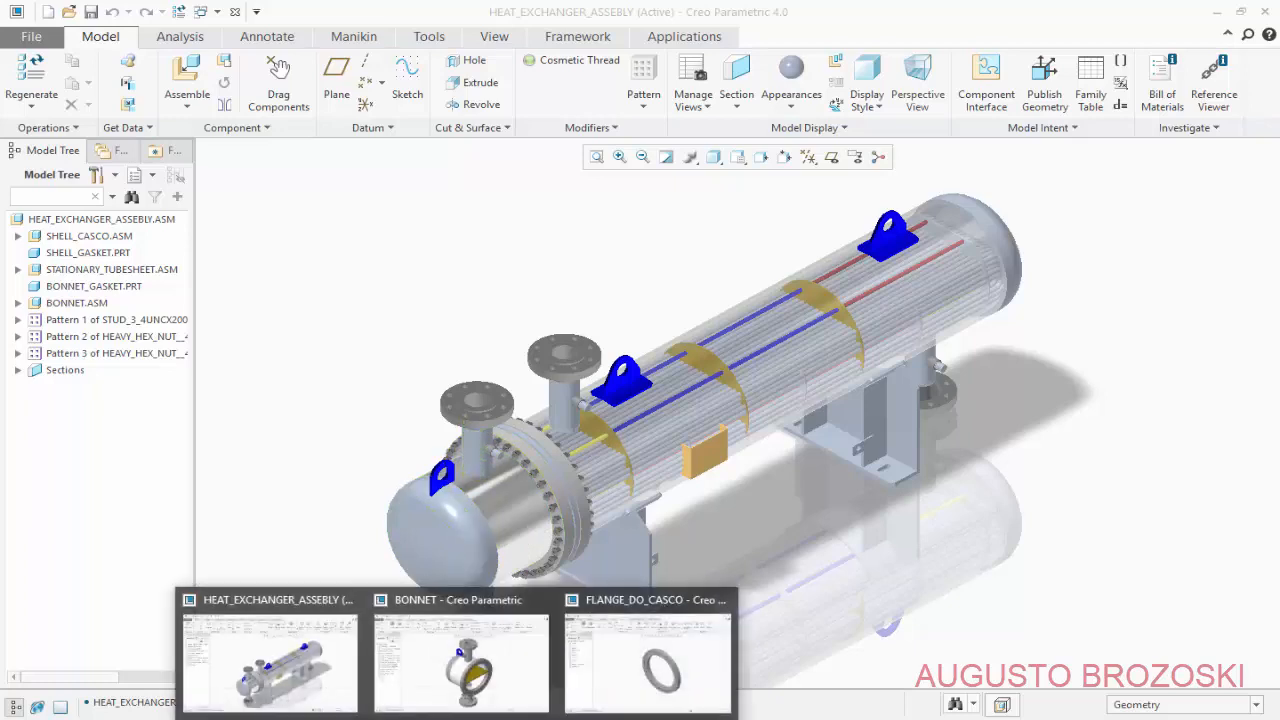
Switch to the BONNET assembly and examine its nozzles, flange and pass partition from several angles.
{"action": "left_click", "coordinate": [470, 688]}
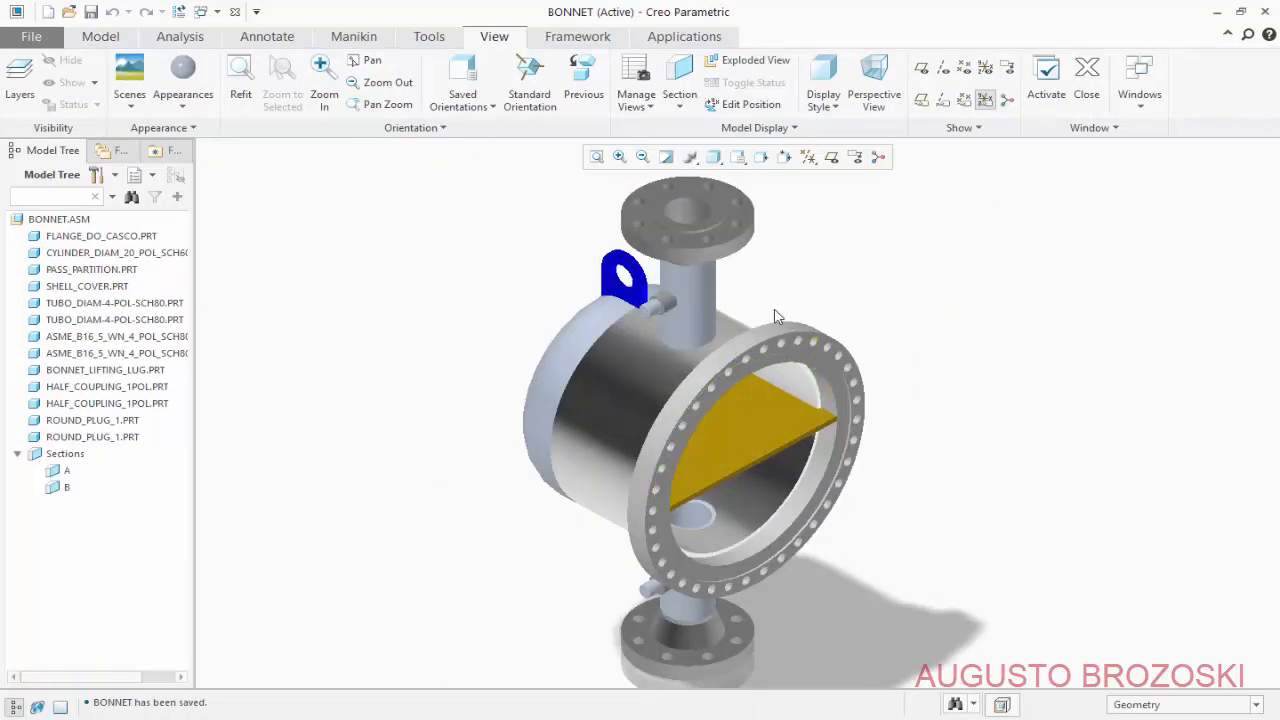
{"action": "middle_click_drag", "start_coordinate": [645, 483], "coordinate": [624, 460]}
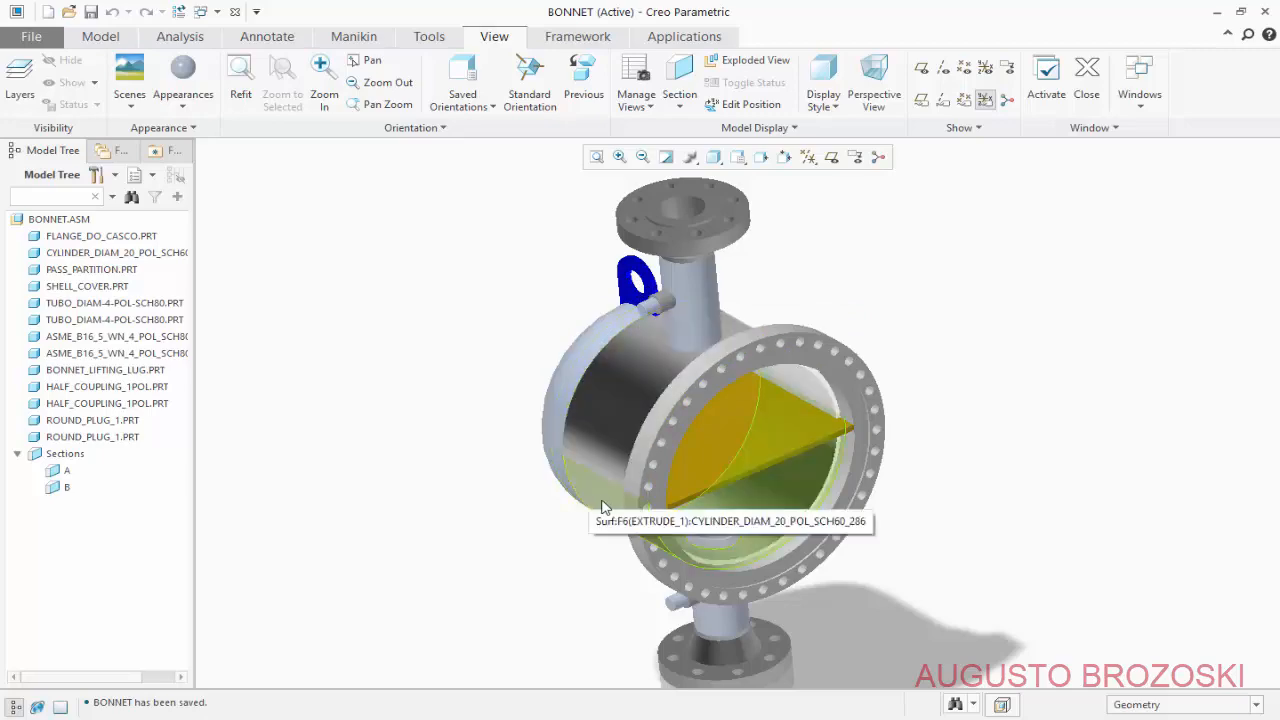
{"action": "middle_click_drag", "start_coordinate": [590, 505], "coordinate": [574, 525]}
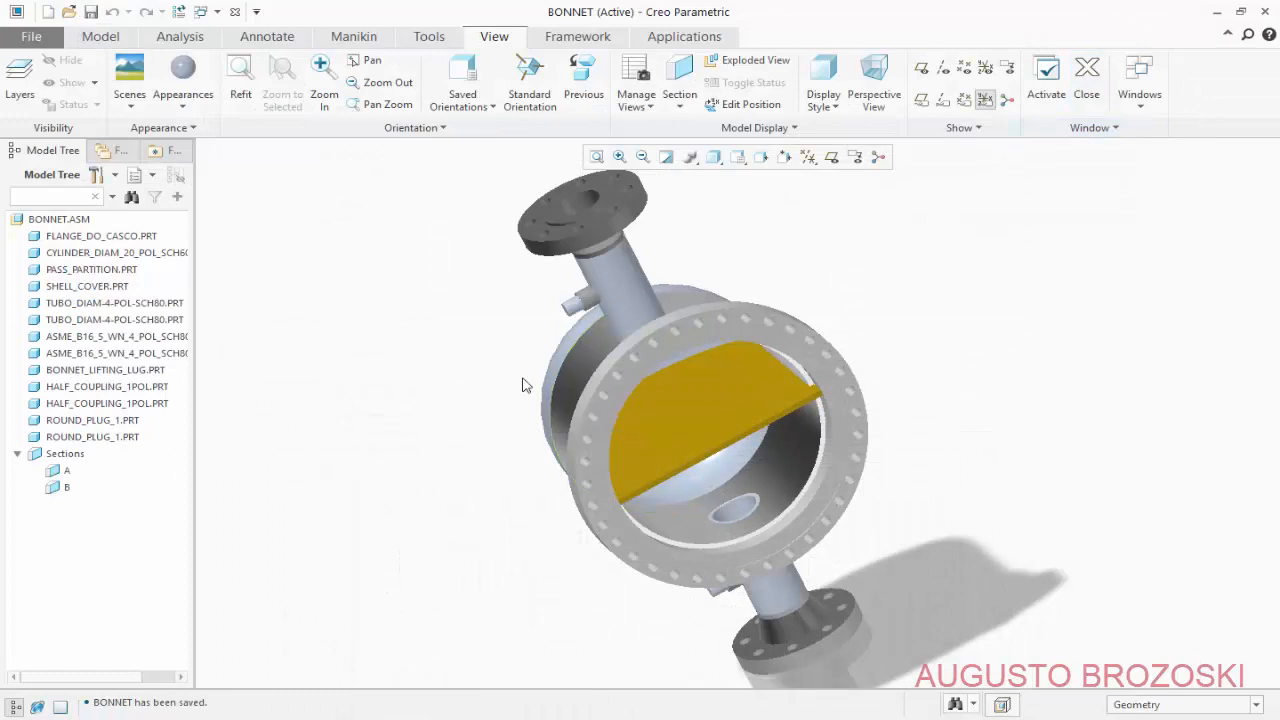
{"action": "middle_click_drag", "start_coordinate": [523, 380], "coordinate": [571, 383]}
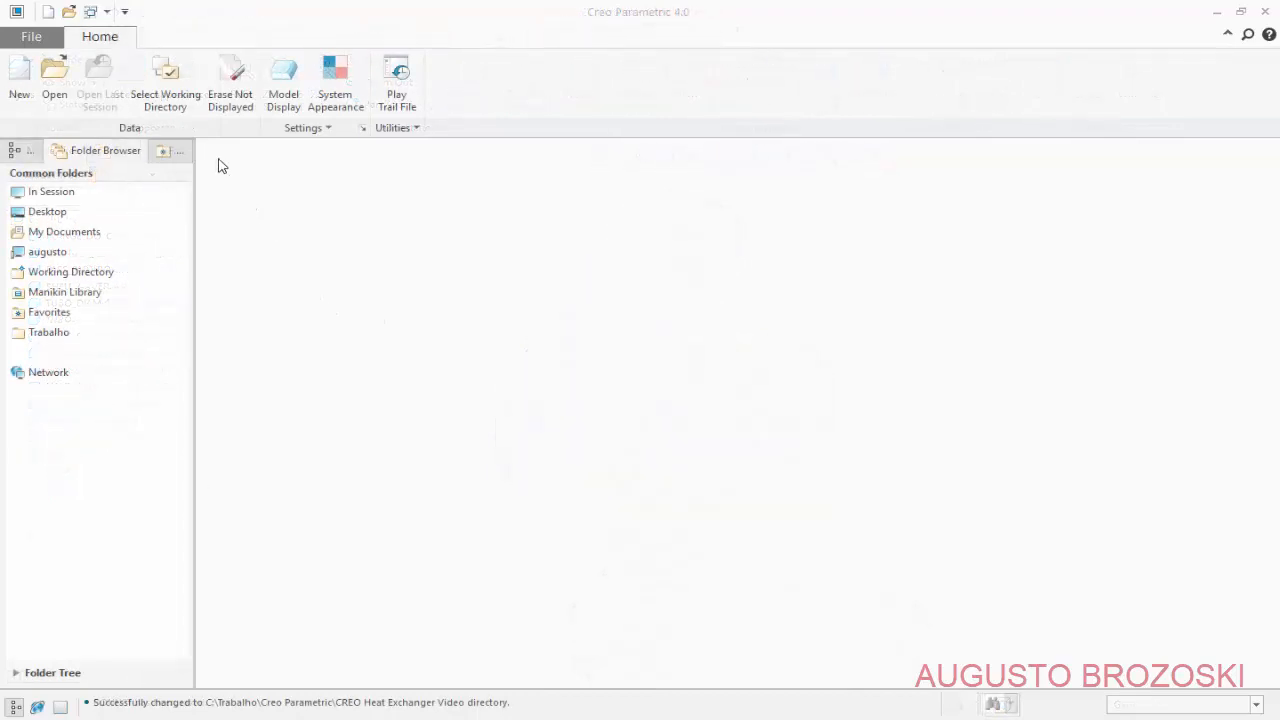
Set the working directory to the CREO Heat Exchanger Video folder.
{"action": "left_click", "coordinate": [167, 88]}
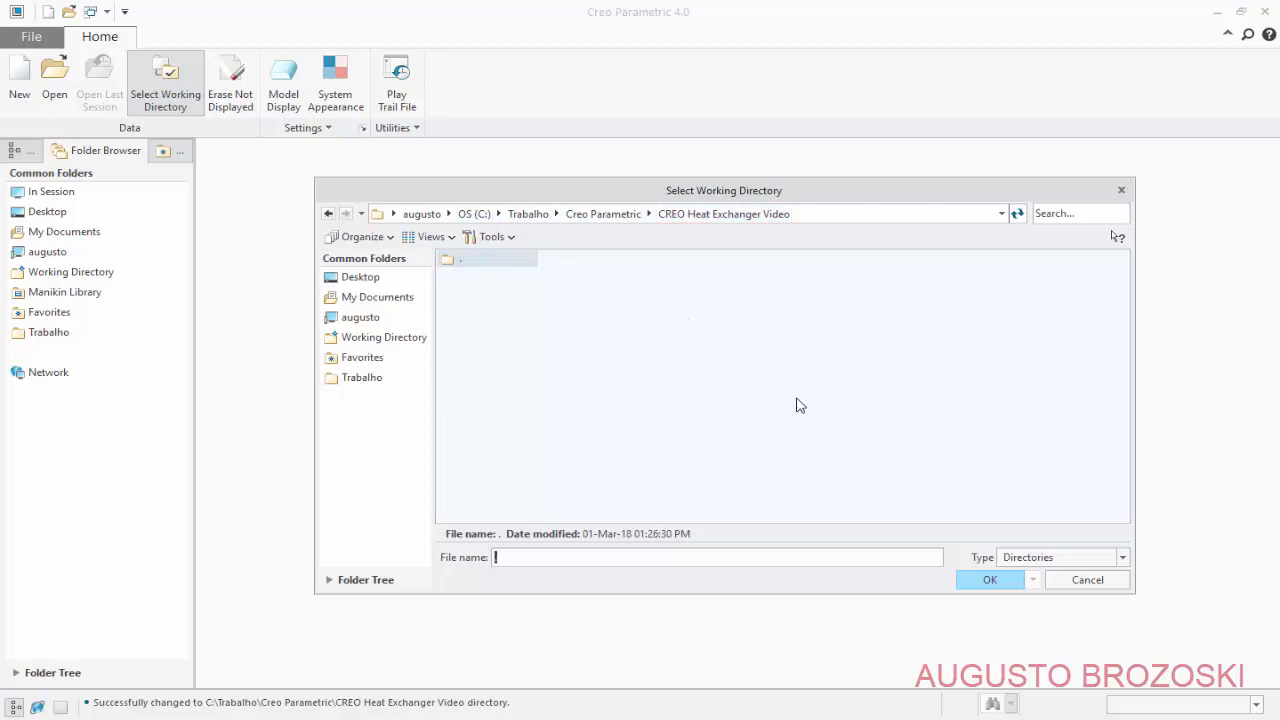
{"action": "left_click", "coordinate": [969, 584]}
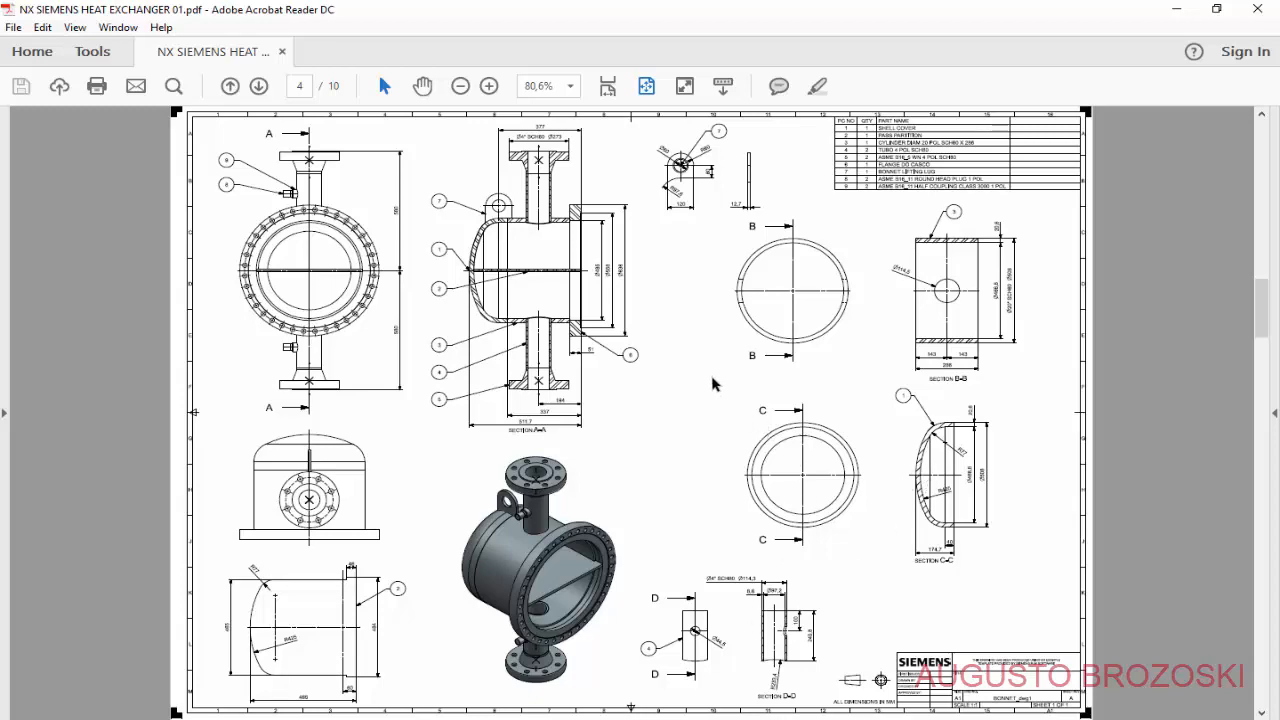
Look through the bonnet and shell sheets of the NX SIEMENS HEAT EXCHANGER 01 PDF in Acrobat Reader.
{"action": "scroll", "coordinate": [672, 394], "scroll_direction": "down", "scroll_amount": 1}
{"action": "scroll", "coordinate": [672, 394], "scroll_direction": "up", "scroll_amount": 1}
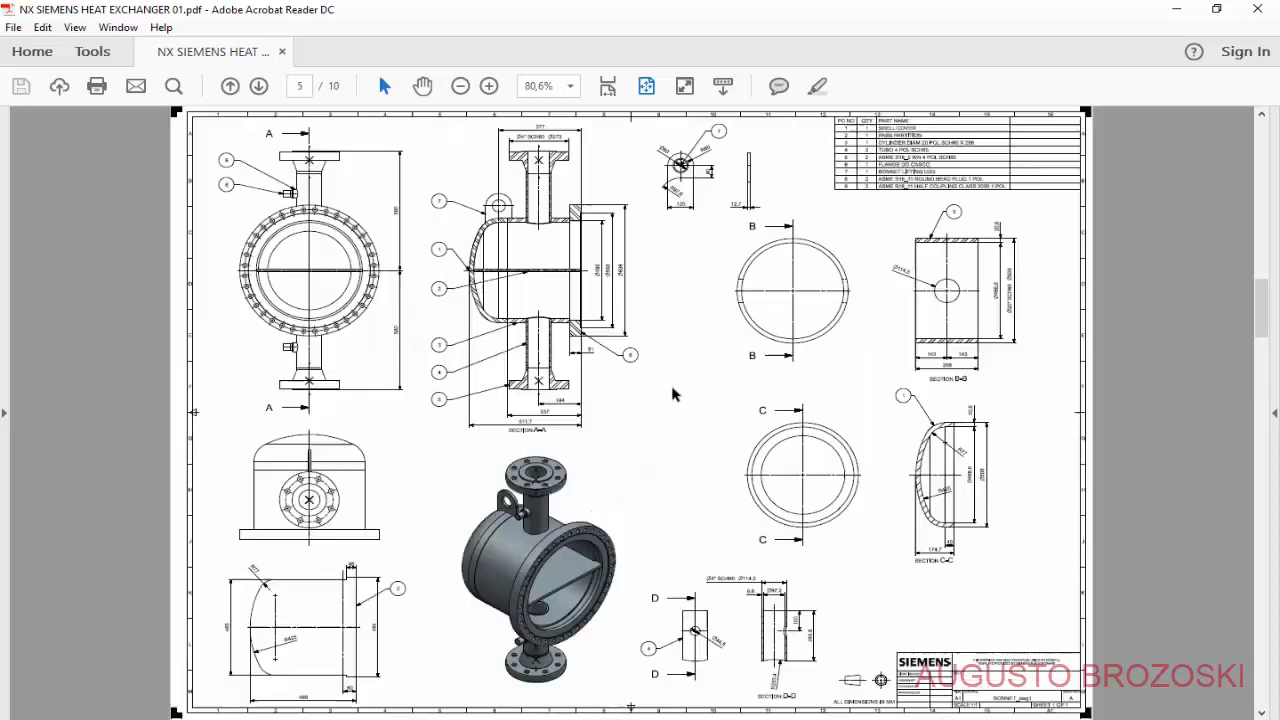
{"action": "scroll", "coordinate": [672, 394], "scroll_direction": "up", "scroll_amount": 3}
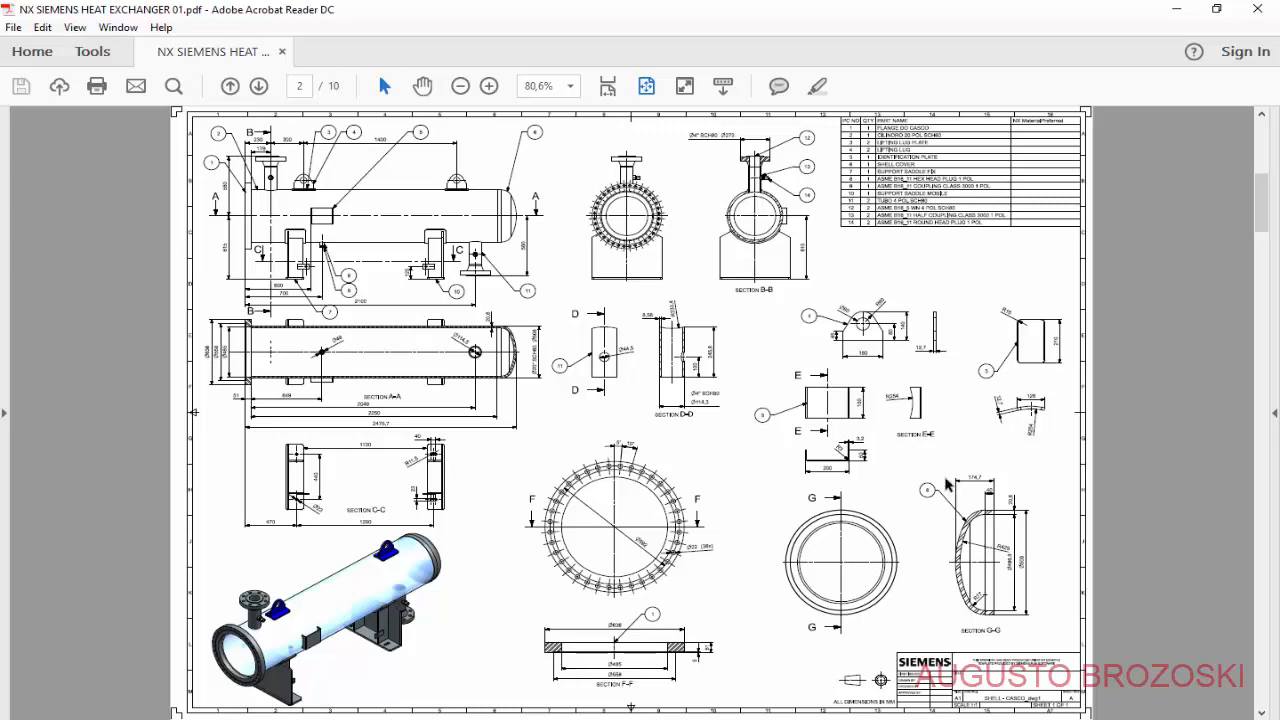
{"action": "left_click", "coordinate": [1172, 14]}
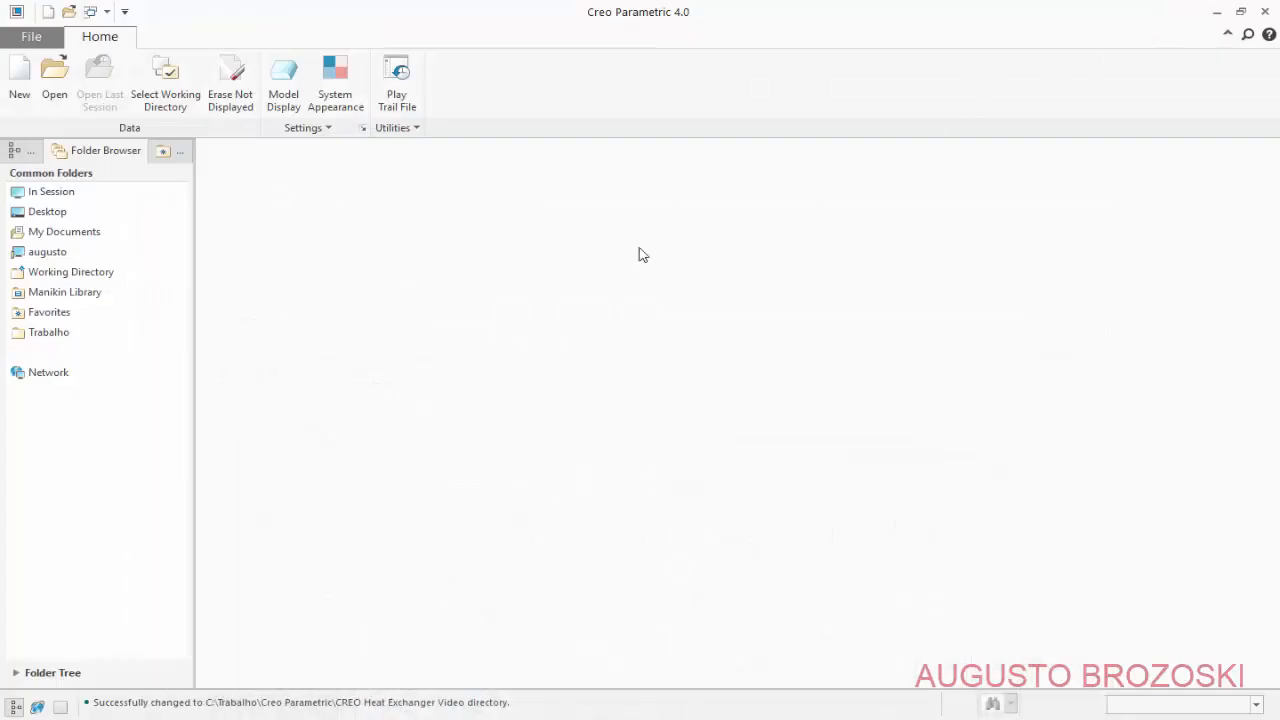
Check the cylinder's entry in the PDF parts list and create solid part CYLINDER_20_POL_SCH60X286 from the mmns_part_solid template.
{"action": "left_click", "coordinate": [19, 80]}
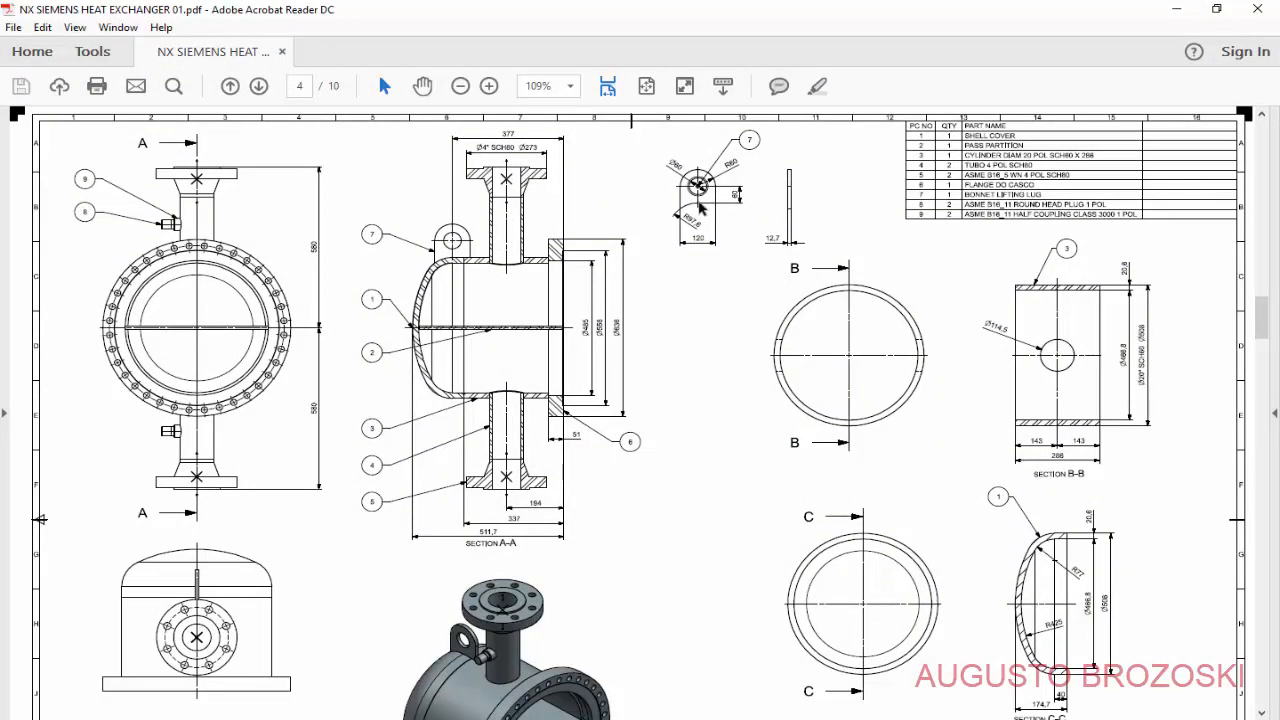
{"action": "left_click", "coordinate": [489, 86]}
{"action": "left_click", "coordinate": [489, 86]}
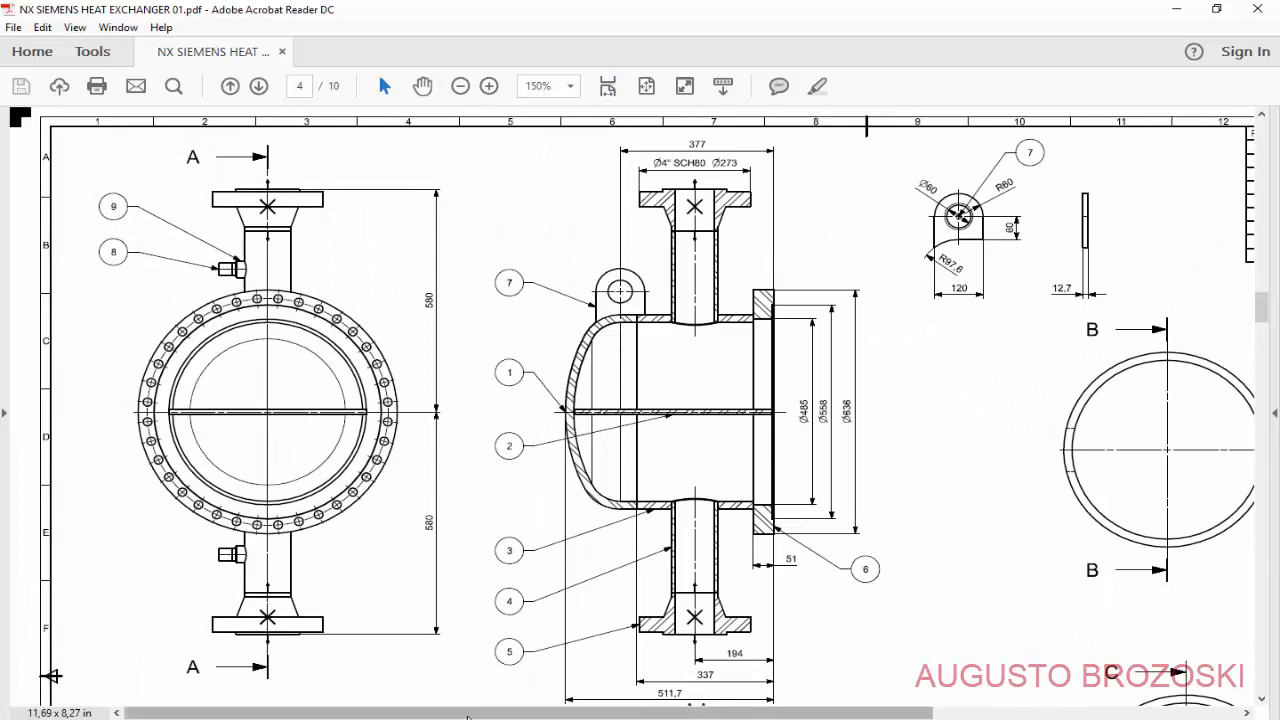
{"action": "left_click_drag", "start_coordinate": [647, 713], "coordinate": [953, 713]}
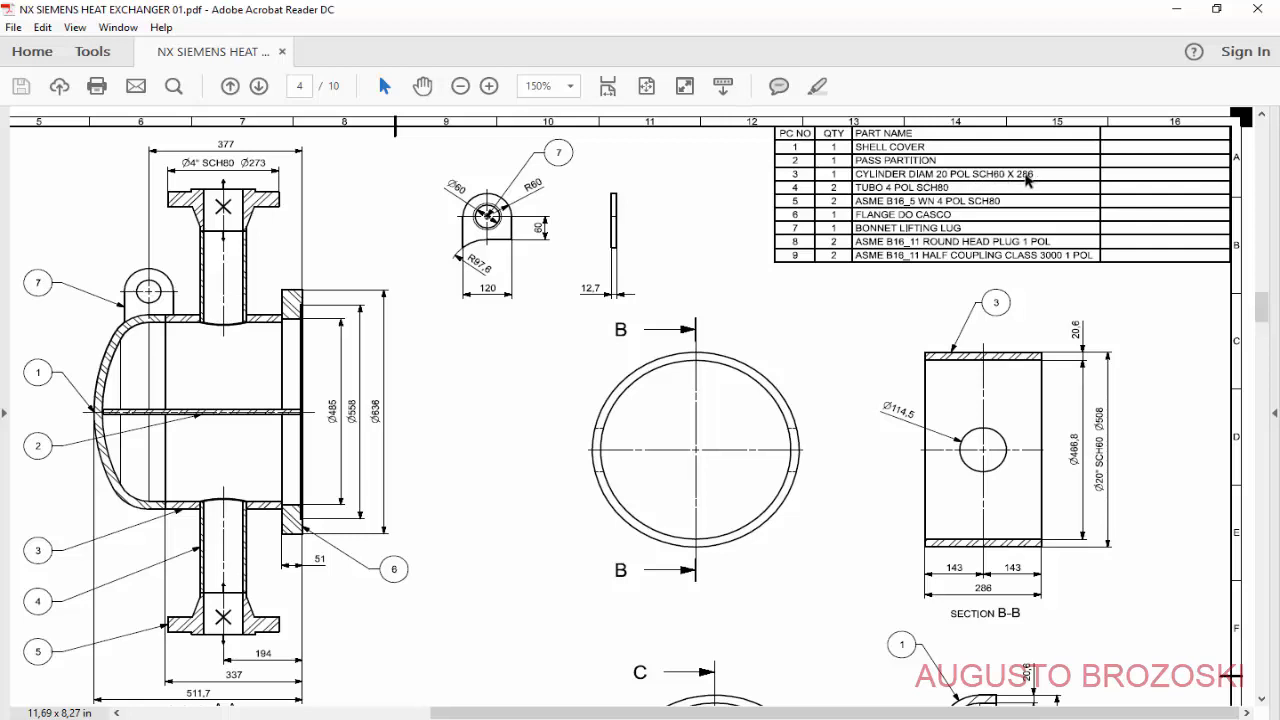
{"action": "left_click", "coordinate": [1176, 12]}
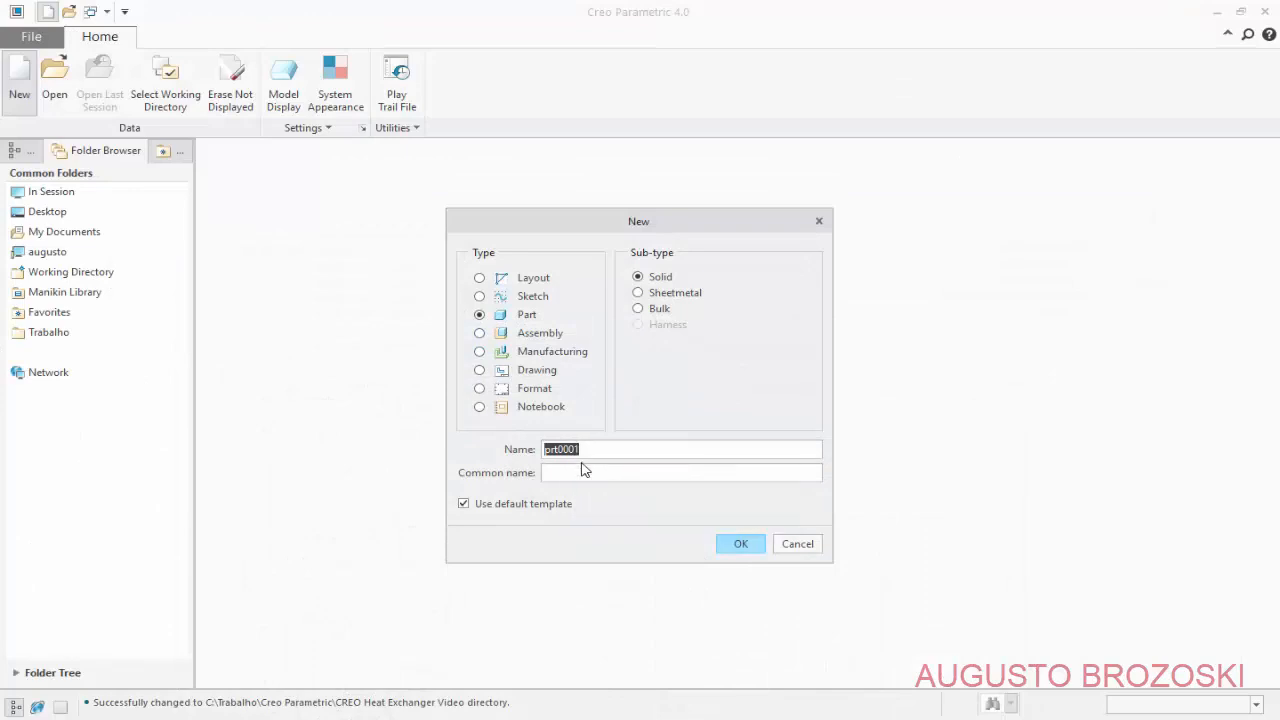
{"action": "type", "text": "CYLINDER_20_POL_SCH60X286"}
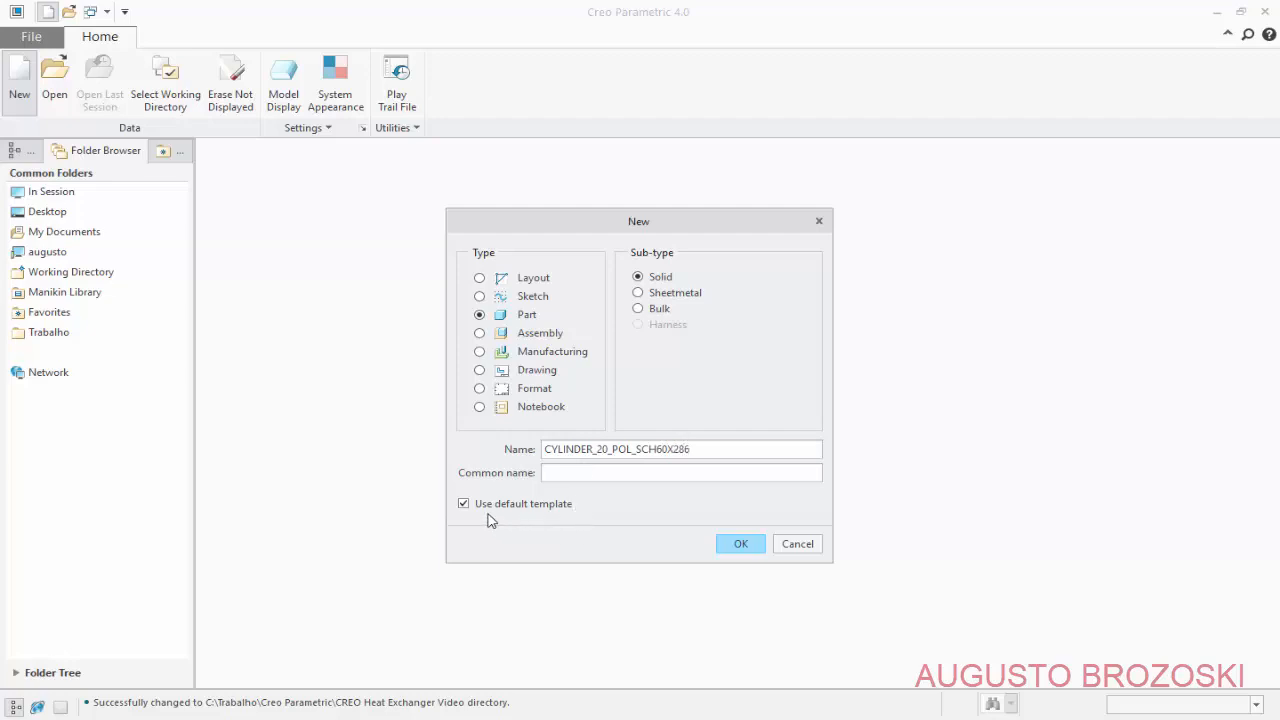
{"action": "left_click", "coordinate": [748, 546]}
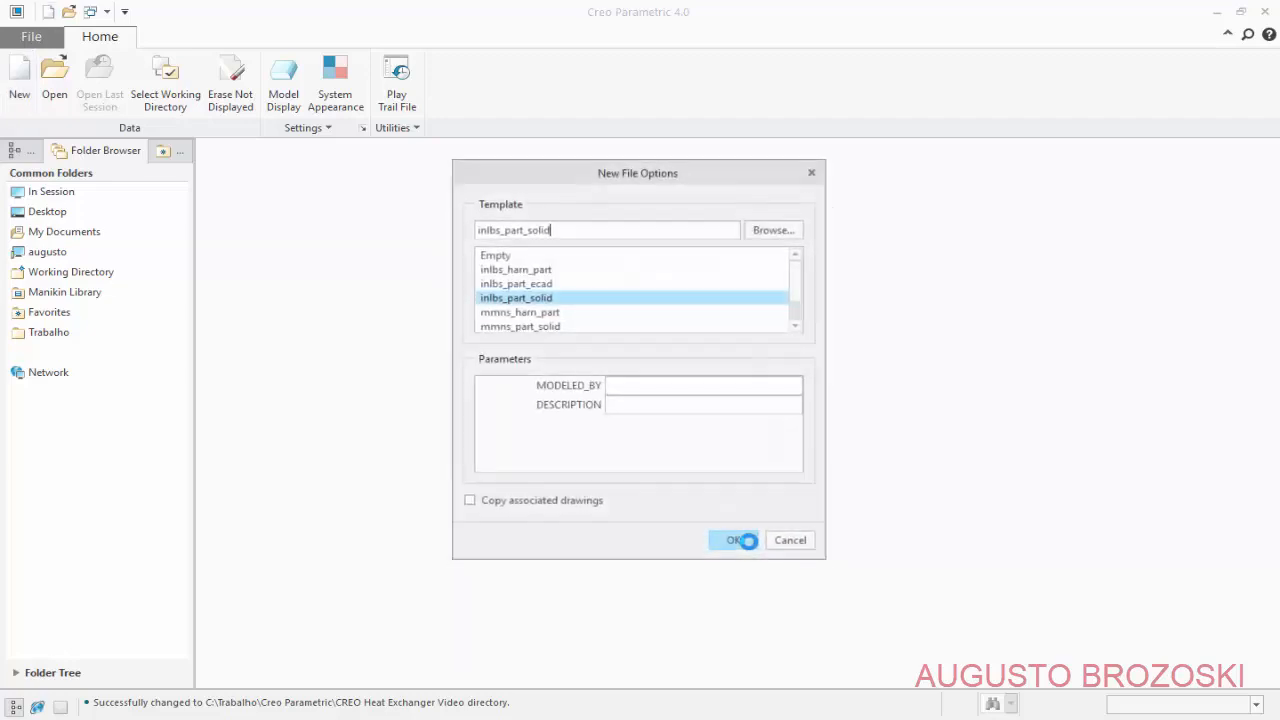
{"action": "left_click", "coordinate": [520, 330]}
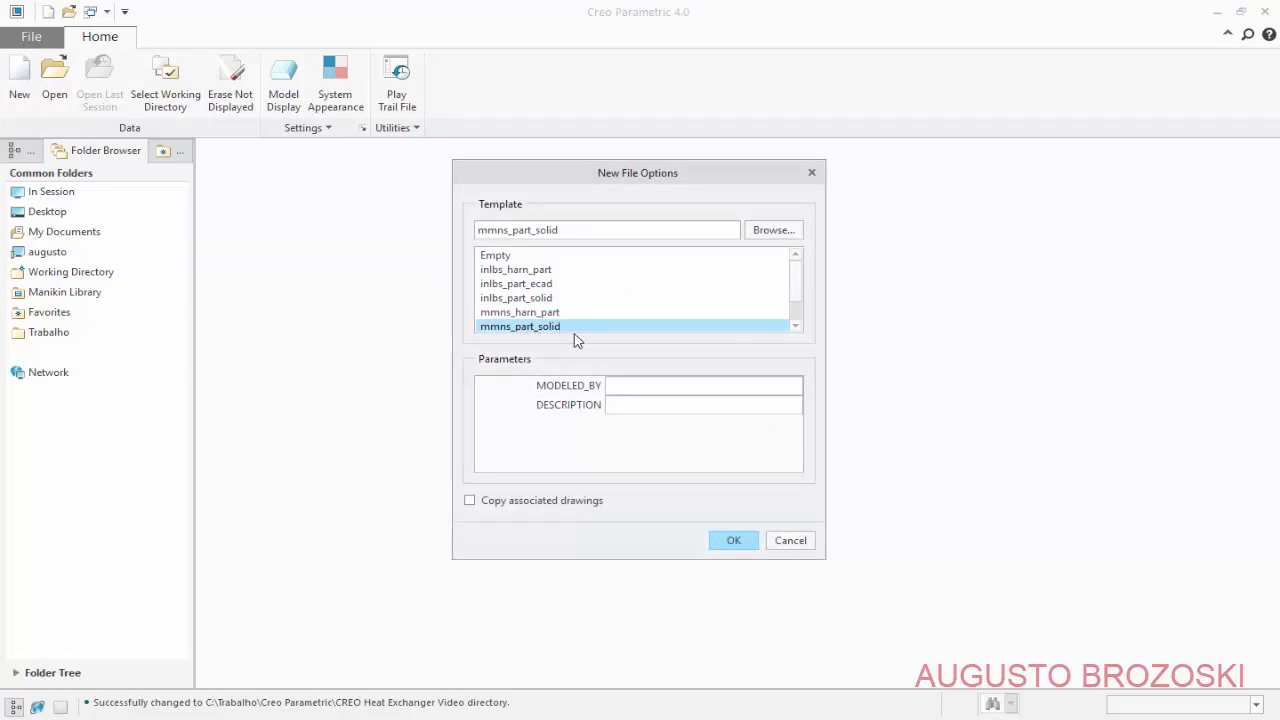
{"action": "left_click", "coordinate": [735, 540]}
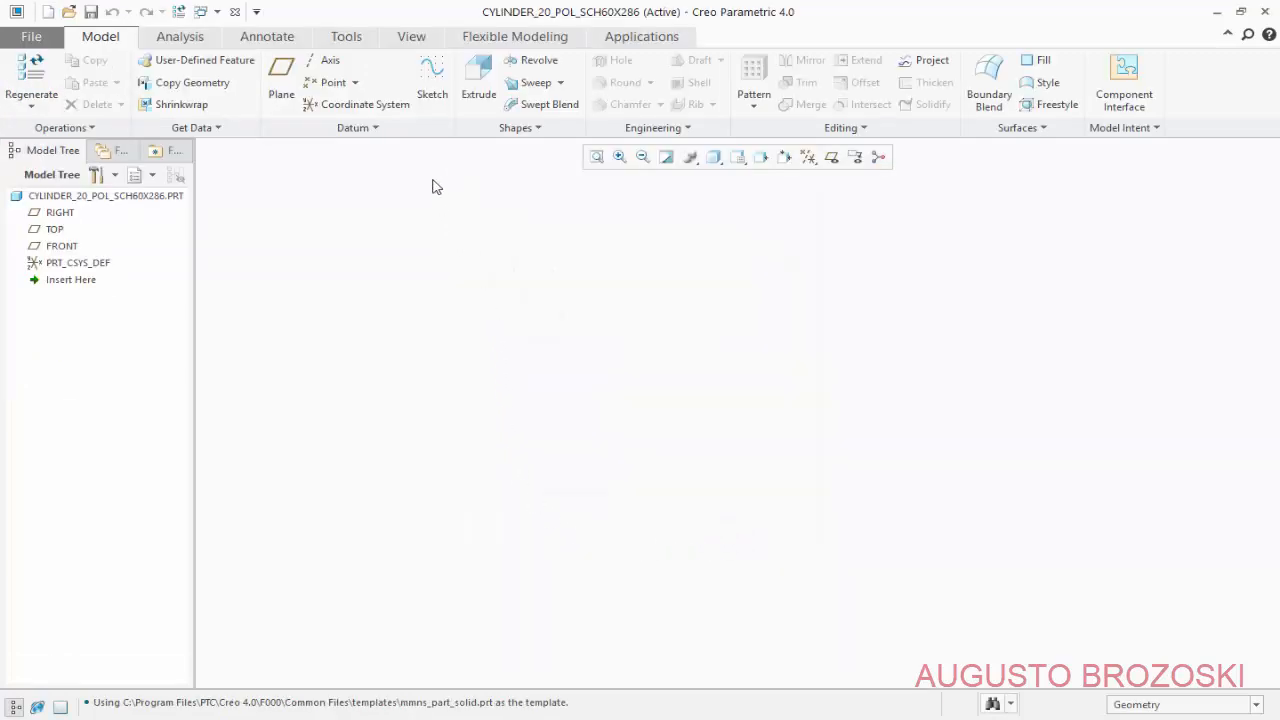
Start a sketch on the RIGHT datum plane with TOP as the top reference, facing the screen, with datum planes hidden.
{"action": "left_click", "coordinate": [432, 80]}
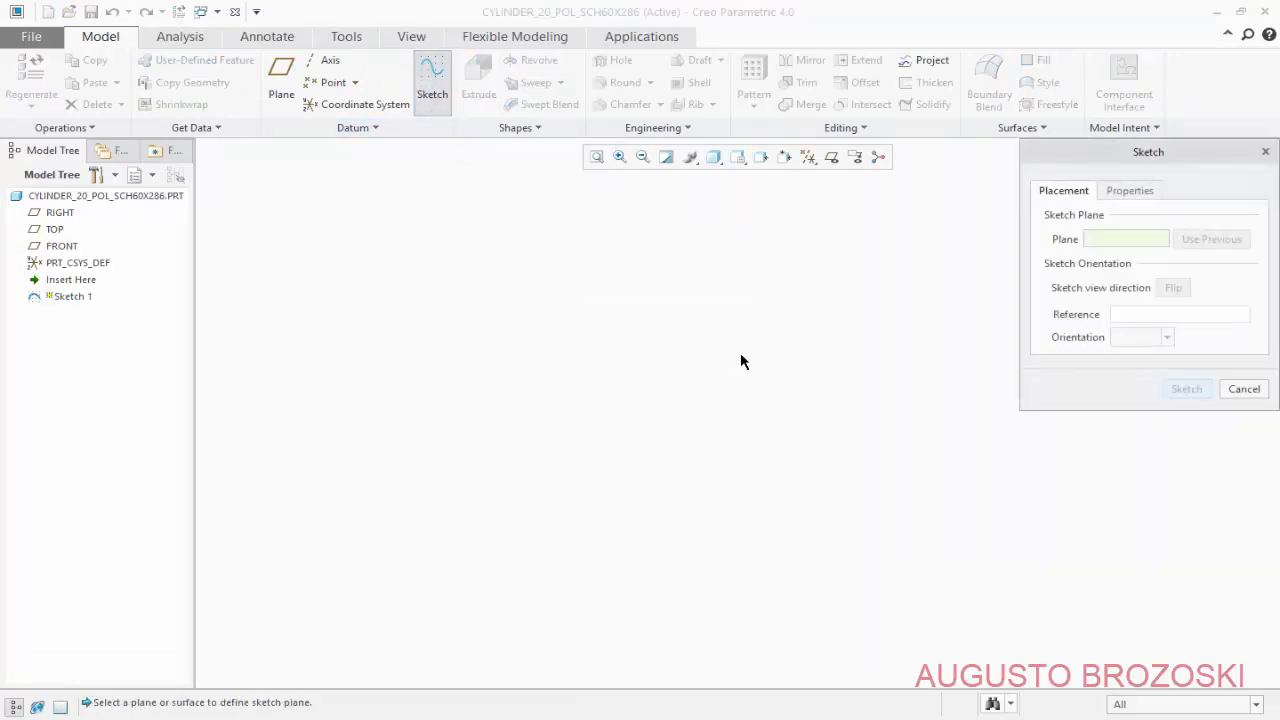
{"action": "left_click", "coordinate": [831, 160]}
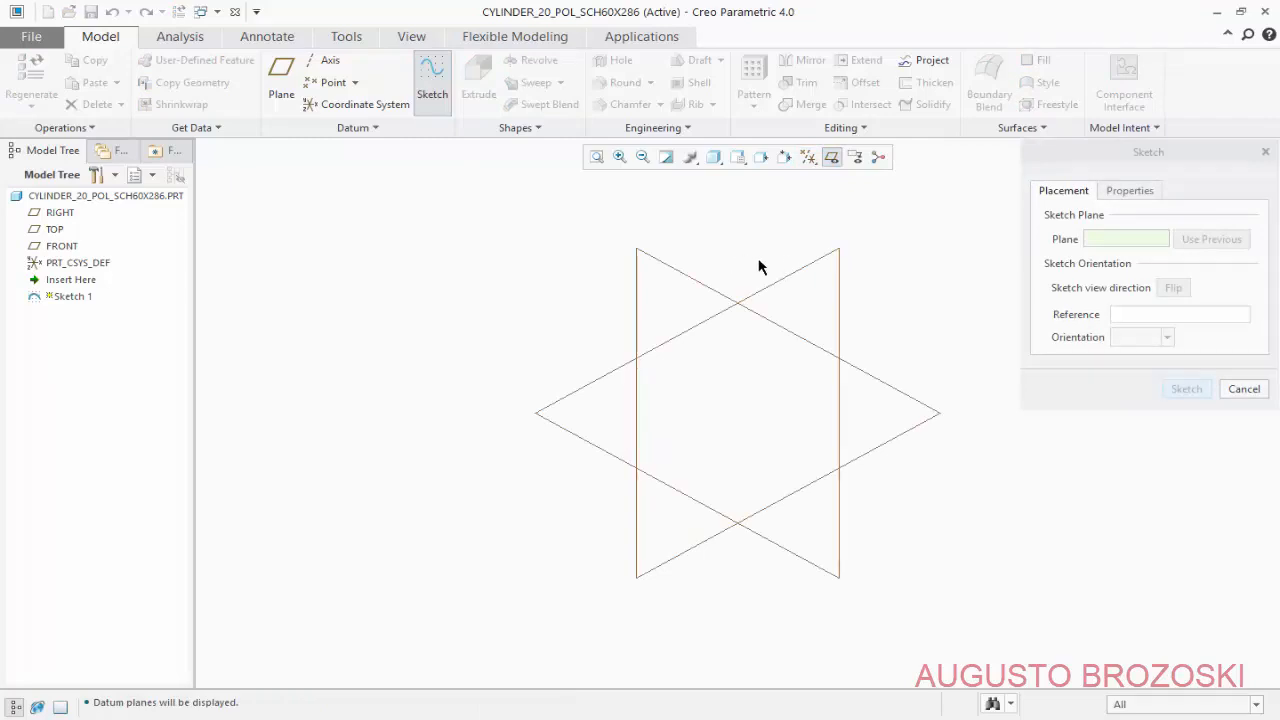
{"action": "left_click", "coordinate": [797, 272]}
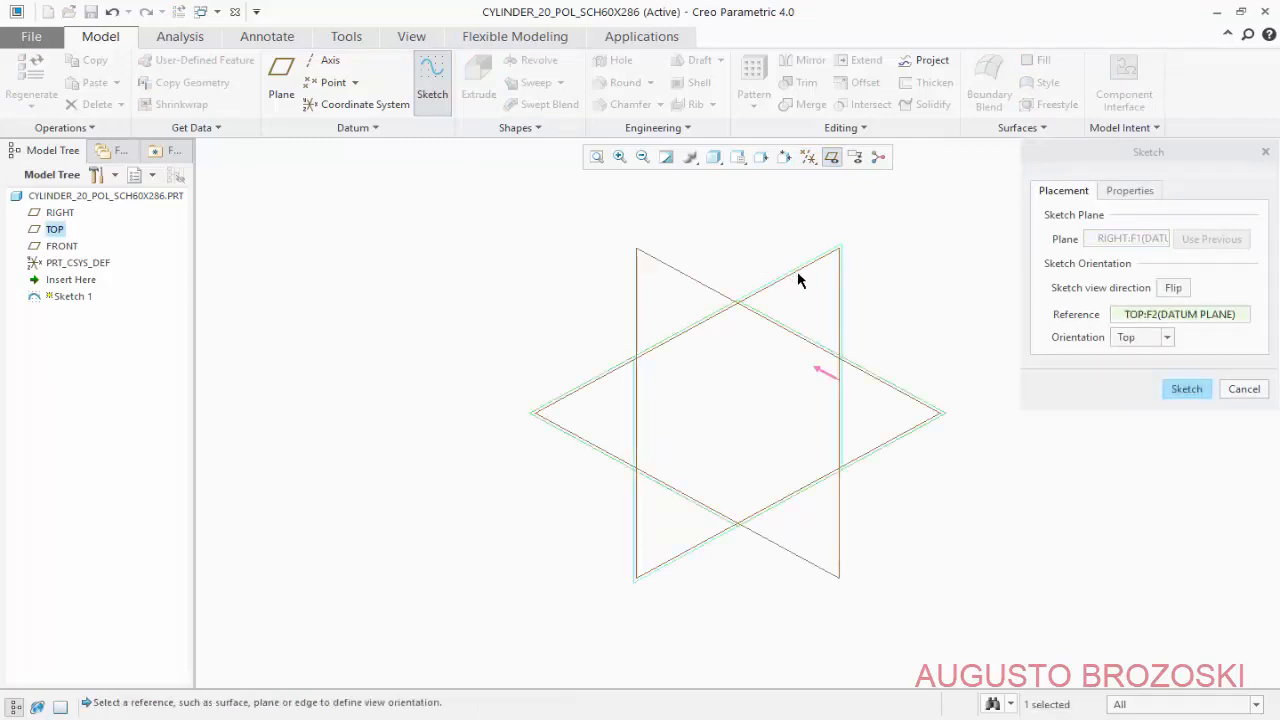
{"action": "left_click", "coordinate": [1187, 389]}
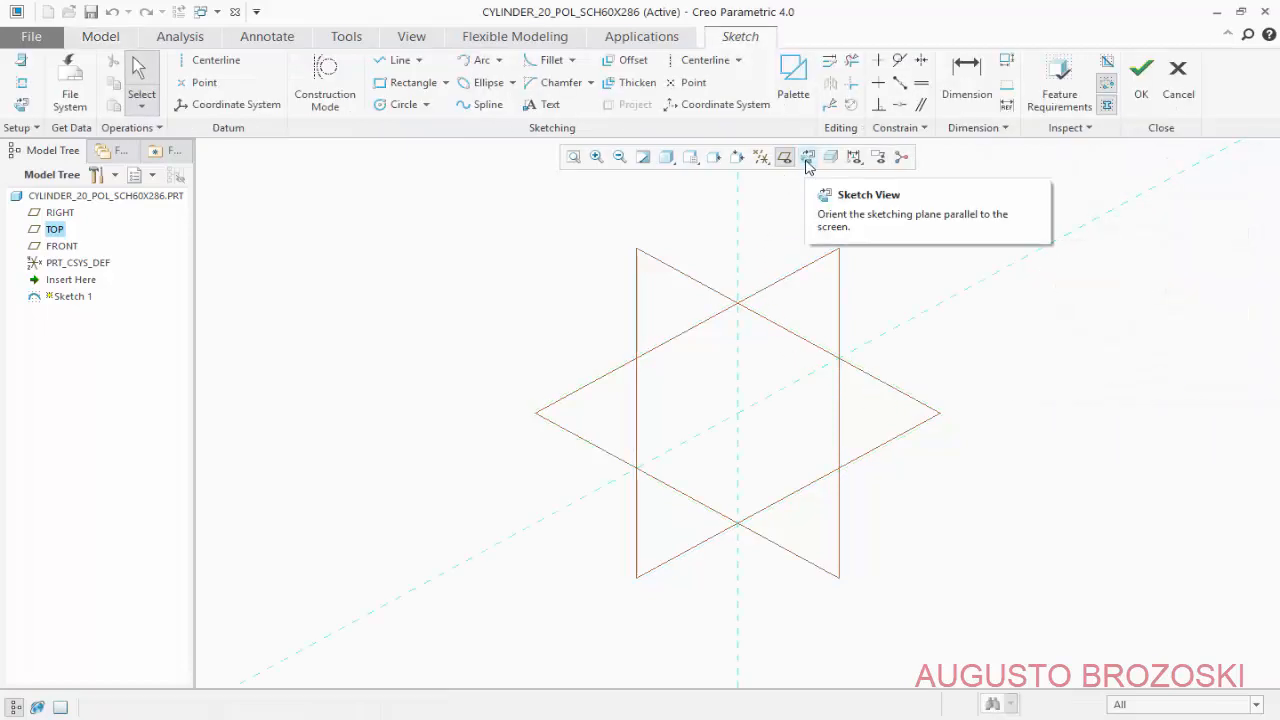
{"action": "left_click", "coordinate": [808, 160]}
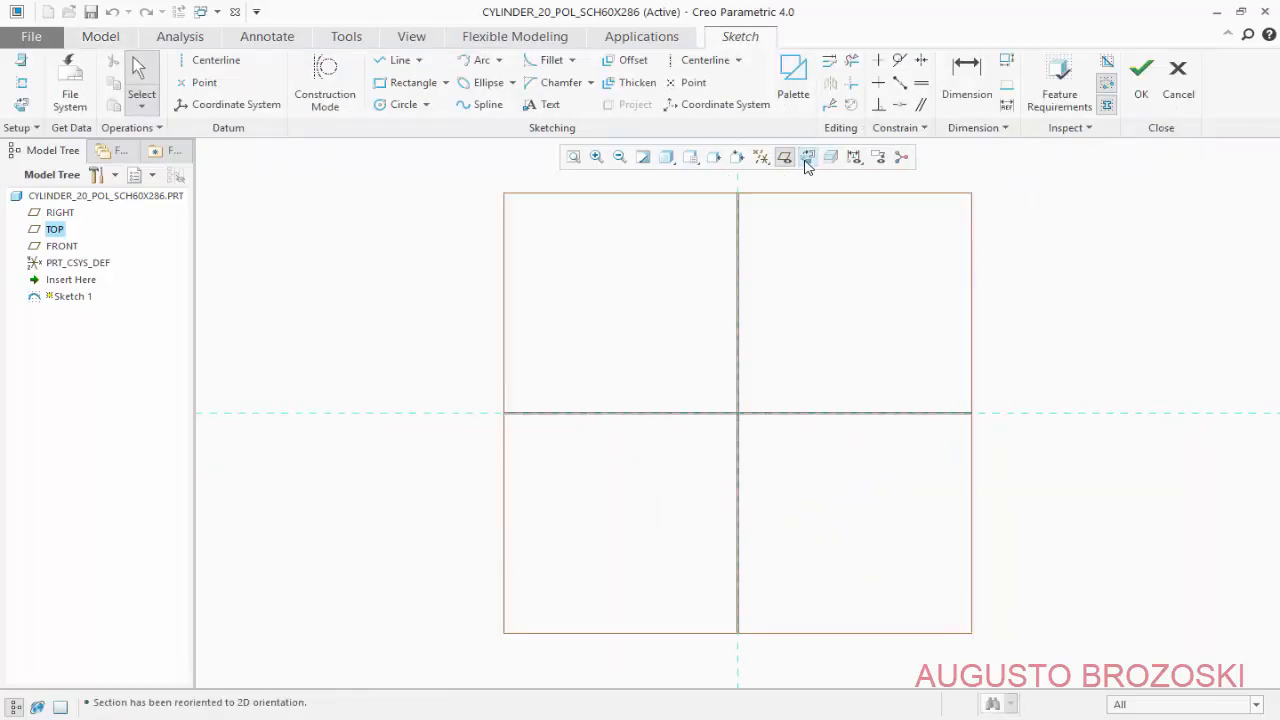
{"action": "left_click", "coordinate": [785, 160]}
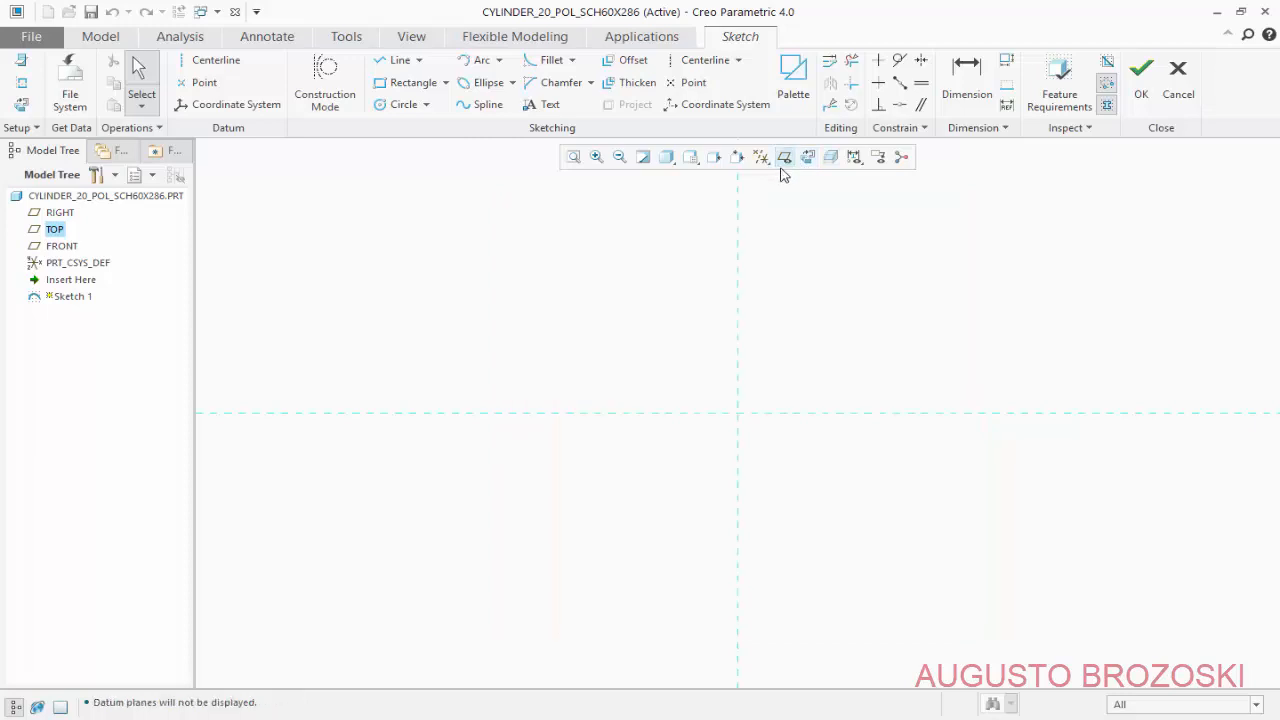
Sketch two concentric circles about 424 mm and 372 mm in diameter at the origin and move their diameter dimensions apart.
{"action": "left_click", "coordinate": [401, 104]}
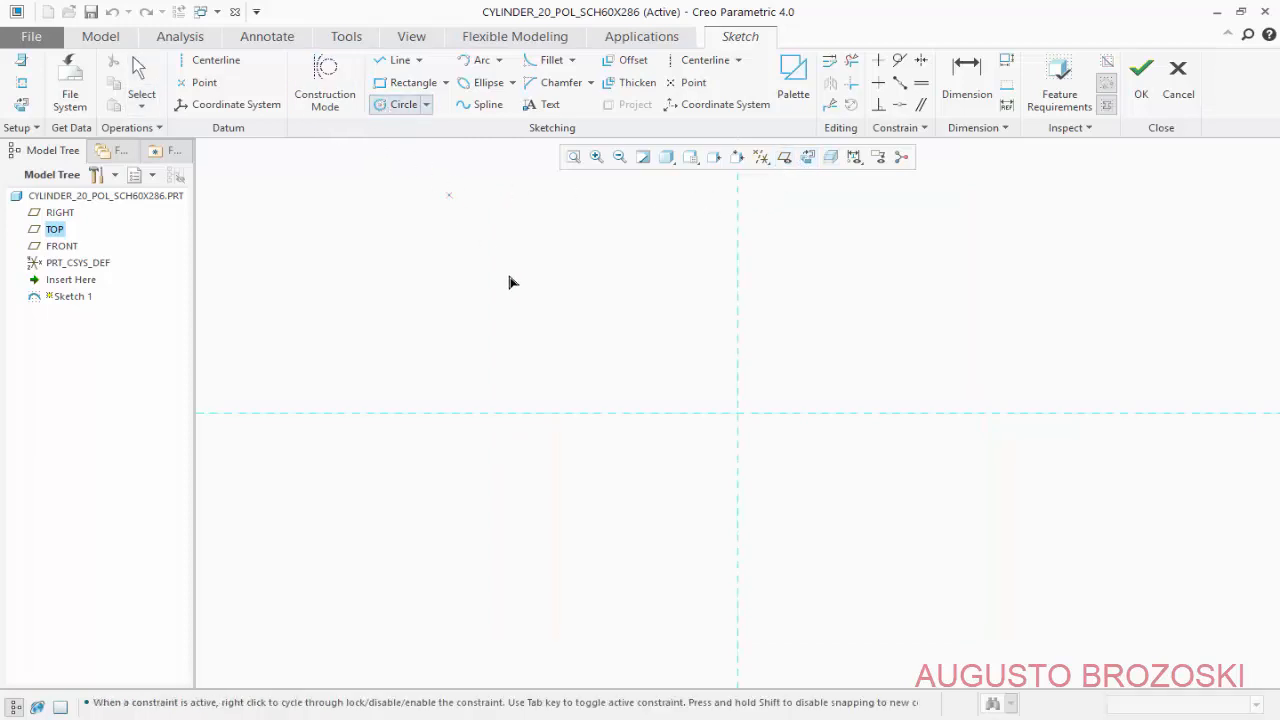
{"action": "left_click", "coordinate": [741, 415]}
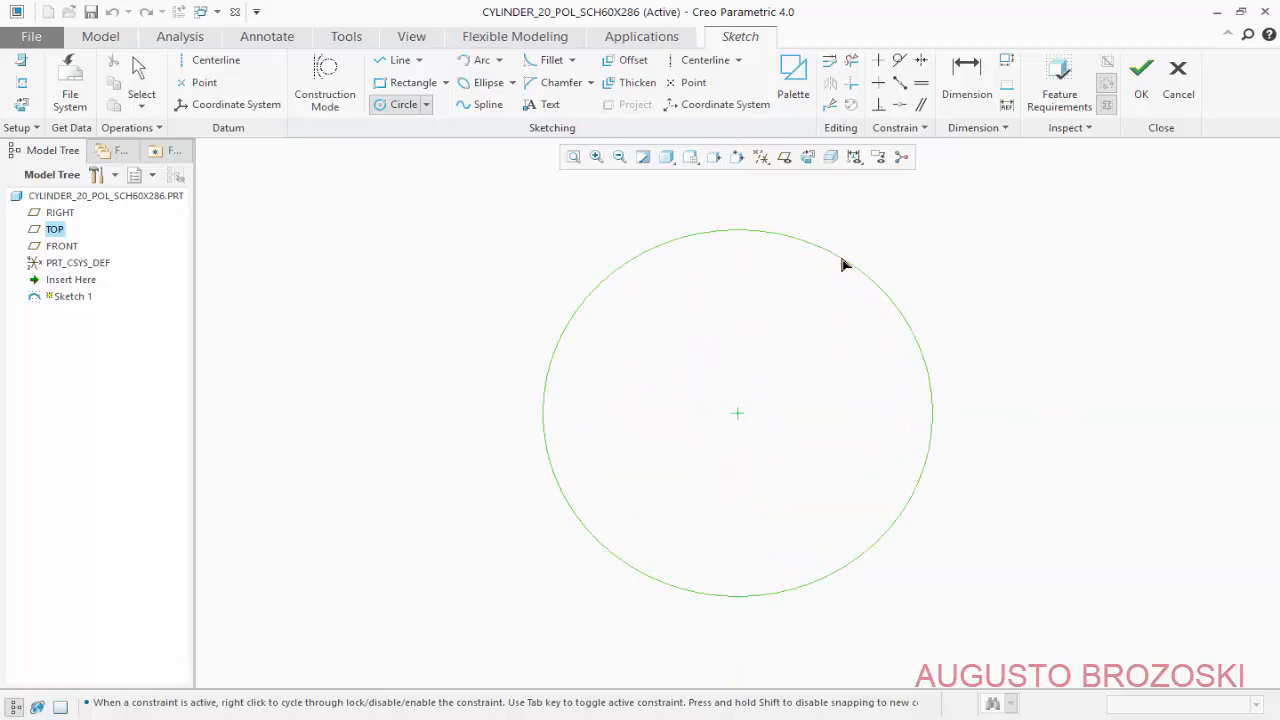
{"action": "left_click", "coordinate": [843, 264]}
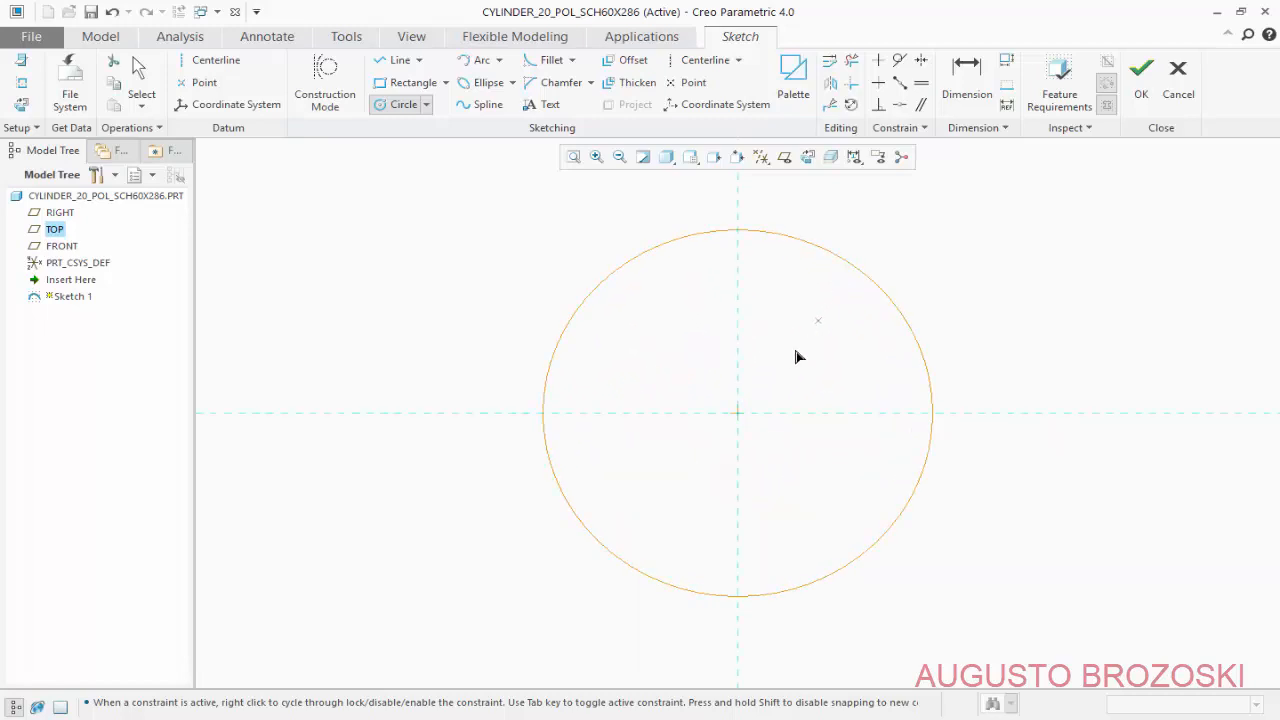
{"action": "left_click", "coordinate": [739, 413]}
{"action": "left_click", "coordinate": [822, 268]}
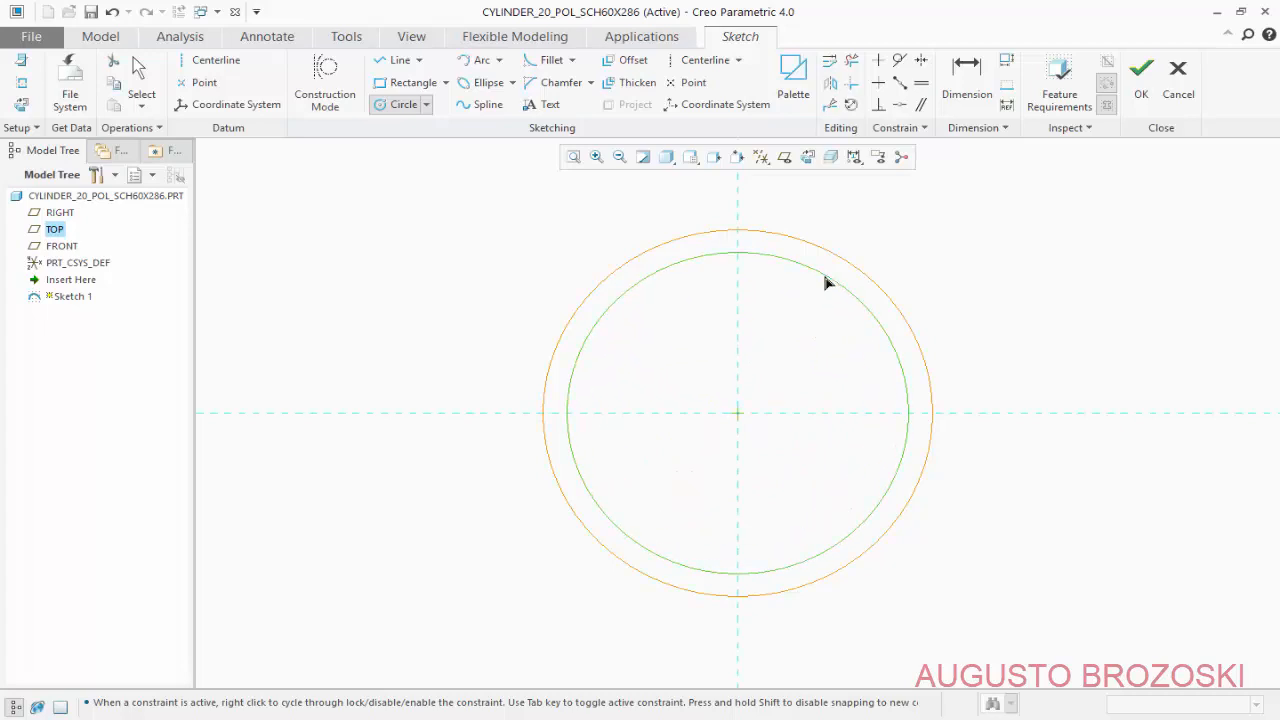
{"action": "middle_click", "coordinate": [728, 358]}
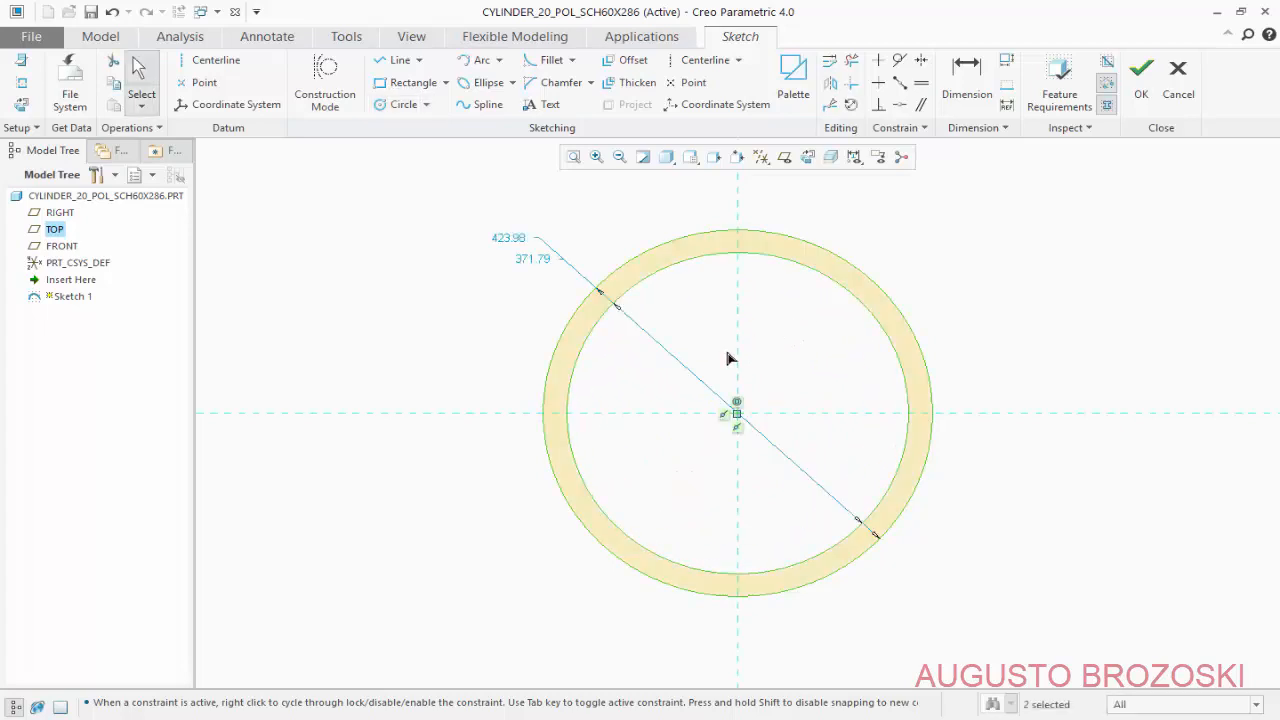
{"action": "left_click_drag", "start_coordinate": [531, 259], "coordinate": [520, 347]}
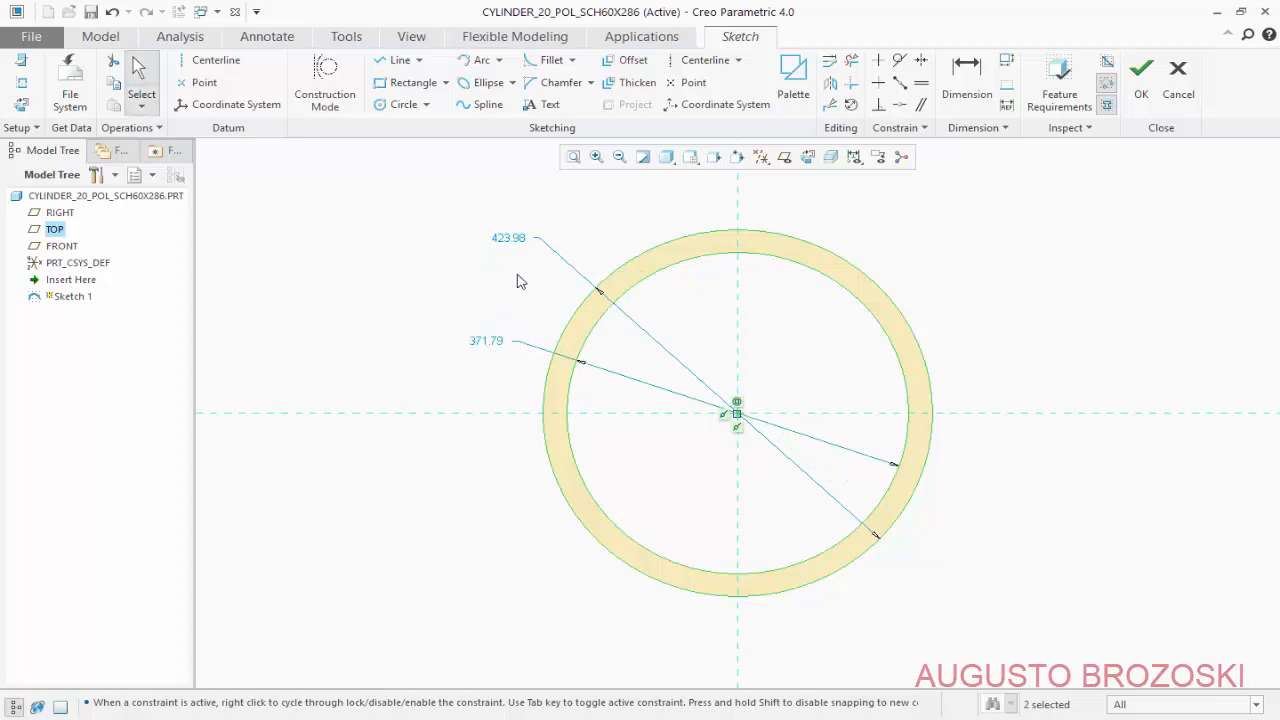
Set the outer circle's diameter to 508 mm.
{"action": "double_click", "coordinate": [516, 240]}
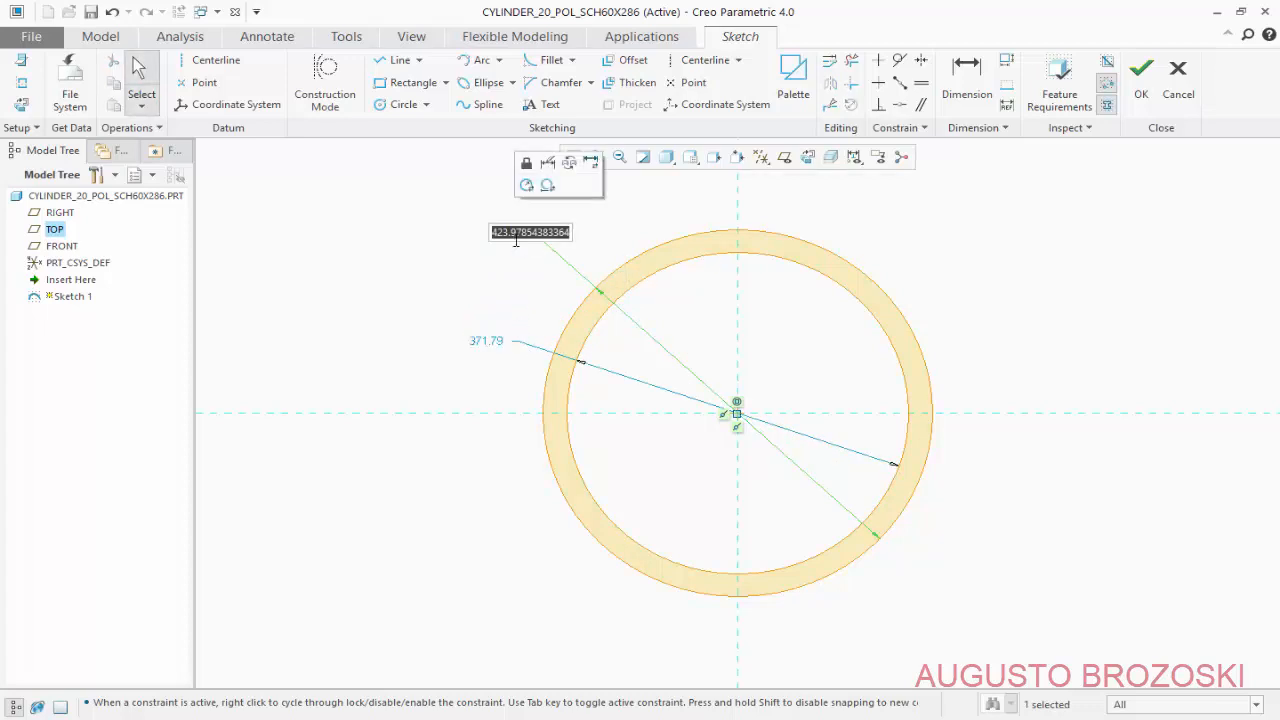
{"action": "type", "text": "508"}
{"action": "key", "text": "Return"}
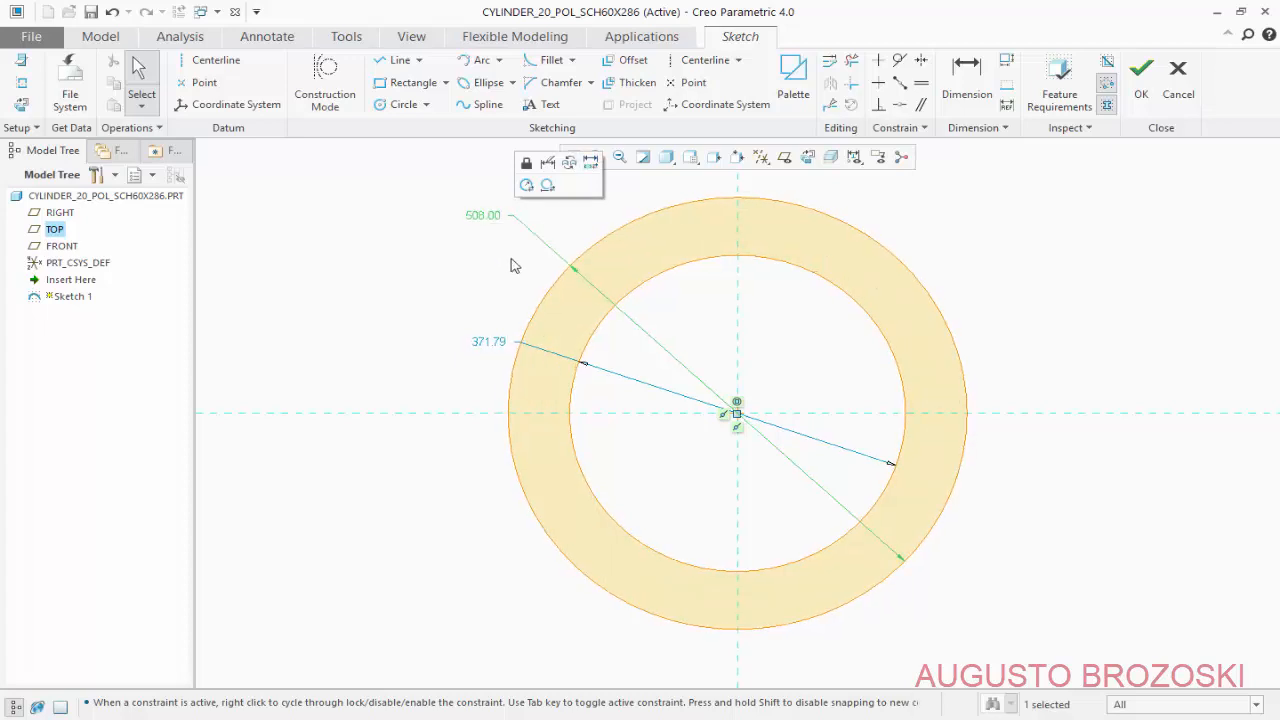
Check the cylinder's inner diameter in the PDF drawing and set the inner circle's diameter to 466.8 mm.
{"action": "left_click", "coordinate": [495, 718]}
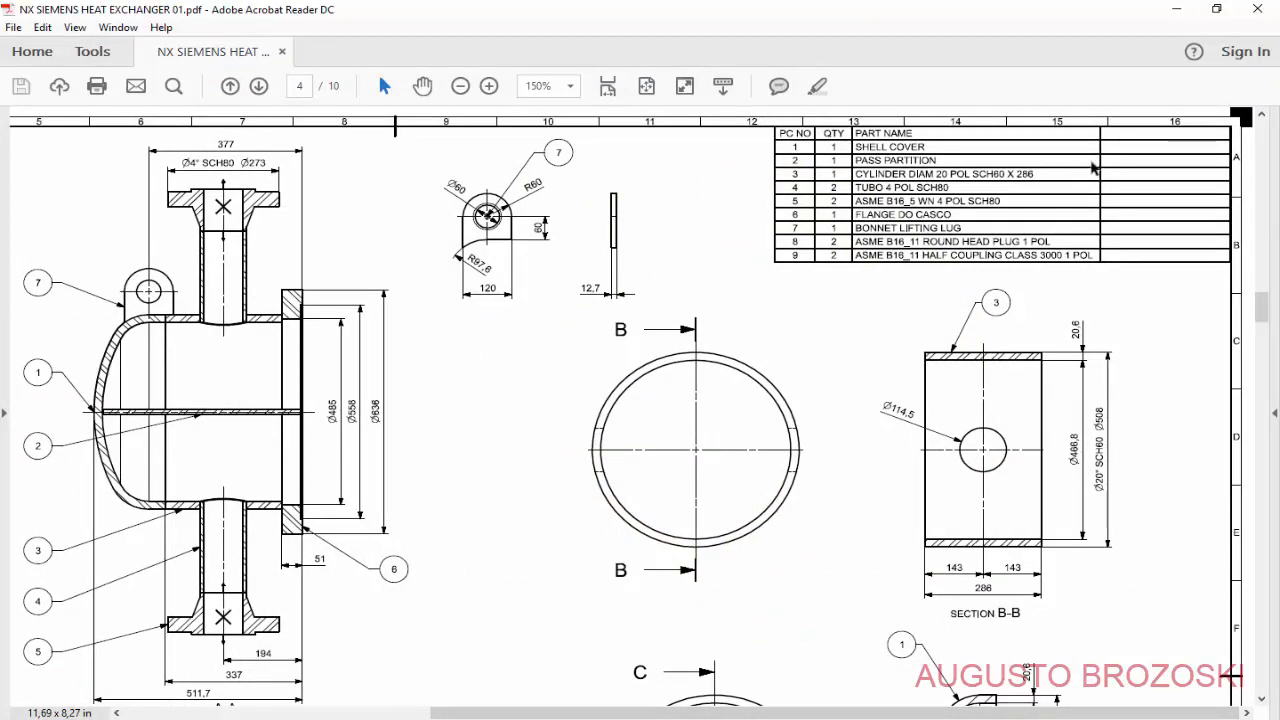
{"action": "left_click", "coordinate": [1176, 10]}
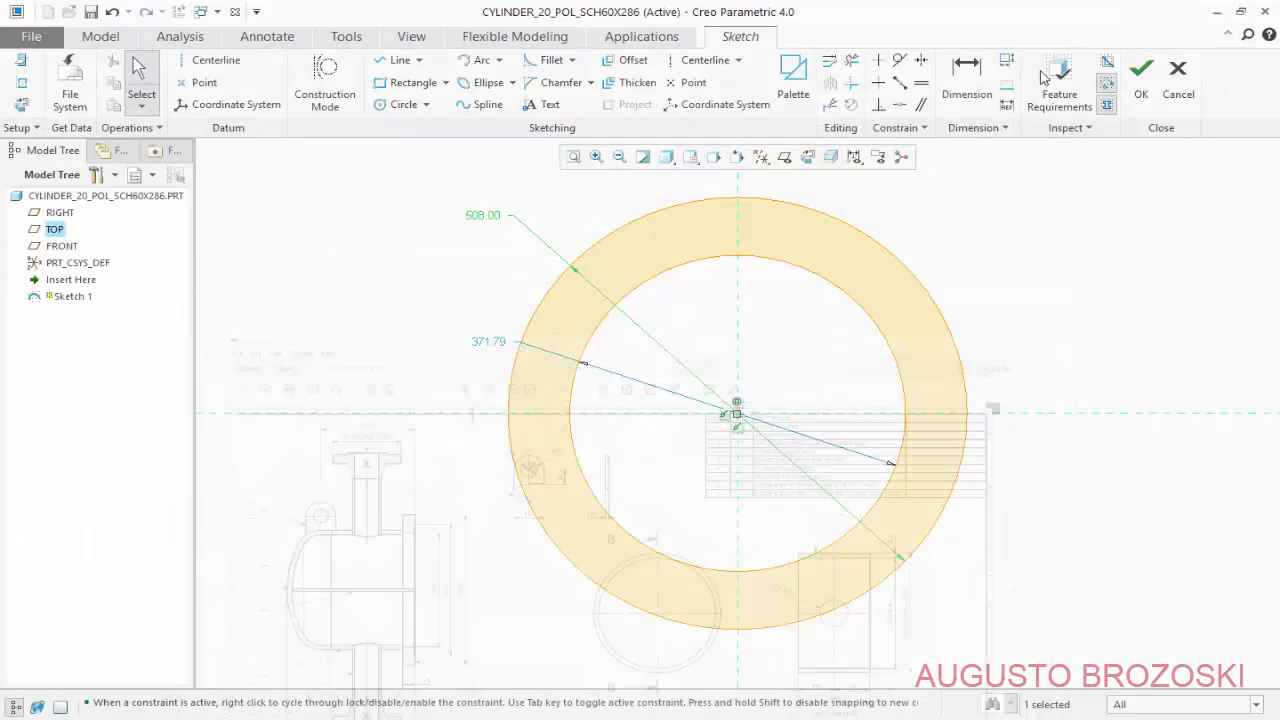
{"action": "double_click", "coordinate": [497, 343]}
{"action": "type", "text": "4"}
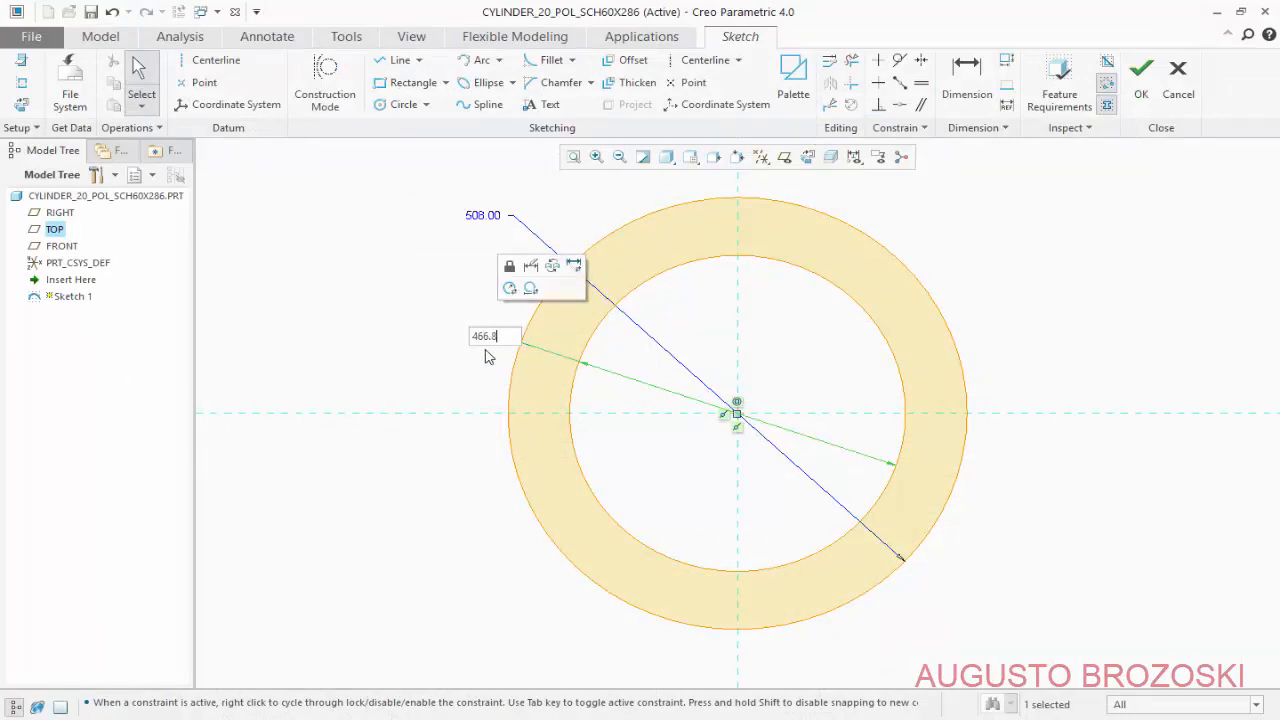
{"action": "type", "text": "66.8"}
{"action": "key", "text": "Return"}
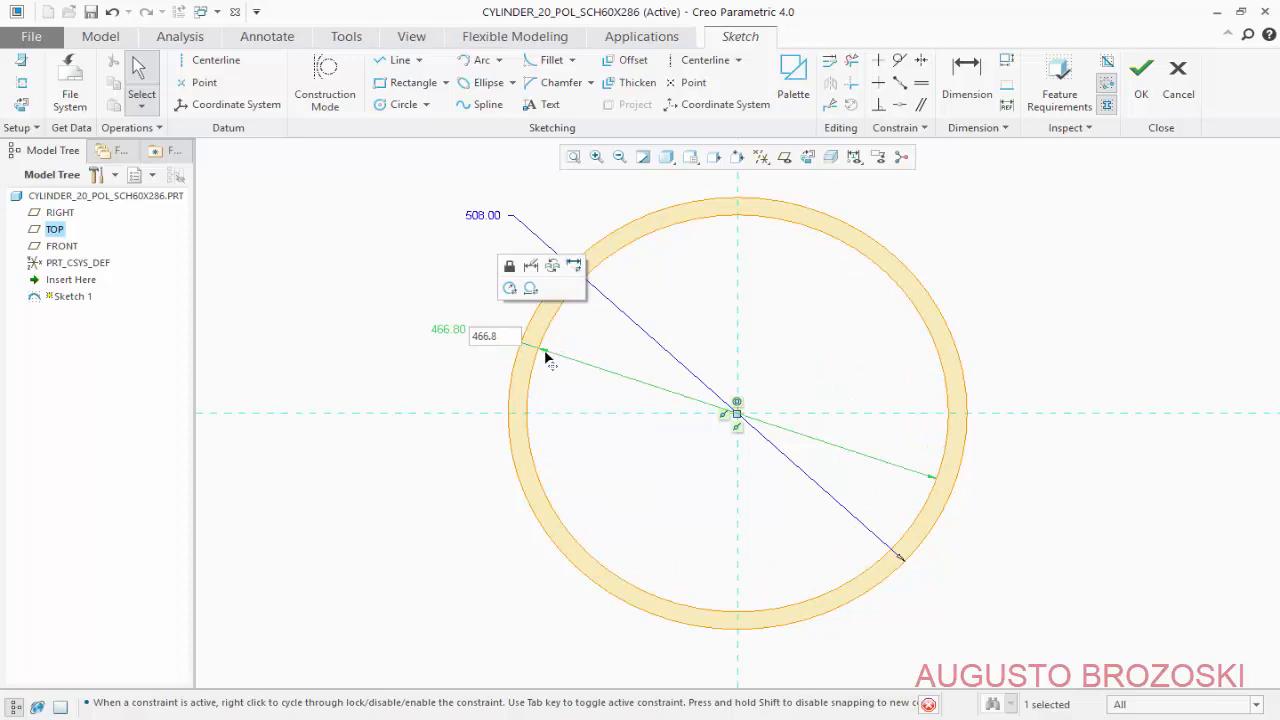
Finish the two-circle ring sketch and return the model to its standard orientation.
{"action": "left_click", "coordinate": [1012, 297]}
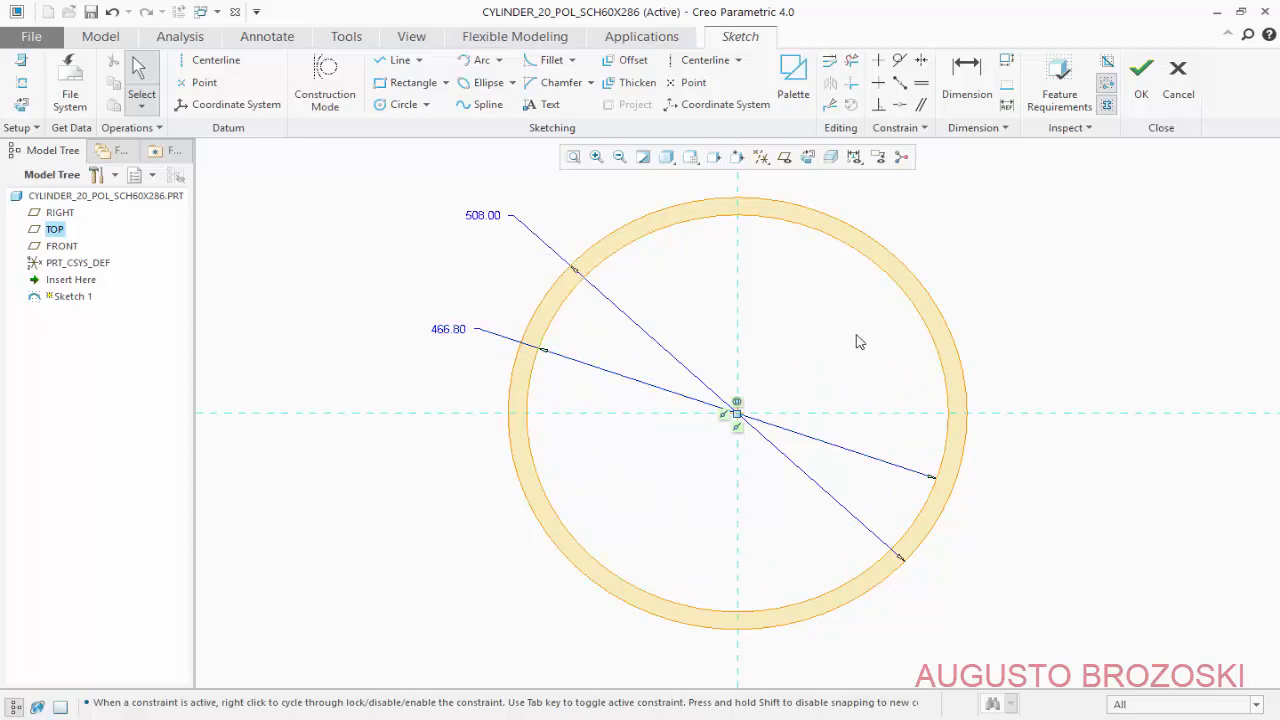
{"action": "left_click", "coordinate": [1145, 92]}
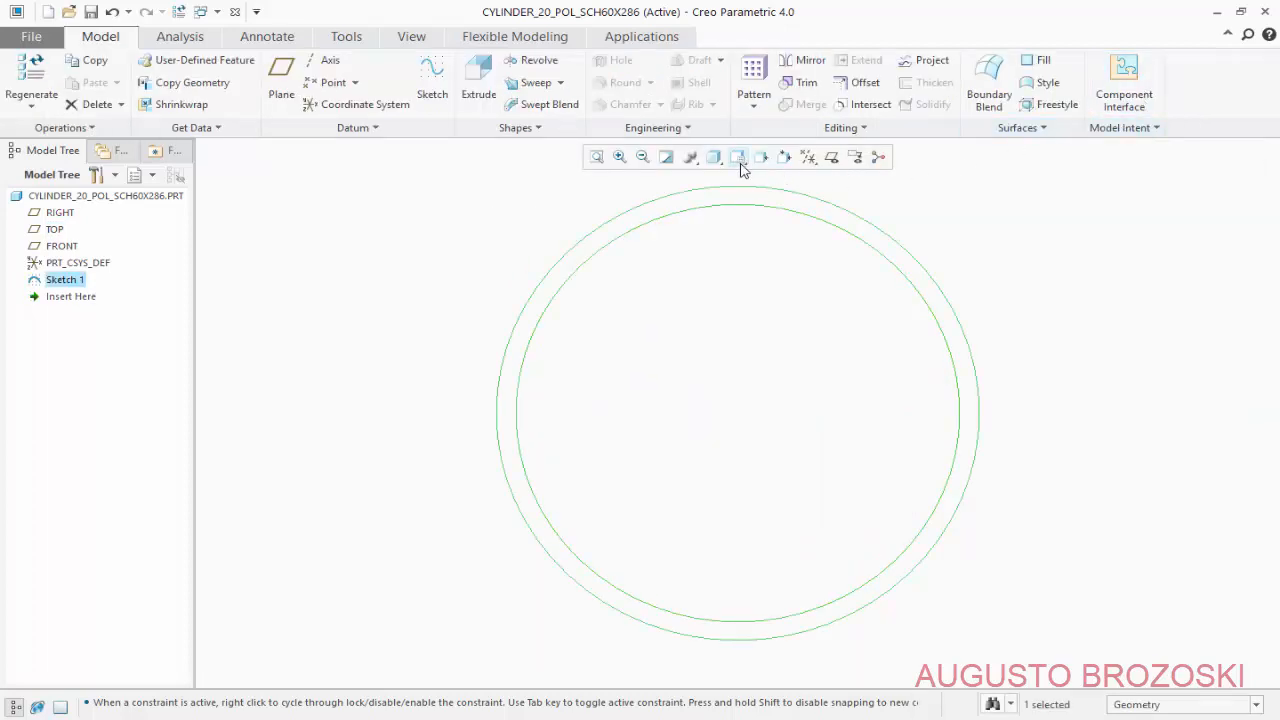
{"action": "left_click", "coordinate": [739, 160]}
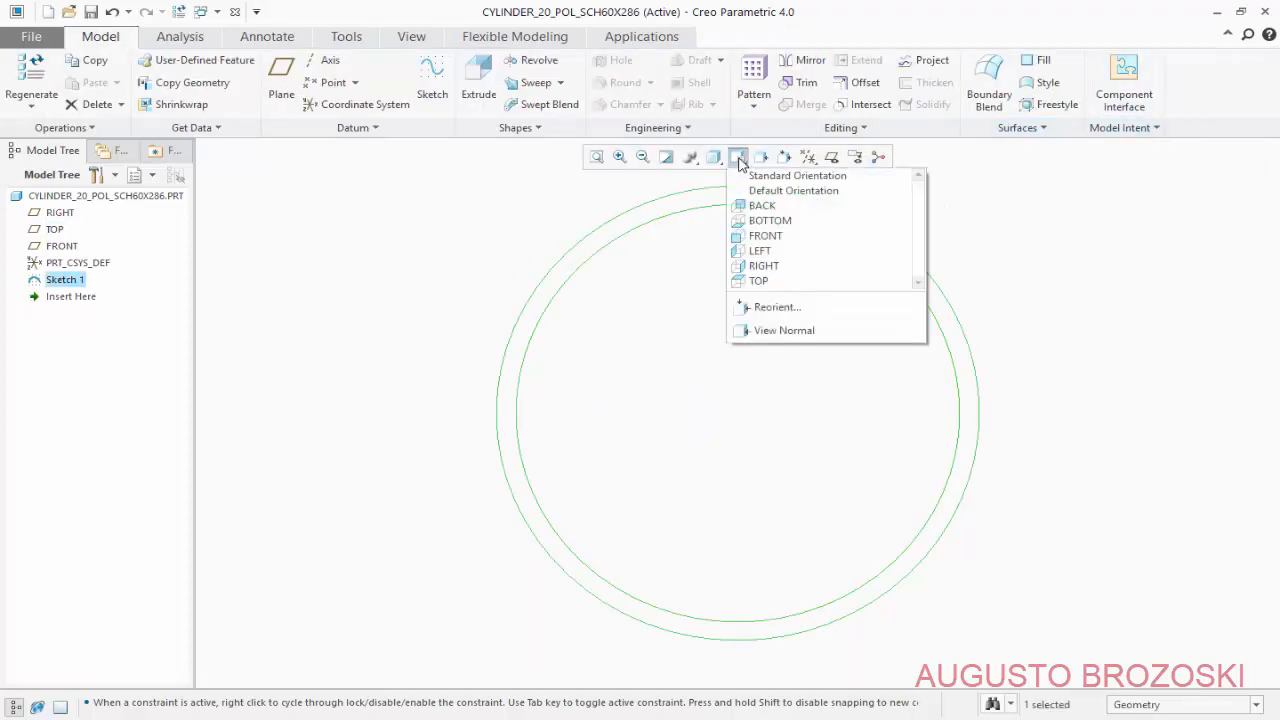
{"action": "left_click", "coordinate": [785, 177]}
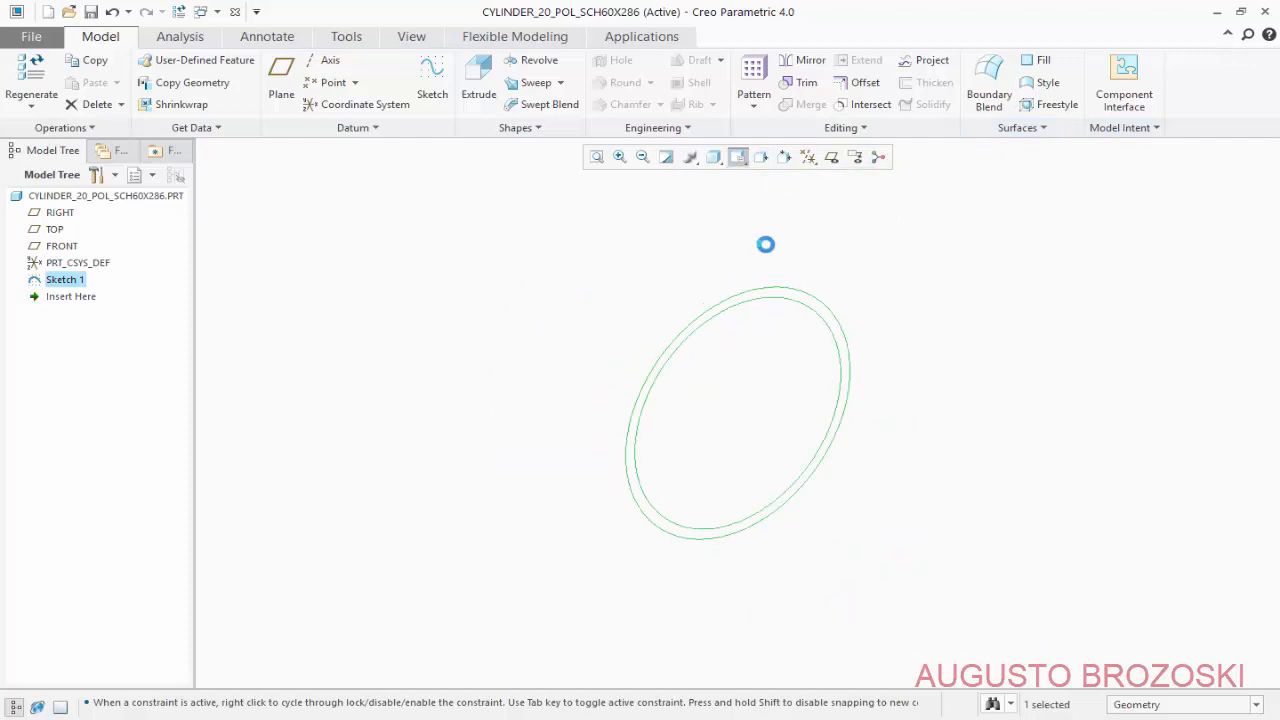
Extrude the ring sketch symmetrically about its sketch plane to a total depth of 286 mm.
{"action": "left_click", "coordinate": [472, 86]}
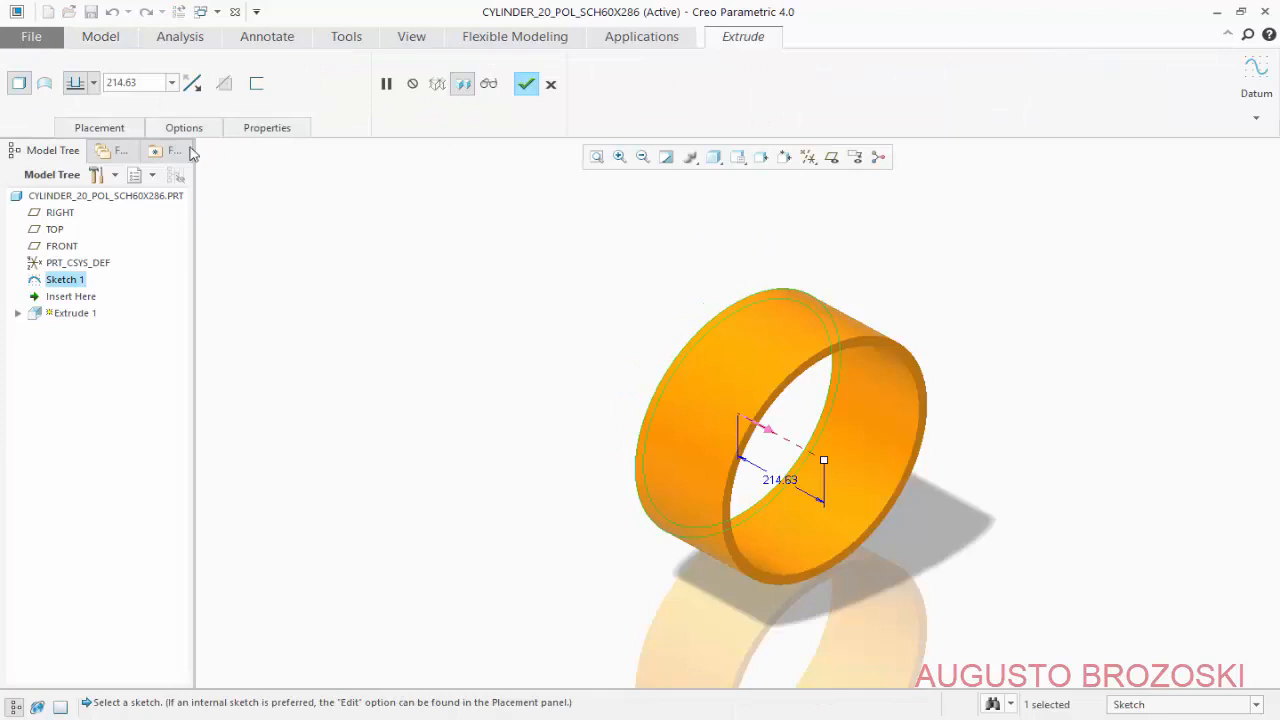
{"action": "left_click", "coordinate": [92, 86]}
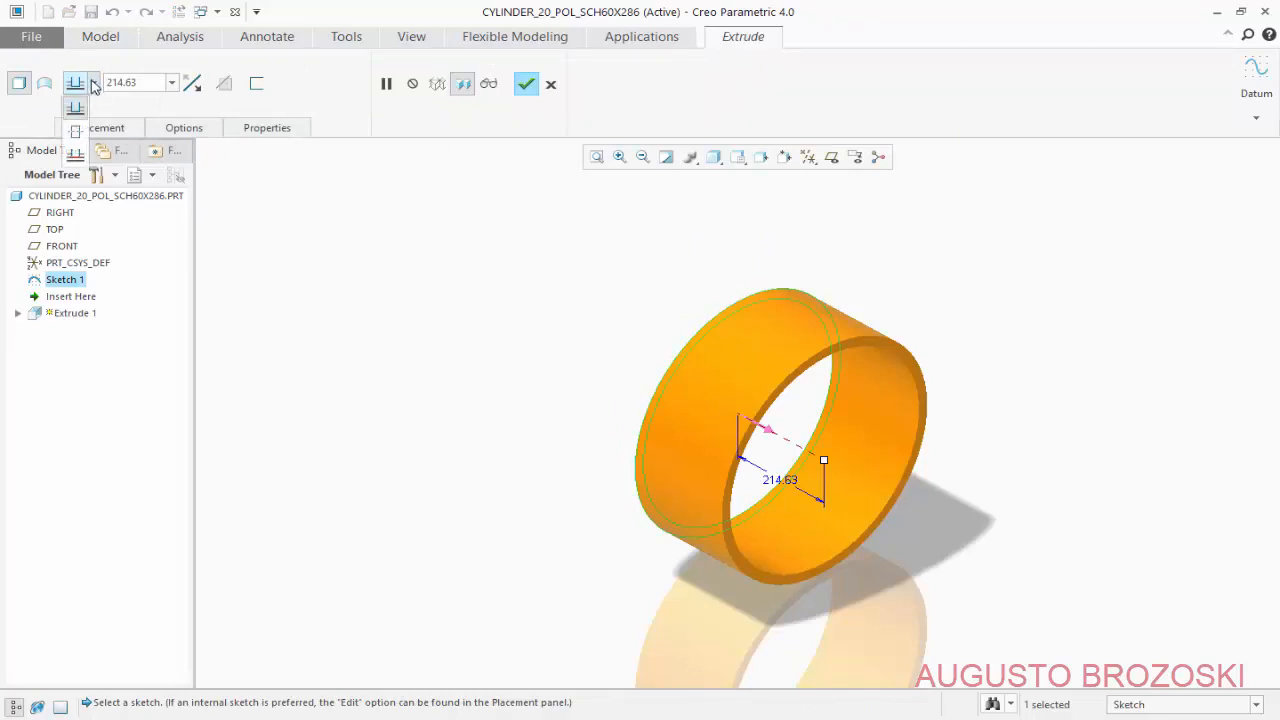
{"action": "left_click", "coordinate": [76, 131]}
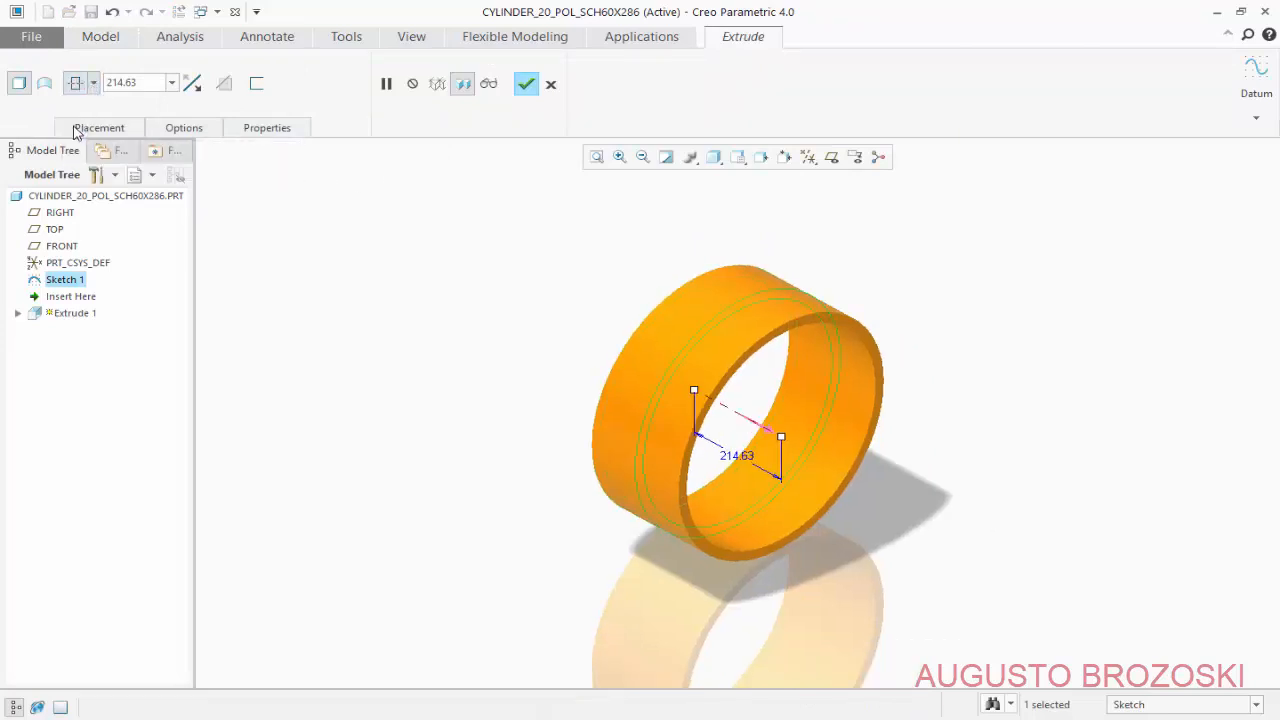
{"action": "double_click", "coordinate": [145, 84]}
{"action": "type", "text": "2"}
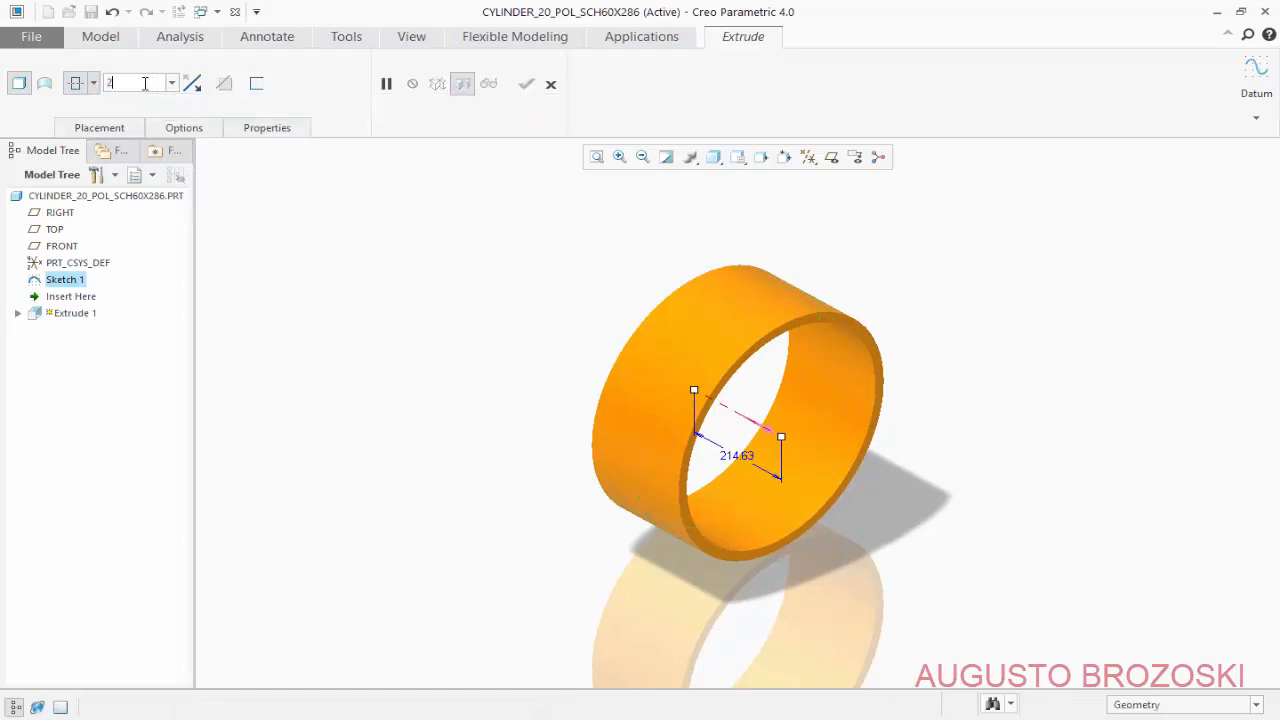
{"action": "type", "text": "86"}
{"action": "key", "text": "Return"}
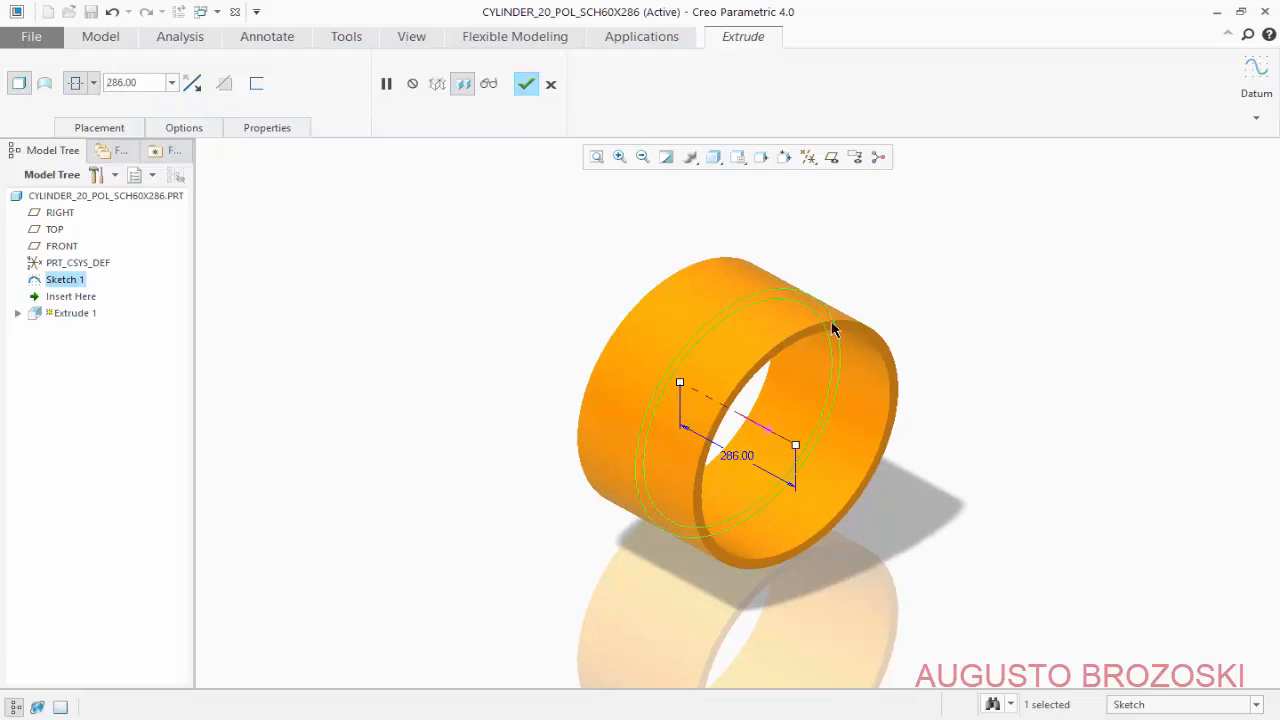
{"action": "left_click", "coordinate": [527, 84]}
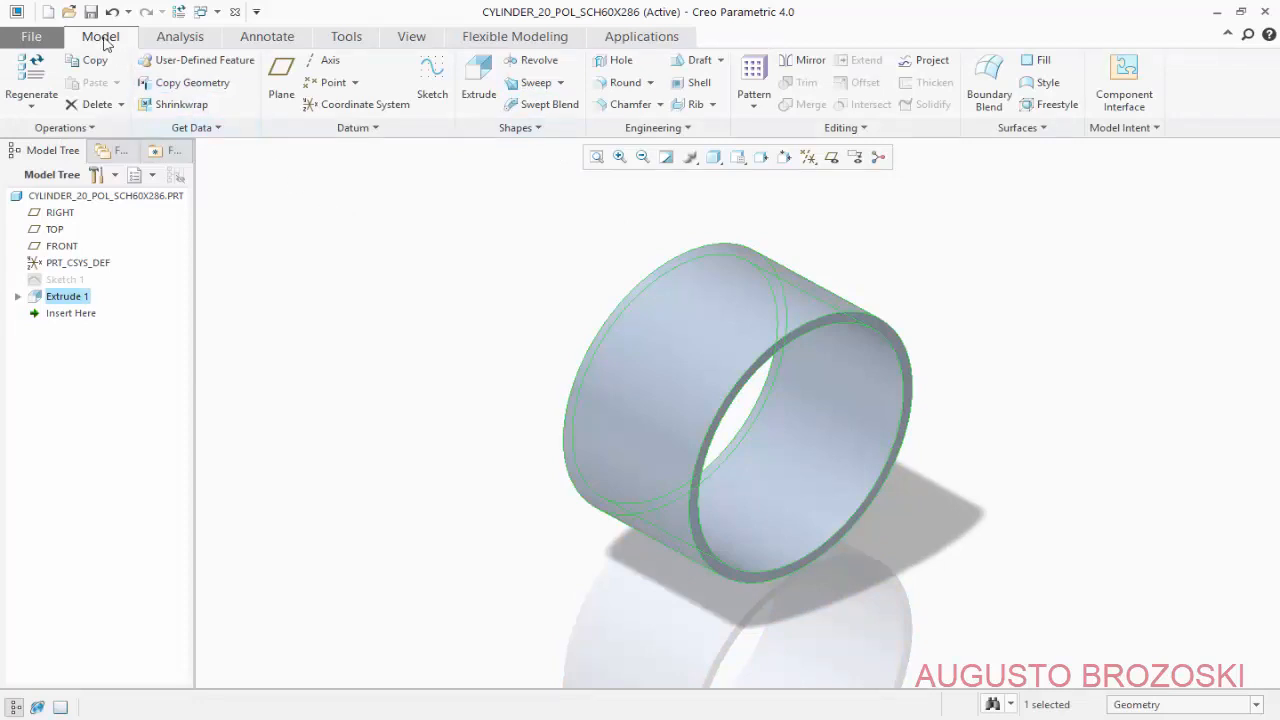
Save the cylinder part in the CREO Heat Exchanger Video folder and check its side hole in the PDF drawing.
{"action": "left_click", "coordinate": [90, 14]}
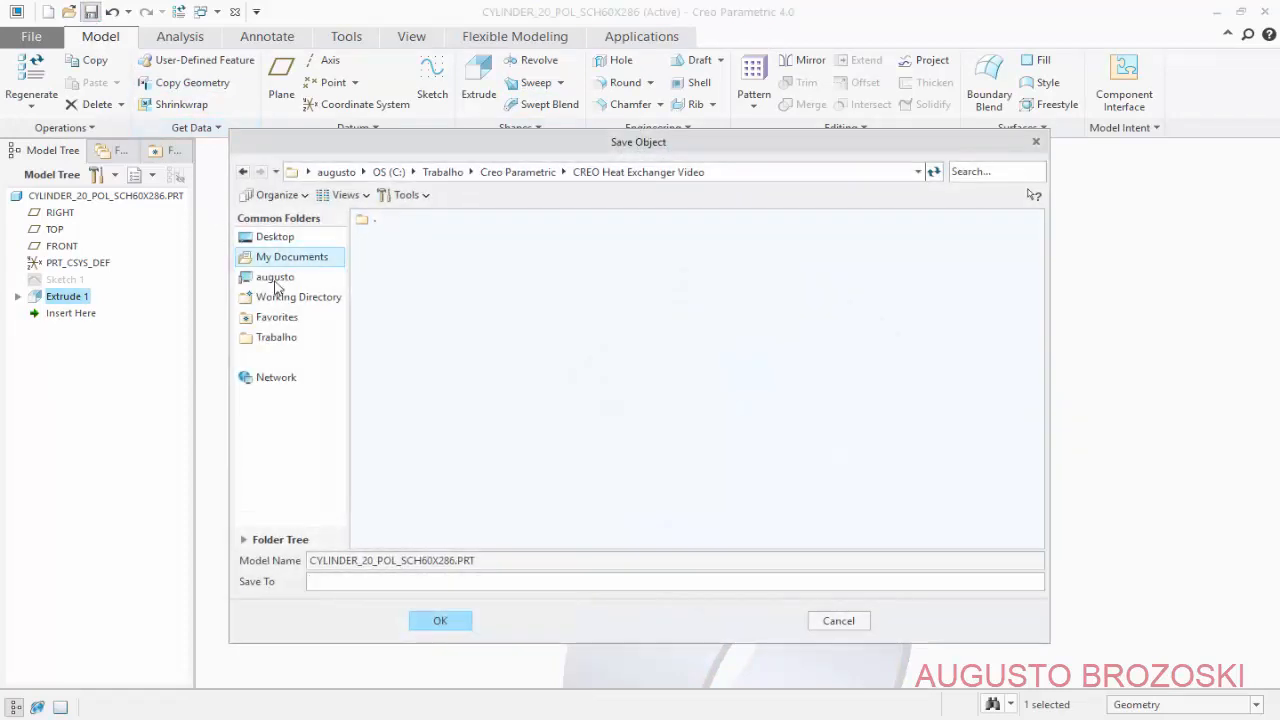
{"action": "left_click", "coordinate": [449, 627]}
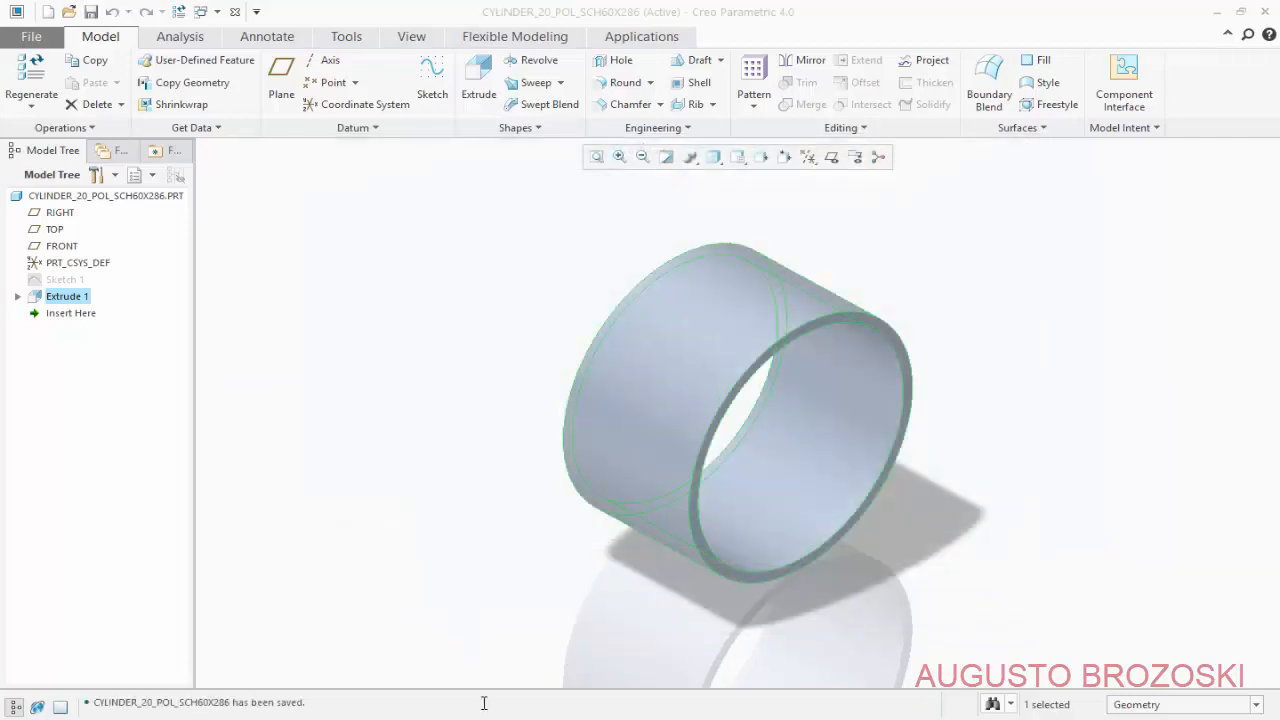
{"action": "left_click", "coordinate": [524, 717]}
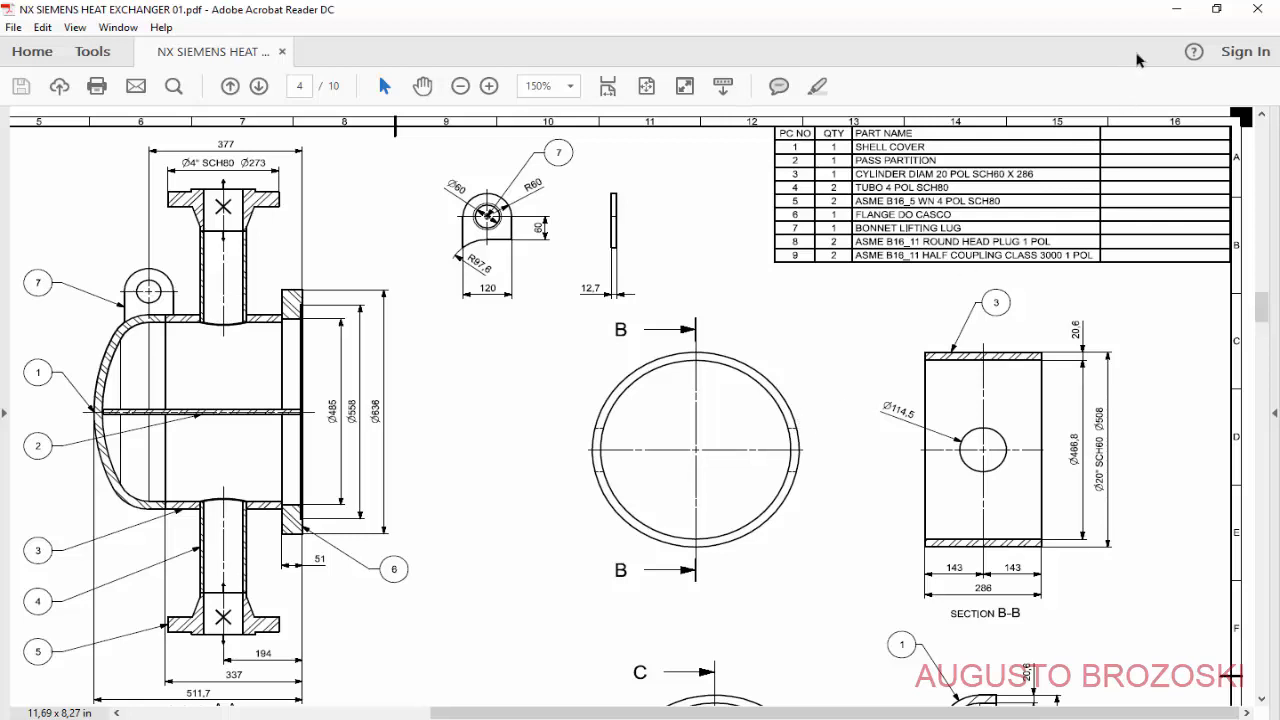
{"action": "left_click", "coordinate": [1172, 9]}
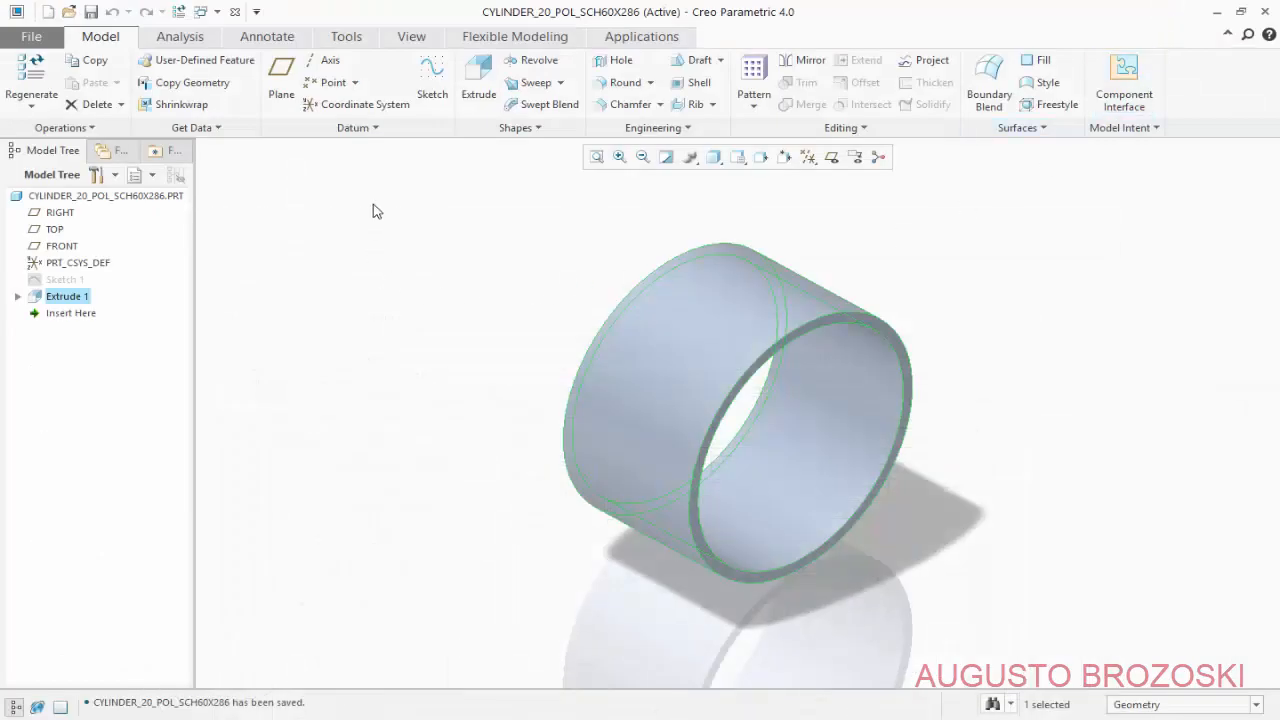
Start a sketch on the TOP datum plane with RIGHT as the right reference, clipping the model, hiding datum planes and facing the screen.
{"action": "left_click", "coordinate": [432, 70]}
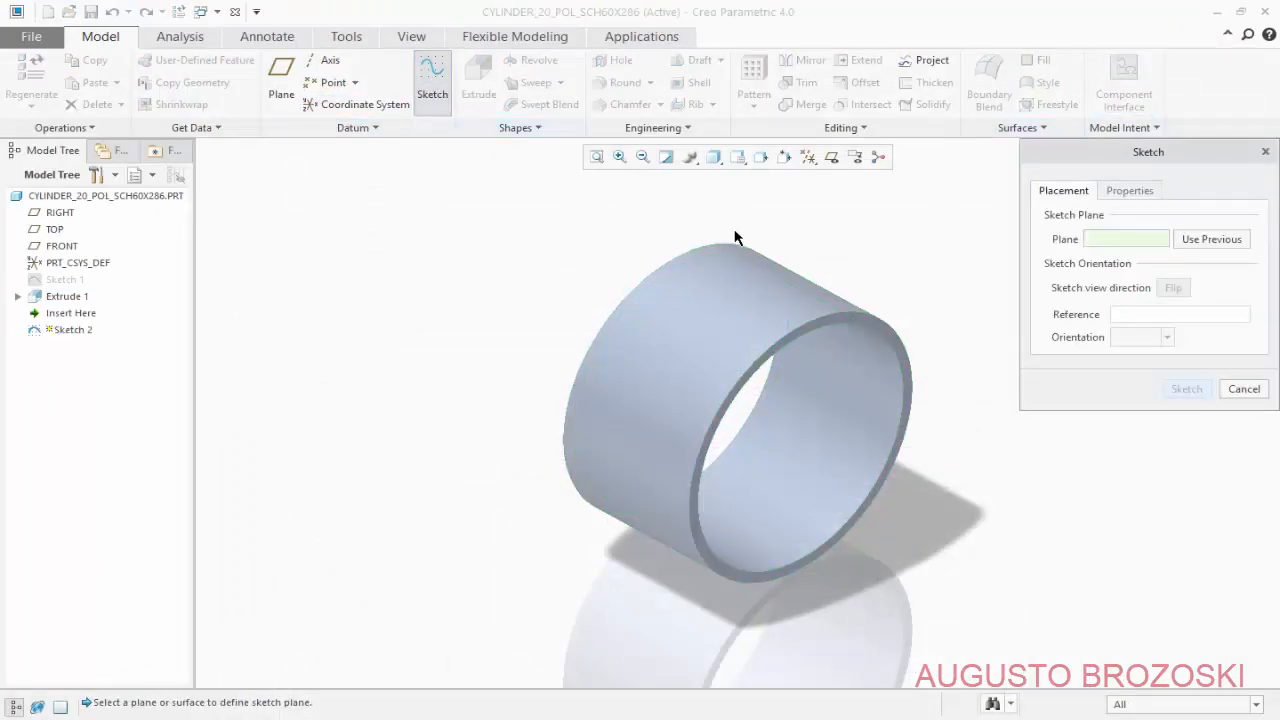
{"action": "left_click", "coordinate": [832, 157]}
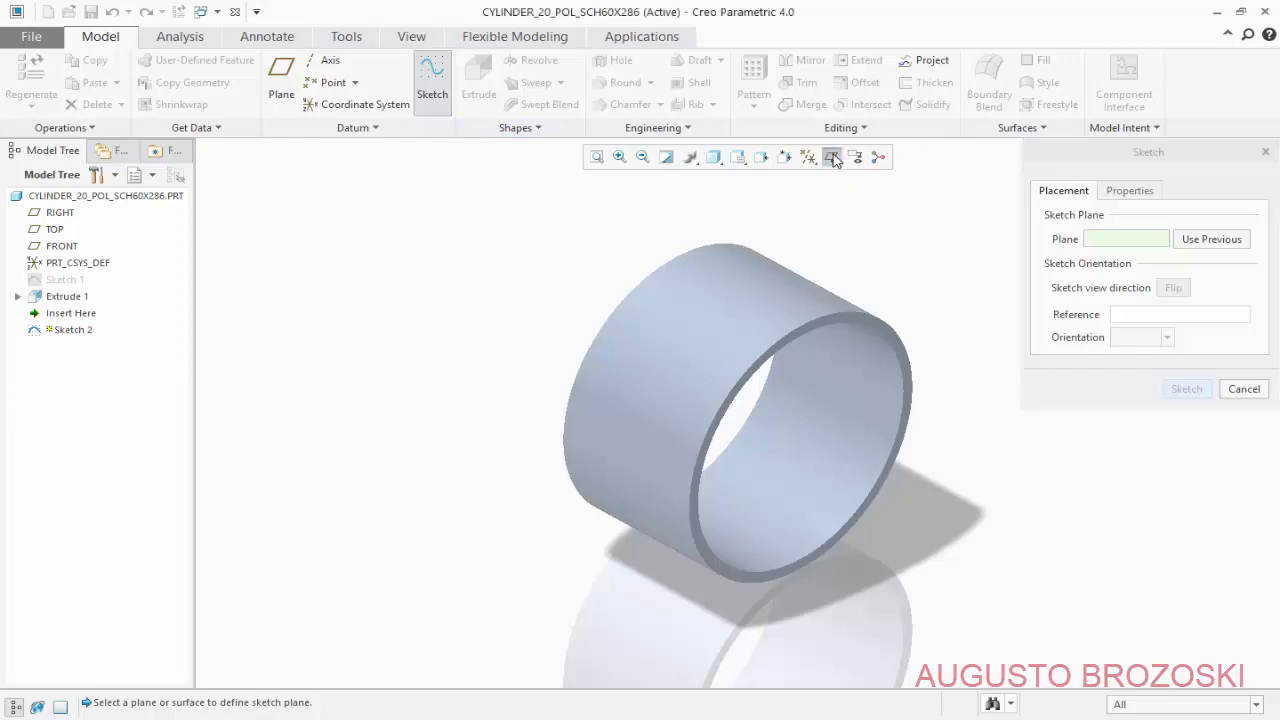
{"action": "left_click", "coordinate": [875, 408]}
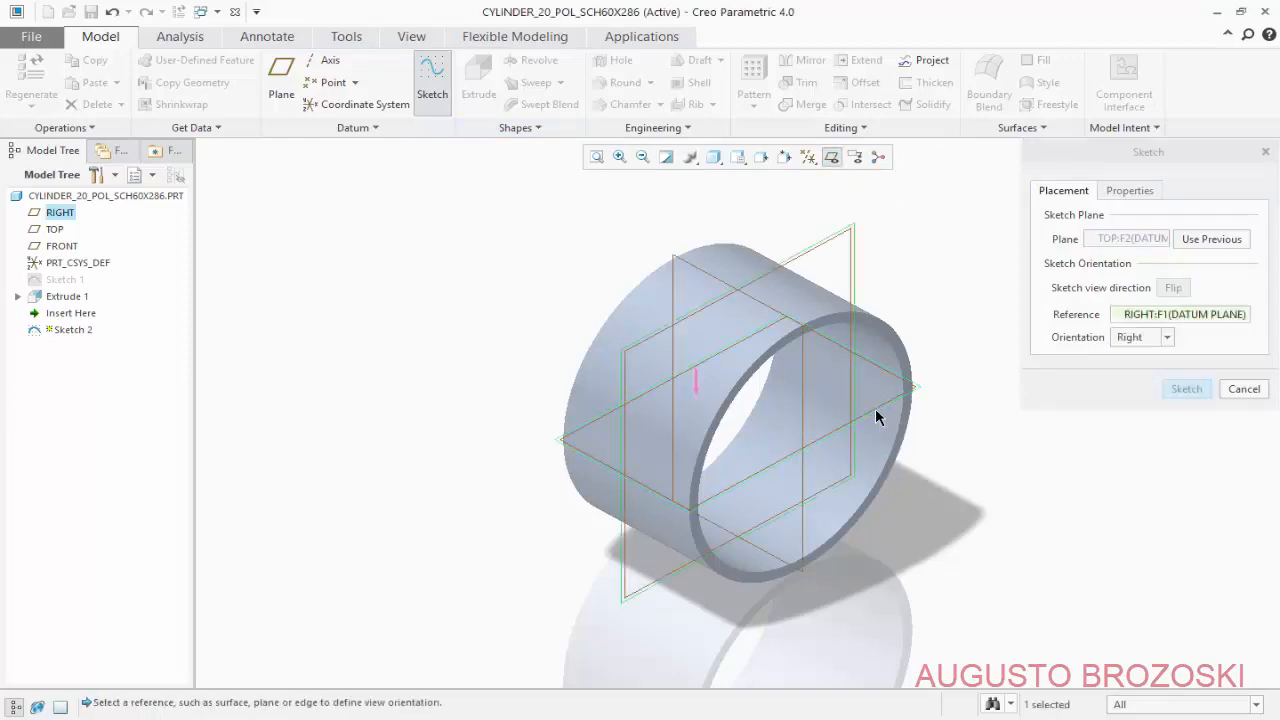
{"action": "left_click", "coordinate": [1186, 389]}
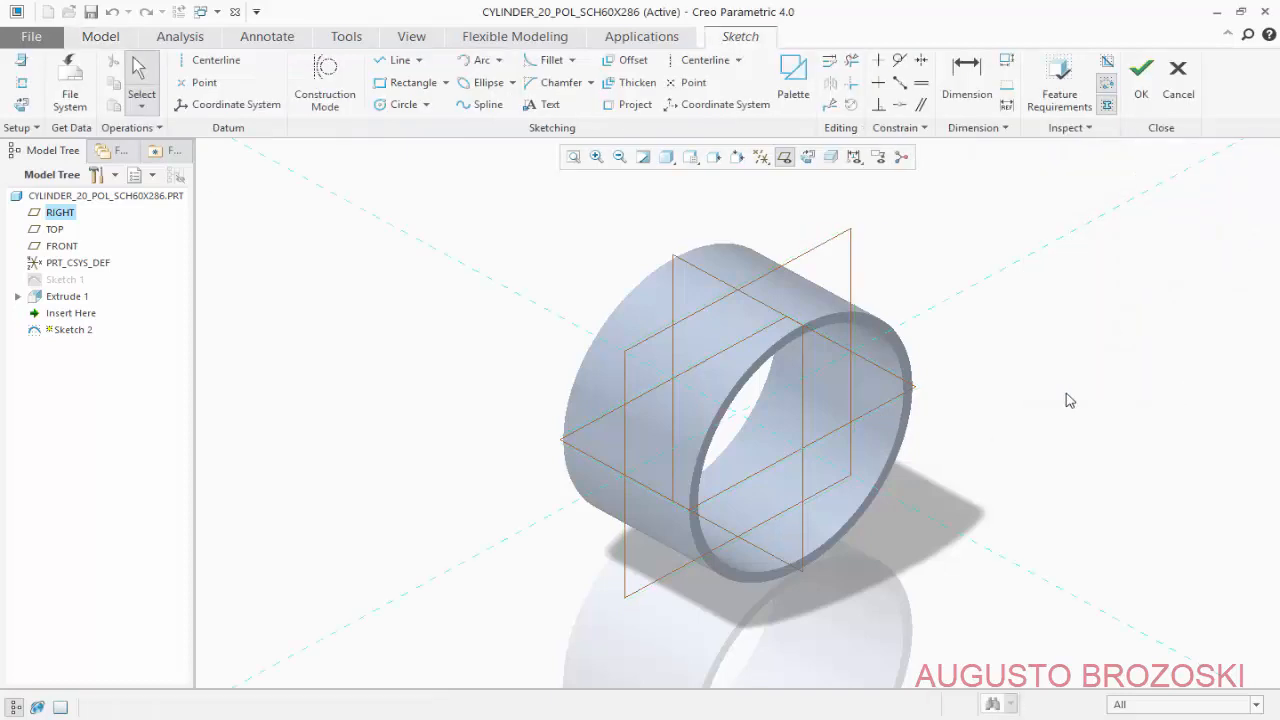
{"action": "left_click", "coordinate": [829, 163]}
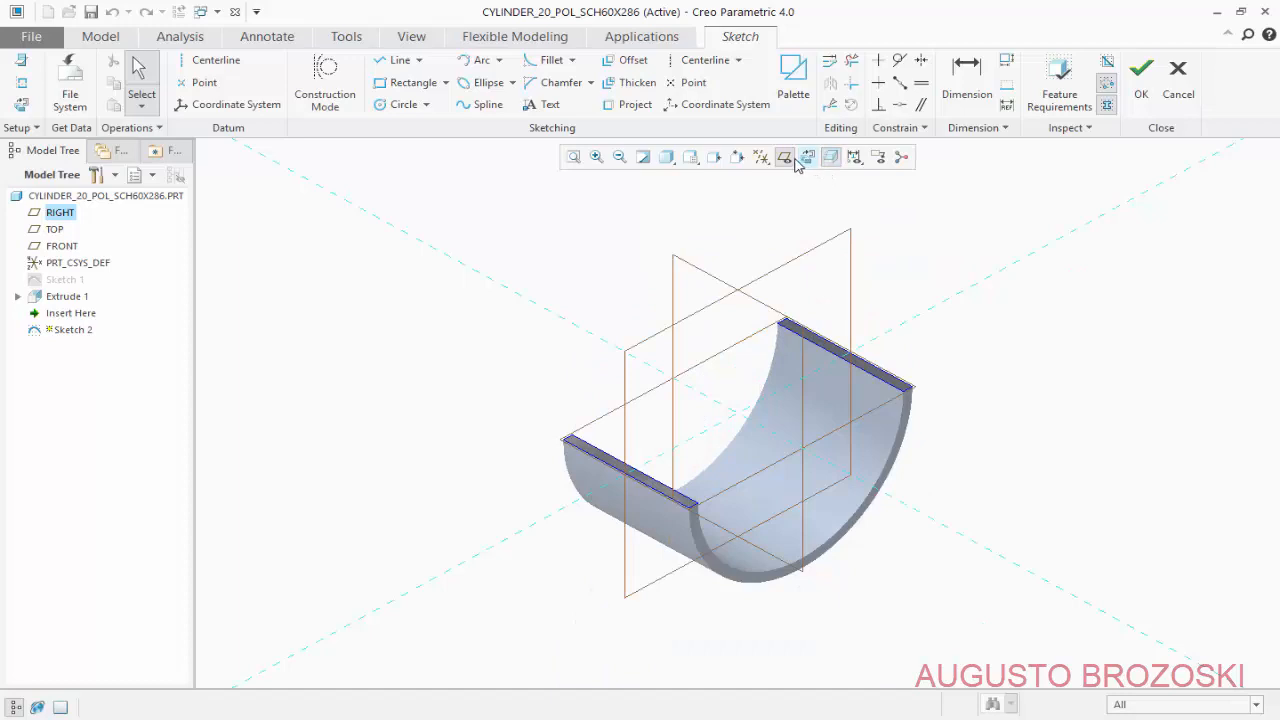
{"action": "left_click", "coordinate": [786, 160]}
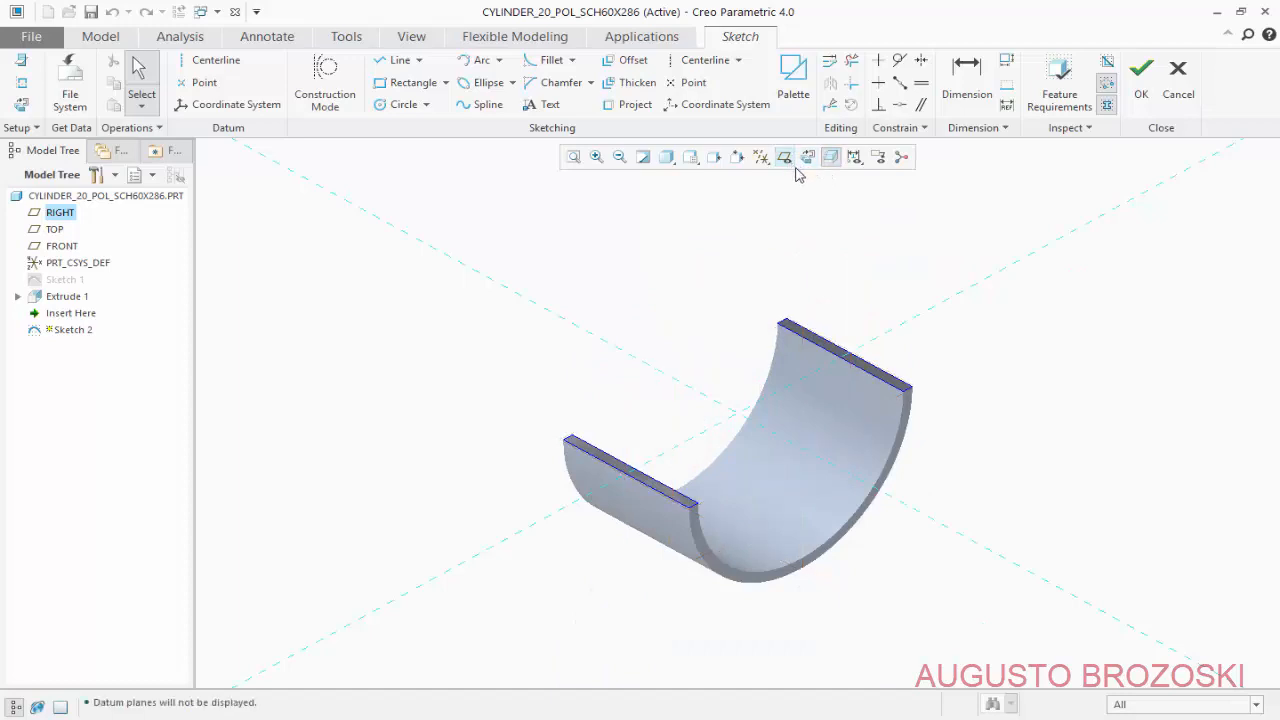
{"action": "left_click", "coordinate": [807, 159]}
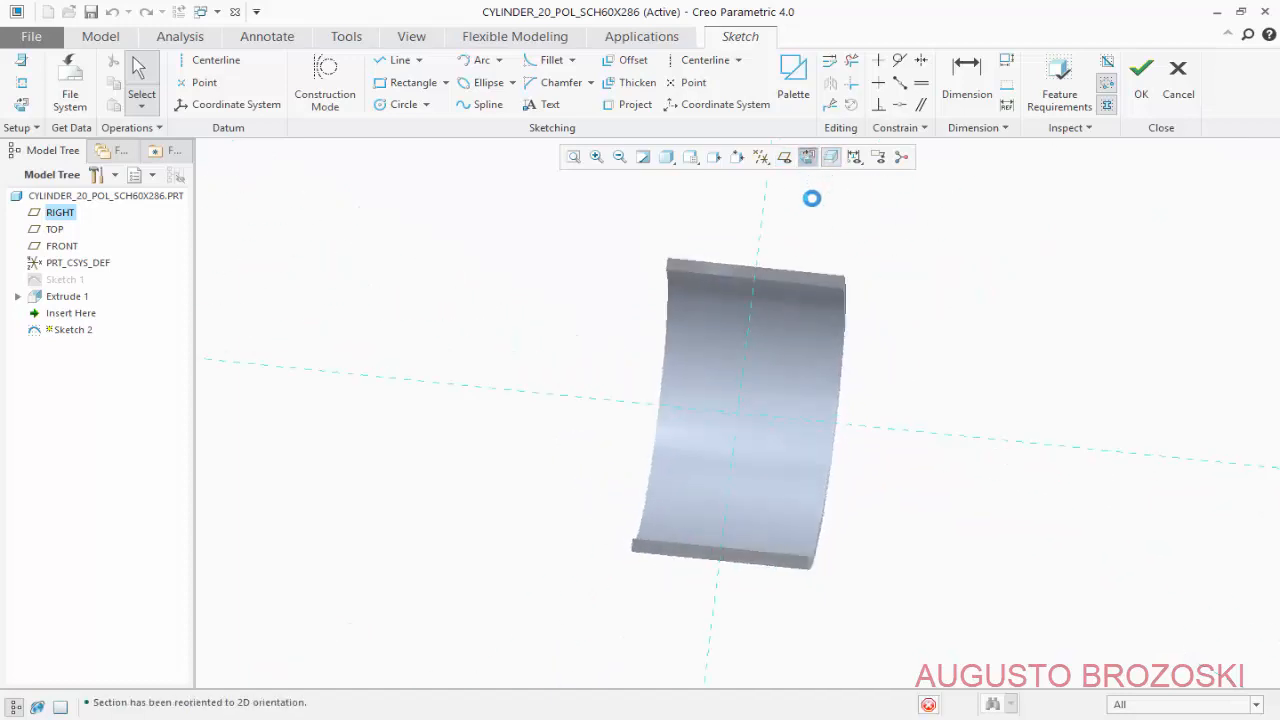
Sketch a circle centred on the origin, set its diameter to 114.3 mm and finish the sketch.
{"action": "left_click", "coordinate": [395, 105]}
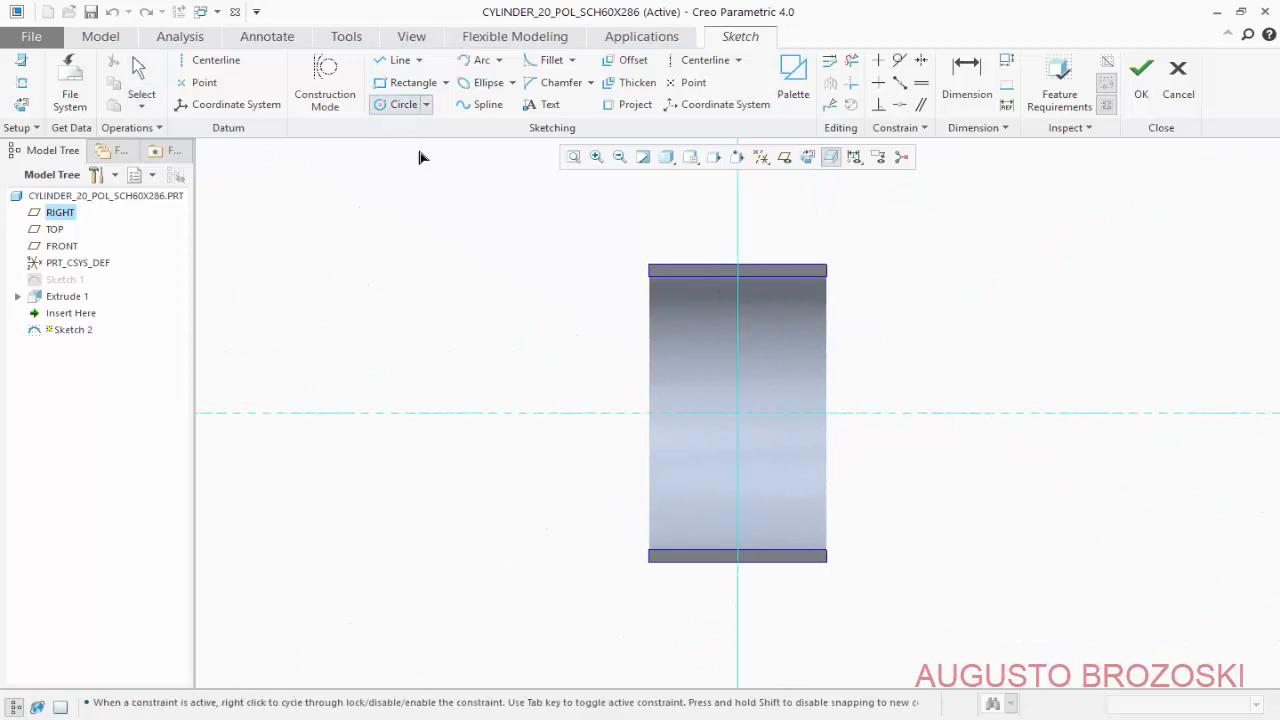
{"action": "left_click", "coordinate": [738, 414]}
{"action": "scroll", "coordinate": [777, 380], "scroll_direction": "up", "scroll_amount": 3}
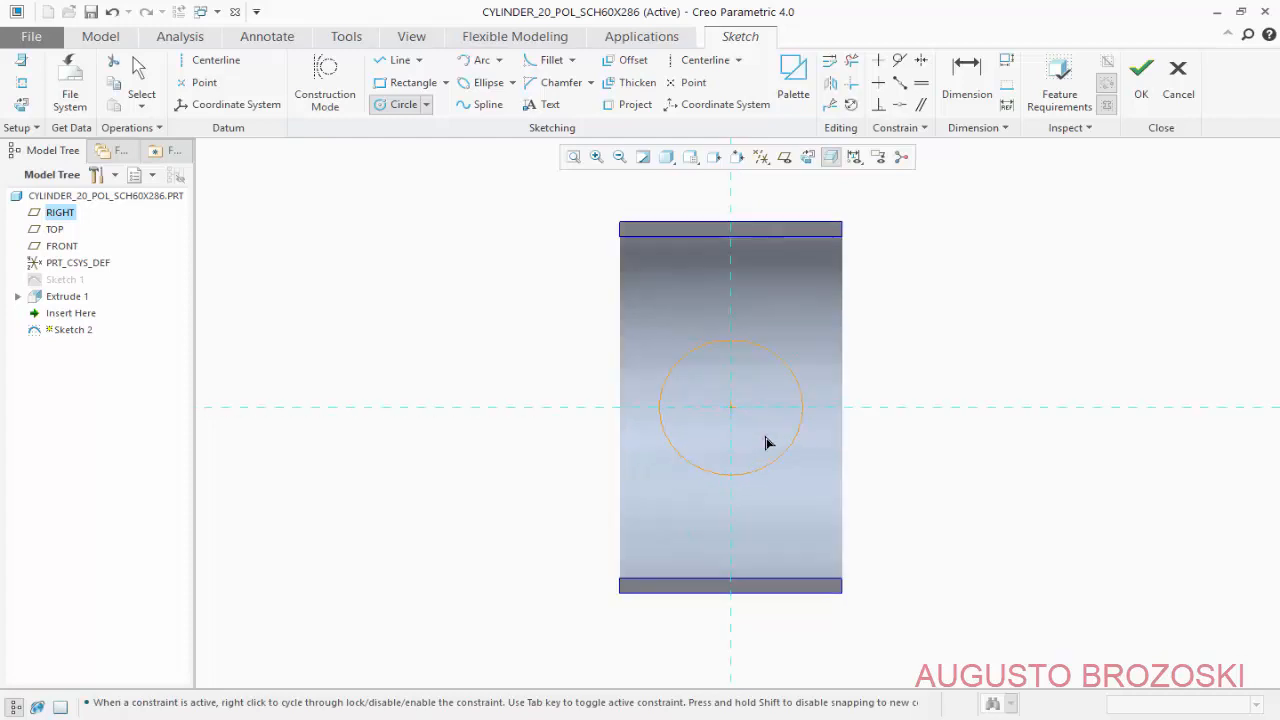
{"action": "middle_click", "coordinate": [703, 426]}
{"action": "double_click", "coordinate": [586, 307]}
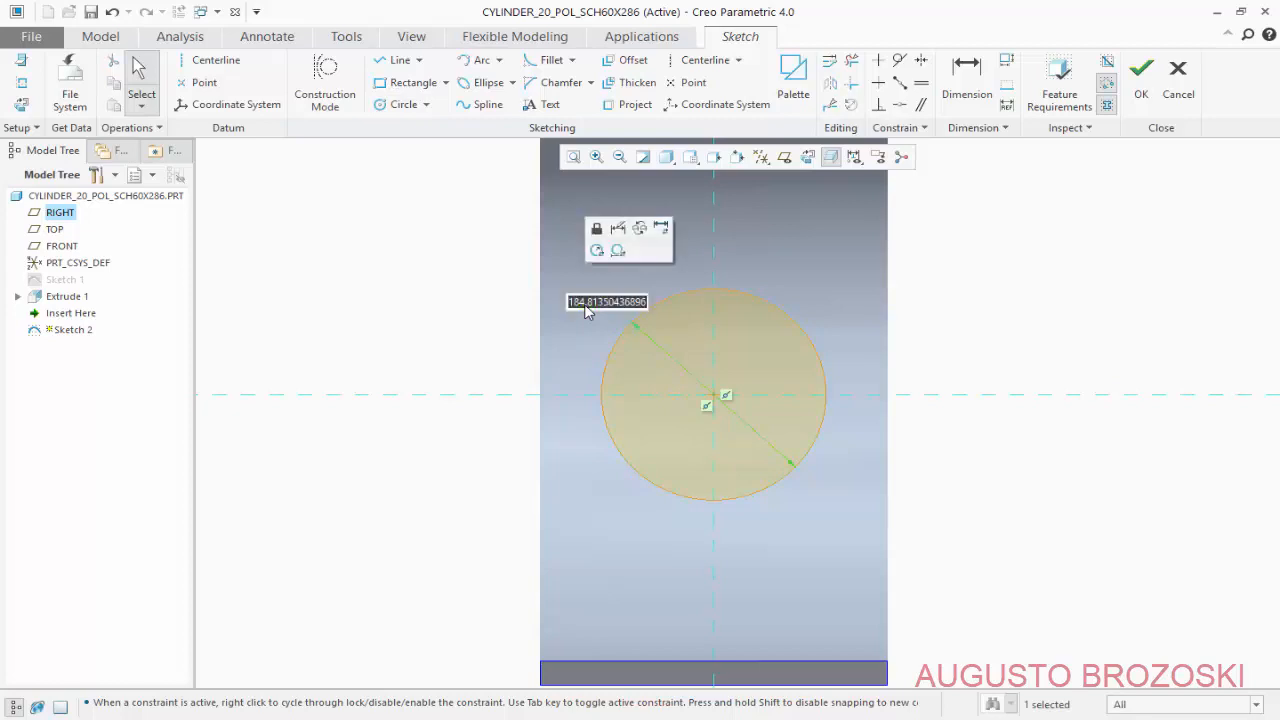
{"action": "type", "text": "114.3"}
{"action": "key", "text": "Return"}
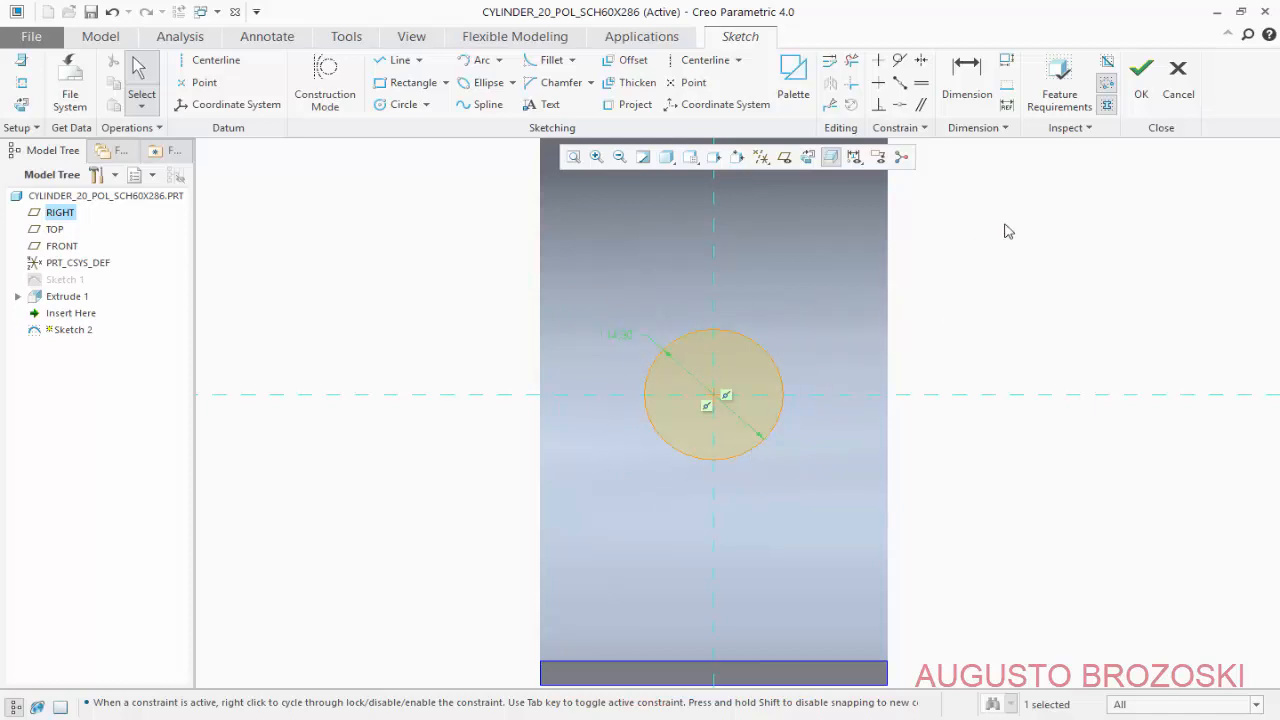
{"action": "left_click", "coordinate": [1138, 86]}
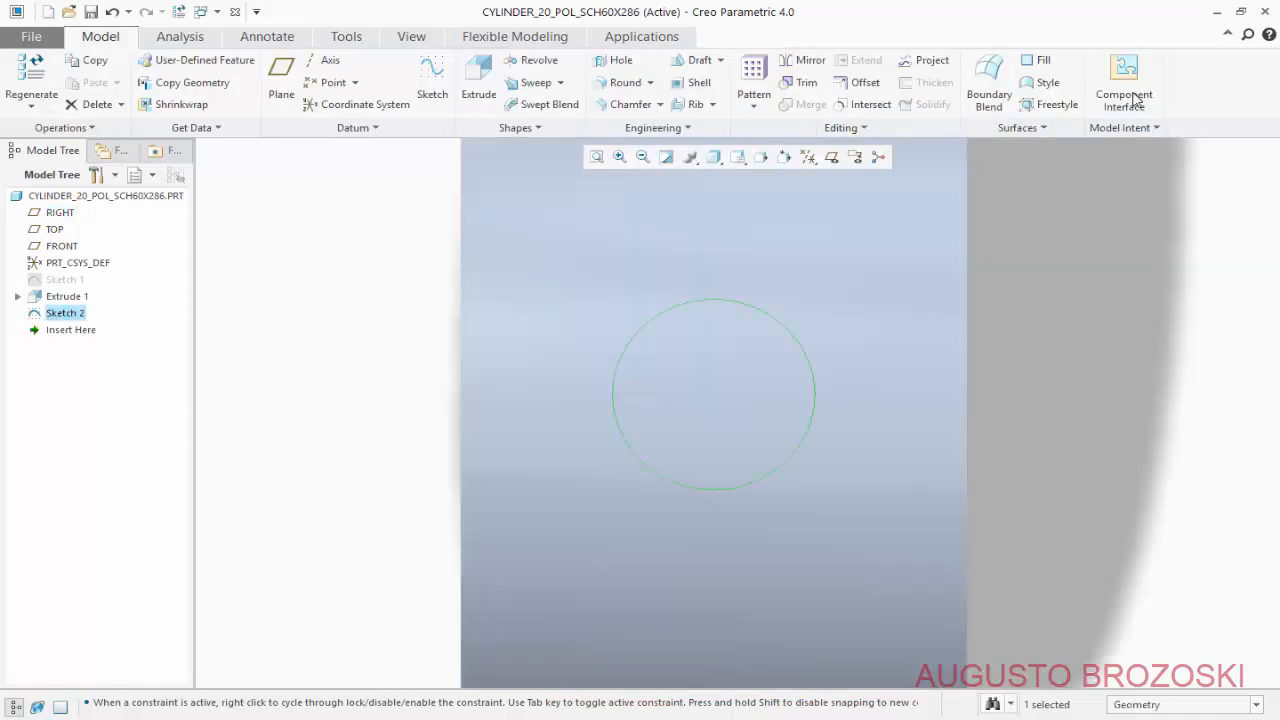
Start an Extrude that removes material from the 114.3 mm circle sketch, with the side 1 depth set to To Next.
{"action": "left_click", "coordinate": [737, 158]}
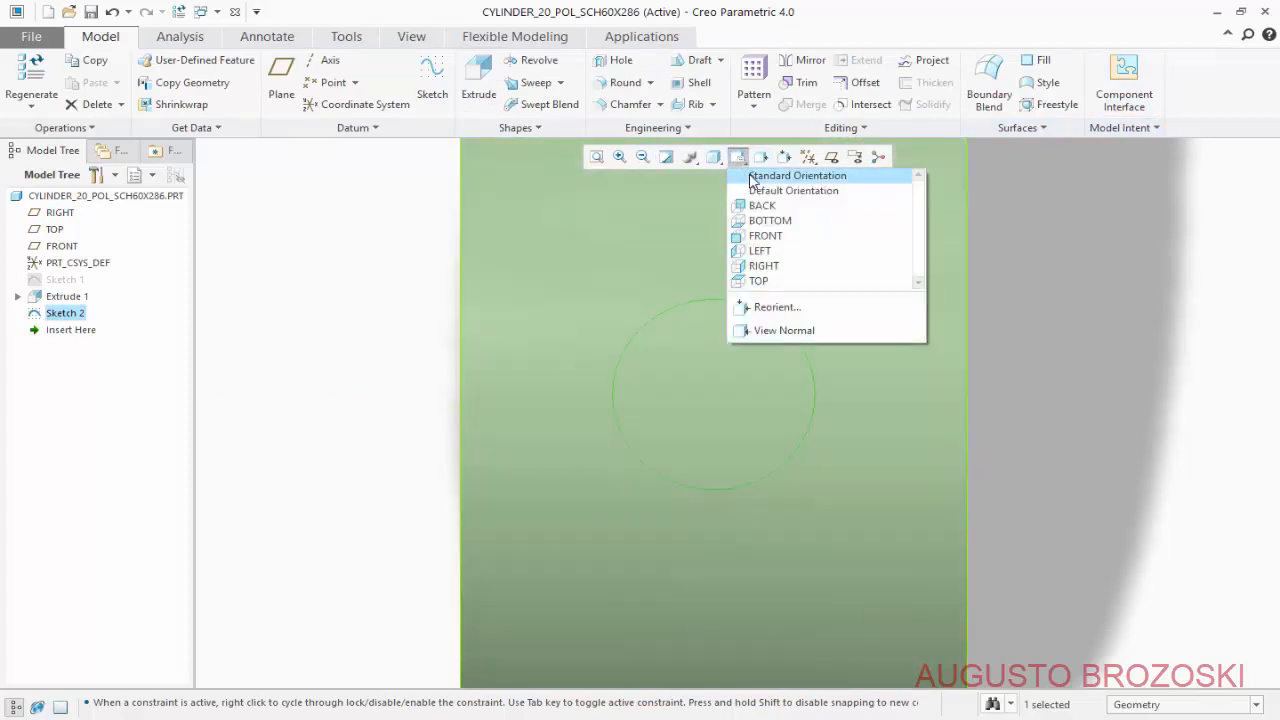
{"action": "left_click", "coordinate": [752, 177]}
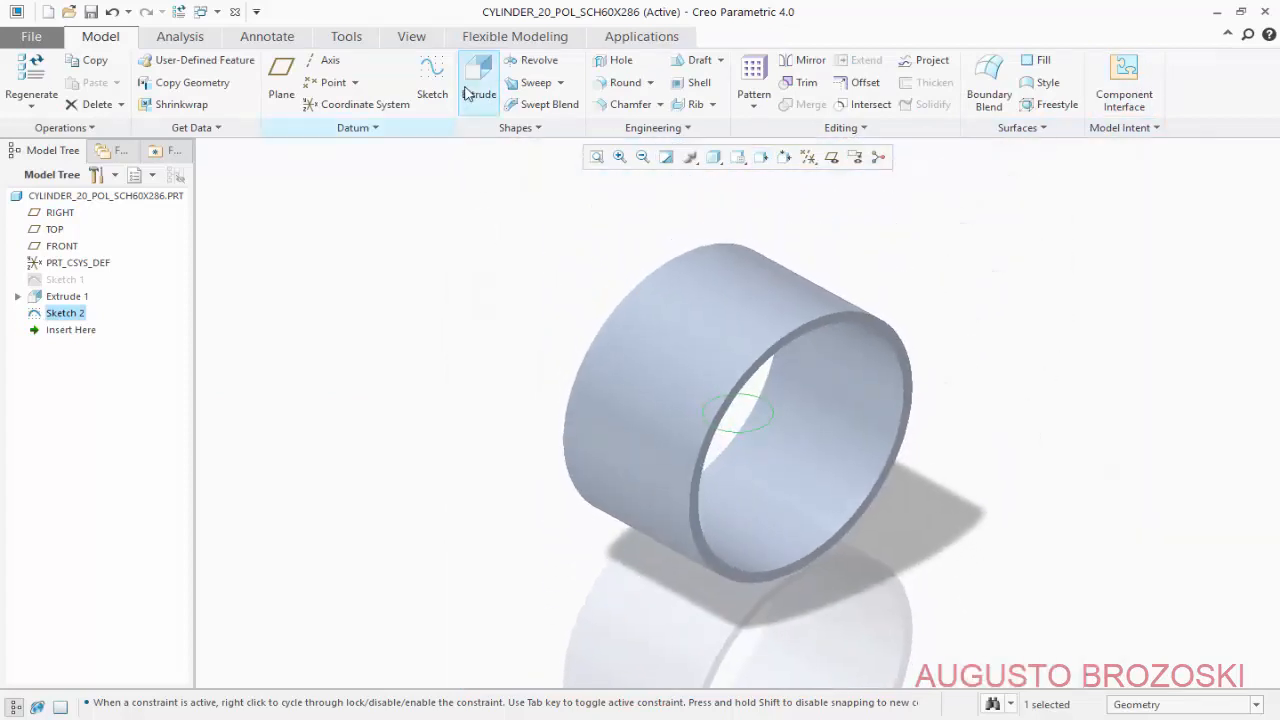
{"action": "left_click", "coordinate": [470, 90]}
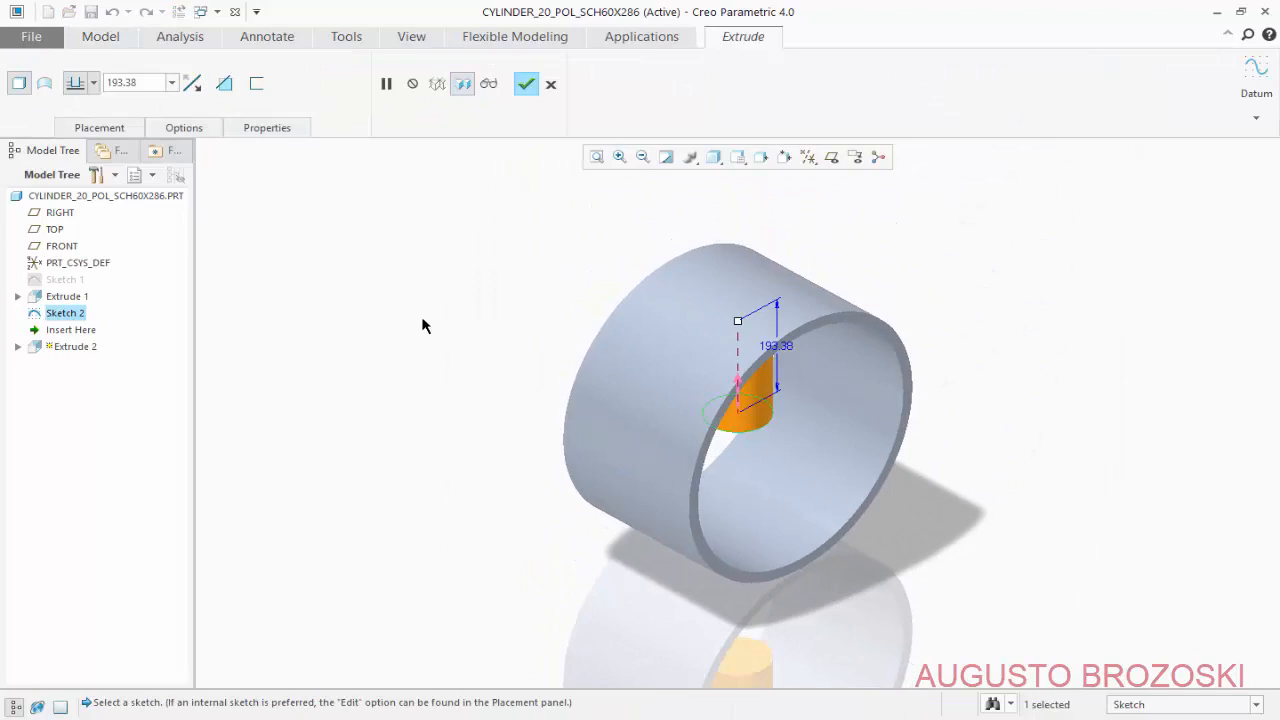
{"action": "left_click", "coordinate": [223, 85]}
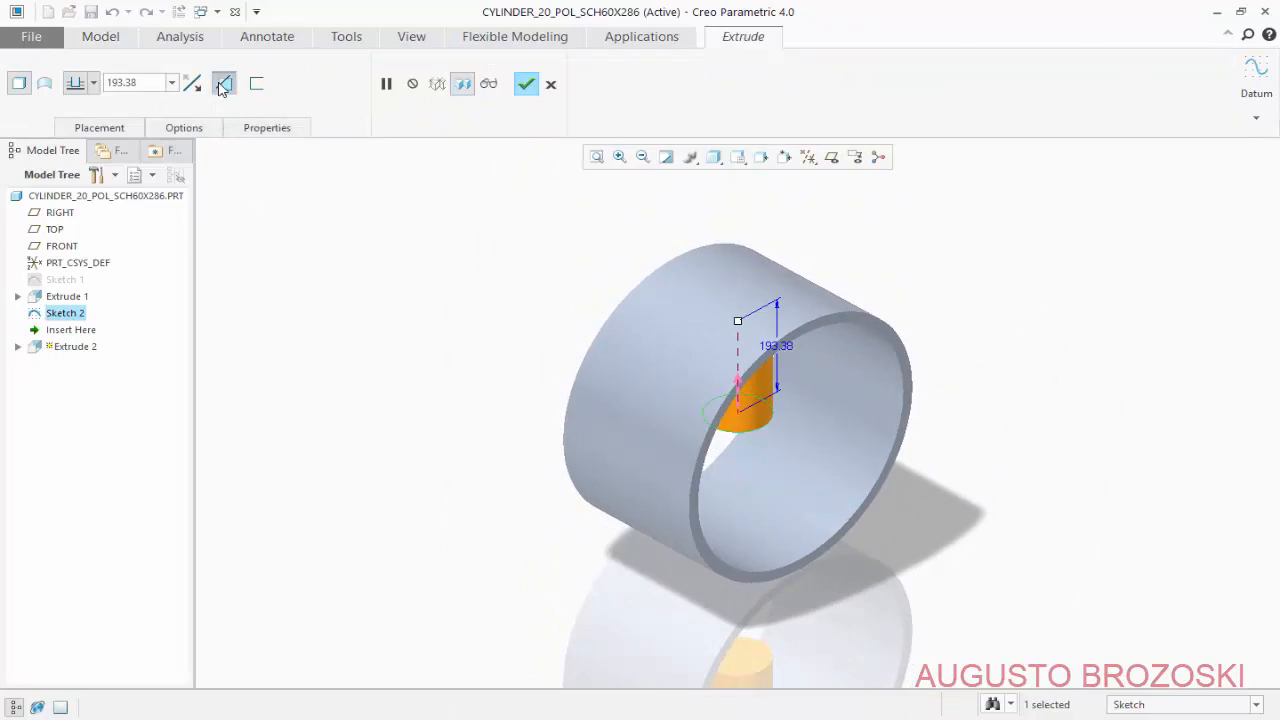
{"action": "left_click", "coordinate": [194, 132]}
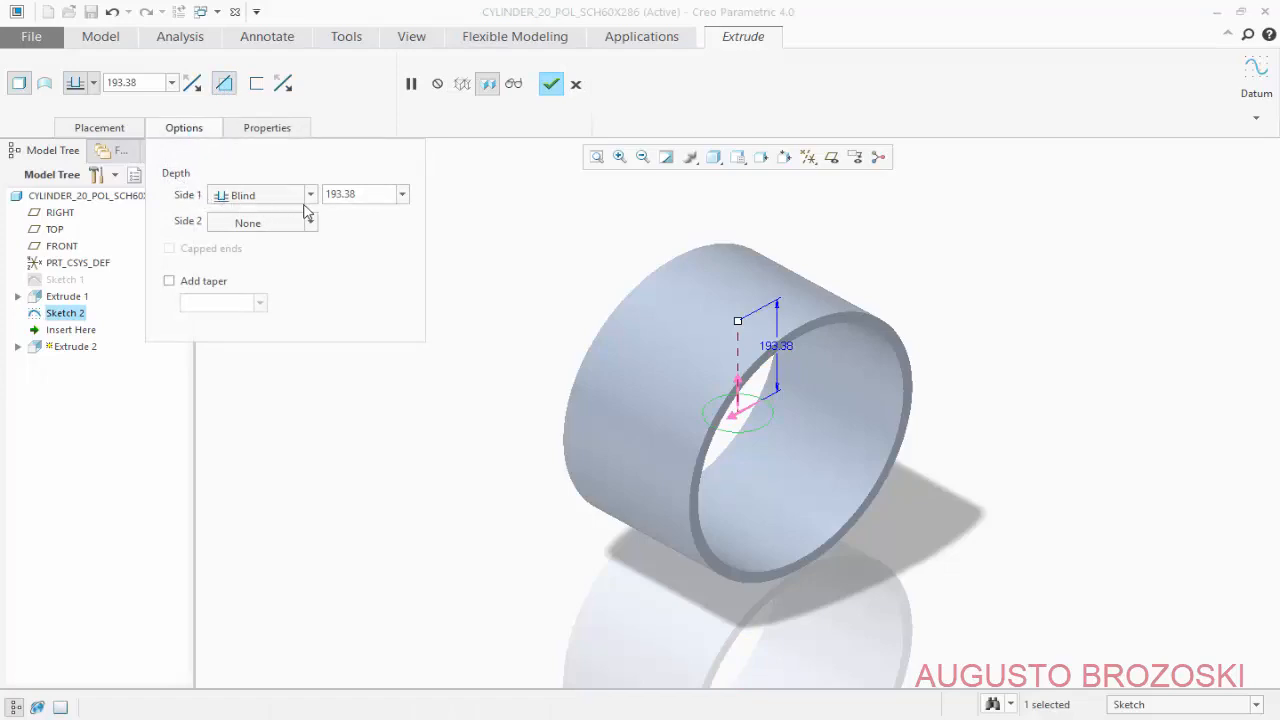
{"action": "left_click", "coordinate": [311, 196]}
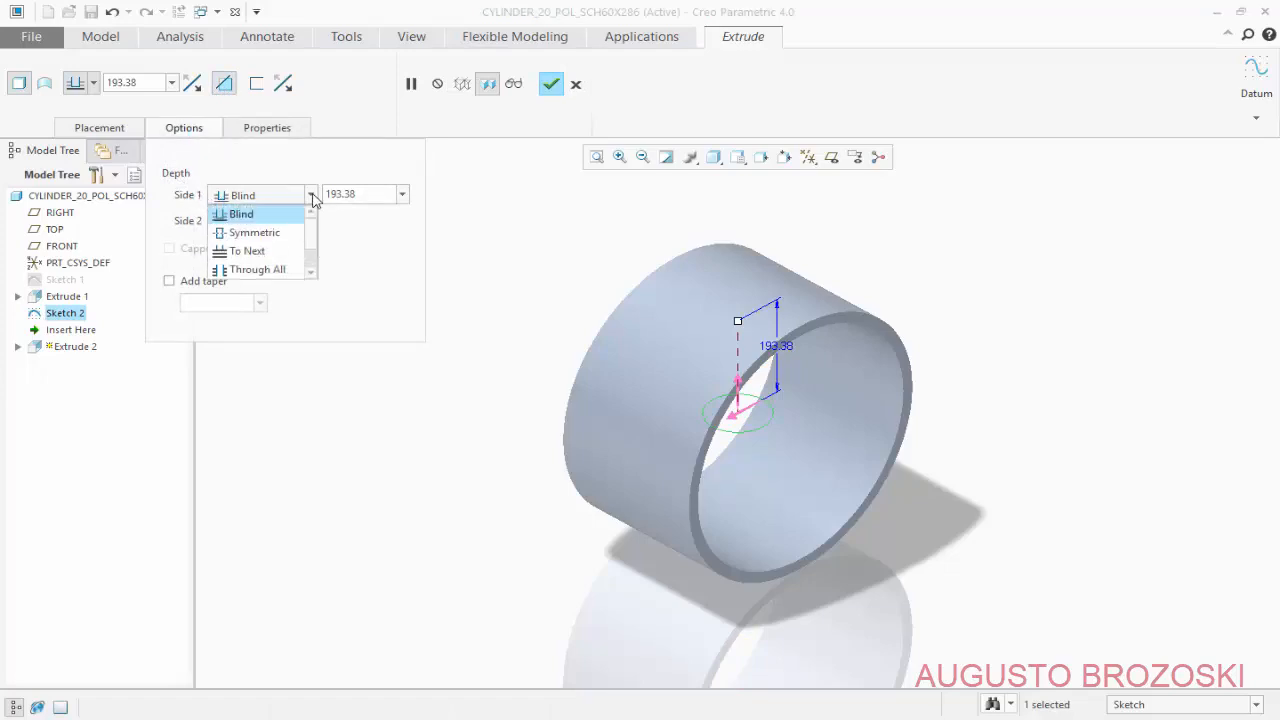
{"action": "left_click", "coordinate": [263, 253]}
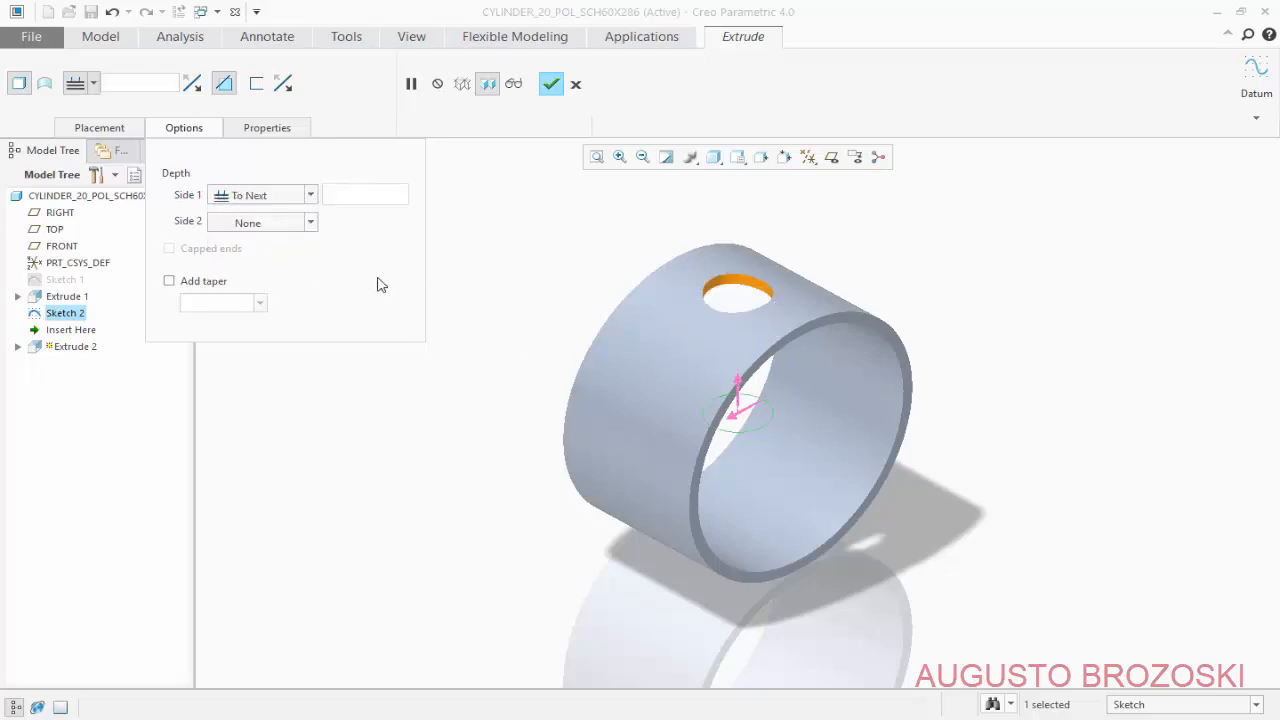
Set the cut's side 2 depth to To Next as well and finish the extruded cut.
{"action": "left_click", "coordinate": [311, 223]}
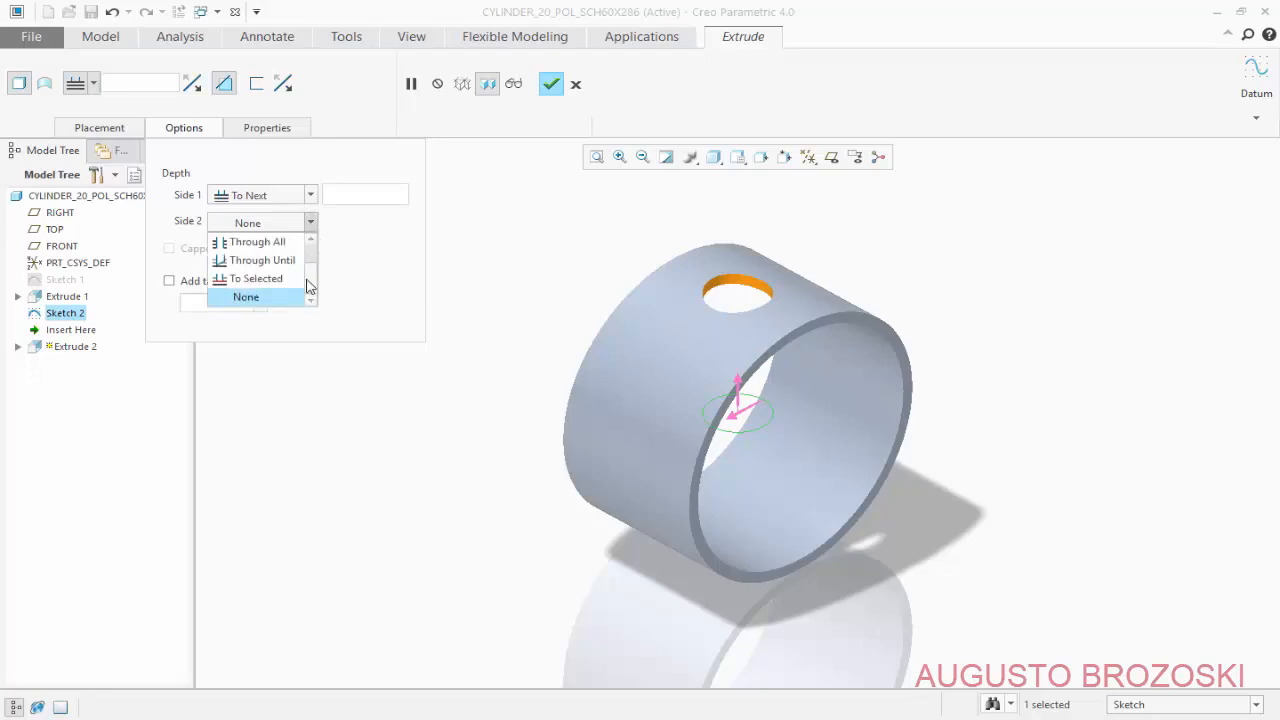
{"action": "scroll", "coordinate": [305, 248], "scroll_direction": "up", "scroll_amount": 1}
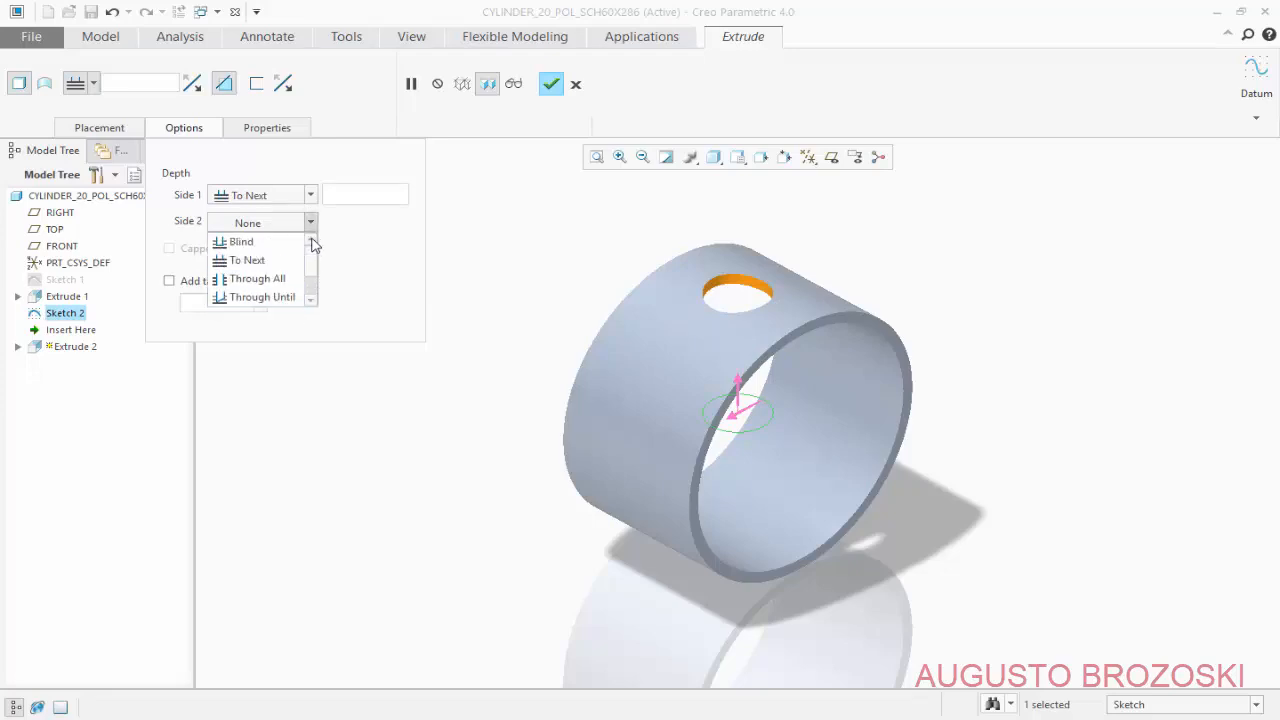
{"action": "left_click", "coordinate": [249, 261]}
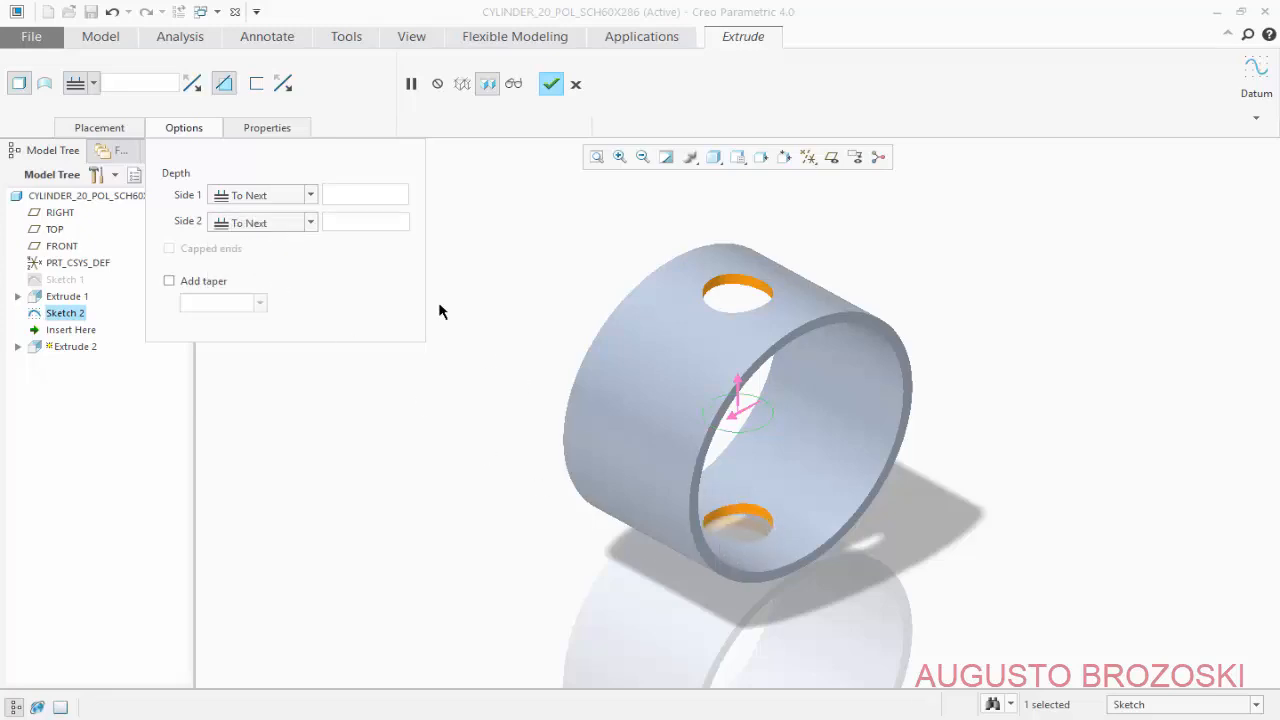
{"action": "left_click", "coordinate": [198, 134]}
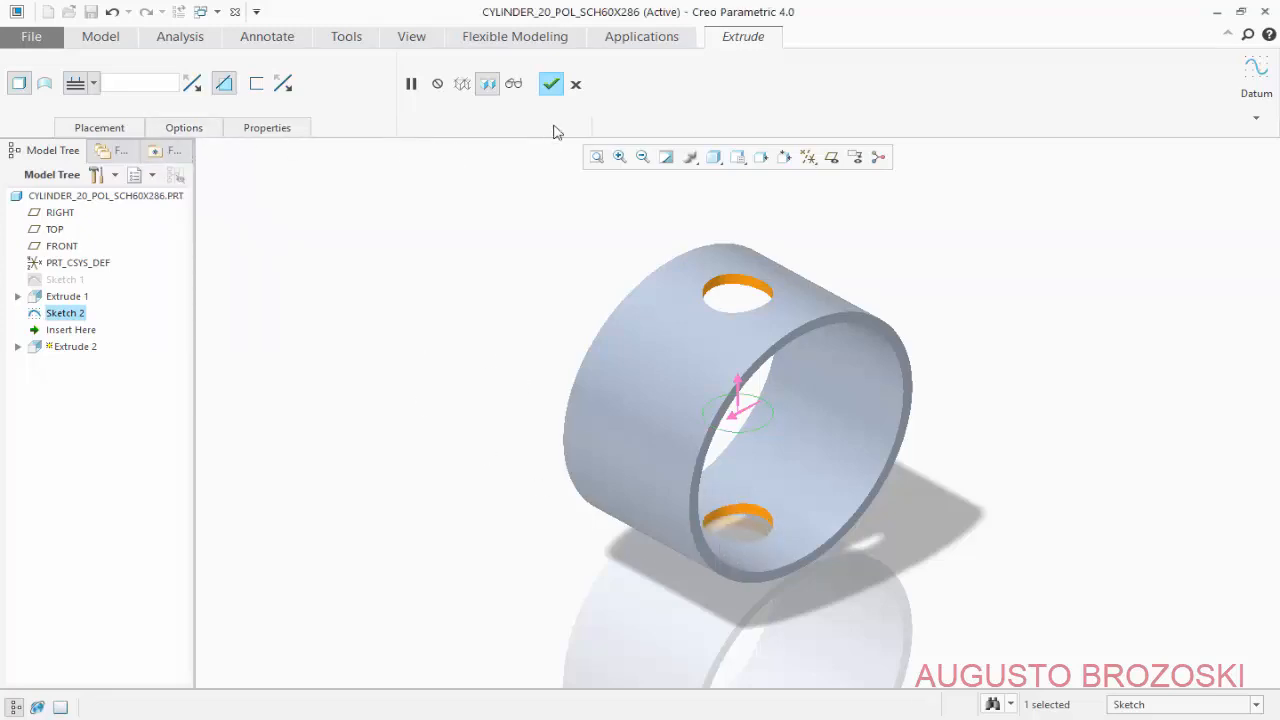
{"action": "left_click", "coordinate": [551, 86]}
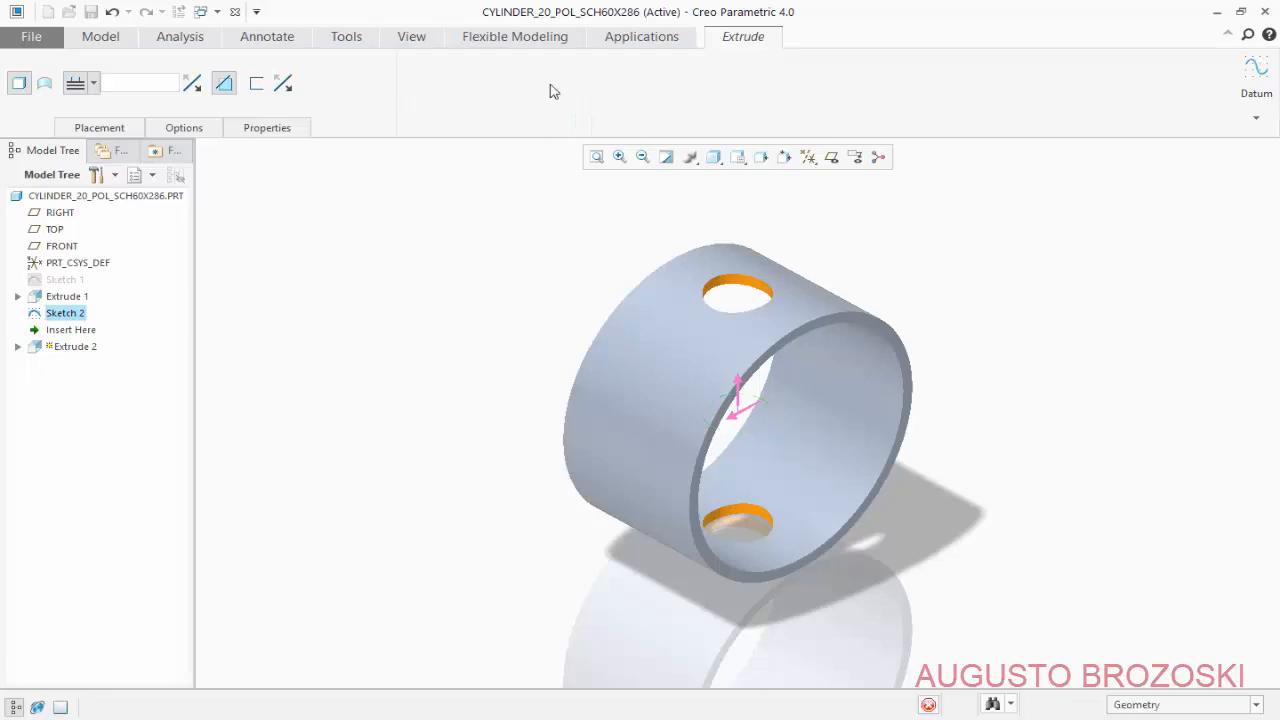
Inspect the two wall holes, restore the standard orientation and save the cylinder part.
{"action": "middle_click_drag", "start_coordinate": [737, 331], "coordinate": [746, 240]}
{"action": "left_click", "coordinate": [737, 159]}
{"action": "left_click", "coordinate": [745, 176]}
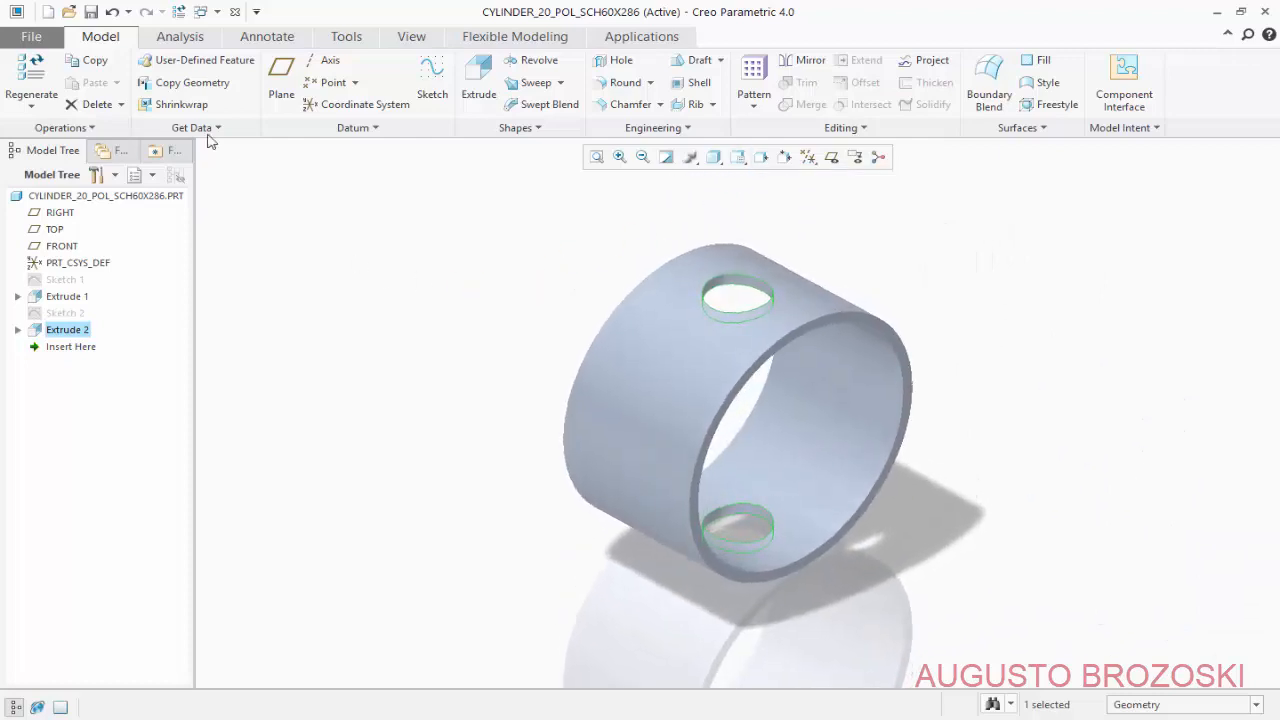
{"action": "left_click", "coordinate": [90, 12]}
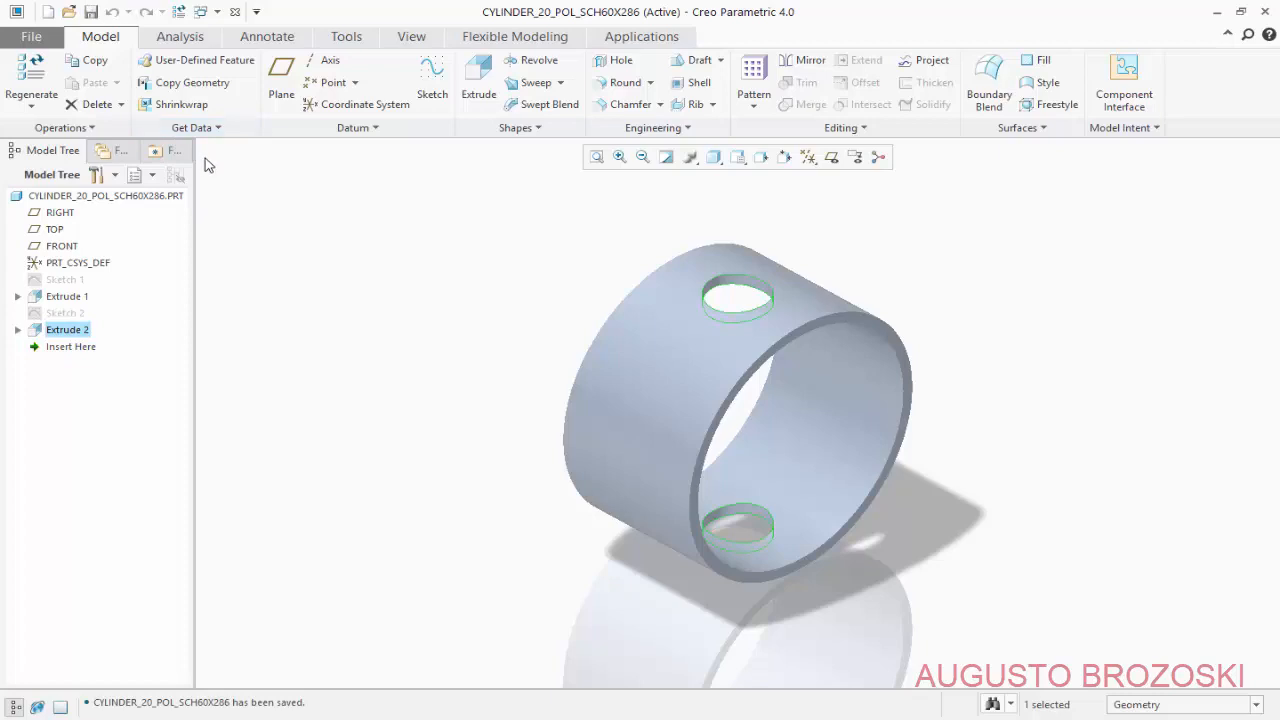
{"action": "left_click", "coordinate": [253, 221]}
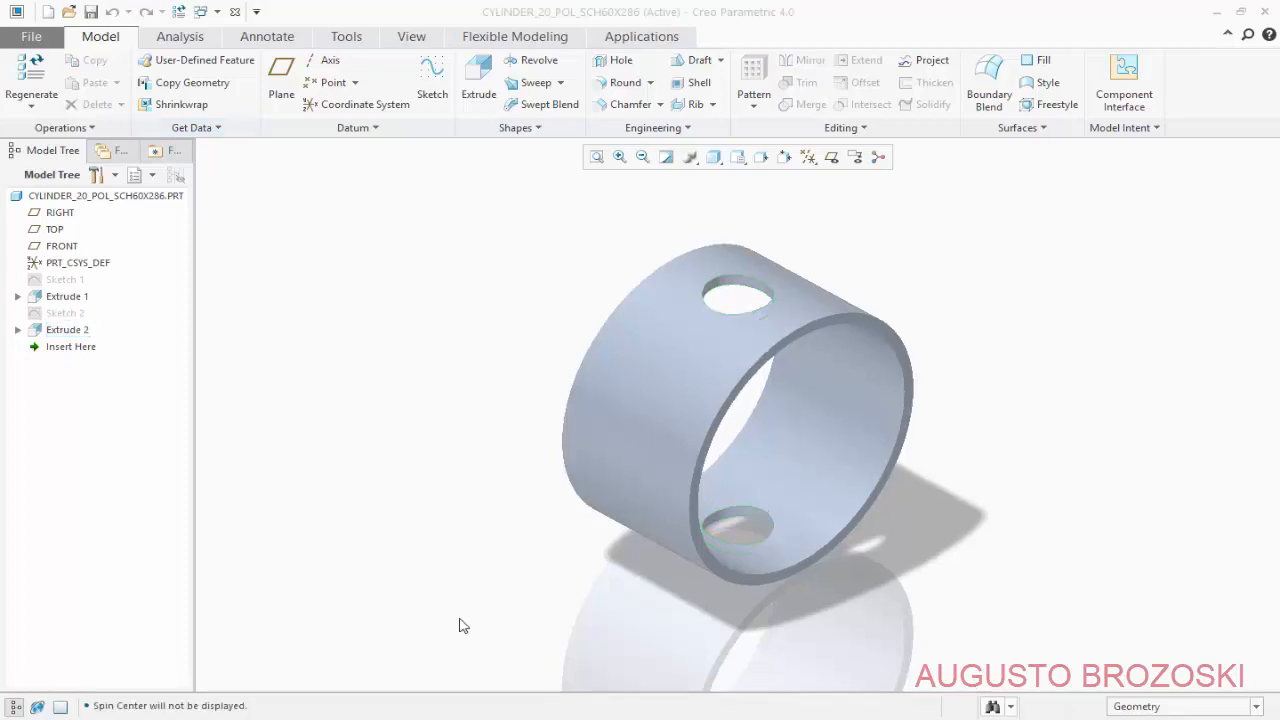
Check the lifting lug in the PDF drawing, then create a solid part named BONNET_LIFTING_LUG from the mmns_part_solid template in a maximized window.
{"action": "left_click", "coordinate": [500, 718]}
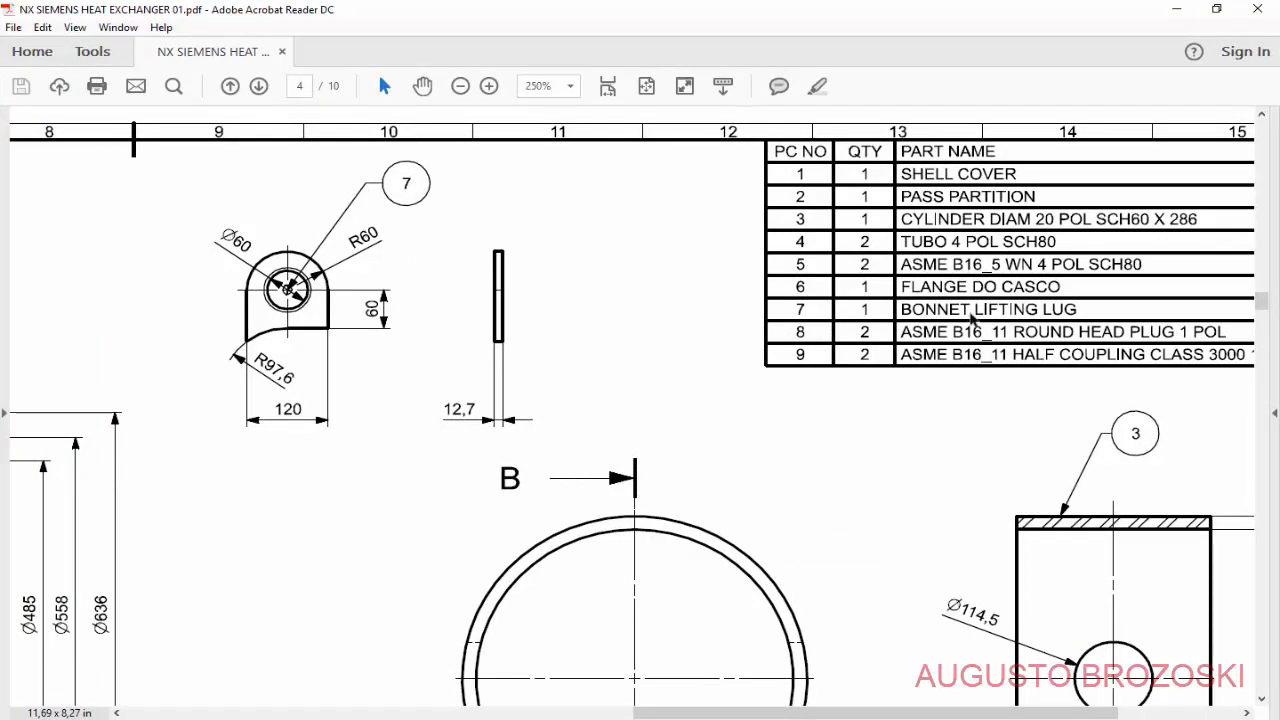
{"action": "left_click", "coordinate": [1176, 9]}
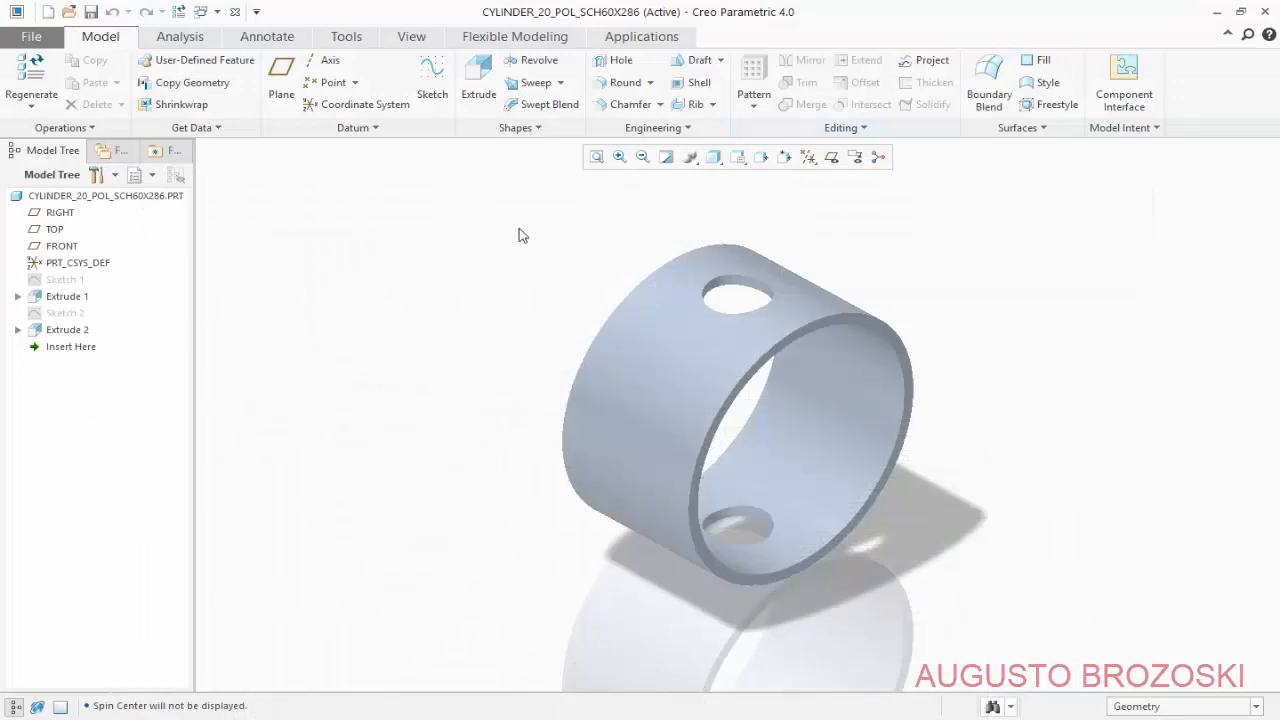
{"action": "left_click", "coordinate": [48, 12]}
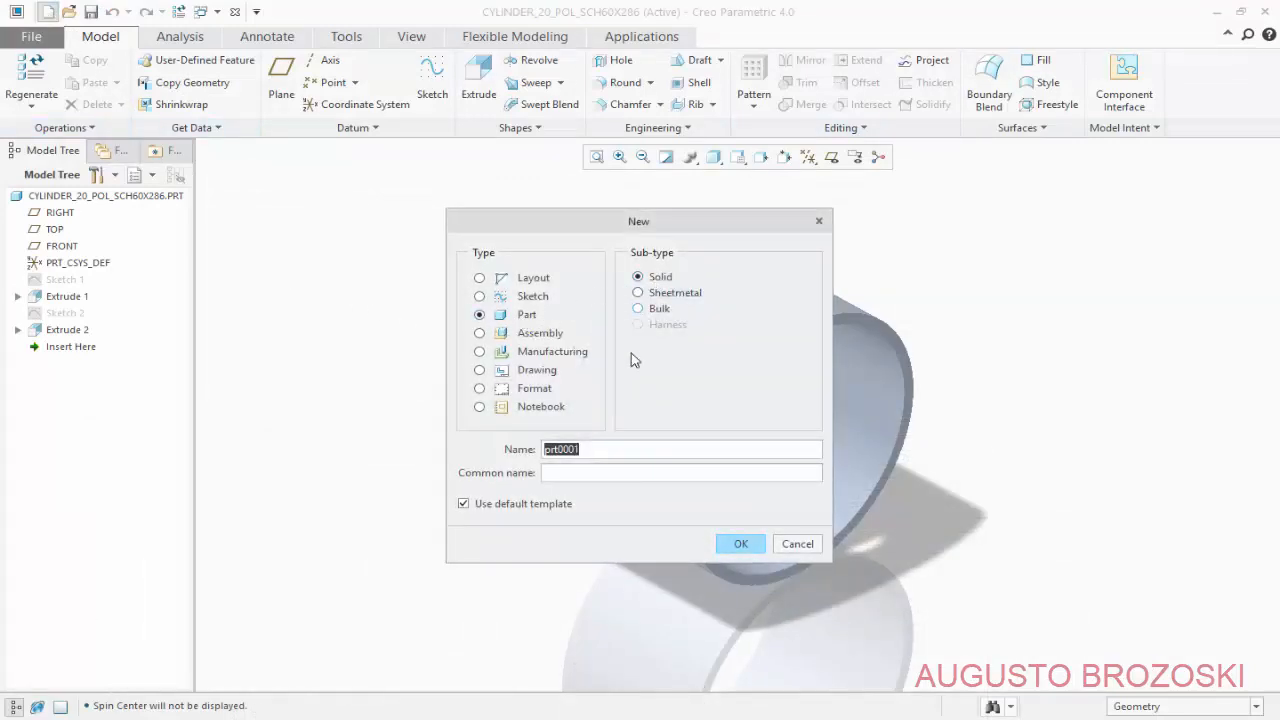
{"action": "type", "text": "BONNET_LIFTING_LUG"}
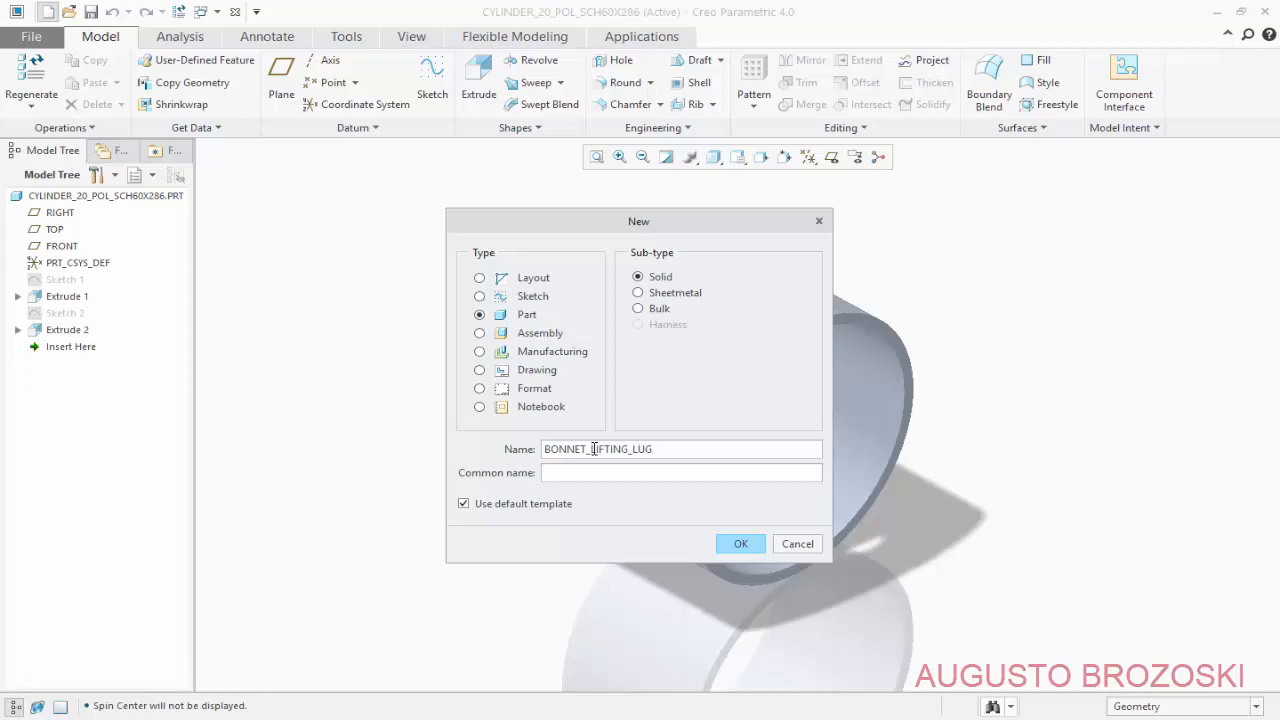
{"action": "left_click", "coordinate": [490, 508]}
{"action": "left_click", "coordinate": [745, 546]}
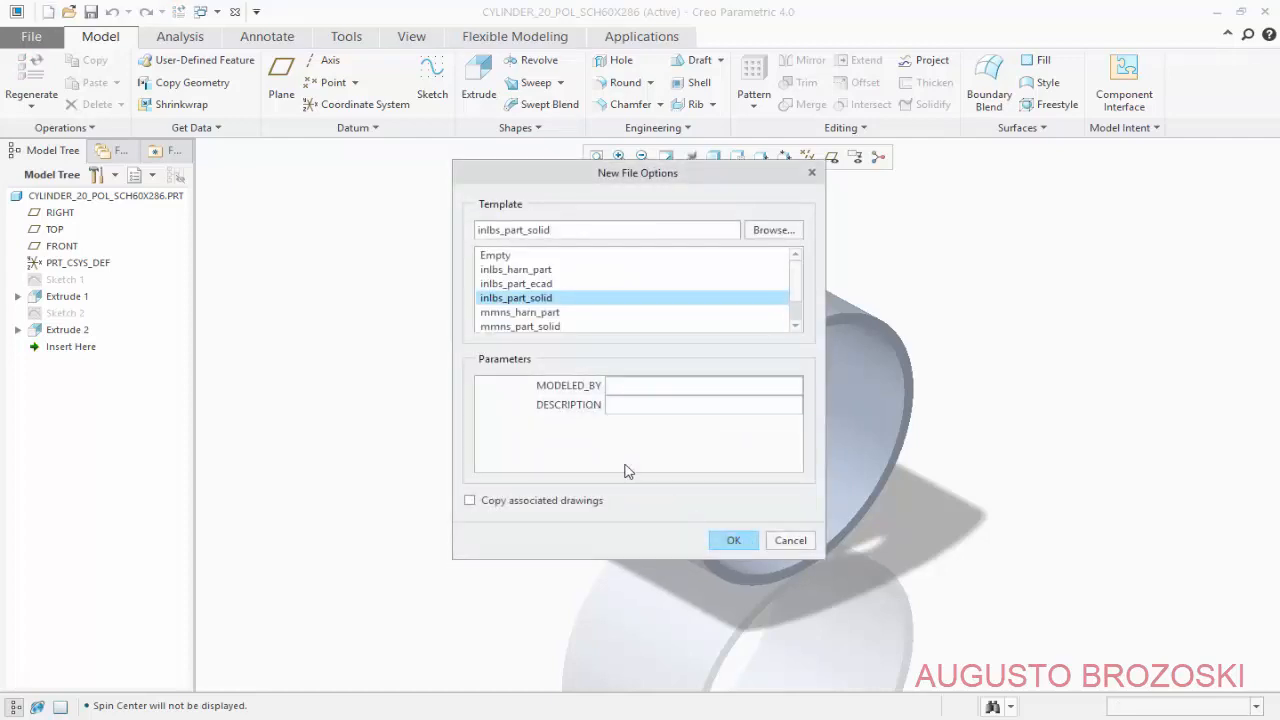
{"action": "left_click", "coordinate": [506, 328]}
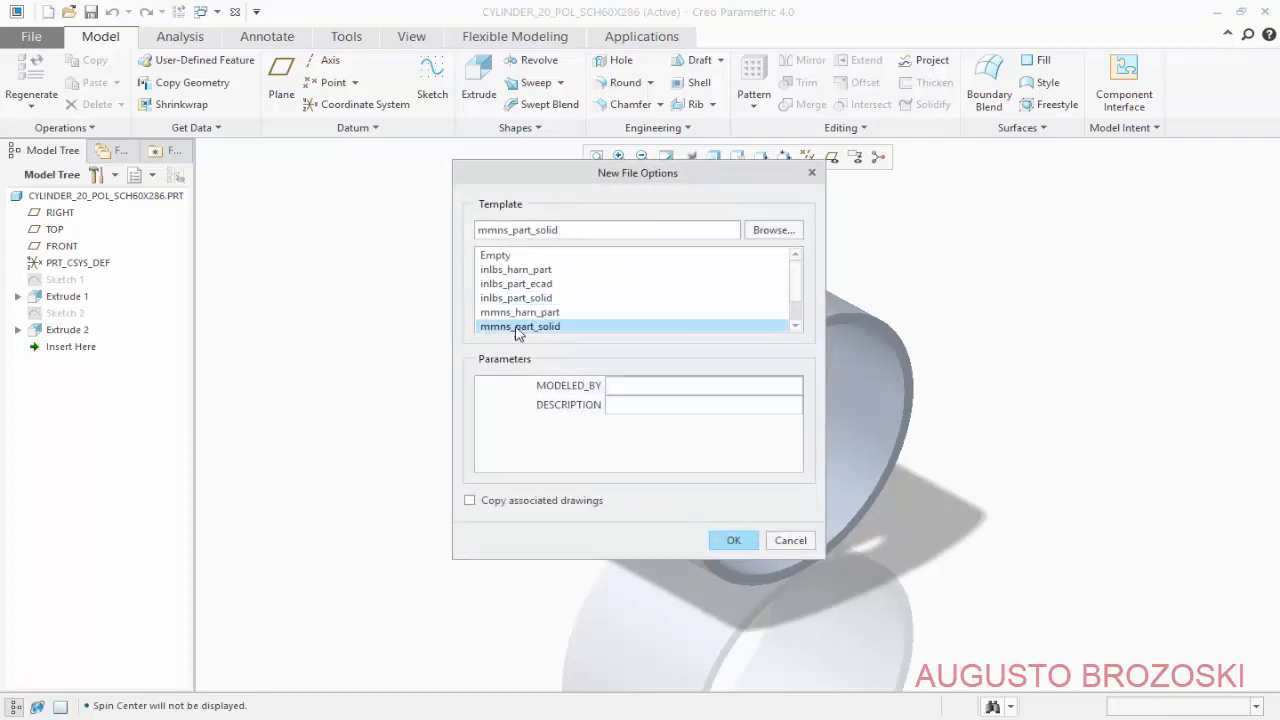
{"action": "left_click", "coordinate": [730, 540]}
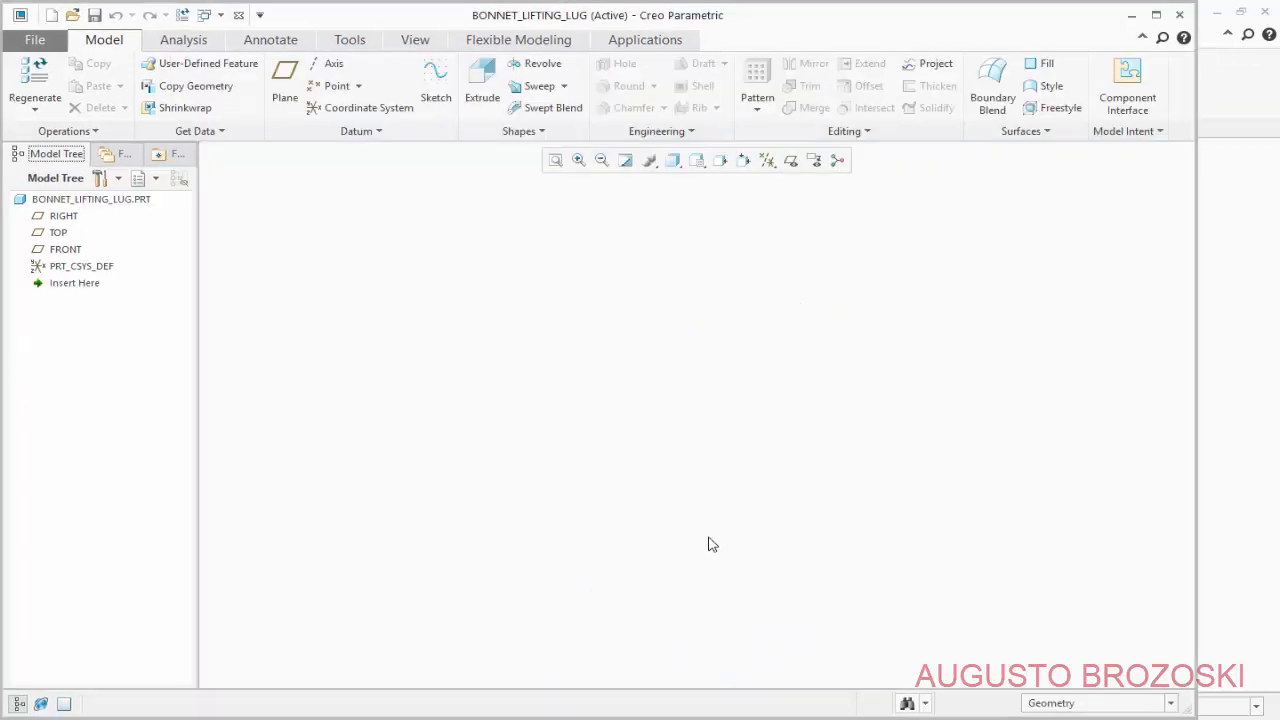
{"action": "left_click", "coordinate": [1155, 14]}
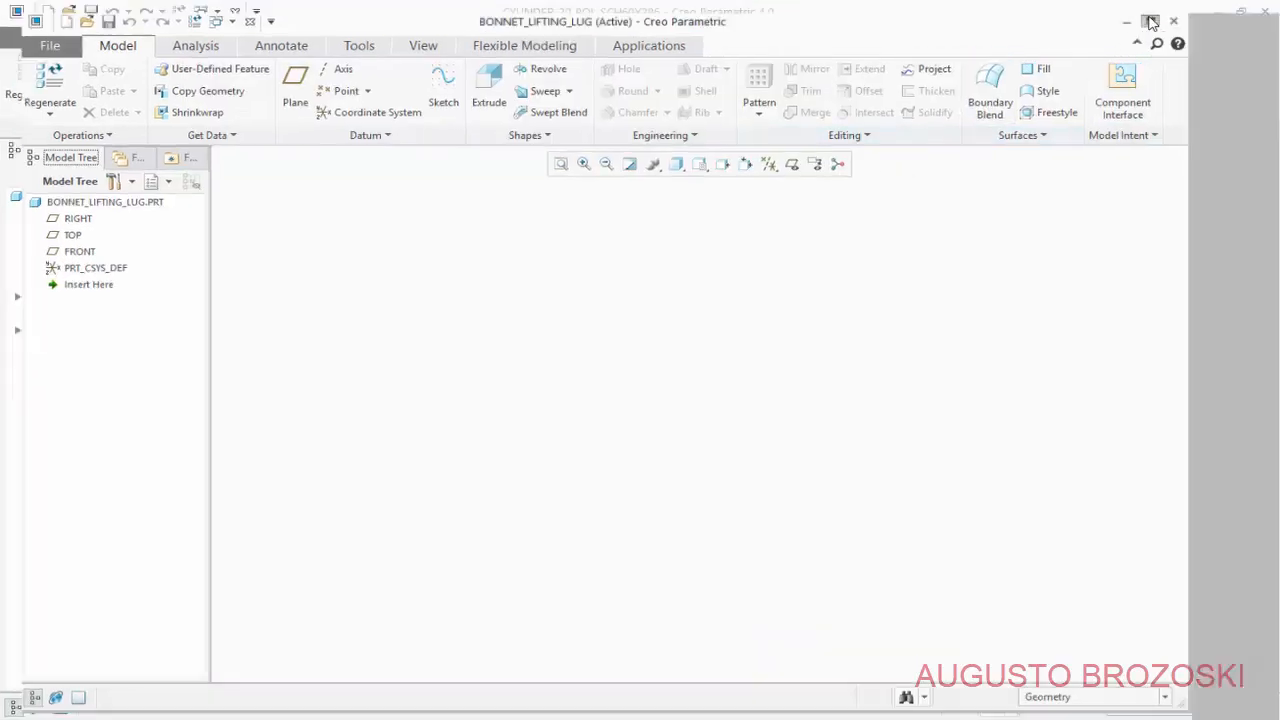
Start a sketch on the RIGHT datum plane with TOP as the top reference, facing the screen with datum planes hidden.
{"action": "left_click", "coordinate": [435, 92]}
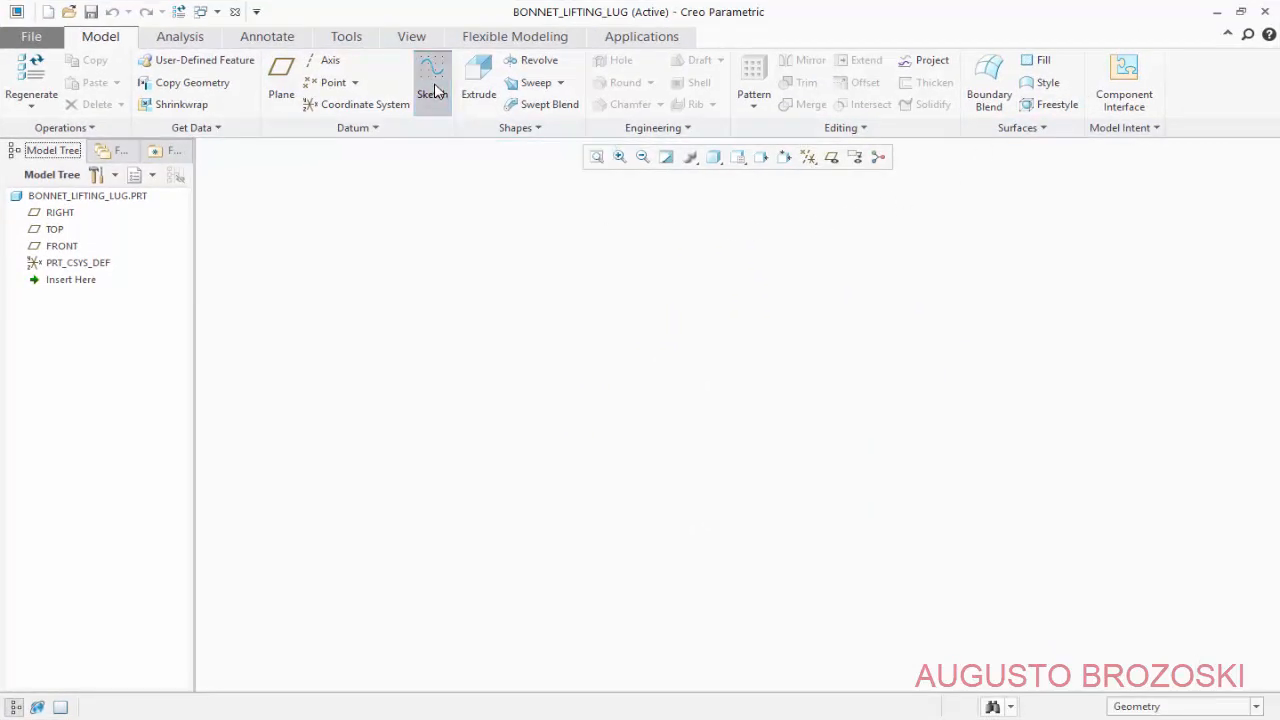
{"action": "left_click", "coordinate": [831, 158]}
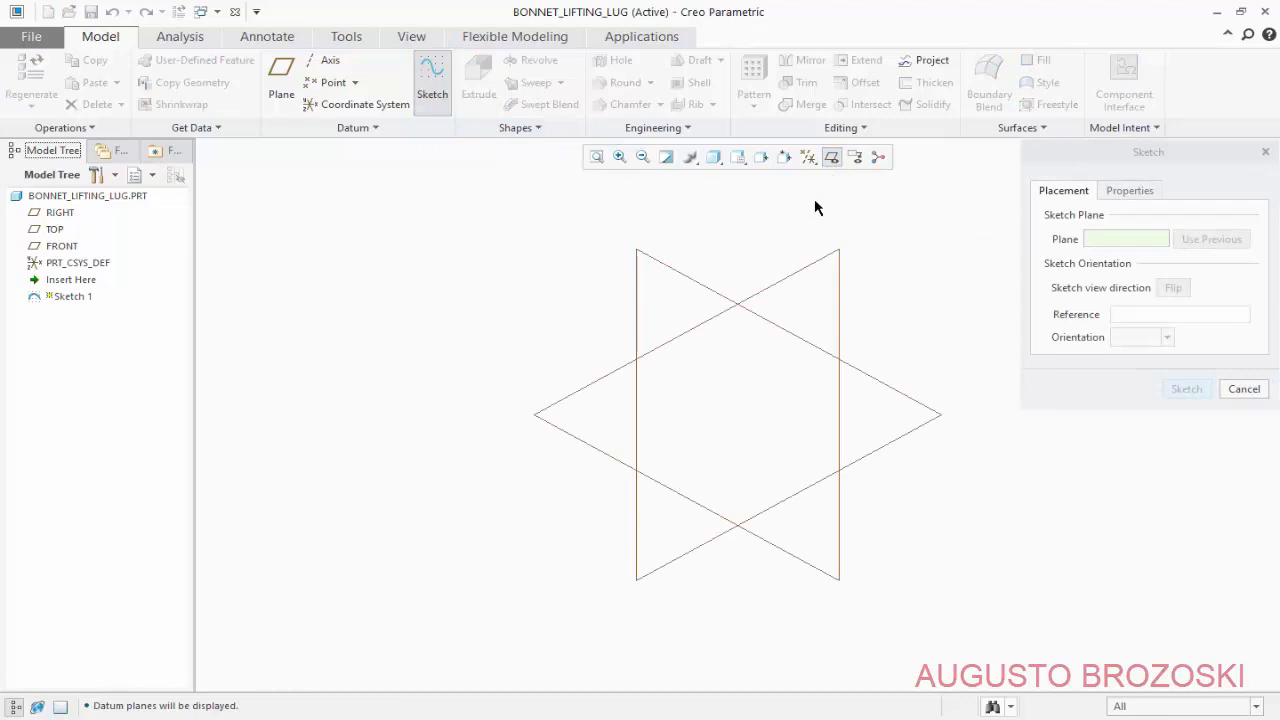
{"action": "left_click", "coordinate": [822, 259]}
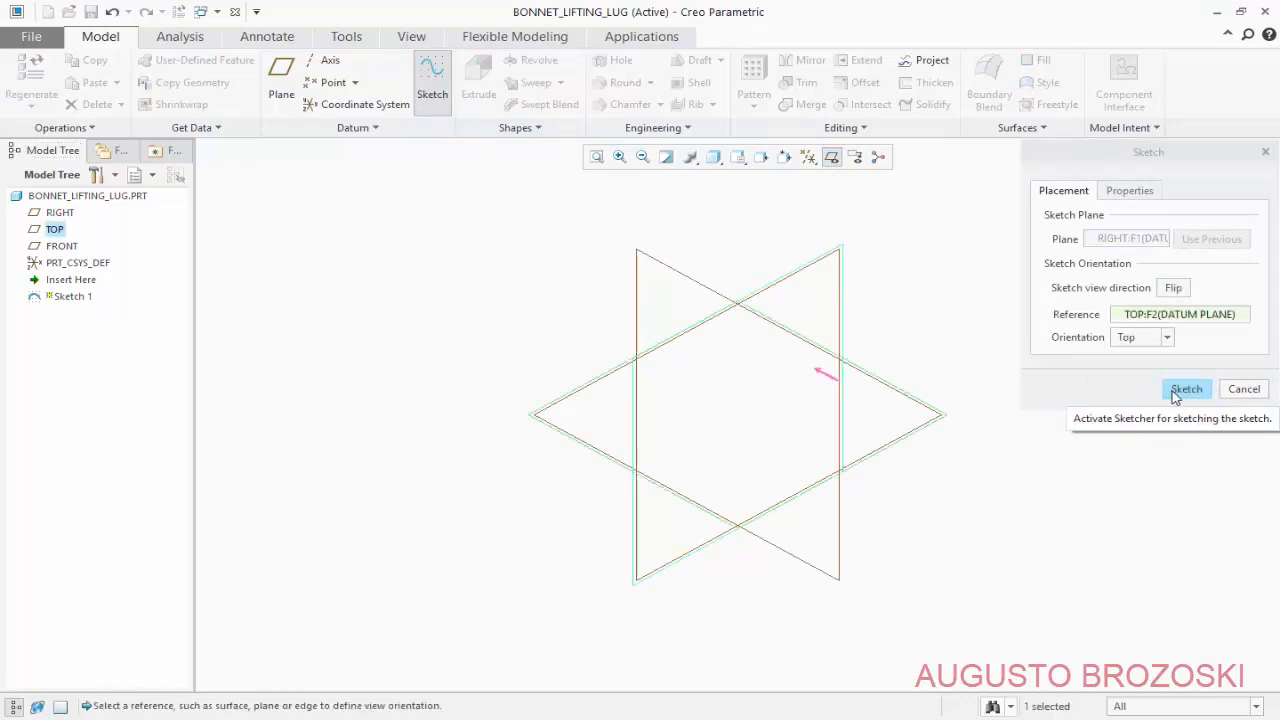
{"action": "left_click", "coordinate": [1185, 389]}
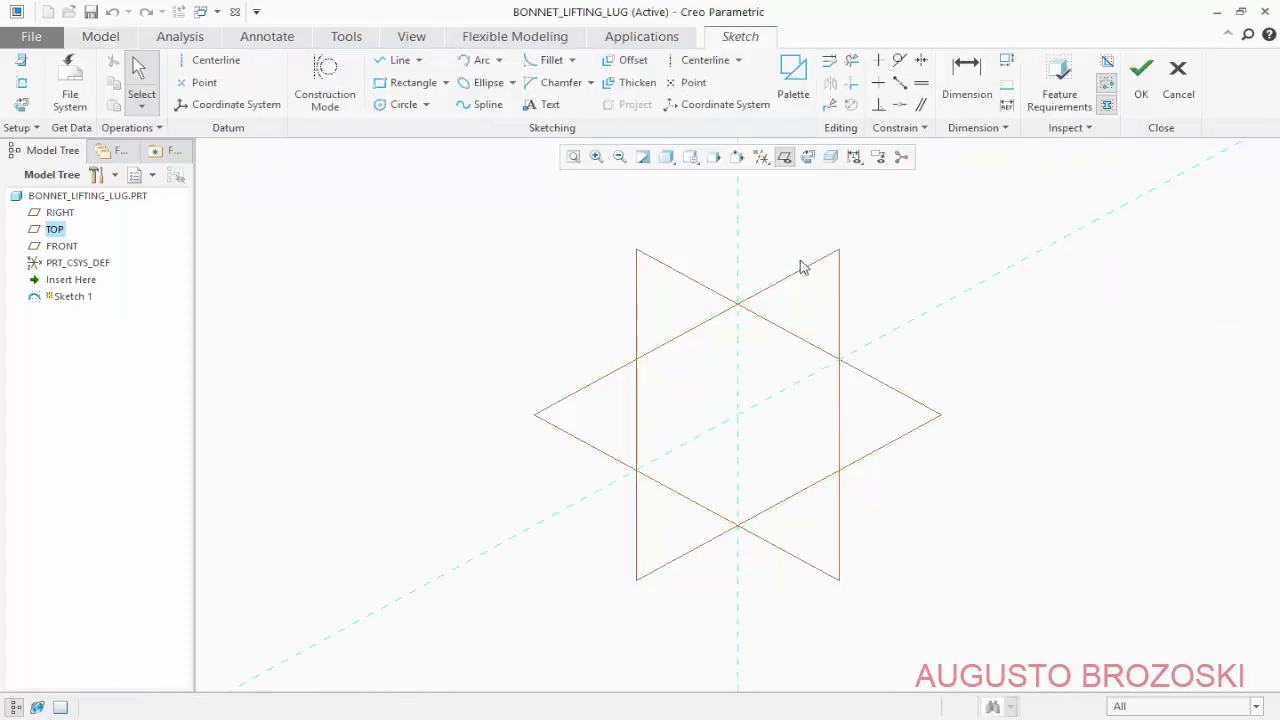
{"action": "left_click", "coordinate": [806, 158]}
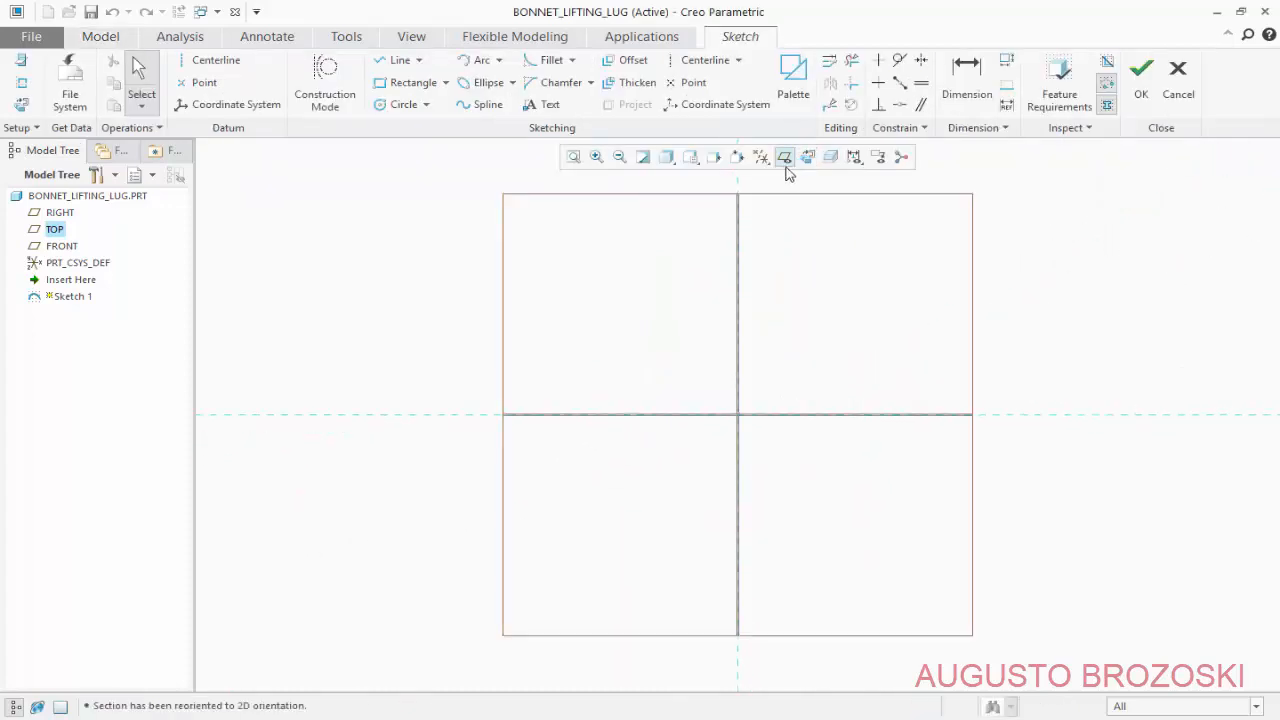
{"action": "left_click", "coordinate": [785, 161]}
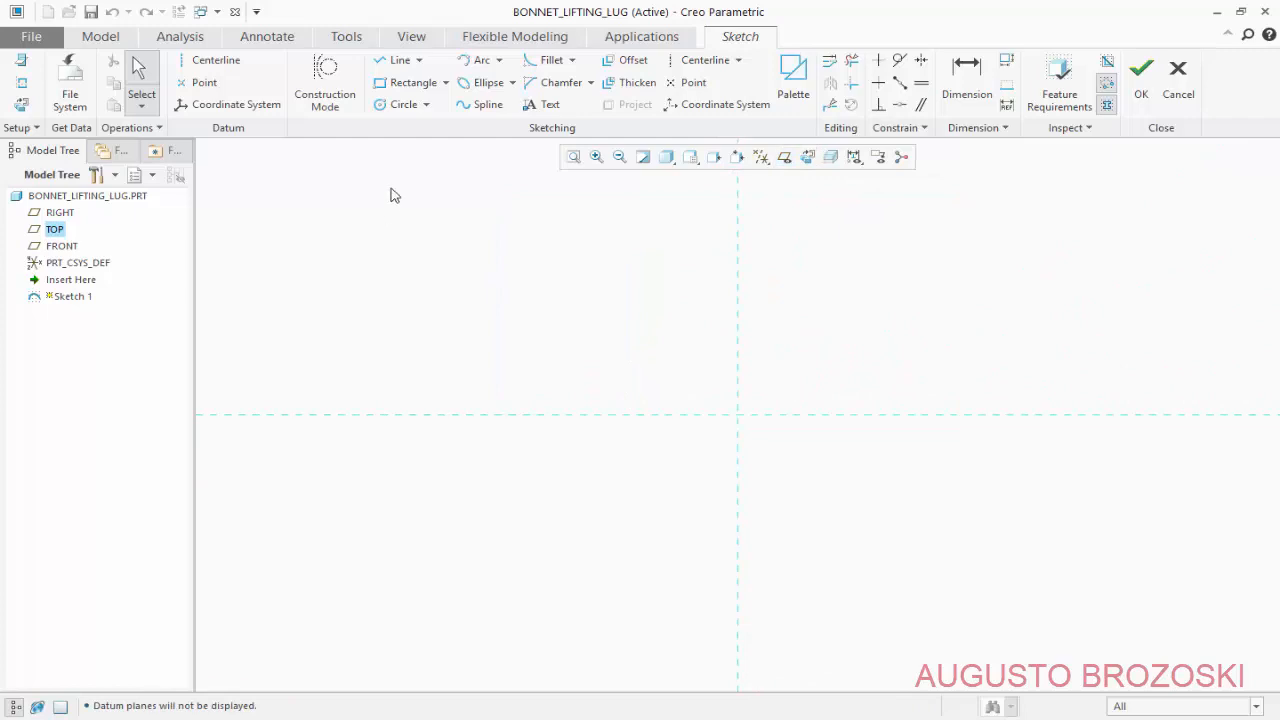
Sketch a circle about 182 mm in diameter centred on the origin and trim away its lower half.
{"action": "left_click", "coordinate": [401, 106]}
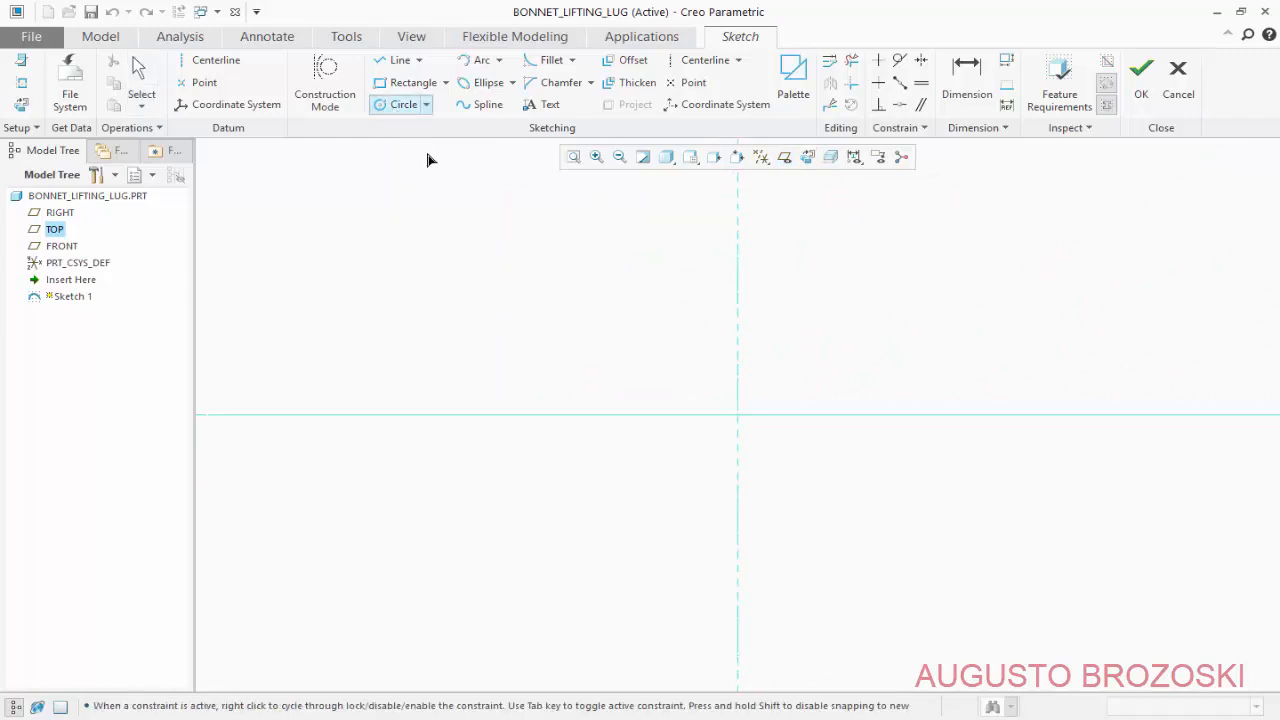
{"action": "left_click", "coordinate": [737, 415]}
{"action": "left_click", "coordinate": [738, 337]}
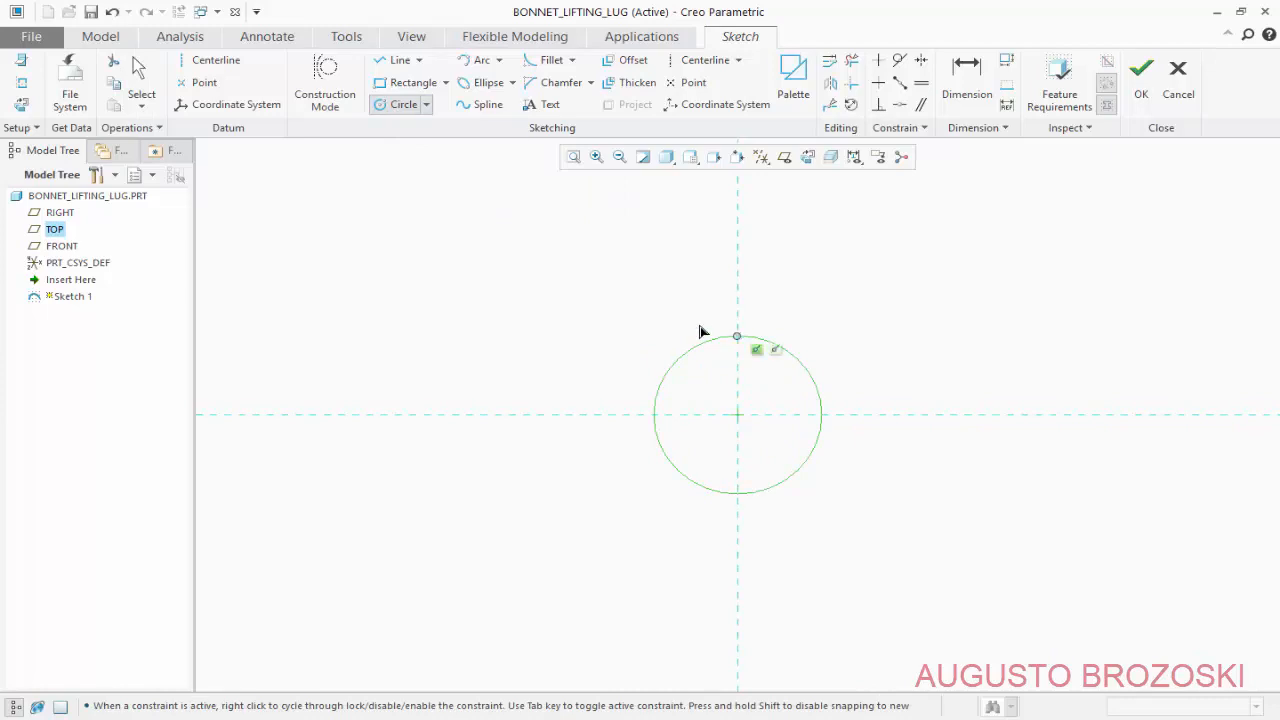
{"action": "middle_click", "coordinate": [577, 328]}
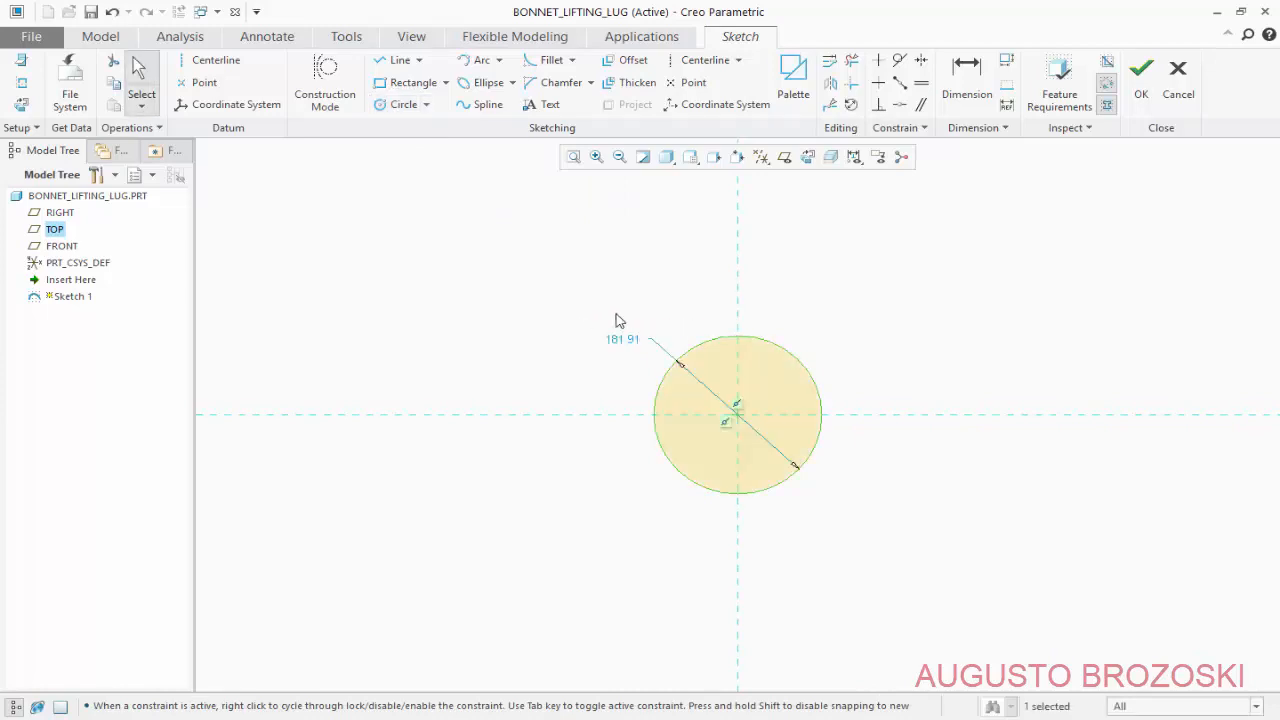
{"action": "left_click", "coordinate": [852, 62]}
{"action": "left_click_drag", "start_coordinate": [858, 438], "coordinate": [629, 505]}
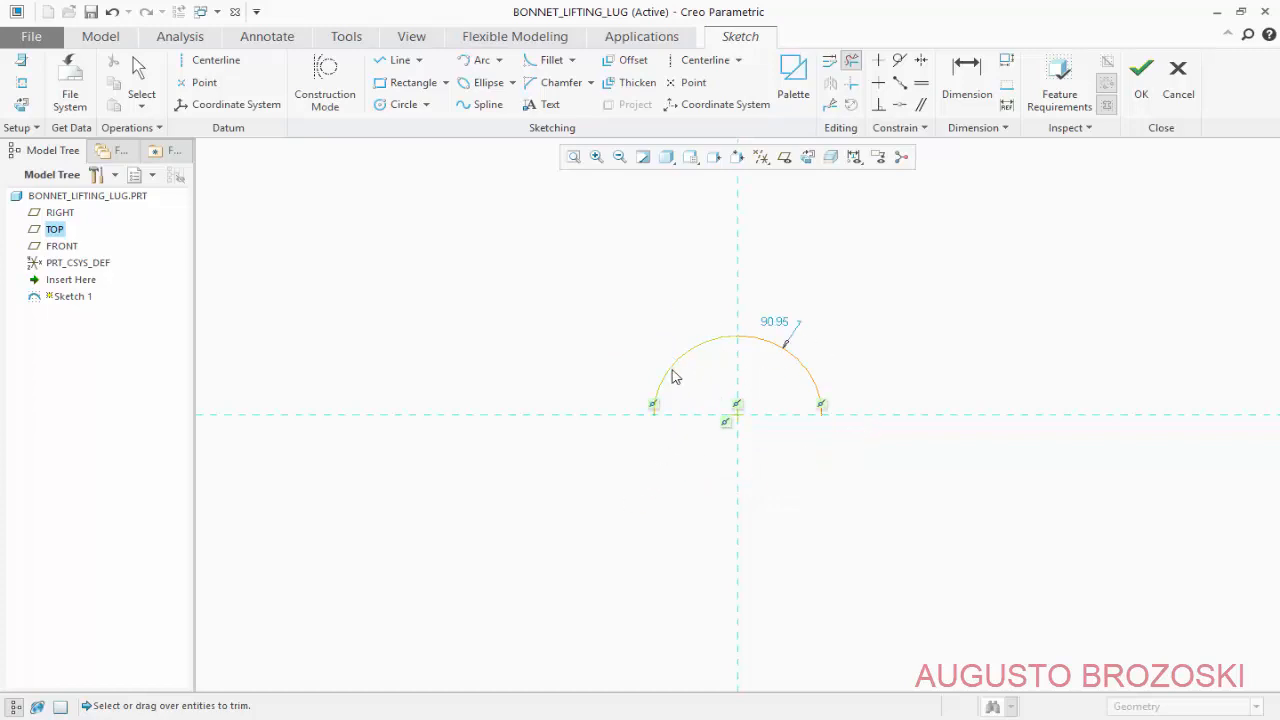
{"action": "scroll", "coordinate": [752, 406], "scroll_direction": "up", "scroll_amount": 3}
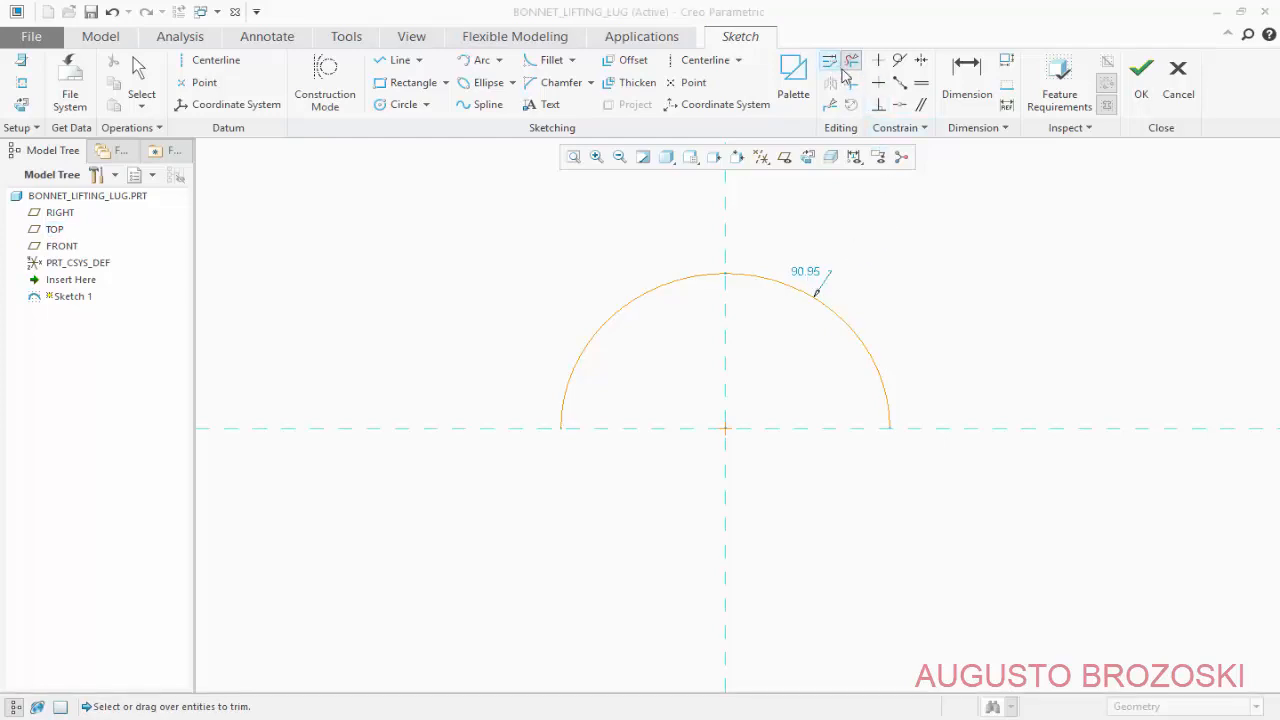
{"action": "middle_click", "coordinate": [887, 247]}
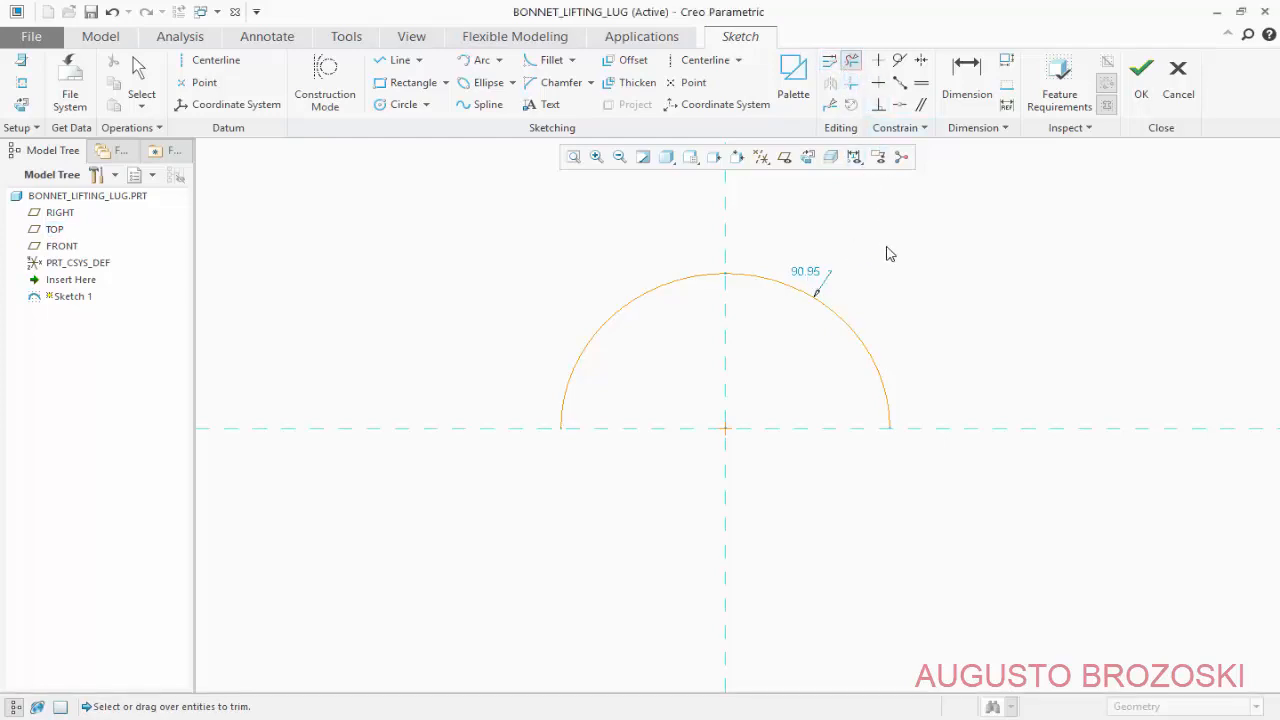
Set the radius of the upper semicircular arc to 60 mm.
{"action": "left_click", "coordinate": [808, 276]}
{"action": "double_click", "coordinate": [806, 280]}
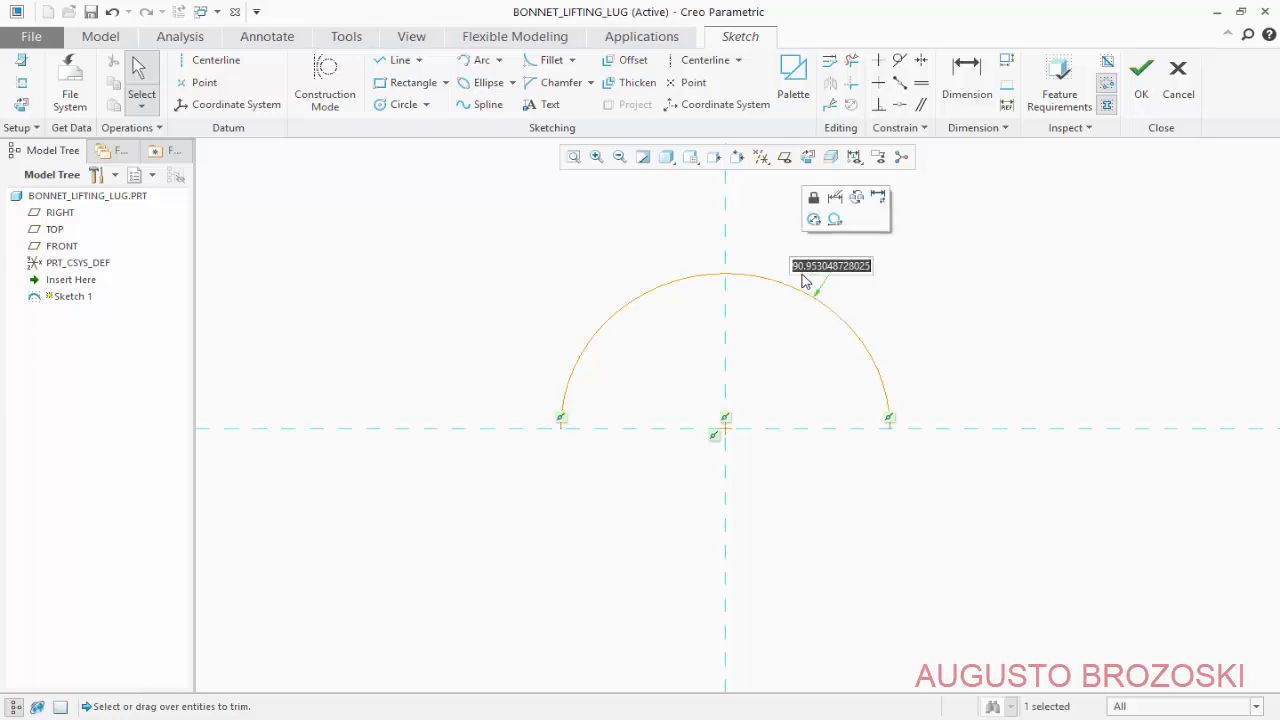
{"action": "type", "text": "60"}
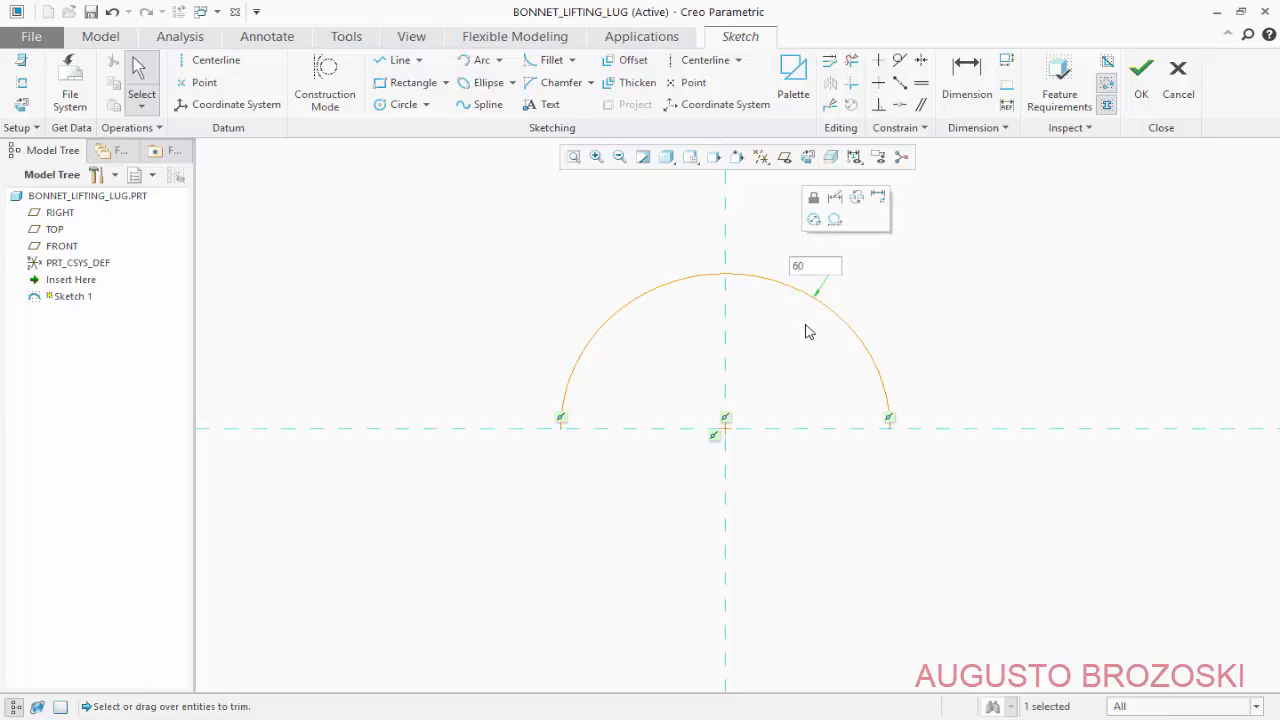
{"action": "key", "text": "Return"}
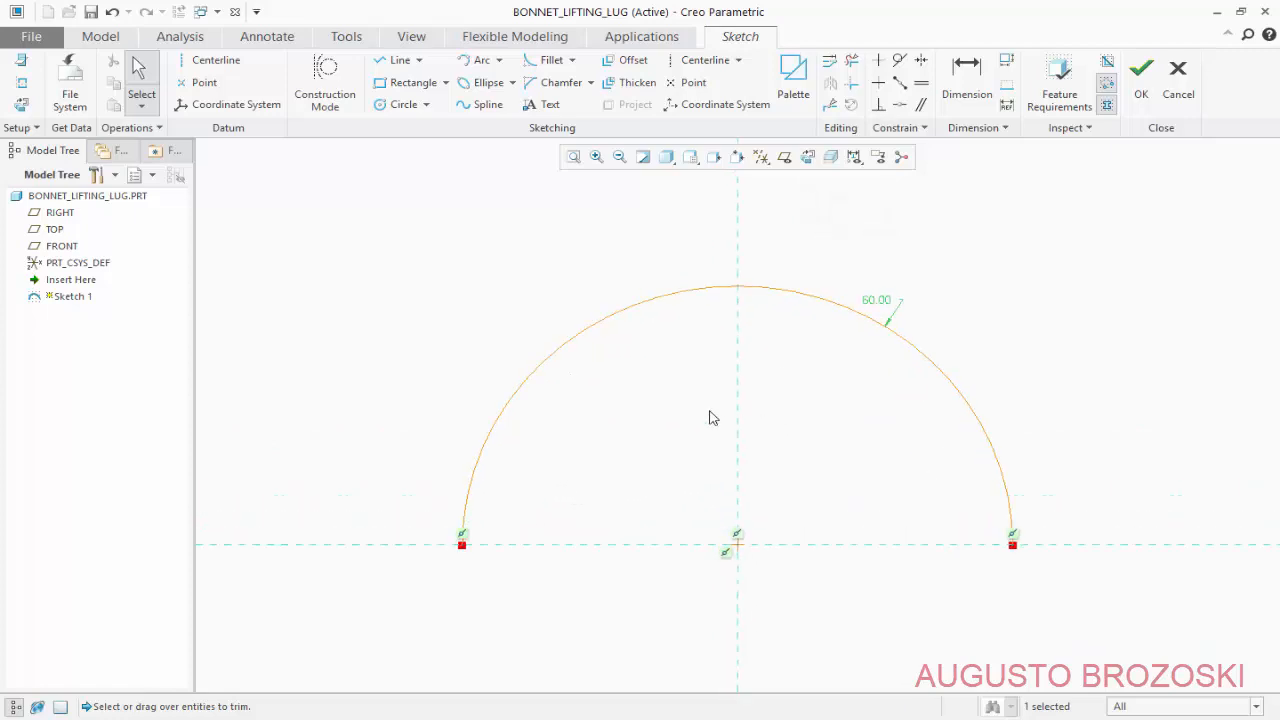
Sketch a circle centred on the origin inside the arc and set its diameter to 60 mm.
{"action": "left_click", "coordinate": [400, 106]}
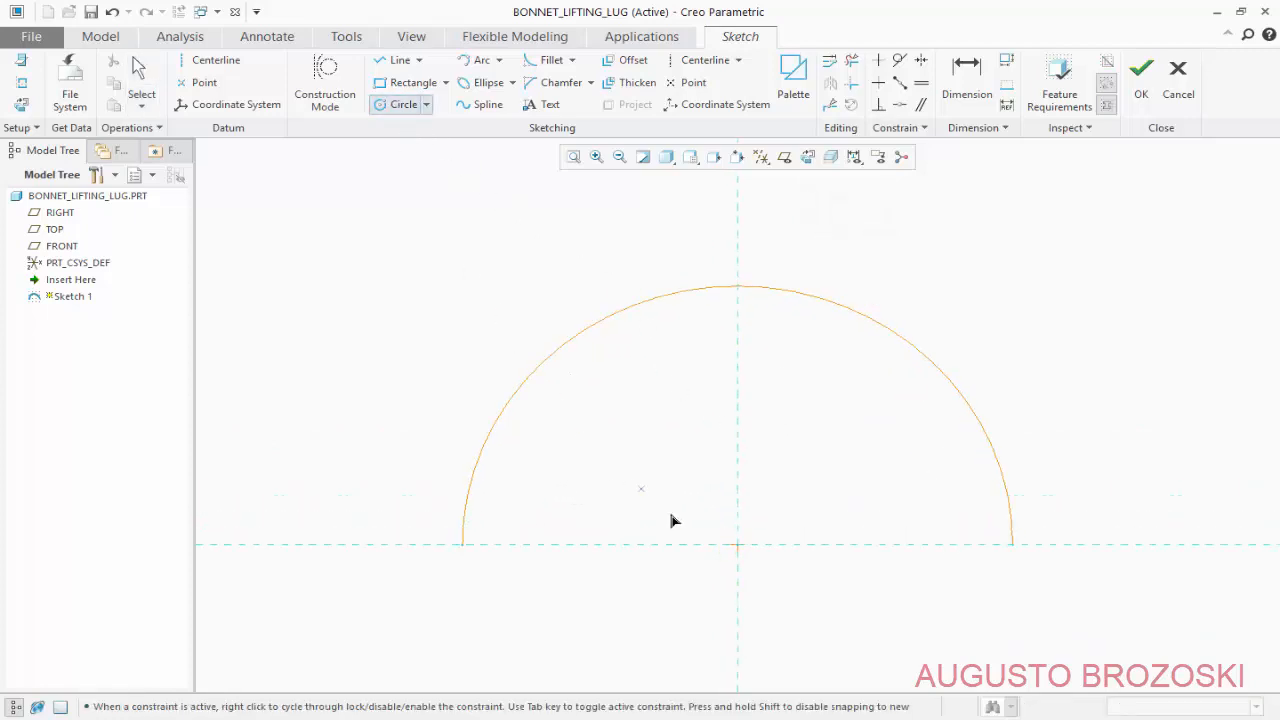
{"action": "left_click", "coordinate": [737, 545]}
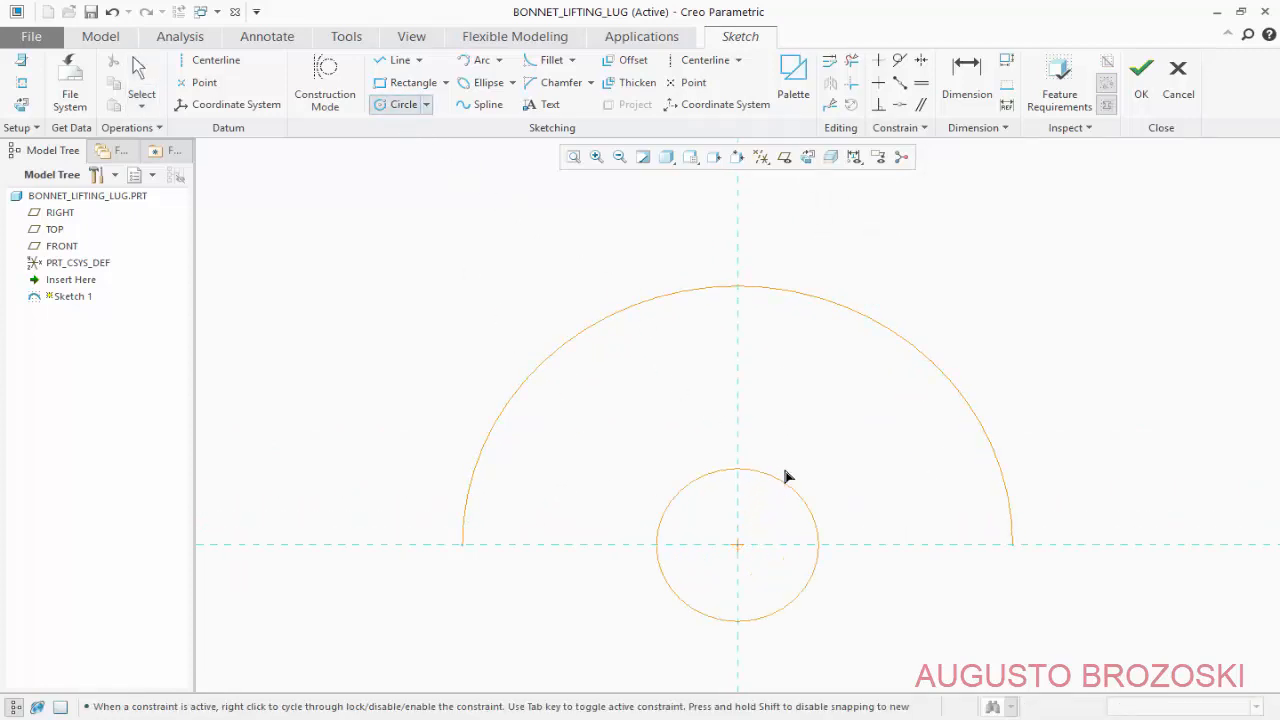
{"action": "left_click", "coordinate": [817, 426]}
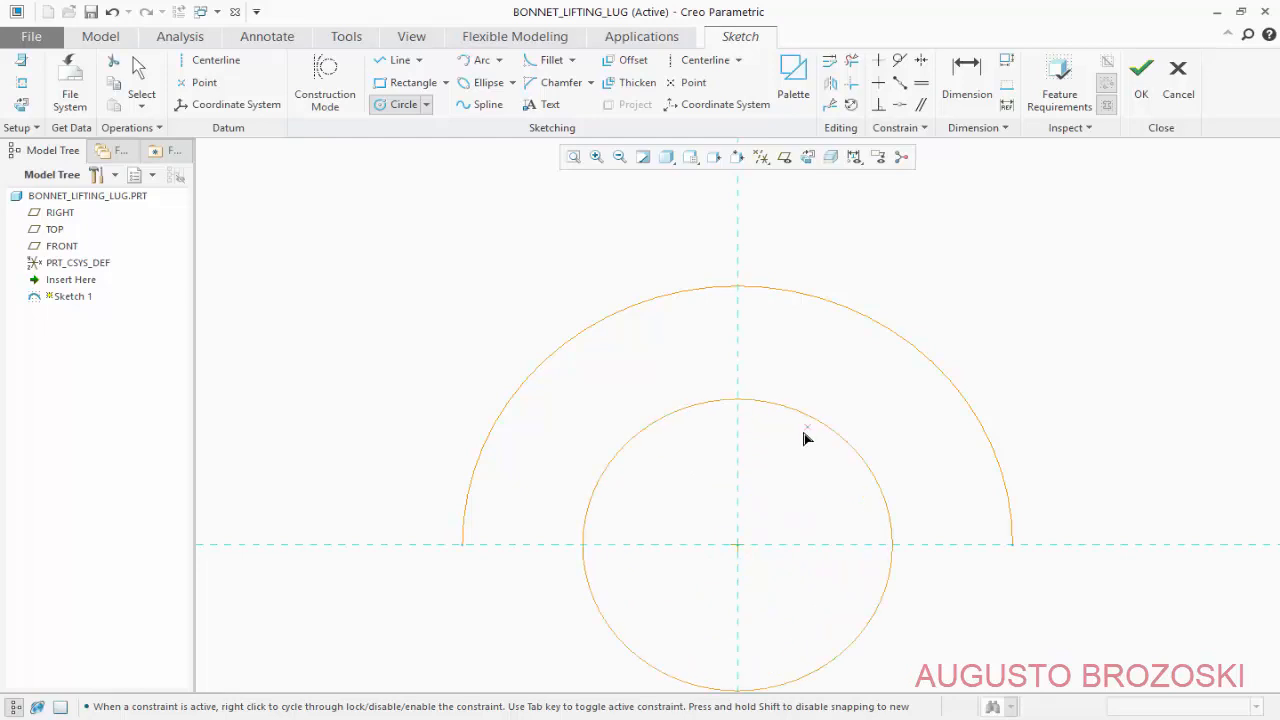
{"action": "middle_click", "coordinate": [751, 486]}
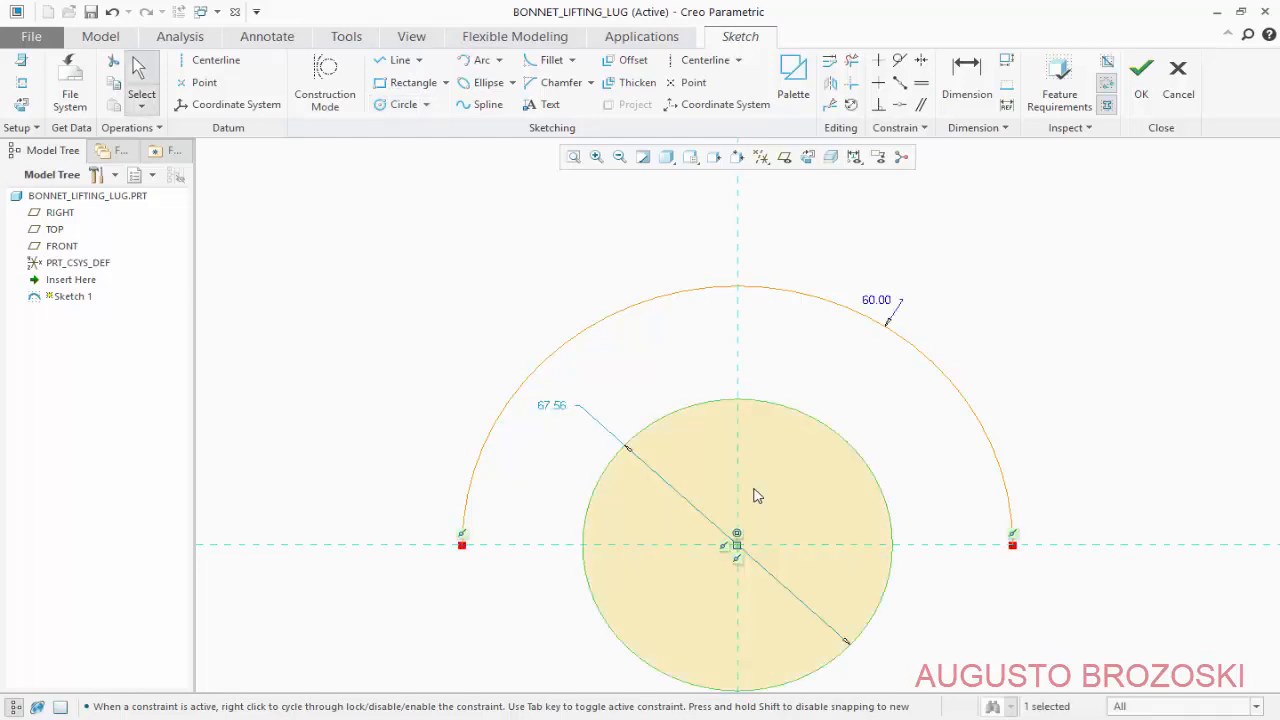
{"action": "double_click", "coordinate": [556, 412]}
{"action": "type", "text": "6"}
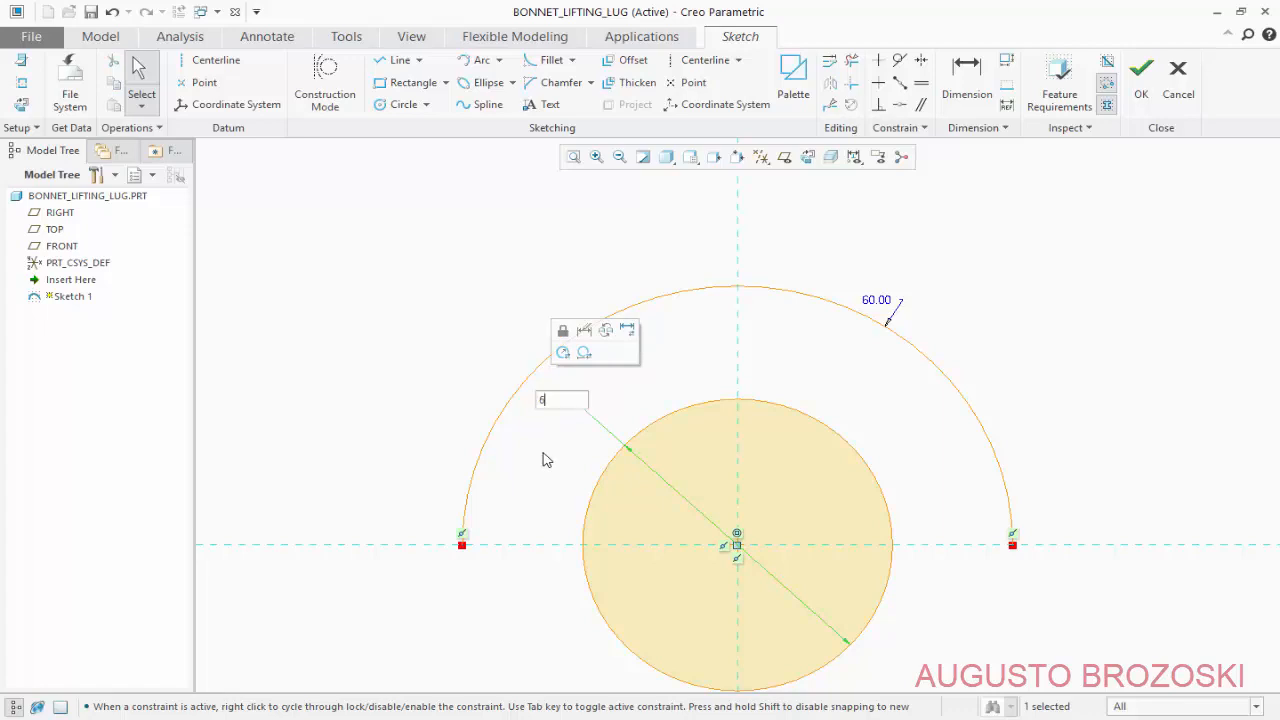
{"action": "type", "text": "0"}
{"action": "key", "text": "Return"}
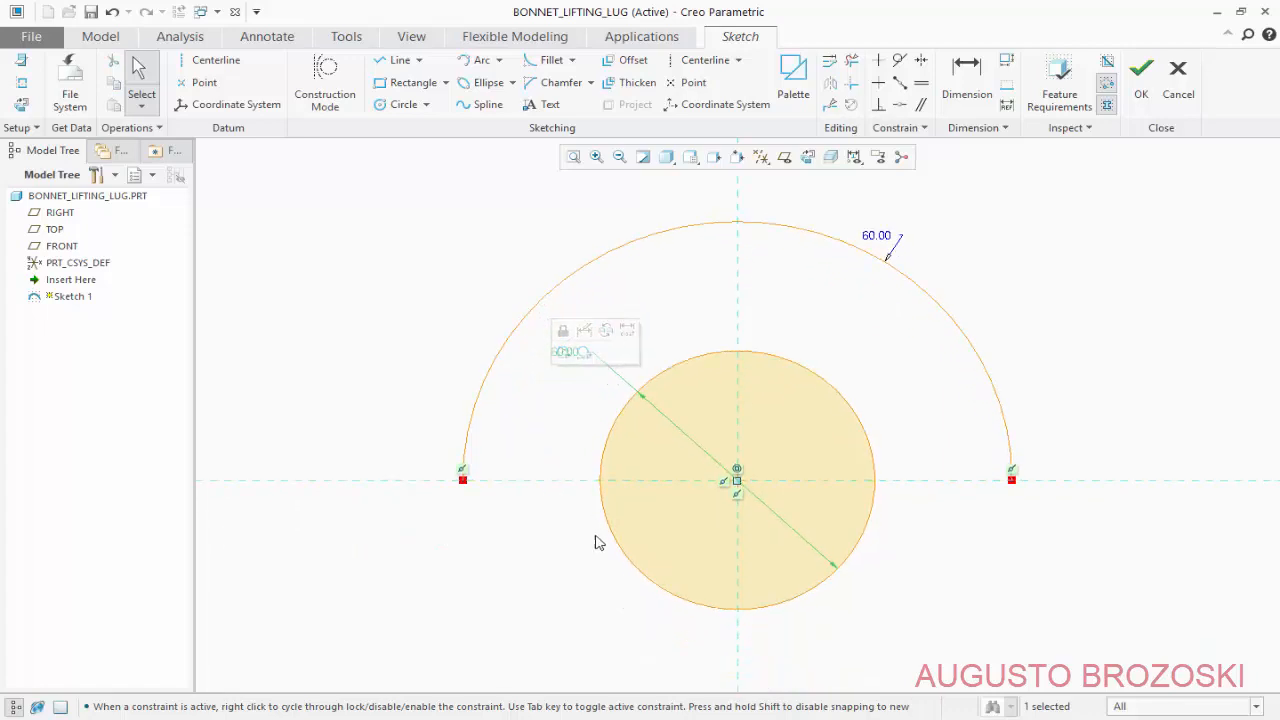
Sketch a vertical line about 69 mm down from the arc's right end, continued by a horizontal line to the vertical axis.
{"action": "left_click", "coordinate": [396, 61]}
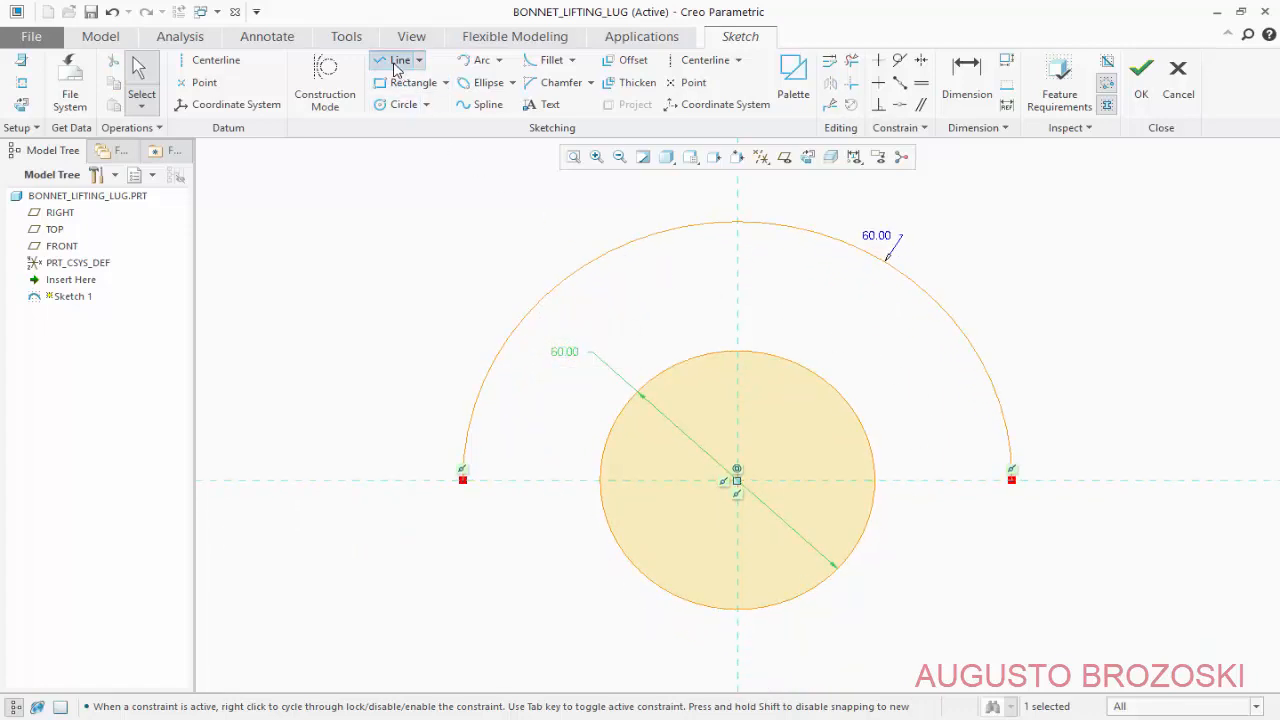
{"action": "scroll", "coordinate": [688, 337], "scroll_direction": "down", "scroll_amount": 1}
{"action": "scroll", "coordinate": [690, 340], "scroll_direction": "down", "scroll_amount": 1}
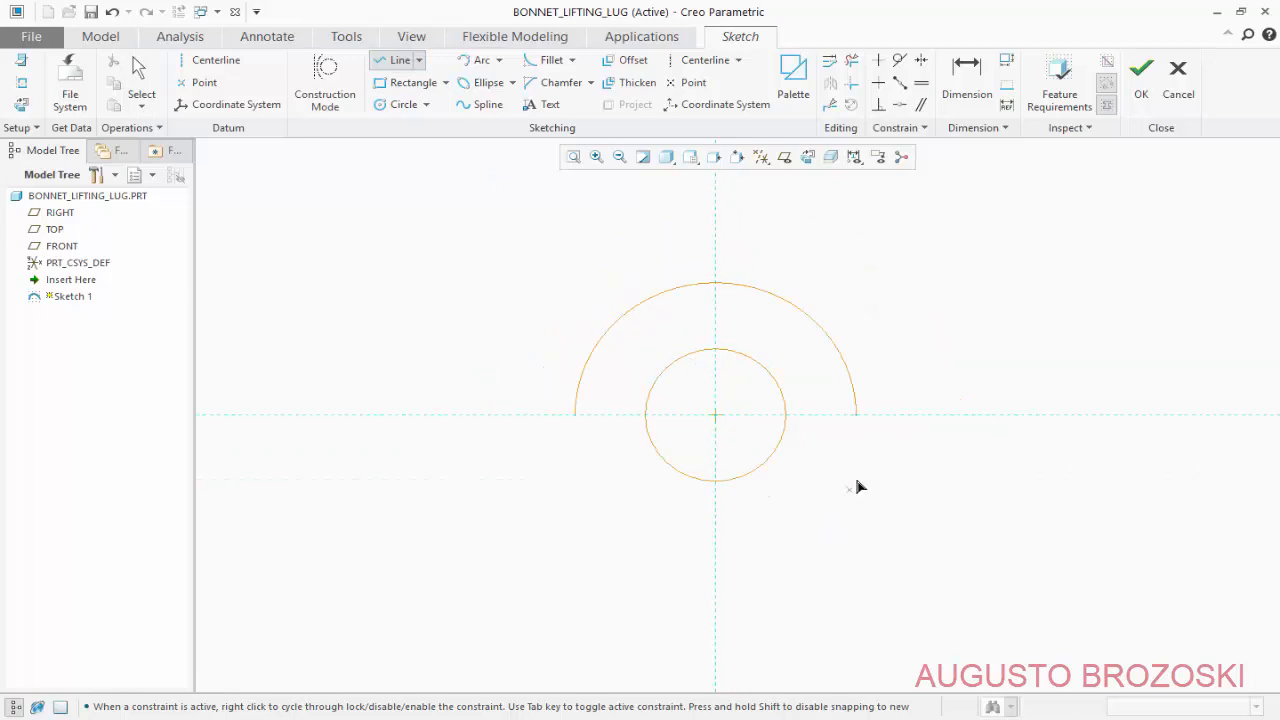
{"action": "left_click", "coordinate": [855, 414]}
{"action": "left_click", "coordinate": [855, 568]}
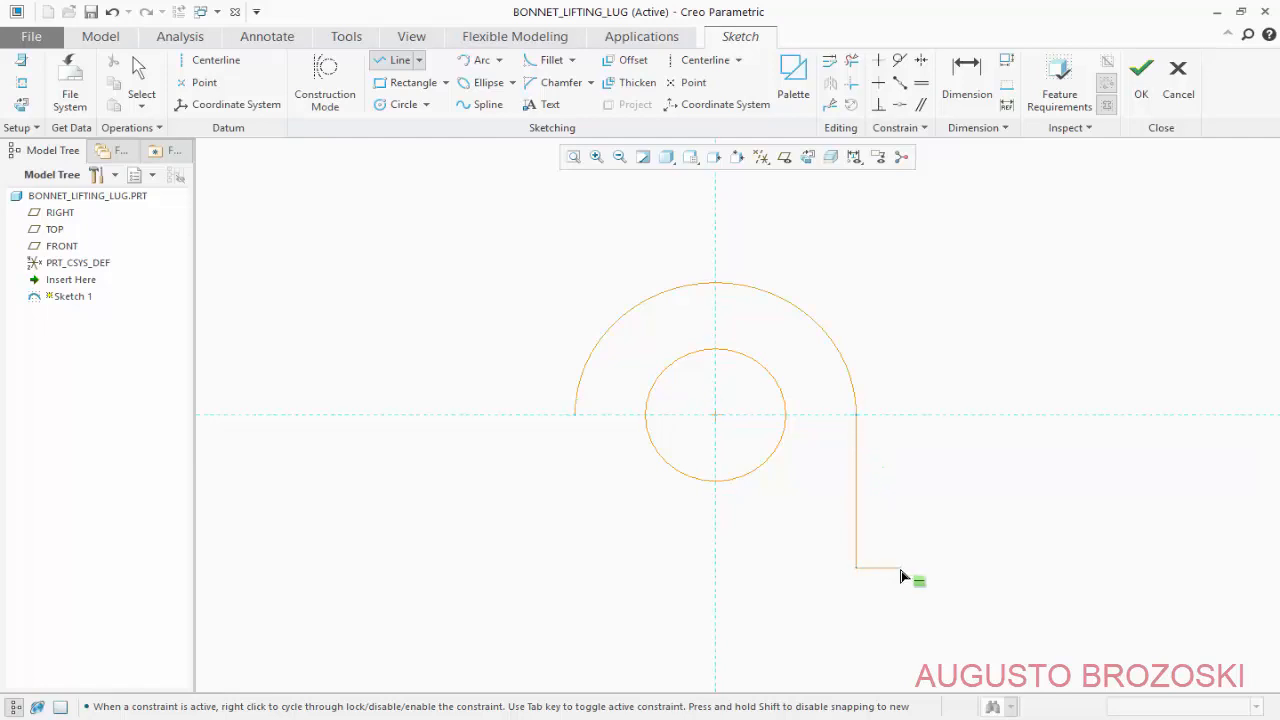
{"action": "left_click", "coordinate": [716, 569]}
{"action": "middle_click", "coordinate": [800, 527]}
{"action": "middle_click", "coordinate": [777, 383]}
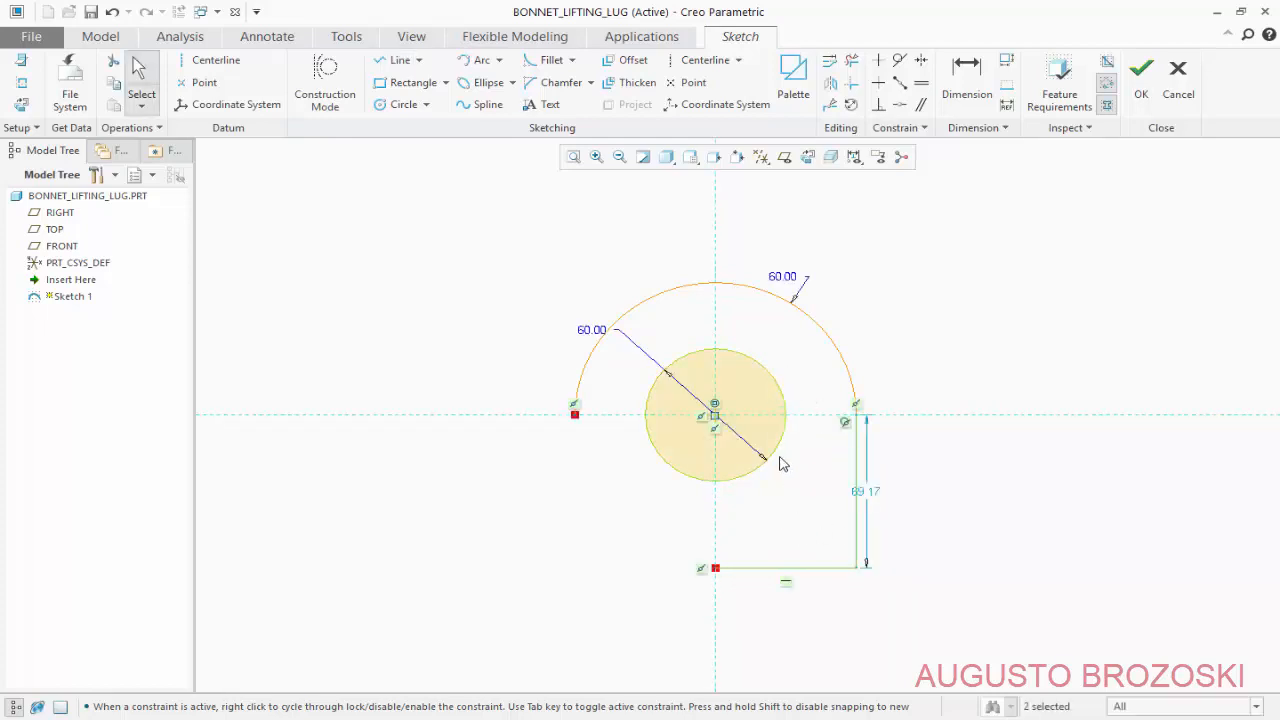
Check the lug's side height in the PDF drawing and set the right vertical line's length to 60 mm.
{"action": "left_click", "coordinate": [865, 496]}
{"action": "double_click", "coordinate": [865, 497]}
{"action": "left_click", "coordinate": [548, 718]}
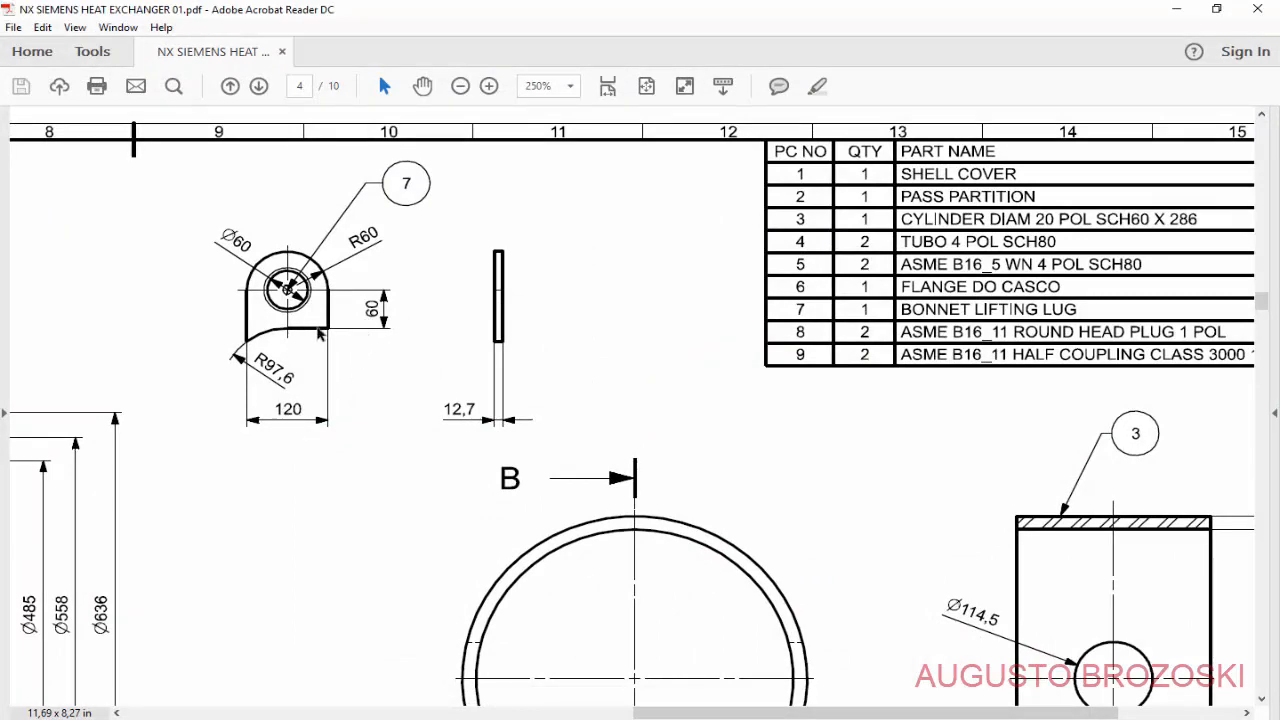
{"action": "left_click", "coordinate": [1176, 9]}
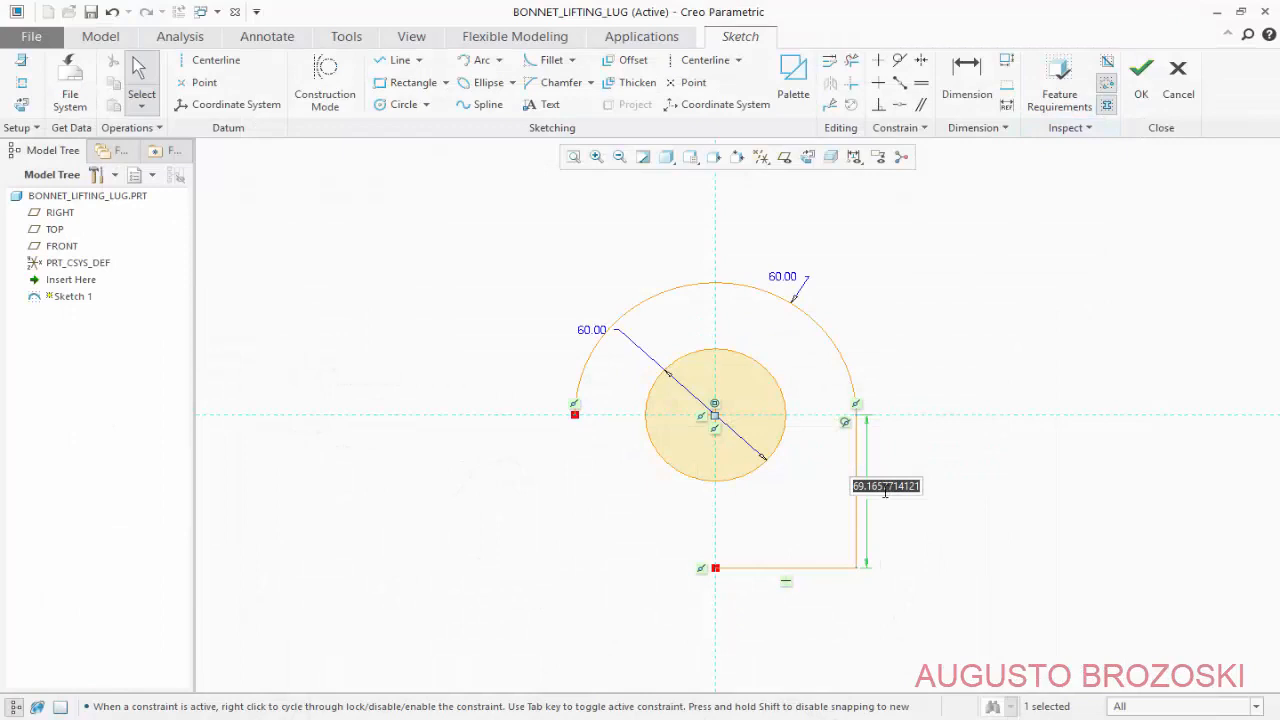
{"action": "type", "text": "60"}
{"action": "key", "text": "Return"}
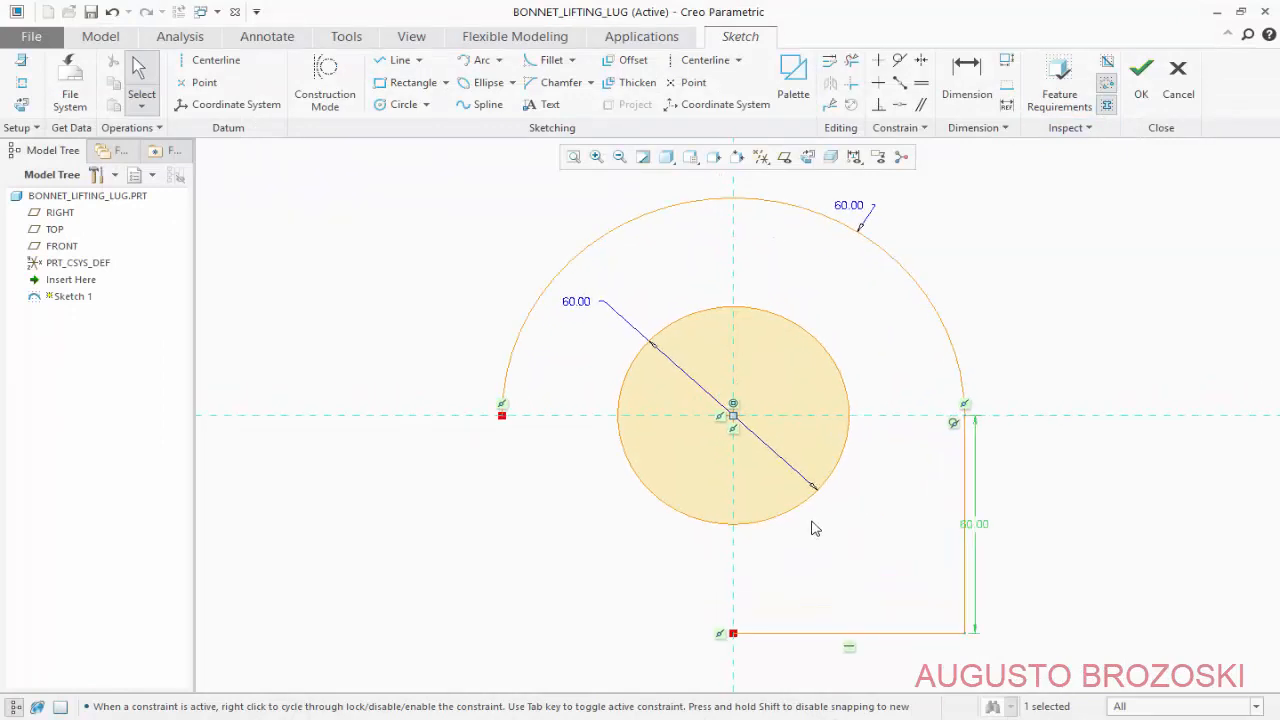
Move the right line's length dimension further outward and the hole's diameter dimension closer to the circle.
{"action": "left_click_drag", "start_coordinate": [990, 525], "coordinate": [1032, 521]}
{"action": "double_click", "coordinate": [576, 301]}
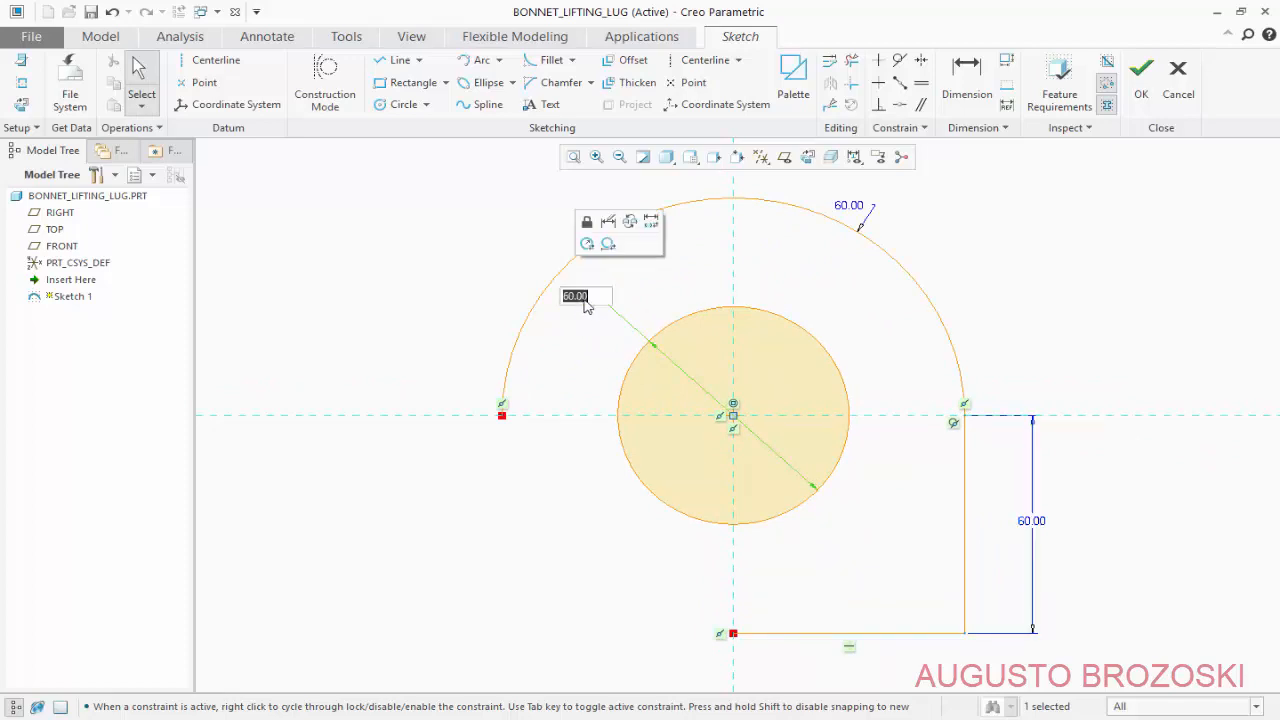
{"action": "key", "text": "Return"}
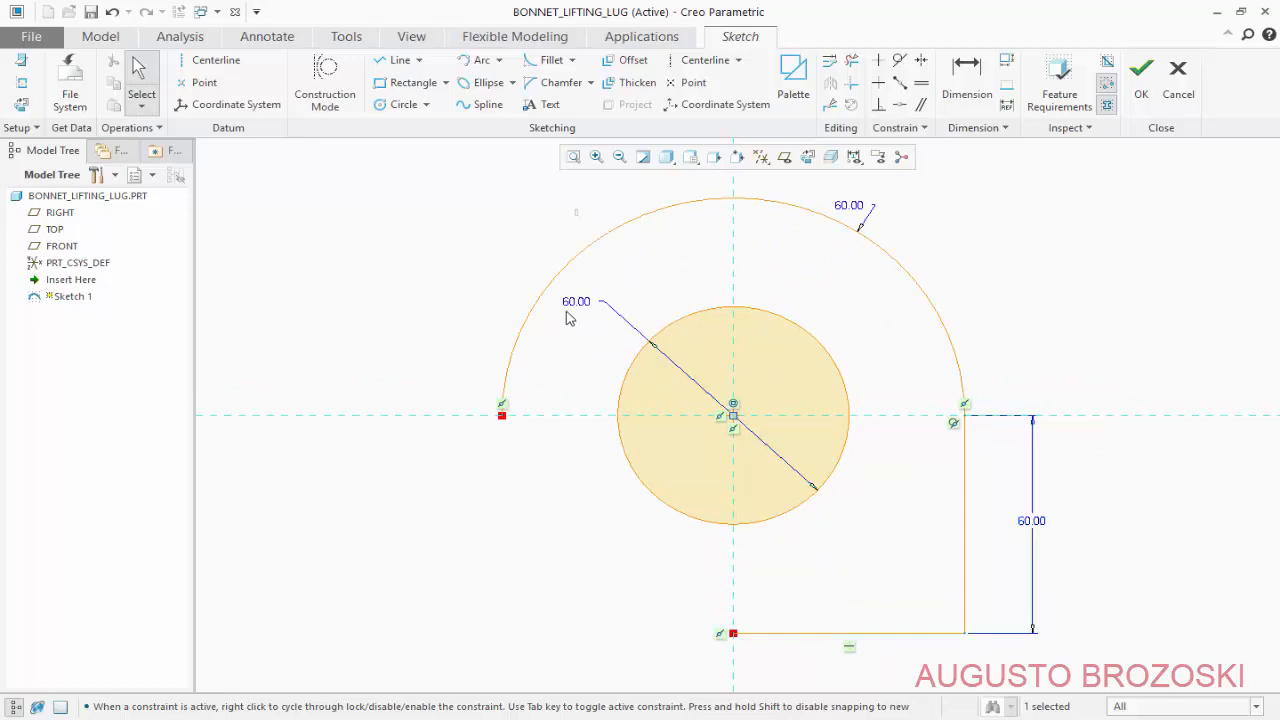
{"action": "left_click_drag", "start_coordinate": [571, 309], "coordinate": [620, 348]}
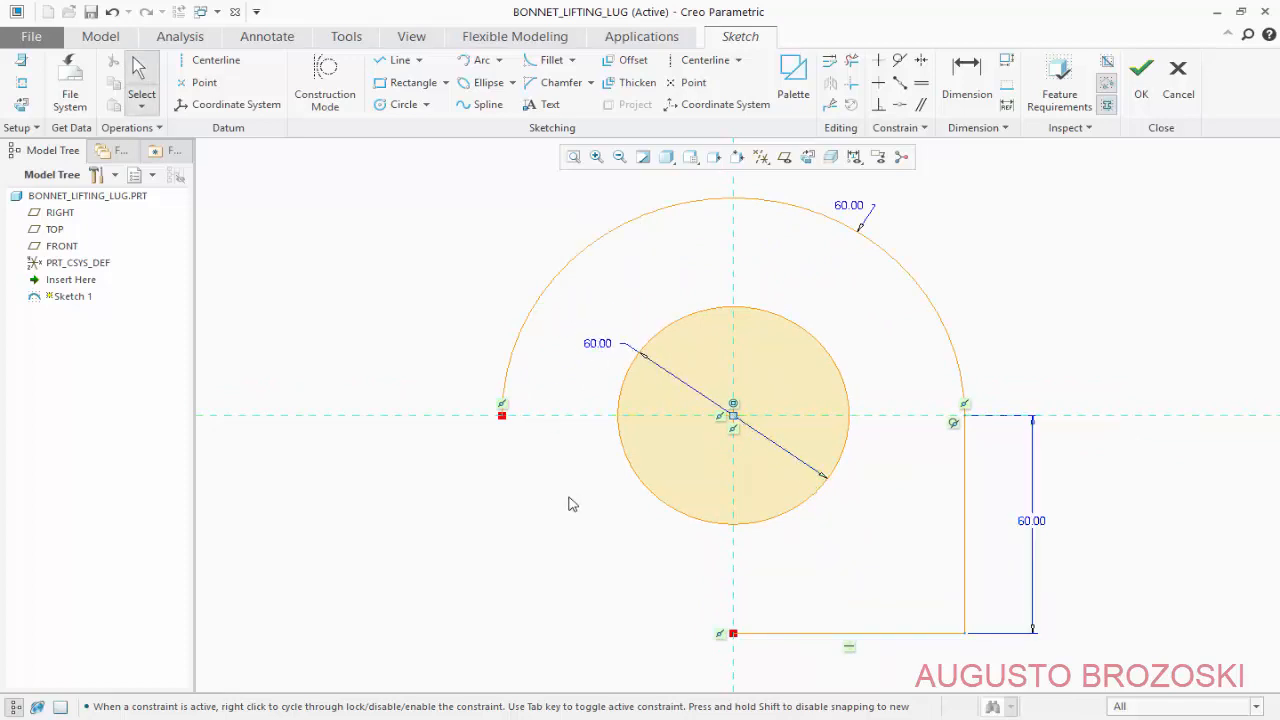
Sketch a circle about 159 mm in diameter below the lug, centred on the vertical axis and passing through the horizontal line's open end.
{"action": "scroll", "coordinate": [629, 431], "scroll_direction": "down", "scroll_amount": 4}
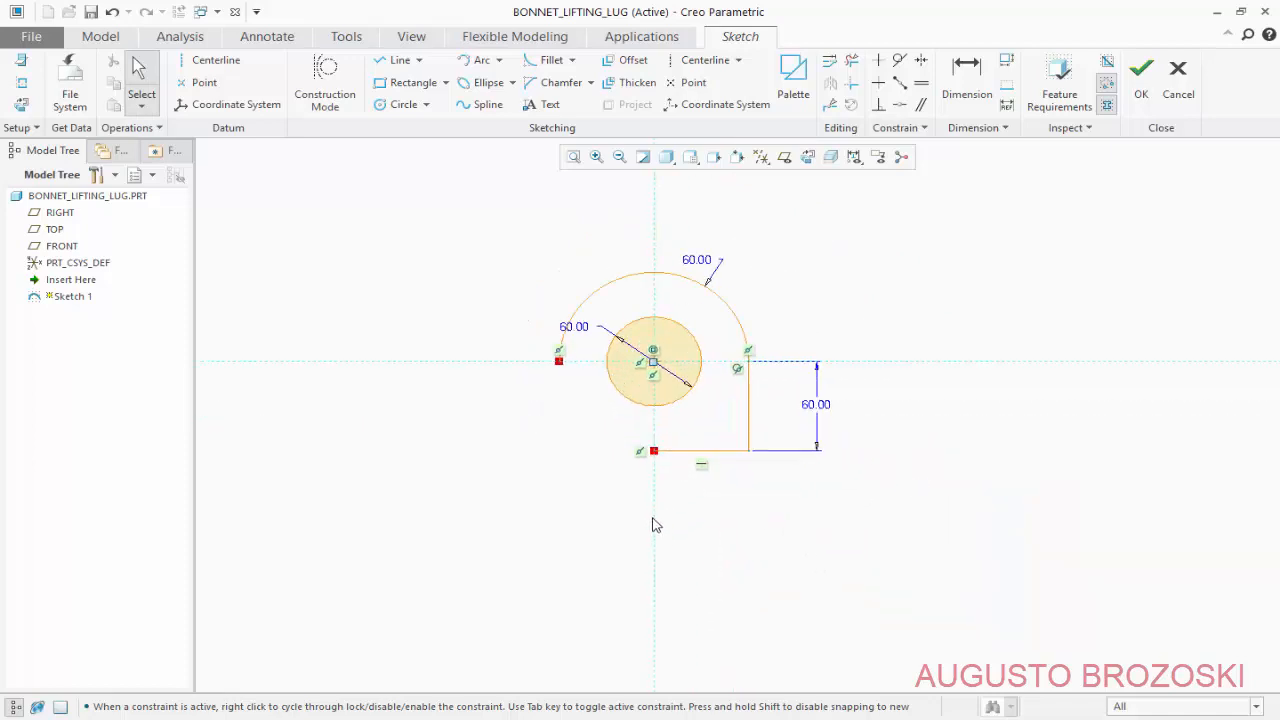
{"action": "scroll", "coordinate": [652, 525], "scroll_direction": "up", "scroll_amount": 1}
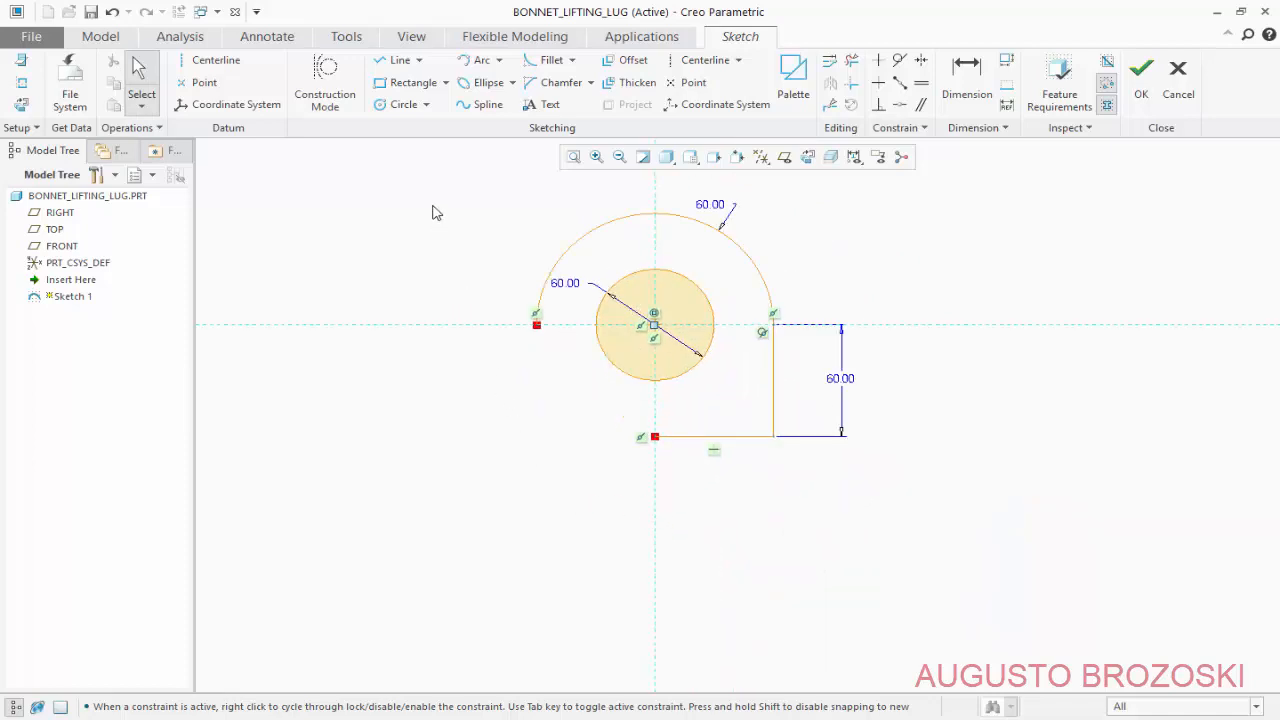
{"action": "left_click", "coordinate": [403, 107]}
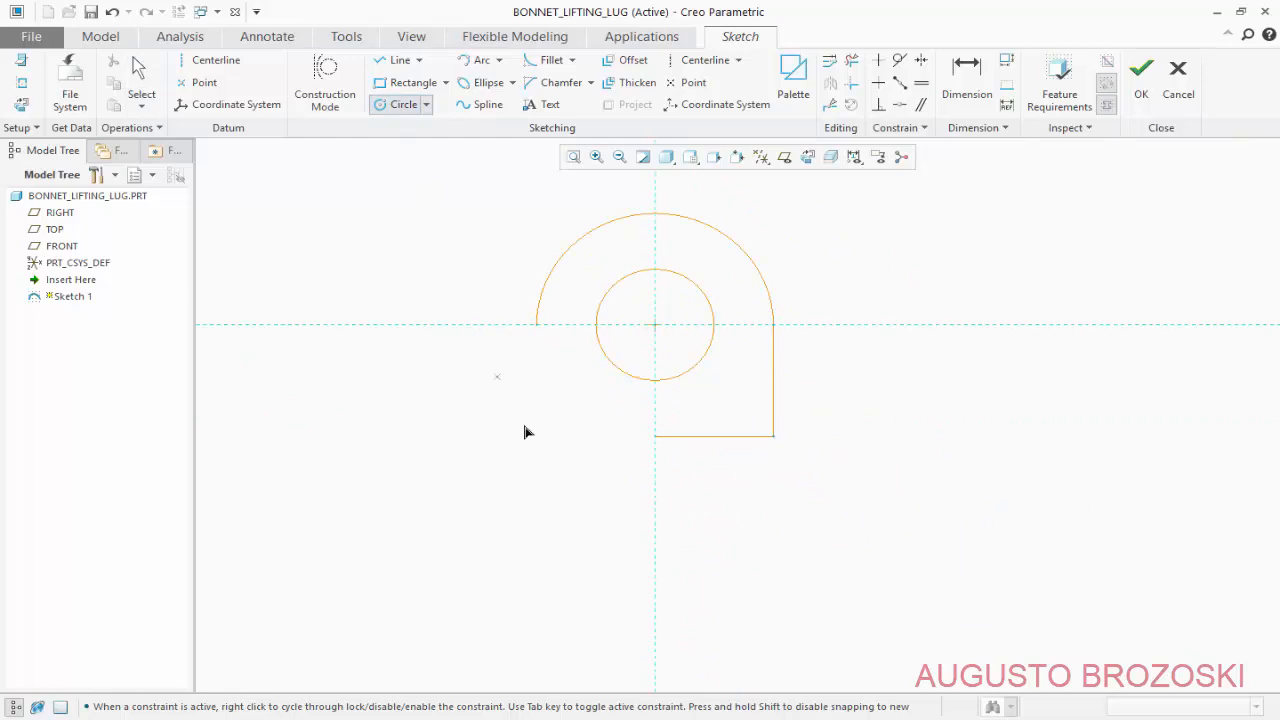
{"action": "left_click", "coordinate": [654, 583]}
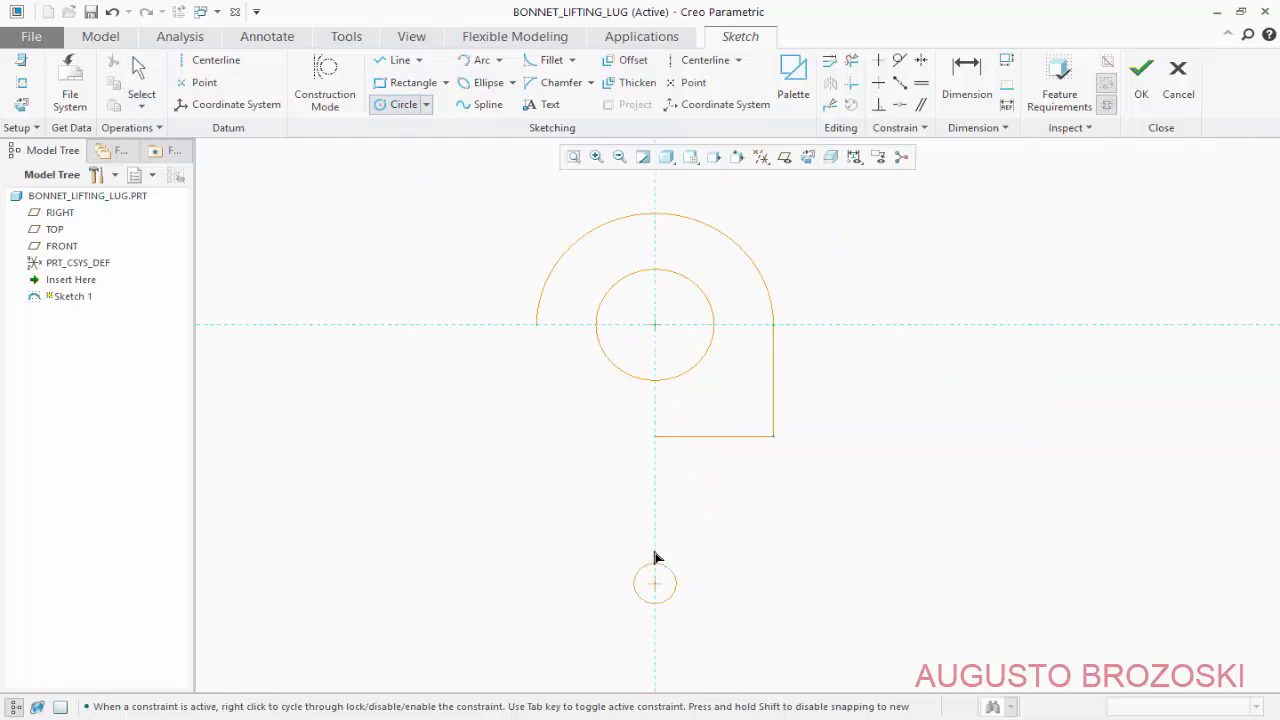
{"action": "left_click", "coordinate": [655, 439]}
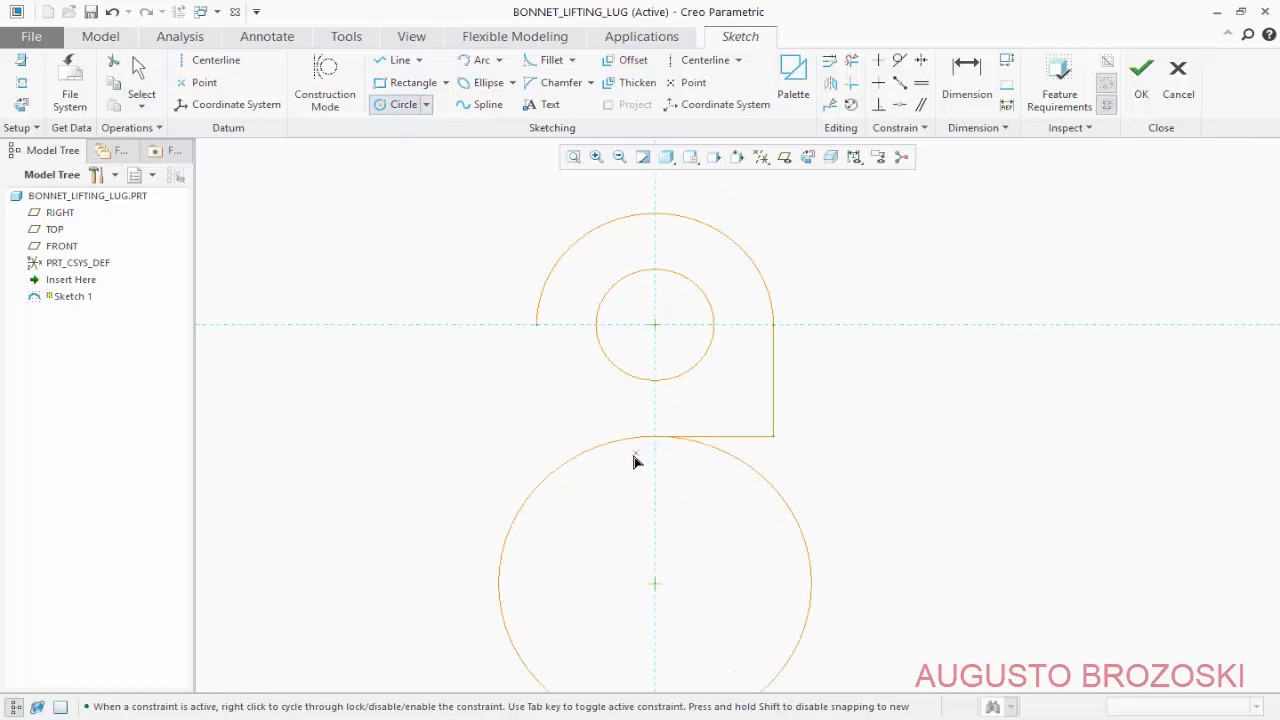
{"action": "middle_click", "coordinate": [586, 496]}
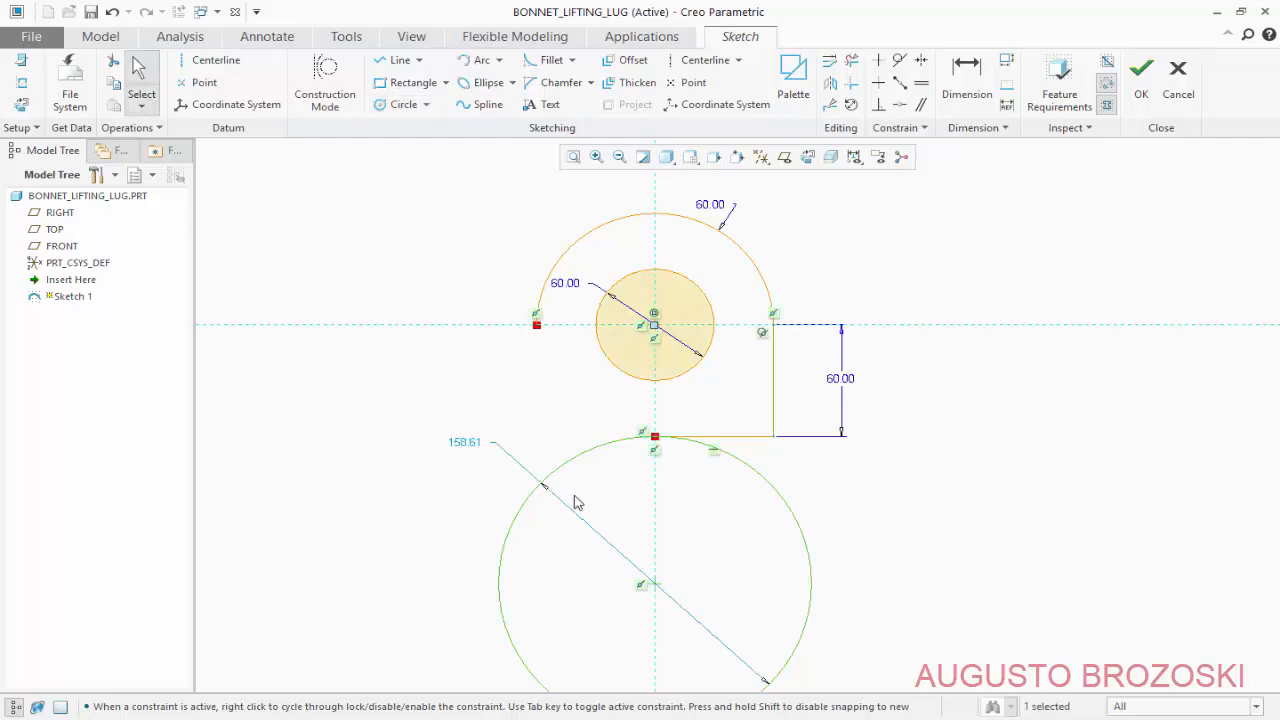
Draw a vertical line from the arc's left end down to the large lower circle.
{"action": "left_click", "coordinate": [397, 60]}
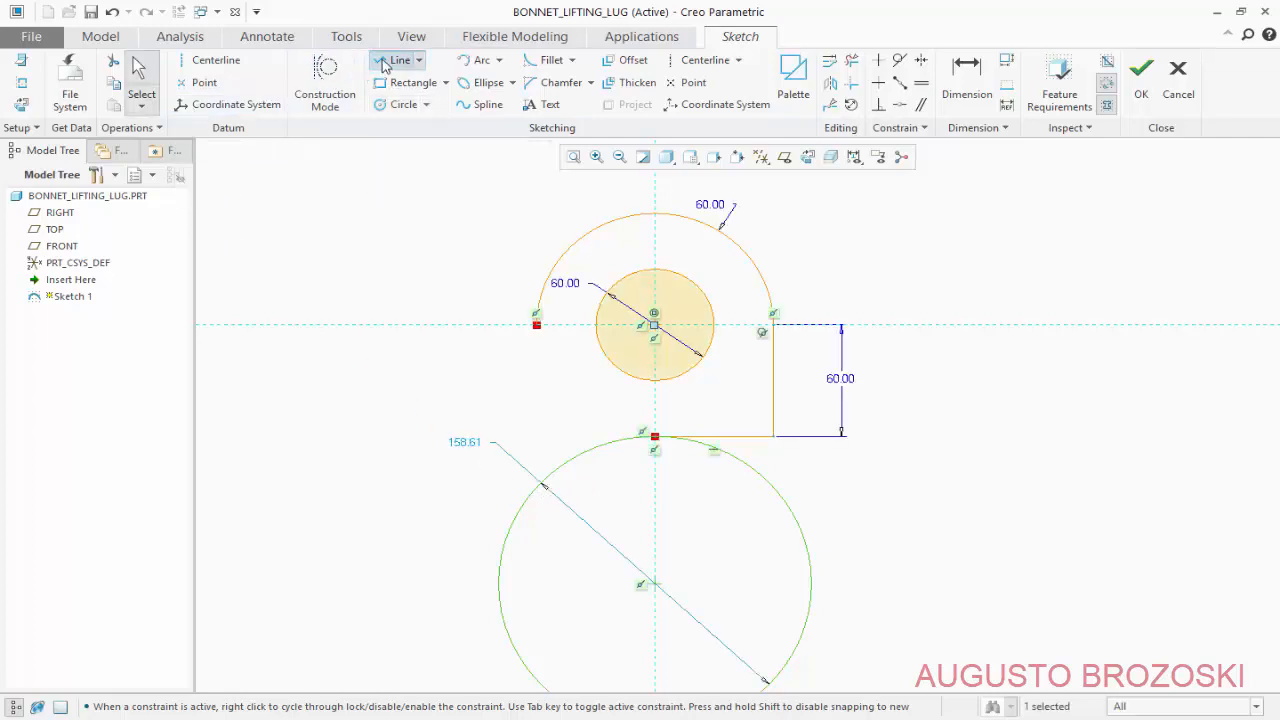
{"action": "left_click", "coordinate": [537, 327]}
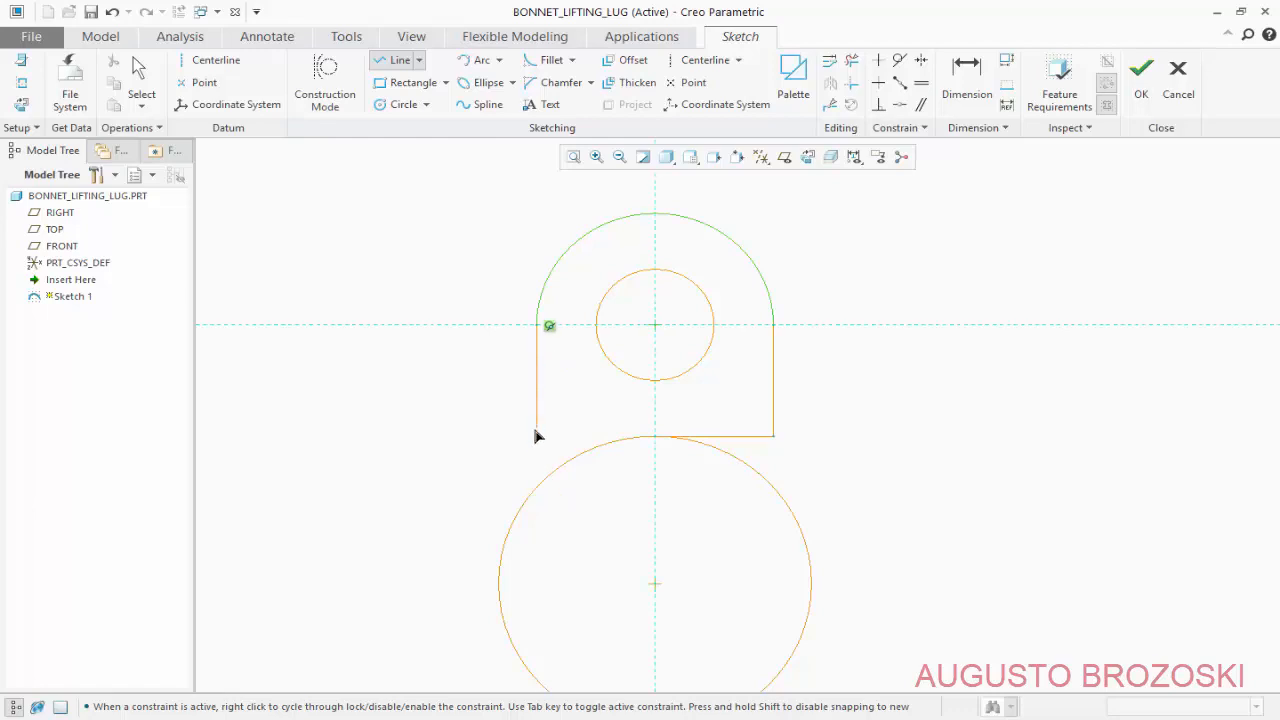
{"action": "left_click", "coordinate": [536, 489]}
{"action": "middle_click", "coordinate": [600, 505]}
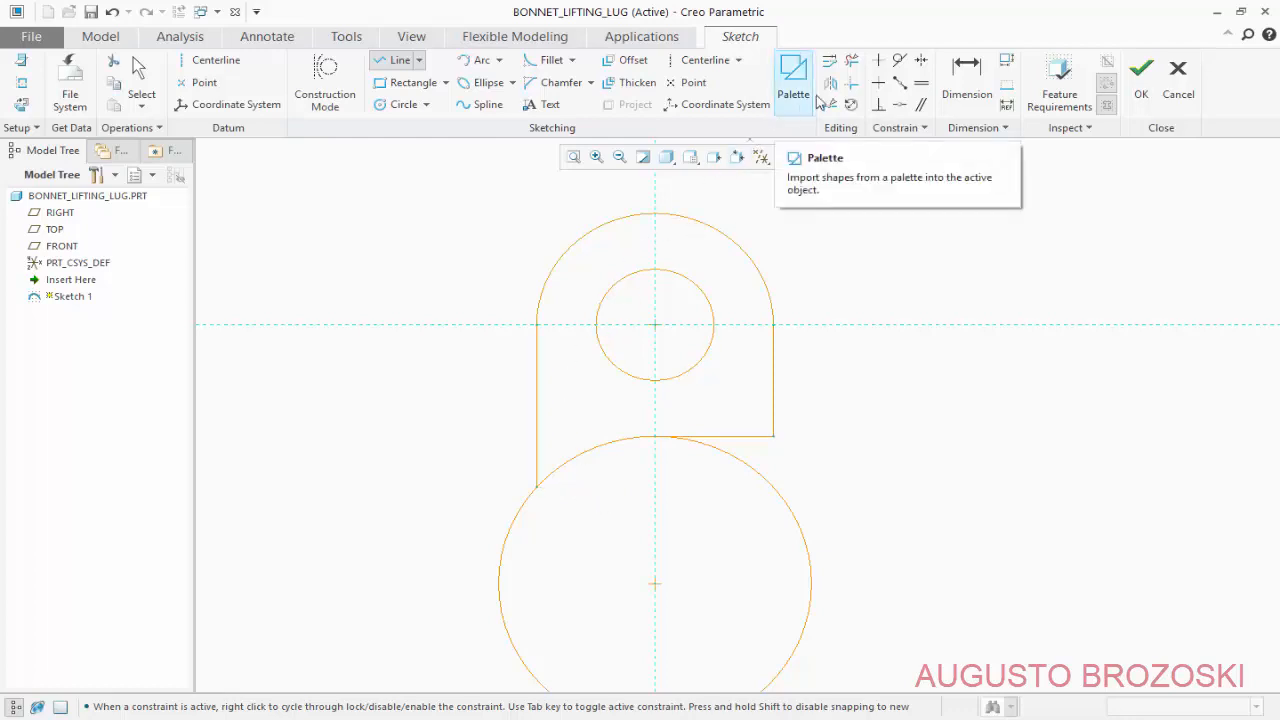
Trim the large lower circle, keeping only the arc between the left vertical line and the horizontal line.
{"action": "left_click", "coordinate": [851, 62]}
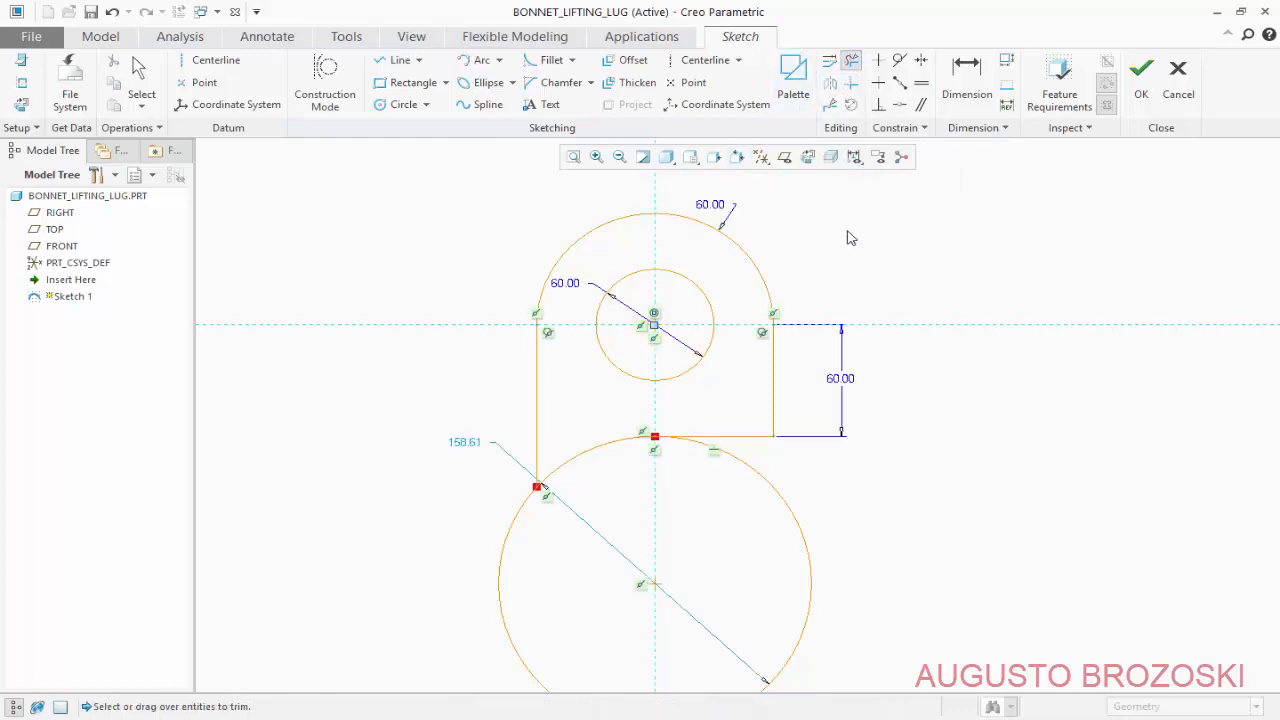
{"action": "left_click", "coordinate": [782, 496]}
{"action": "scroll", "coordinate": [695, 422], "scroll_direction": "down", "scroll_amount": 2}
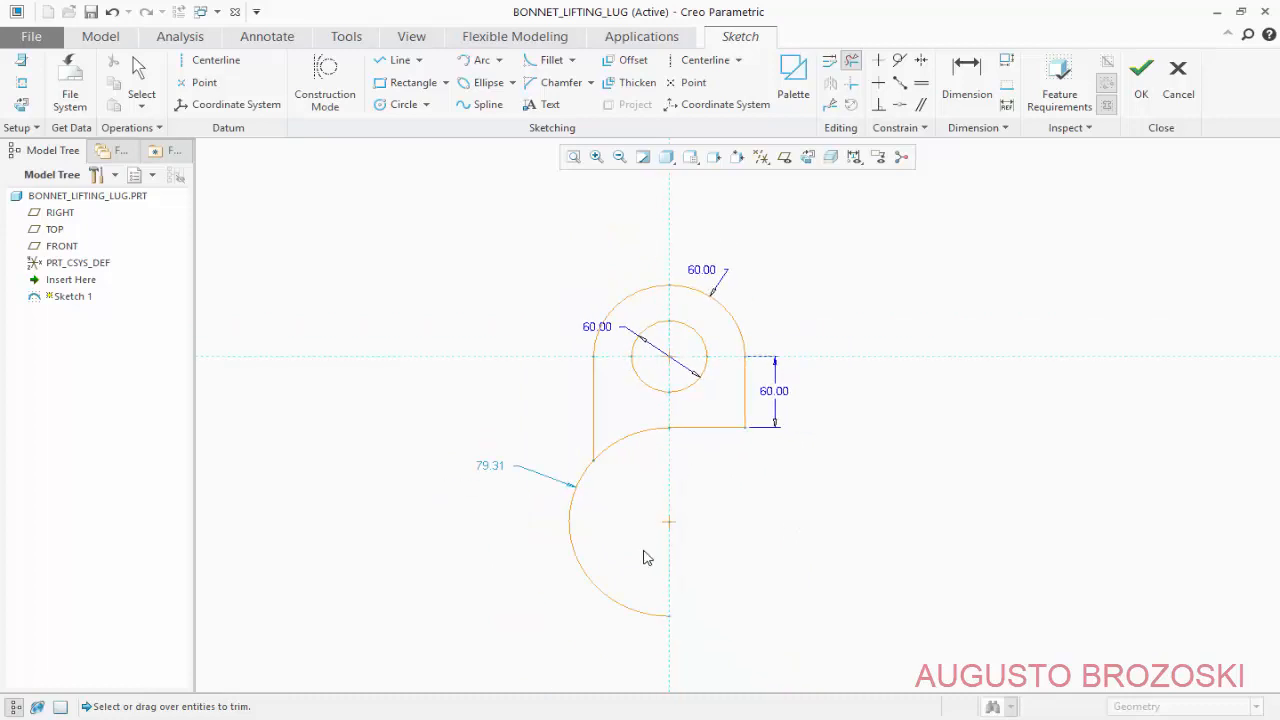
{"action": "left_click", "coordinate": [583, 588]}
{"action": "scroll", "coordinate": [725, 352], "scroll_direction": "up", "scroll_amount": 2}
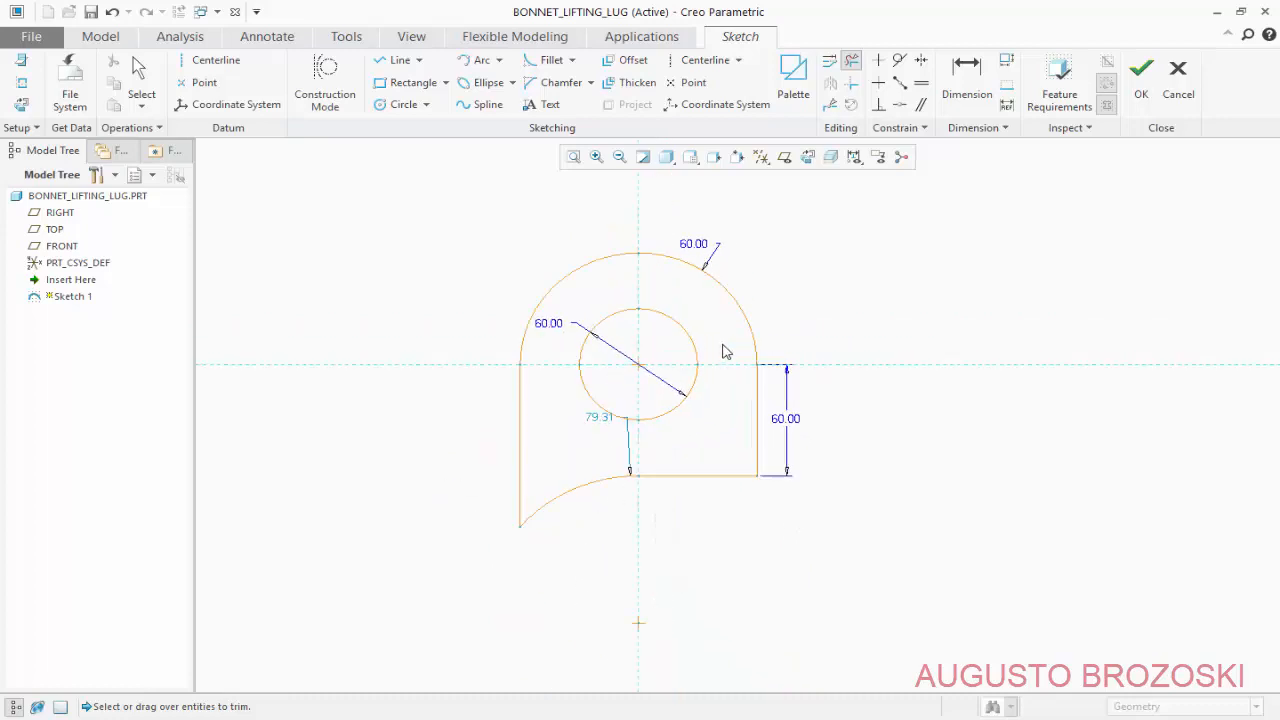
{"action": "scroll", "coordinate": [697, 363], "scroll_direction": "up", "scroll_amount": 3}
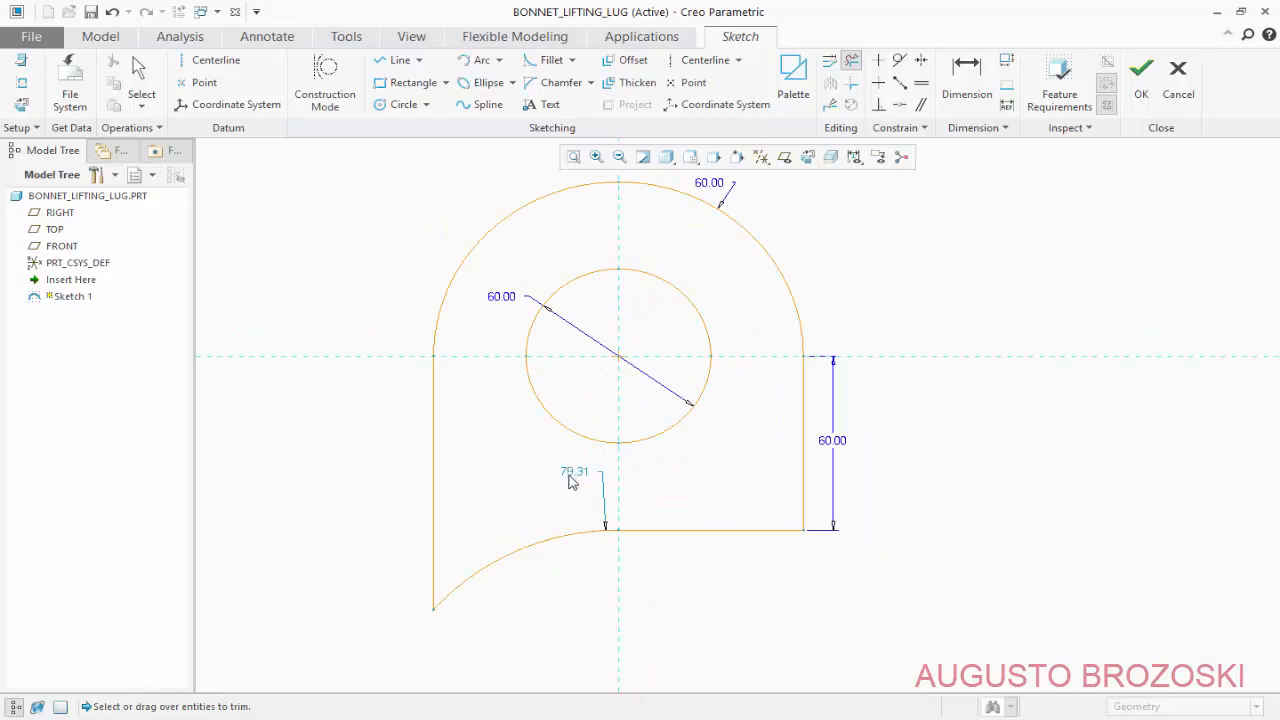
{"action": "middle_click", "coordinate": [574, 478]}
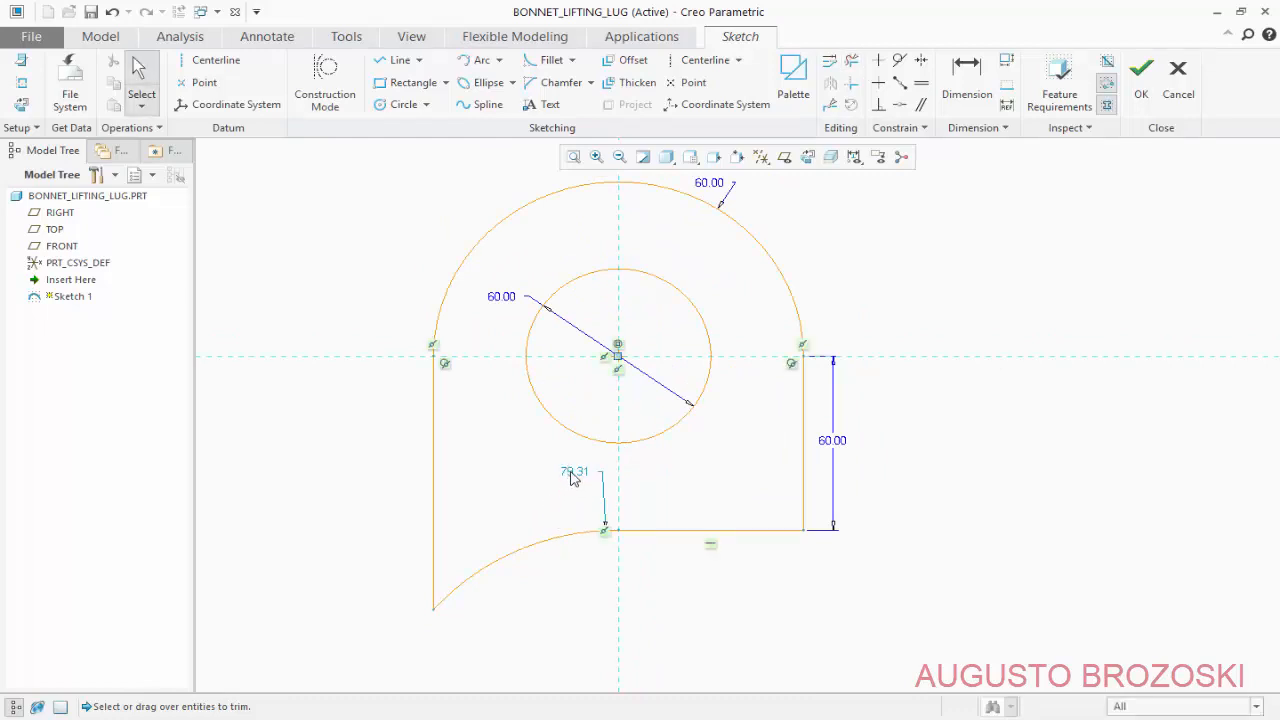
Set the lower arc's radius to 97.6 mm as given in the PDF drawing and finish the lug sketch.
{"action": "double_click", "coordinate": [574, 474]}
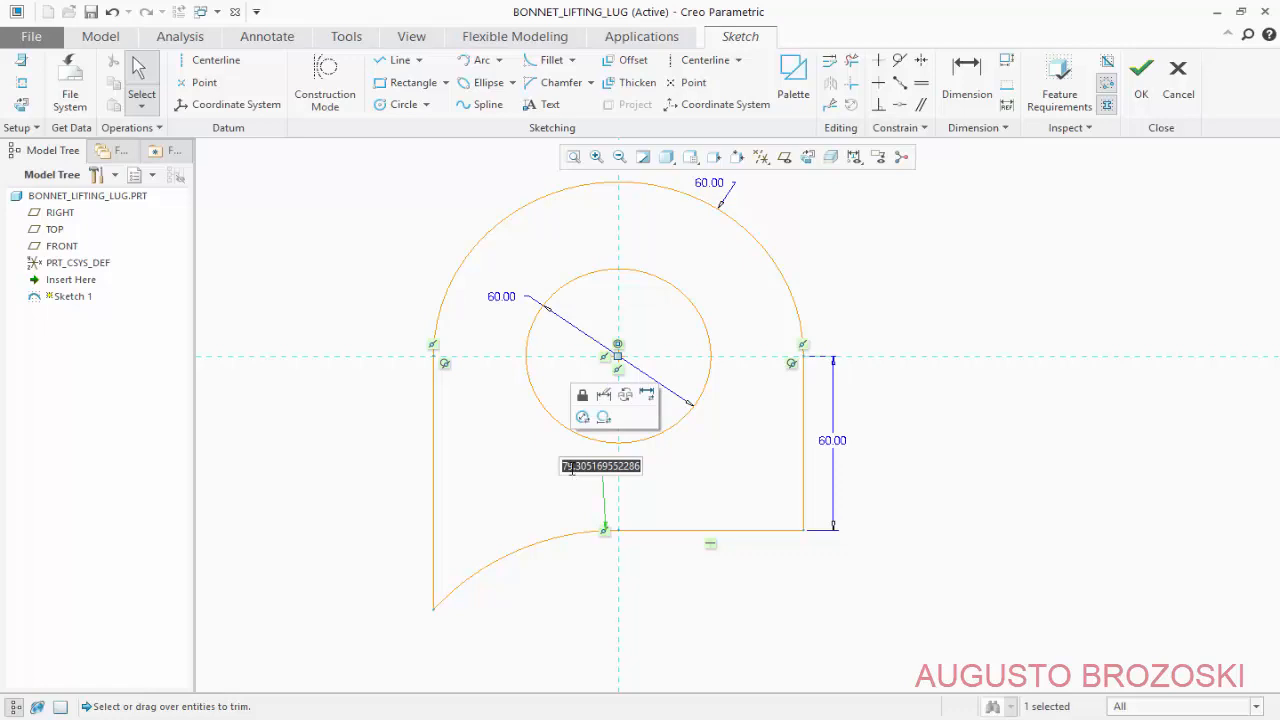
{"action": "key", "text": "alt+Tab"}
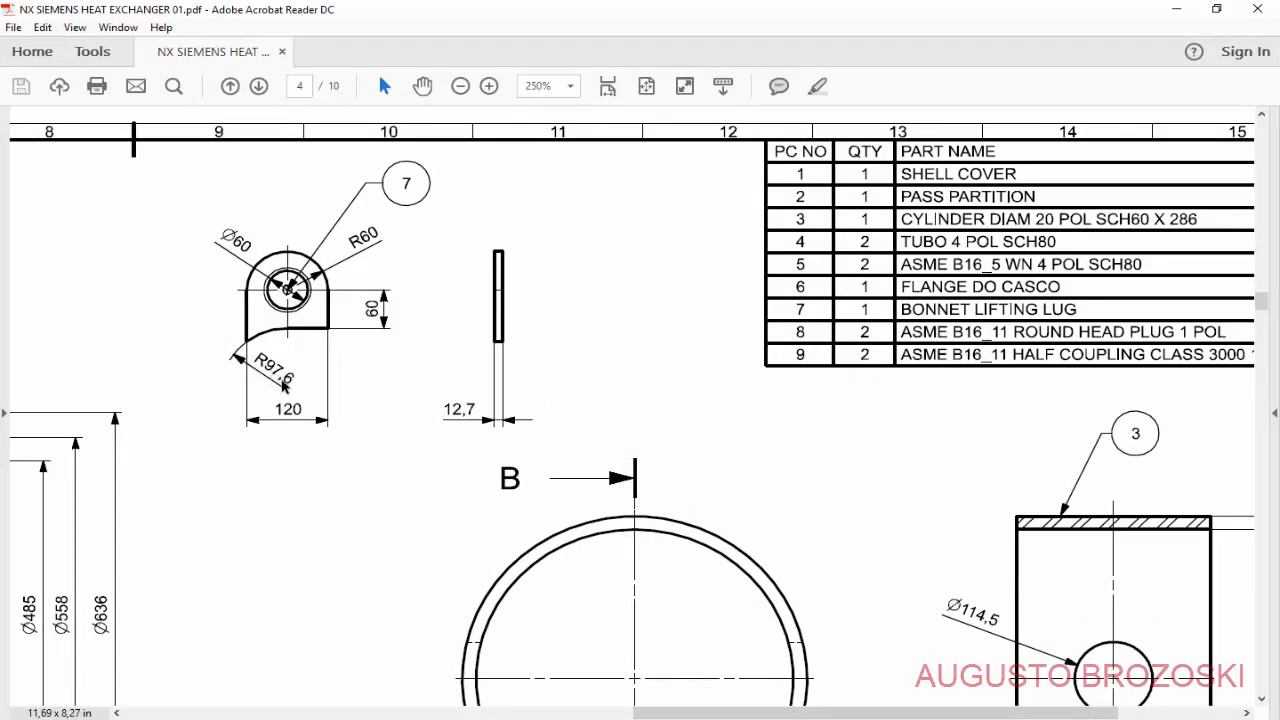
{"action": "left_click", "coordinate": [1176, 9]}
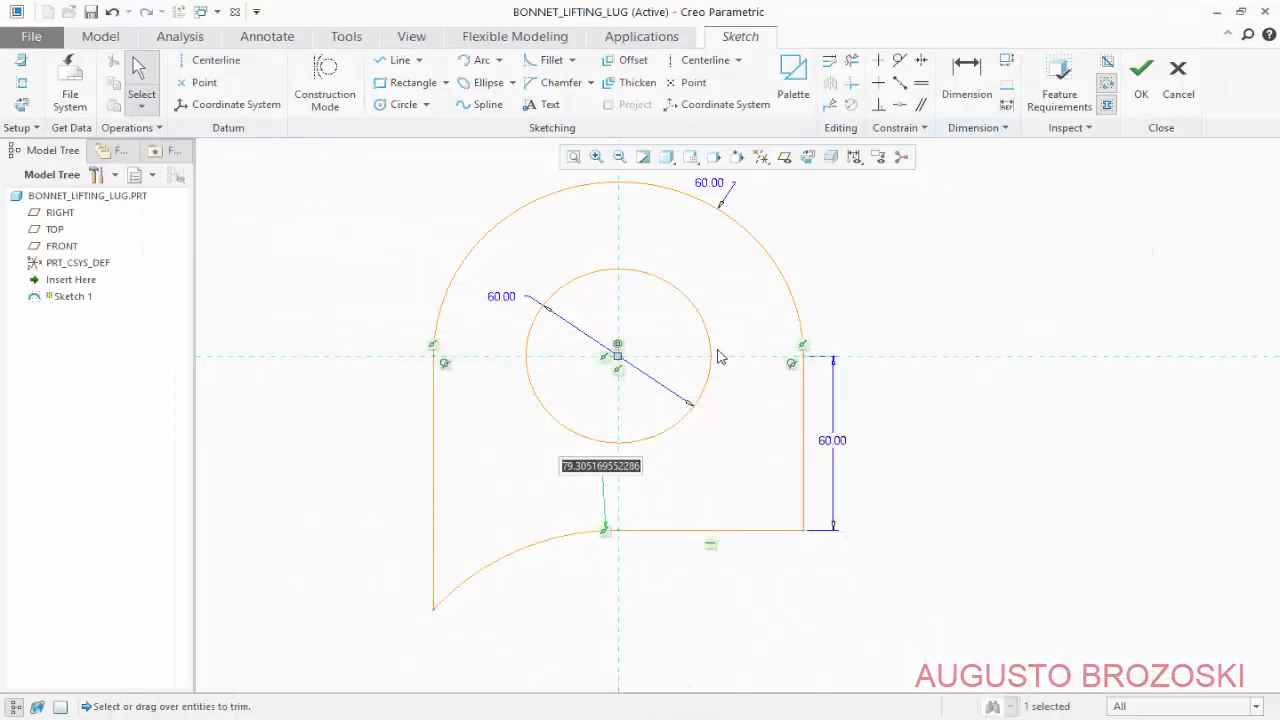
{"action": "type", "text": "97.6"}
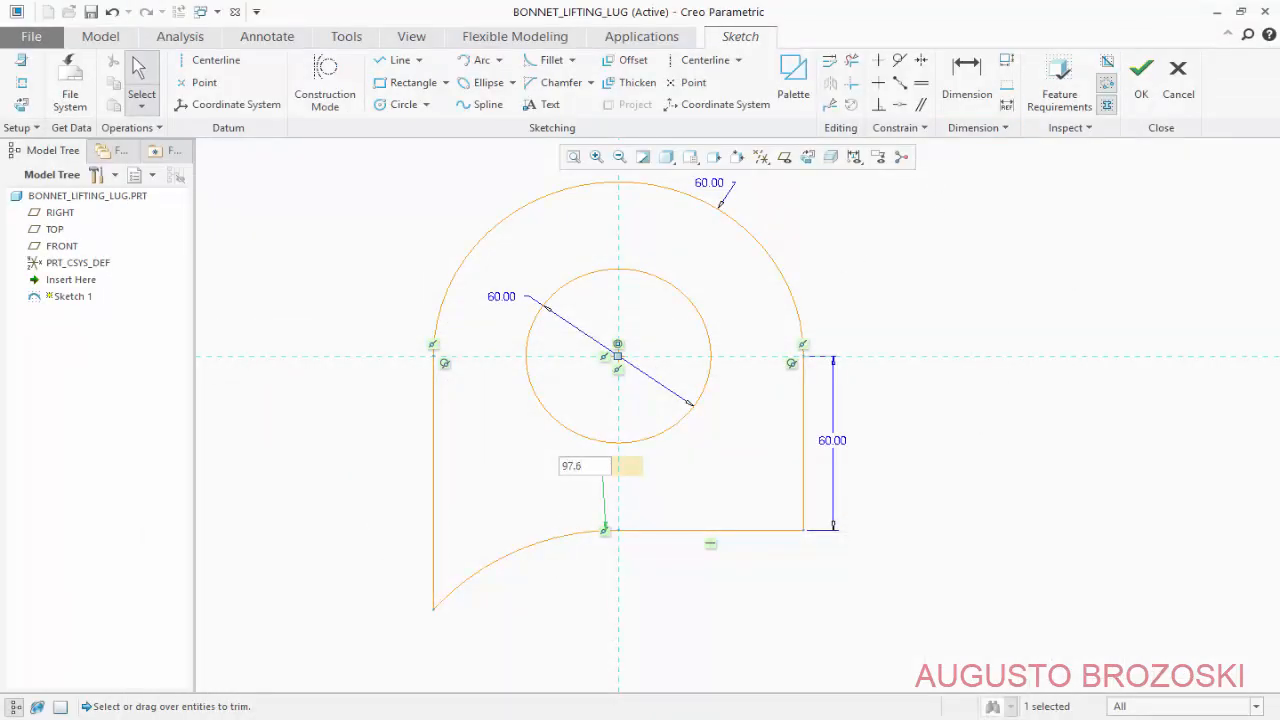
{"action": "key", "text": "Return"}
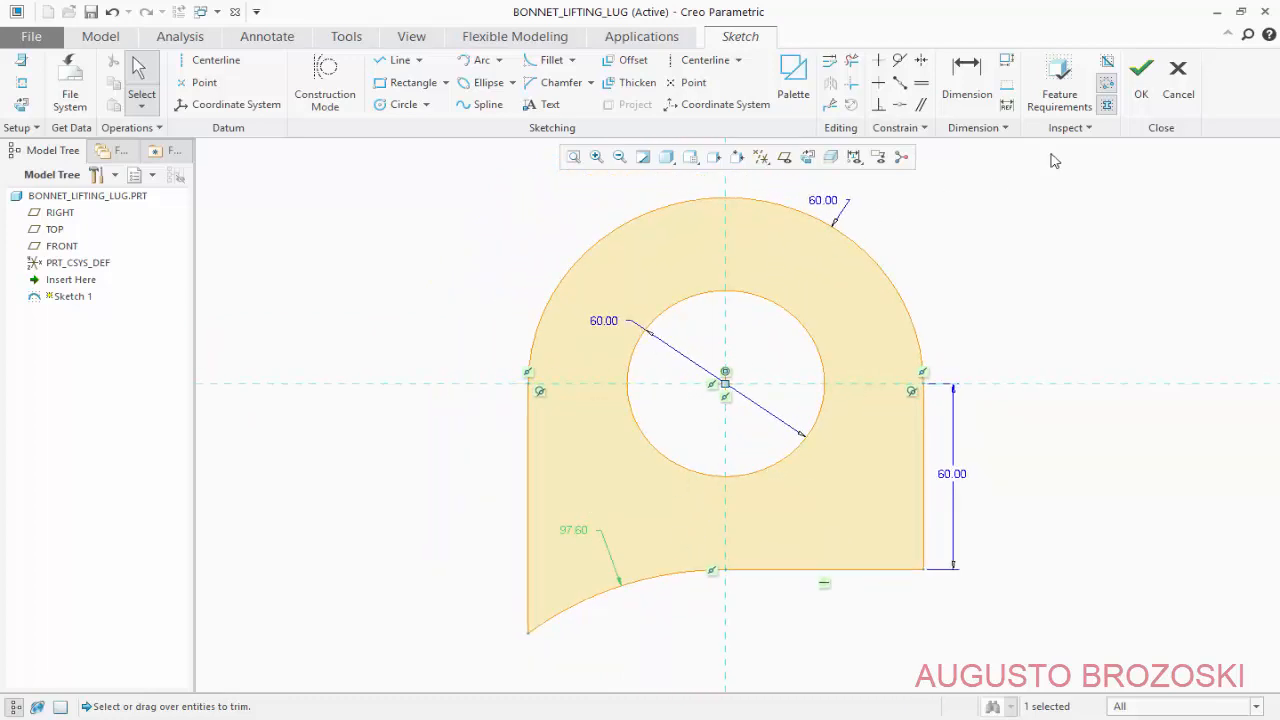
{"action": "left_click", "coordinate": [1143, 92]}
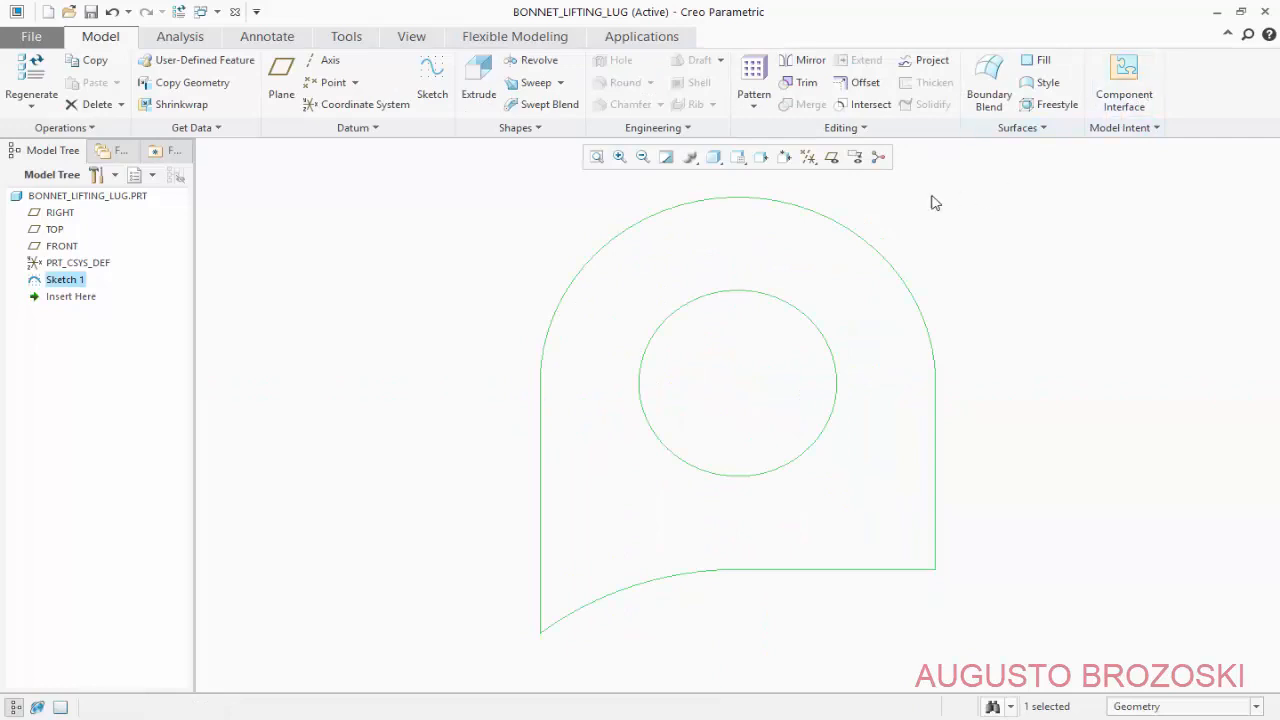
Extrude the lug sketch symmetrically about its sketch plane to a depth of 12.7 mm, following the thickness in the PDF drawing.
{"action": "left_click", "coordinate": [739, 161]}
{"action": "left_click", "coordinate": [752, 176]}
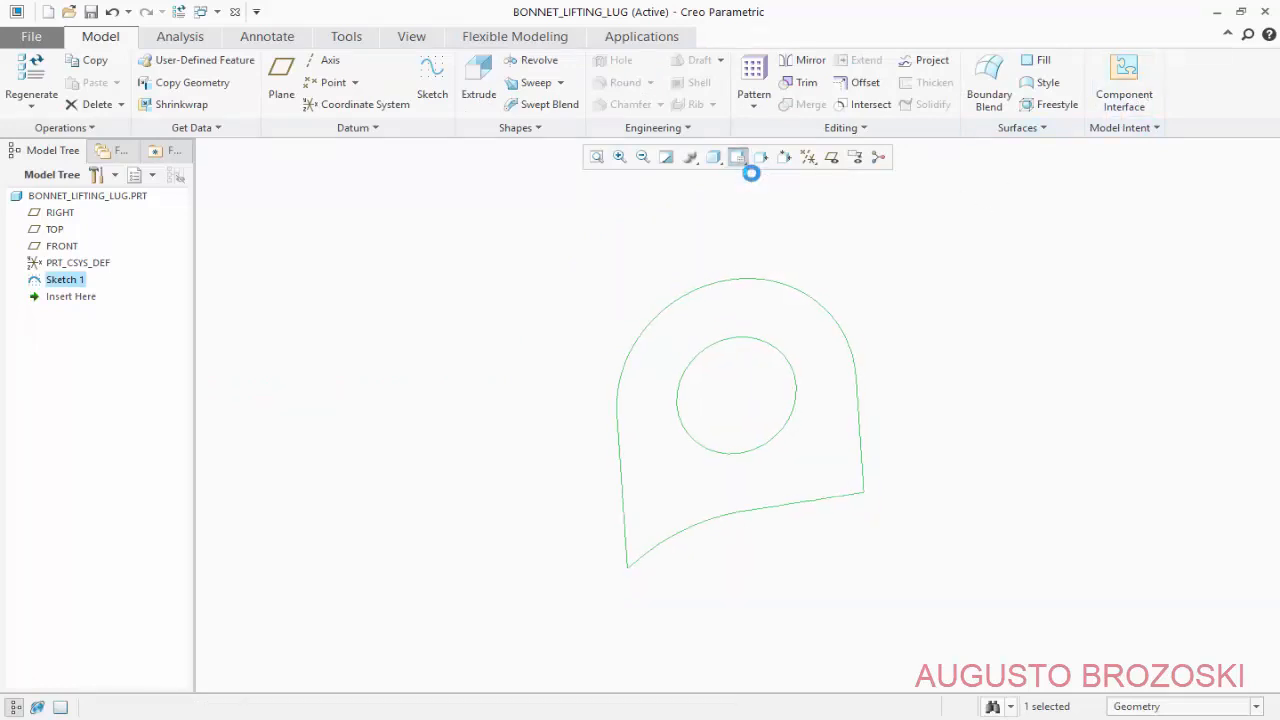
{"action": "left_click", "coordinate": [478, 78]}
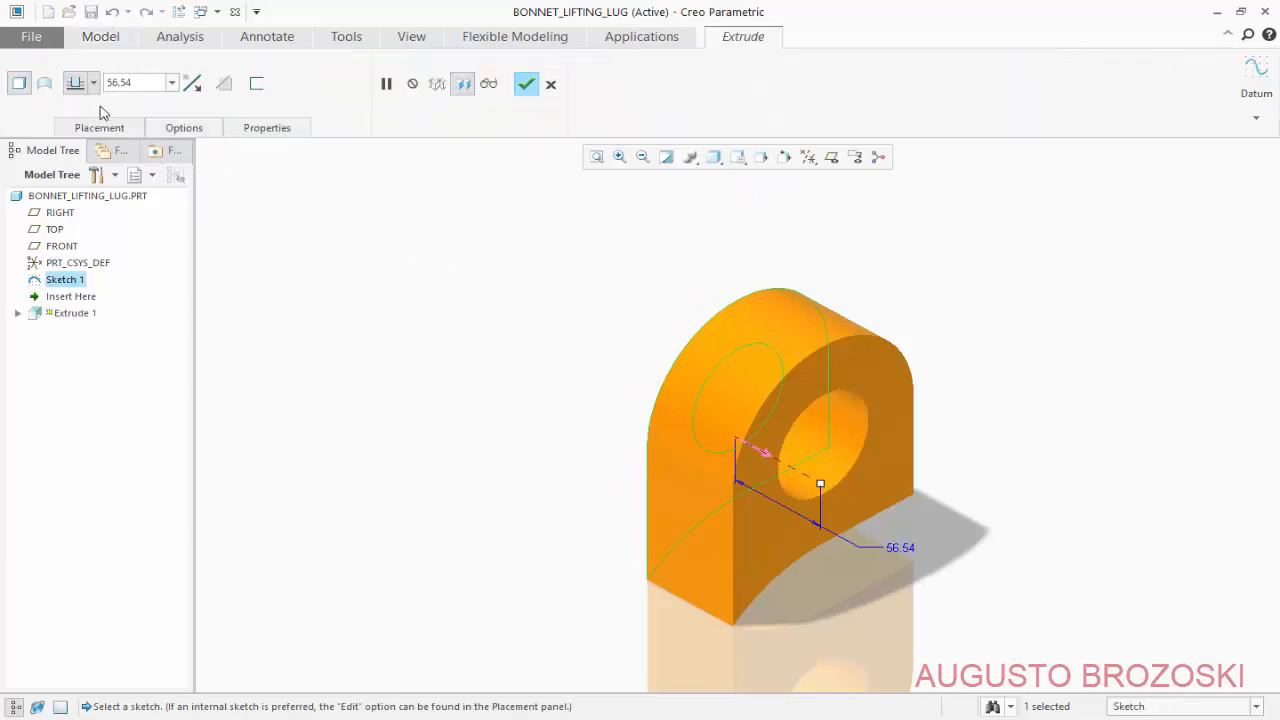
{"action": "left_click", "coordinate": [76, 83]}
{"action": "left_click", "coordinate": [82, 134]}
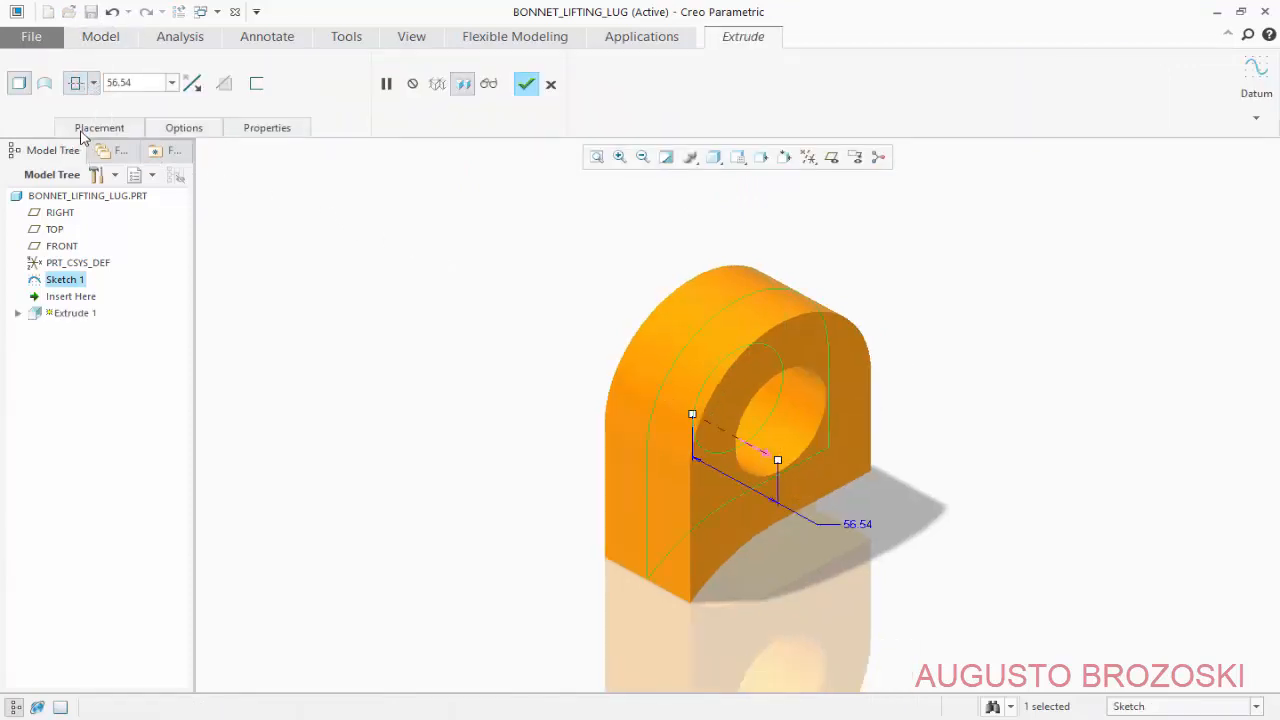
{"action": "left_click", "coordinate": [480, 719]}
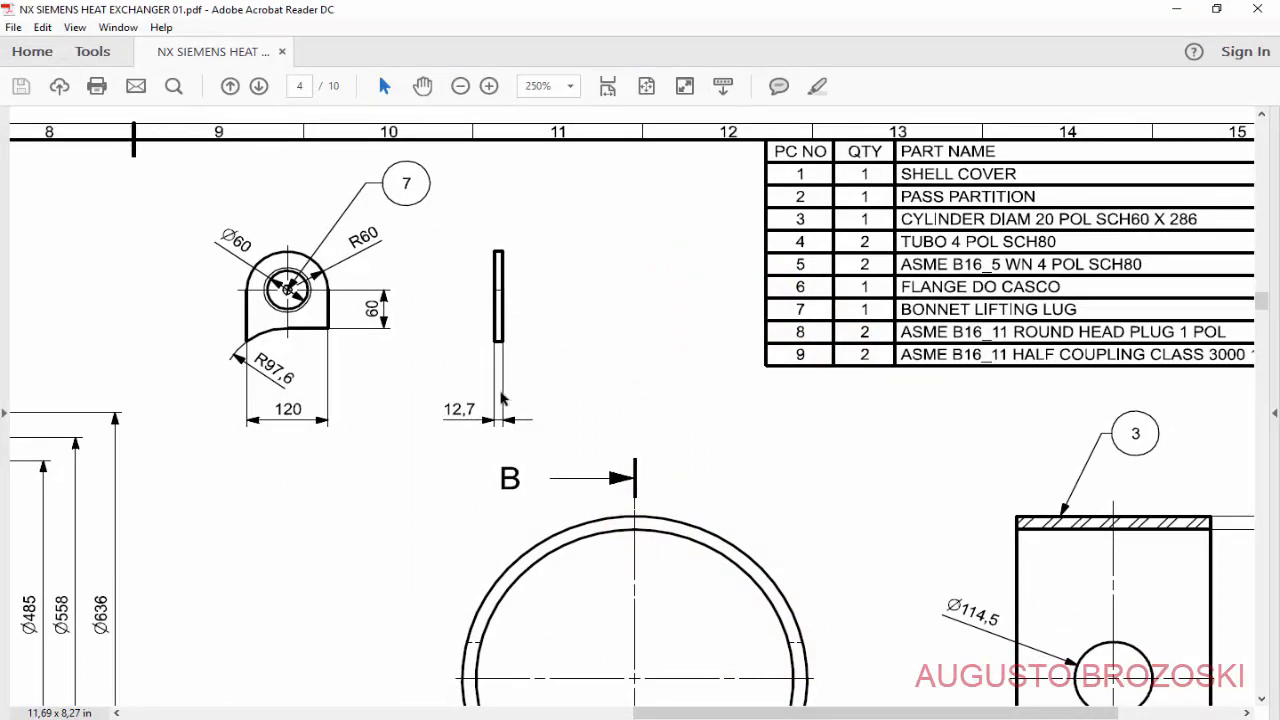
{"action": "left_click", "coordinate": [1176, 9]}
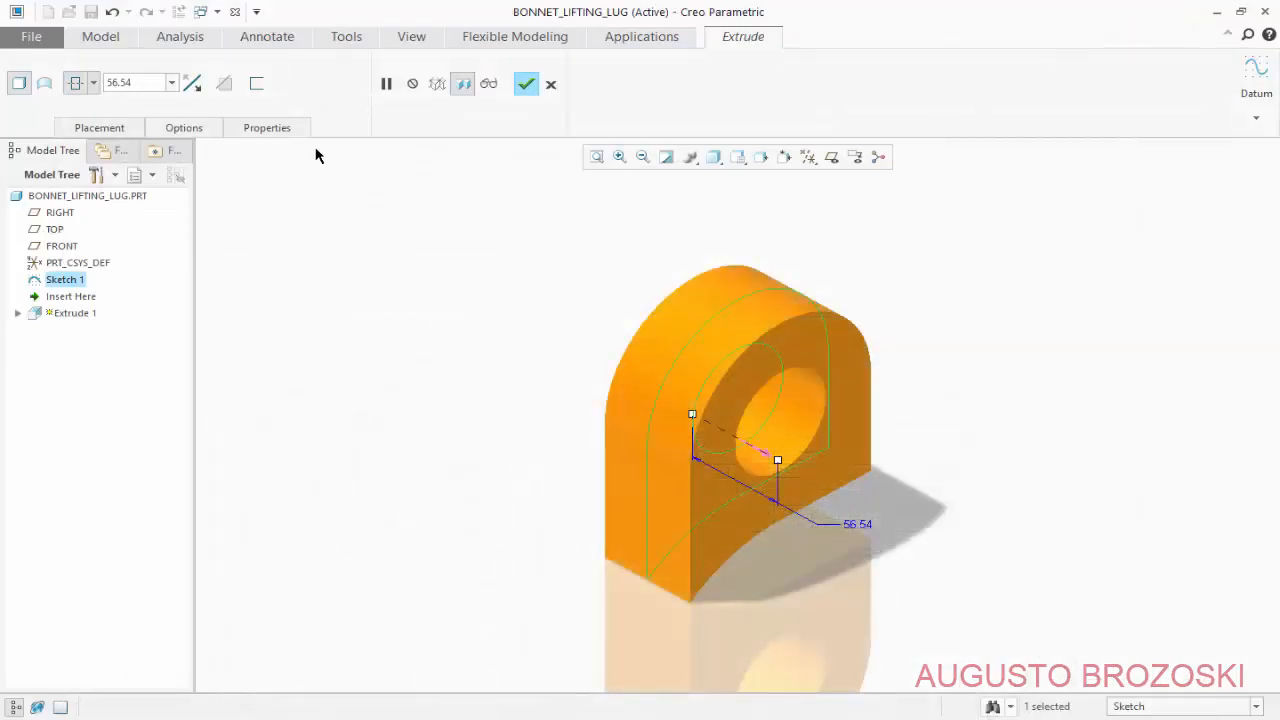
{"action": "double_click", "coordinate": [146, 83]}
{"action": "type", "text": "1"}
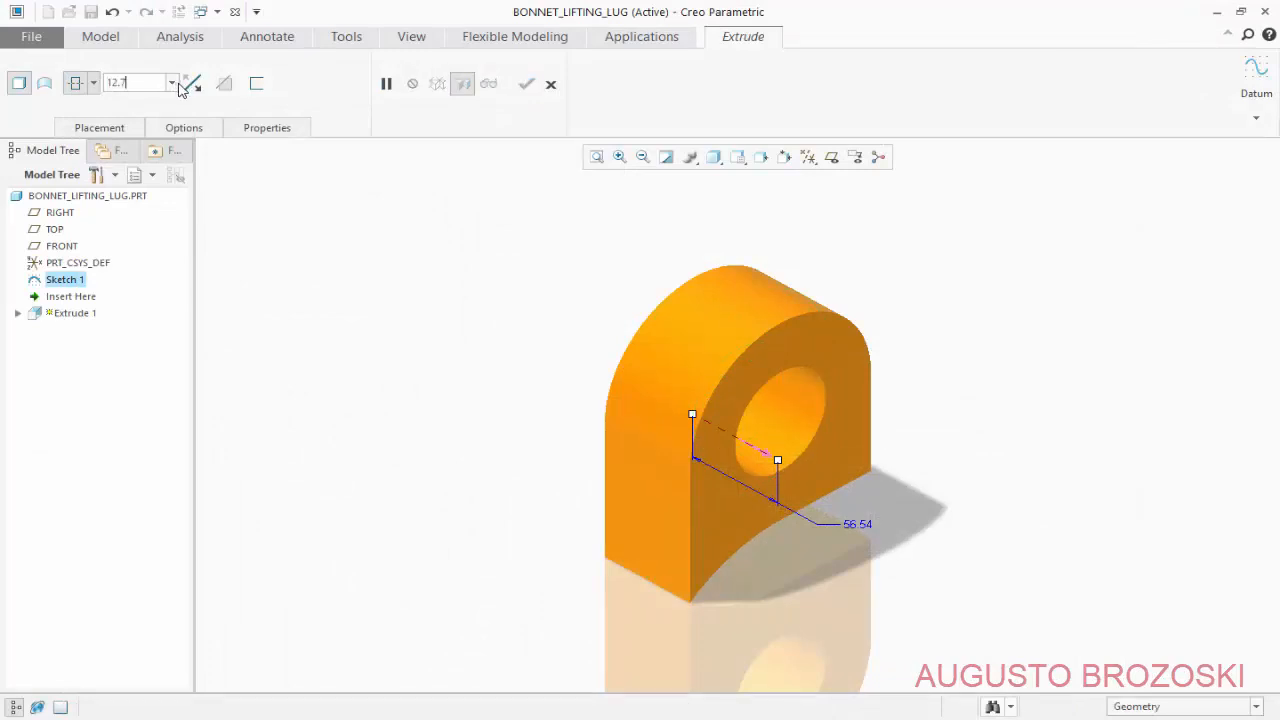
{"action": "type", "text": "2.7"}
{"action": "key", "text": "Return"}
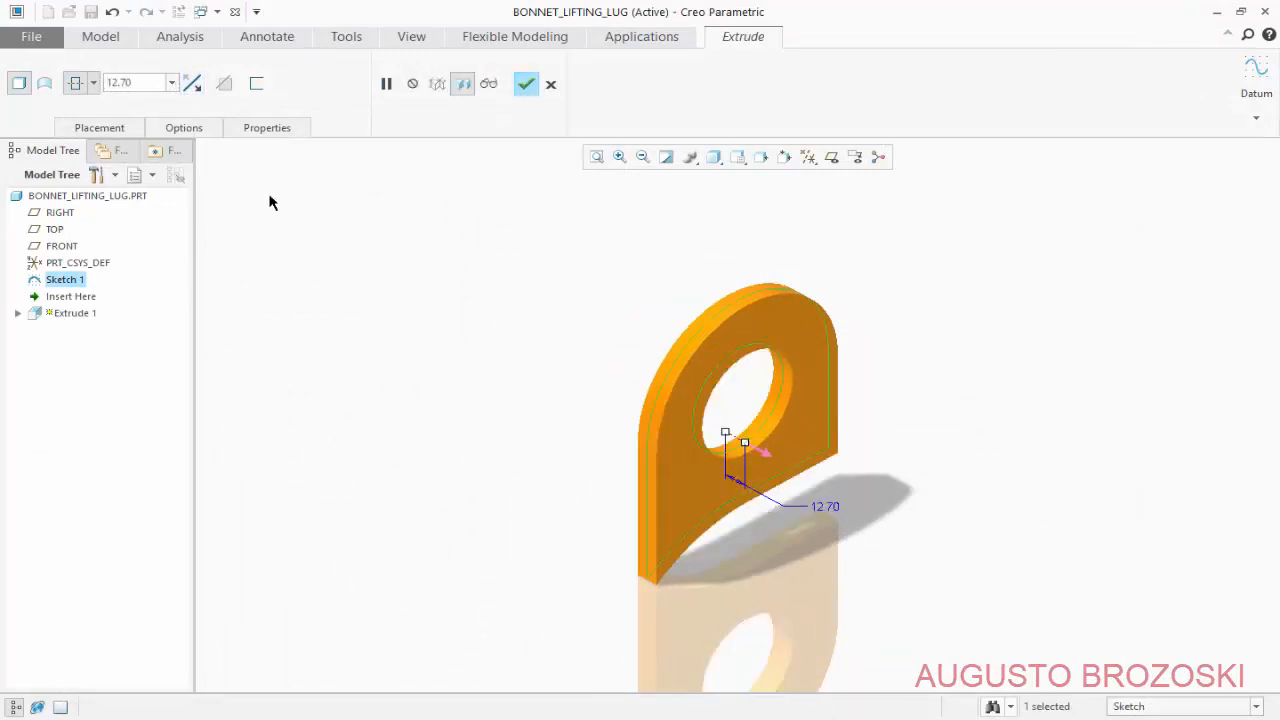
{"action": "left_click", "coordinate": [527, 85]}
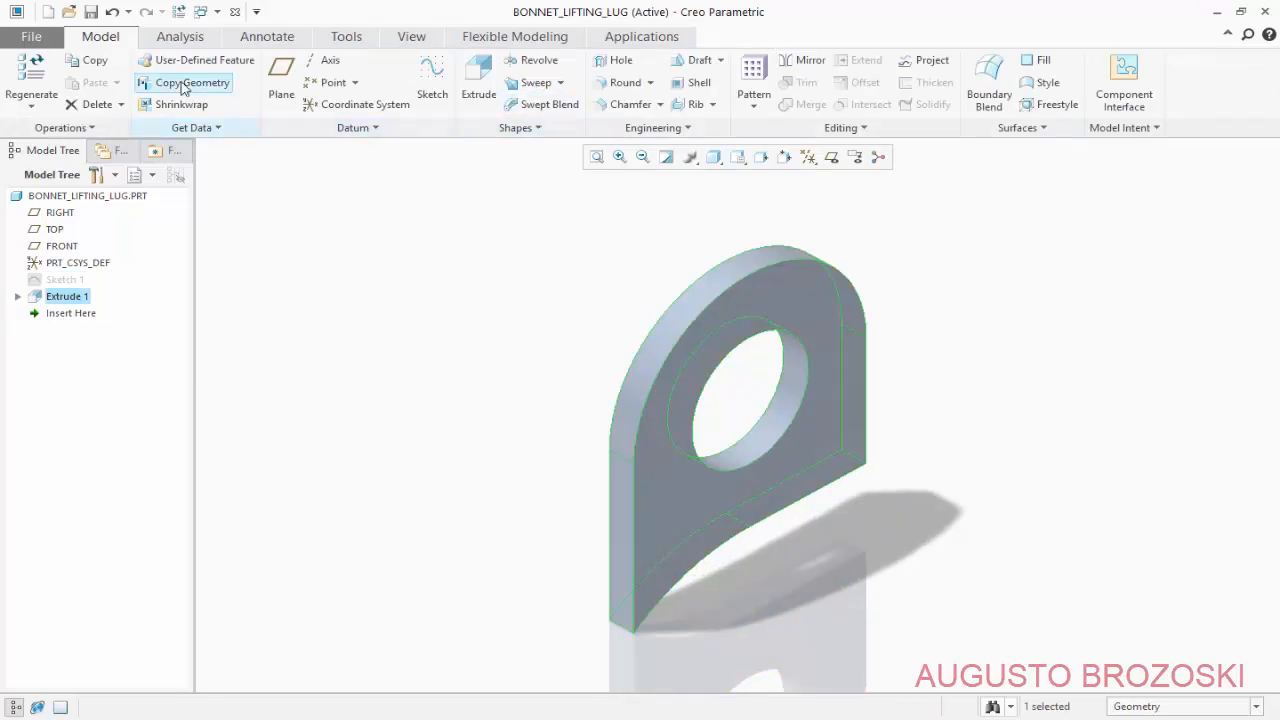
Save the BONNET_LIFTING_LUG part in the CREO Heat Exchanger Video folder.
{"action": "left_click", "coordinate": [91, 12]}
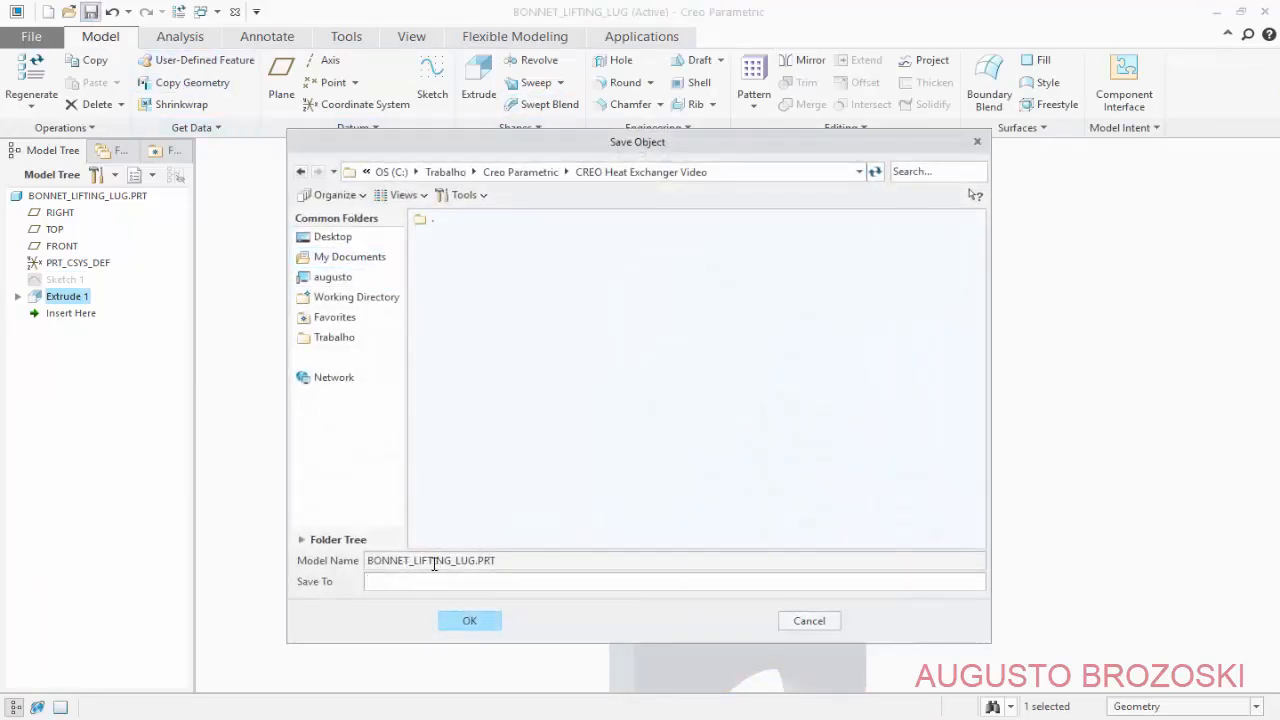
{"action": "left_click", "coordinate": [470, 626]}
{"action": "left_click", "coordinate": [480, 627]}
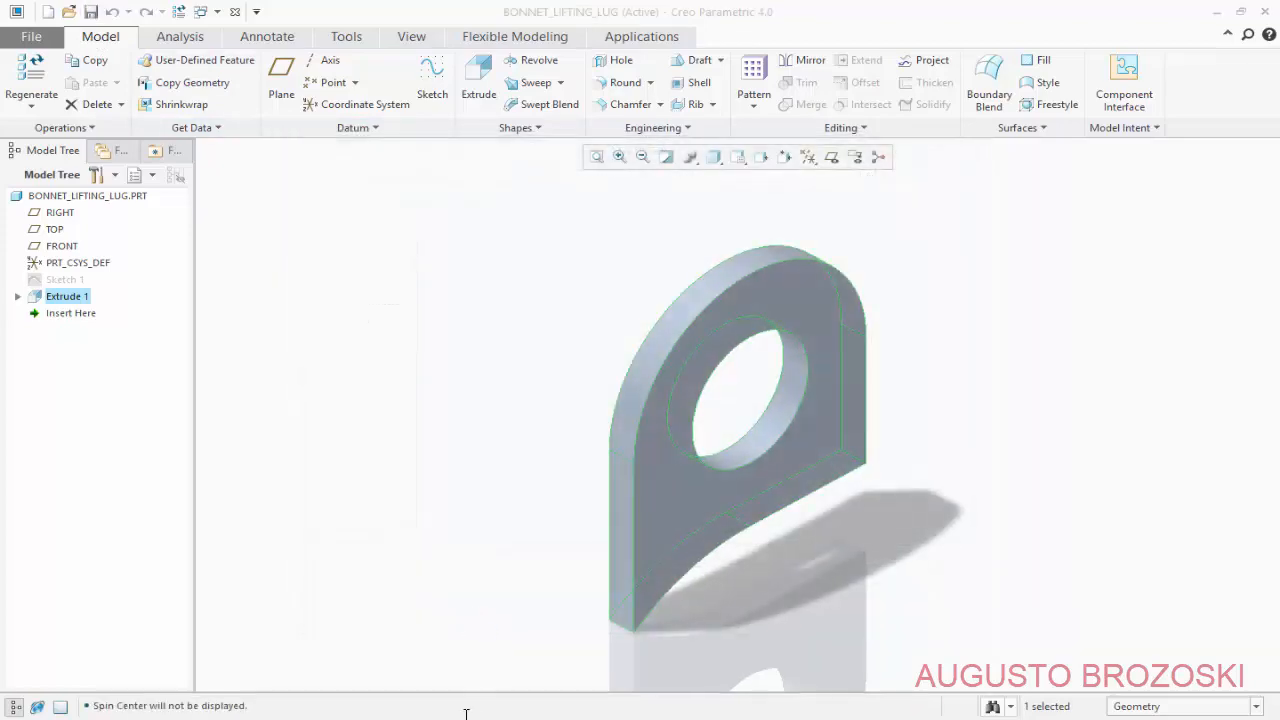
Switch to the bonnet PDF in Acrobat Reader and examine the pass partition view's radii, lengths, widths and thickness.
{"action": "key", "text": "alt+Tab"}
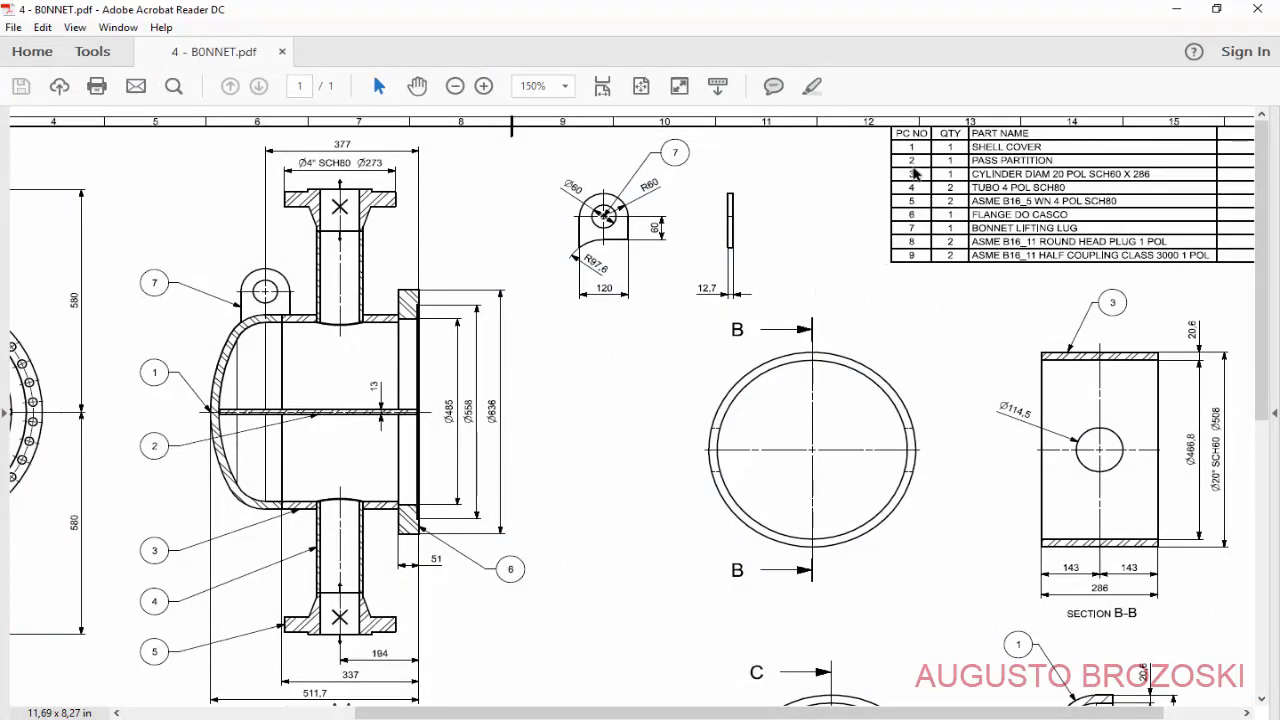
{"action": "scroll", "coordinate": [526, 480], "scroll_direction": "down", "scroll_amount": 10}
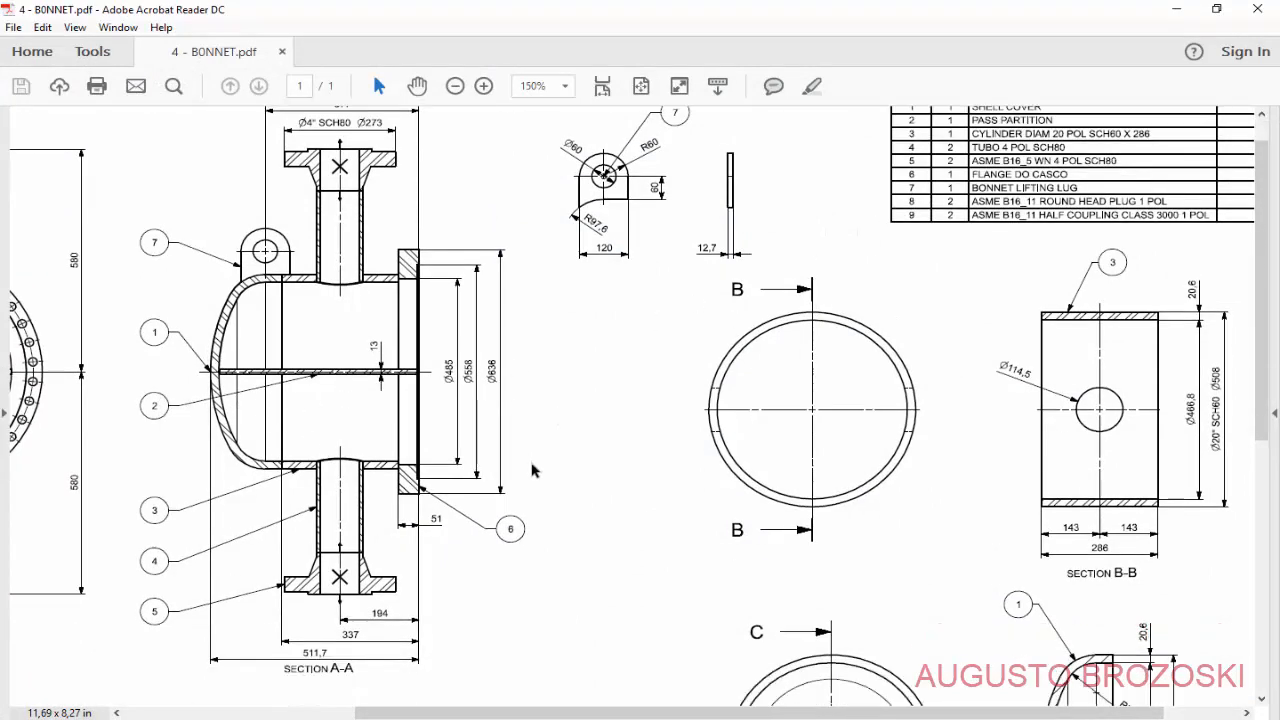
{"action": "left_click_drag", "start_coordinate": [557, 718], "coordinate": [329, 718]}
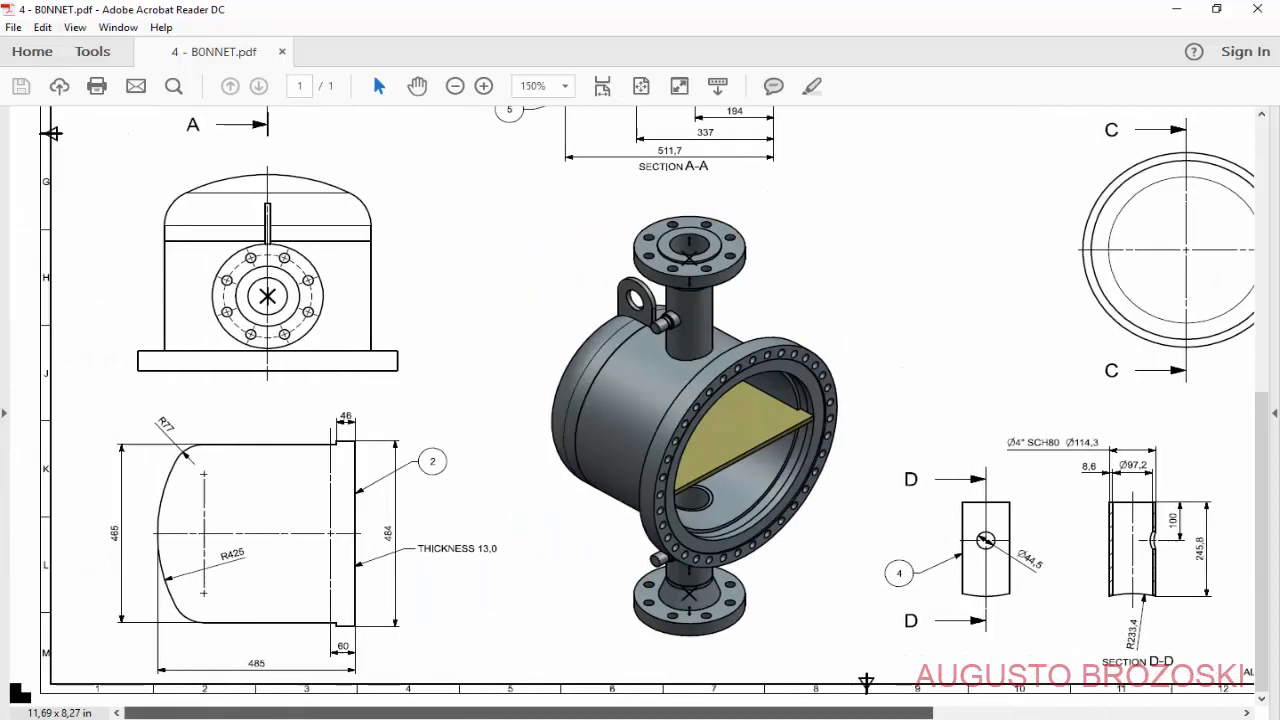
{"action": "left_click", "coordinate": [484, 86]}
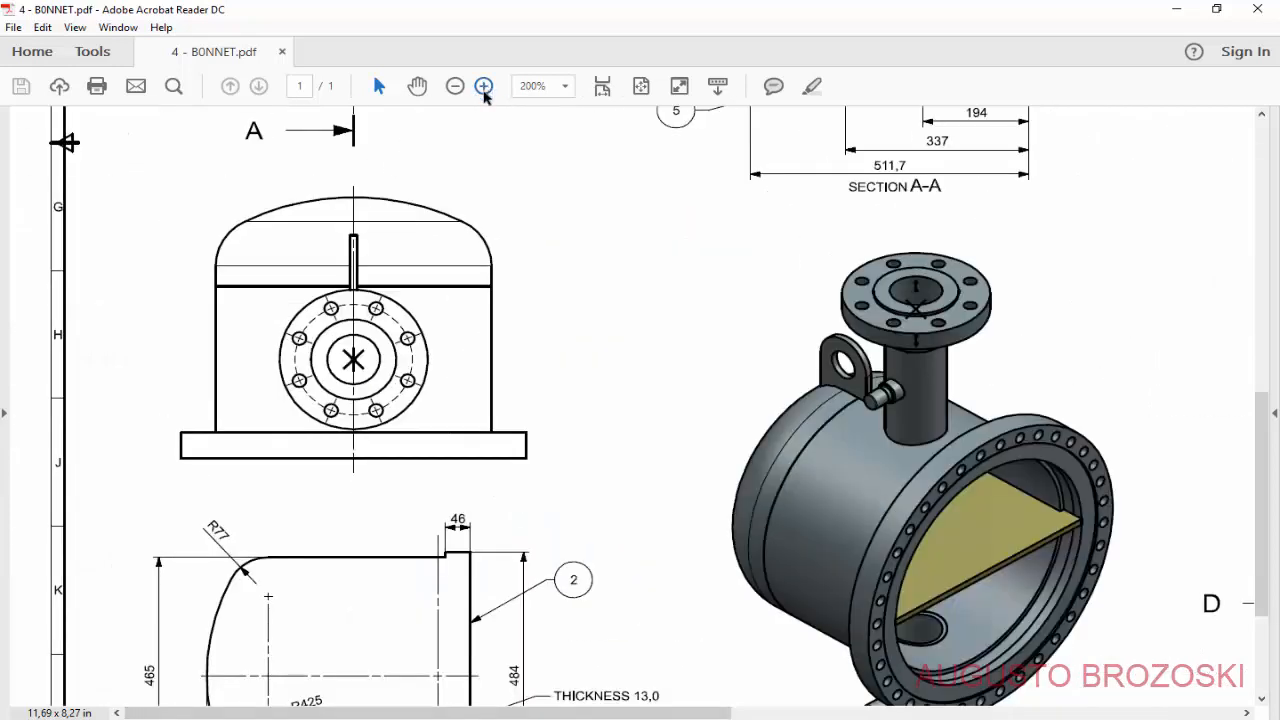
{"action": "scroll", "coordinate": [440, 397], "scroll_direction": "down", "scroll_amount": 4}
{"action": "left_click", "coordinate": [484, 86]}
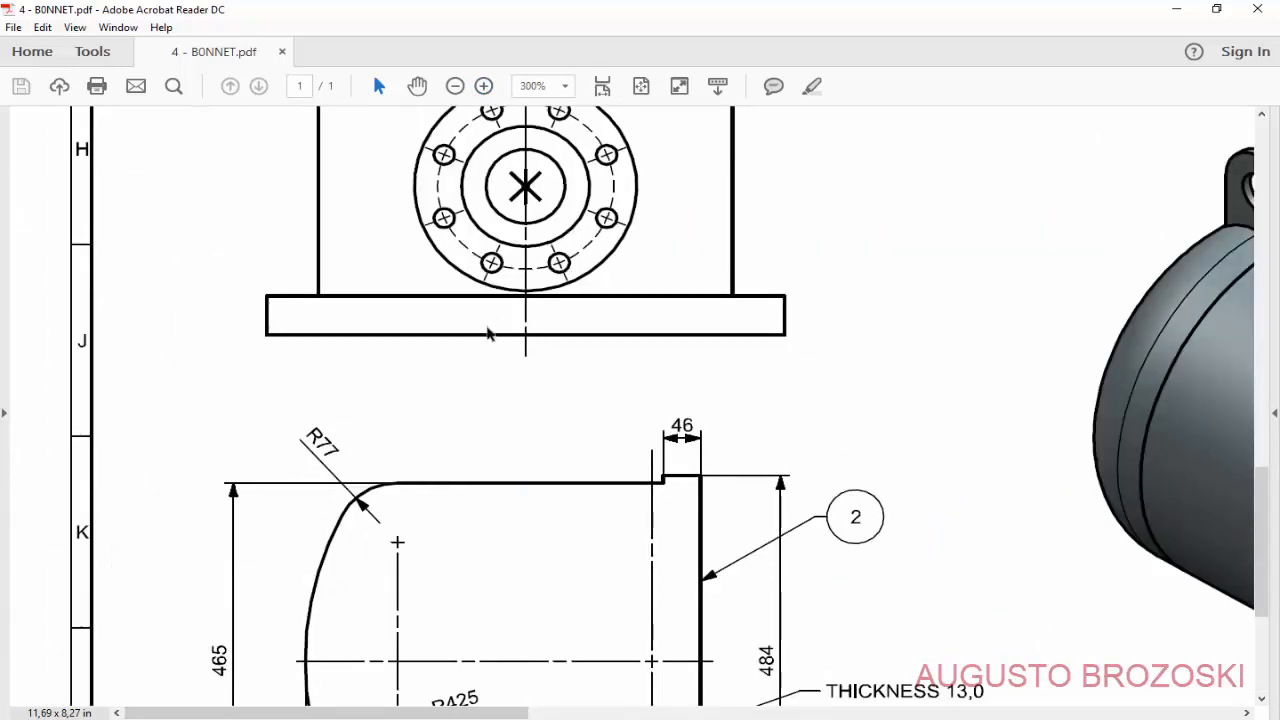
{"action": "scroll", "coordinate": [486, 357], "scroll_direction": "down", "scroll_amount": 4}
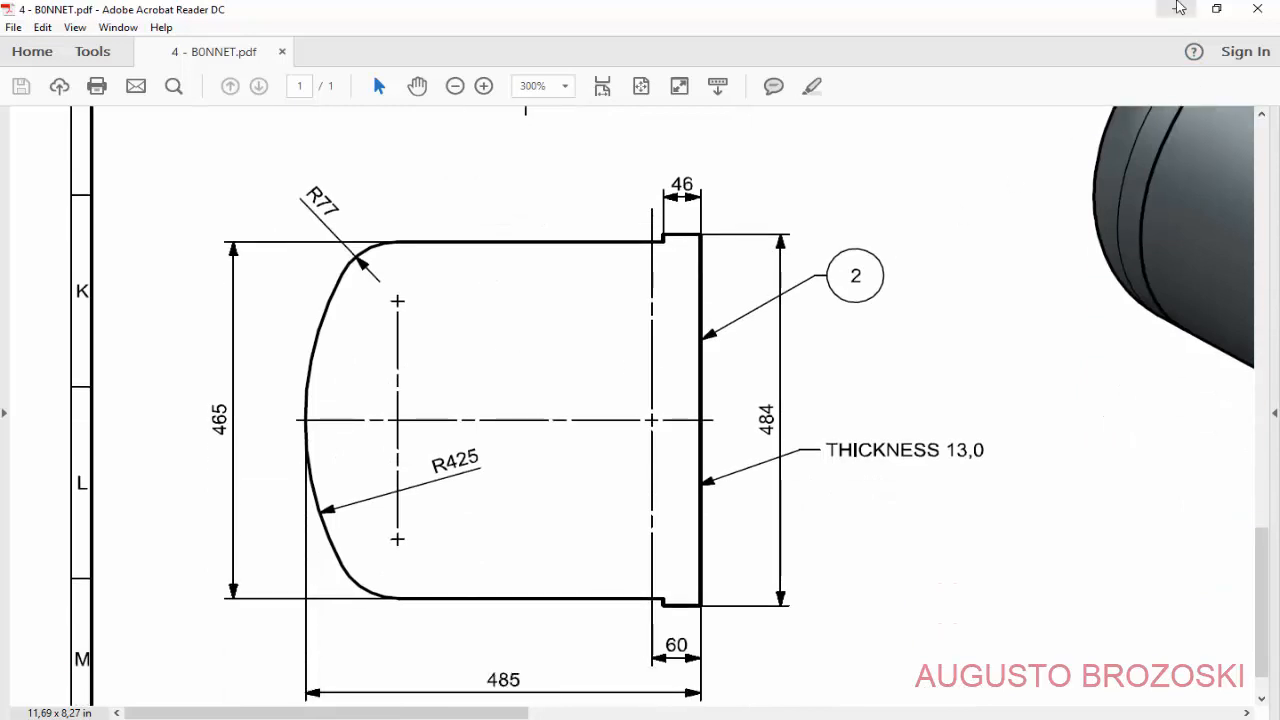
{"action": "left_click", "coordinate": [1177, 9]}
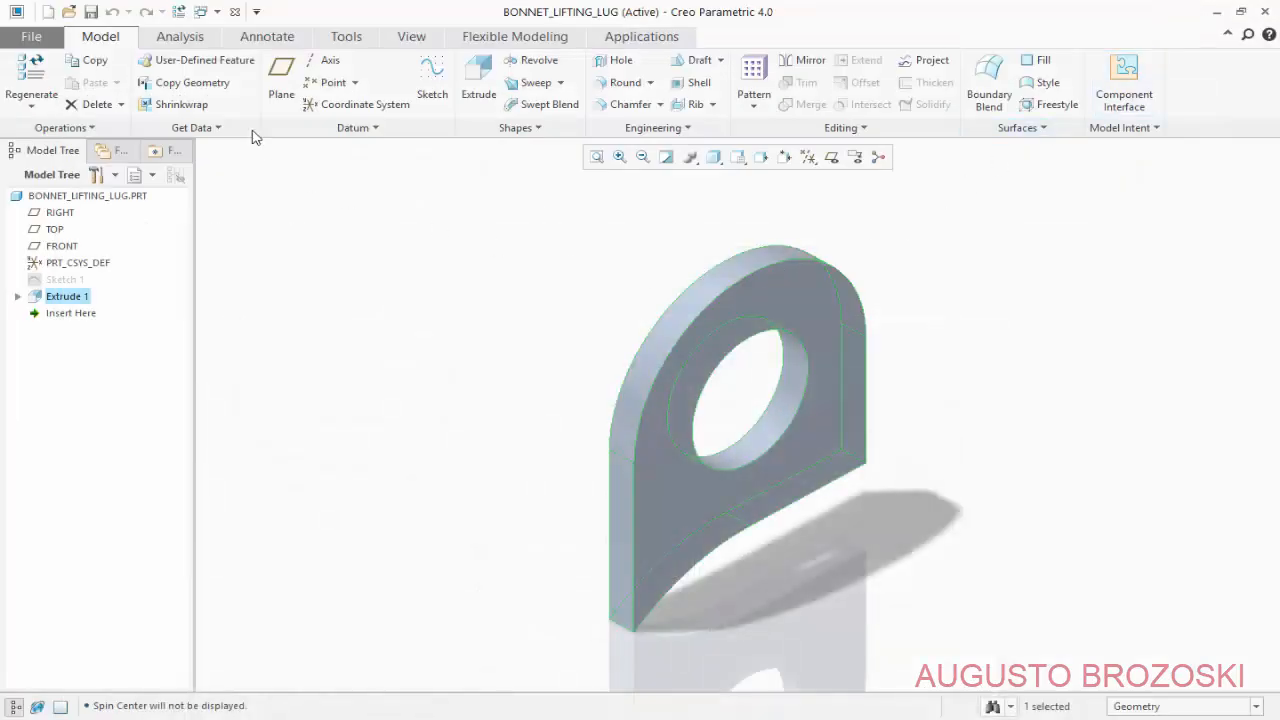
Create a new solid part named PASS_PARTITION using the mmns_part_solid template instead of the default template.
{"action": "left_click", "coordinate": [47, 12]}
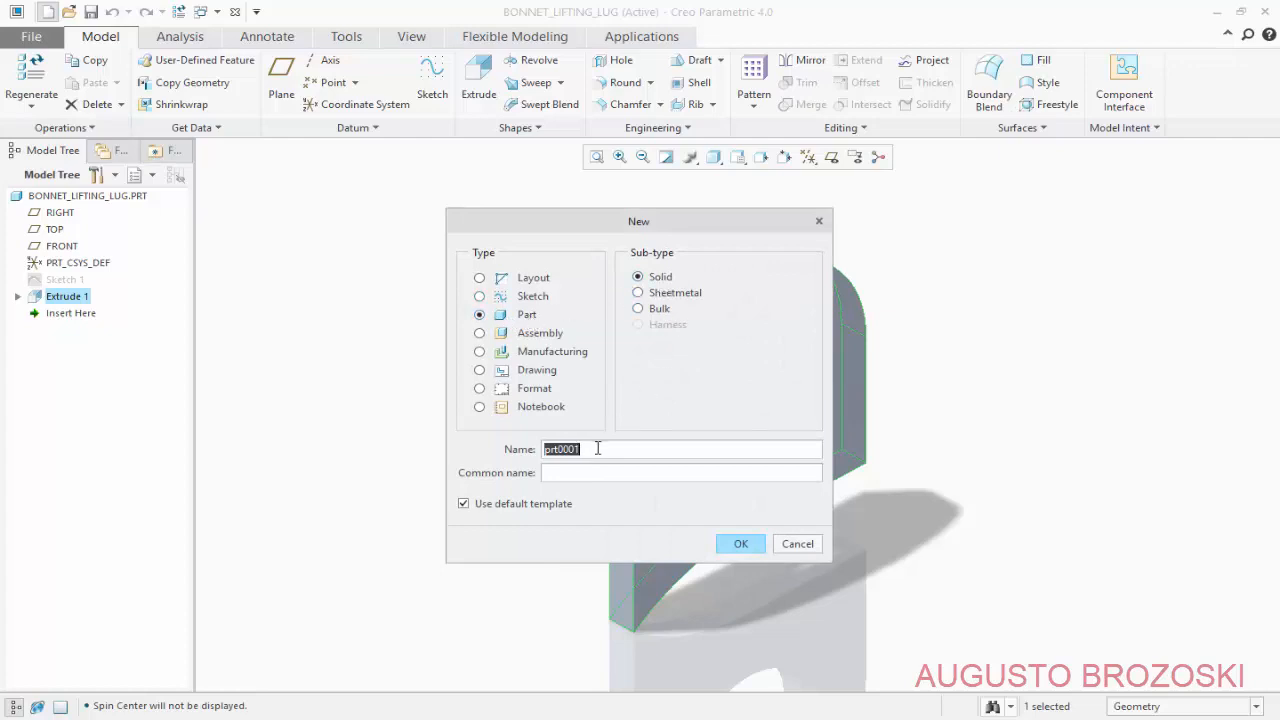
{"action": "type", "text": "PASS_PARTITION"}
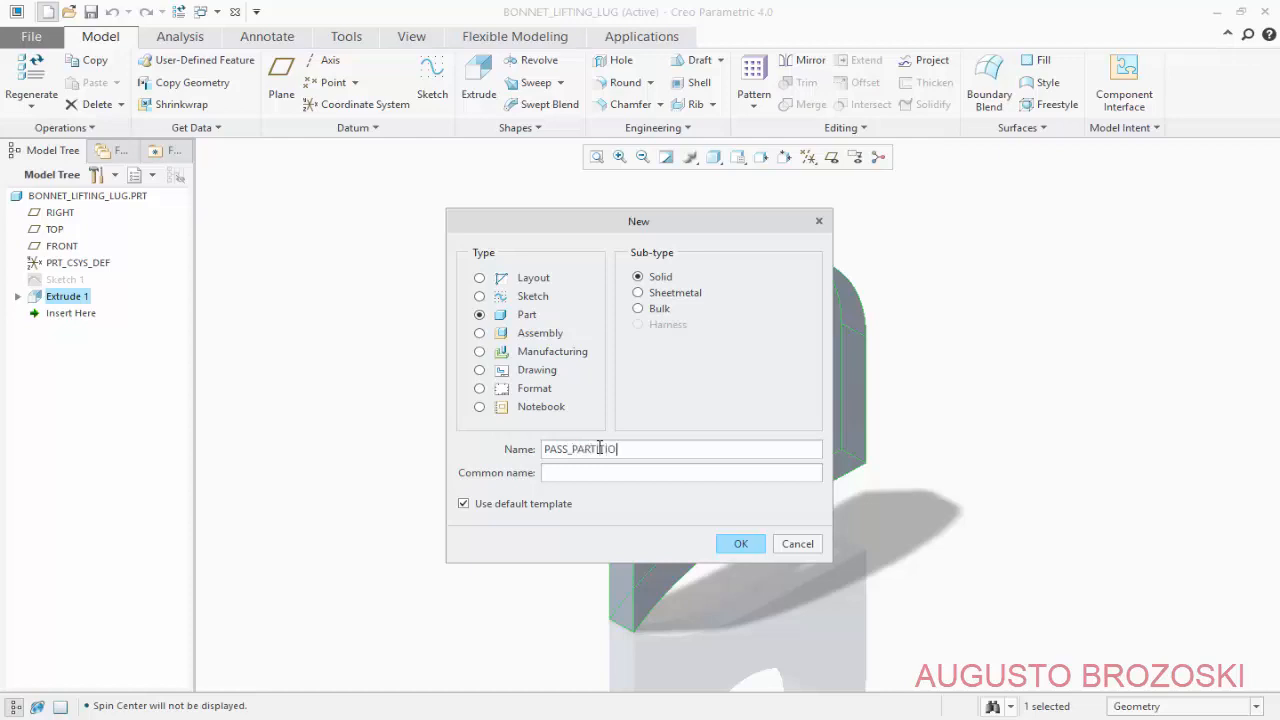
{"action": "left_click", "coordinate": [538, 505]}
{"action": "left_click", "coordinate": [750, 548]}
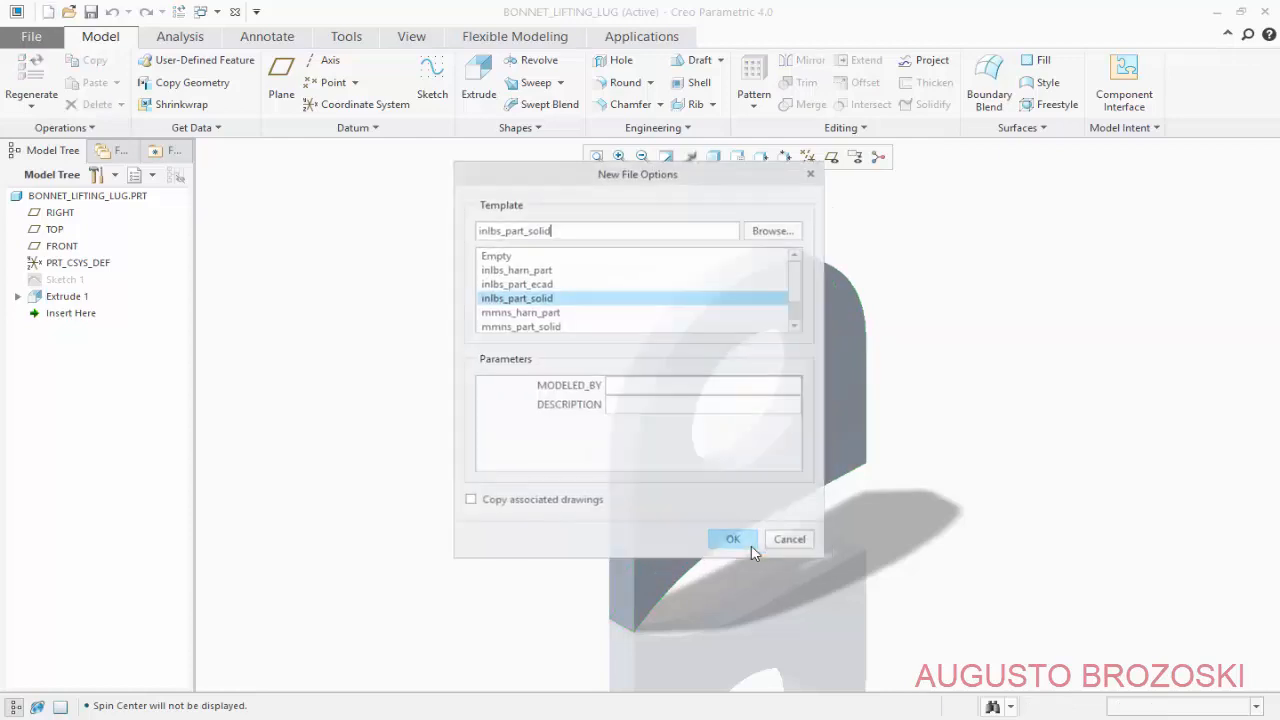
{"action": "left_click", "coordinate": [512, 327]}
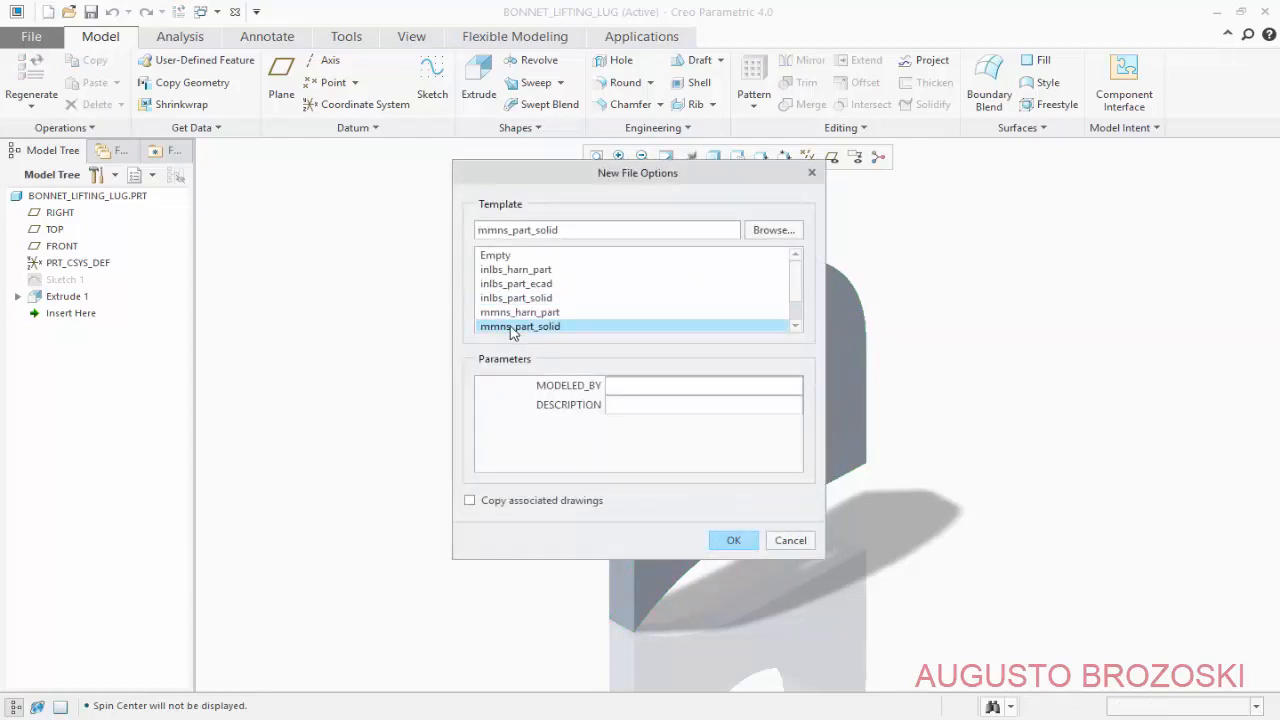
{"action": "left_click", "coordinate": [734, 541]}
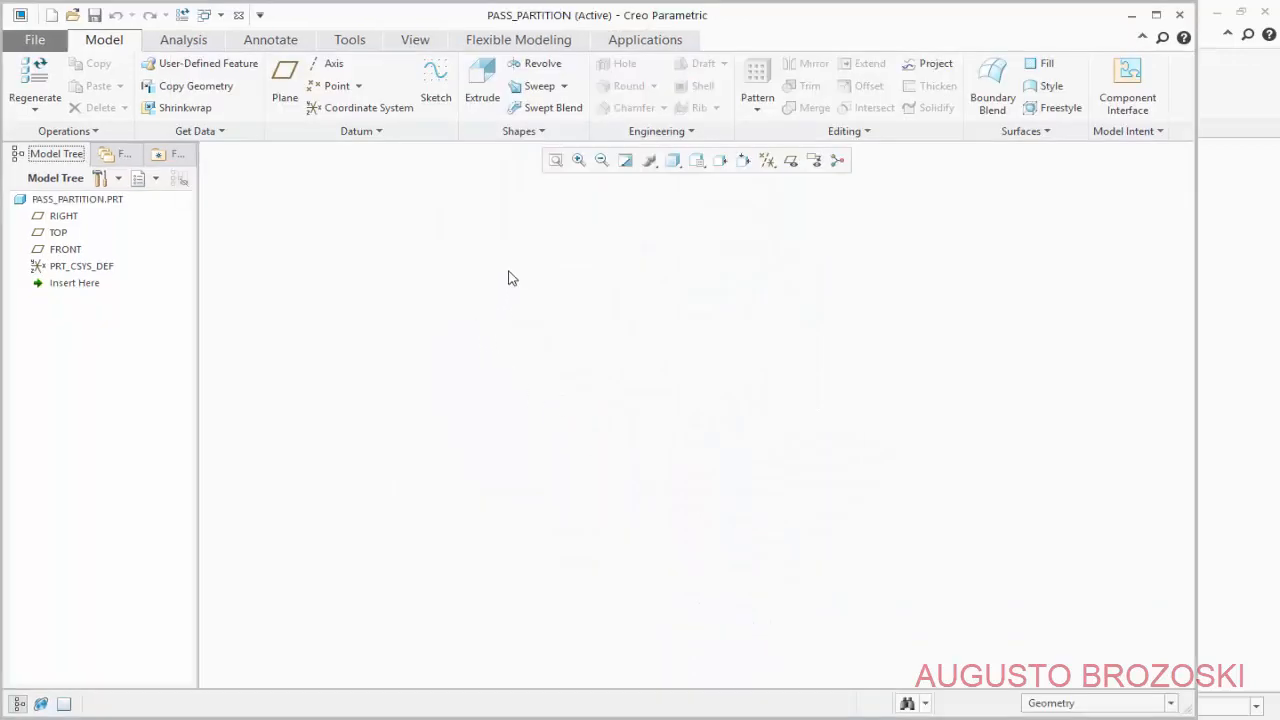
Start a sketch on the TOP datum plane, hide the datum planes and orient the view parallel to the sketch.
{"action": "left_click", "coordinate": [435, 85]}
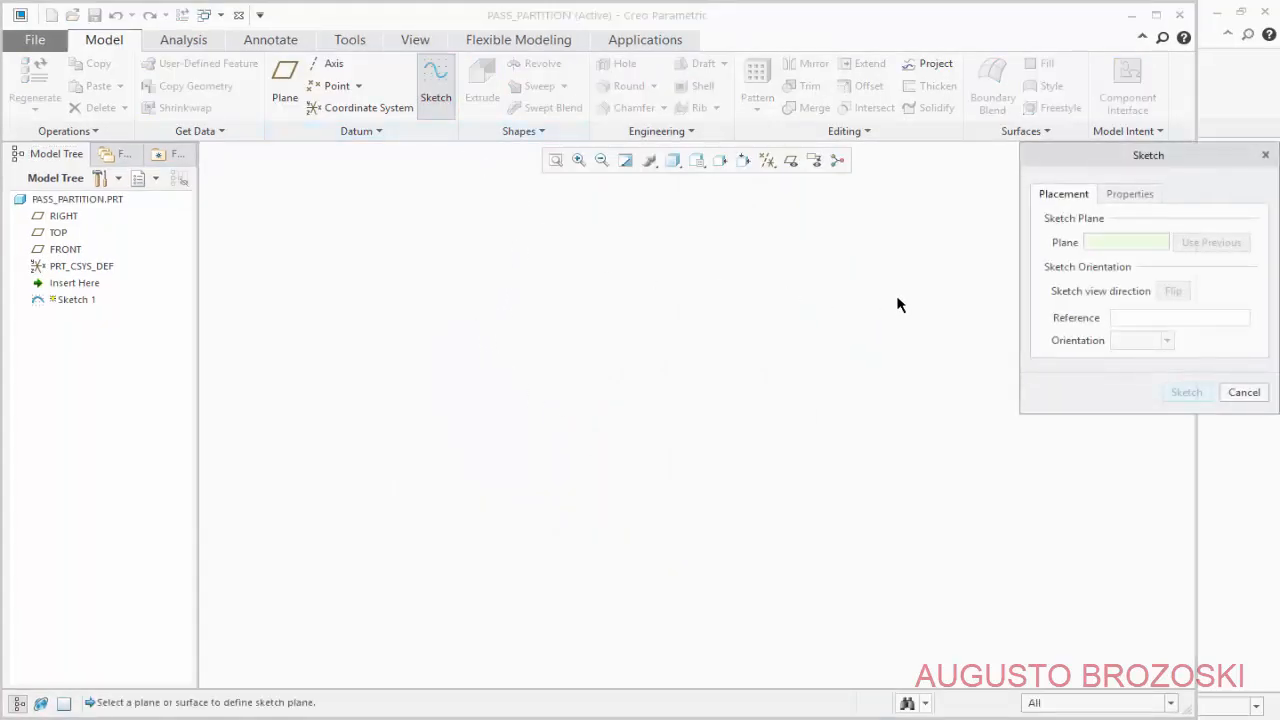
{"action": "left_click", "coordinate": [790, 160]}
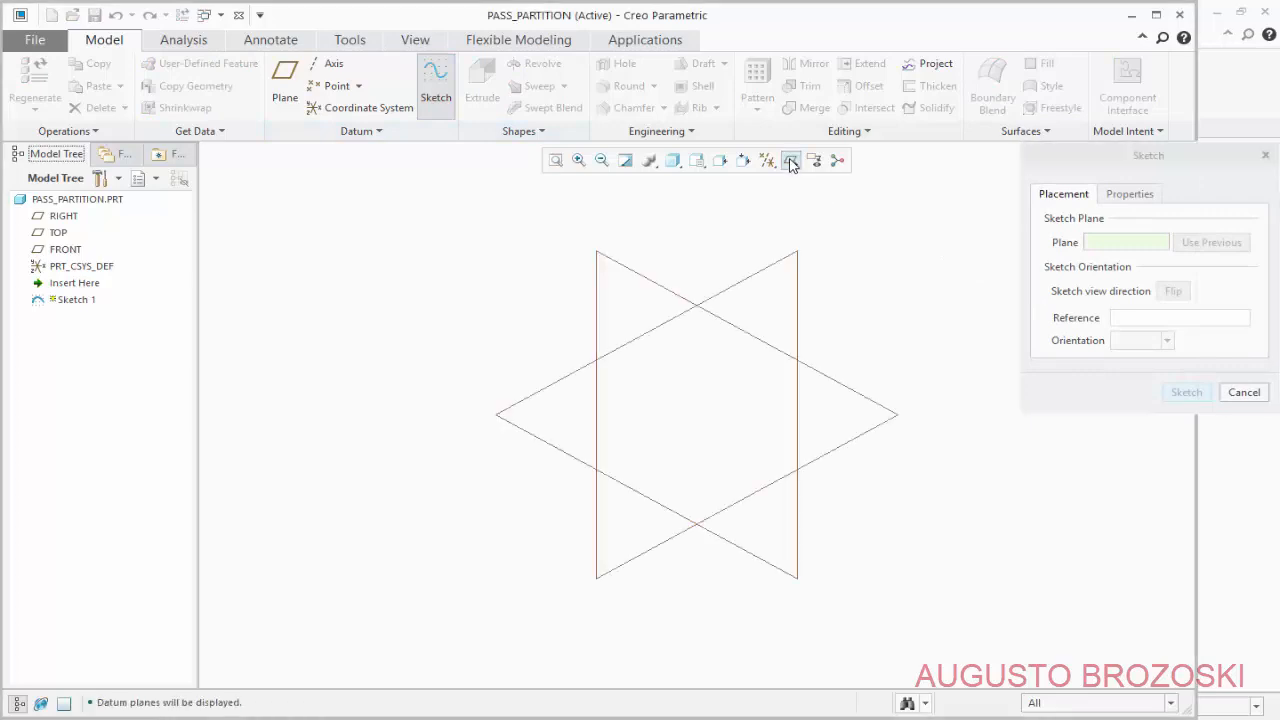
{"action": "left_click", "coordinate": [857, 398]}
{"action": "left_click", "coordinate": [1190, 395]}
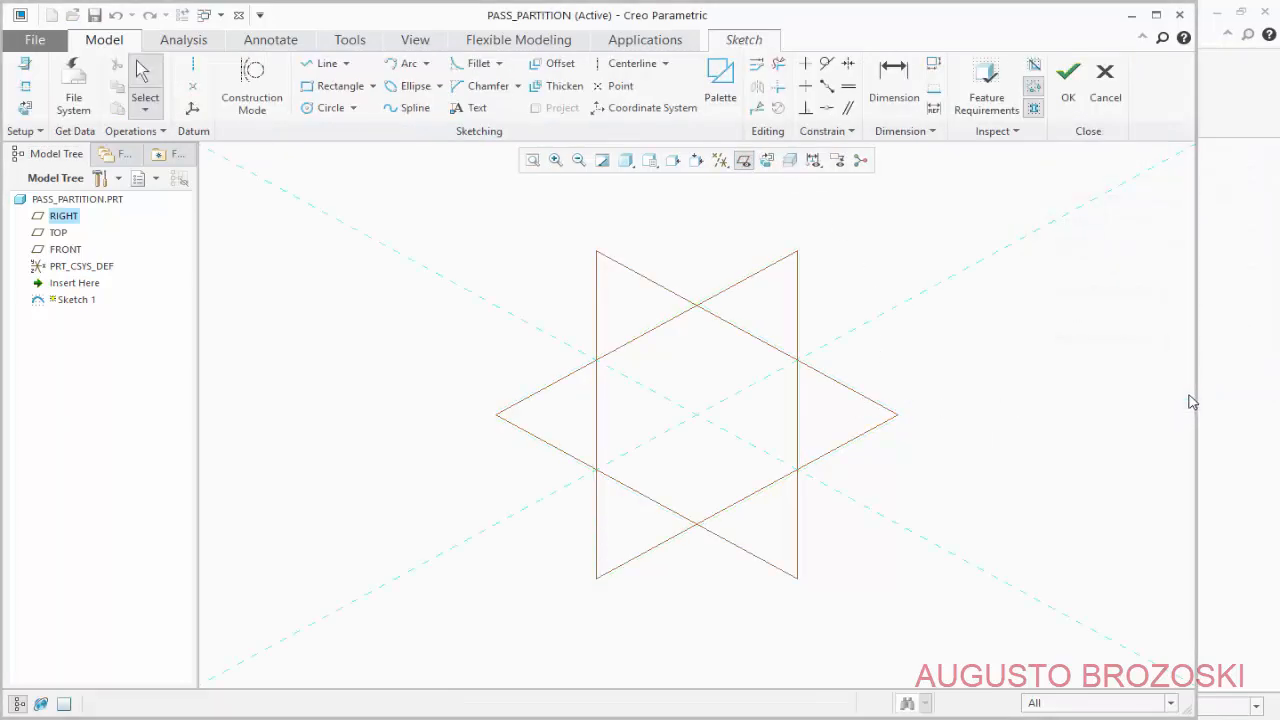
{"action": "left_click", "coordinate": [1155, 17]}
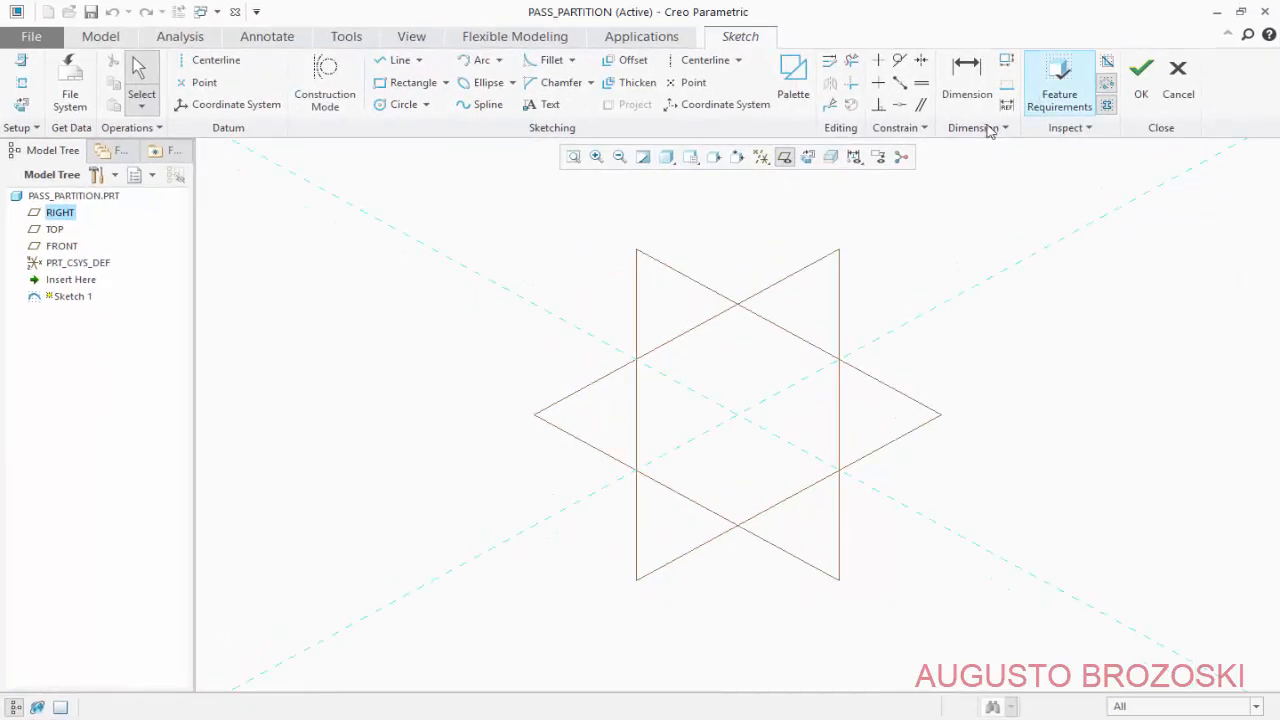
{"action": "left_click", "coordinate": [785, 158]}
{"action": "left_click", "coordinate": [808, 158]}
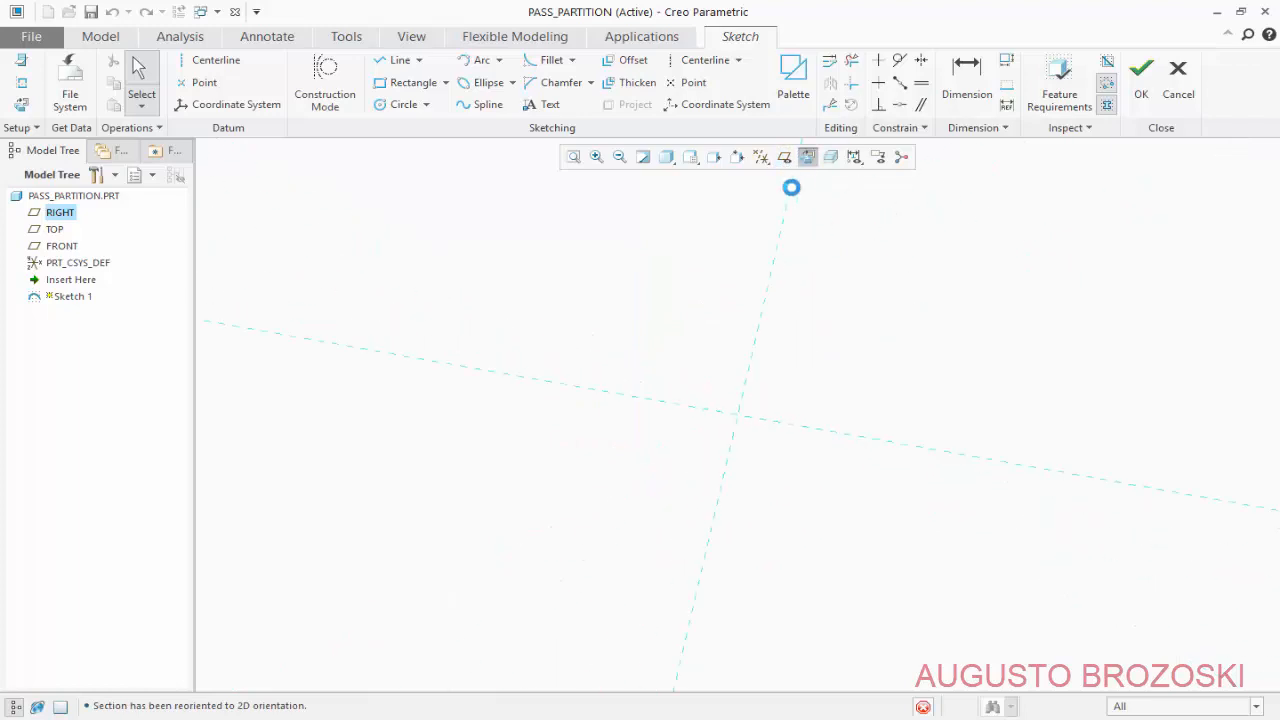
Sketch the wider end of the profile along the vertical reference, about 435 mm tall and 44 mm wide, with a short vertical step at its lower corner.
{"action": "left_click", "coordinate": [398, 60]}
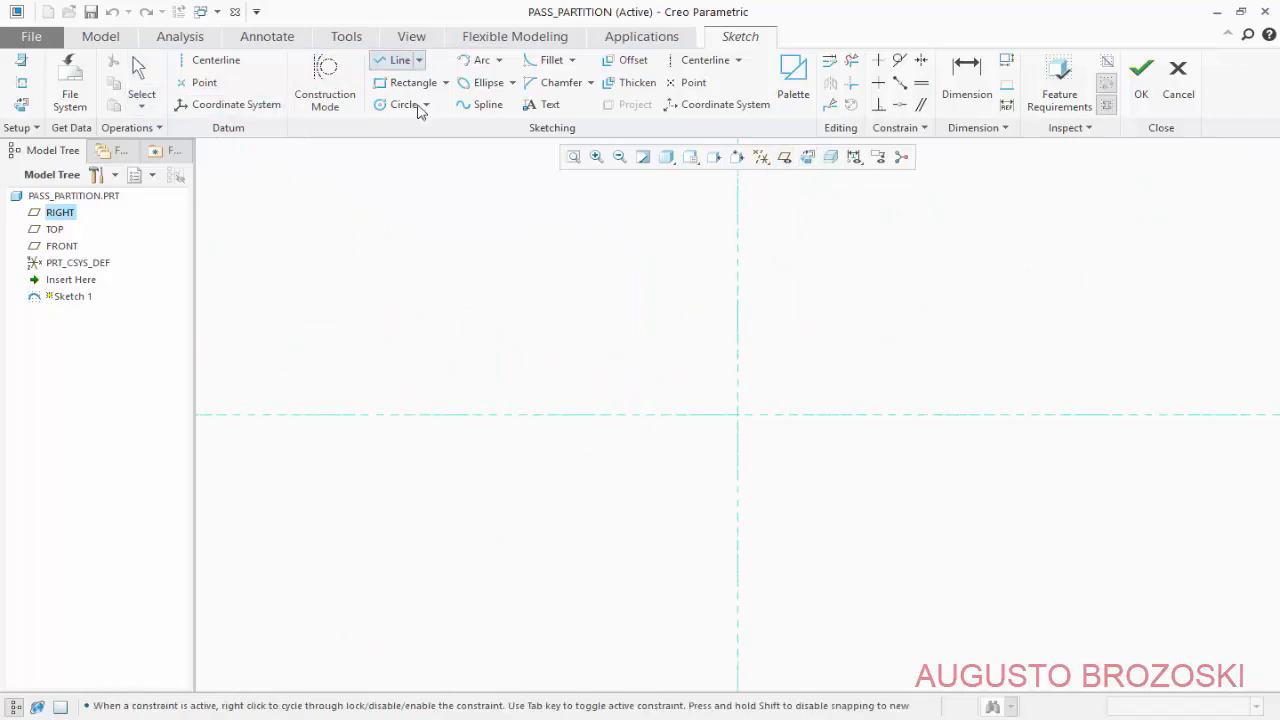
{"action": "left_click", "coordinate": [697, 221]}
{"action": "left_click", "coordinate": [737, 222]}
{"action": "left_click", "coordinate": [739, 605]}
{"action": "left_click", "coordinate": [698, 601]}
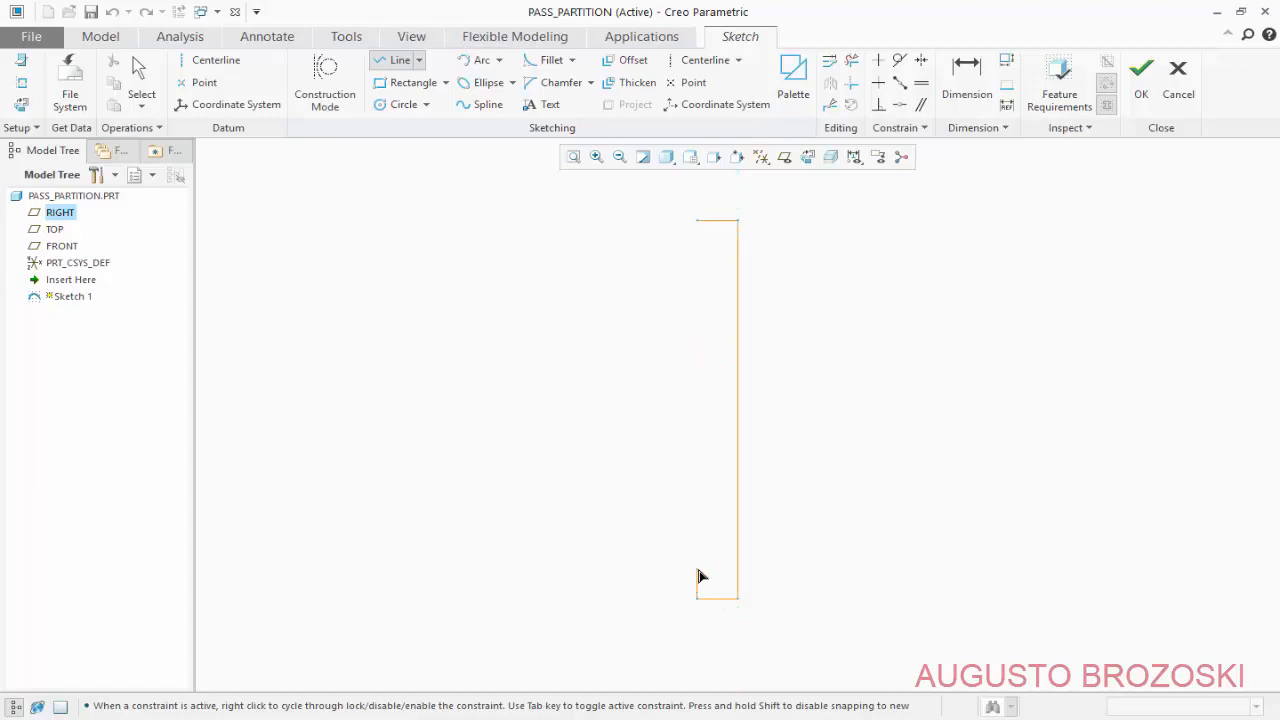
{"action": "left_click", "coordinate": [697, 568]}
{"action": "middle_click", "coordinate": [668, 499]}
Add the matching upper step and a horizontal line about 381 mm long from each step, extending away from the wider end.
{"action": "left_click", "coordinate": [697, 224]}
{"action": "left_click", "coordinate": [700, 255]}
{"action": "left_click", "coordinate": [345, 248]}
{"action": "middle_click", "coordinate": [455, 383]}
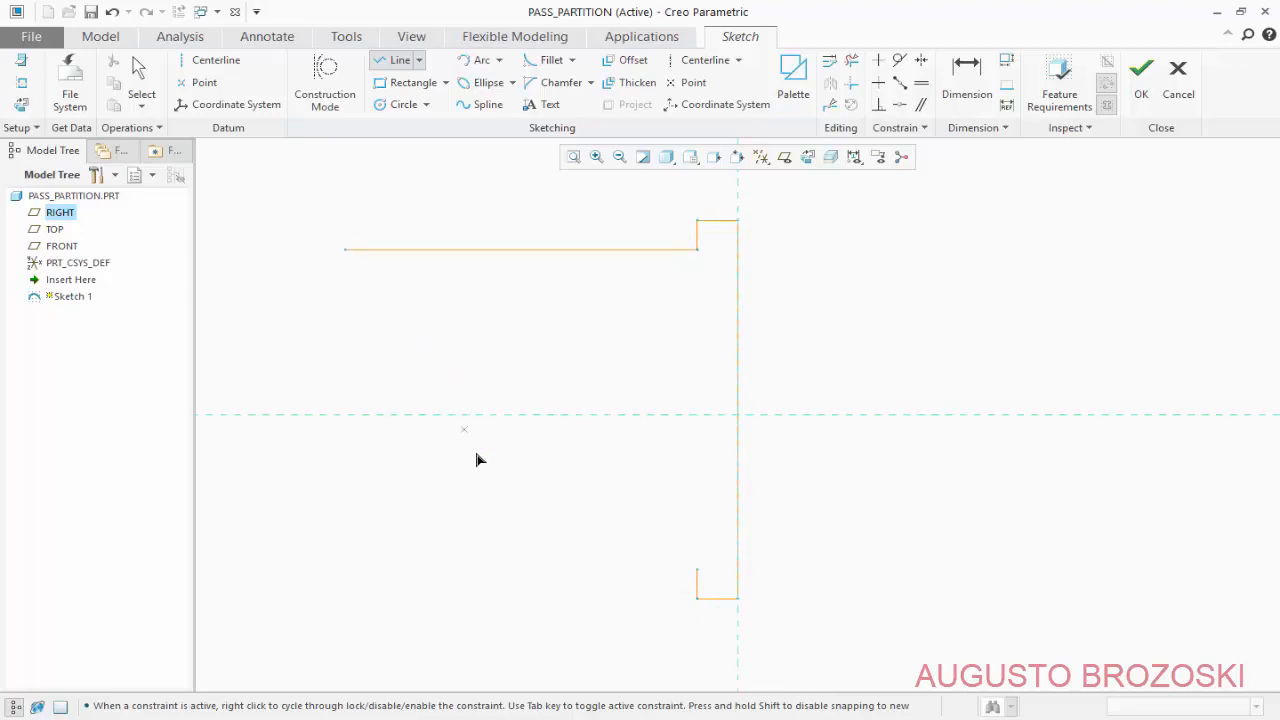
{"action": "left_click", "coordinate": [697, 570]}
{"action": "left_click", "coordinate": [345, 569]}
{"action": "middle_click", "coordinate": [448, 482]}
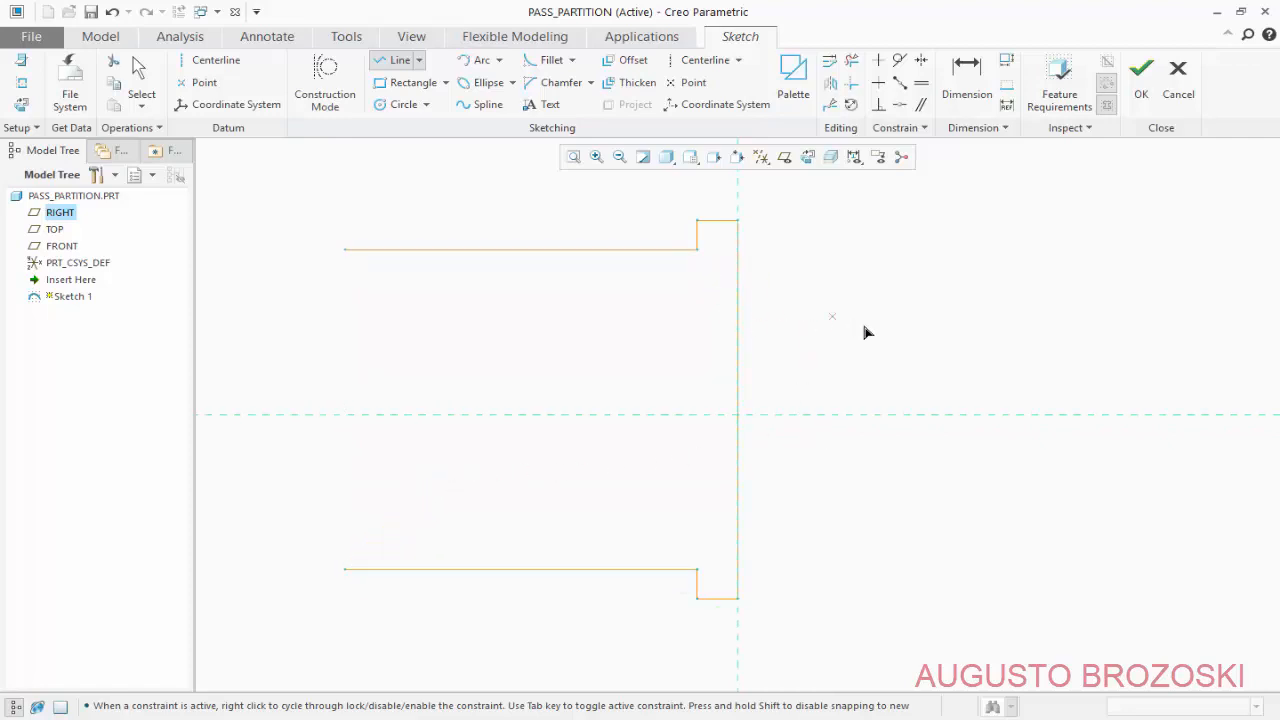
{"action": "key", "text": "ctrl+a"}
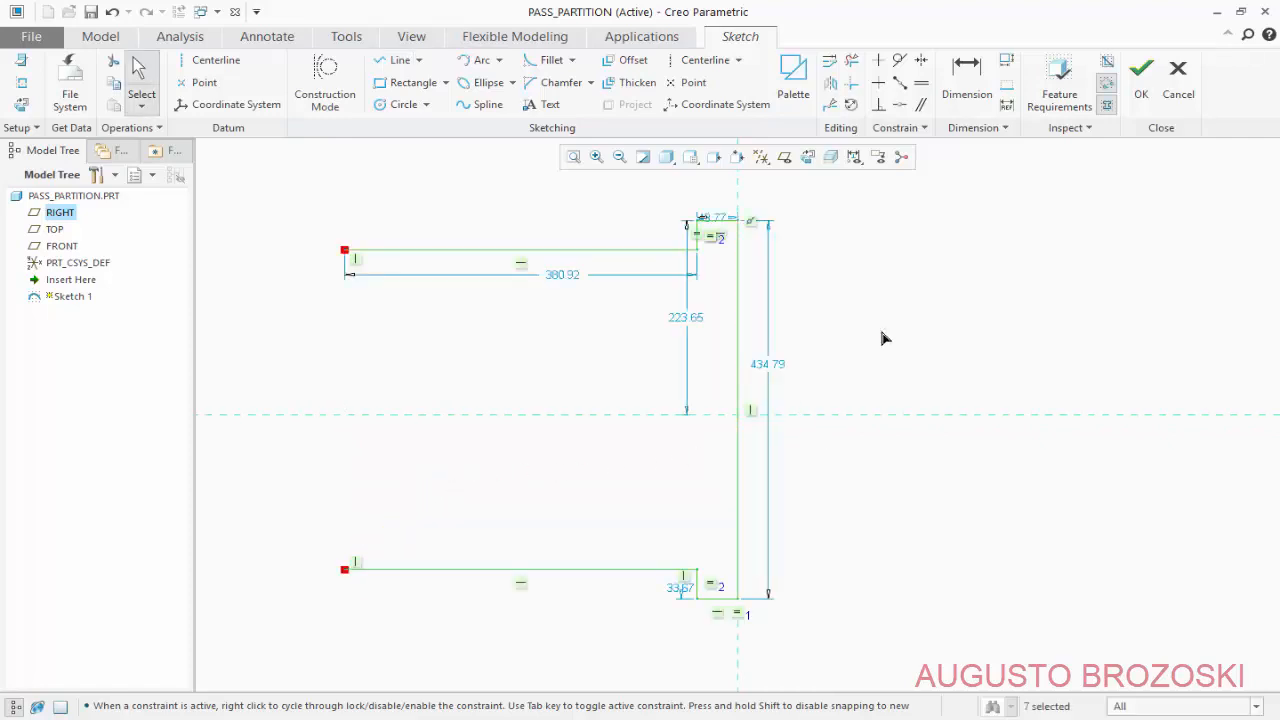
Set the full height of the profile's wider end to 484 mm.
{"action": "double_click", "coordinate": [770, 365]}
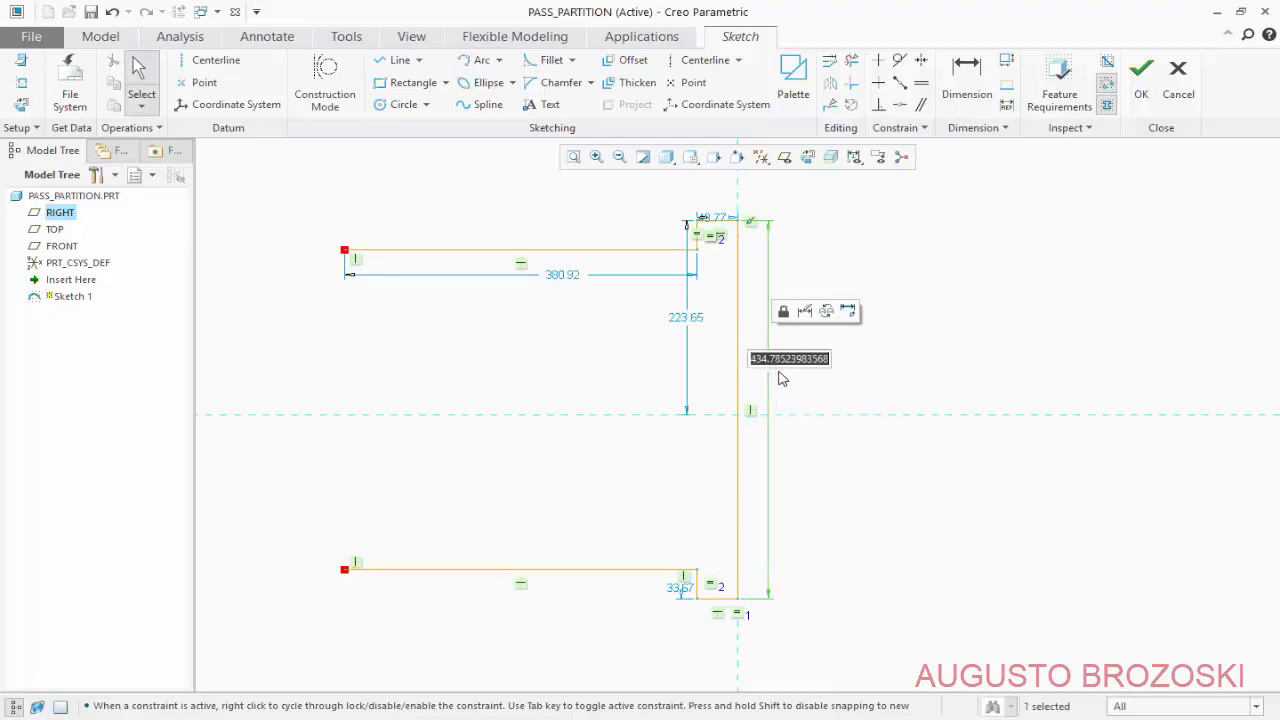
{"action": "type", "text": "484"}
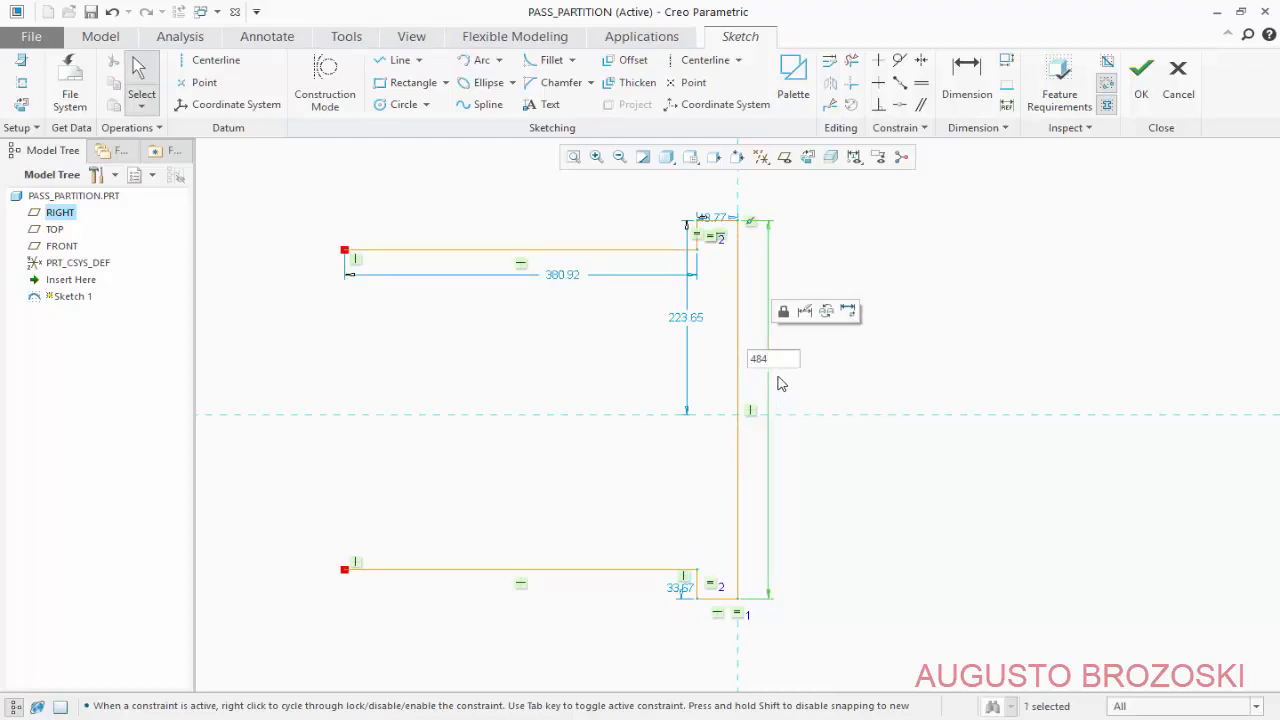
{"action": "key", "text": "Return"}
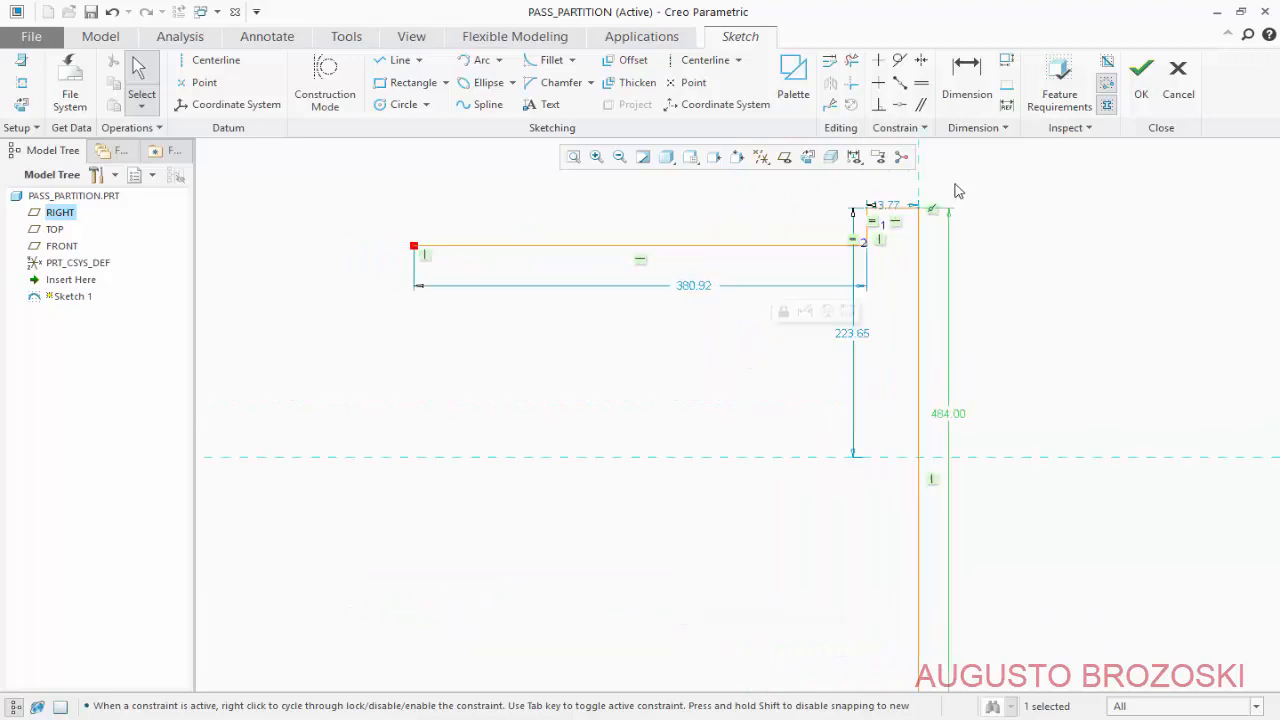
Check the wider end's width in the bonnet PDF in Acrobat Reader, return to Creo and set that width to 46 mm.
{"action": "scroll", "coordinate": [891, 183], "scroll_direction": "up", "scroll_amount": 8}
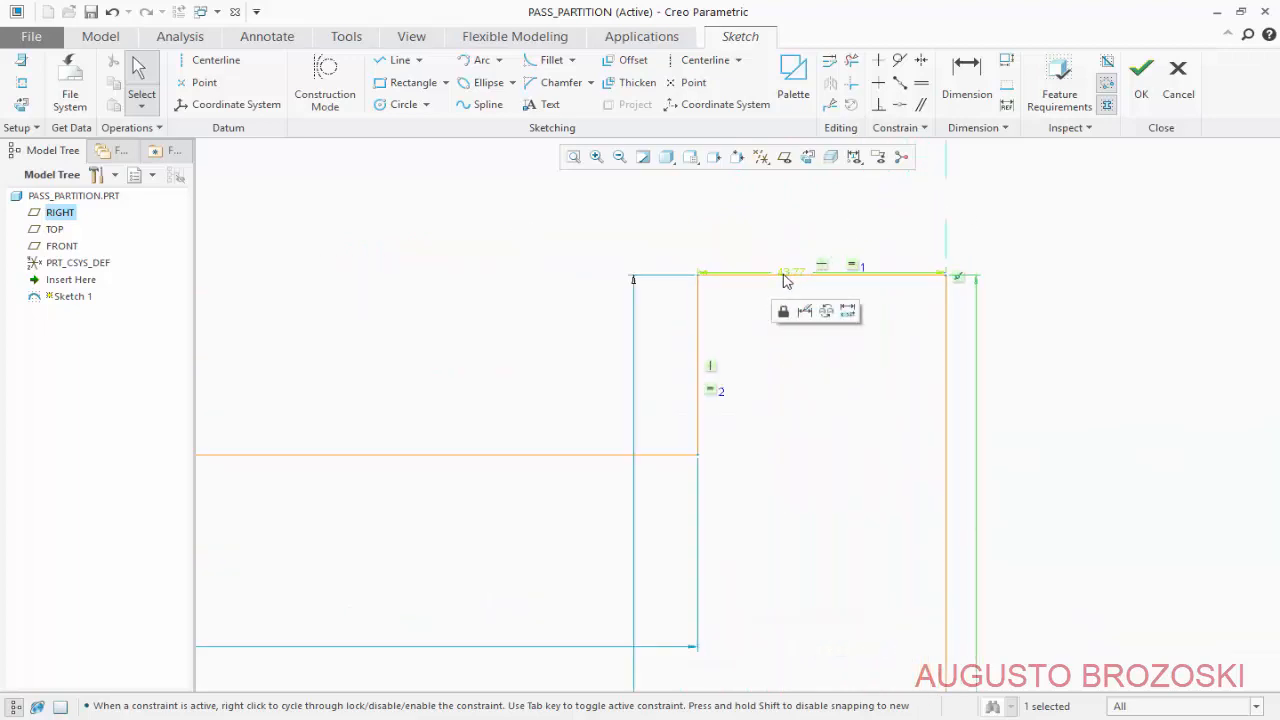
{"action": "left_click_drag", "start_coordinate": [786, 281], "coordinate": [811, 231]}
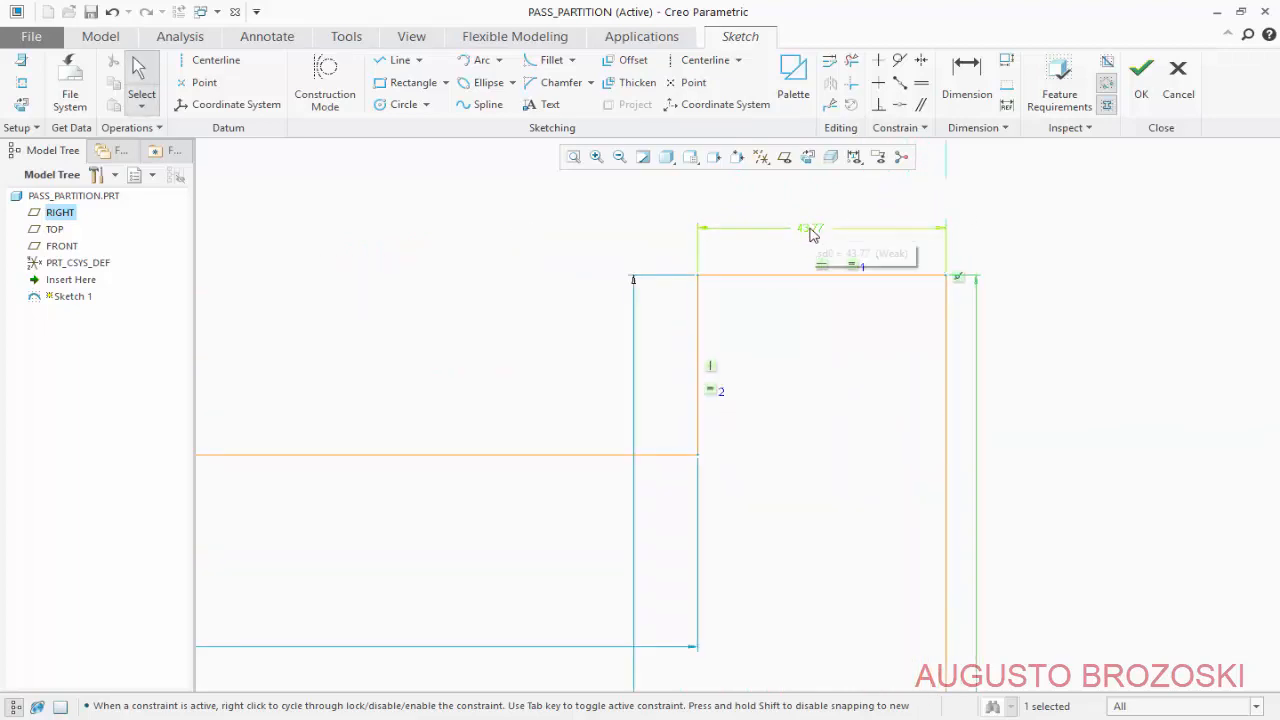
{"action": "double_click", "coordinate": [811, 229]}
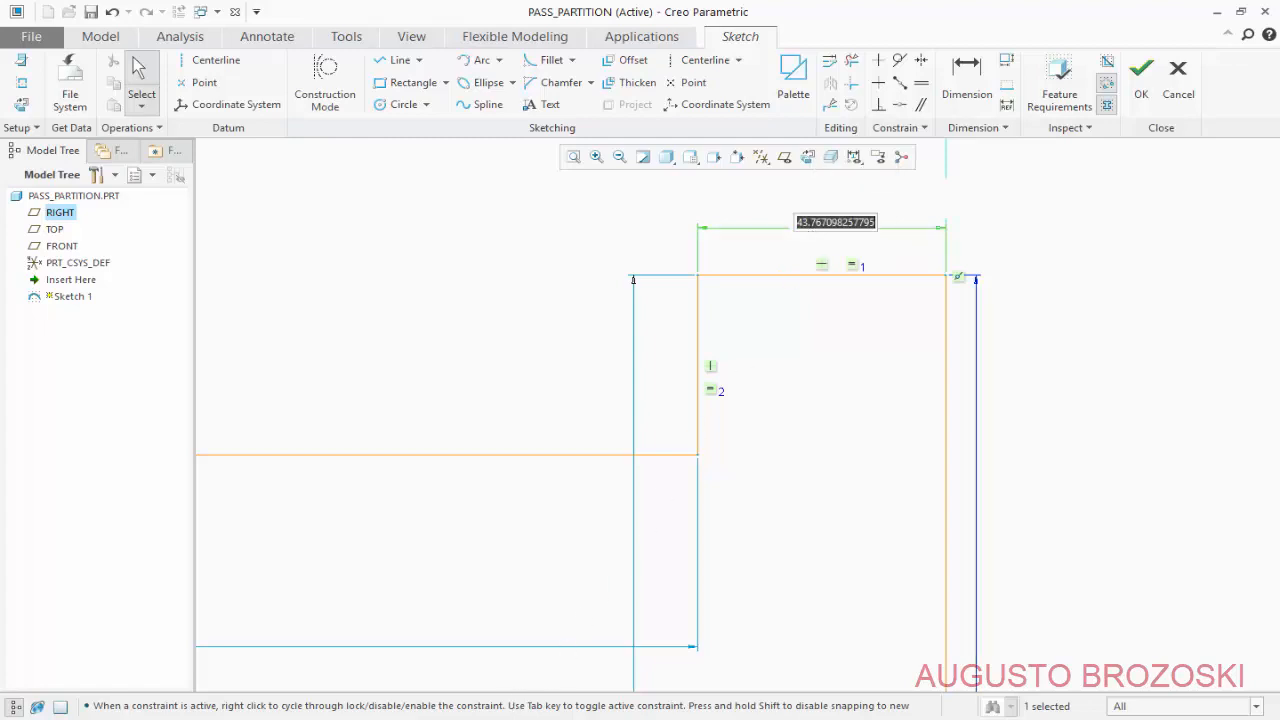
{"action": "key", "text": "alt+Tab"}
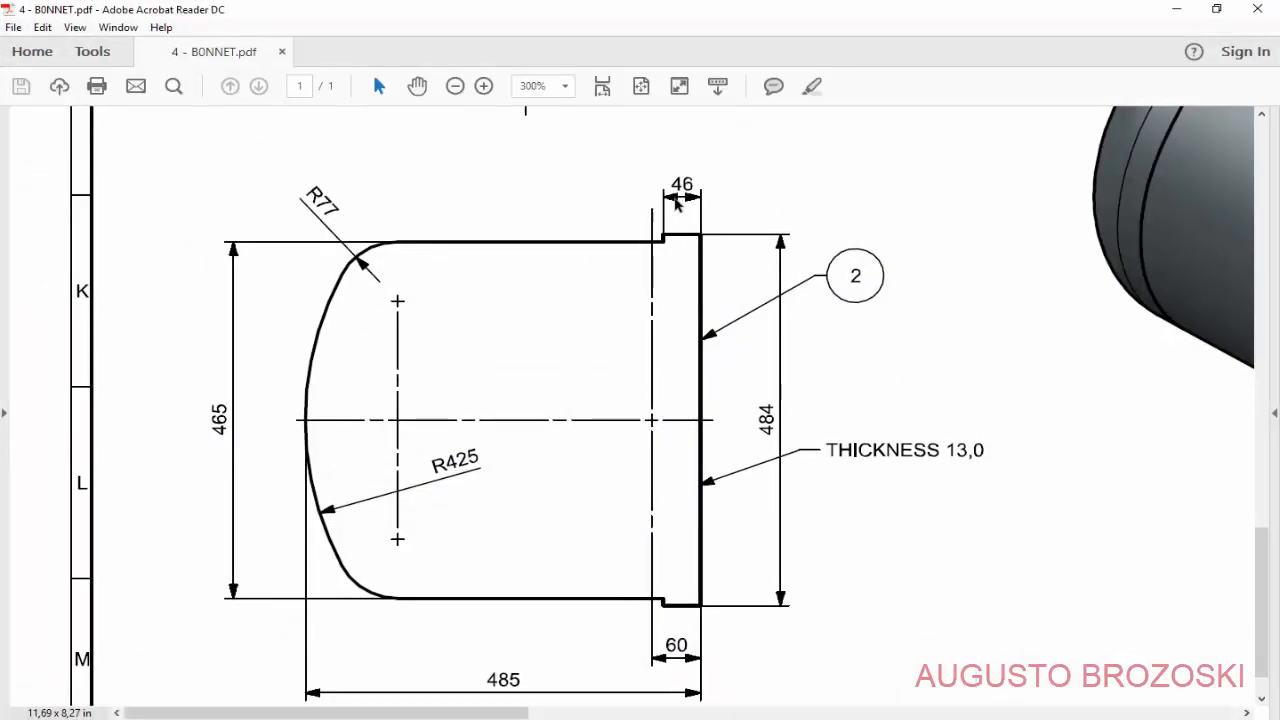
{"action": "left_click", "coordinate": [1176, 10]}
{"action": "type", "text": "46"}
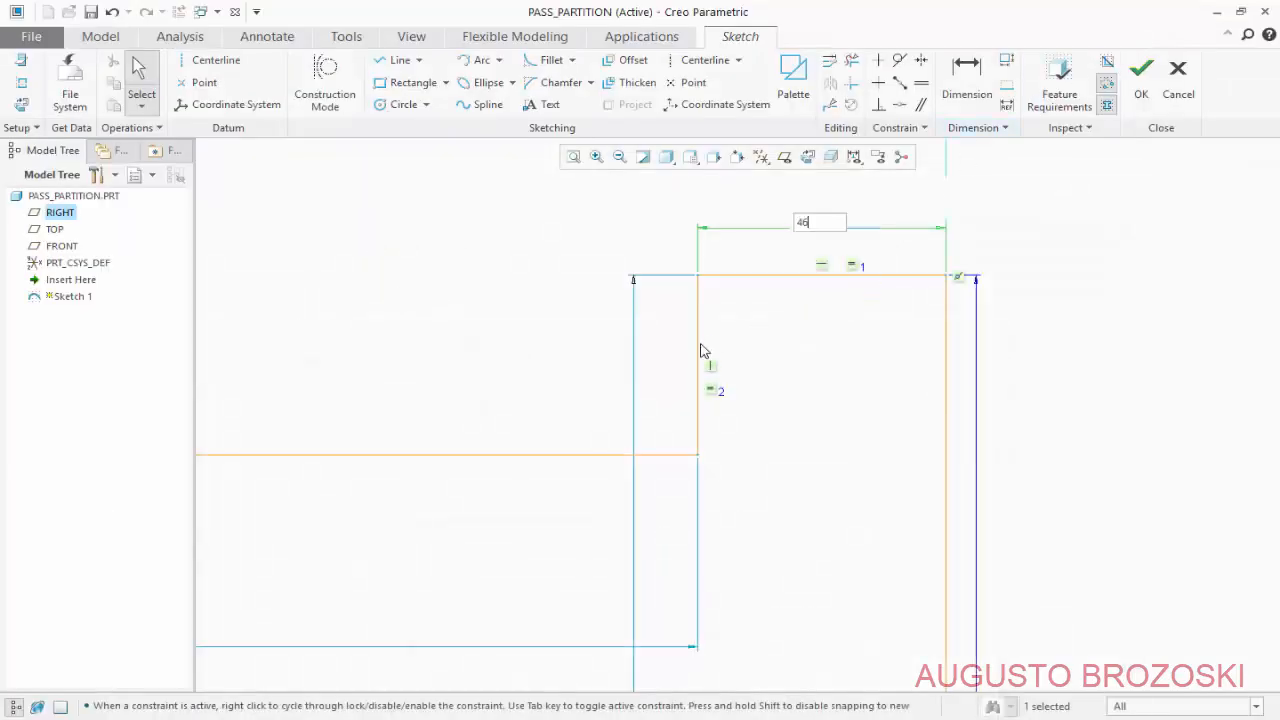
{"action": "key", "text": "Return"}
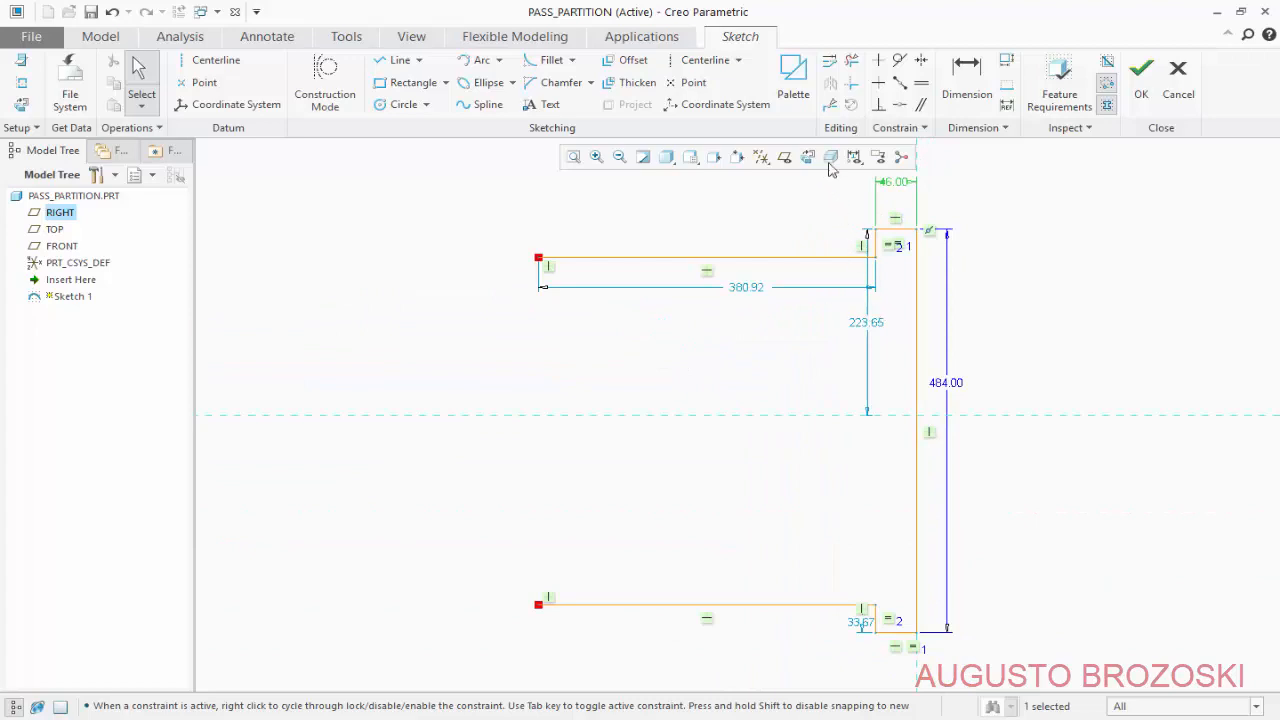
Dimension the distance between the two long horizontal lines and set it to 465 mm.
{"action": "left_click", "coordinate": [966, 78]}
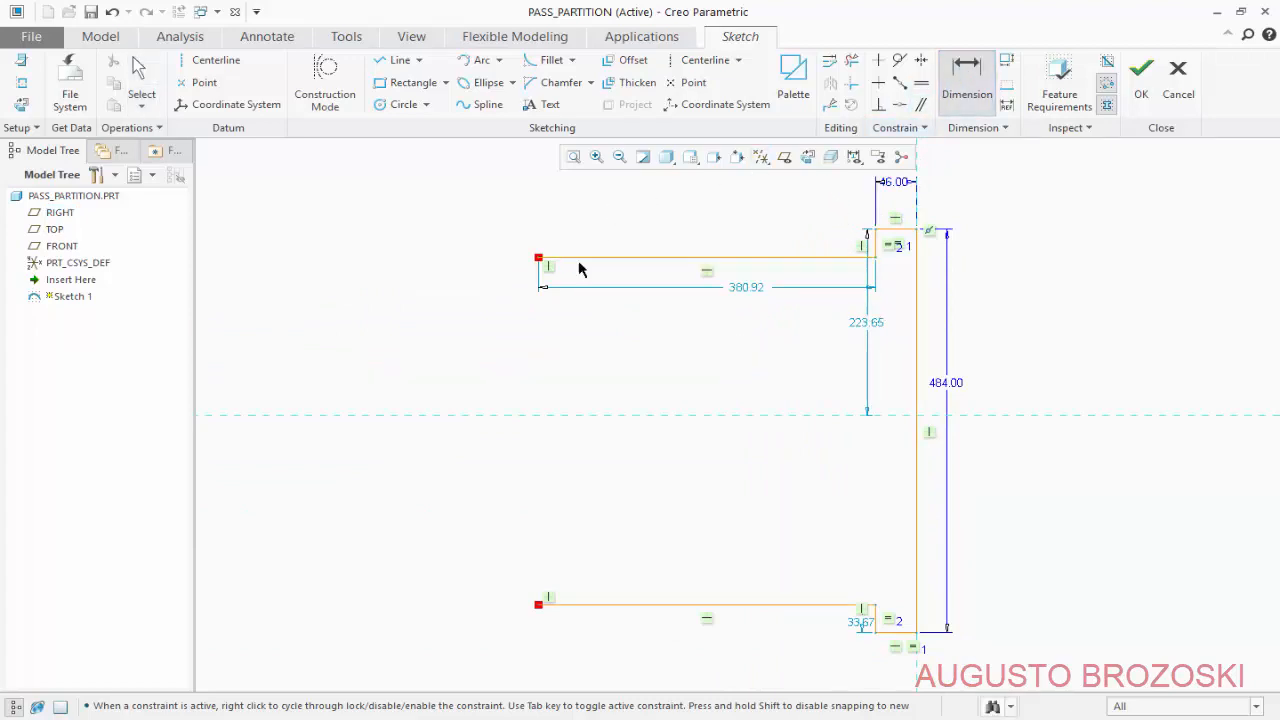
{"action": "left_click", "coordinate": [577, 603]}
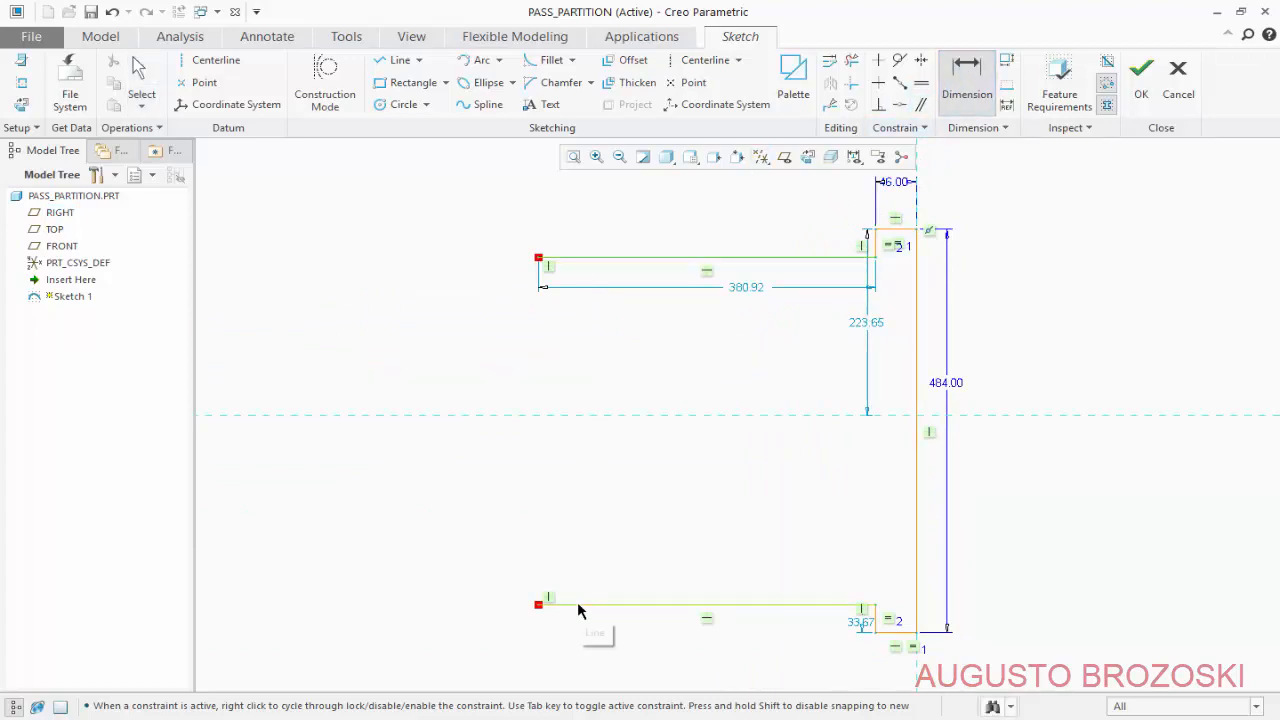
{"action": "middle_click", "coordinate": [406, 463]}
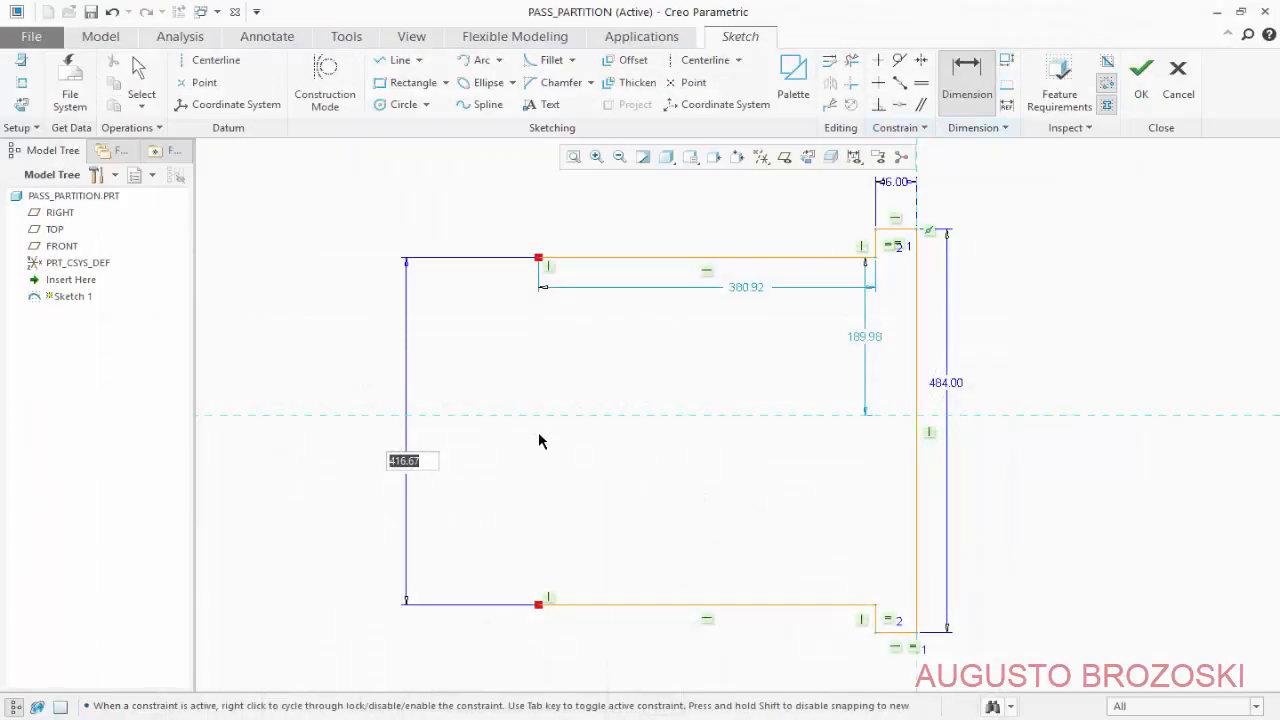
{"action": "type", "text": "465"}
{"action": "key", "text": "Return"}
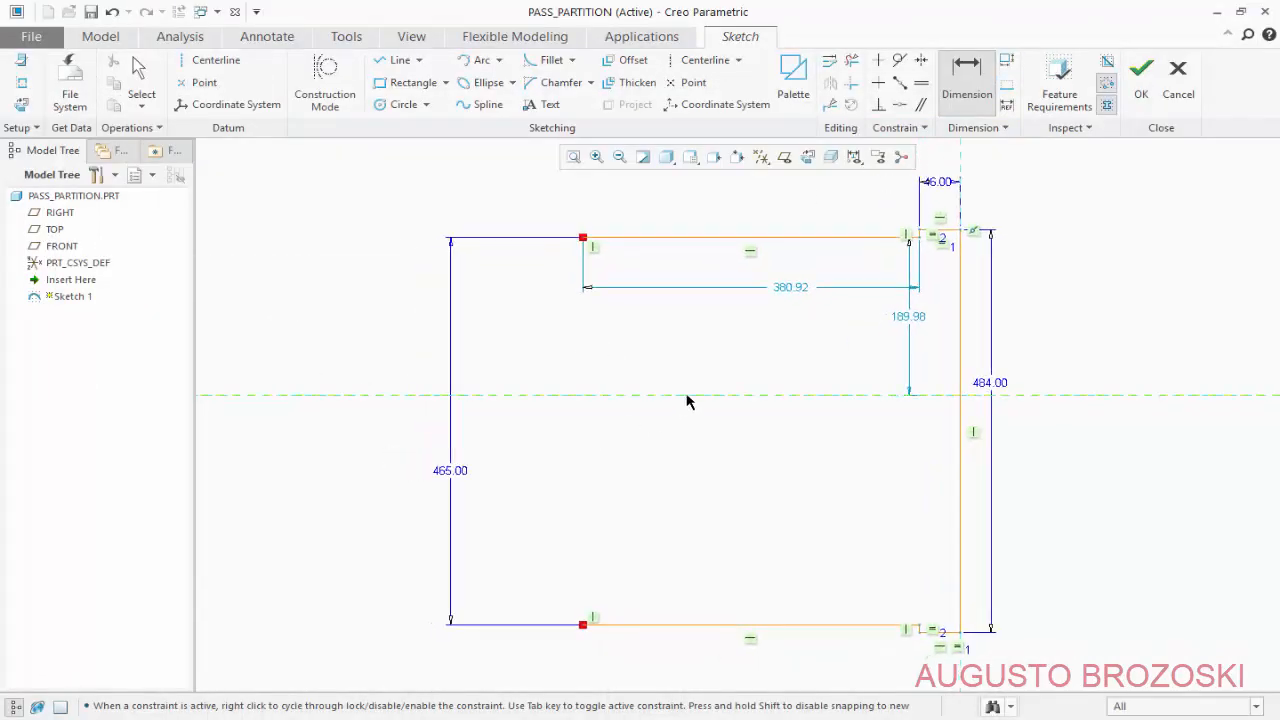
Sketch a circle about 667 mm in diameter, centred on the horizontal reference about 127 mm from the profile's vertical edge.
{"action": "left_click", "coordinate": [397, 105]}
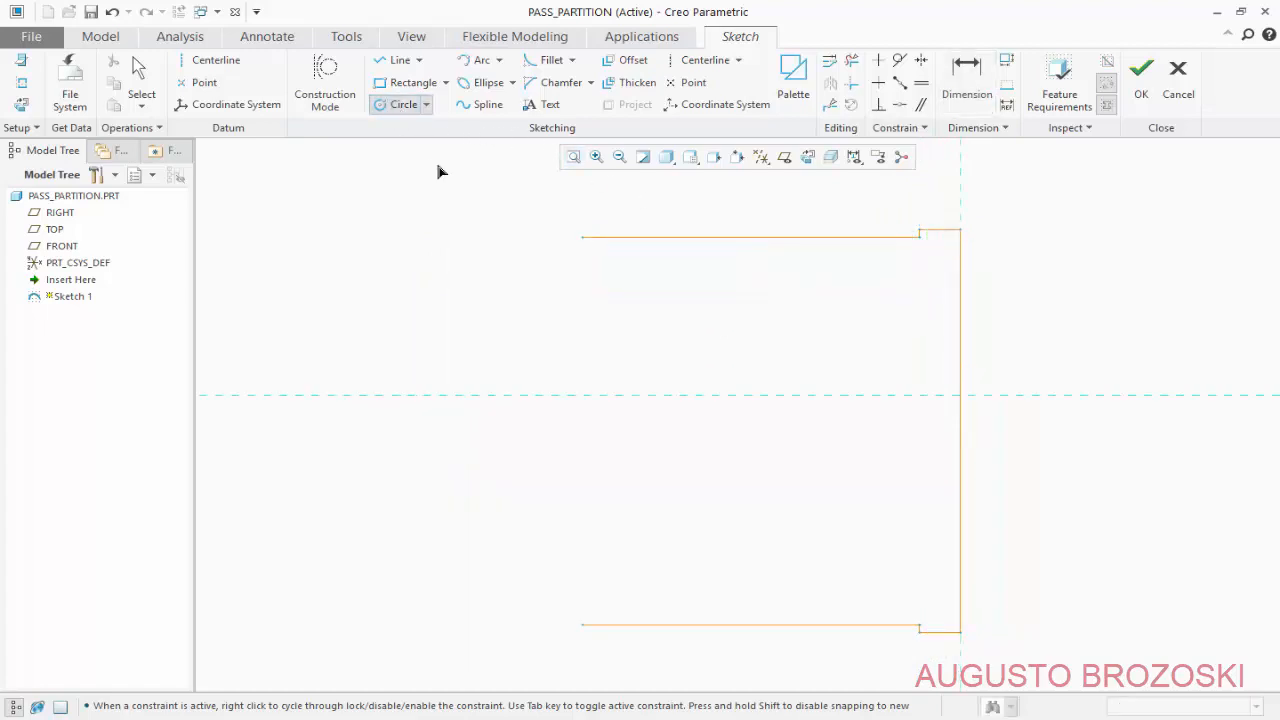
{"action": "left_click", "coordinate": [847, 396]}
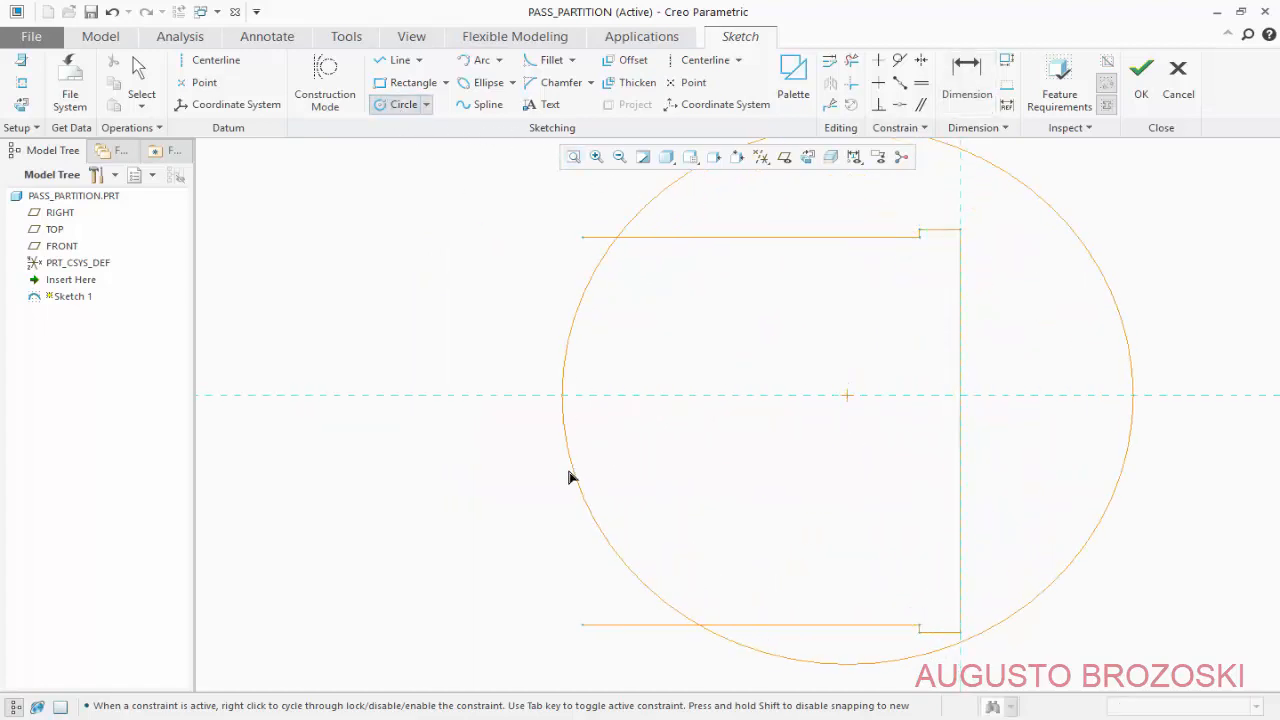
{"action": "left_click", "coordinate": [576, 508]}
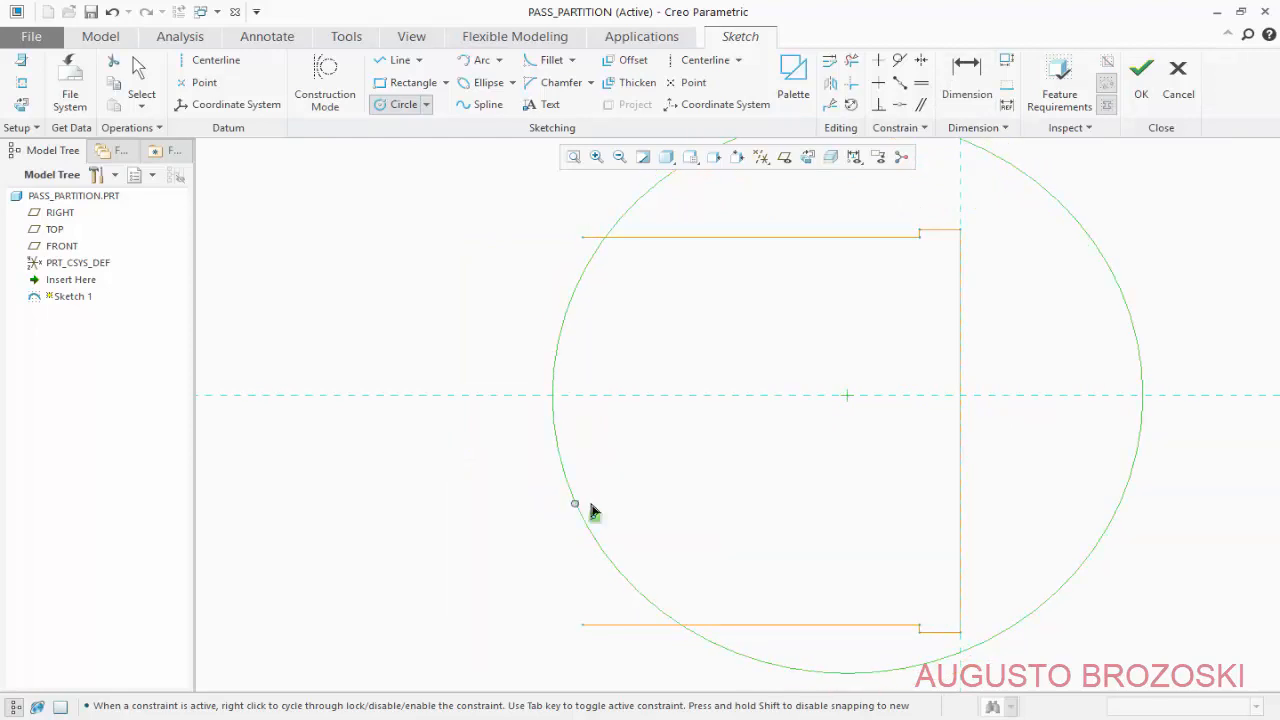
{"action": "middle_click", "coordinate": [670, 490]}
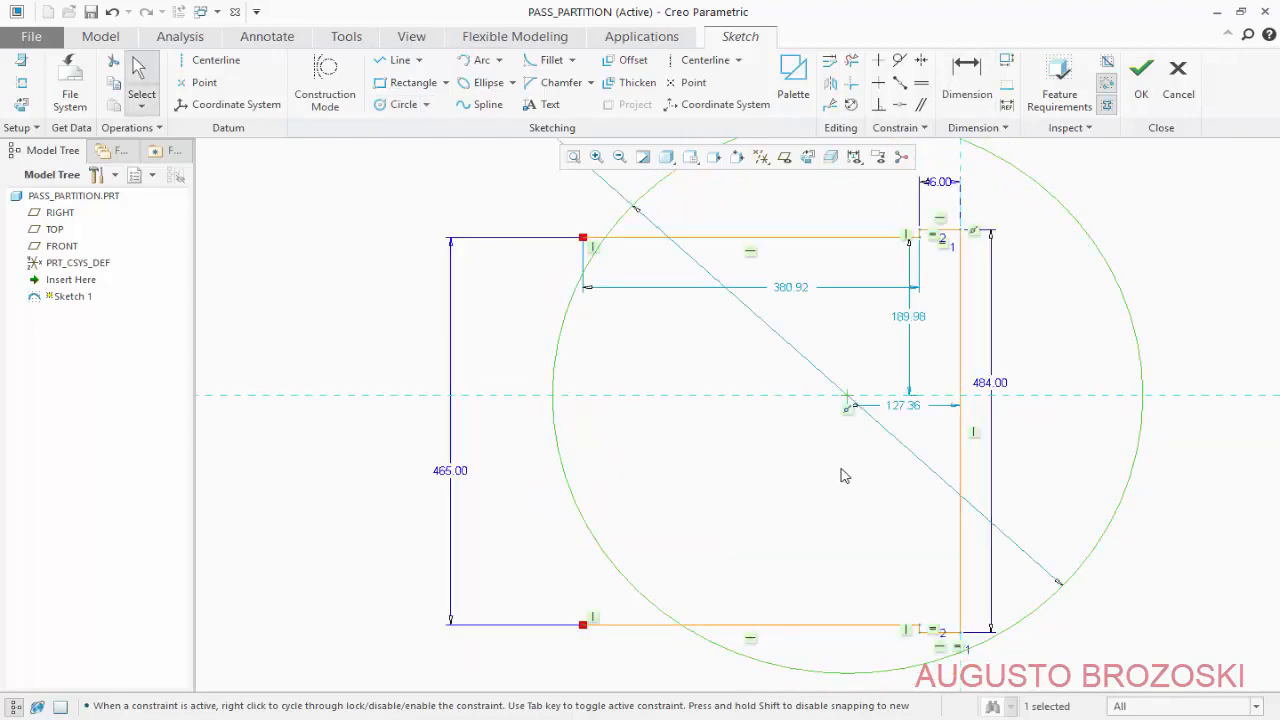
Check the arc centre's offset in the bonnet PDF in Acrobat Reader, then return to Creo and set the circle centre 60 mm from the vertical edge.
{"action": "double_click", "coordinate": [903, 408]}
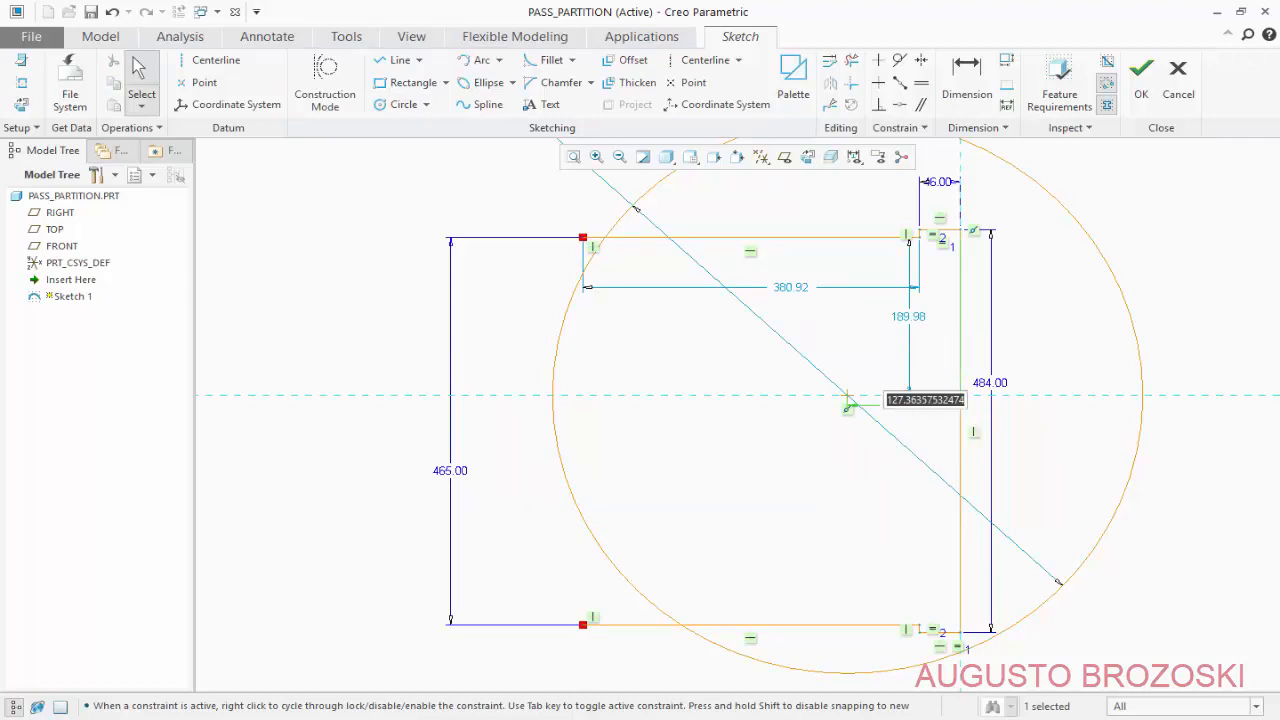
{"action": "left_click", "coordinate": [450, 718]}
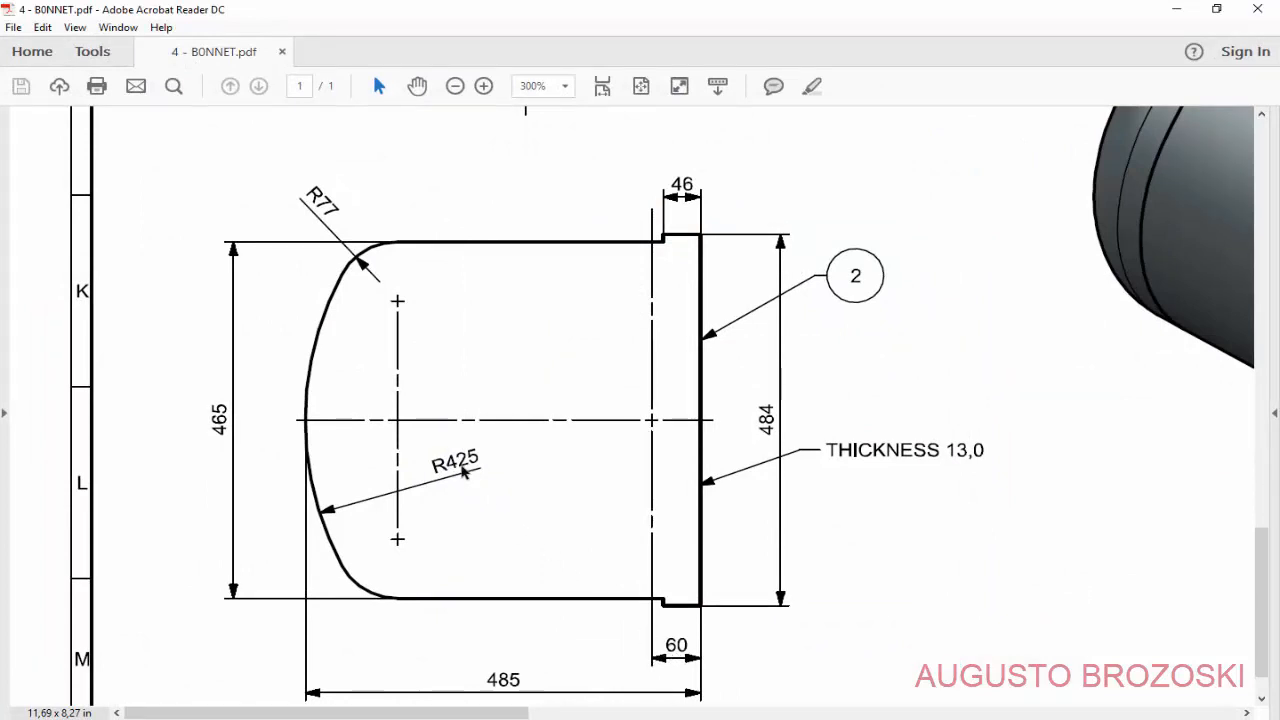
{"action": "left_click", "coordinate": [1176, 12]}
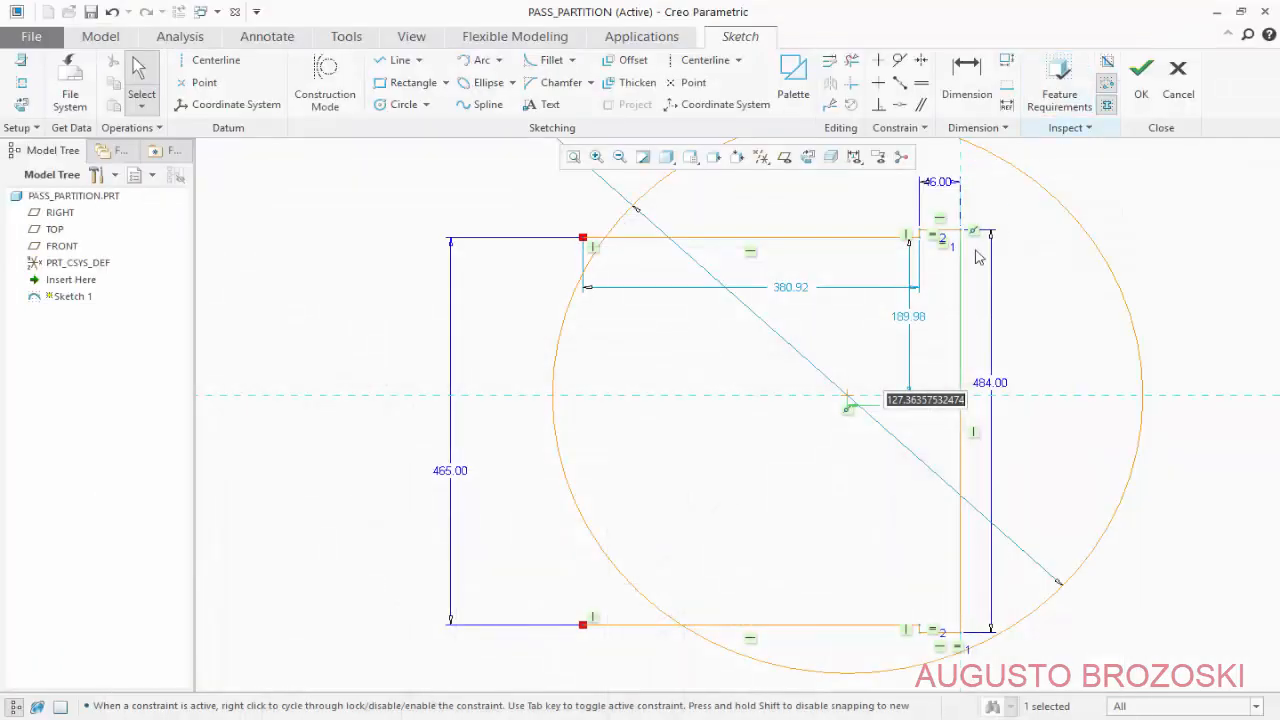
{"action": "type", "text": "60"}
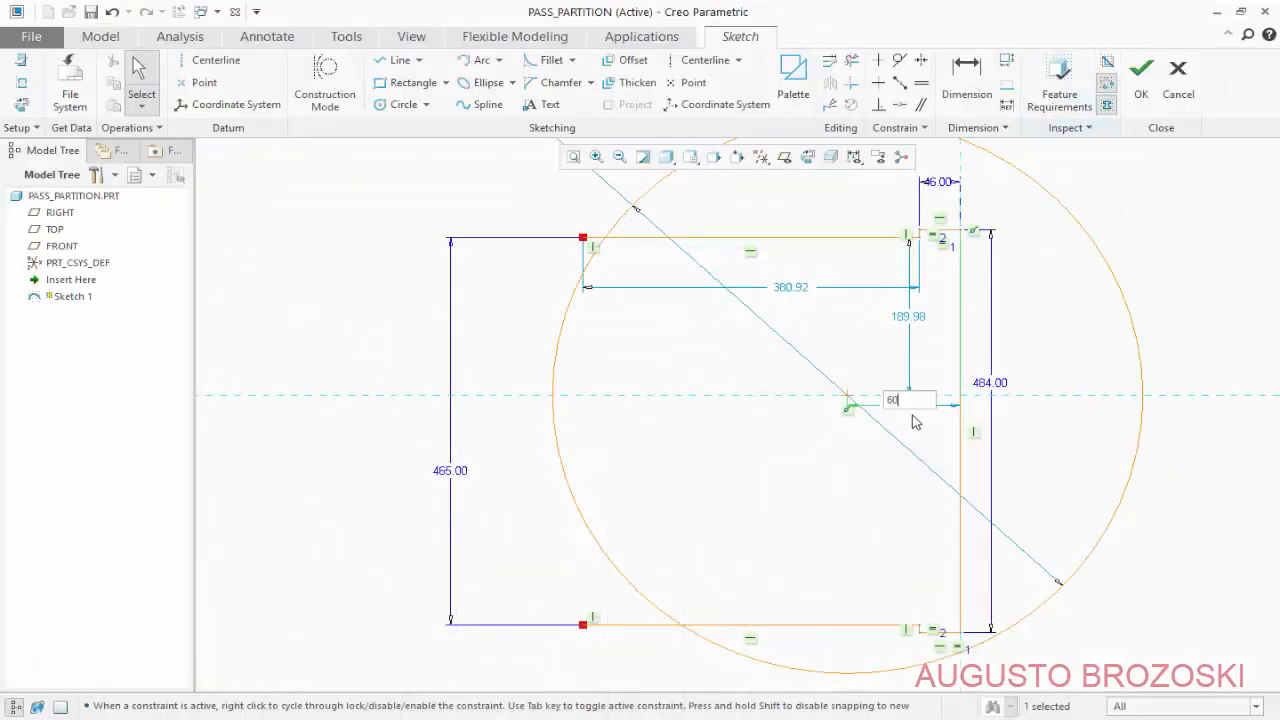
{"action": "key", "text": "Return"}
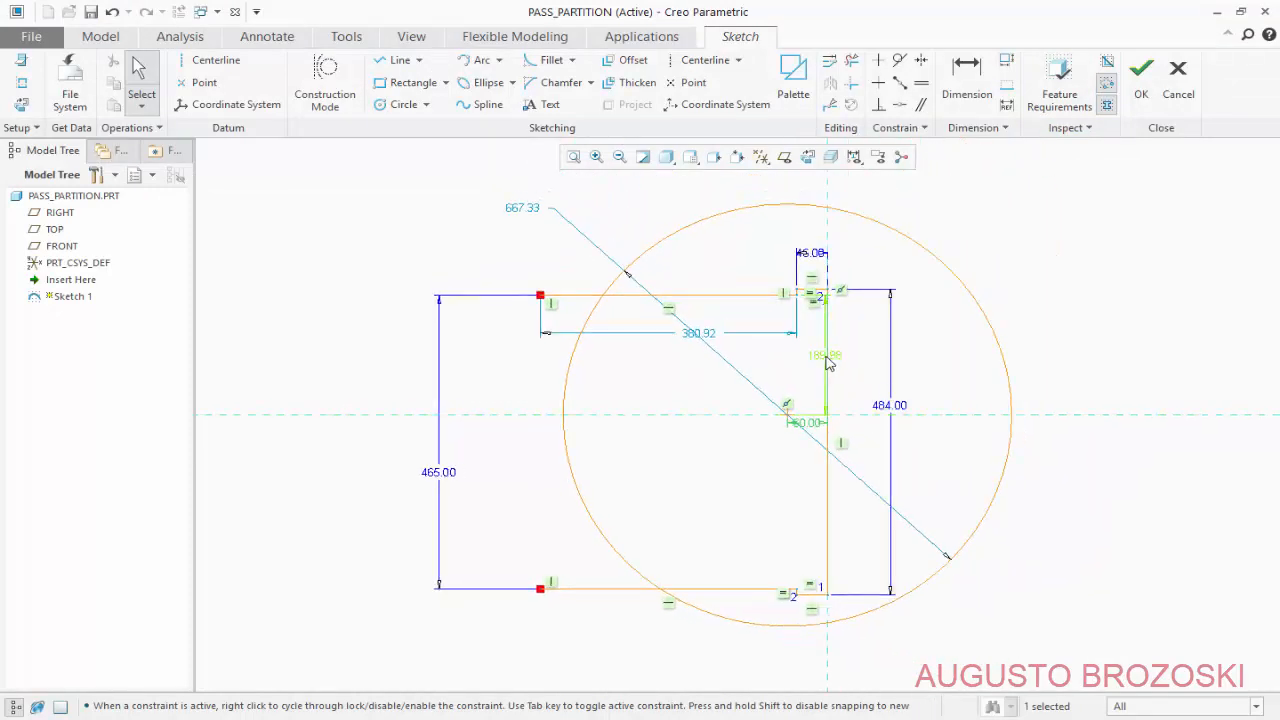
Set the distance from the upper long horizontal line to the horizontal reference to 242 mm.
{"action": "left_click_drag", "start_coordinate": [836, 365], "coordinate": [868, 365]}
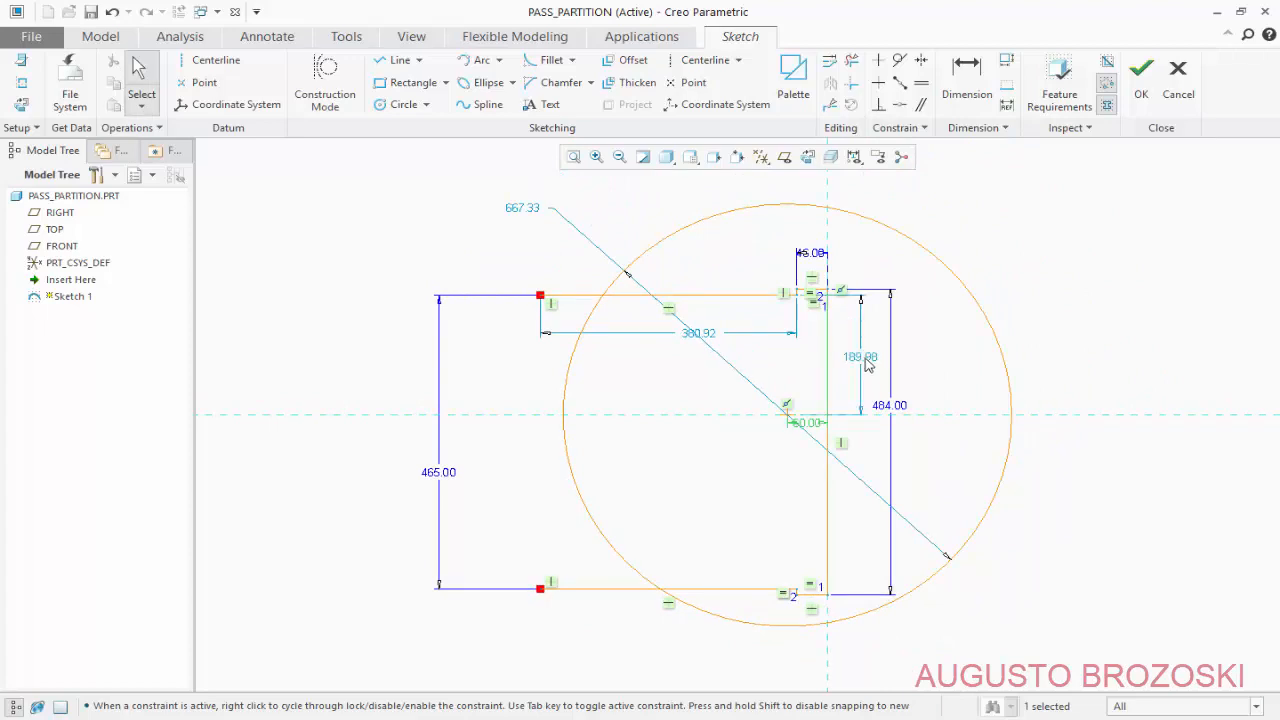
{"action": "left_click", "coordinate": [867, 360]}
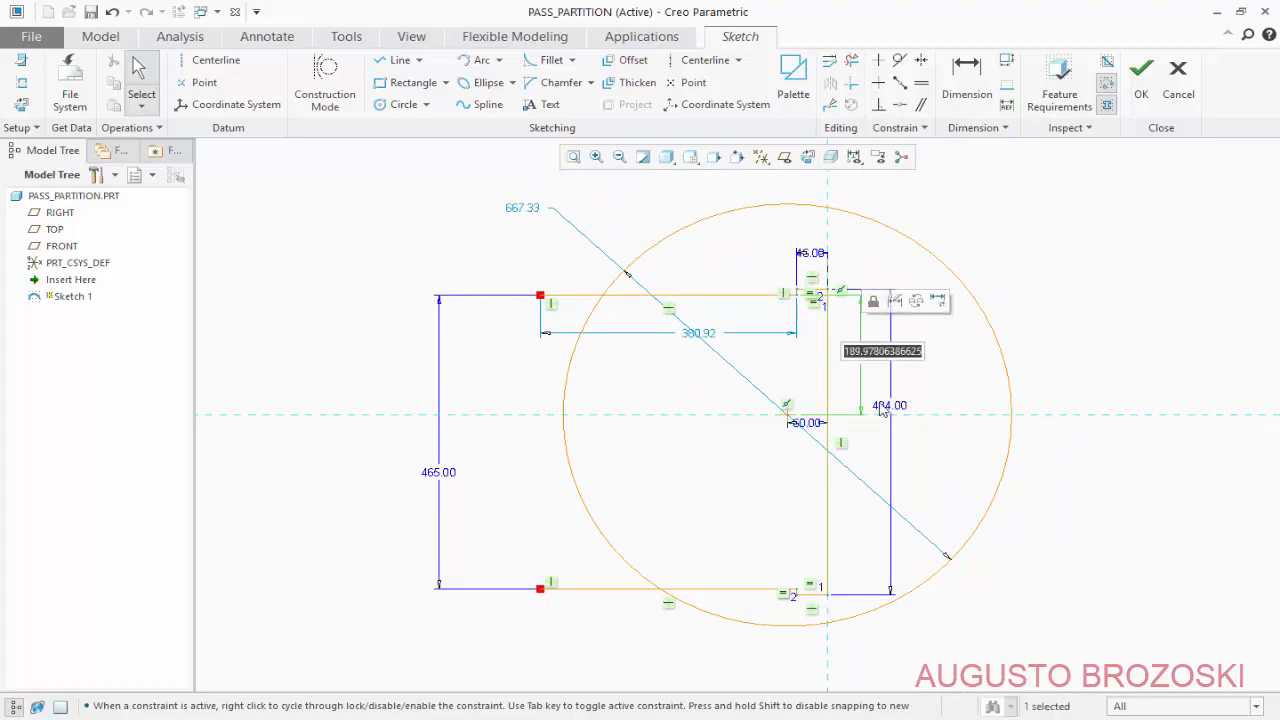
{"action": "key", "text": "BackSpace"}
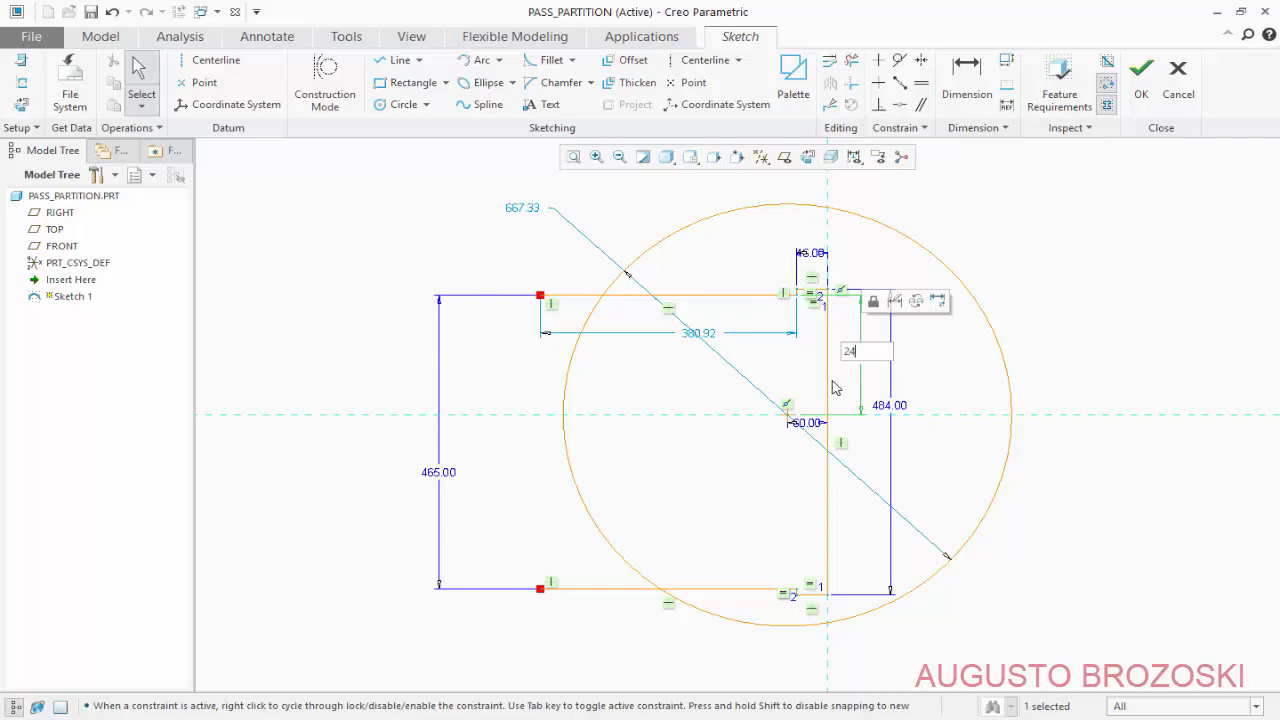
{"action": "key", "text": "Return"}
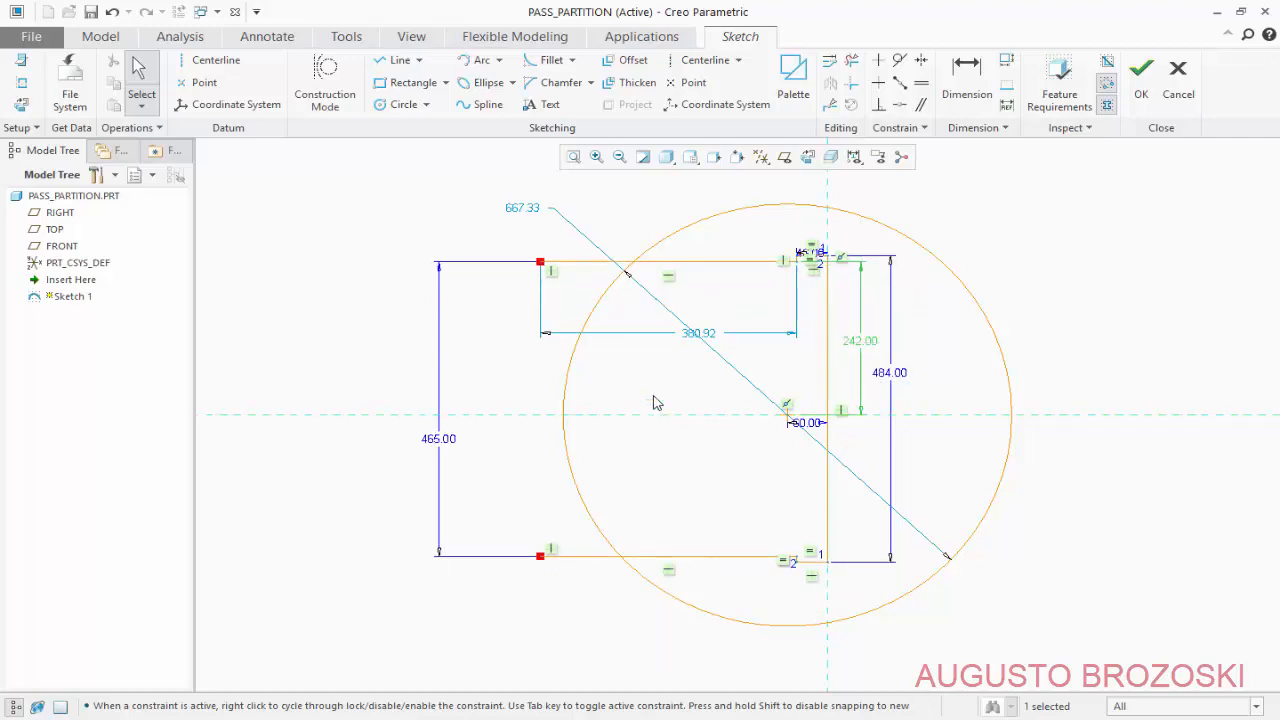
Trim the circle's segments outside the profile, keeping only the arc that joins the two long horizontal lines.
{"action": "left_click", "coordinate": [852, 62]}
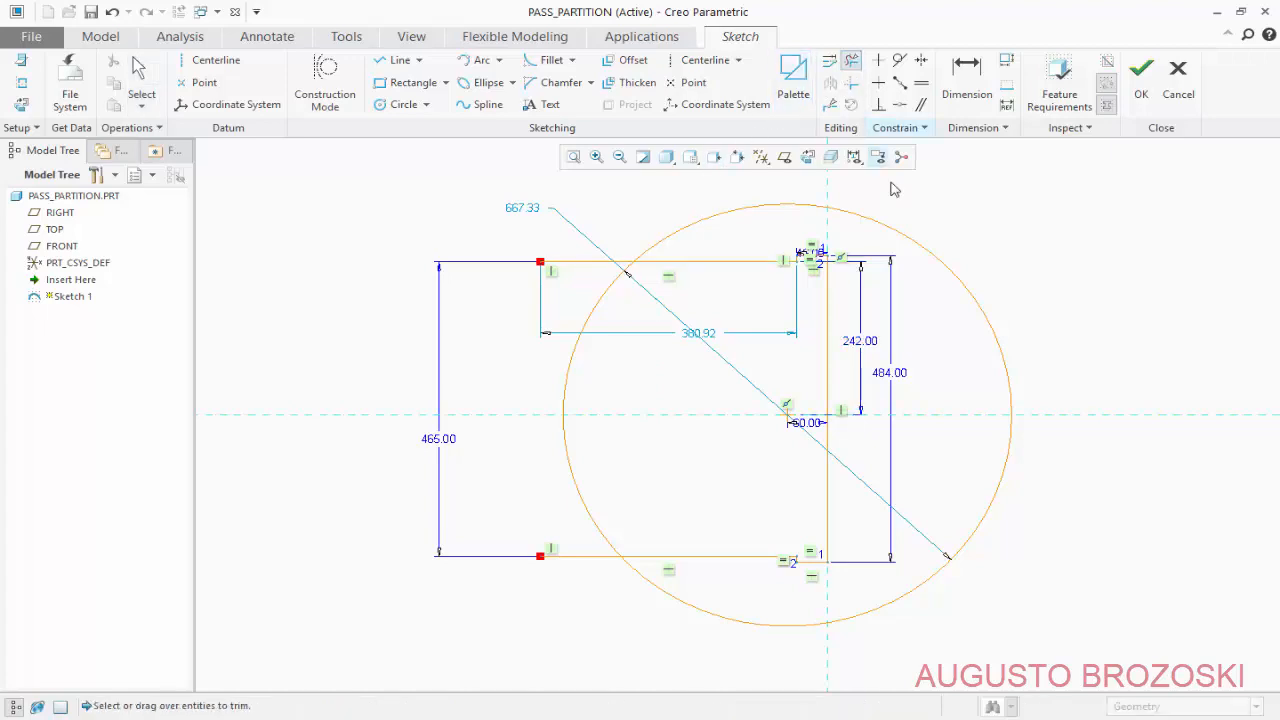
{"action": "left_click_drag", "start_coordinate": [954, 230], "coordinate": [931, 306]}
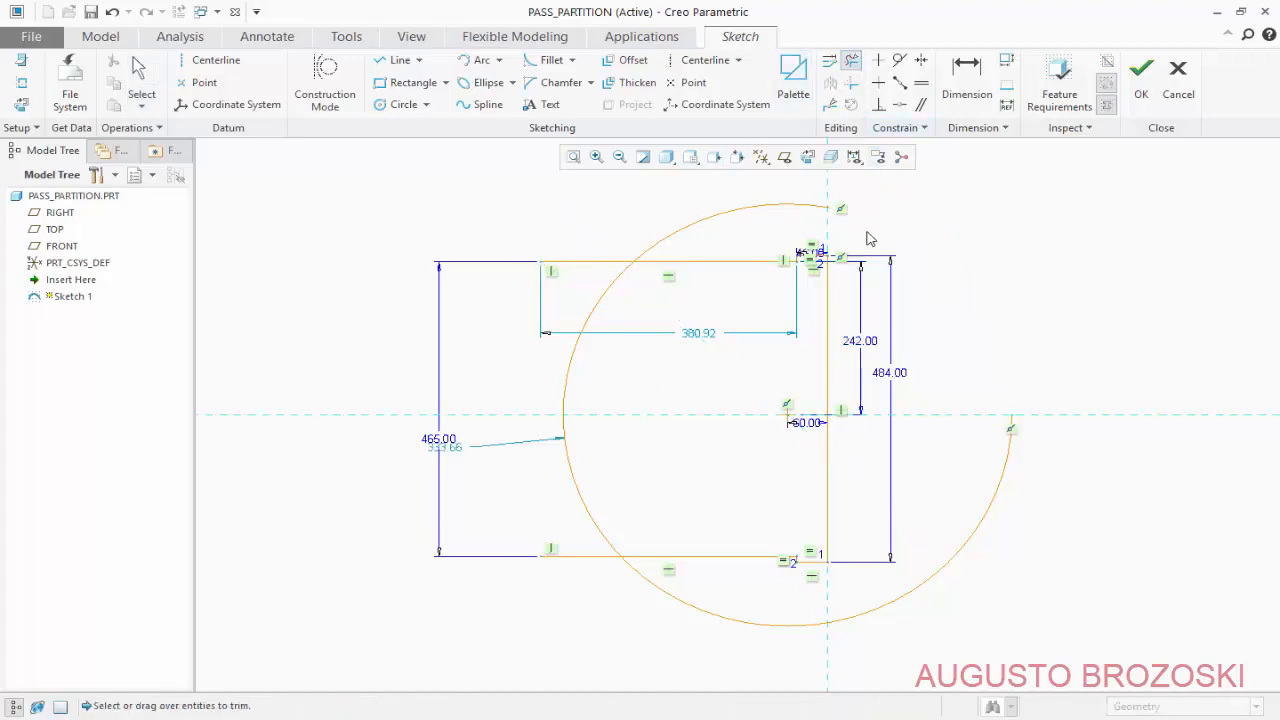
{"action": "left_click", "coordinate": [796, 207]}
{"action": "left_click_drag", "start_coordinate": [1046, 500], "coordinate": [975, 526]}
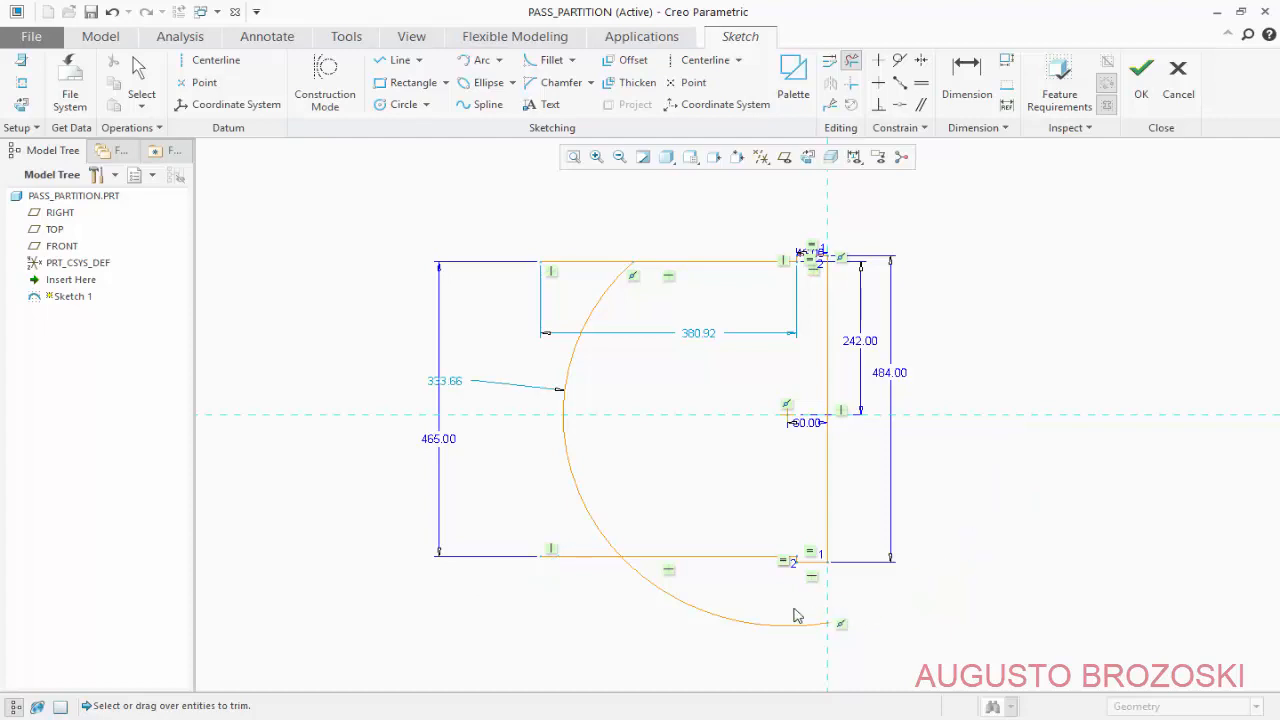
{"action": "mouse_move", "coordinate": [797, 615]}
{"action": "left_mouse_down"}
{"action": "mouse_move", "coordinate": [718, 647]}
{"action": "mouse_move", "coordinate": [617, 618]}
{"action": "left_mouse_up"}
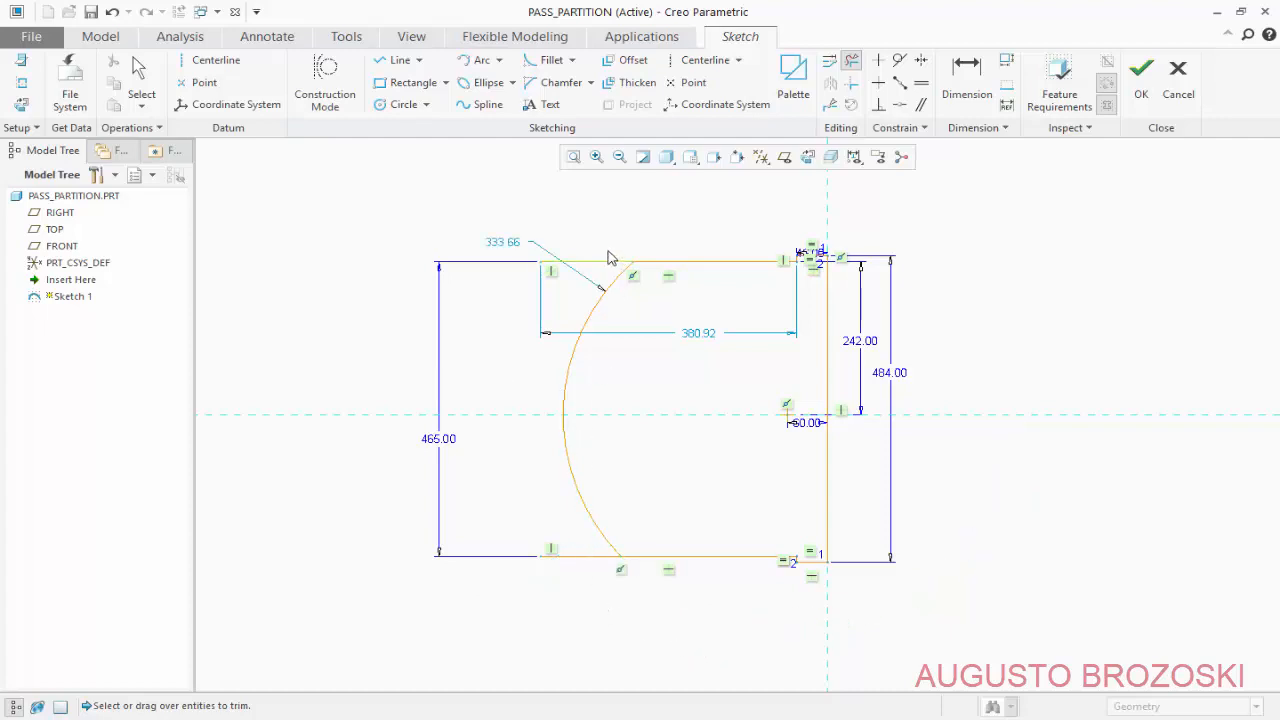
Trim the ends of both long horizontal lines that extend beyond the arc.
{"action": "left_click_drag", "start_coordinate": [600, 257], "coordinate": [594, 292]}
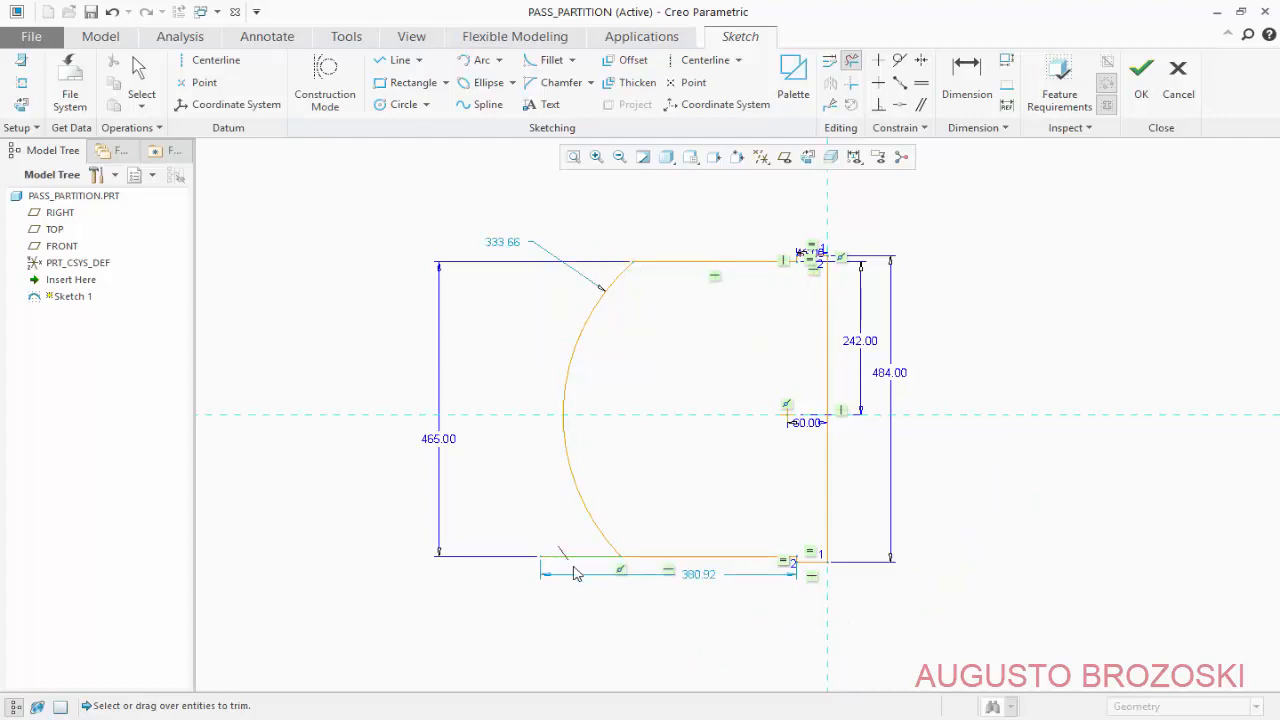
{"action": "left_click_drag", "start_coordinate": [575, 573], "coordinate": [577, 576]}
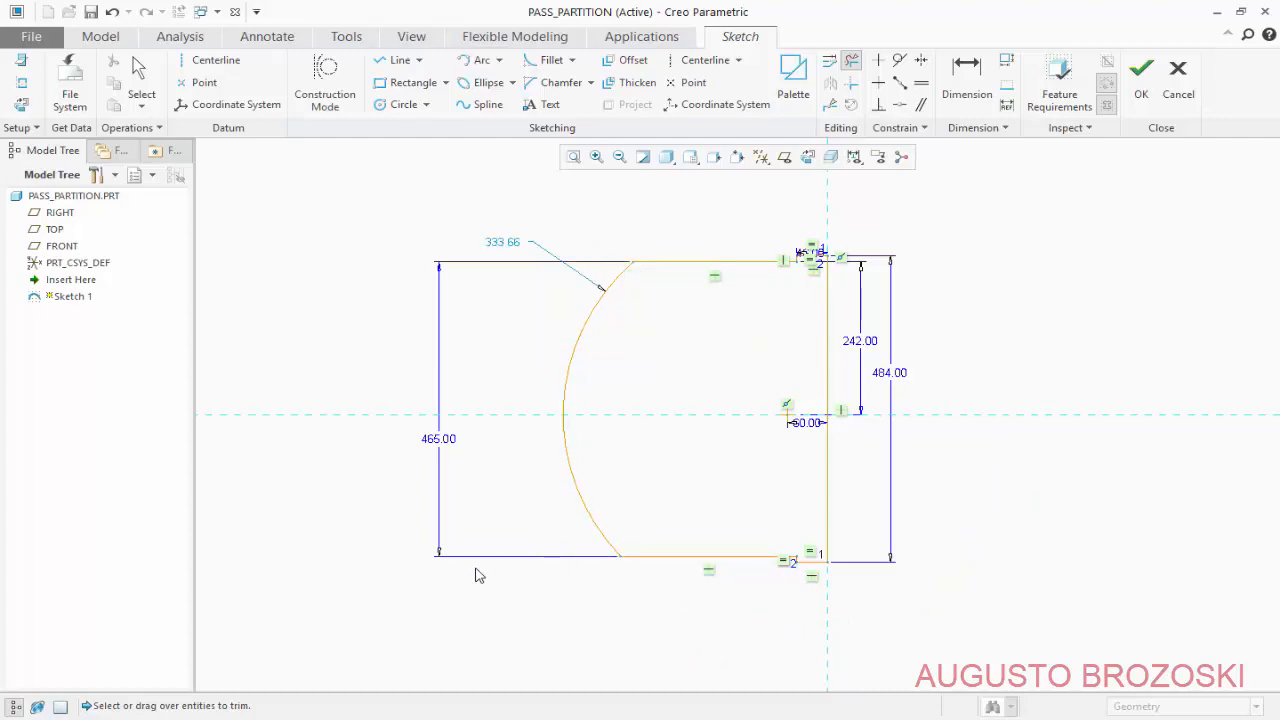
{"action": "middle_click", "coordinate": [460, 382]}
Set the arc's radius to 425 mm and finish the profile sketch.
{"action": "double_click", "coordinate": [501, 250]}
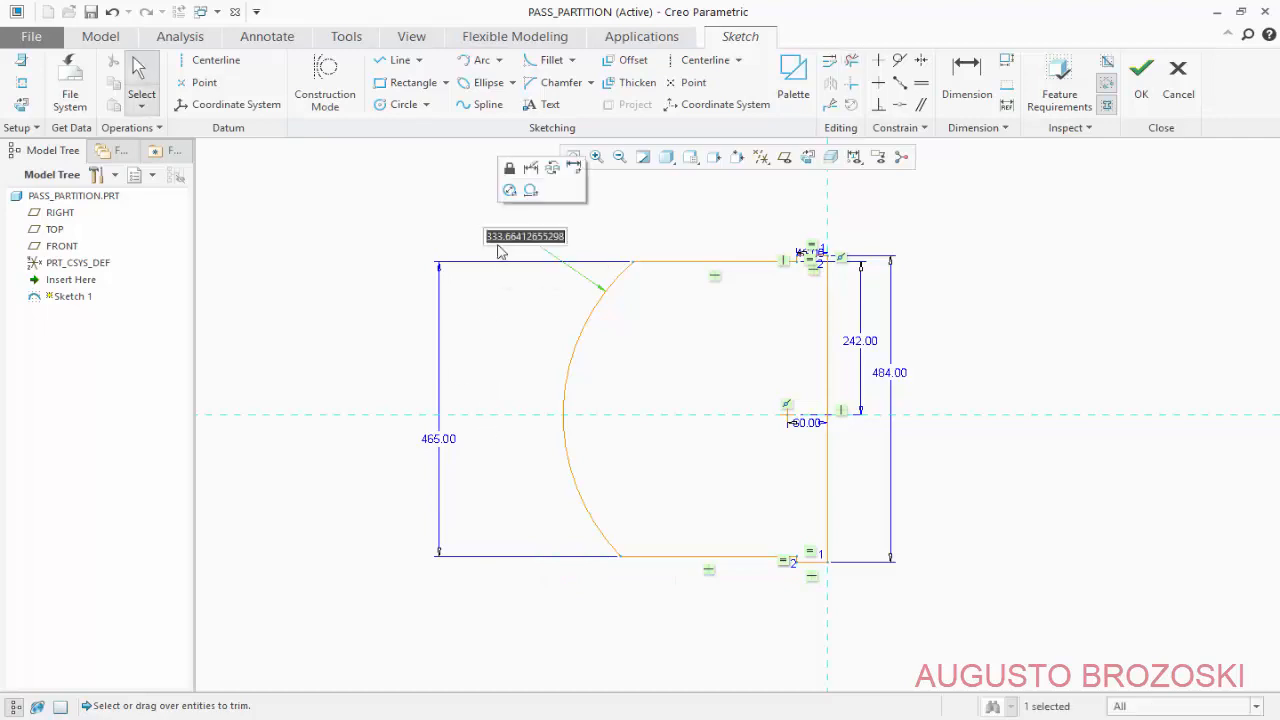
{"action": "type", "text": "425"}
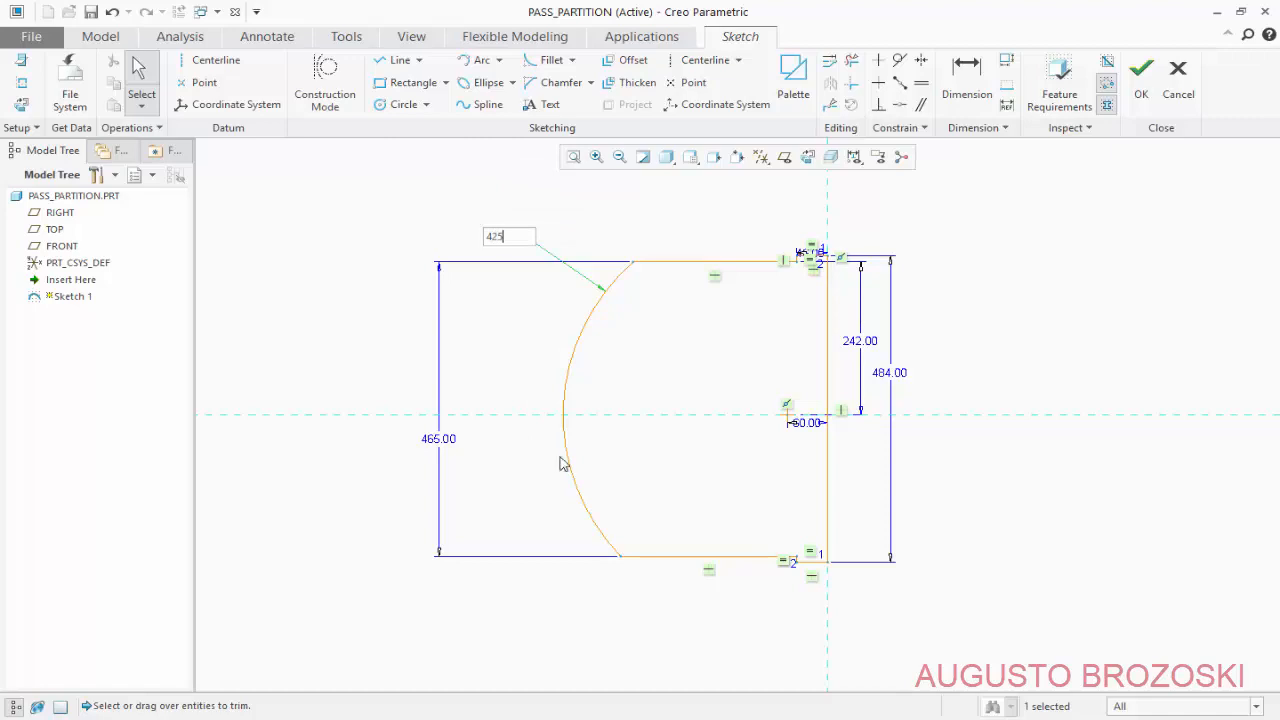
{"action": "key", "text": "Return"}
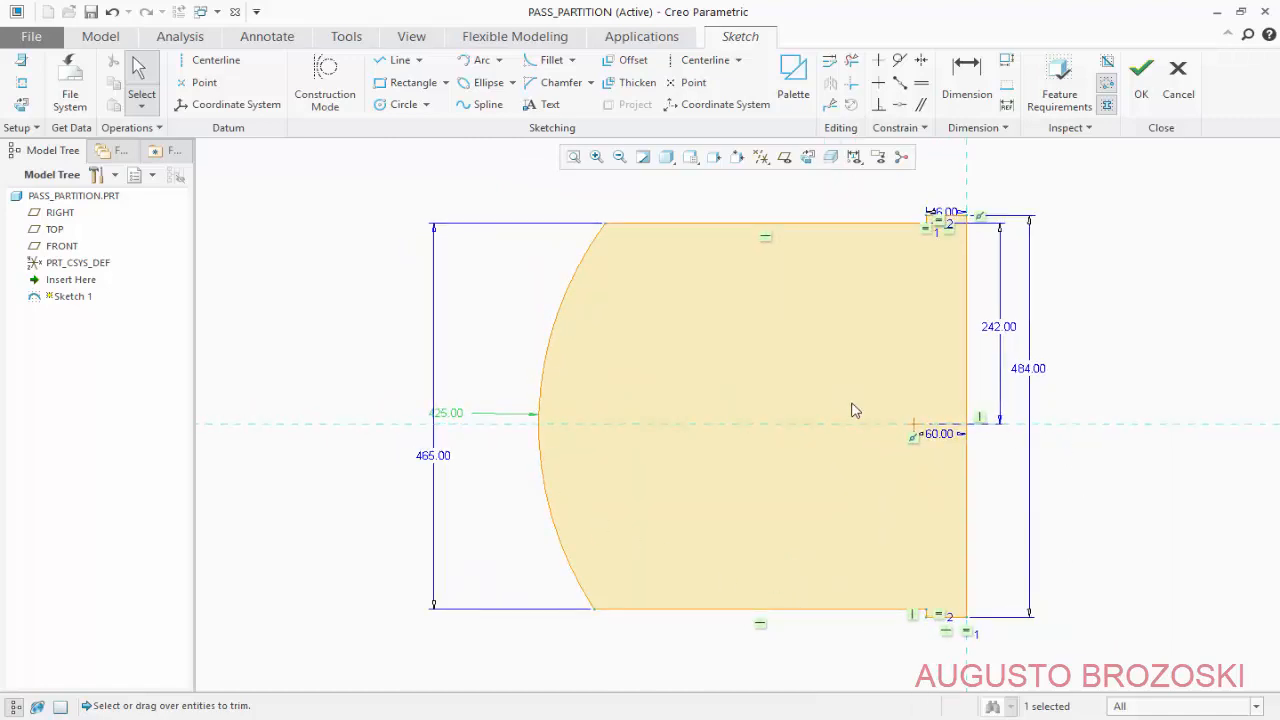
{"action": "left_click", "coordinate": [1140, 85]}
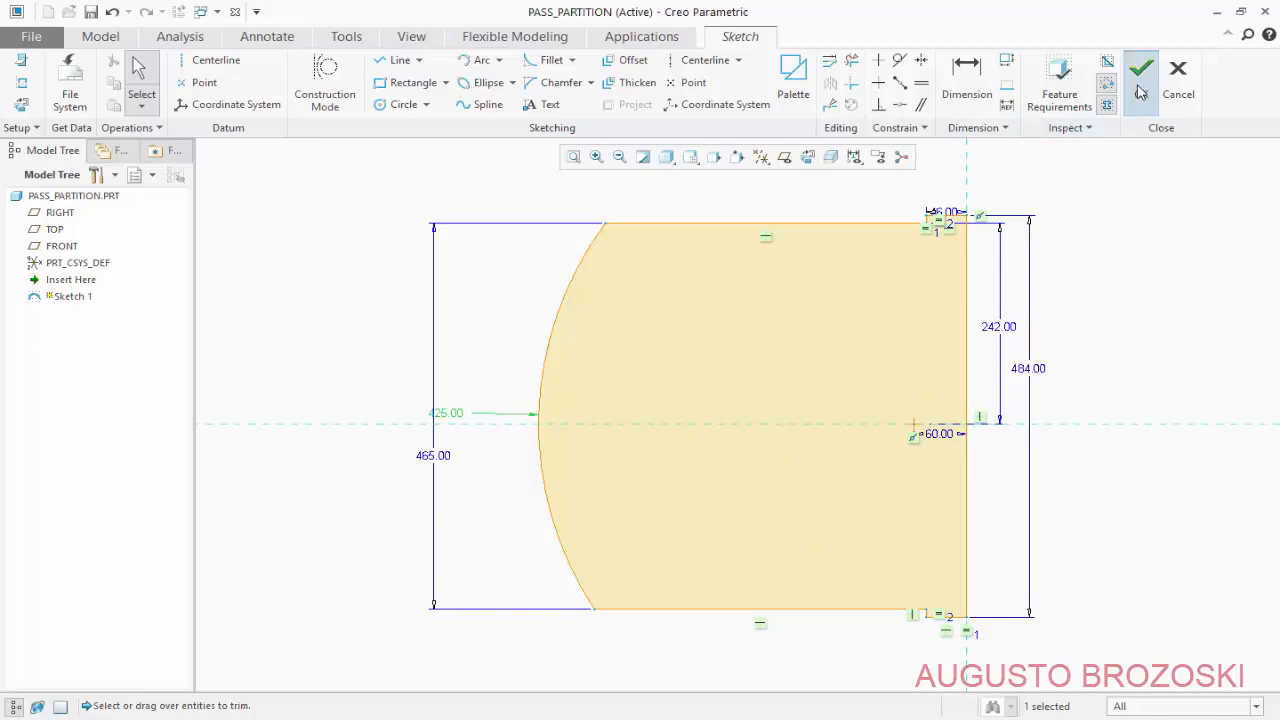
Start an Extrude of the partition profile with its depth symmetric about the sketch plane.
{"action": "left_click", "coordinate": [739, 158]}
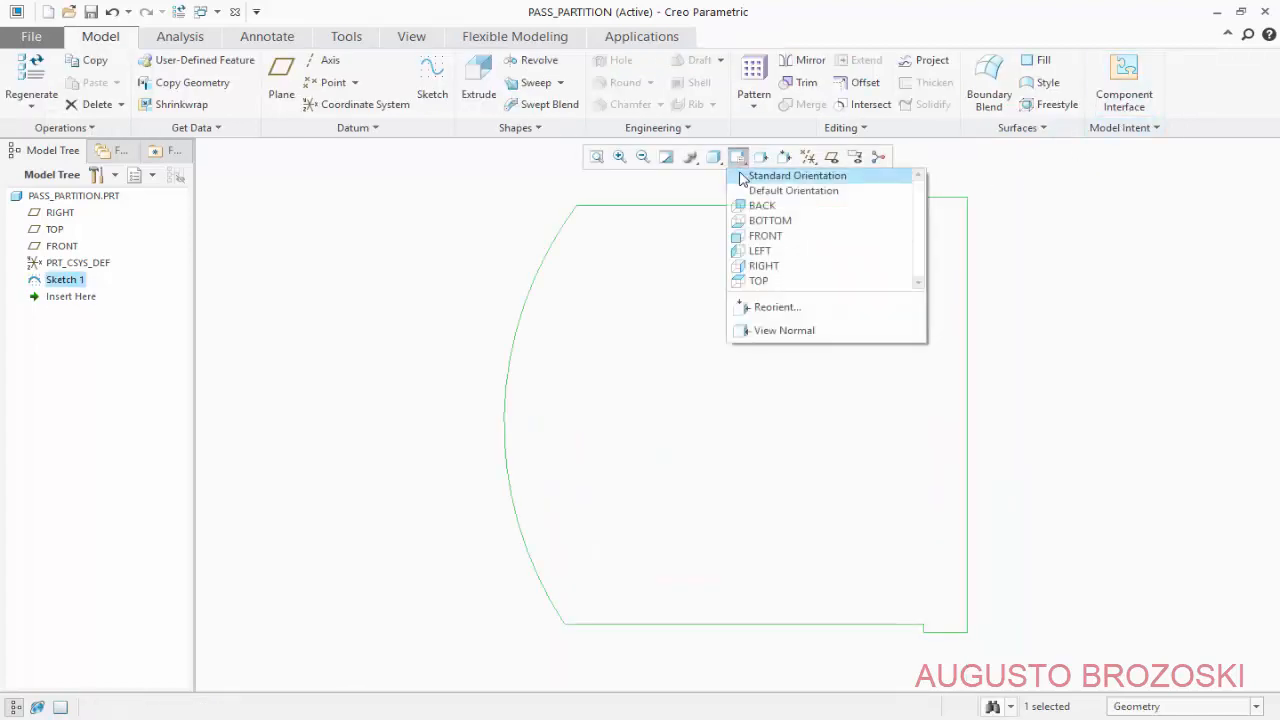
{"action": "left_click", "coordinate": [752, 176]}
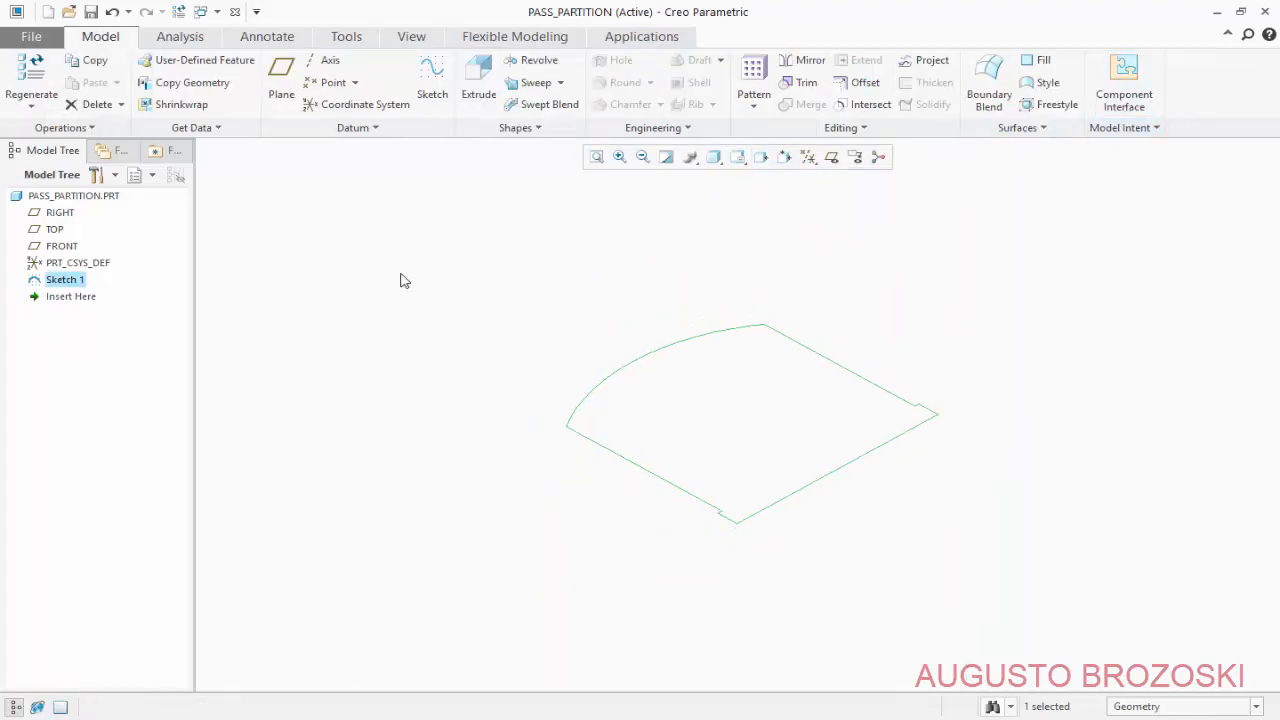
{"action": "left_click", "coordinate": [479, 84]}
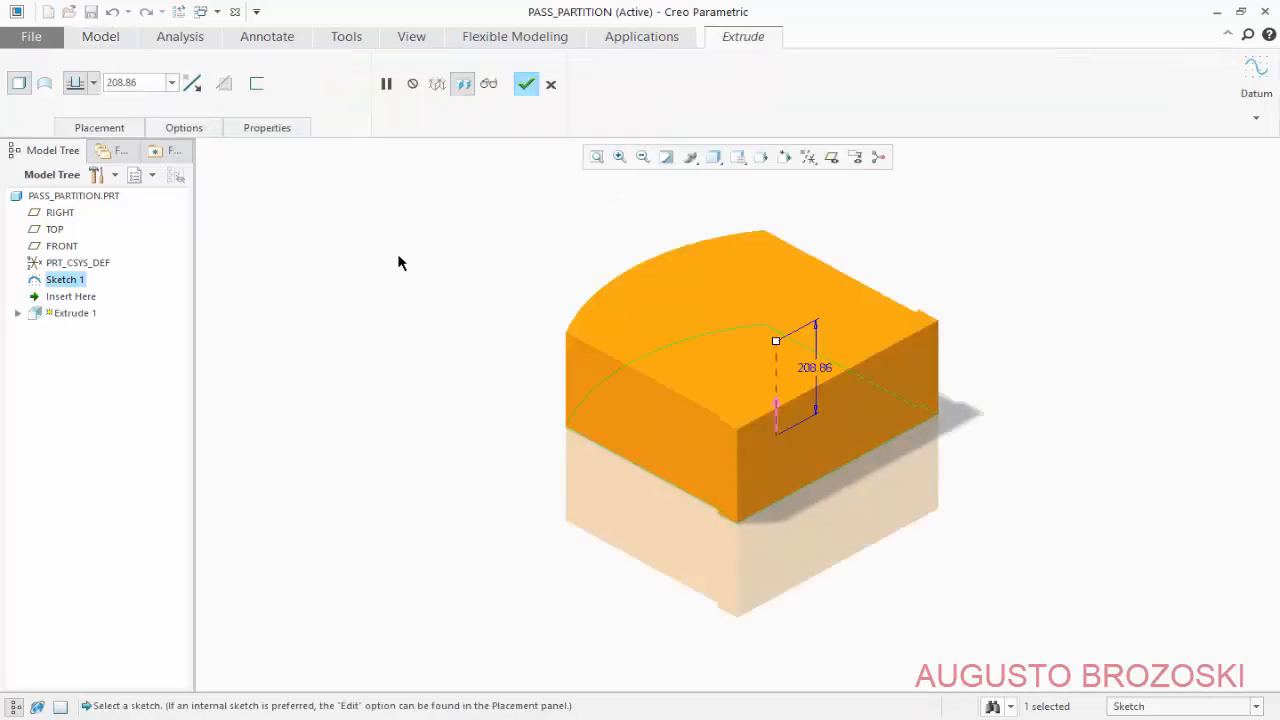
{"action": "left_click", "coordinate": [93, 83]}
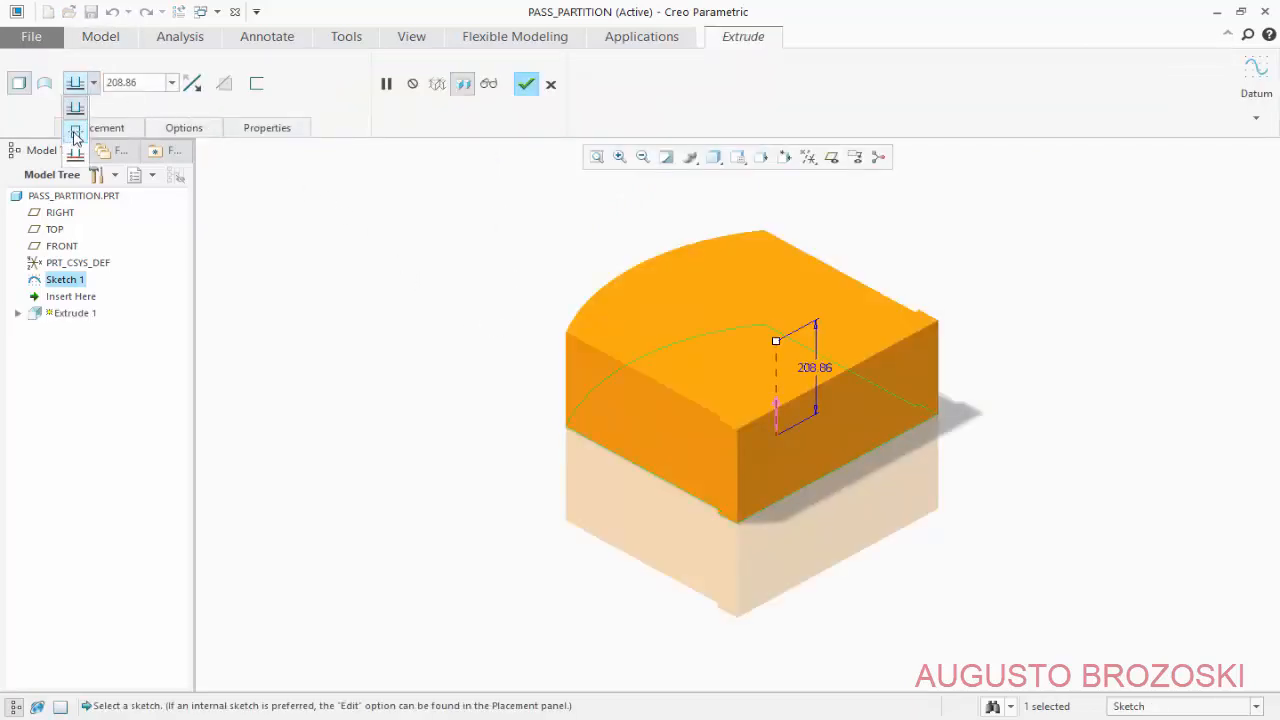
{"action": "left_click", "coordinate": [76, 128]}
Check the partition thickness in the bonnet PDF in Acrobat Reader, then return to Creo and complete the symmetric extrusion at 13 mm.
{"action": "left_click", "coordinate": [456, 716]}
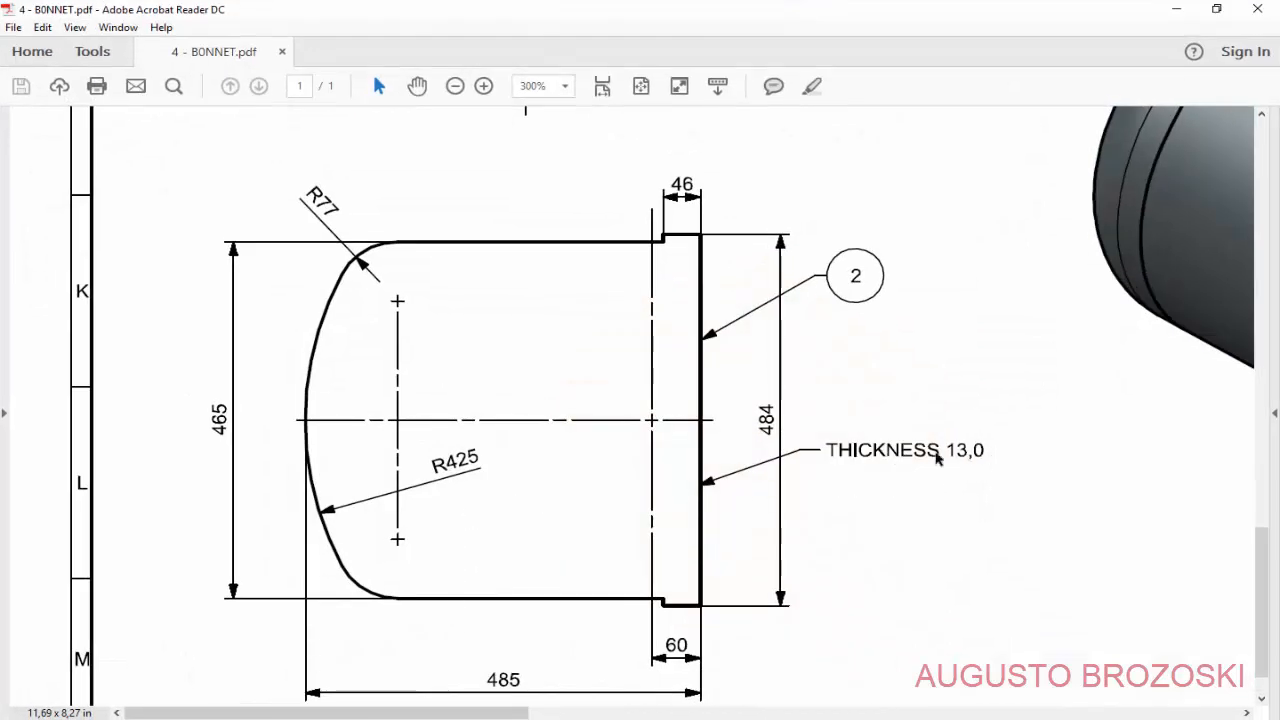
{"action": "left_click", "coordinate": [1176, 9]}
{"action": "double_click", "coordinate": [138, 80]}
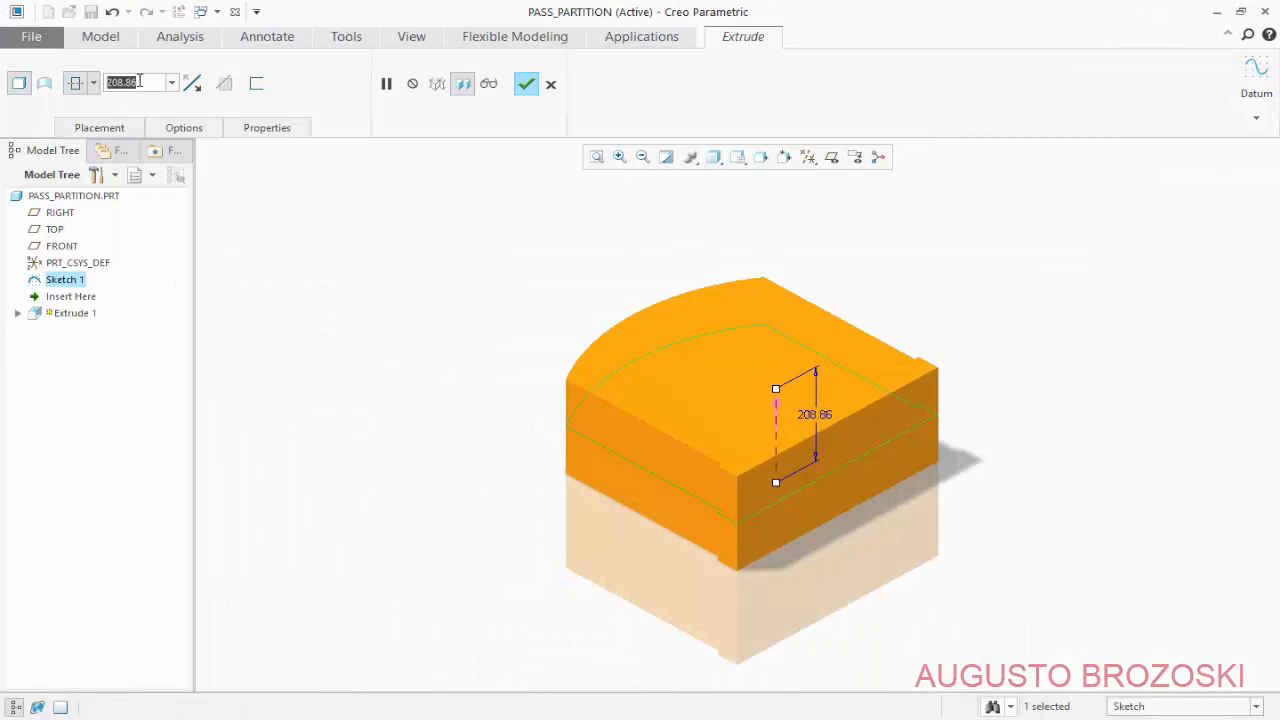
{"action": "type", "text": "1"}
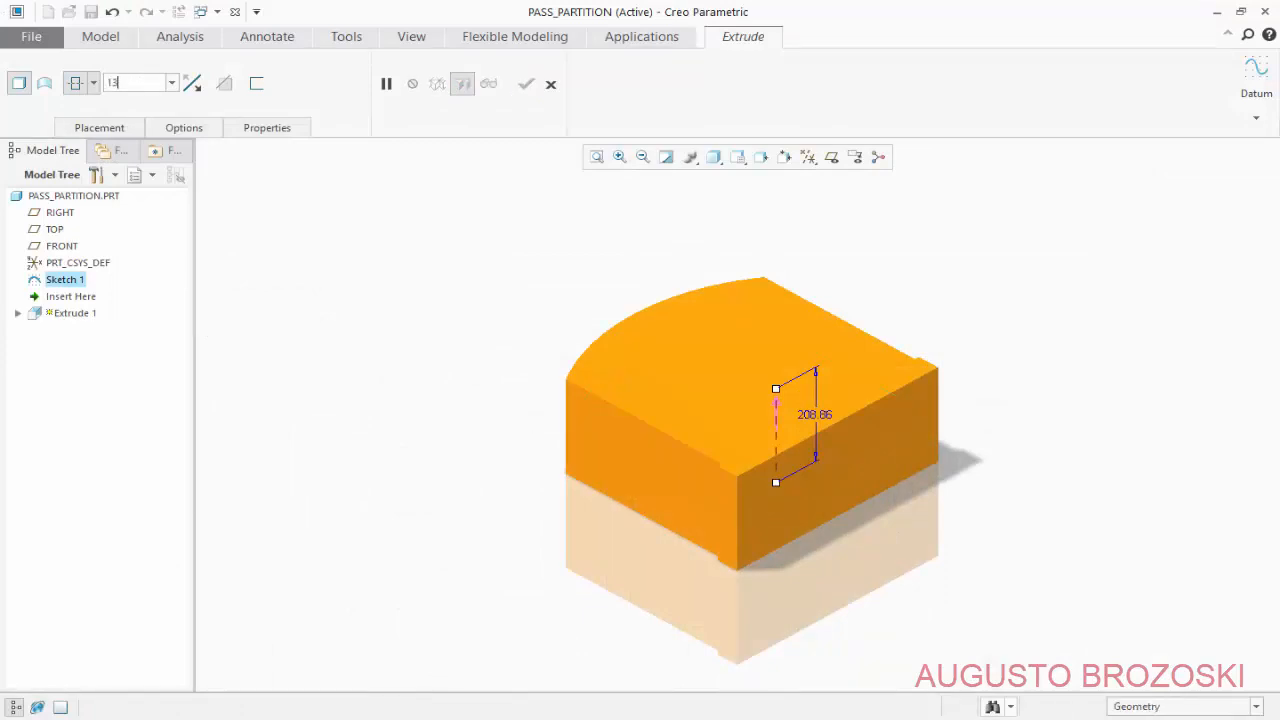
{"action": "type", "text": "3"}
{"action": "key", "text": "Return"}
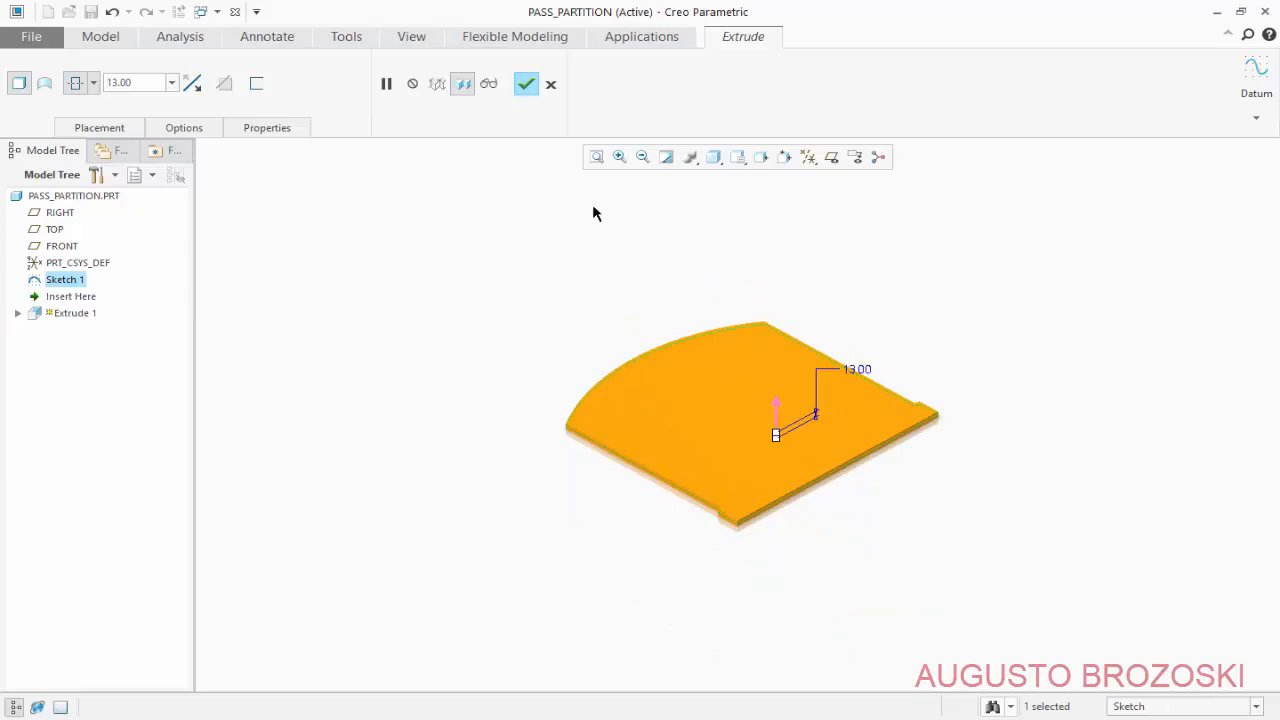
{"action": "left_click", "coordinate": [526, 84]}
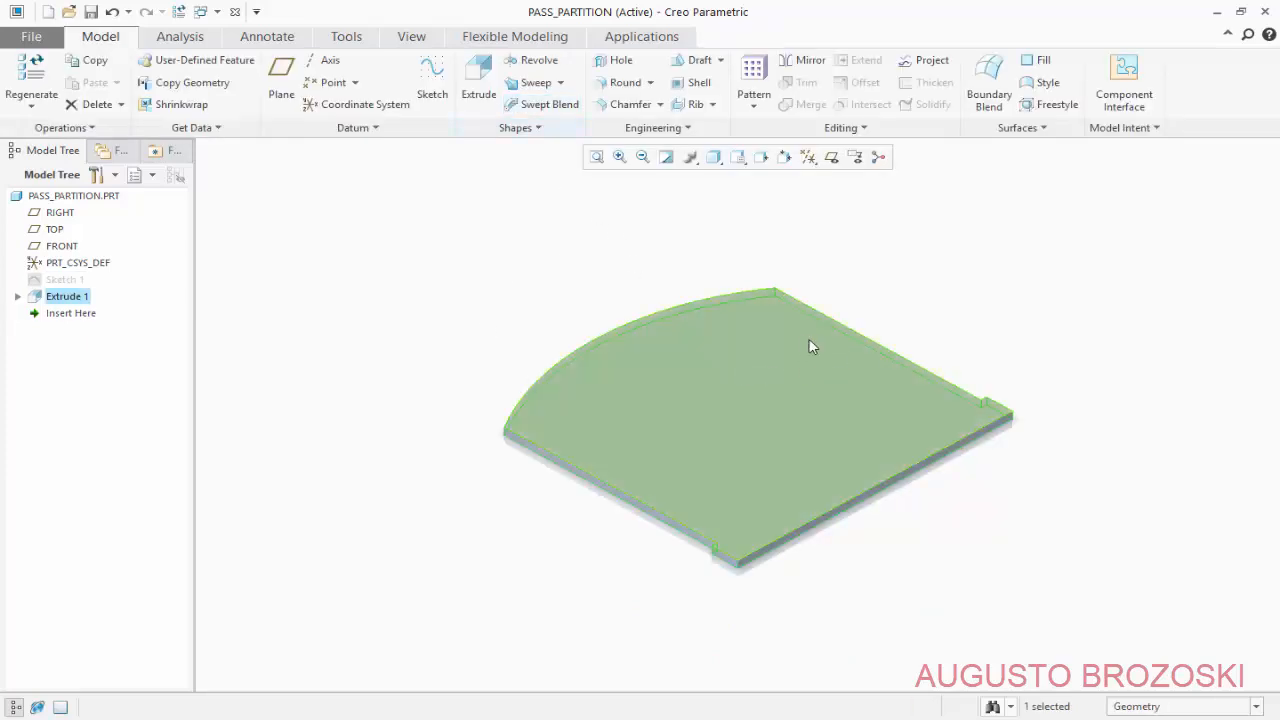
Check the corner radius in the bonnet PDF in Acrobat Reader, then return to Creo and round one arc-end corner edge with a 77 mm radius.
{"action": "scroll", "coordinate": [780, 345], "scroll_direction": "down", "scroll_amount": 1}
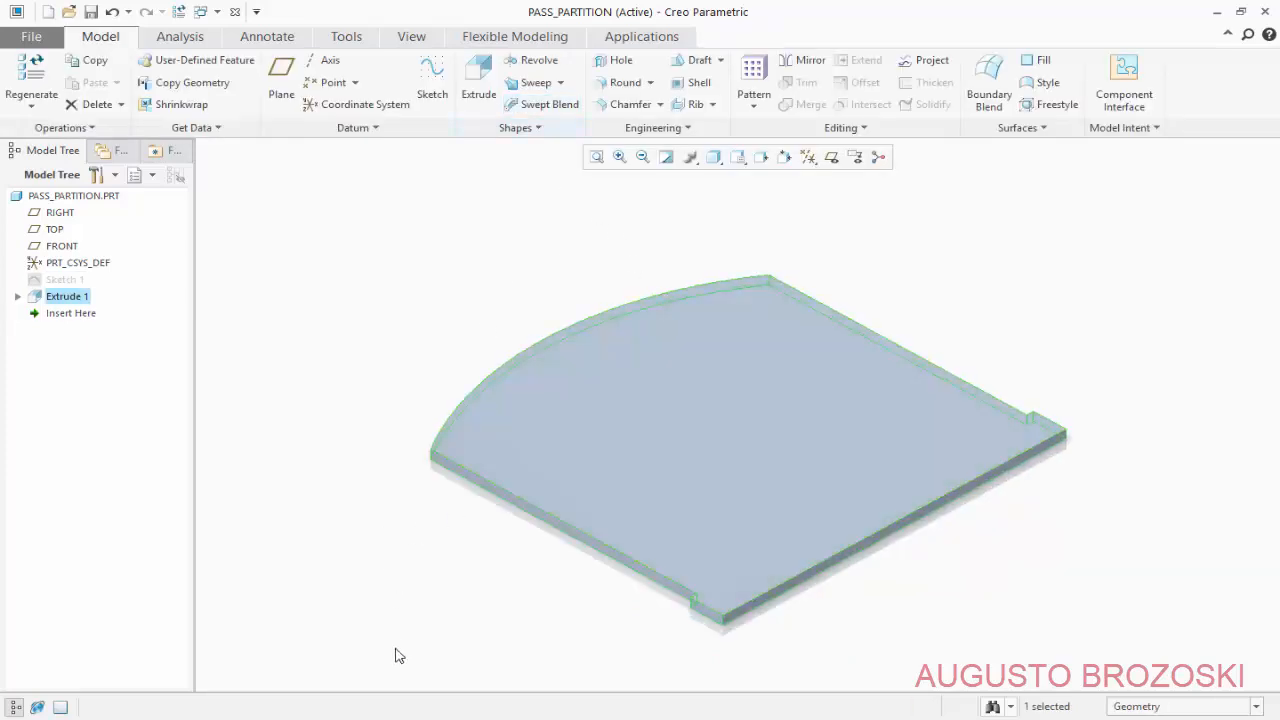
{"action": "key", "text": "alt+Tab"}
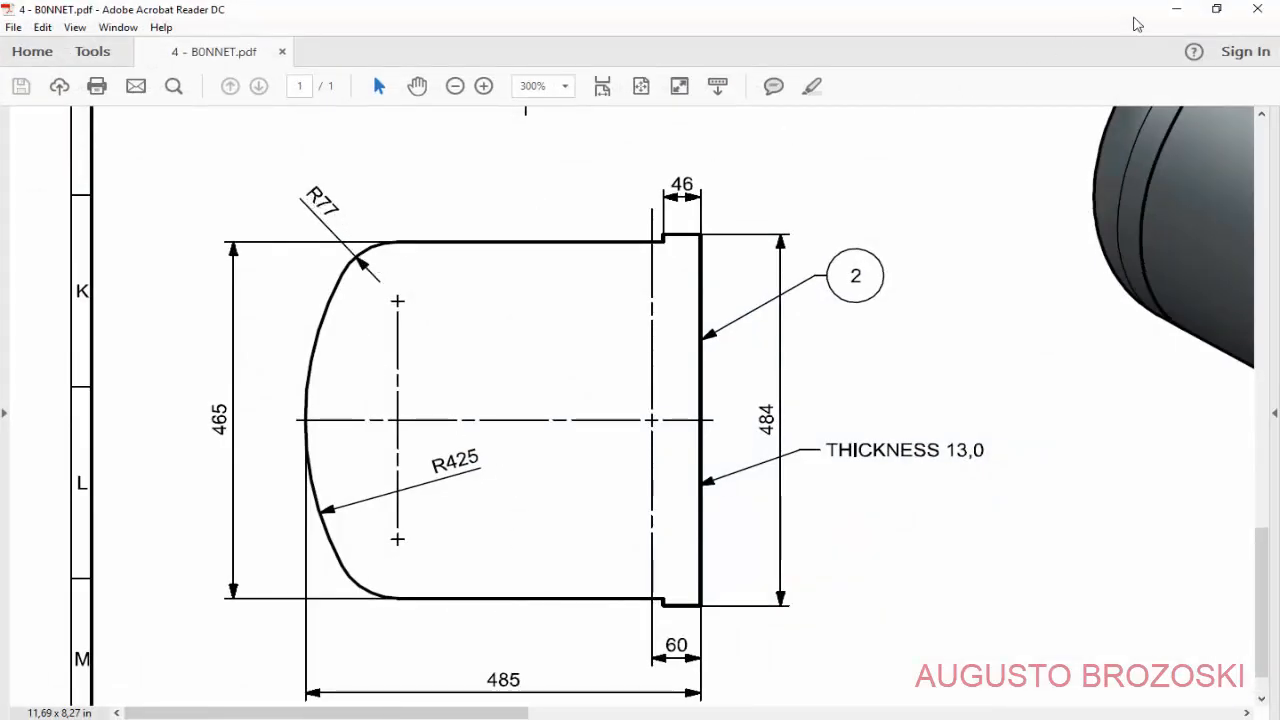
{"action": "left_click", "coordinate": [1176, 8]}
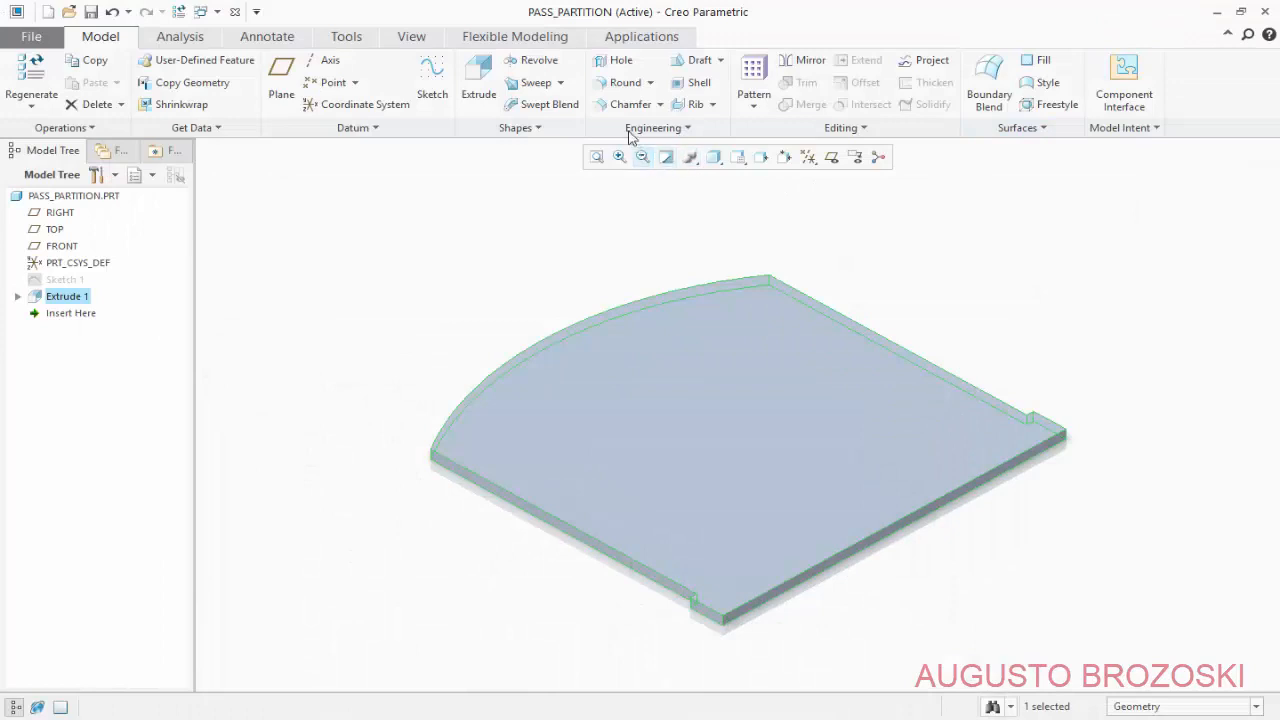
{"action": "left_click", "coordinate": [624, 82]}
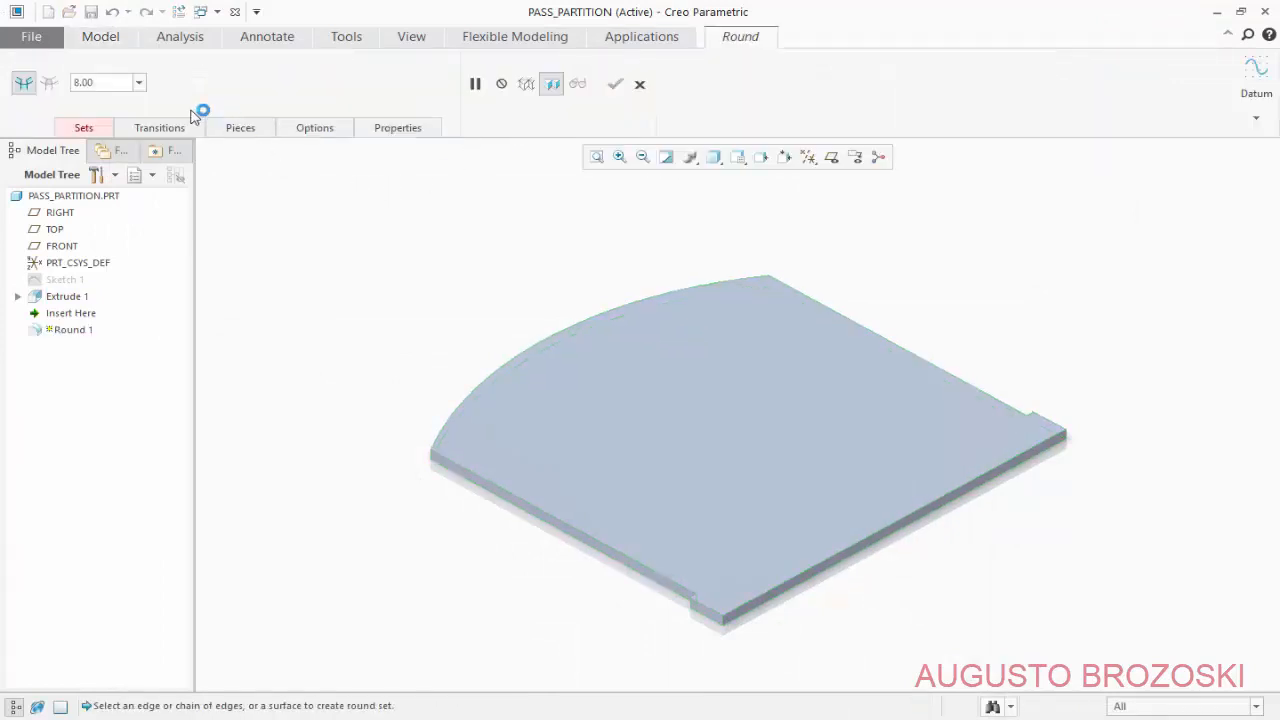
{"action": "double_click", "coordinate": [106, 81]}
{"action": "type", "text": "7"}
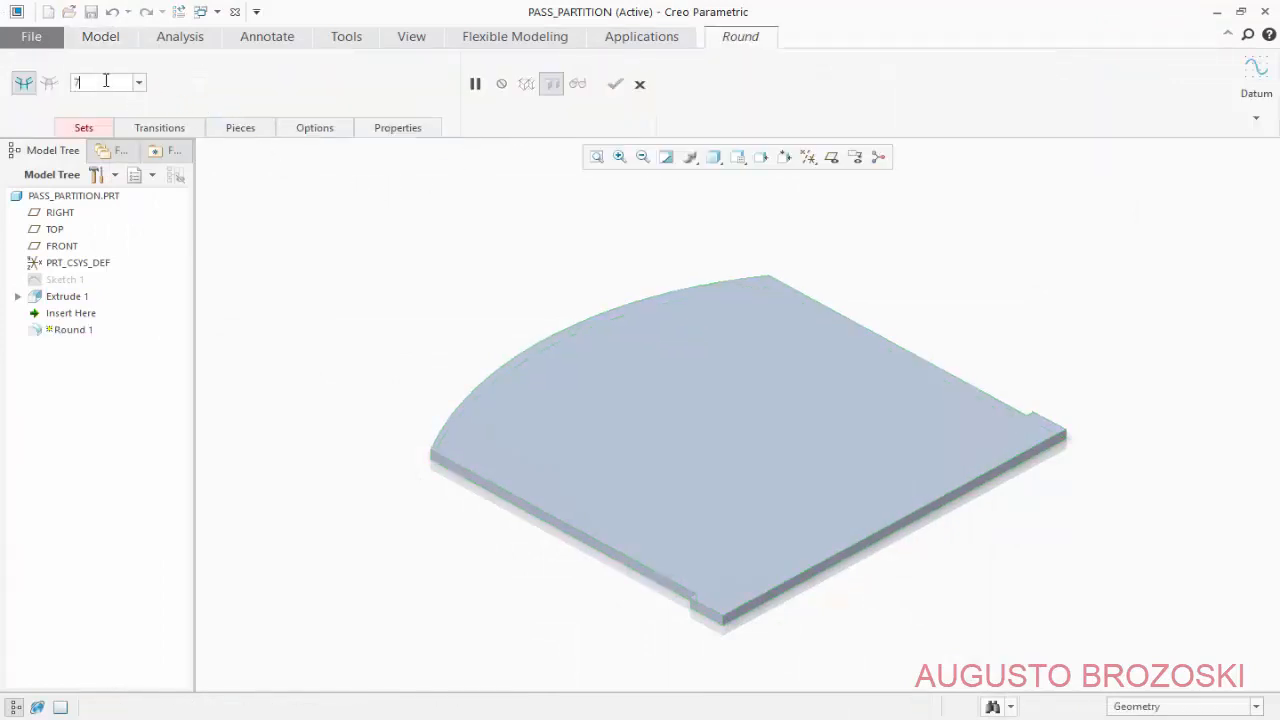
{"action": "type", "text": "7"}
{"action": "key", "text": "Return"}
{"action": "scroll", "coordinate": [369, 425], "scroll_direction": "down", "scroll_amount": 5}
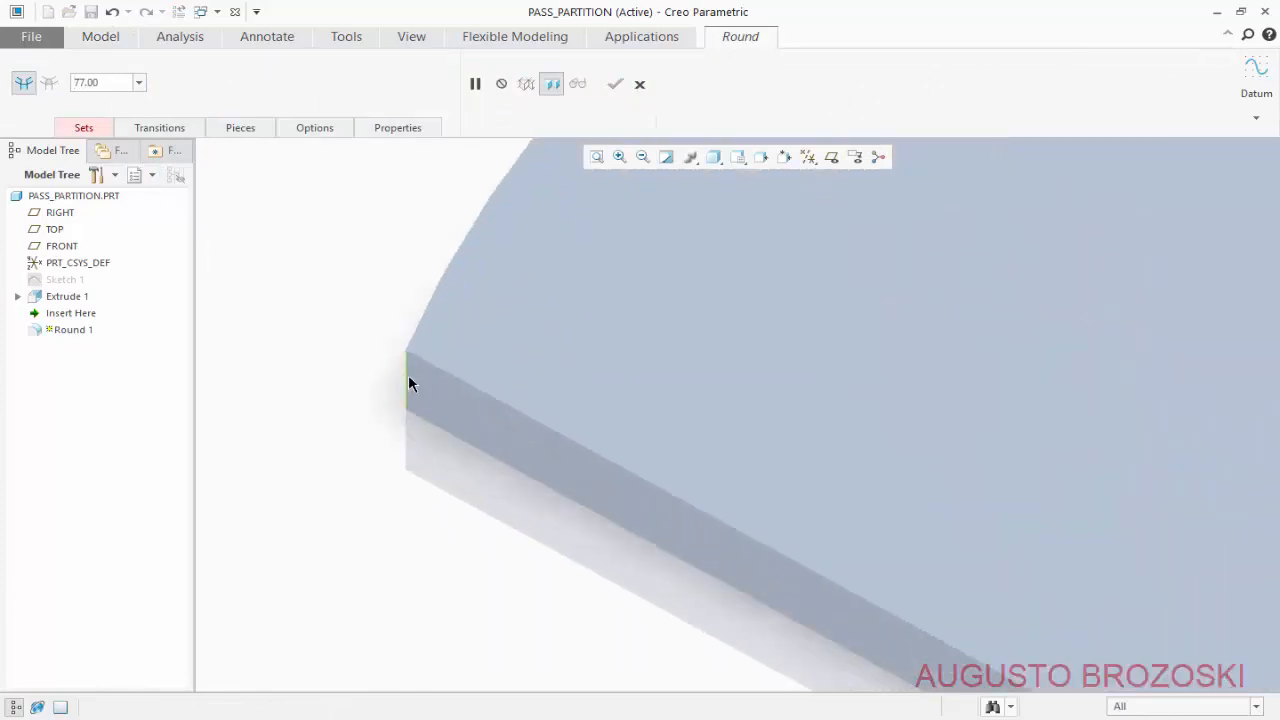
{"action": "left_click", "coordinate": [408, 380]}
Round the corner edge at the other end of the arc with the same 77 mm radius and complete the Round.
{"action": "scroll", "coordinate": [370, 428], "scroll_direction": "up", "scroll_amount": 5}
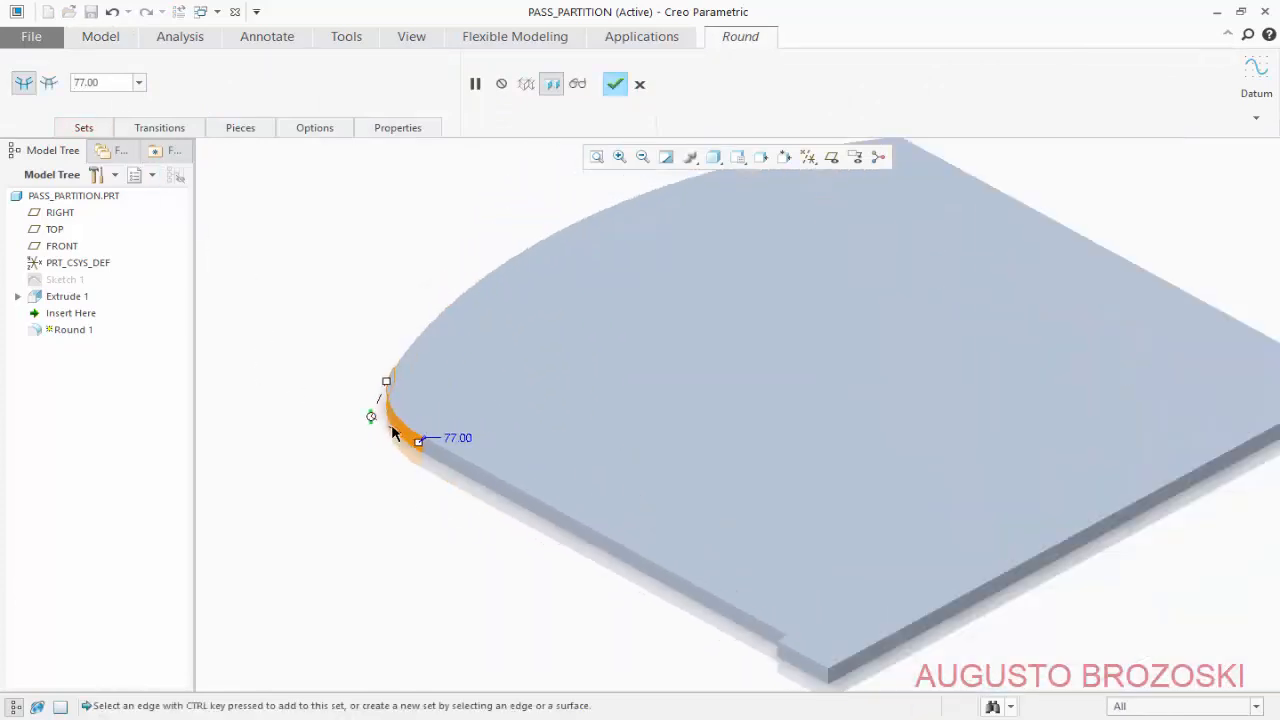
{"action": "middle_click_drag", "start_coordinate": [734, 234], "coordinate": [718, 282]}
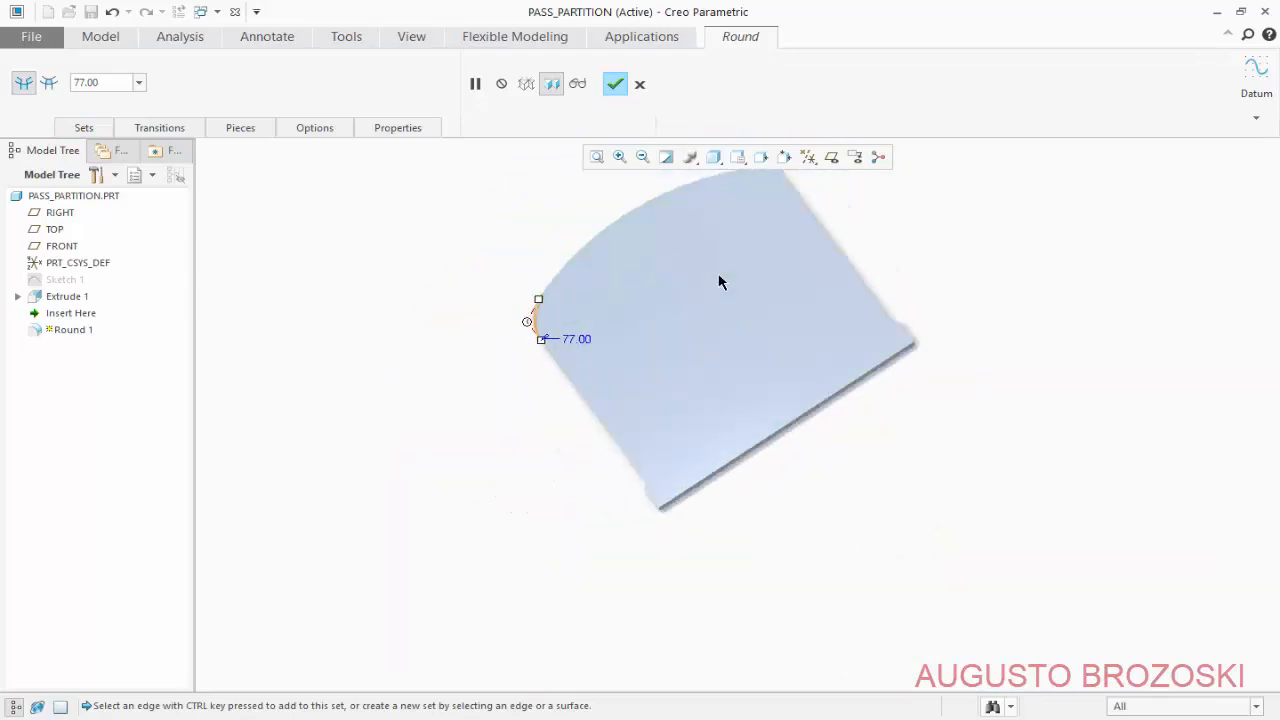
{"action": "scroll", "coordinate": [811, 169], "scroll_direction": "up", "scroll_amount": 2}
{"action": "scroll", "coordinate": [784, 187], "scroll_direction": "down", "scroll_amount": 5}
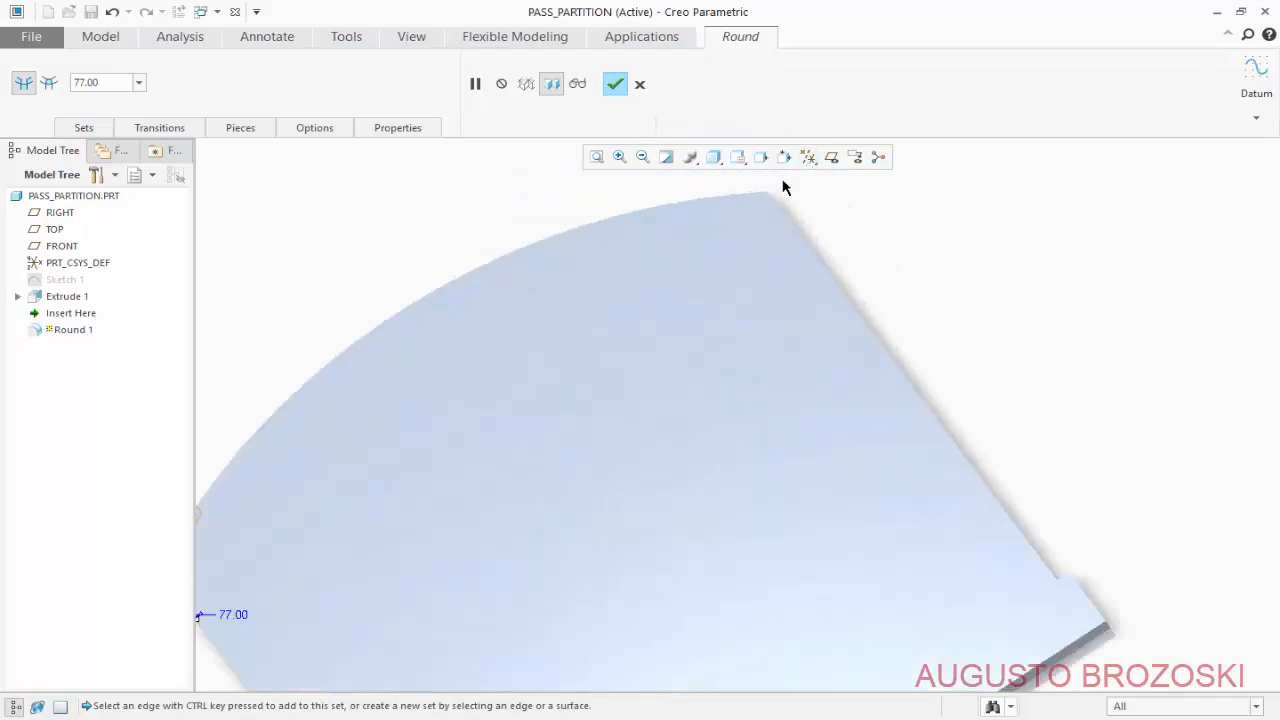
{"action": "scroll", "coordinate": [778, 198], "scroll_direction": "down", "scroll_amount": 4}
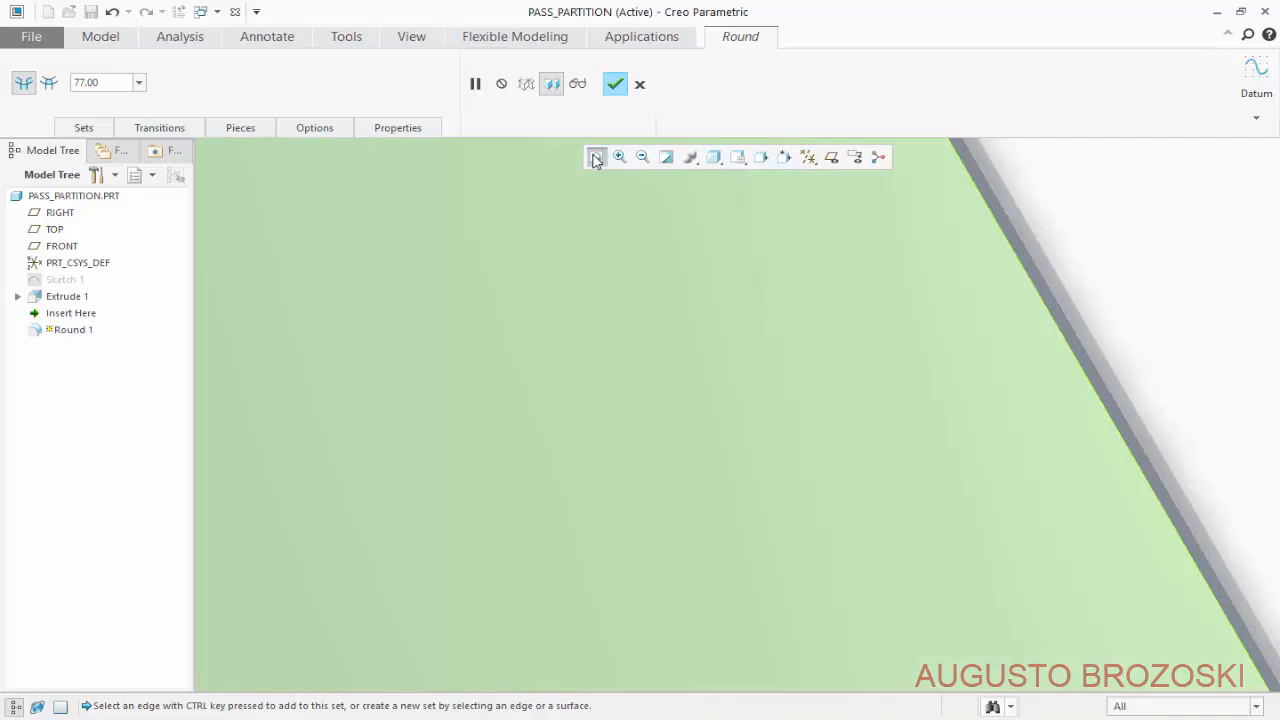
{"action": "left_click", "coordinate": [596, 158]}
{"action": "scroll", "coordinate": [809, 257], "scroll_direction": "down", "scroll_amount": 6}
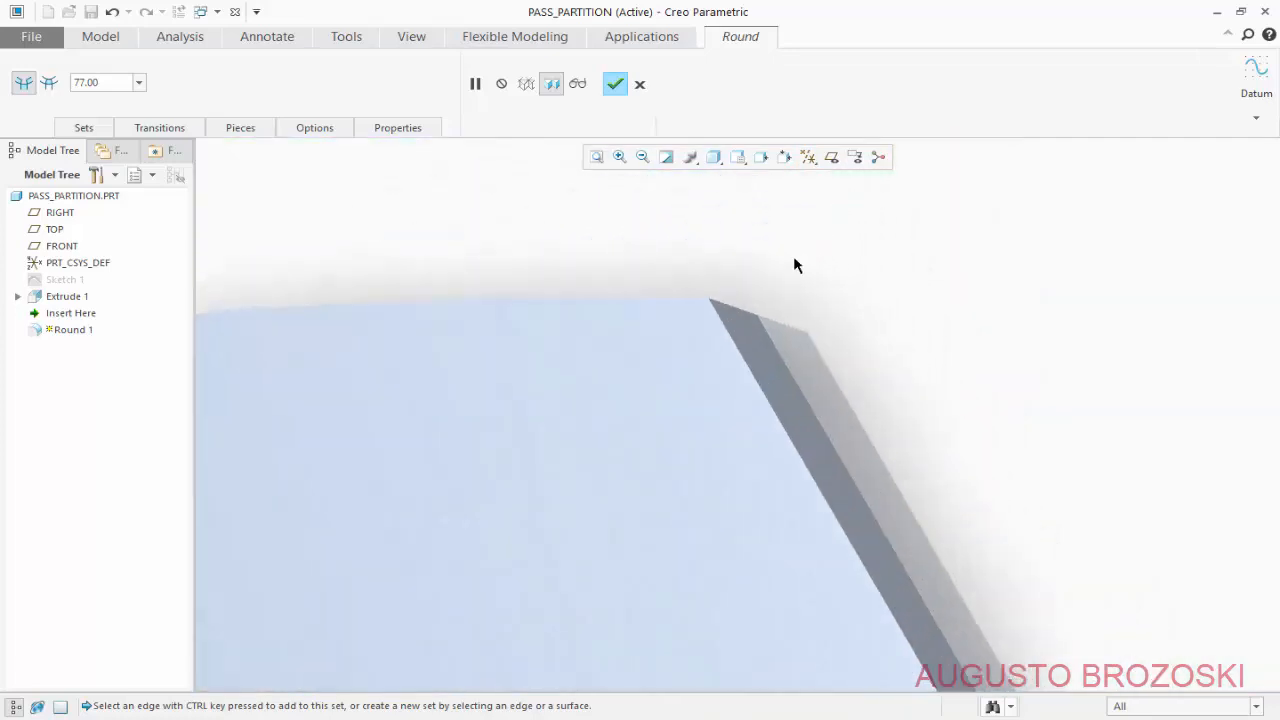
{"action": "left_click", "coordinate": [734, 311]}
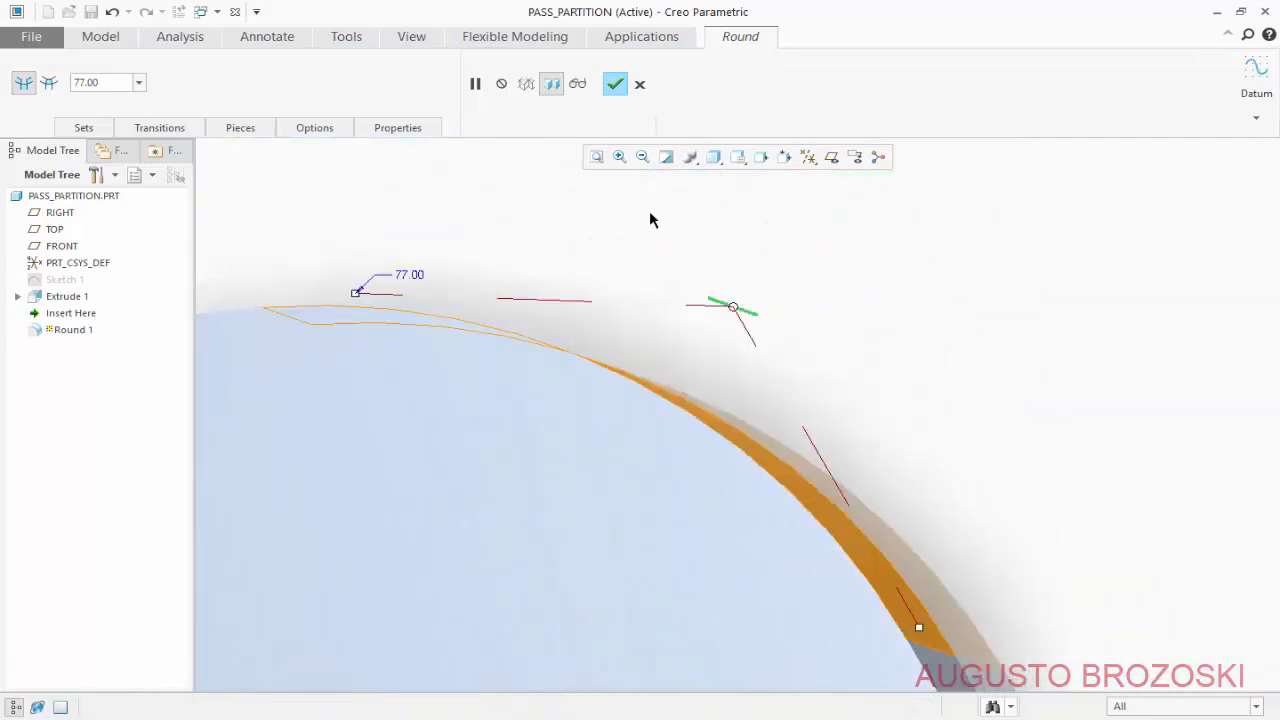
{"action": "left_click", "coordinate": [615, 84]}
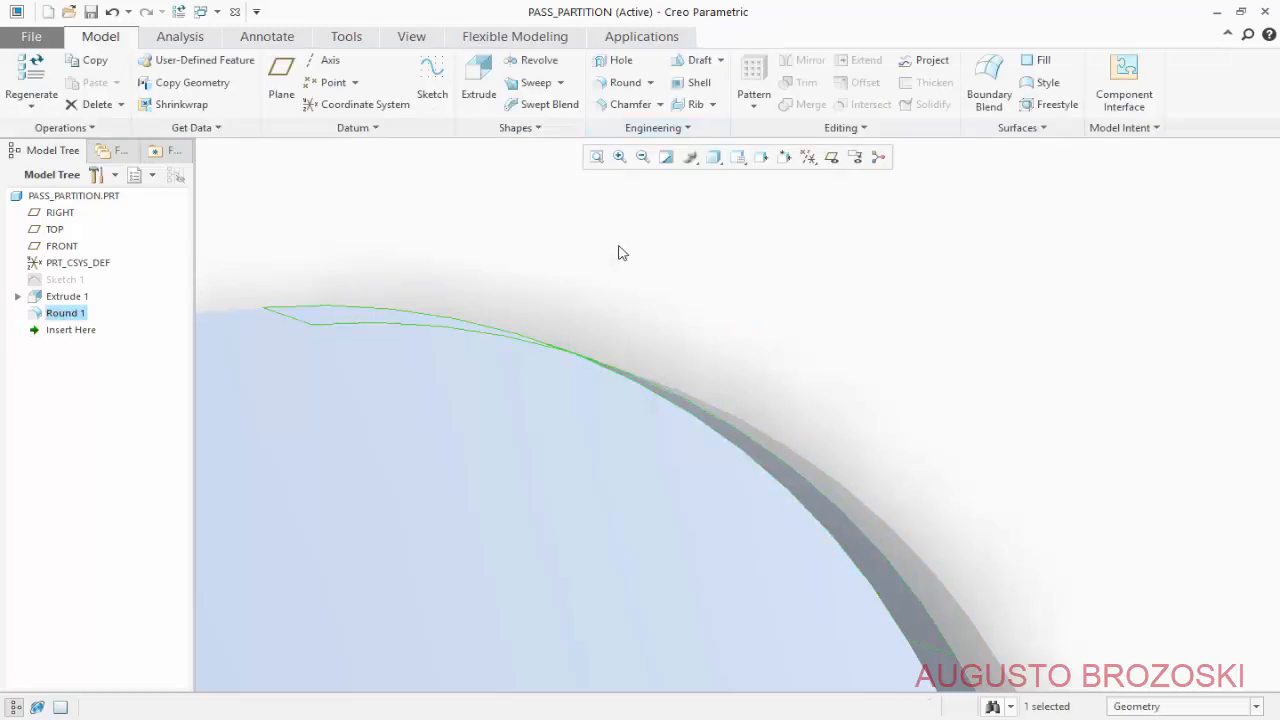
Return the plate to its standard orientation and save PASS_PARTITION.PRT in the CREO Heat Exchanger Video folder.
{"action": "left_click", "coordinate": [740, 158]}
{"action": "left_click", "coordinate": [748, 176]}
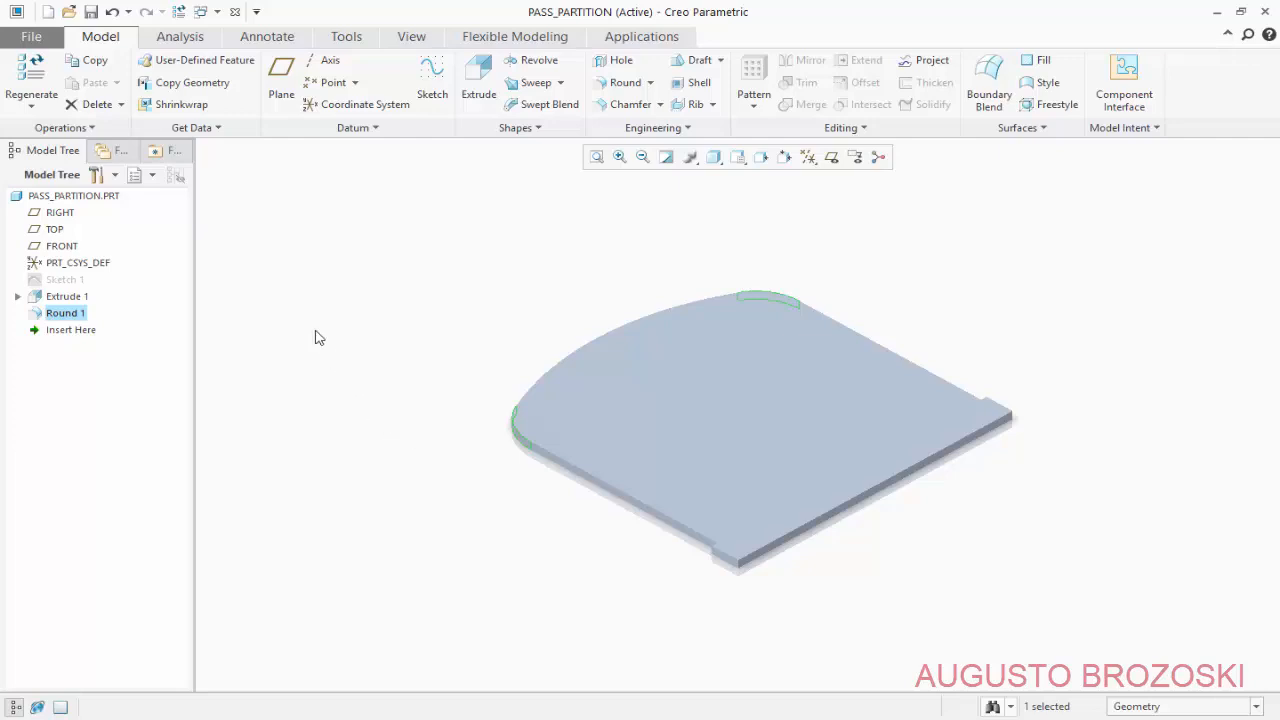
{"action": "left_click", "coordinate": [90, 12]}
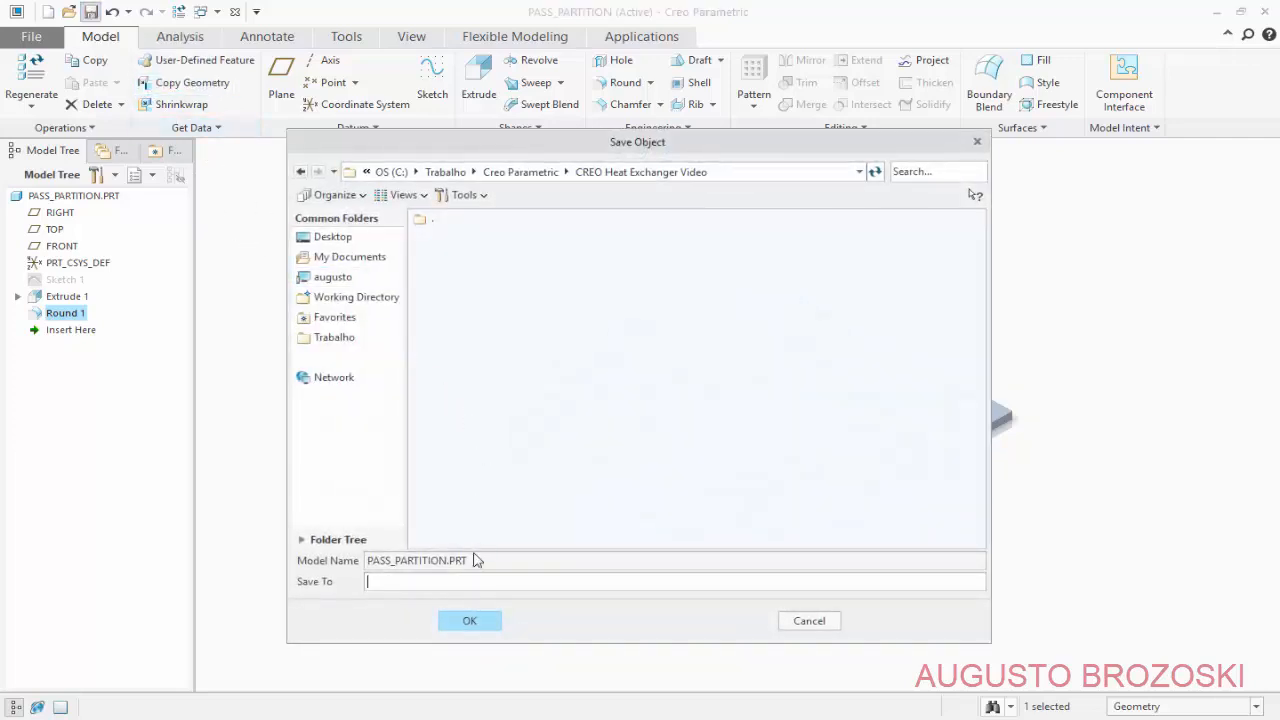
{"action": "left_click", "coordinate": [489, 621]}
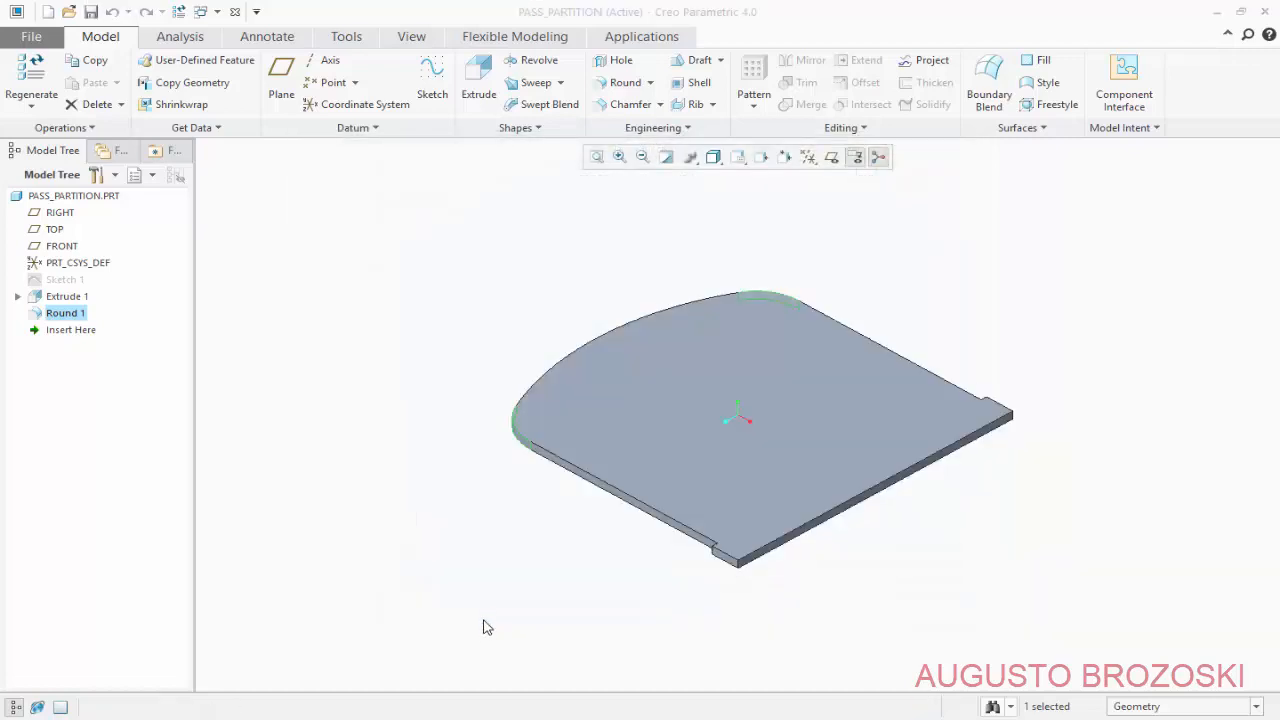
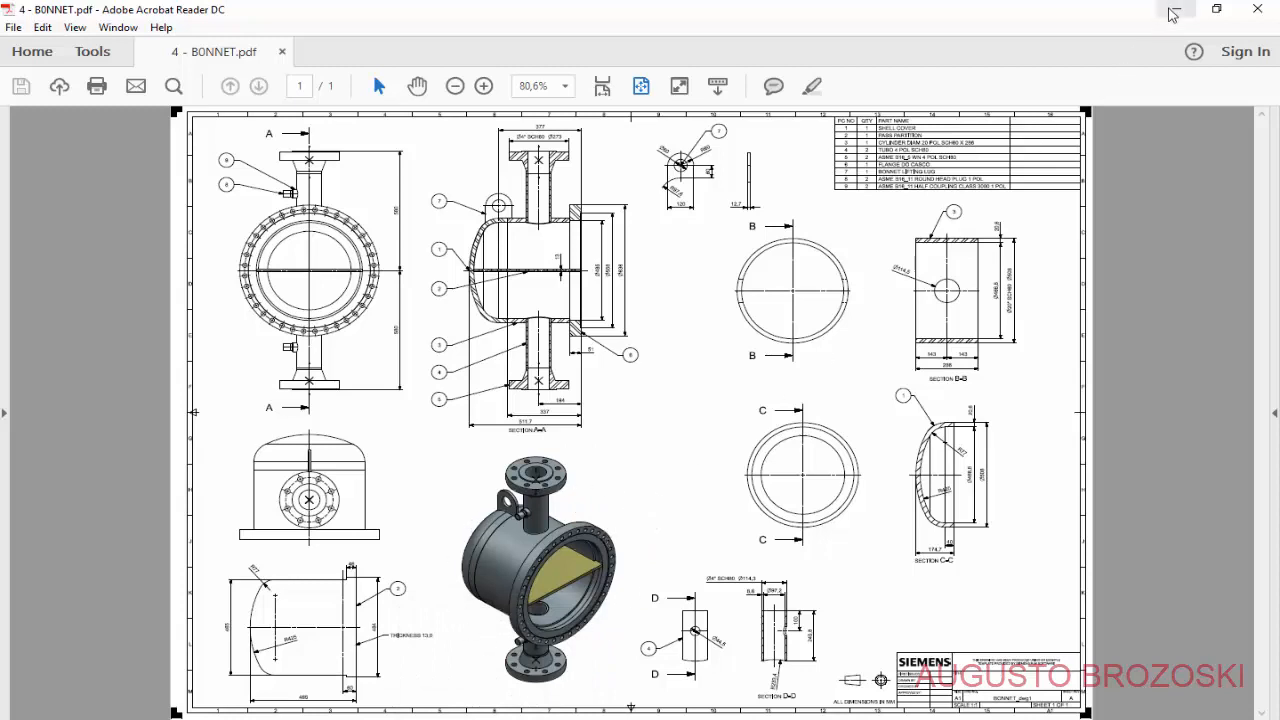
Return to Creo and create a new Design assembly named BONNET from the mmns_asm_design template instead of the default.
{"action": "left_click", "coordinate": [1176, 9]}
{"action": "left_click", "coordinate": [48, 12]}
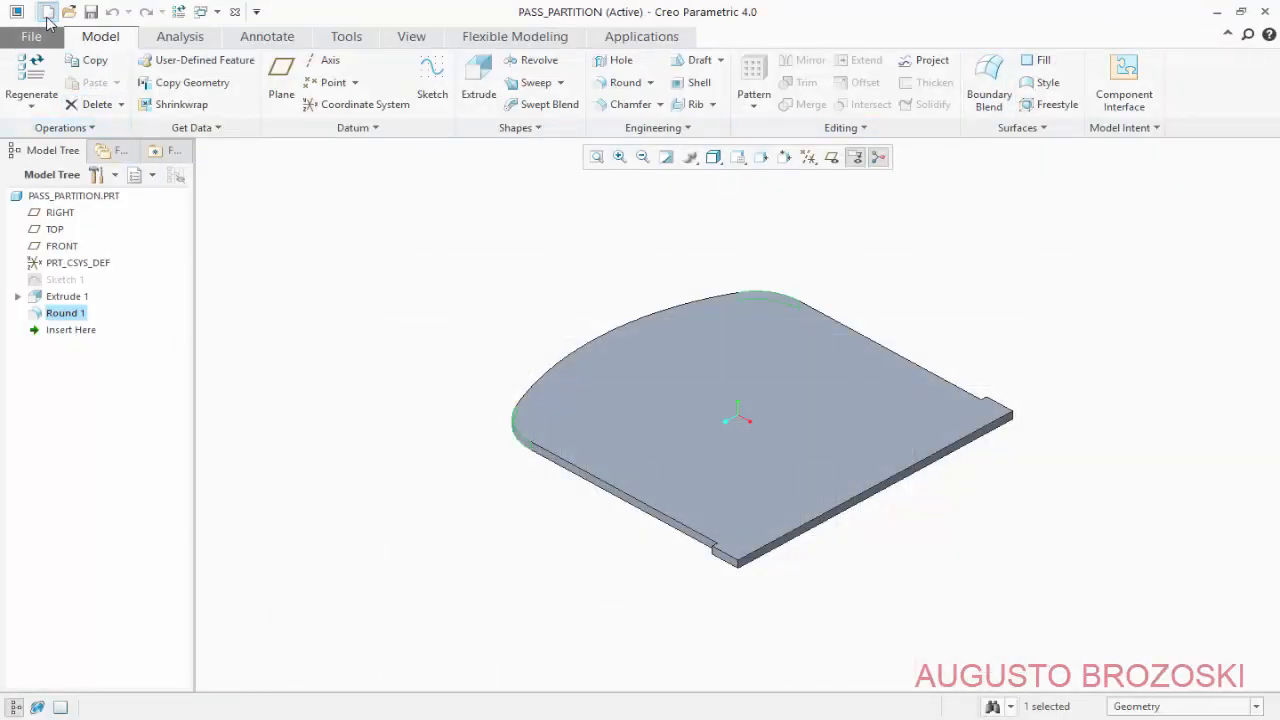
{"action": "left_click", "coordinate": [481, 333]}
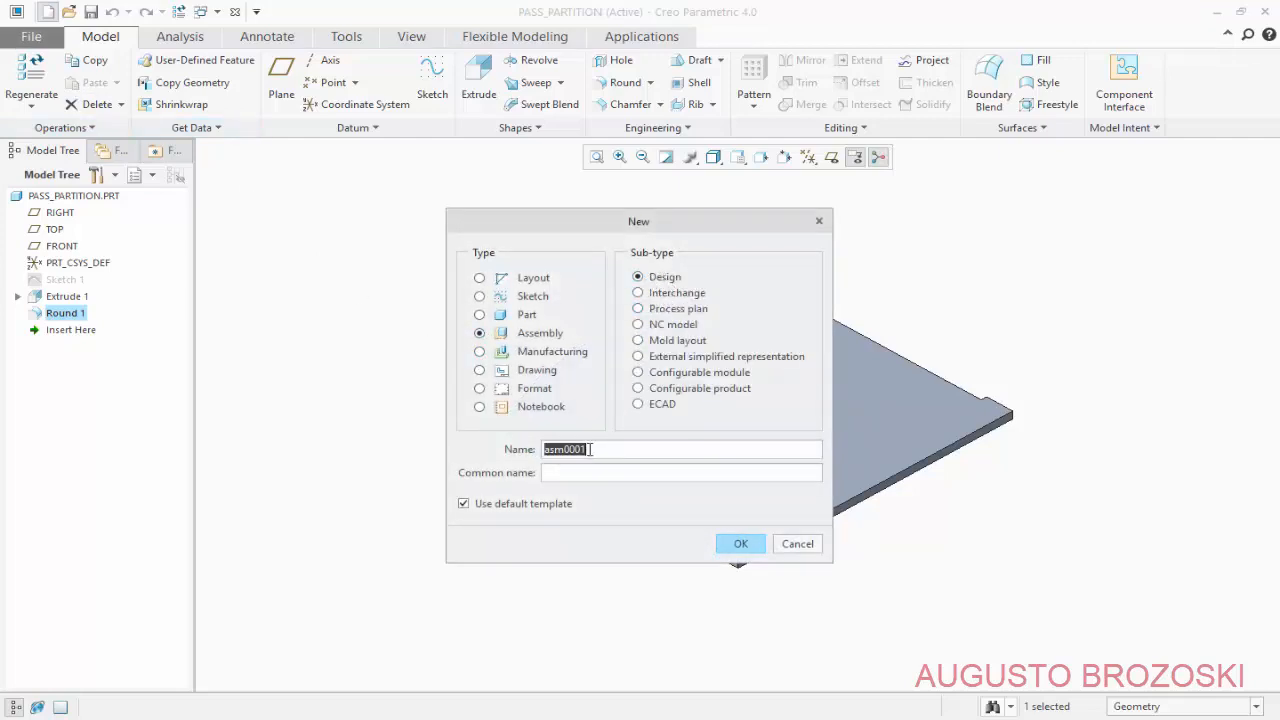
{"action": "type", "text": "BONNET"}
{"action": "left_click", "coordinate": [502, 505]}
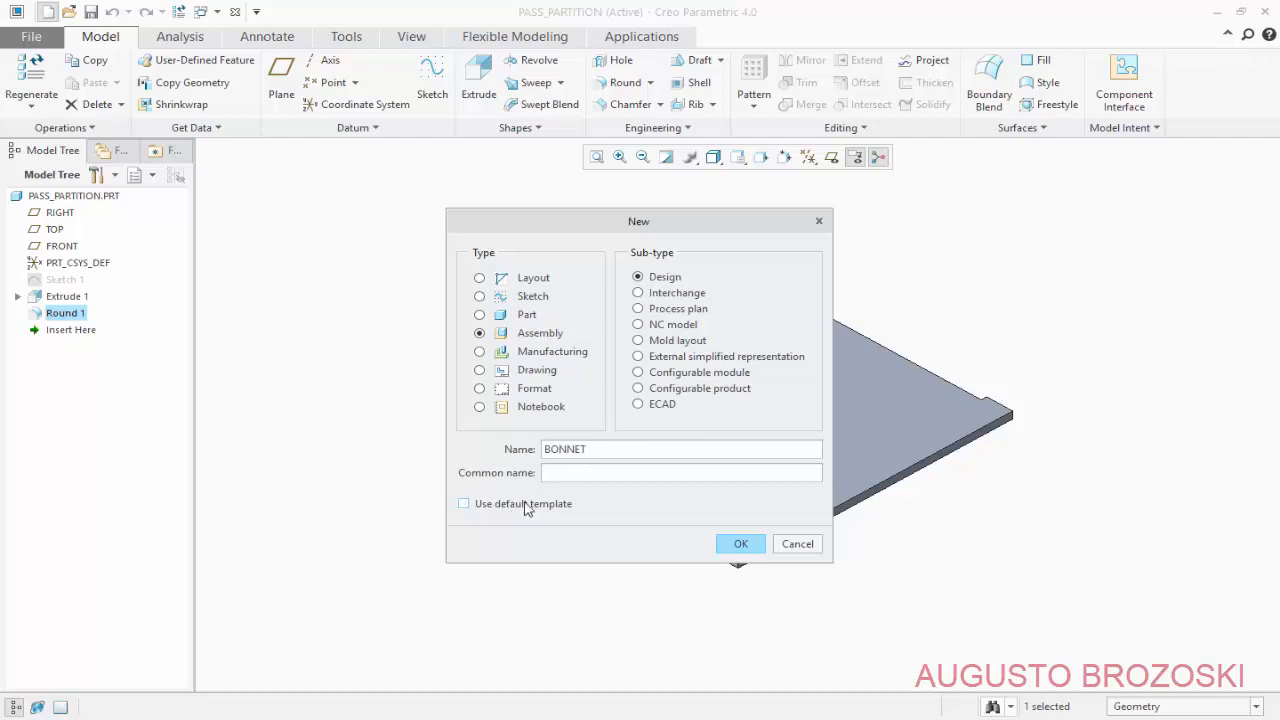
{"action": "left_click", "coordinate": [740, 544]}
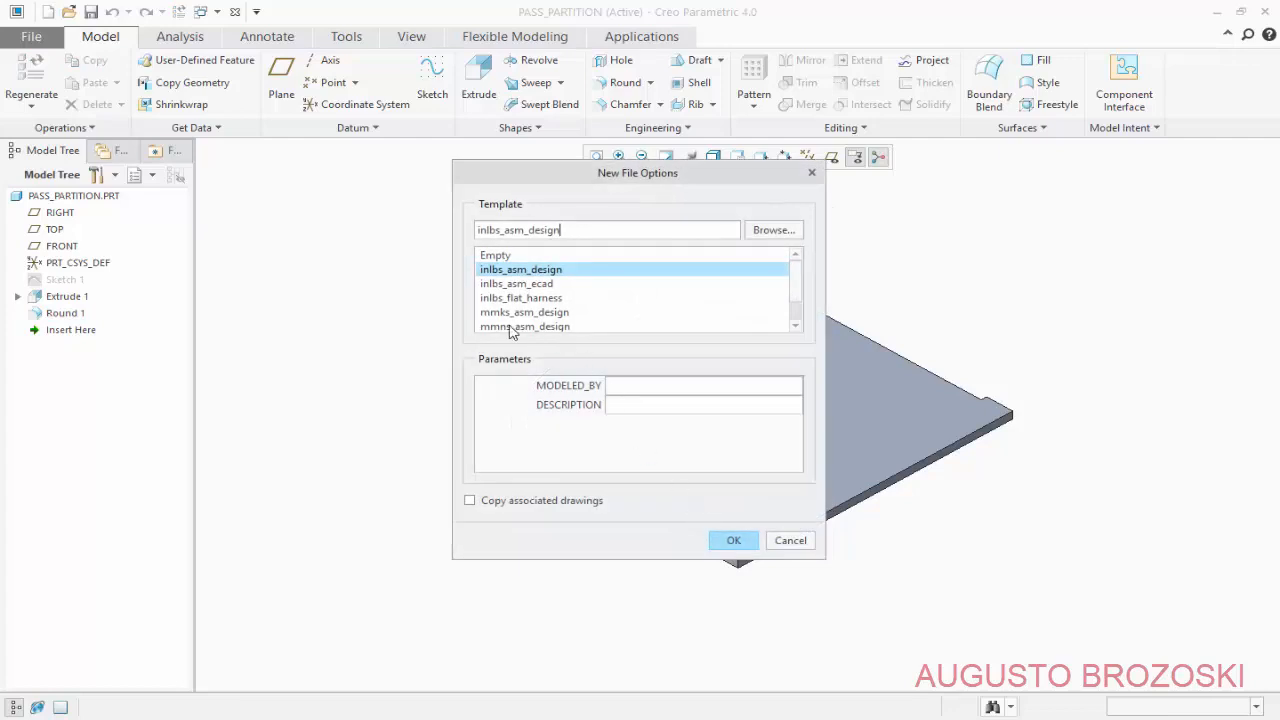
{"action": "left_click", "coordinate": [511, 327]}
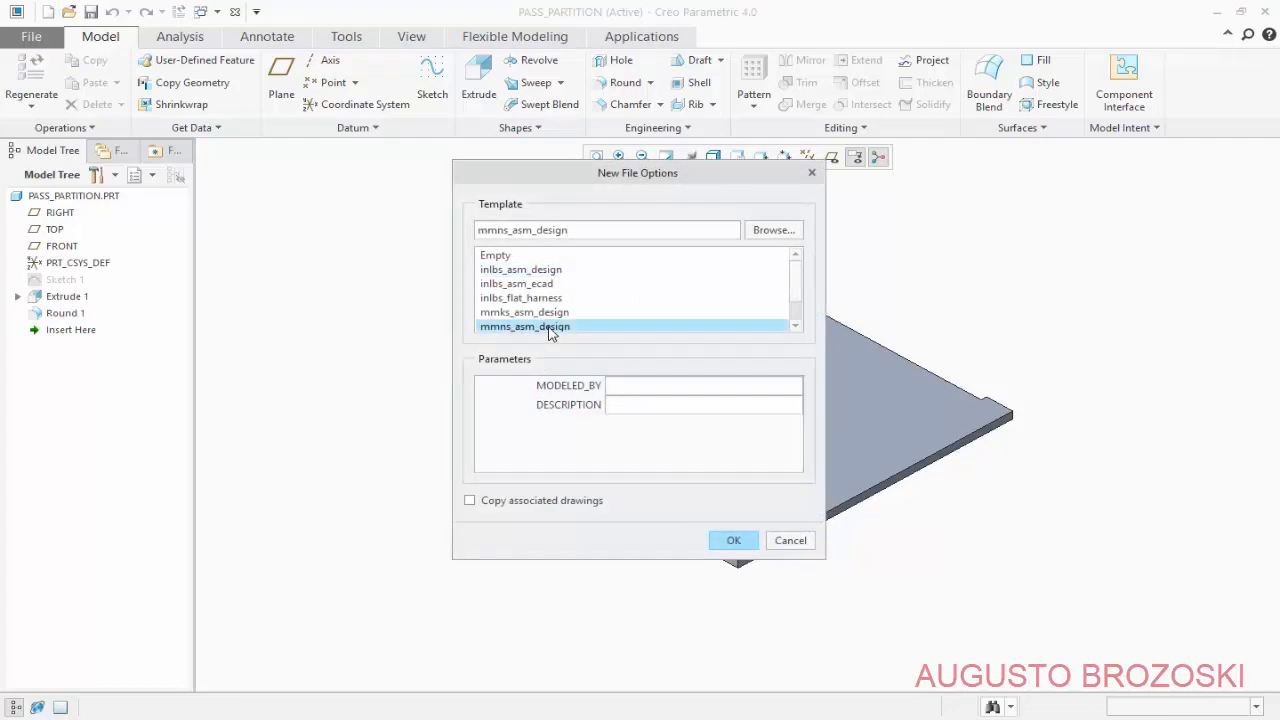
{"action": "left_click", "coordinate": [727, 539]}
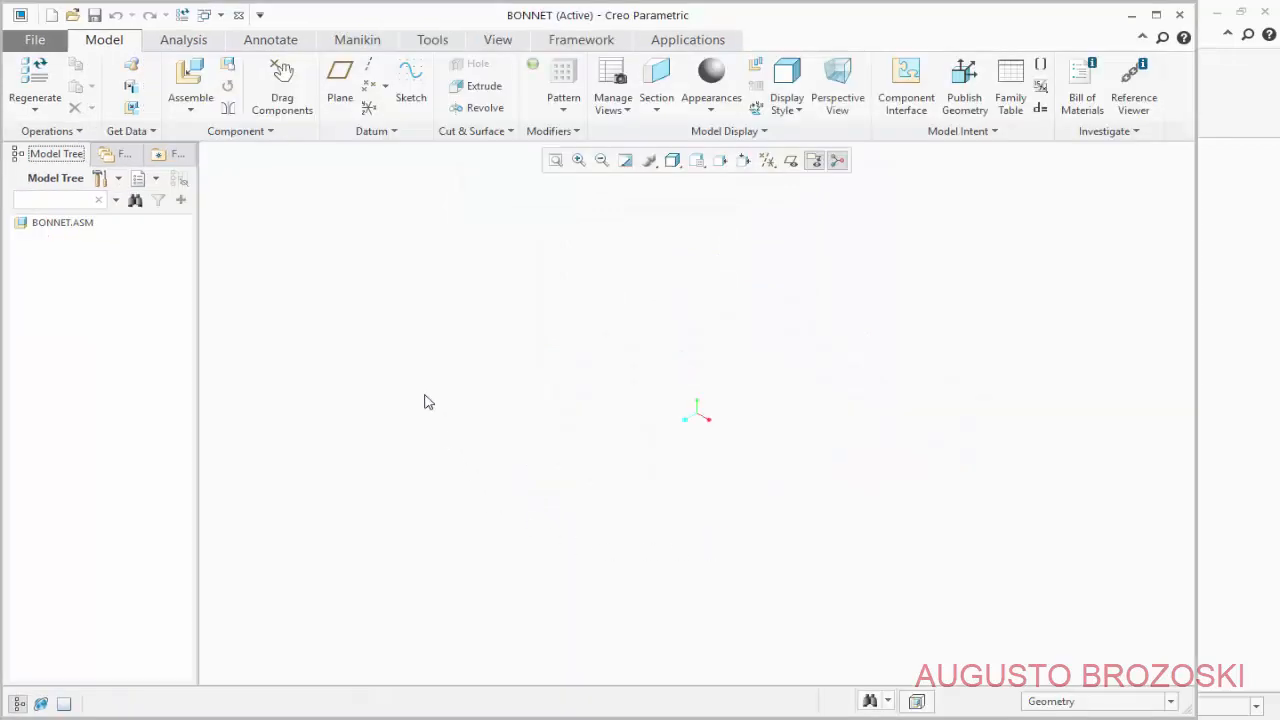
Browse the parts as thumbnails, insert flange_diam_636x51.prt into the assembly and accept it without any placement constraints.
{"action": "left_click", "coordinate": [189, 75]}
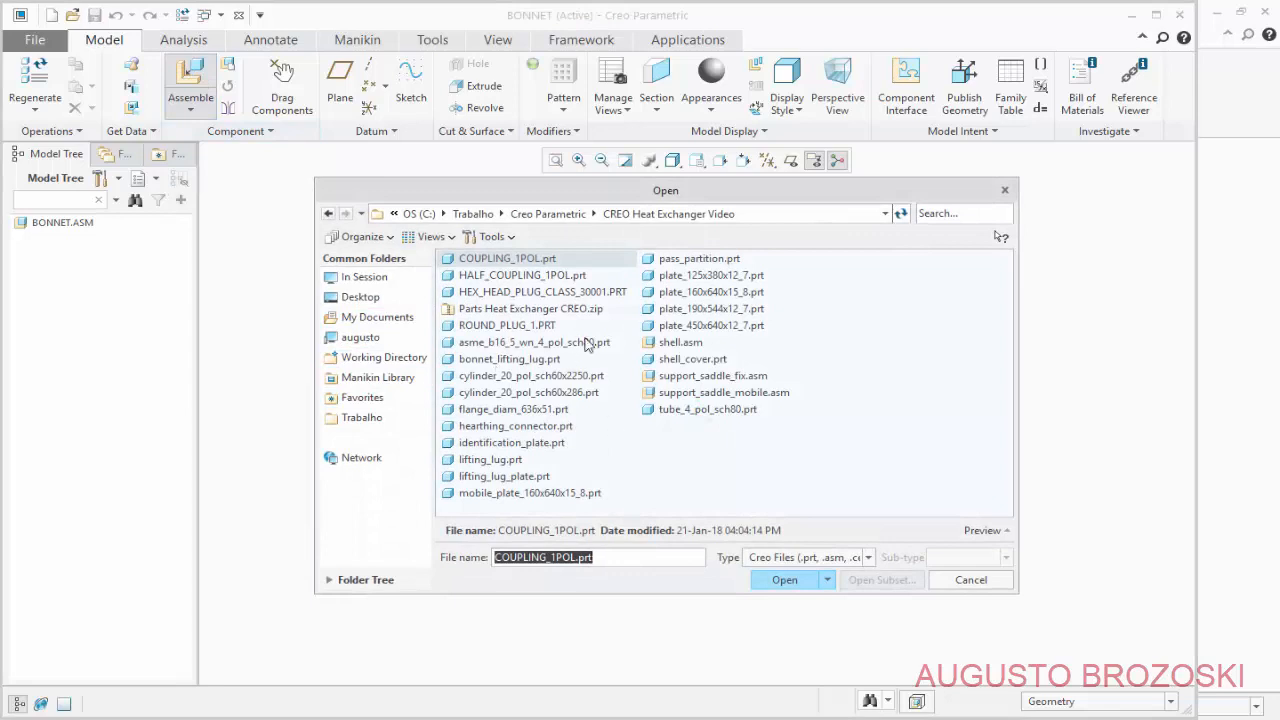
{"action": "left_click", "coordinate": [436, 237]}
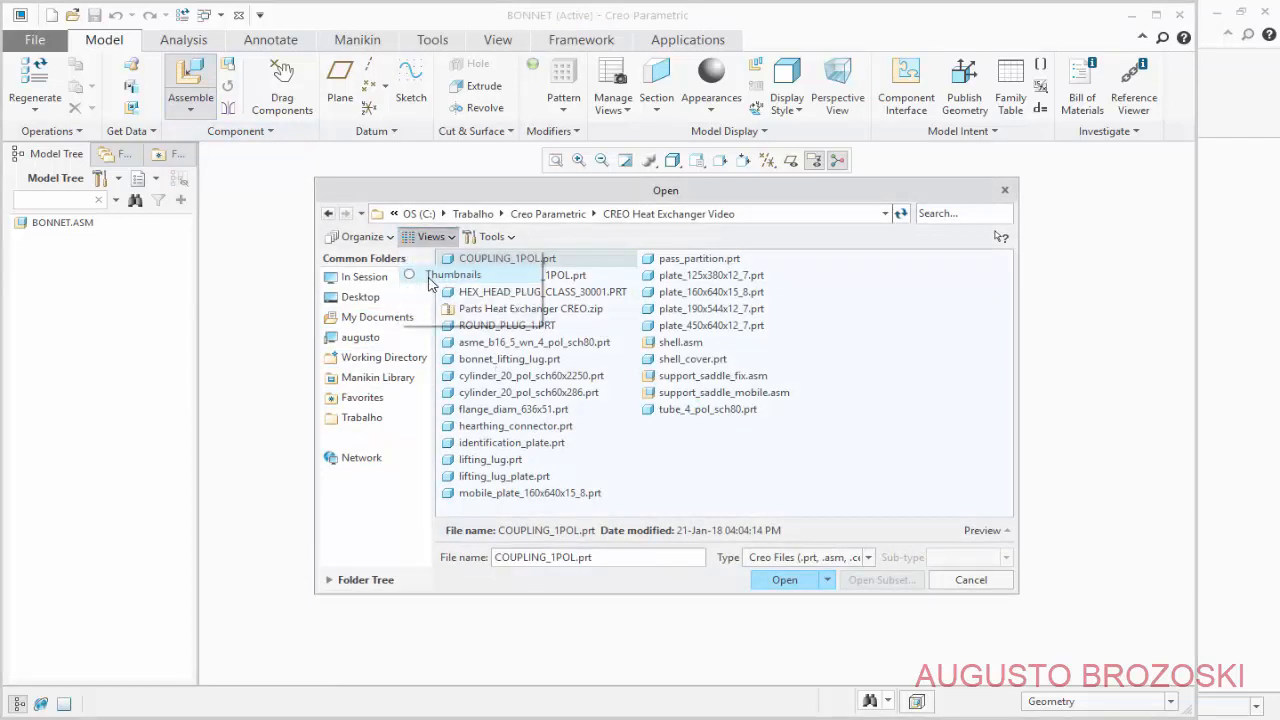
{"action": "left_click", "coordinate": [440, 275]}
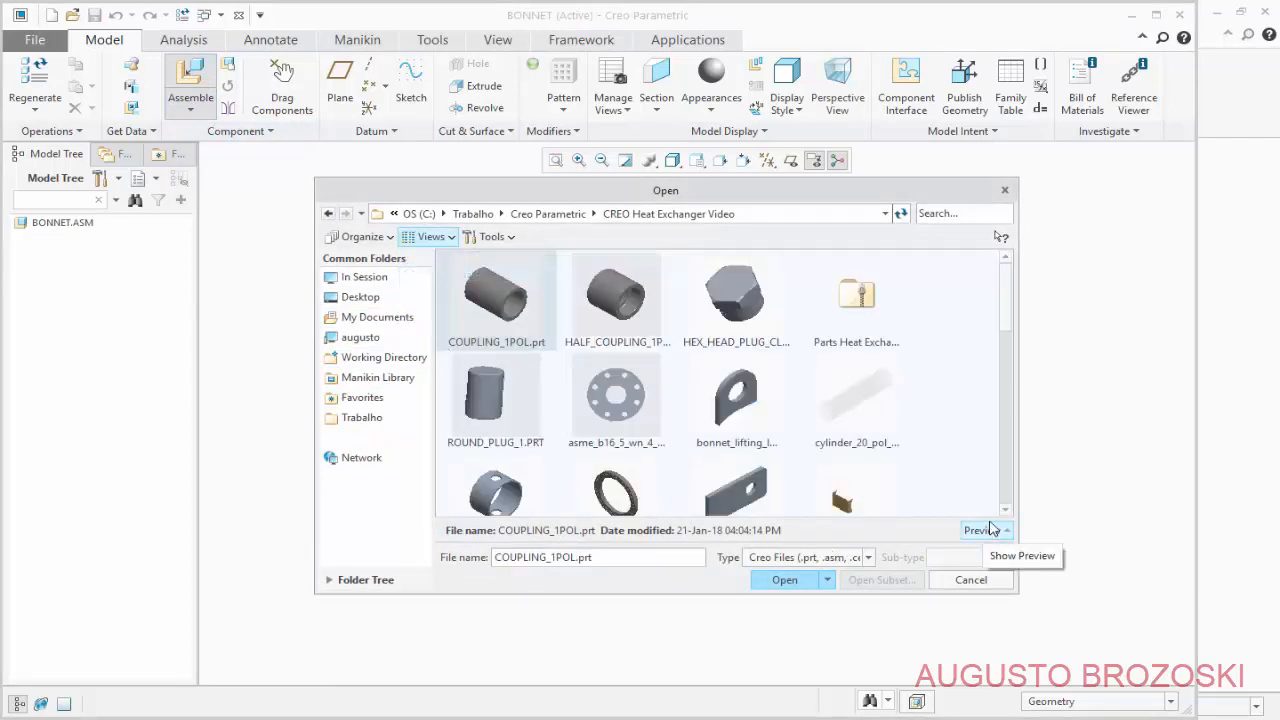
{"action": "scroll", "coordinate": [990, 505], "scroll_direction": "down", "scroll_amount": 1}
{"action": "left_click", "coordinate": [627, 413]}
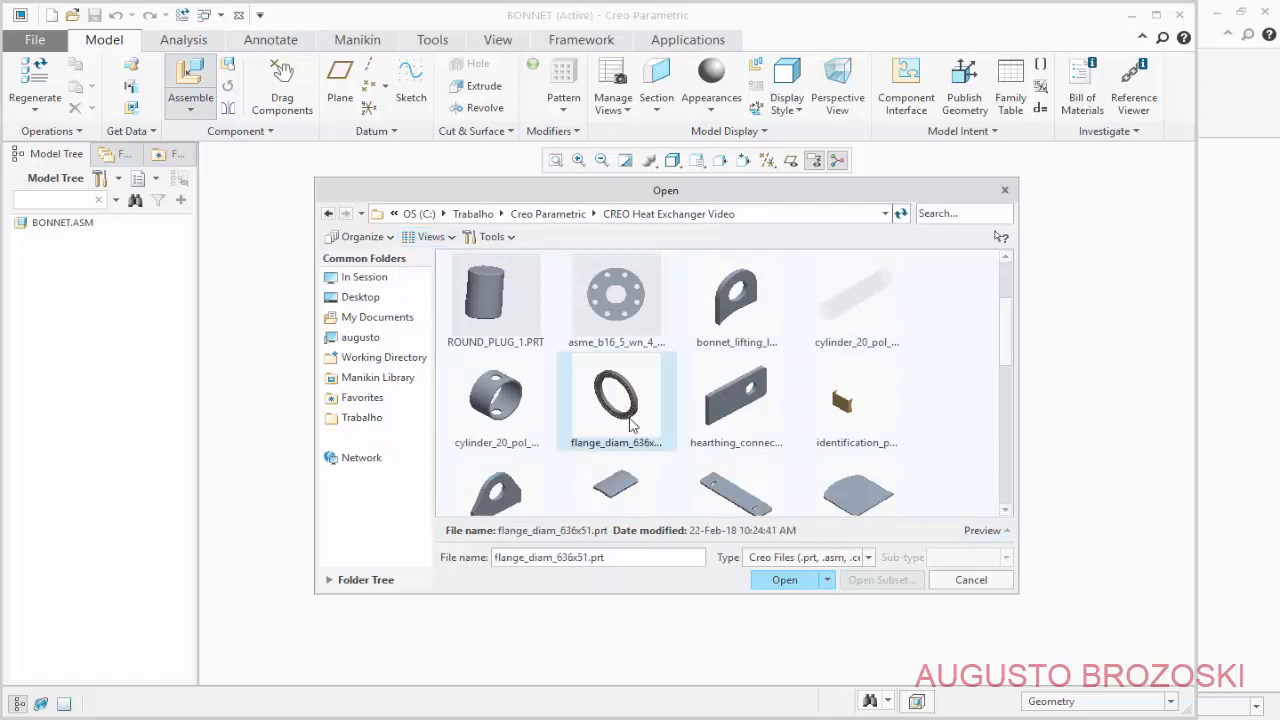
{"action": "left_click", "coordinate": [780, 584]}
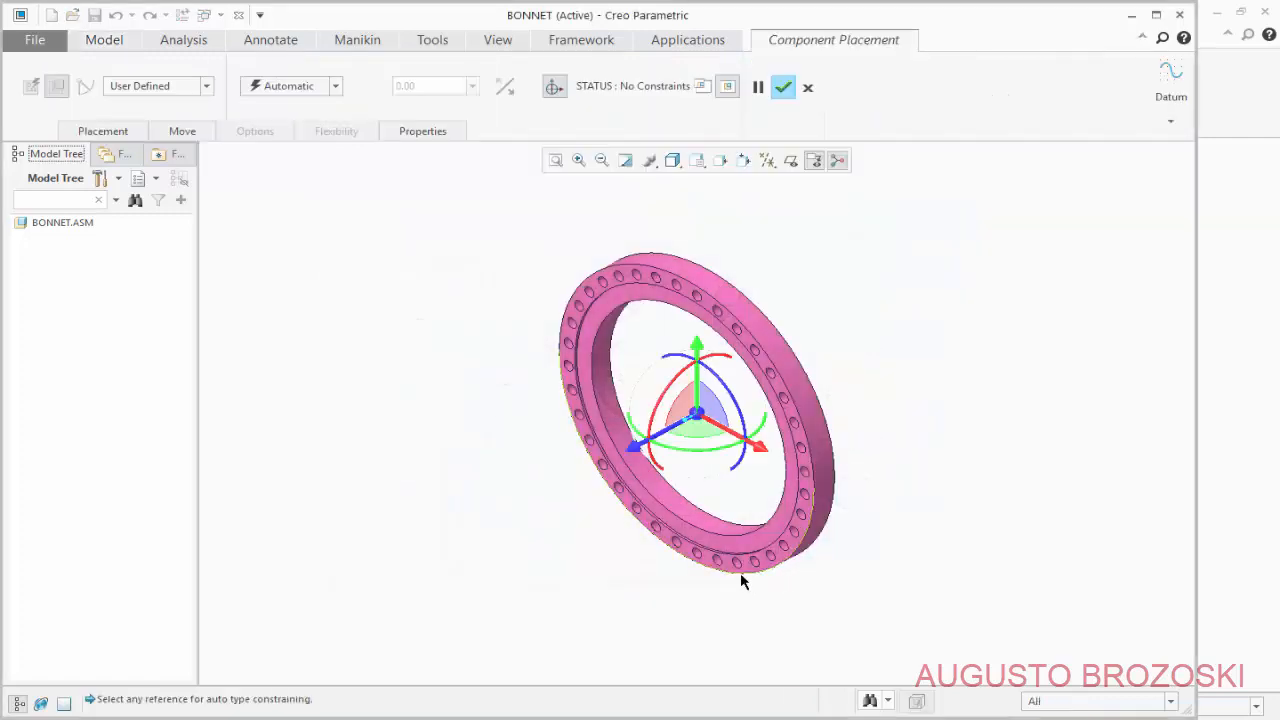
{"action": "left_click", "coordinate": [337, 86]}
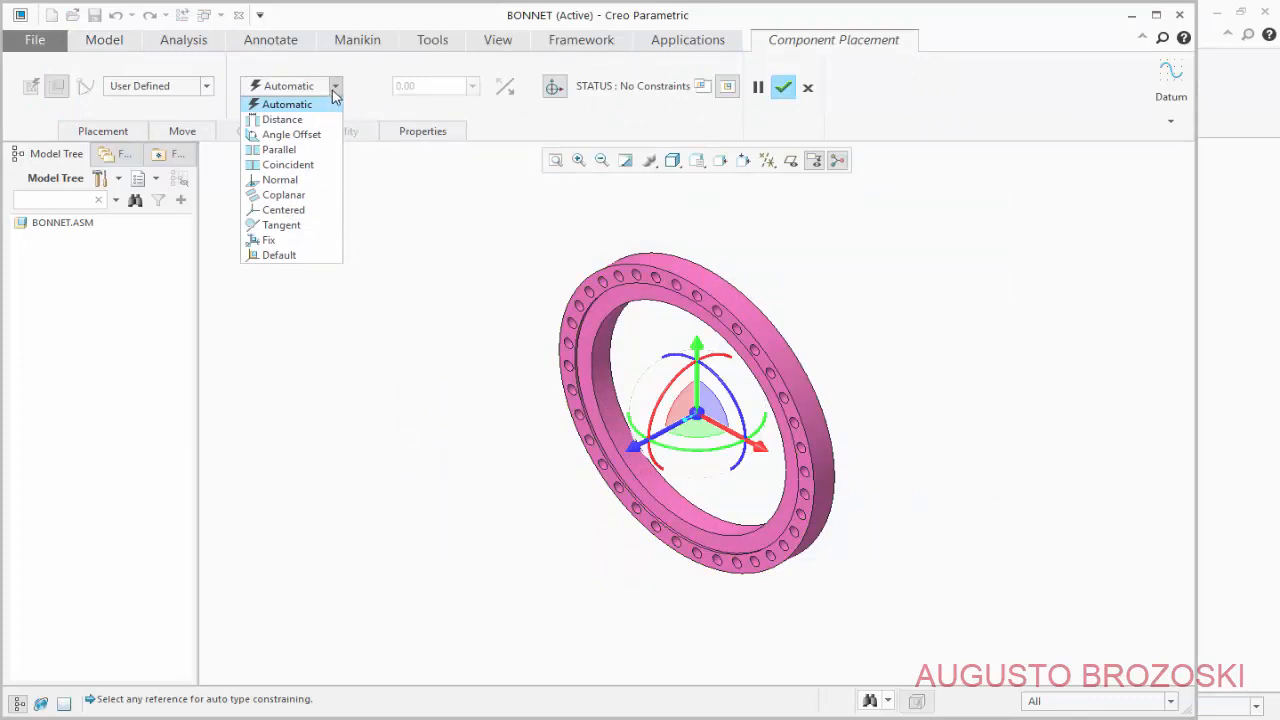
{"action": "left_click", "coordinate": [334, 91]}
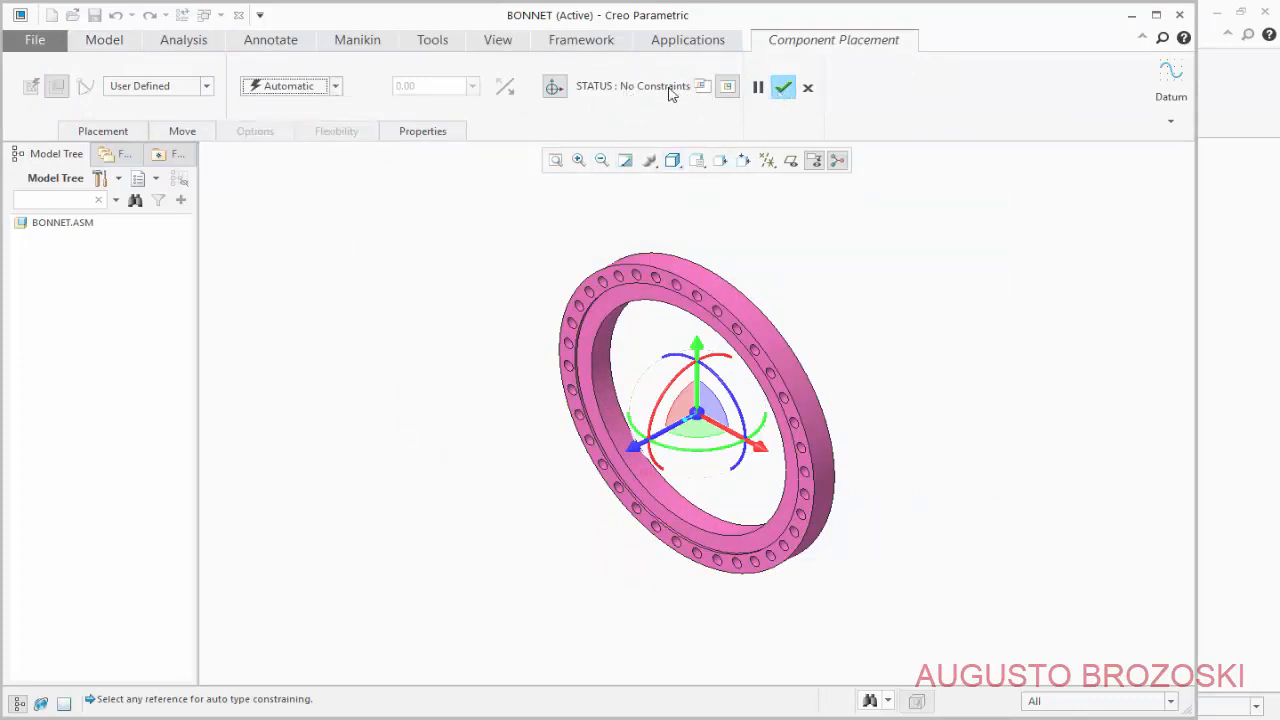
{"action": "left_click", "coordinate": [783, 87]}
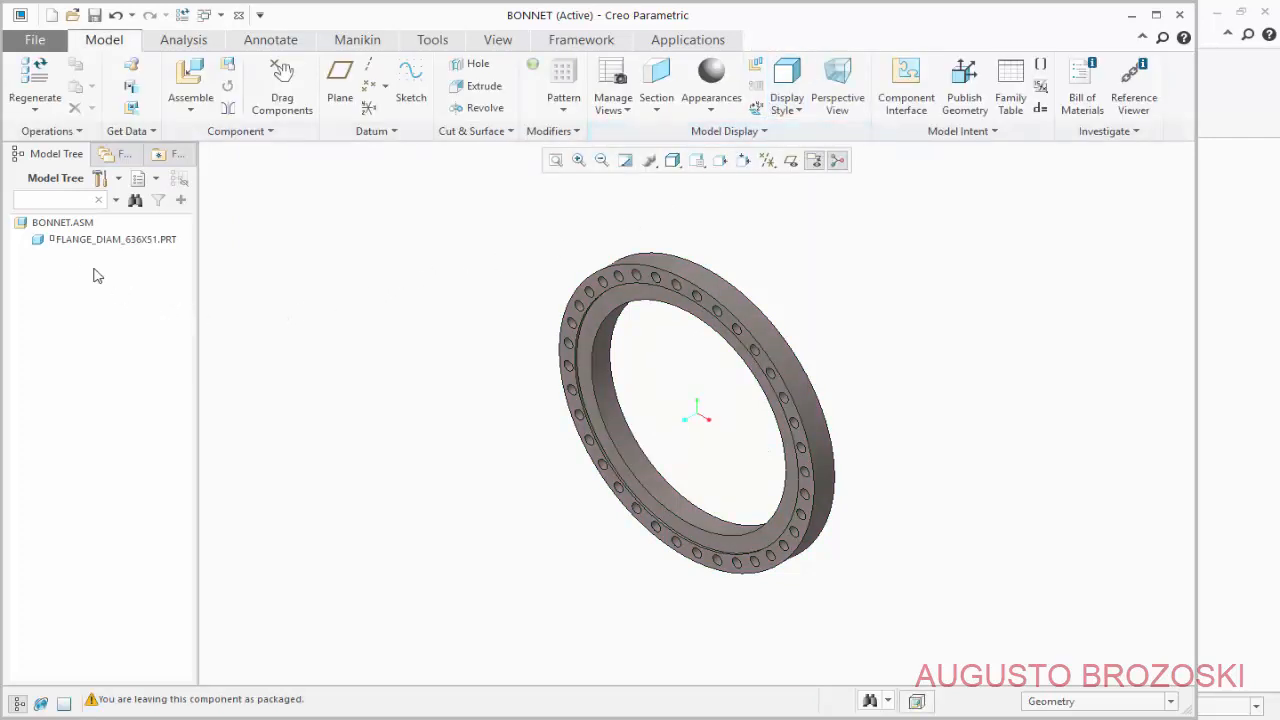
Redefine the flange's placement with datum planes displayed, move it away from the assembly planes and rotate it about a quarter turn around its vertical axis.
{"action": "left_click", "coordinate": [88, 241]}
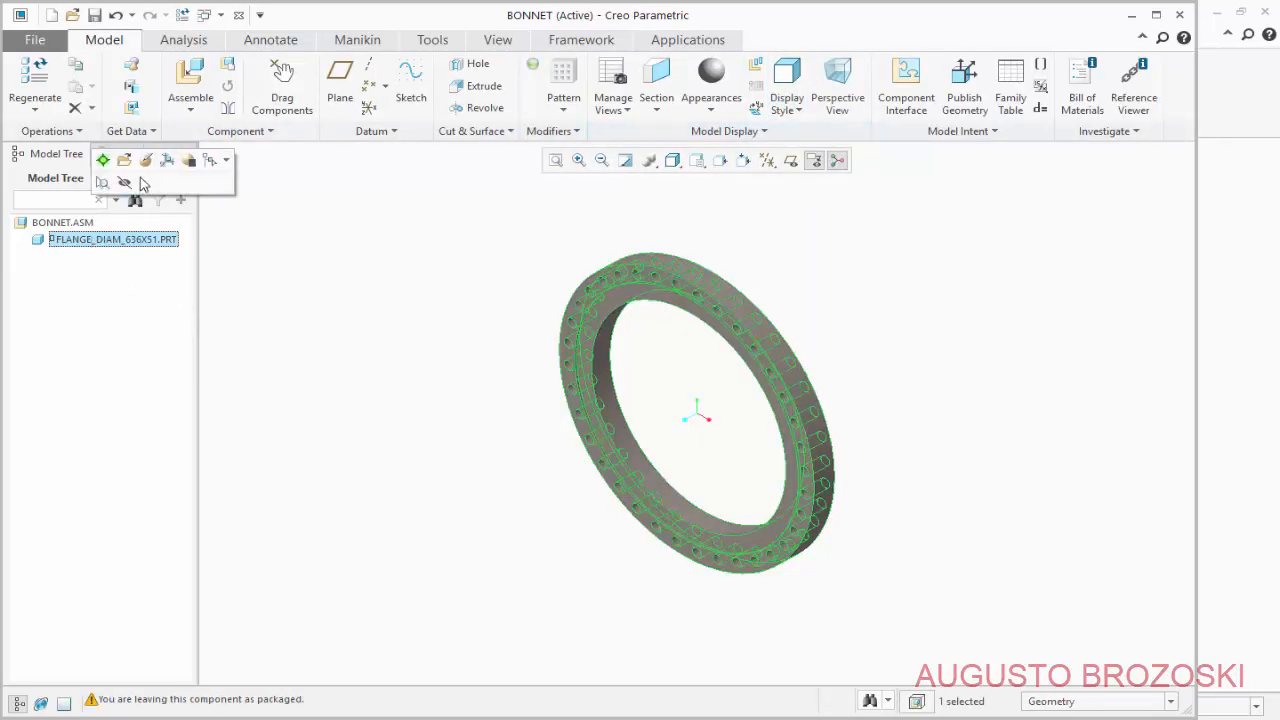
{"action": "left_click", "coordinate": [146, 161]}
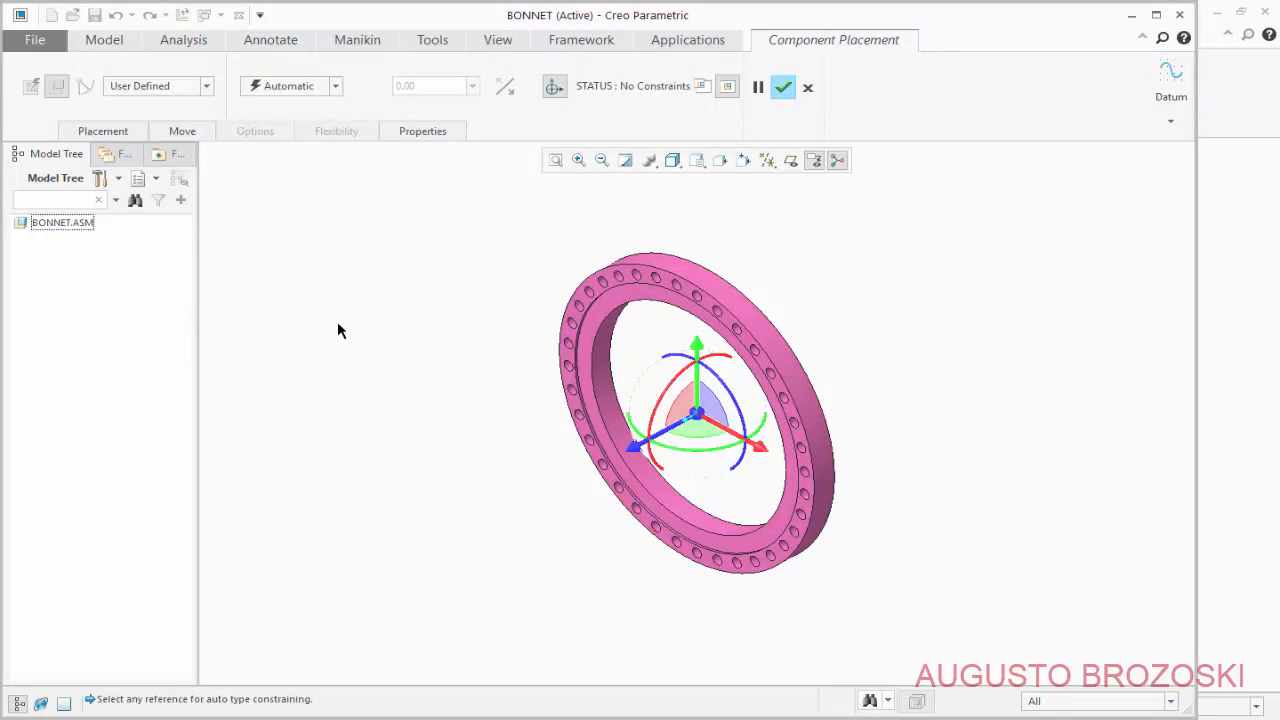
{"action": "left_click", "coordinate": [115, 133]}
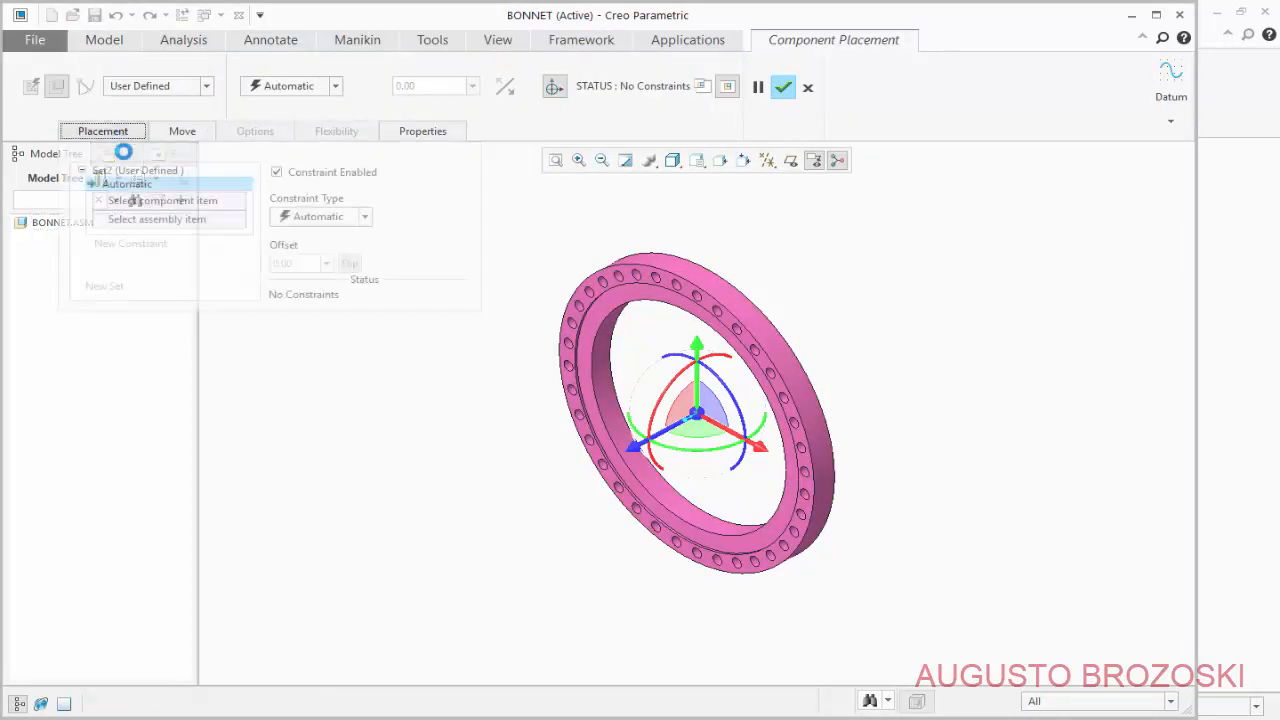
{"action": "left_click", "coordinate": [790, 161]}
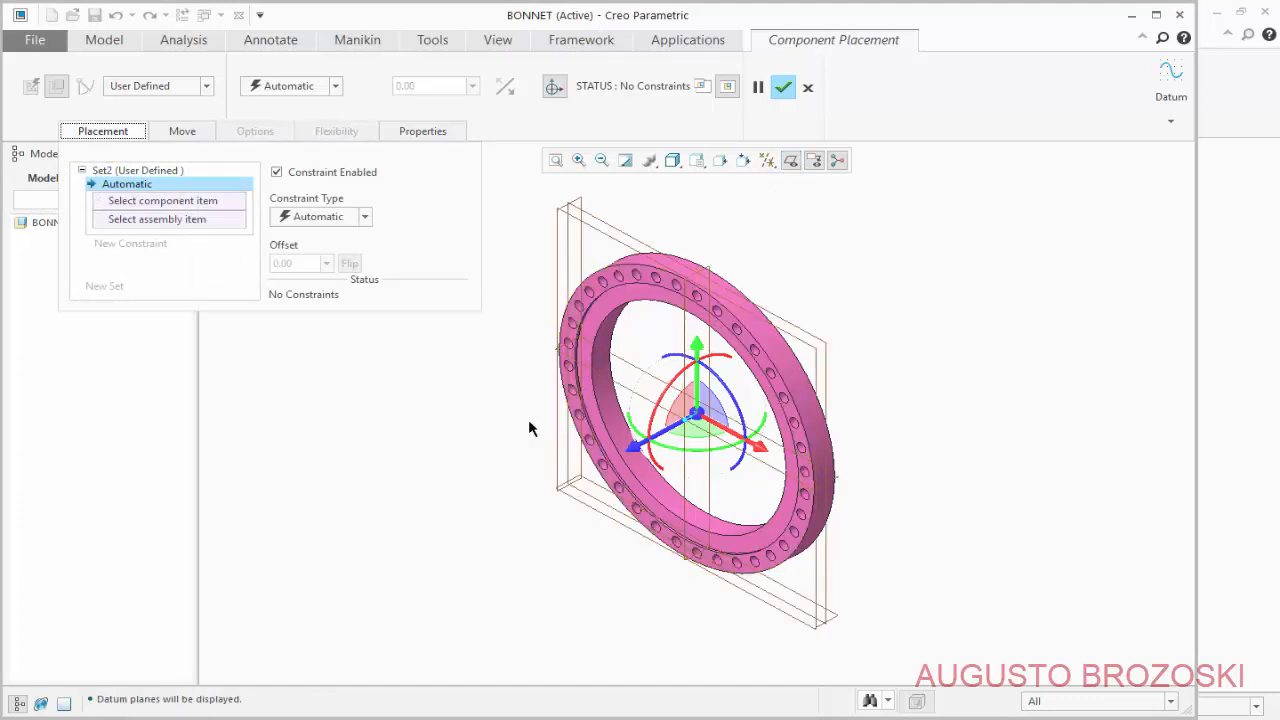
{"action": "left_click_drag", "start_coordinate": [642, 447], "coordinate": [407, 451]}
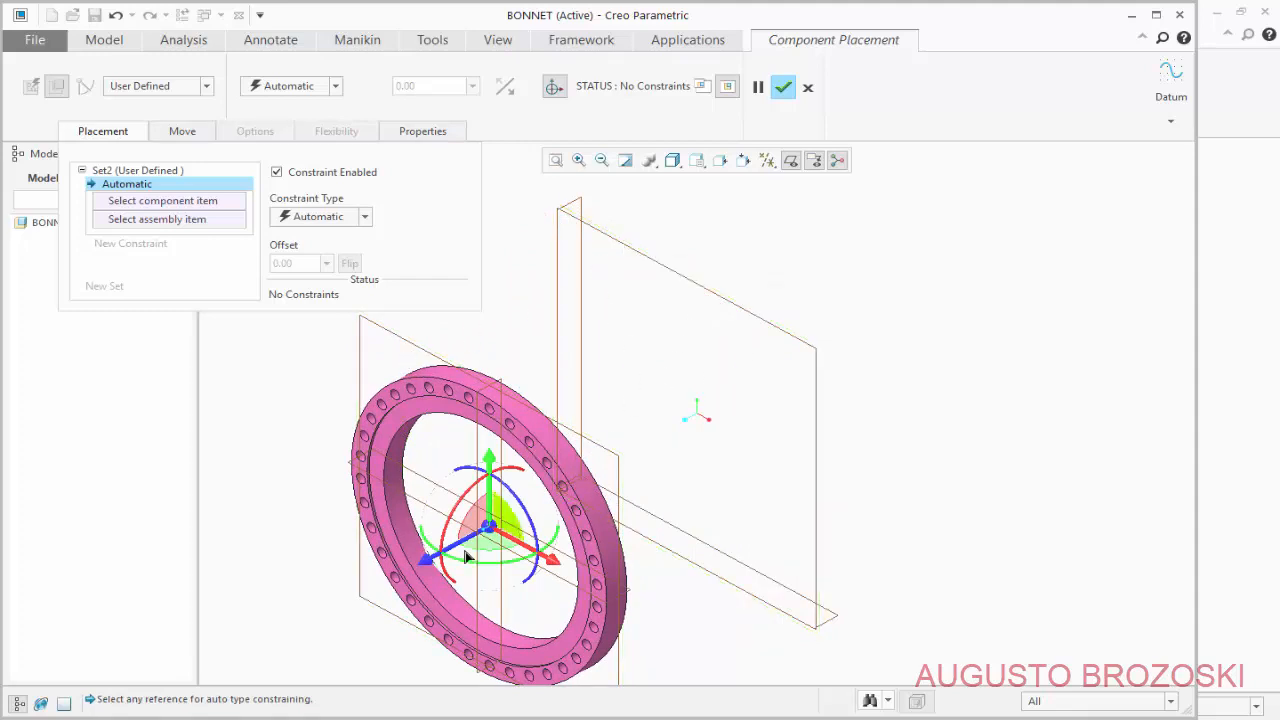
{"action": "left_click_drag", "start_coordinate": [466, 565], "coordinate": [578, 558]}
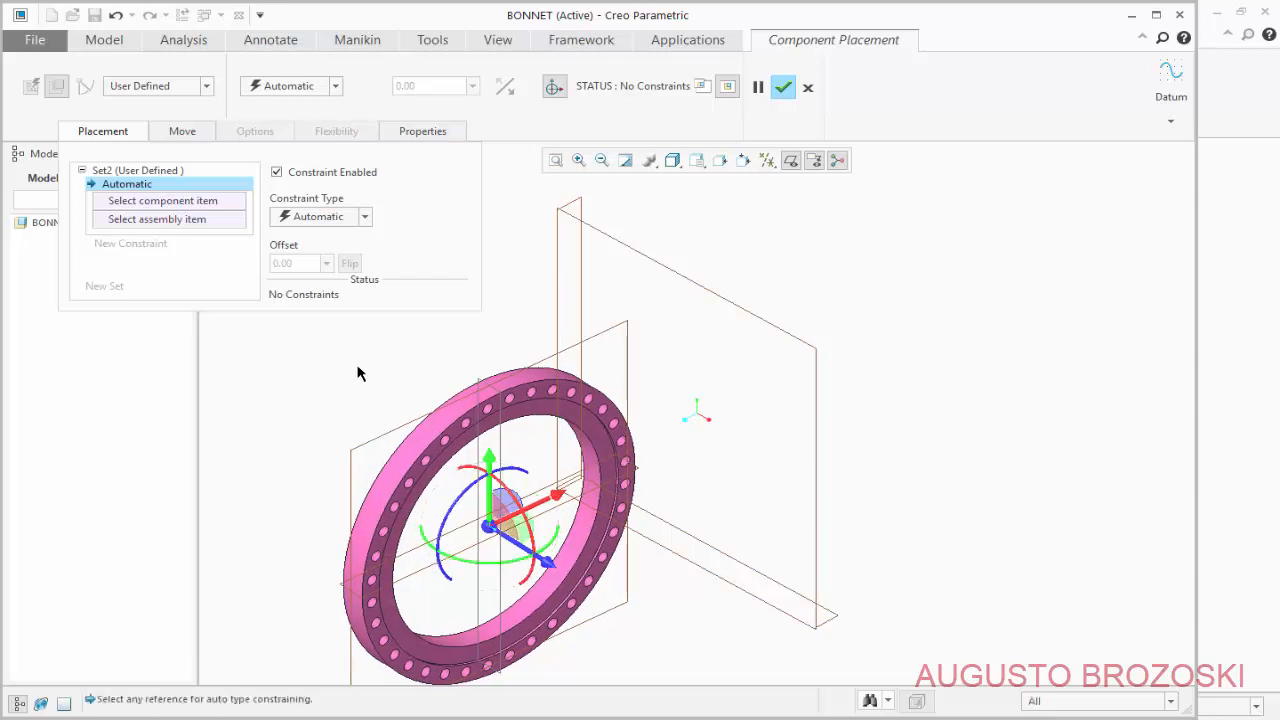
Constrain the flange's FRONT plane coincident with ASM_RIGHT and pair its RIGHT plane with ASM_FRONT as a Distance constraint.
{"action": "left_click", "coordinate": [619, 336]}
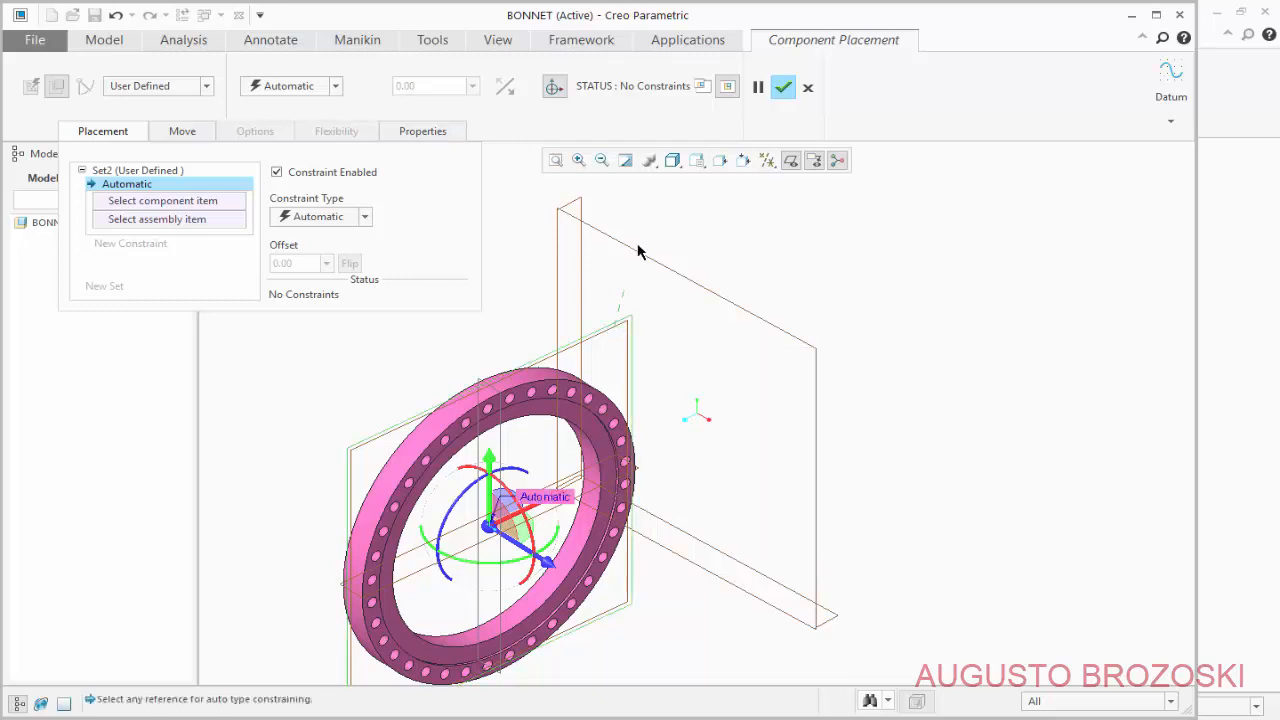
{"action": "left_click", "coordinate": [579, 202]}
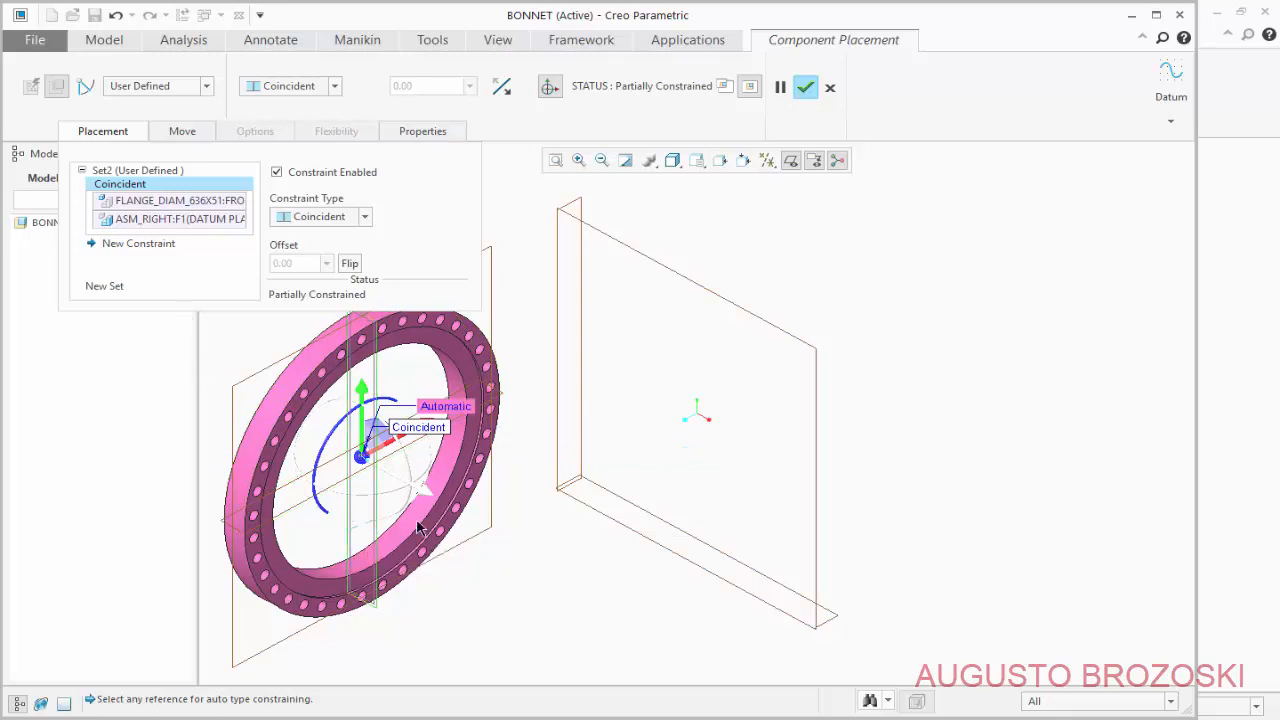
{"action": "left_click", "coordinate": [785, 457]}
{"action": "left_click", "coordinate": [817, 400]}
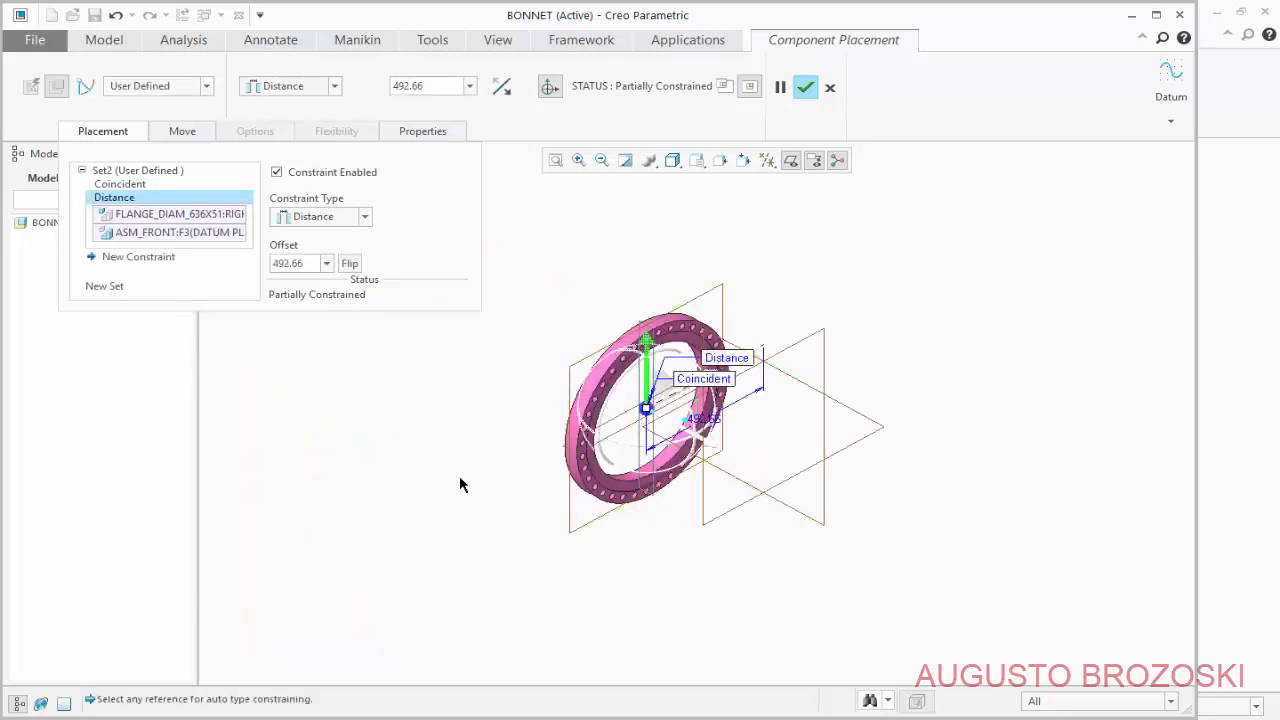
Constrain the flange's TOP plane coincident with the ASM_TOP datum plane.
{"action": "scroll", "coordinate": [727, 494], "scroll_direction": "up", "scroll_amount": 2}
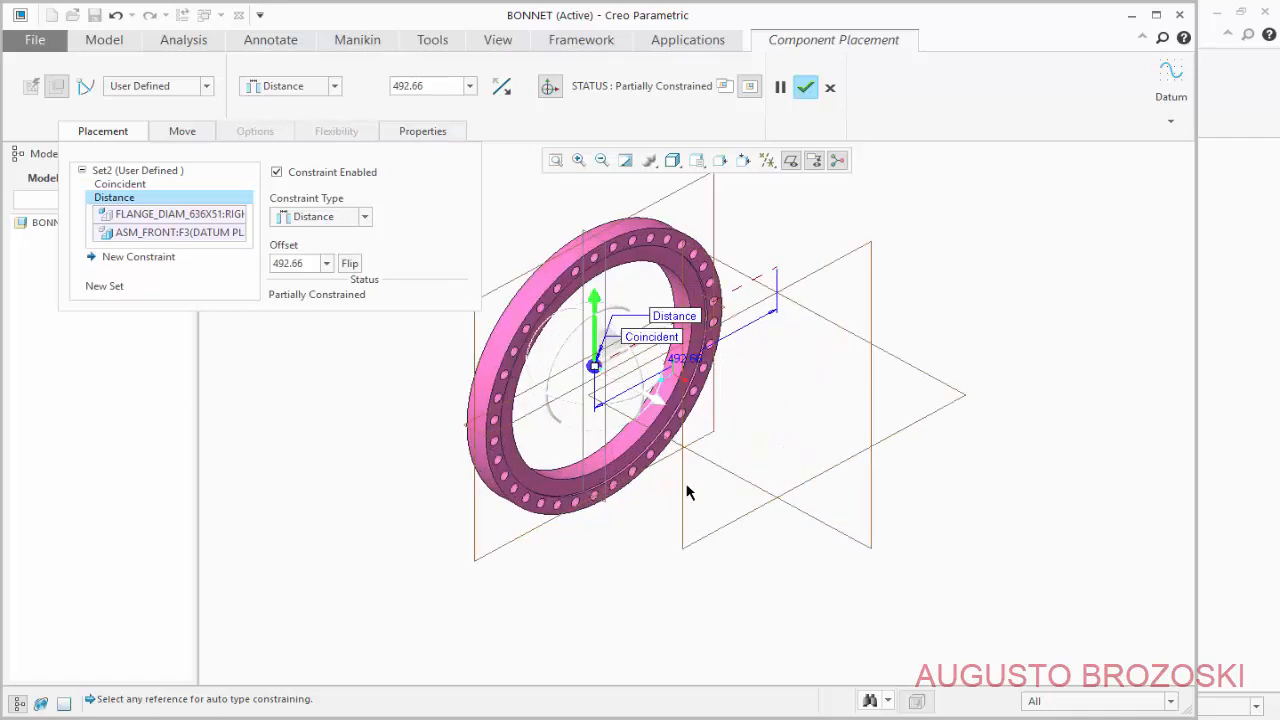
{"action": "scroll", "coordinate": [680, 491], "scroll_direction": "up", "scroll_amount": 1}
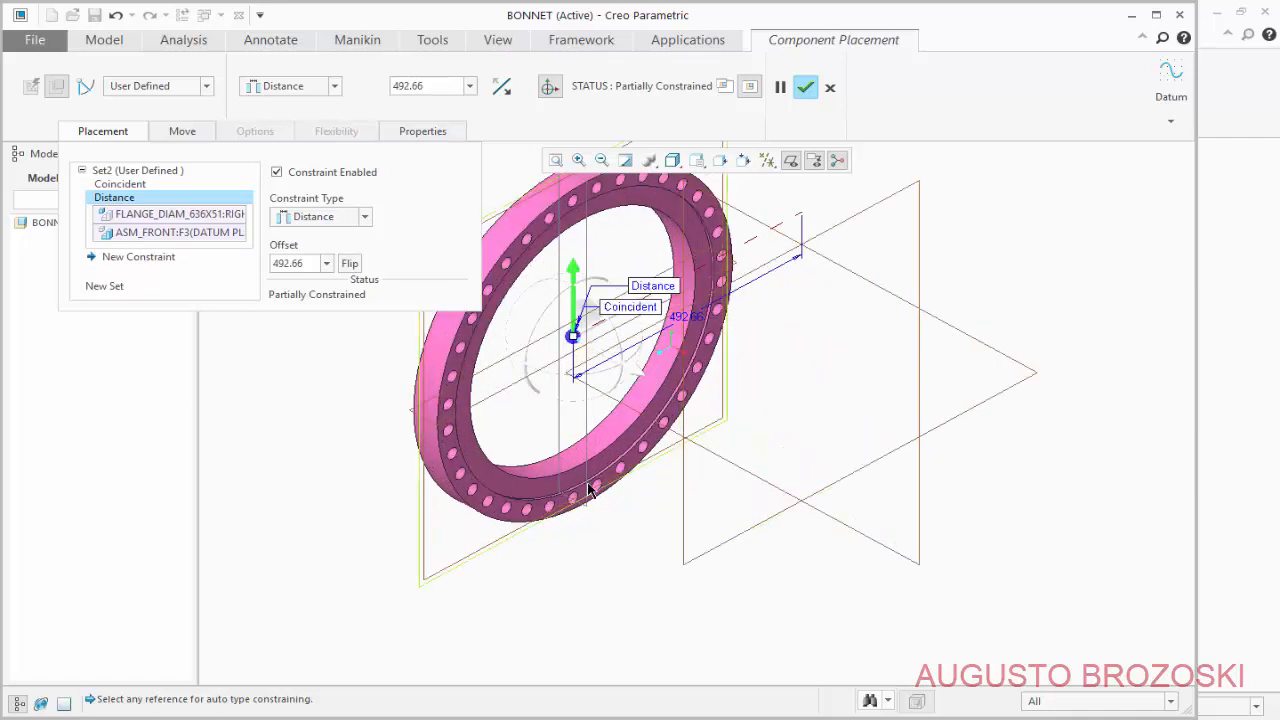
{"action": "left_click", "coordinate": [481, 395]}
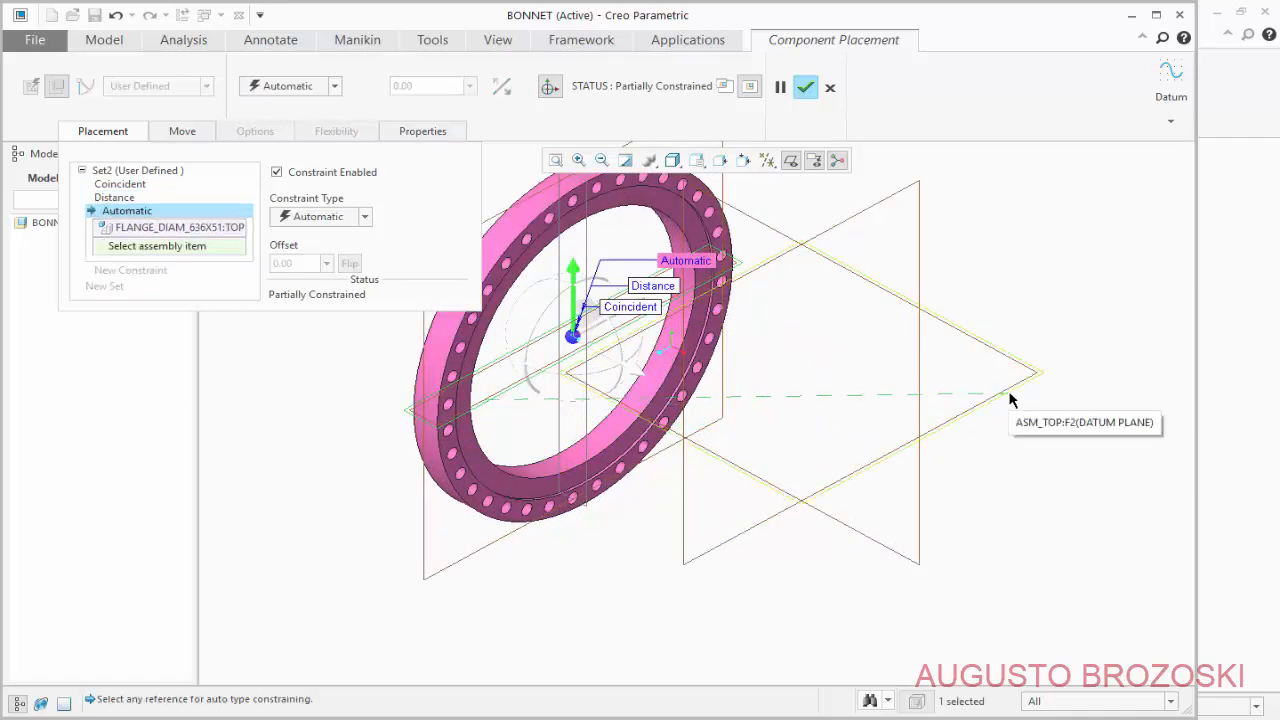
{"action": "left_click", "coordinate": [1009, 398]}
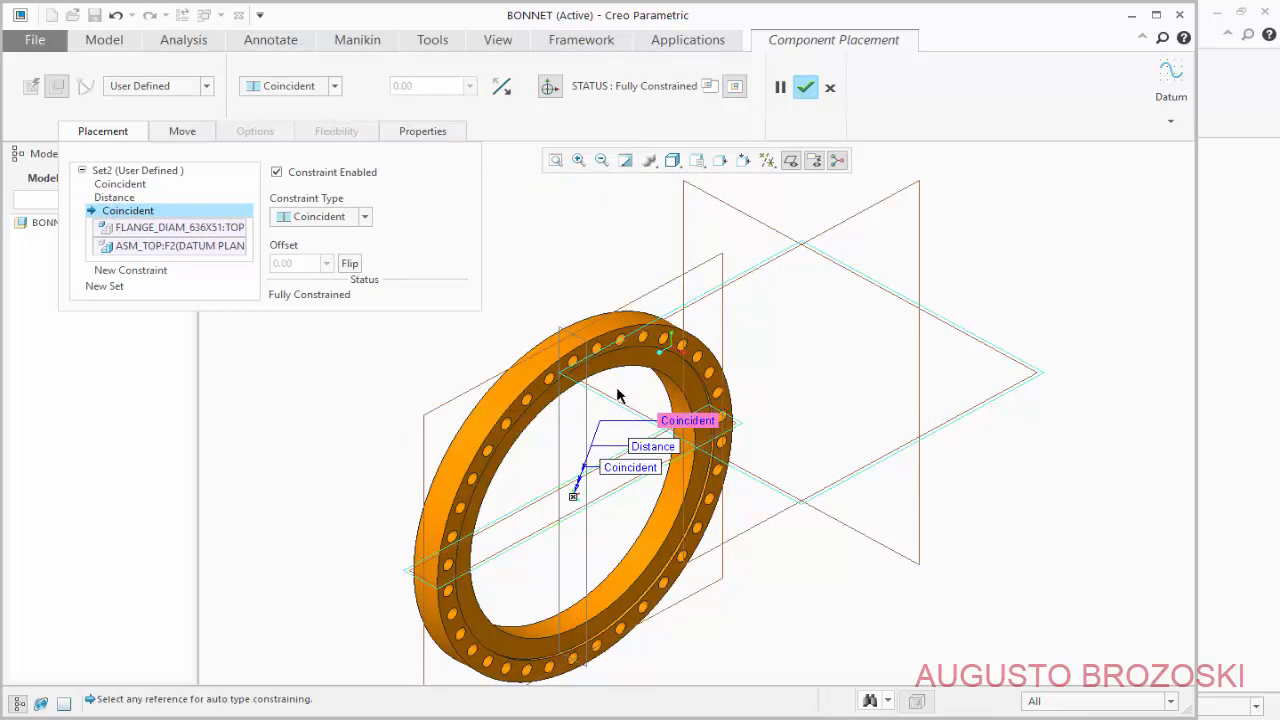
Change the Distance constraint between the flange's RIGHT plane and ASM_FRONT to Coincident and complete the placement.
{"action": "left_click", "coordinate": [132, 198]}
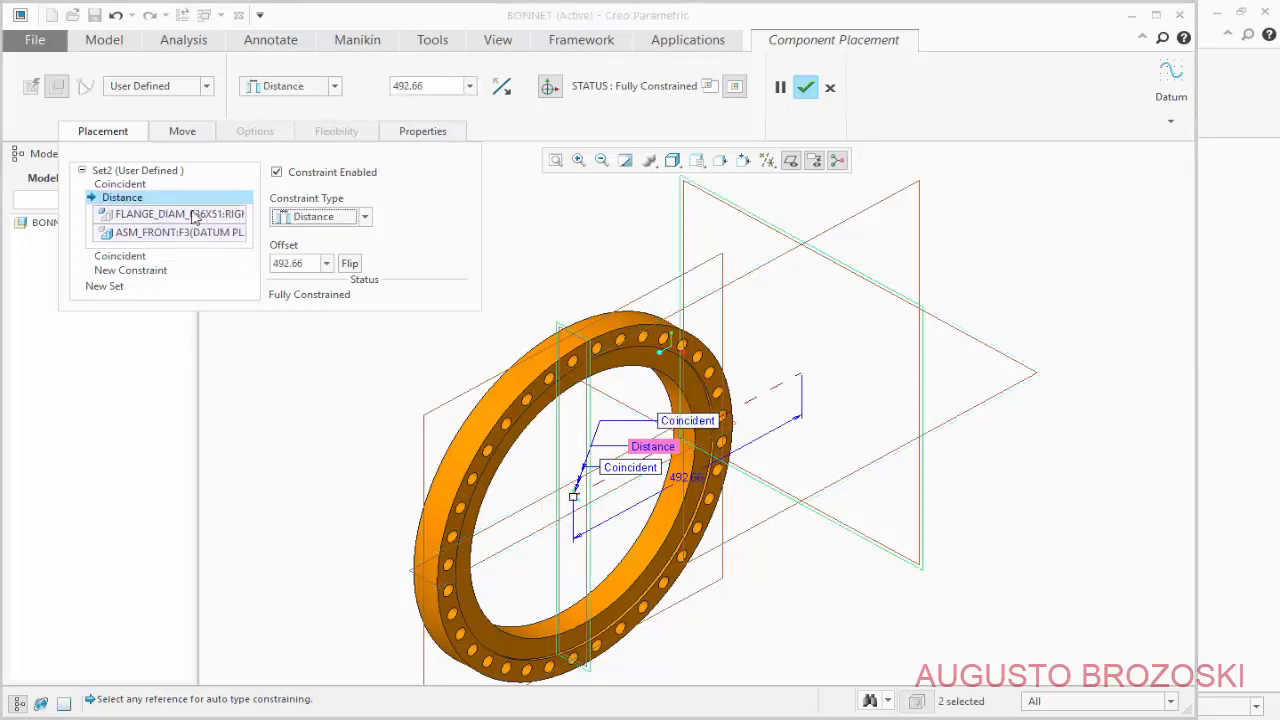
{"action": "left_click", "coordinate": [364, 217]}
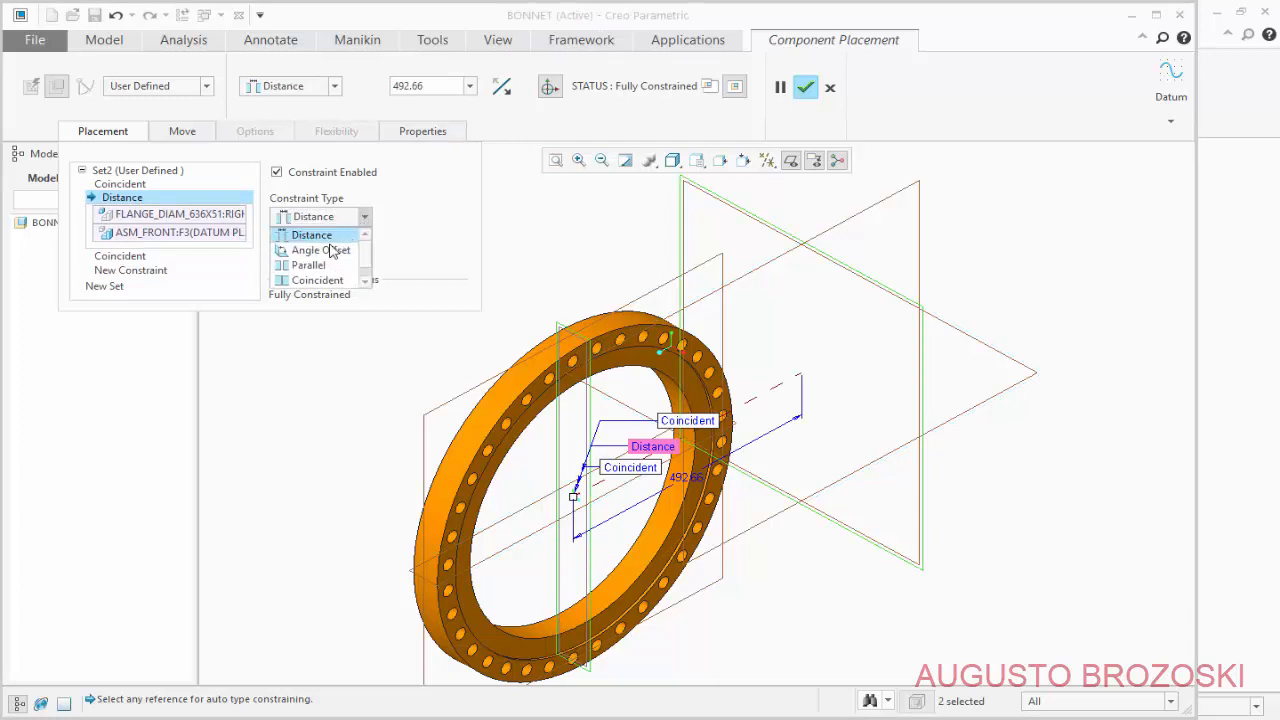
{"action": "left_click", "coordinate": [317, 280]}
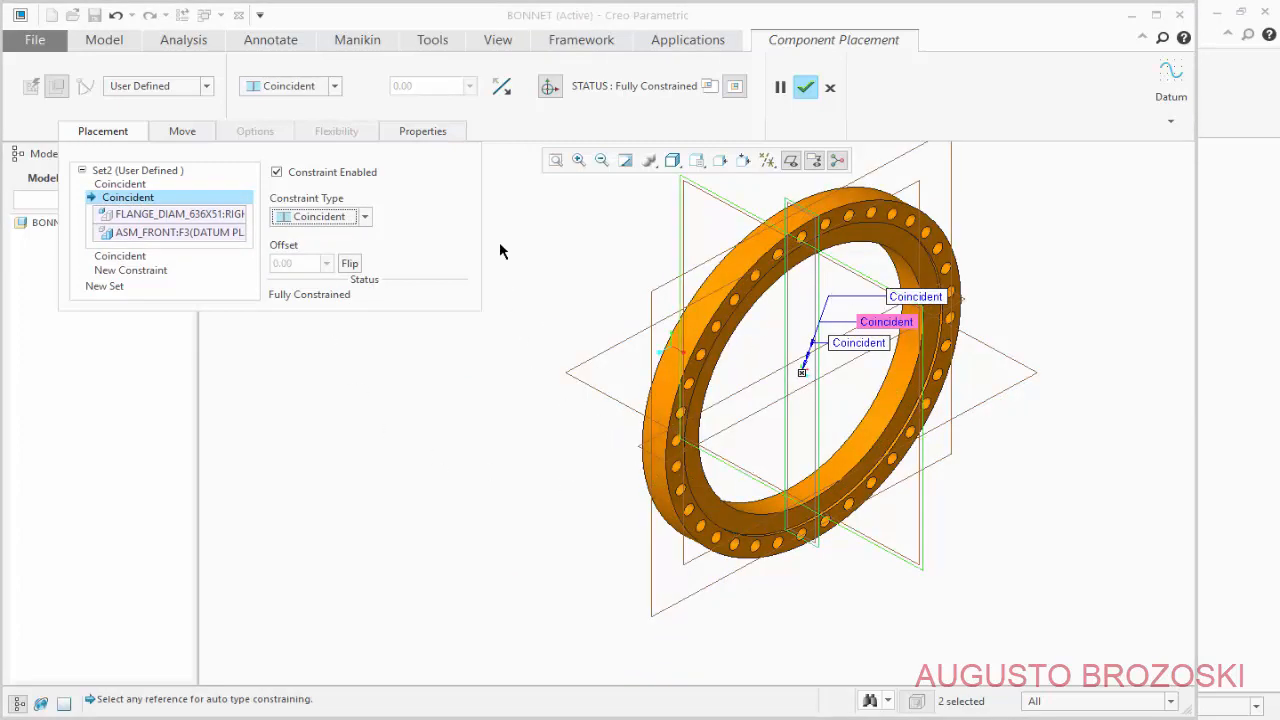
{"action": "left_click", "coordinate": [118, 133]}
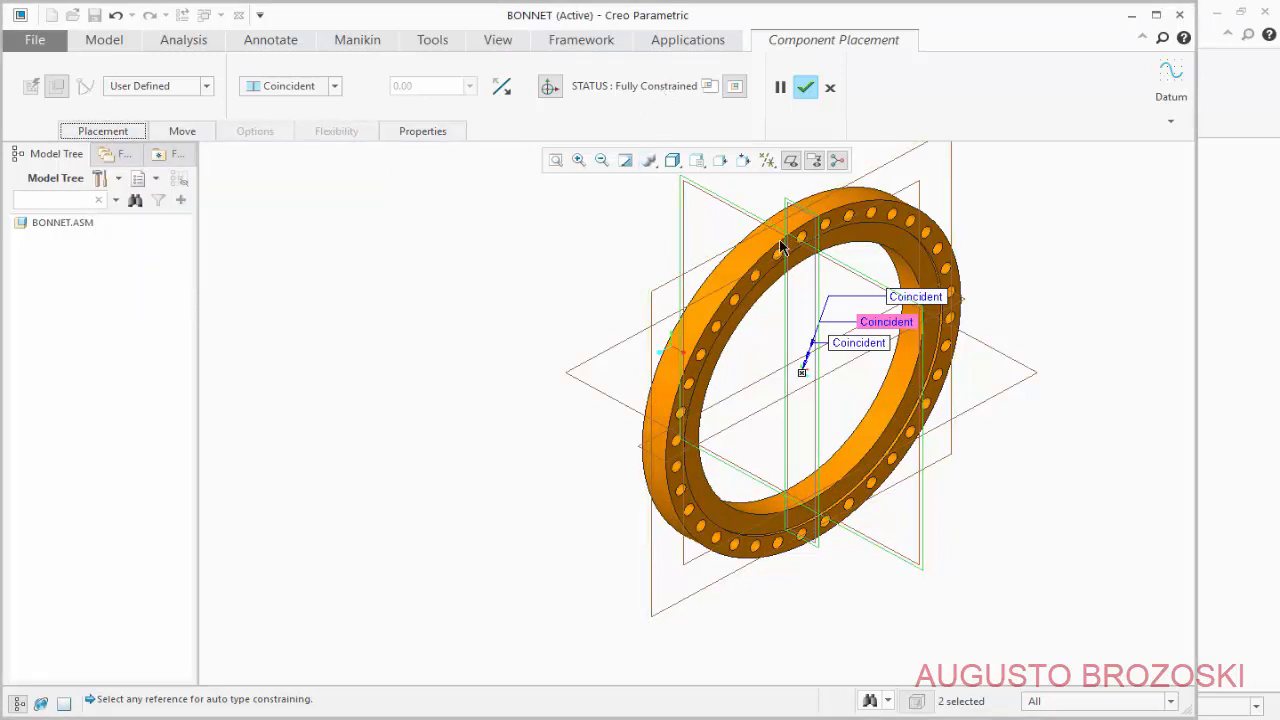
{"action": "left_click", "coordinate": [806, 88]}
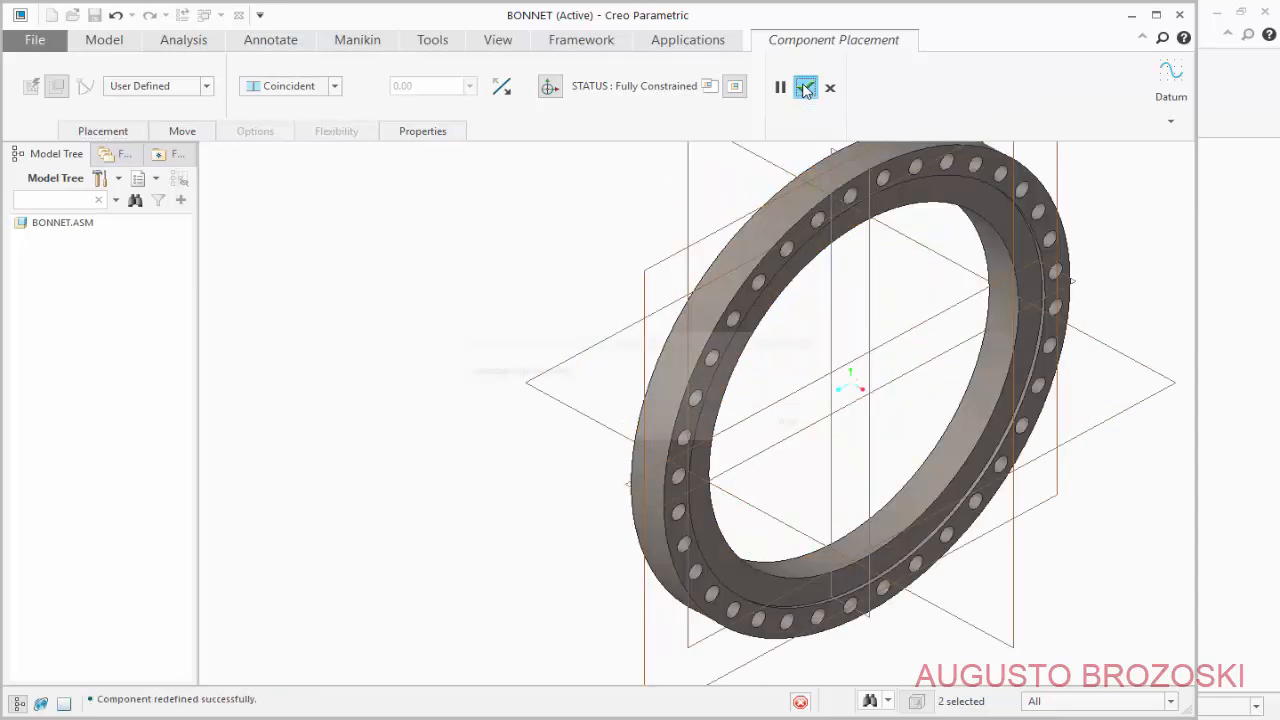
Hide the datum planes, annotations and spin center, and restore the standard orientation of the assembly.
{"action": "left_click", "coordinate": [790, 161]}
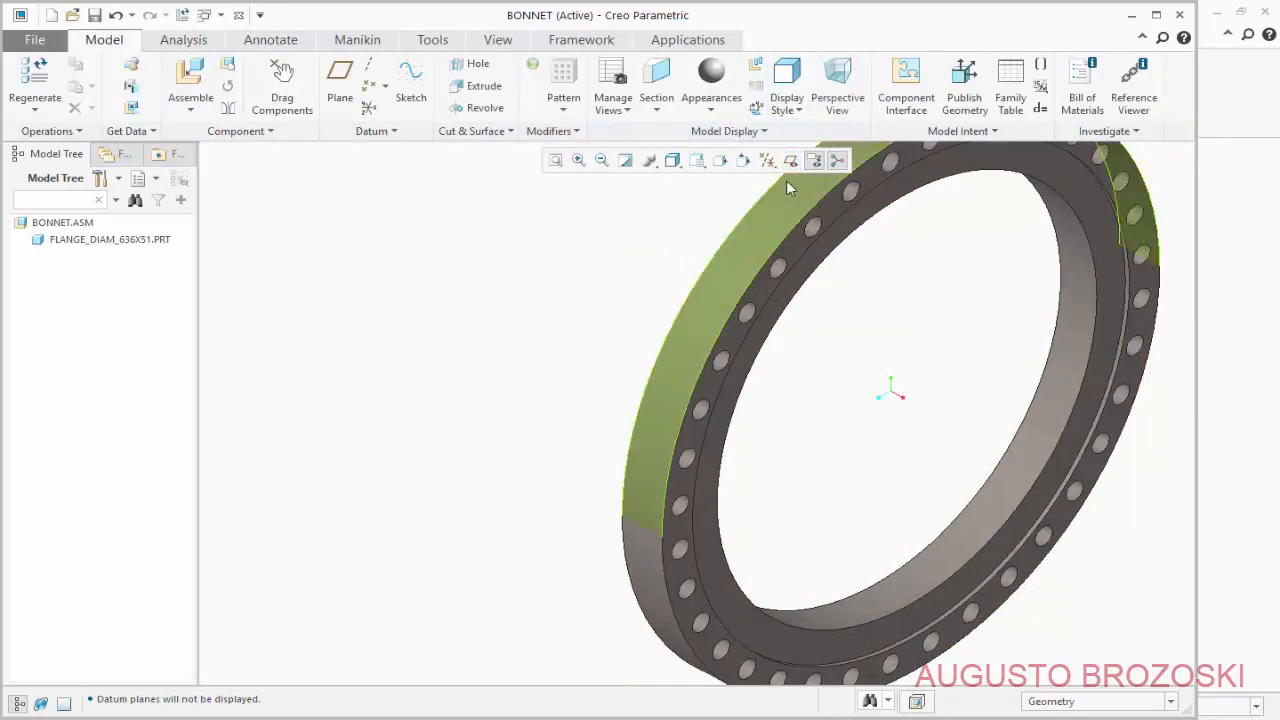
{"action": "left_click", "coordinate": [814, 162]}
{"action": "left_click", "coordinate": [837, 162]}
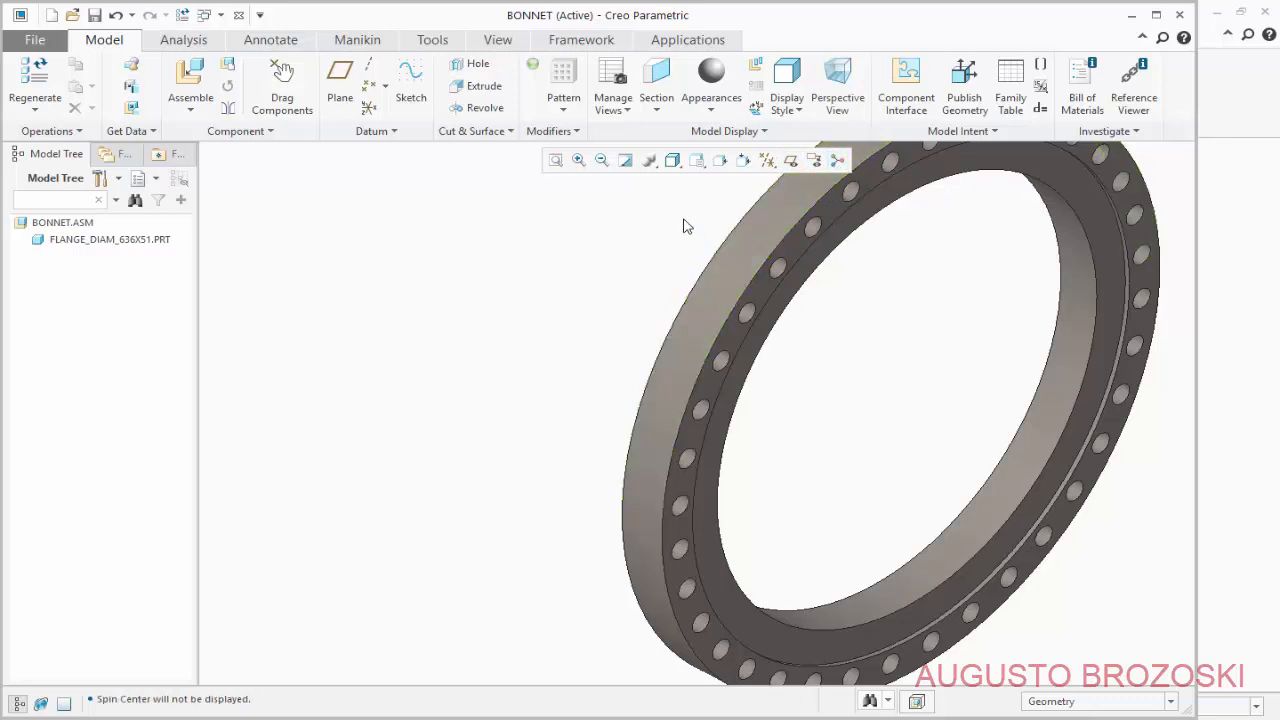
{"action": "left_click", "coordinate": [697, 160]}
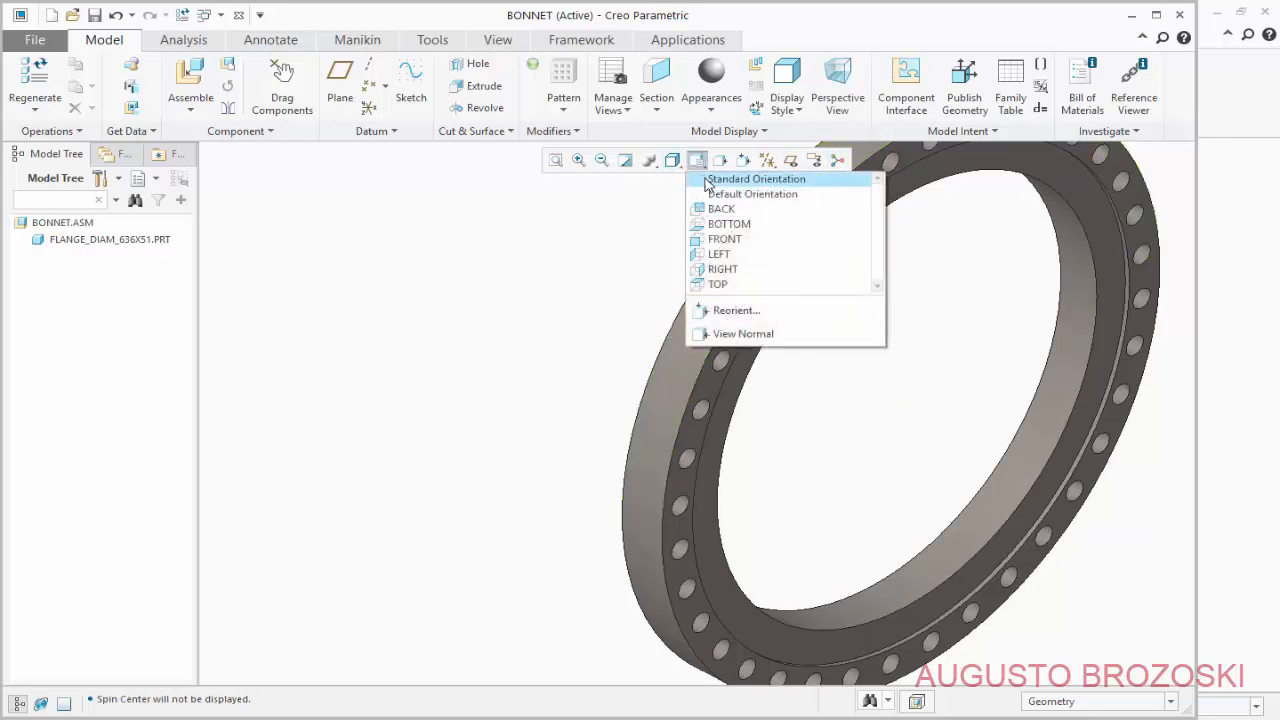
{"action": "left_click", "coordinate": [712, 172]}
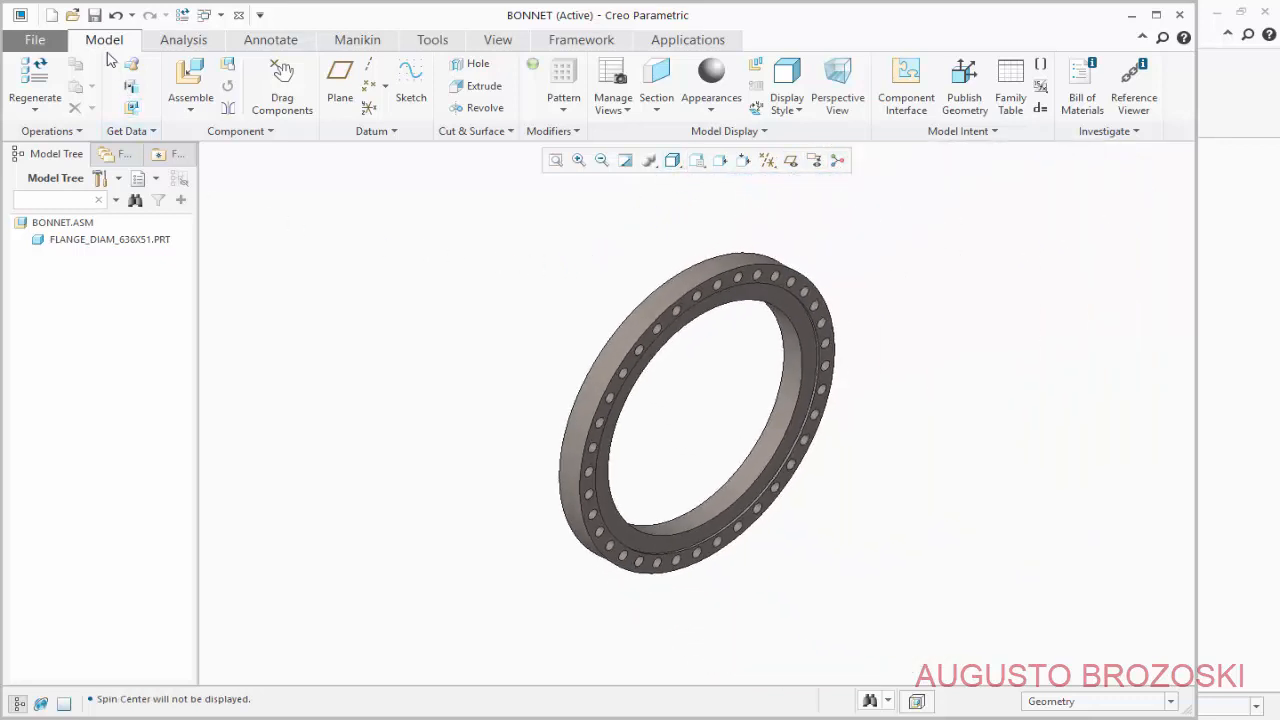
Save BONNET.ASM in the CREO Heat Exchanger Video folder and check the 20-inch cylinder in the bonnet PDF drawing.
{"action": "left_click", "coordinate": [93, 16]}
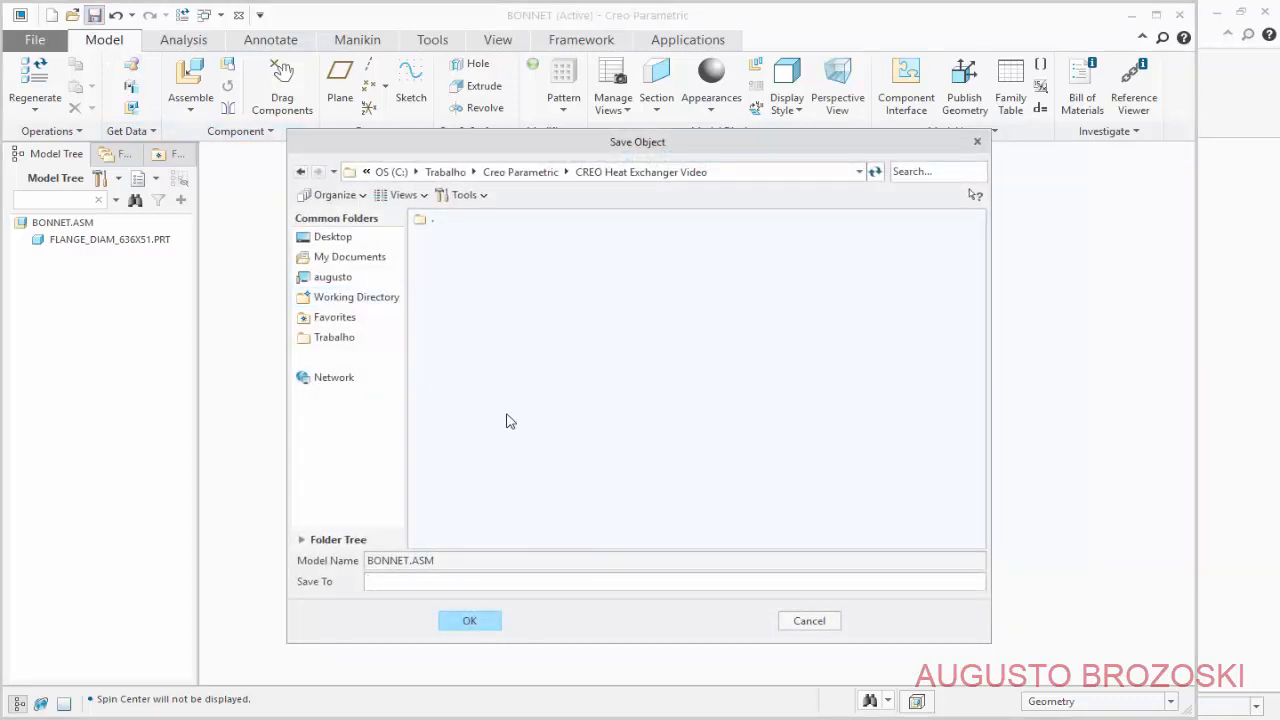
{"action": "left_click", "coordinate": [474, 622]}
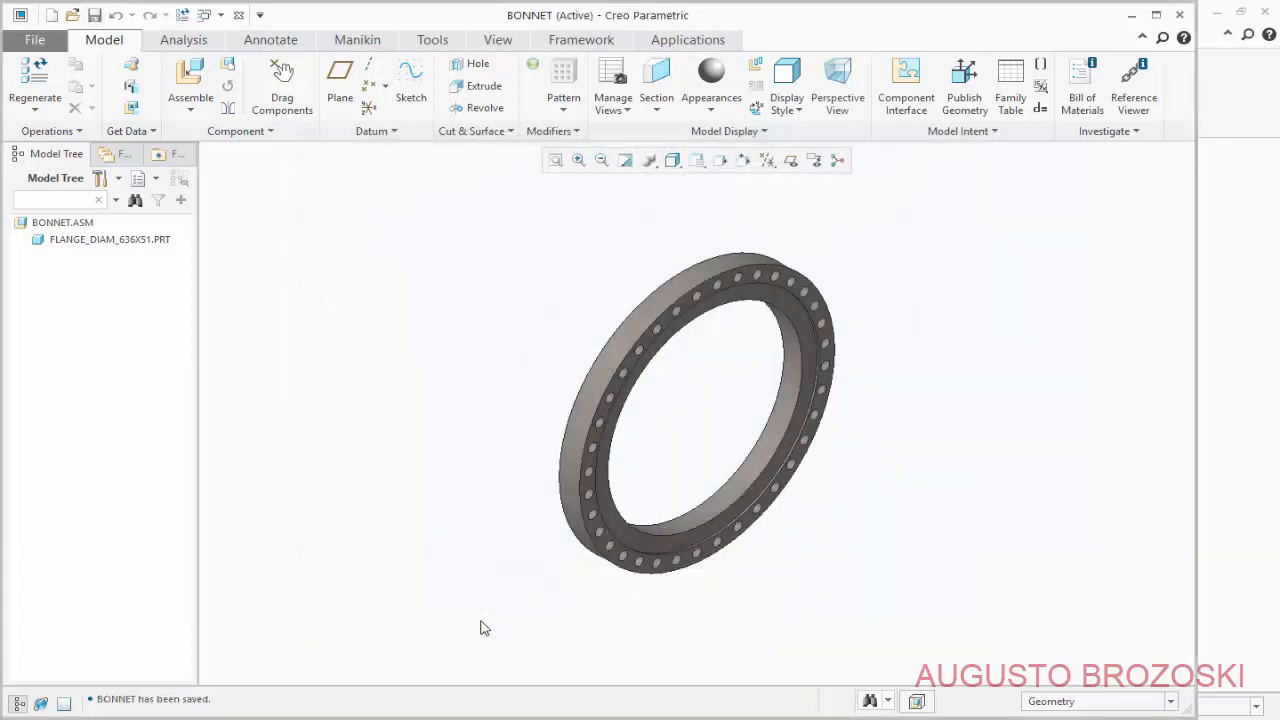
{"action": "left_click", "coordinate": [487, 719]}
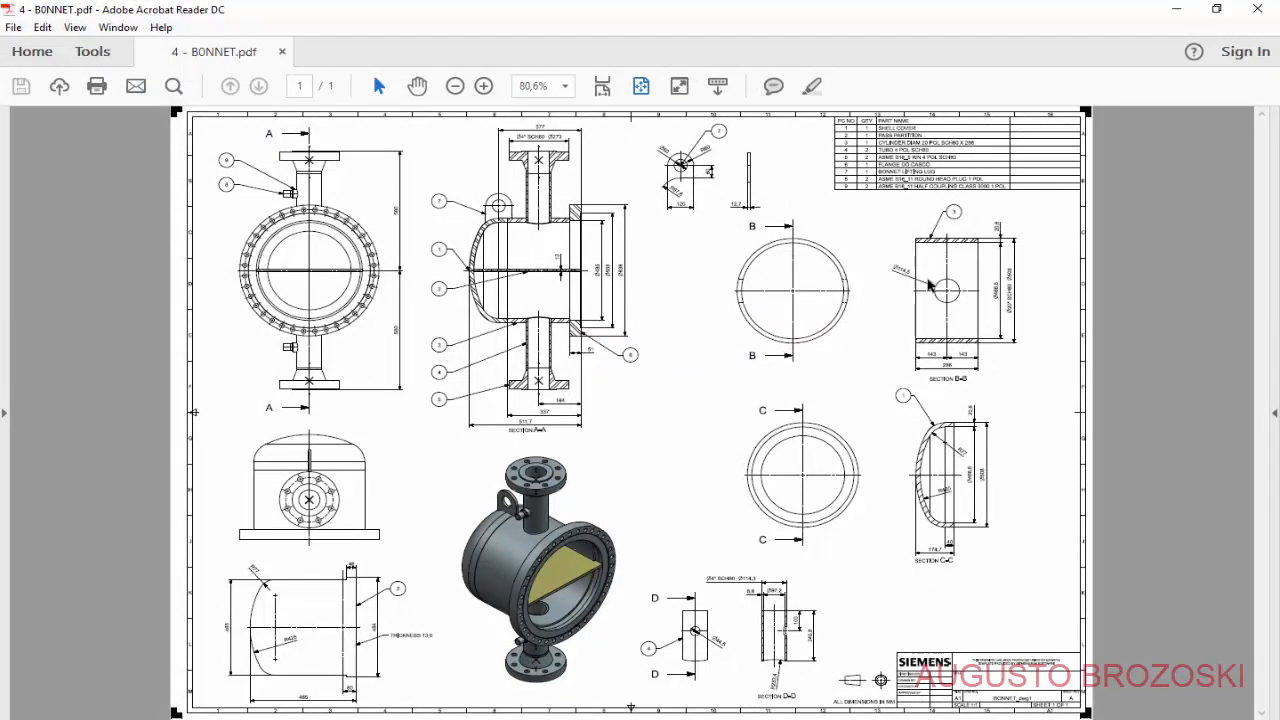
{"action": "left_click", "coordinate": [1175, 9]}
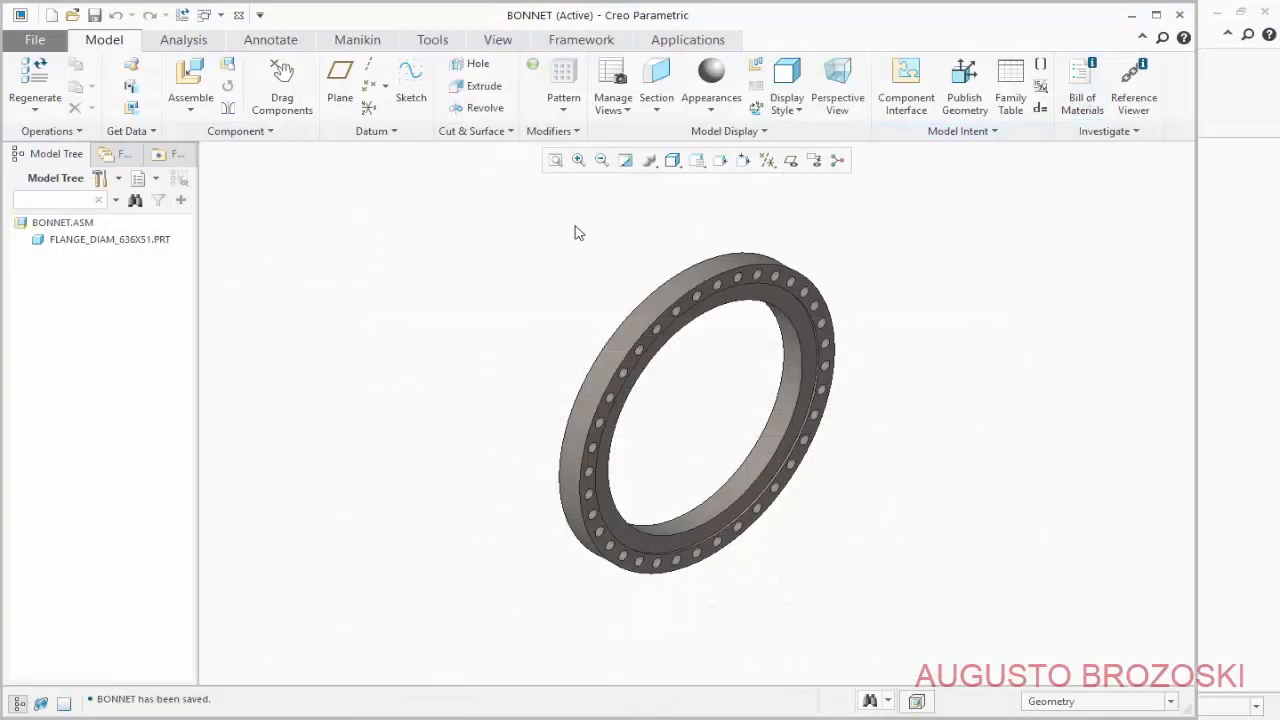
Insert cylinder_20_pol_sch60x286.prt into the assembly and move it along its axis to the rear side of the flange.
{"action": "left_click", "coordinate": [189, 80]}
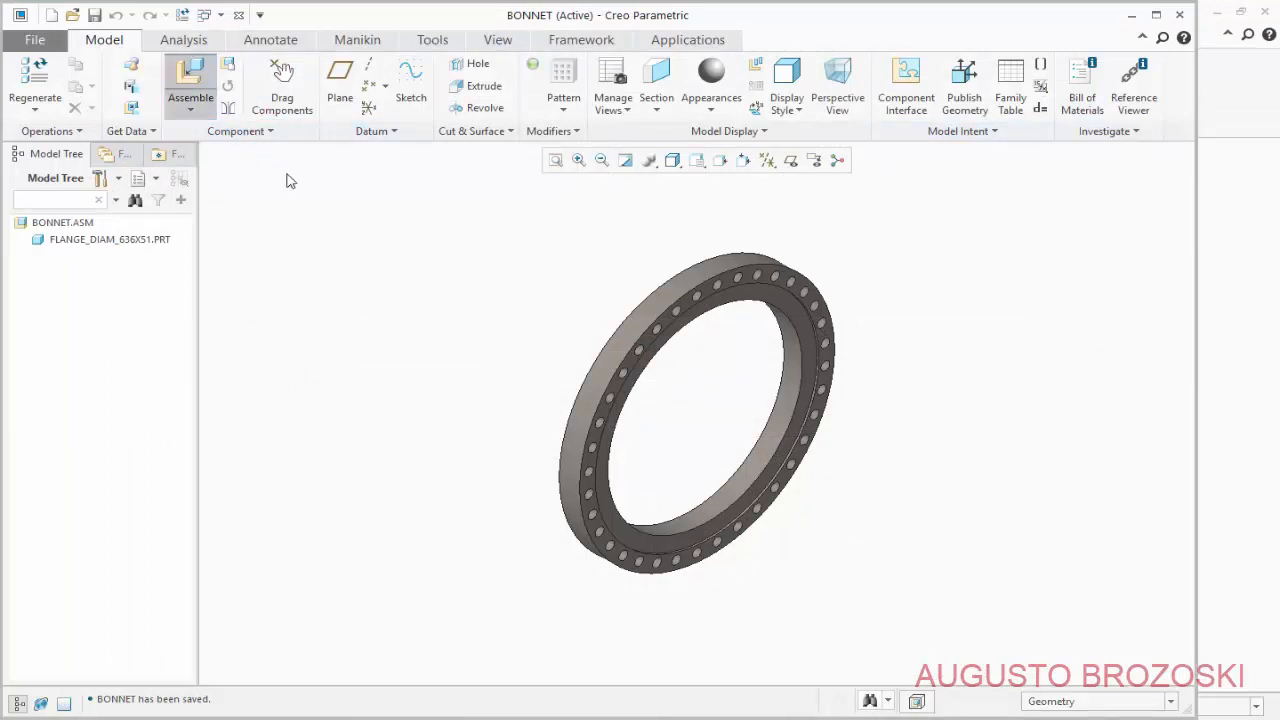
{"action": "left_click", "coordinate": [627, 398]}
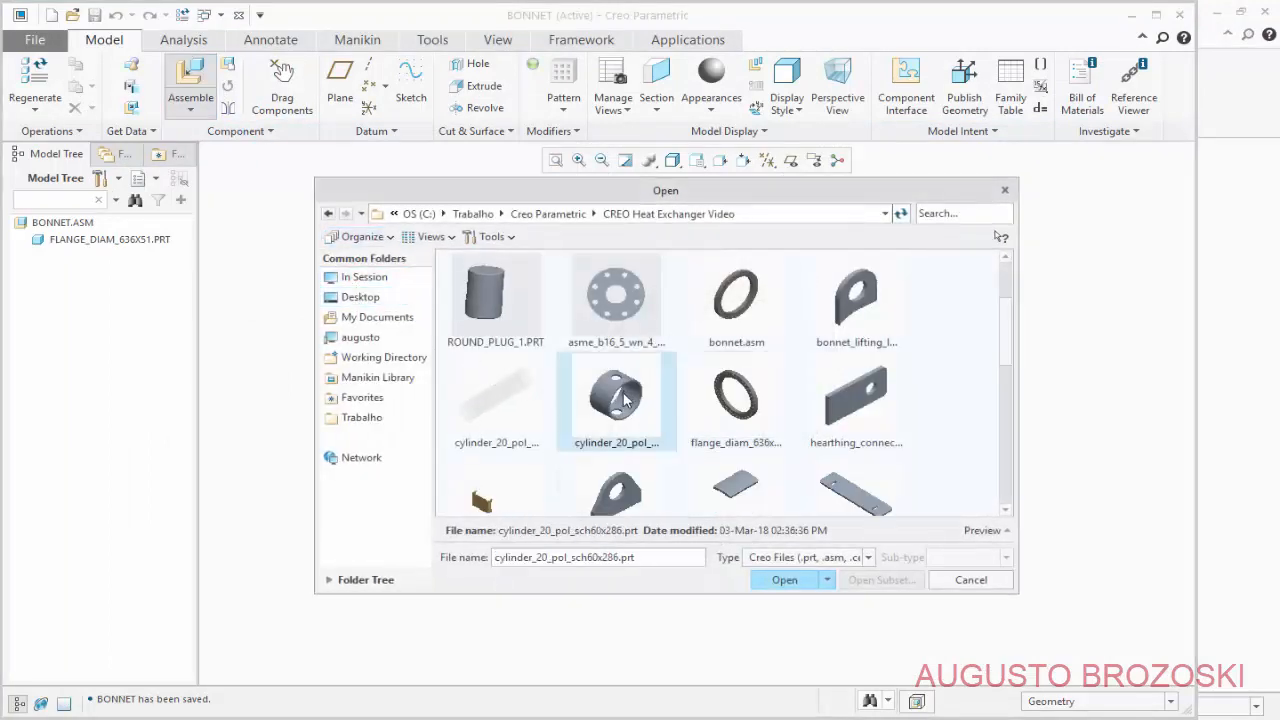
{"action": "left_click", "coordinate": [777, 584]}
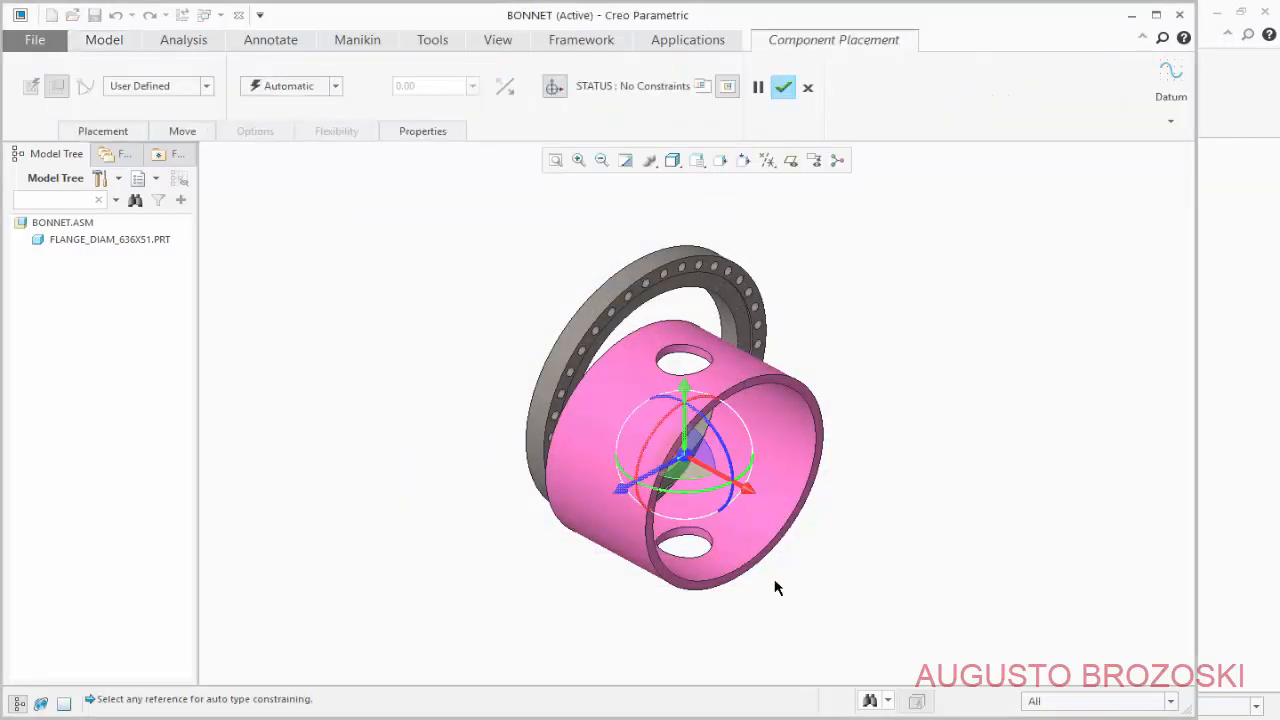
{"action": "left_click_drag", "start_coordinate": [749, 491], "coordinate": [520, 390]}
{"action": "scroll", "coordinate": [483, 246], "scroll_direction": "down", "scroll_amount": 2}
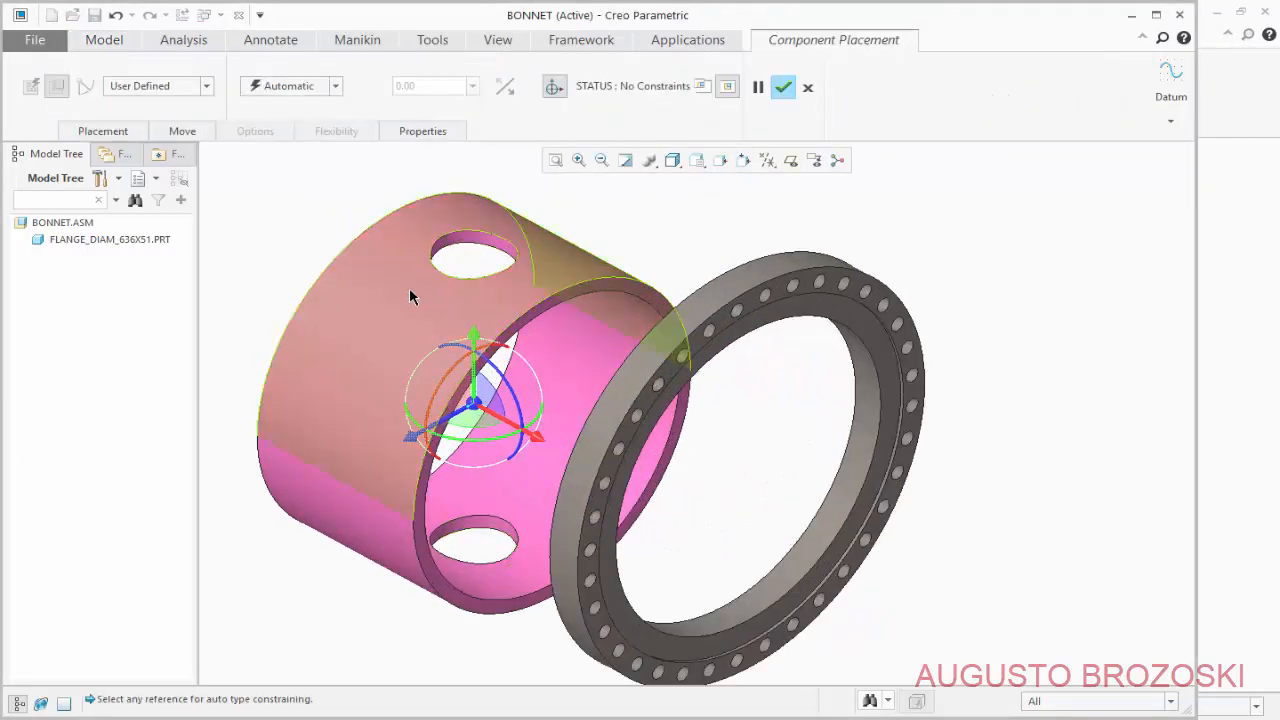
Constrain the cylinder's flange-side annular end face coincident with the flange's rear face.
{"action": "left_click", "coordinate": [103, 131]}
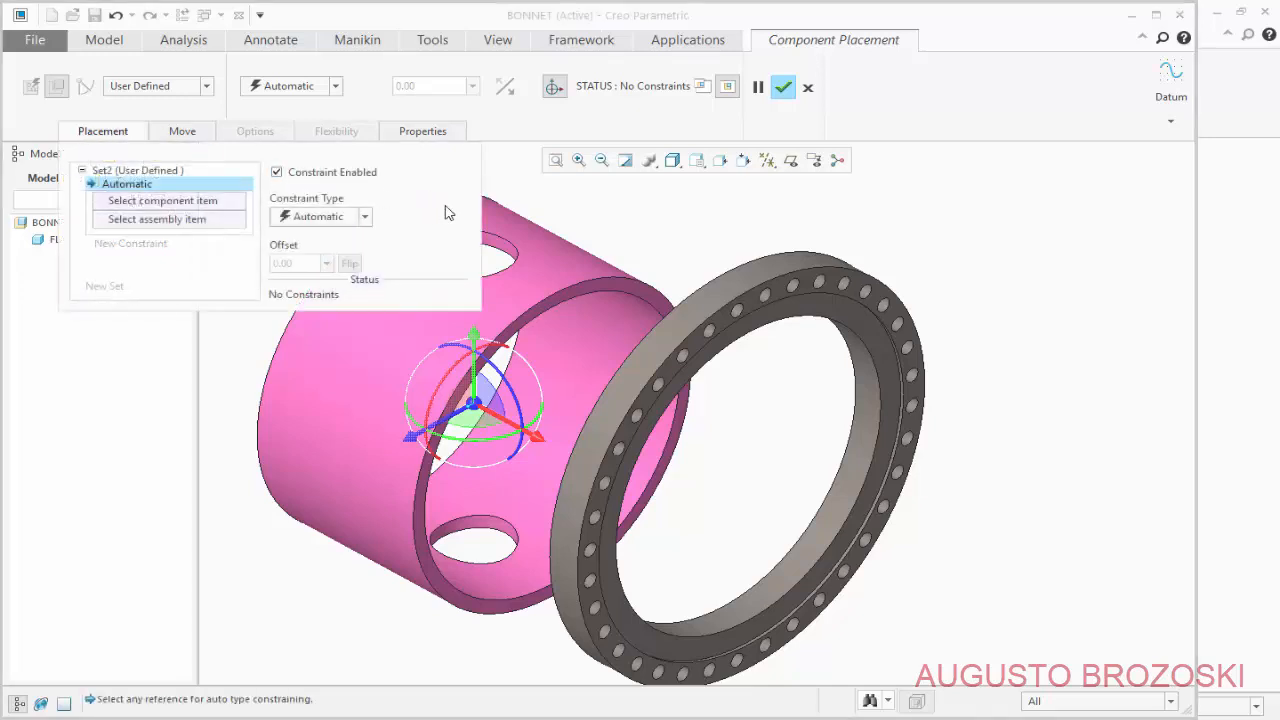
{"action": "left_click", "coordinate": [630, 296]}
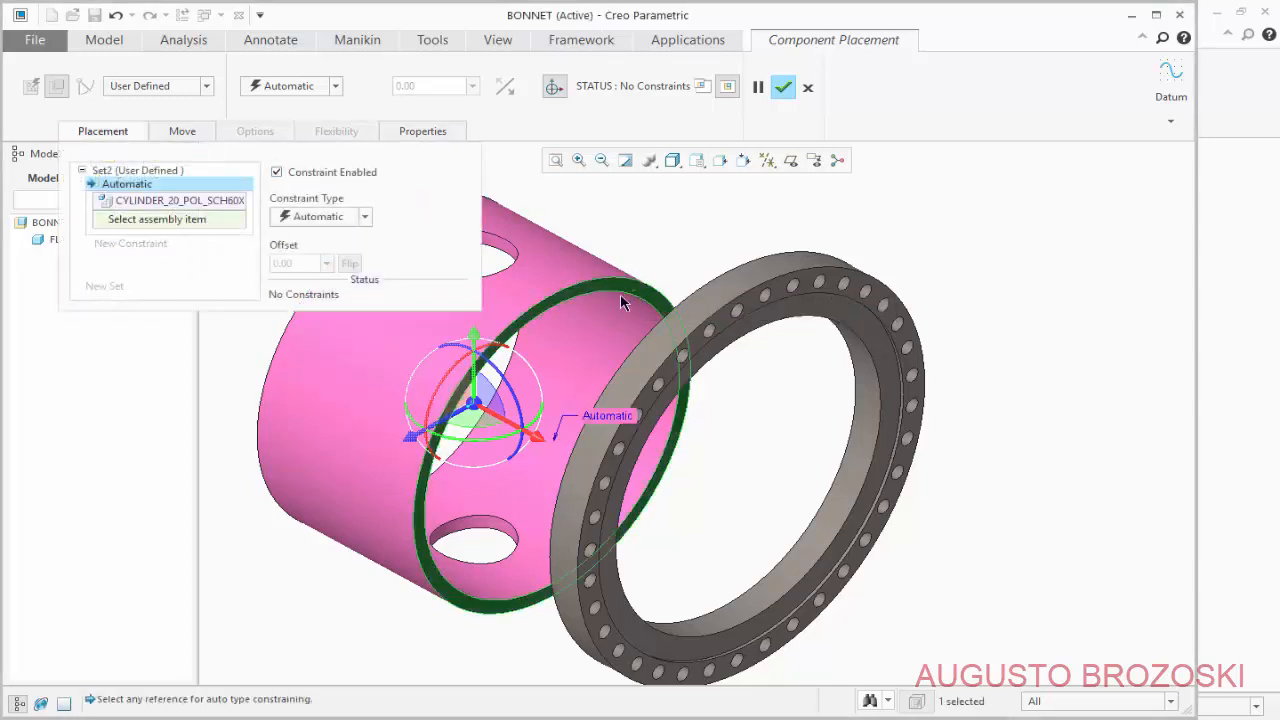
{"action": "scroll", "coordinate": [655, 325], "scroll_direction": "up", "scroll_amount": 2}
{"action": "middle_click_drag", "start_coordinate": [656, 325], "coordinate": [686, 289]}
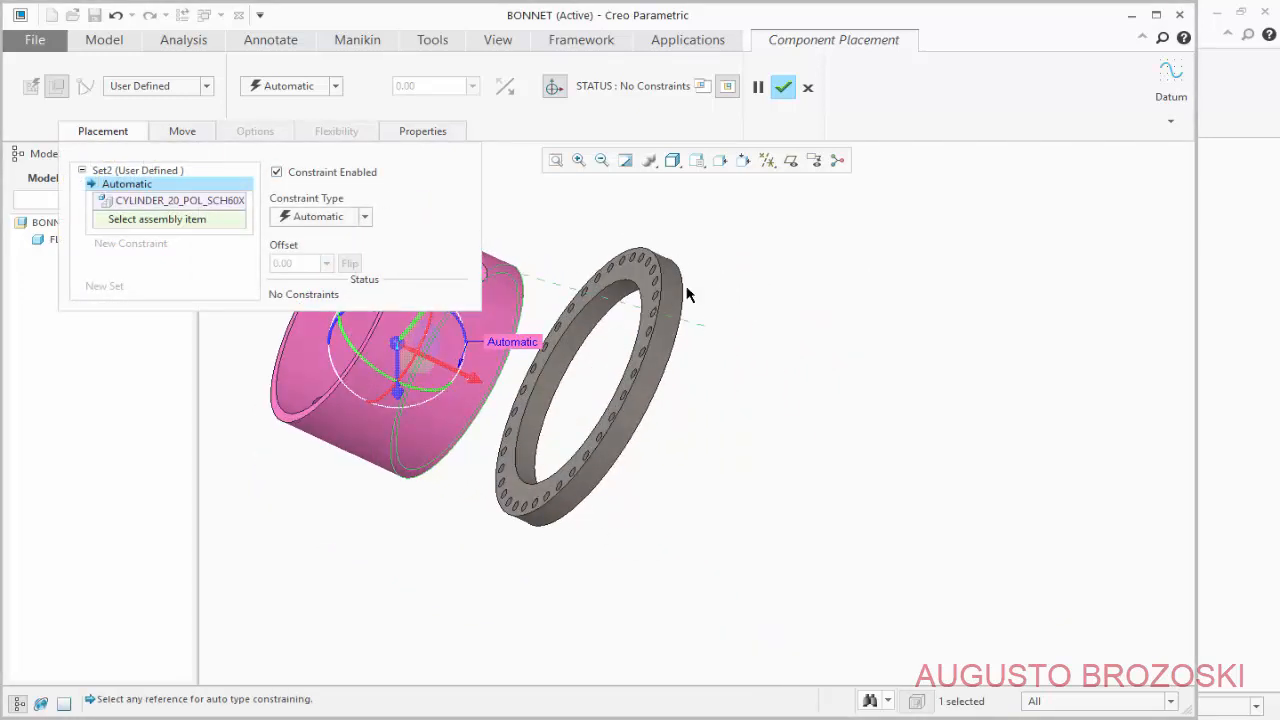
{"action": "scroll", "coordinate": [612, 290], "scroll_direction": "down", "scroll_amount": 2}
{"action": "scroll", "coordinate": [612, 290], "scroll_direction": "down", "scroll_amount": 3}
{"action": "left_click", "coordinate": [653, 226]}
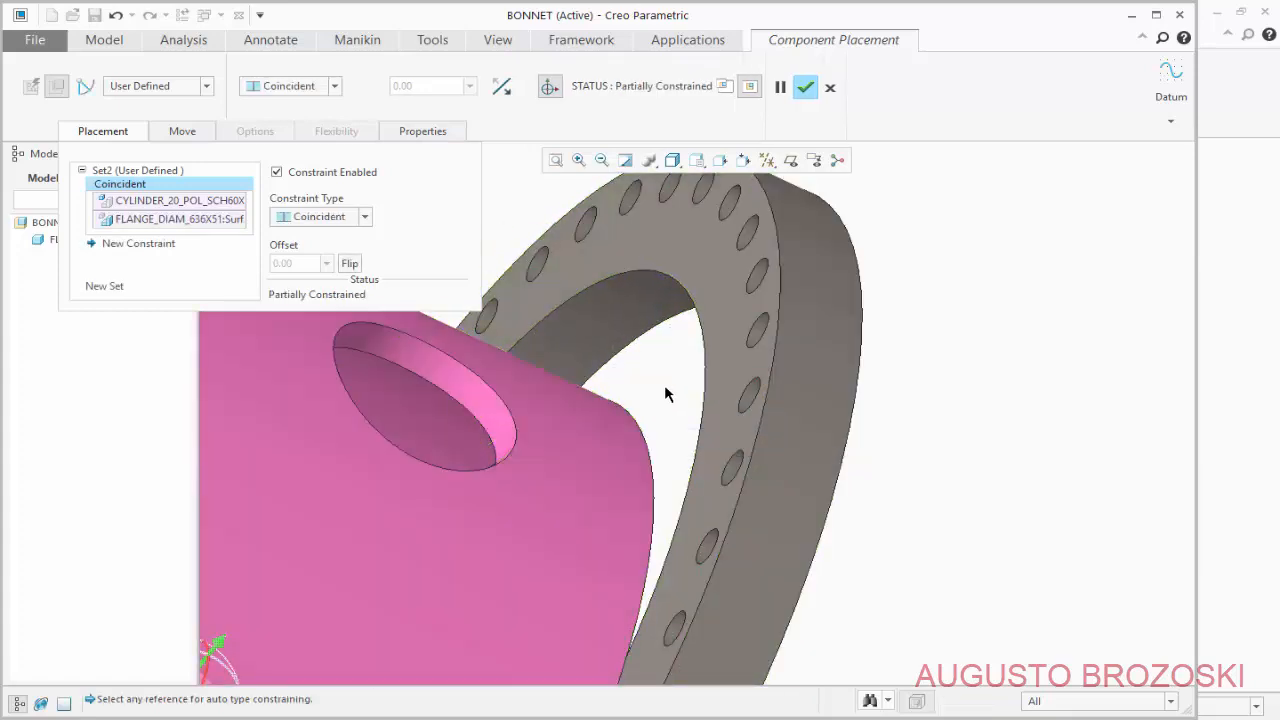
Add a Coincident constraint between the cylinder's outer surface and the flange's outer round surface, and view it in standard orientation.
{"action": "scroll", "coordinate": [640, 375], "scroll_direction": "up", "scroll_amount": 3}
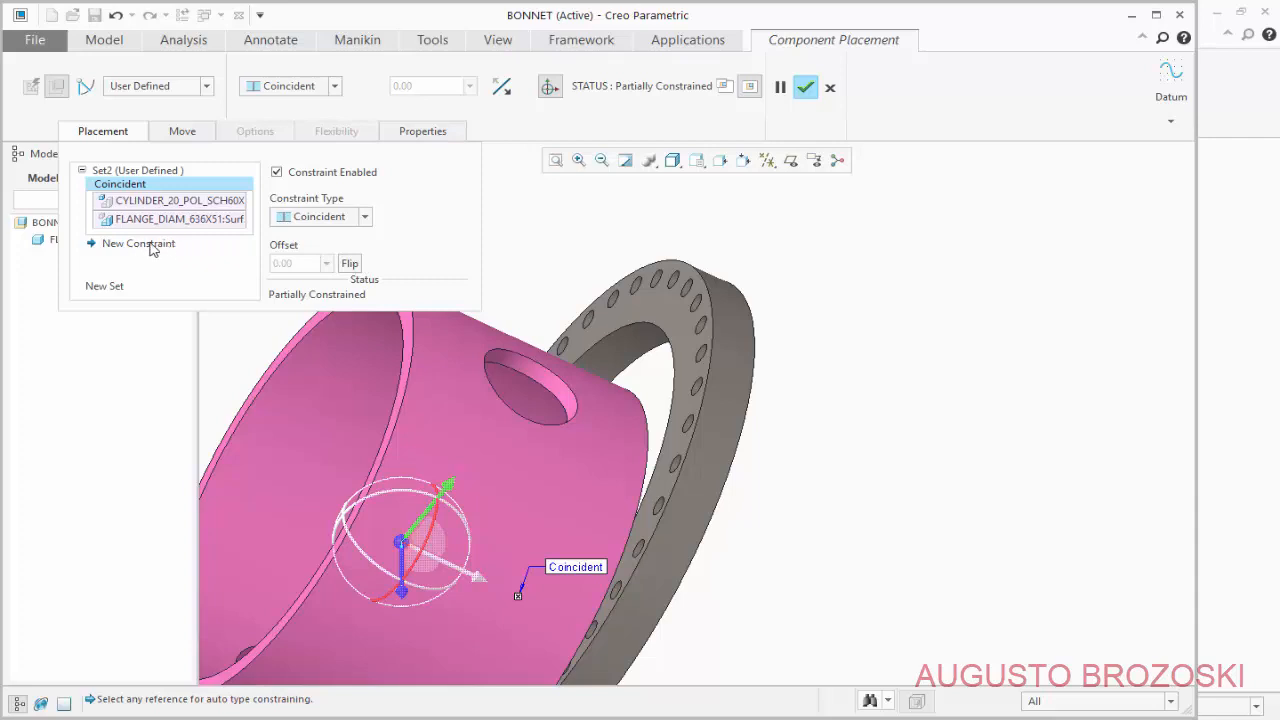
{"action": "left_click", "coordinate": [457, 385]}
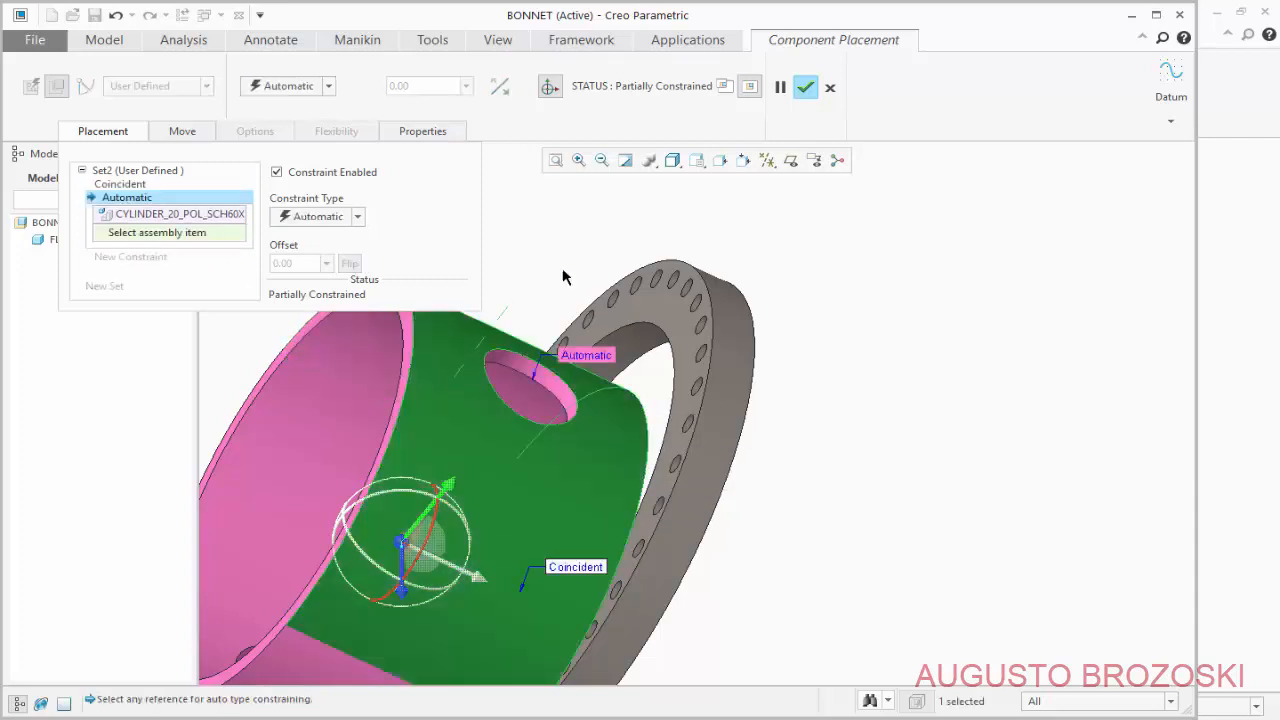
{"action": "left_click", "coordinate": [733, 305]}
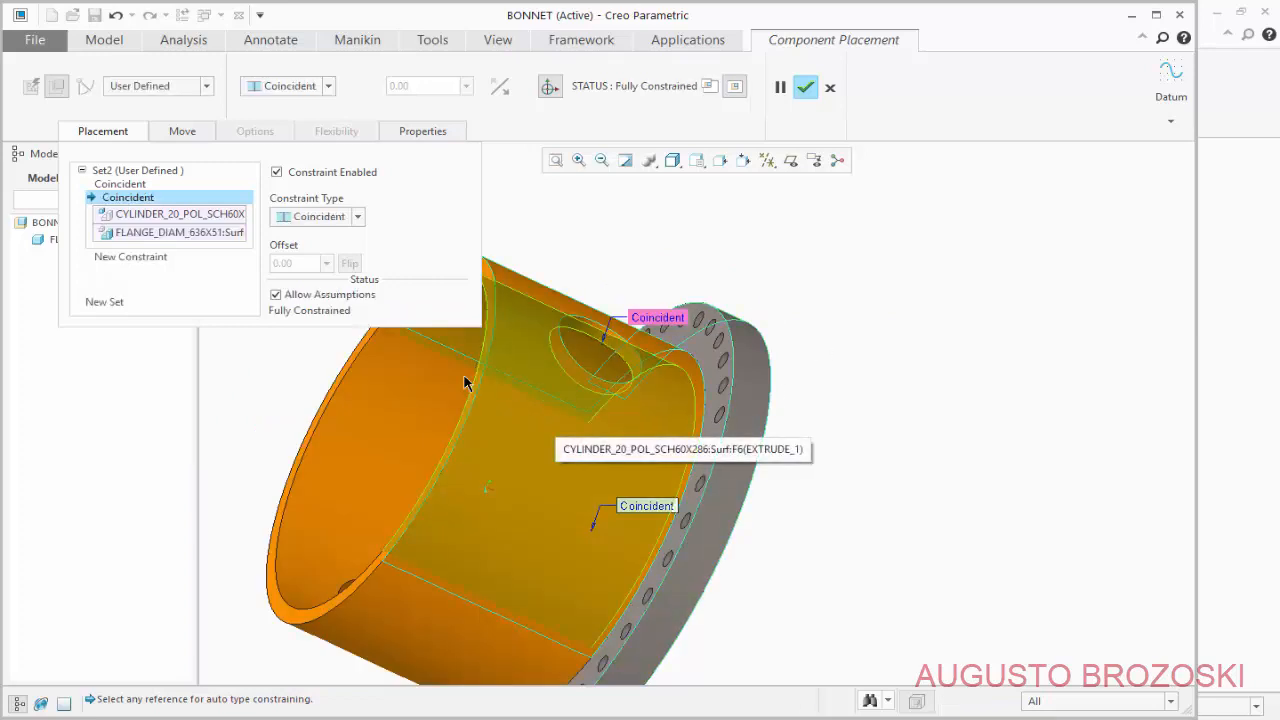
{"action": "left_click", "coordinate": [697, 160]}
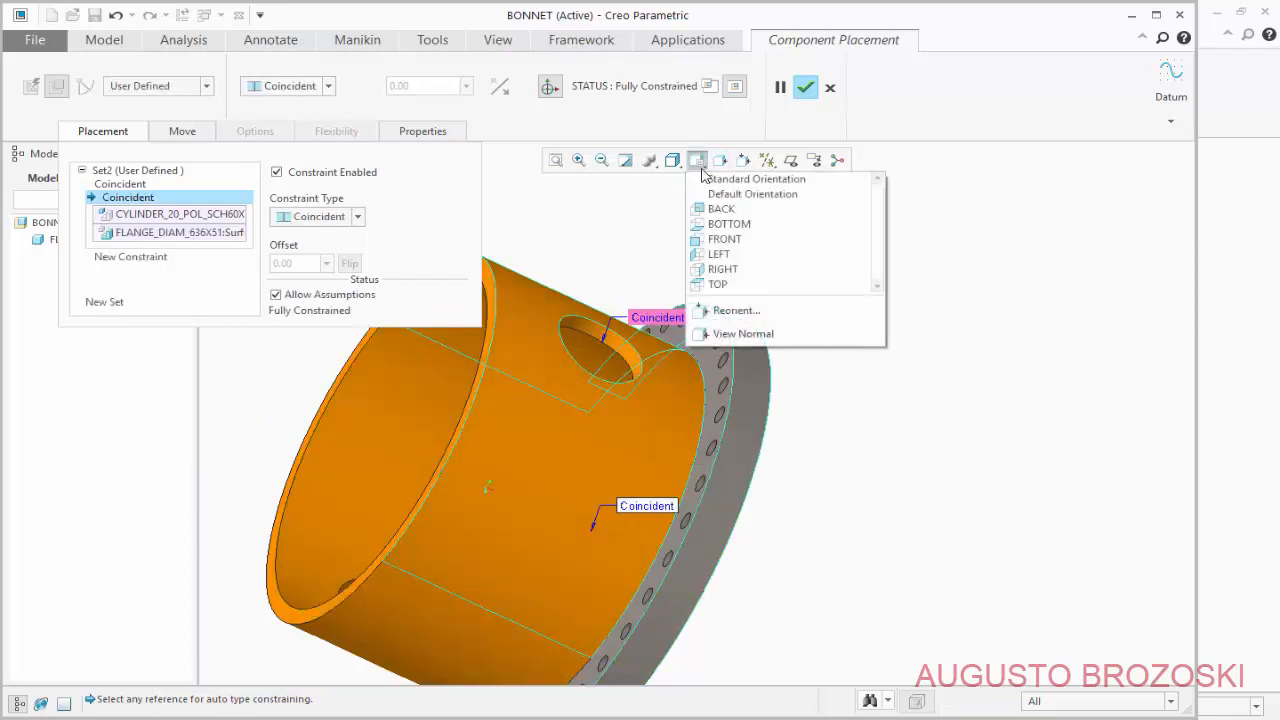
{"action": "left_click", "coordinate": [730, 180]}
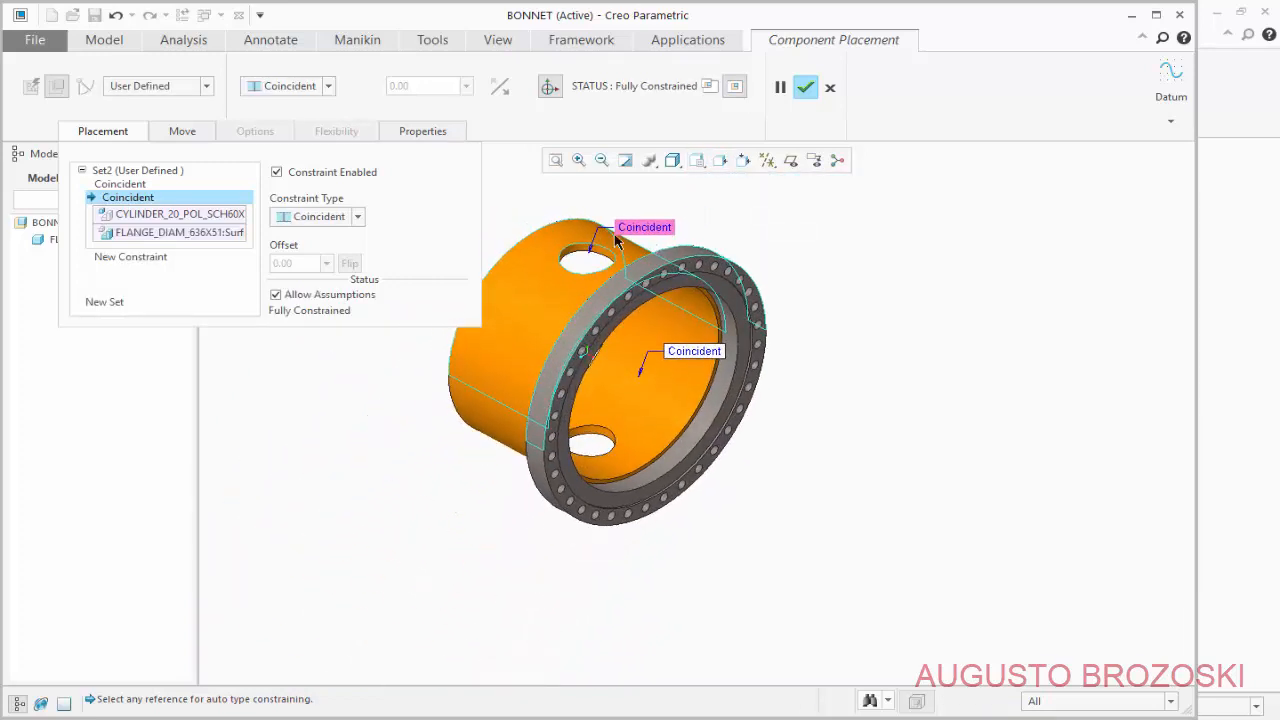
Disable Allow Assumptions, constrain the cylinder's vertical lengthwise datum plane coincident with ASM_FRONT, and complete the placement.
{"action": "left_click", "coordinate": [790, 161]}
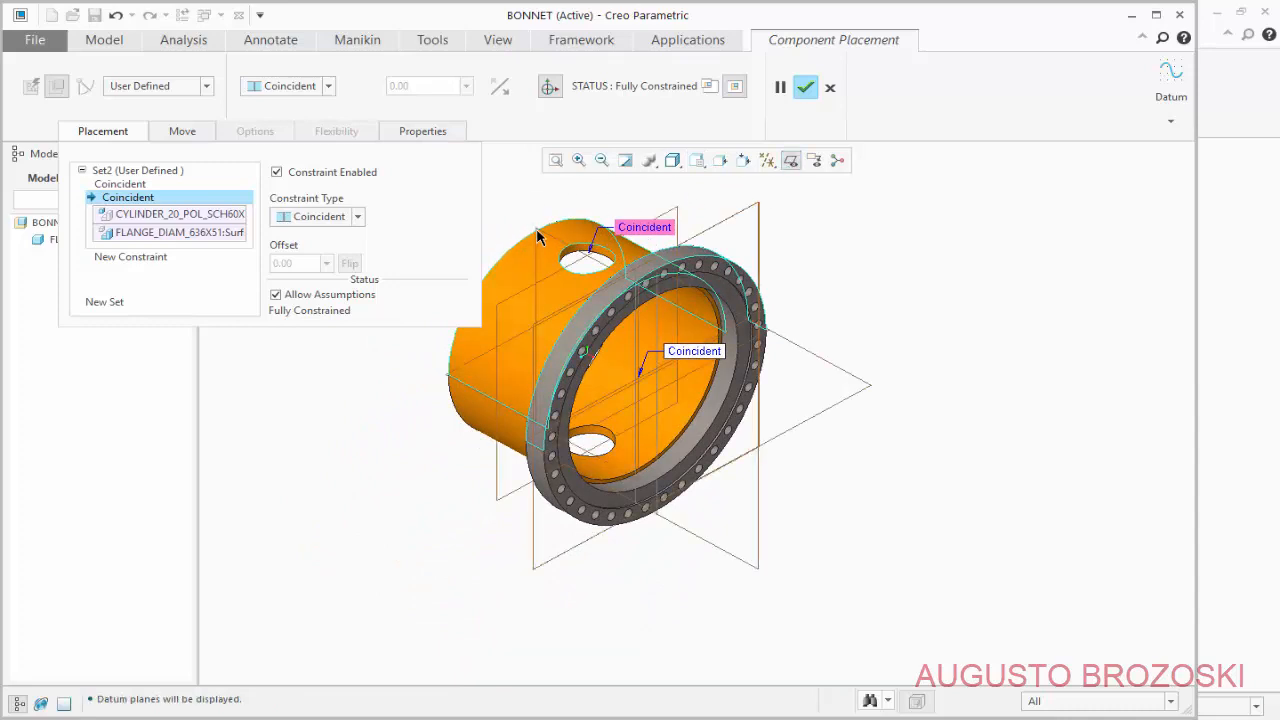
{"action": "scroll", "coordinate": [530, 222], "scroll_direction": "up", "scroll_amount": 5}
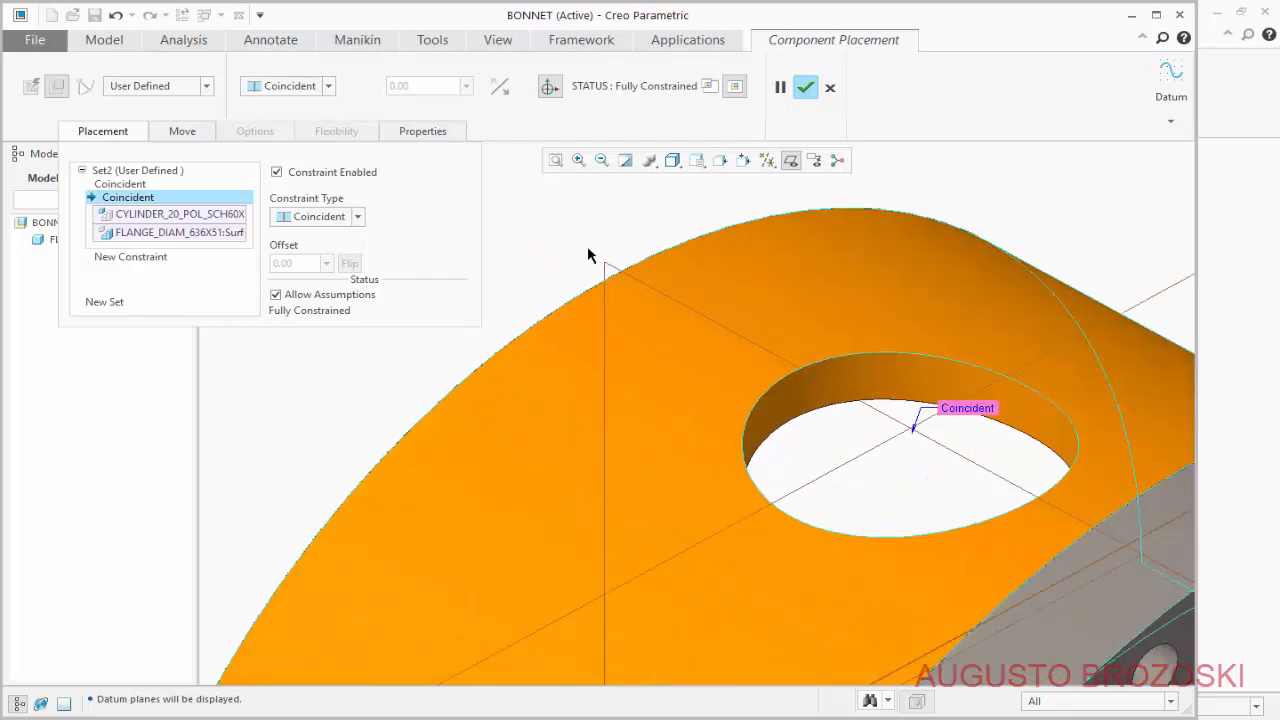
{"action": "left_click", "coordinate": [276, 295]}
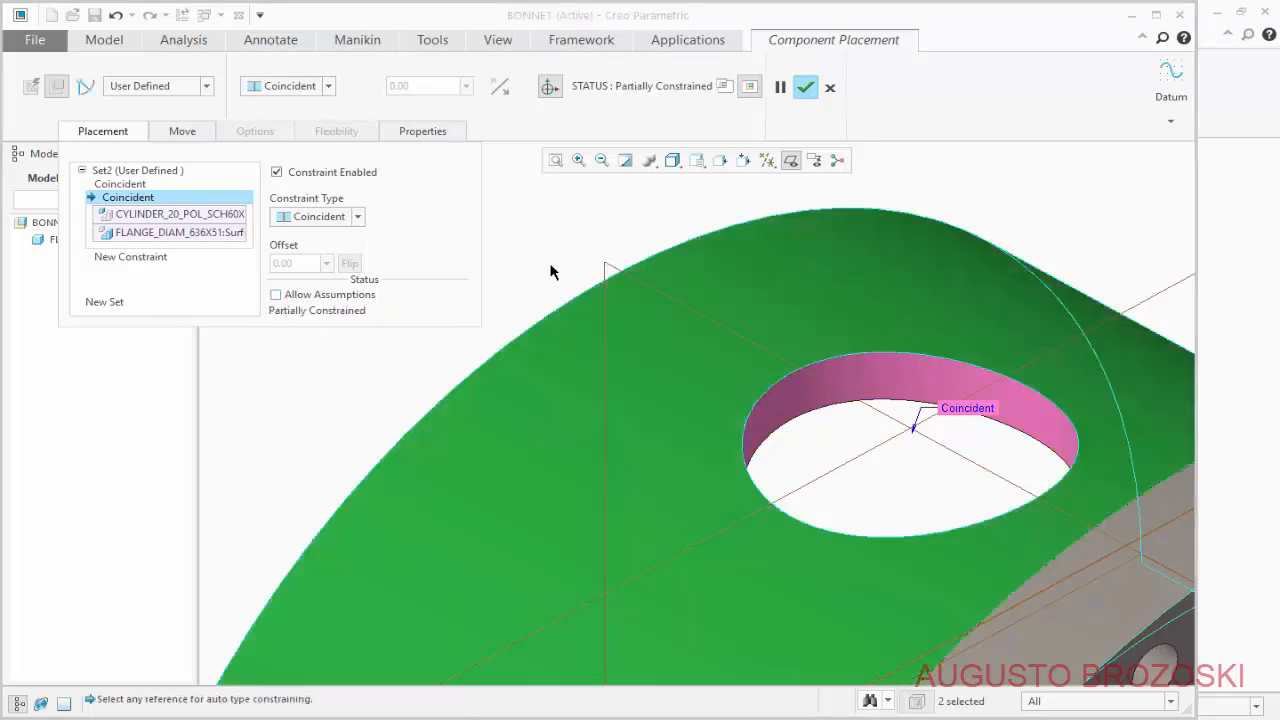
{"action": "left_click", "coordinate": [131, 257]}
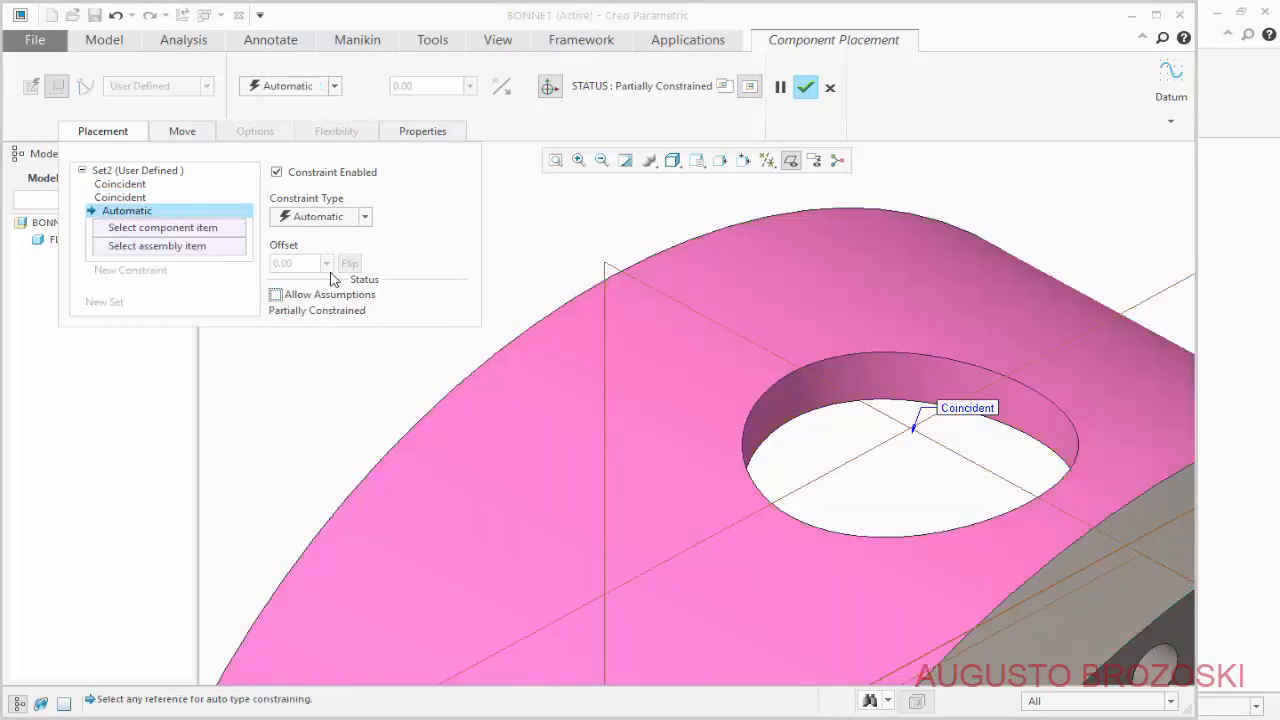
{"action": "left_click", "coordinate": [606, 268]}
{"action": "scroll", "coordinate": [590, 270], "scroll_direction": "up", "scroll_amount": 5}
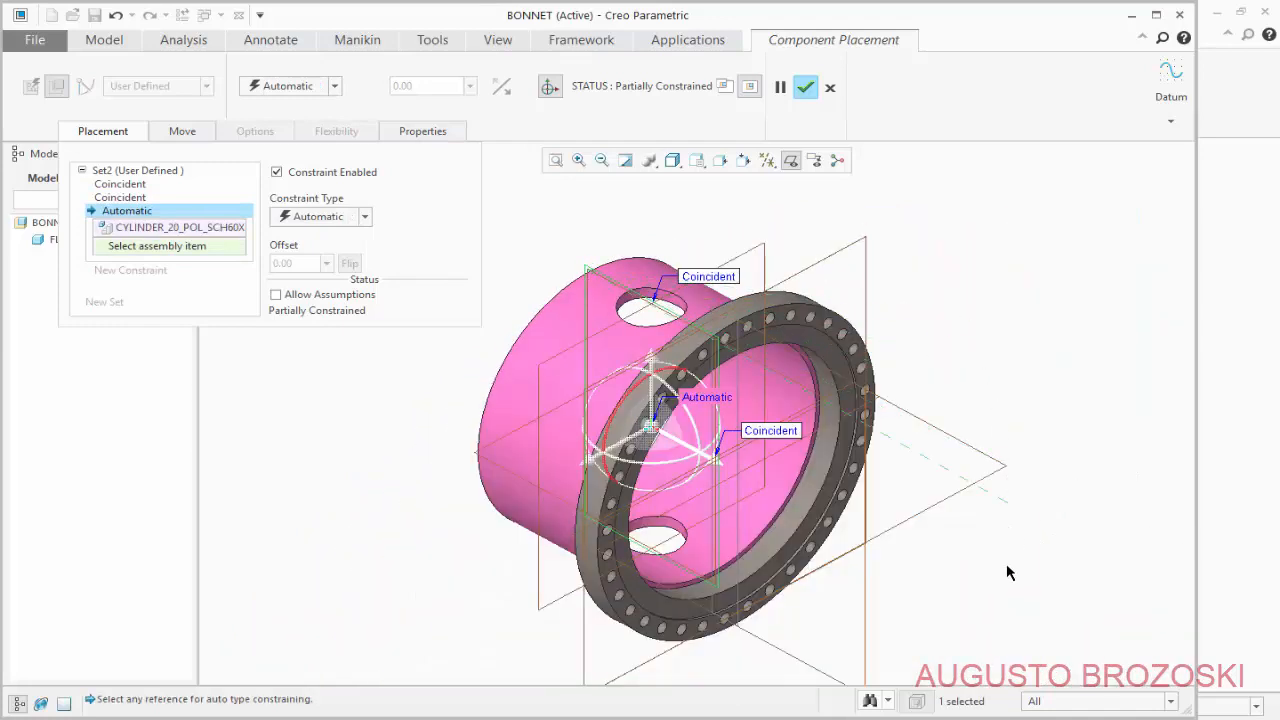
{"action": "left_click", "coordinate": [870, 600]}
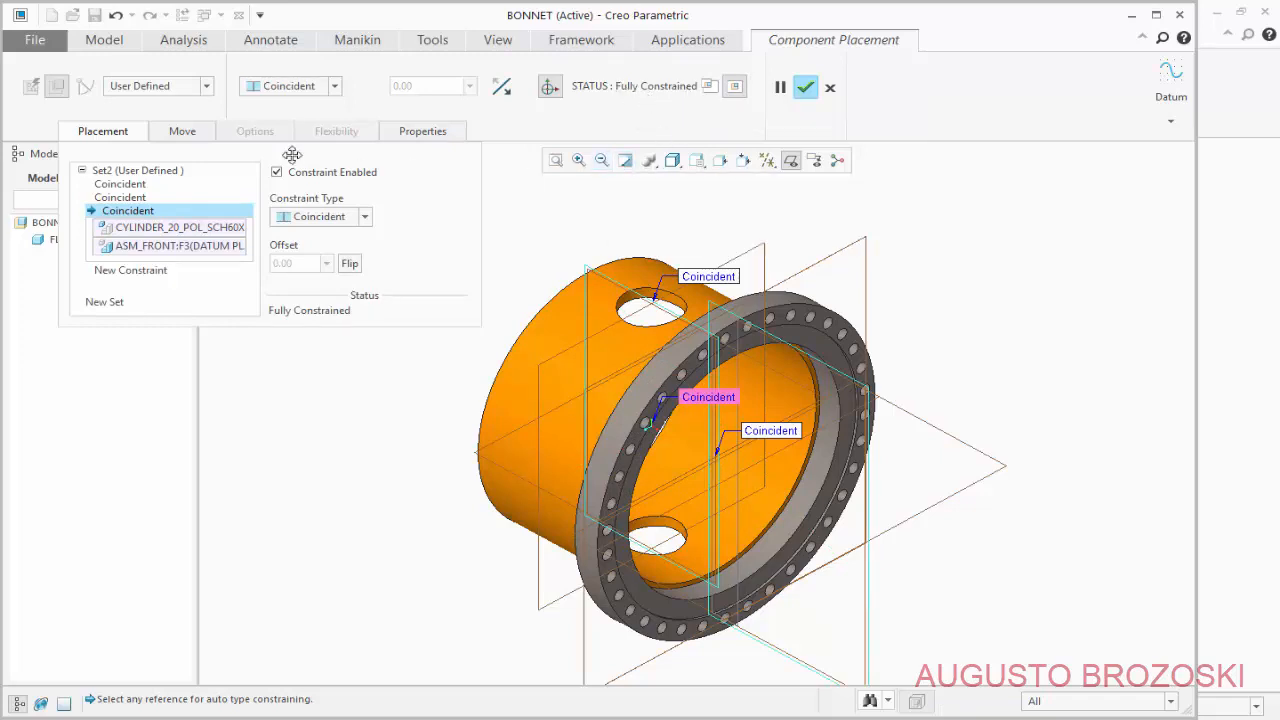
{"action": "left_click", "coordinate": [124, 136]}
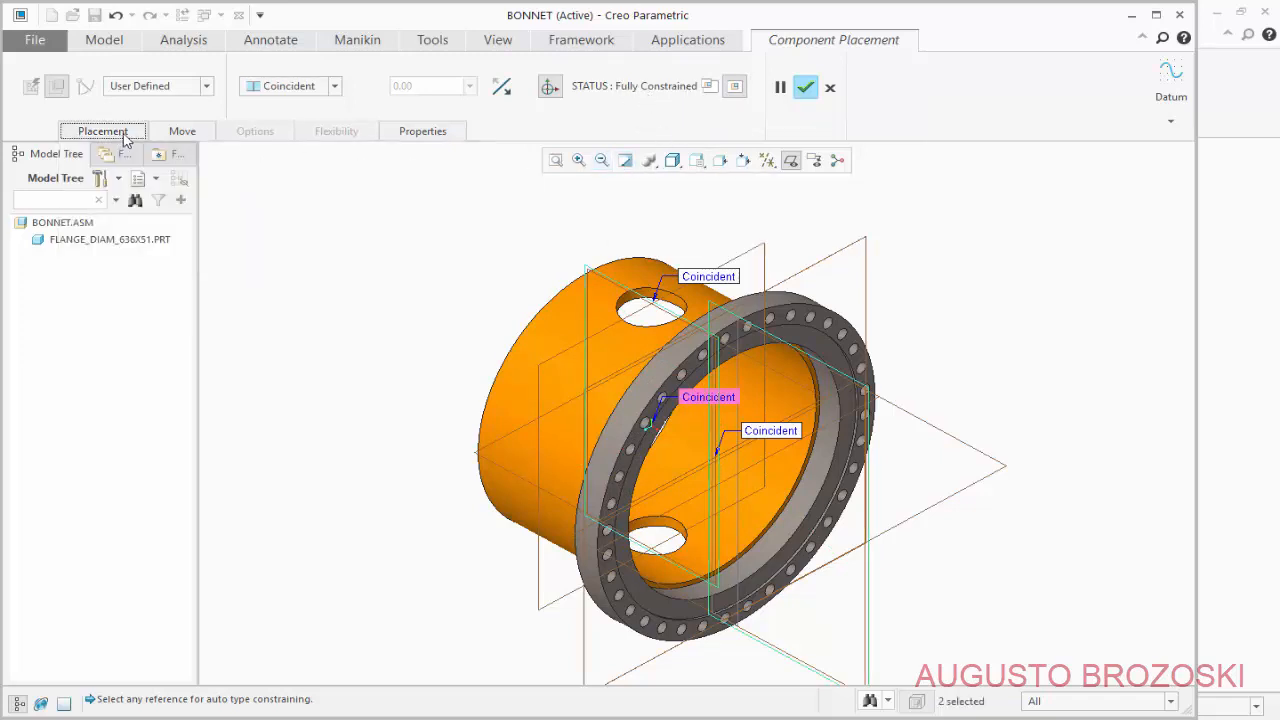
{"action": "left_click", "coordinate": [805, 87]}
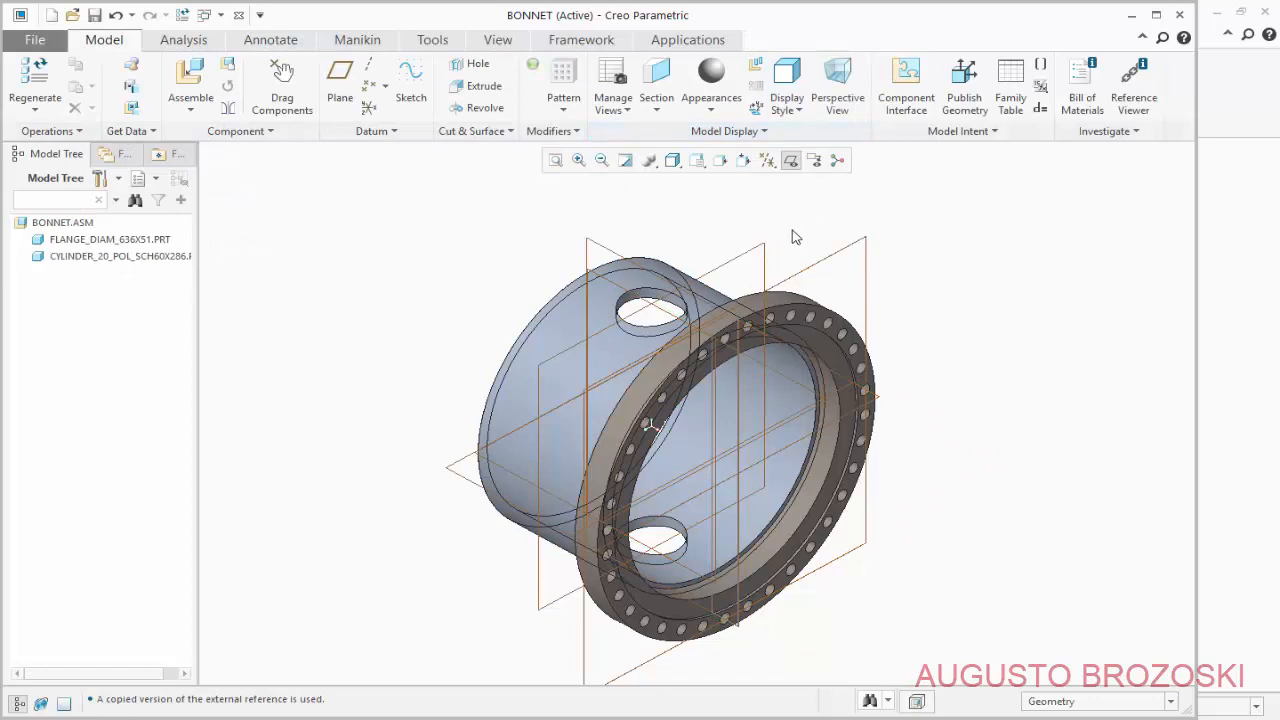
Hide the datum planes, restore the standard orientation and save the assembly with the placed cylinder.
{"action": "left_click", "coordinate": [790, 161]}
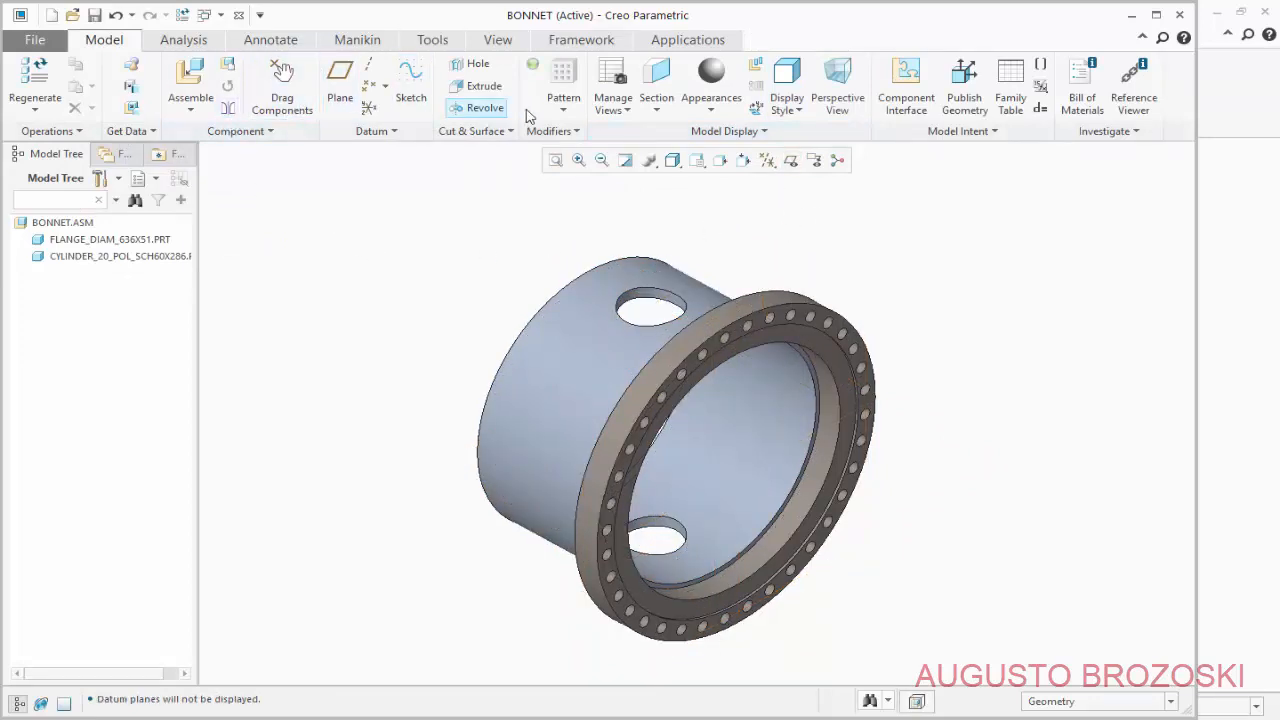
{"action": "left_click", "coordinate": [697, 161]}
{"action": "left_click", "coordinate": [740, 177]}
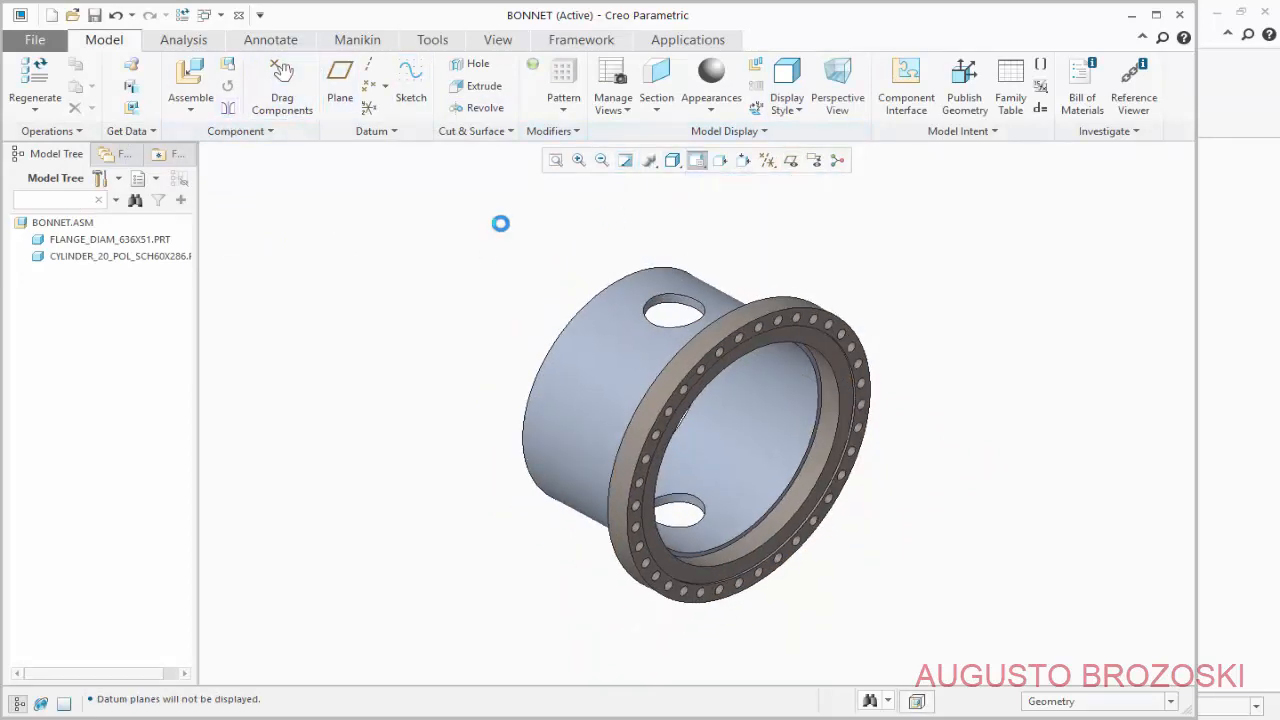
{"action": "left_click", "coordinate": [97, 15]}
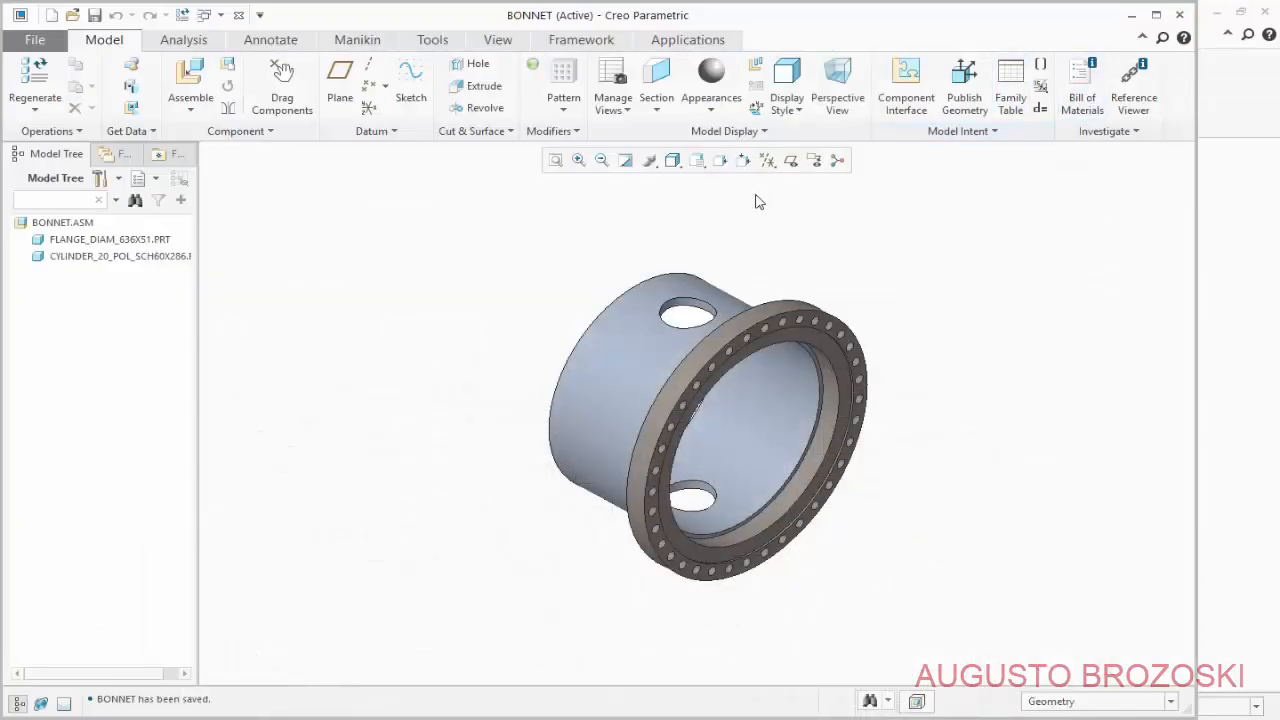
Insert tube_4_pol_sch80.prt into the assembly as the next component for placement below the flange.
{"action": "left_click", "coordinate": [190, 85]}
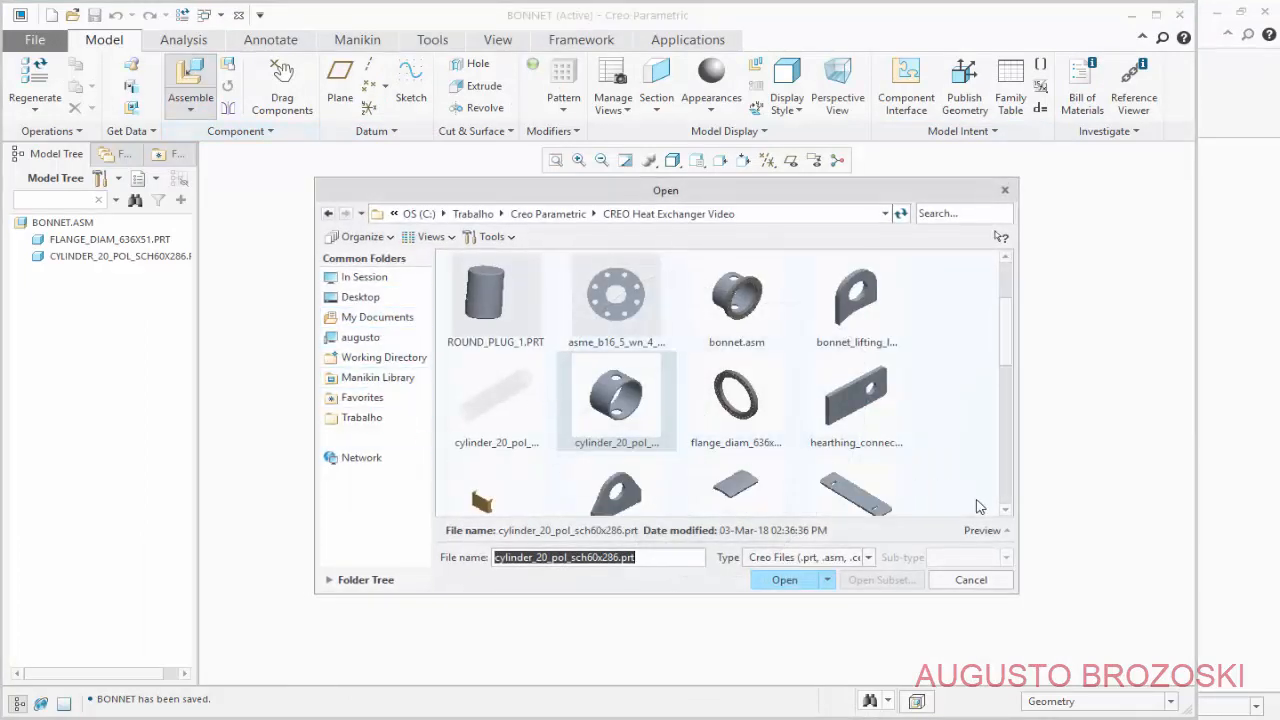
{"action": "scroll", "coordinate": [1008, 485], "scroll_direction": "down", "scroll_amount": 3}
{"action": "scroll", "coordinate": [1010, 483], "scroll_direction": "down", "scroll_amount": 2}
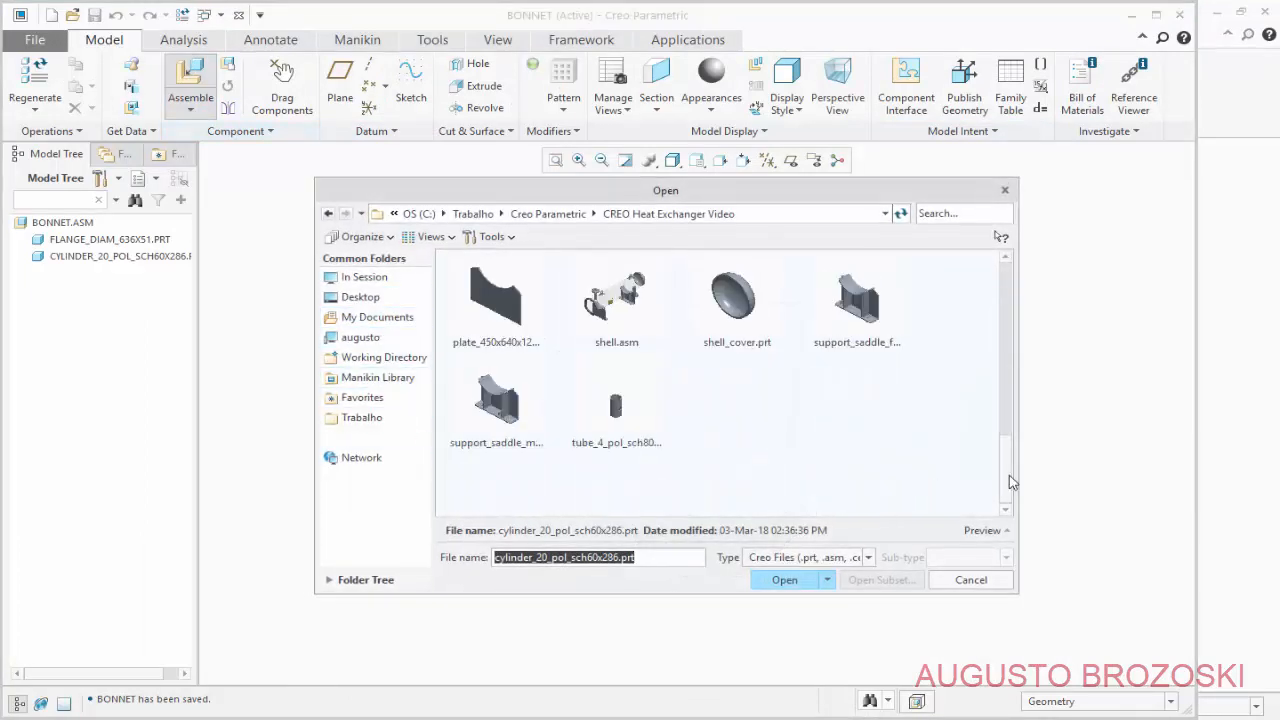
{"action": "left_click", "coordinate": [617, 416]}
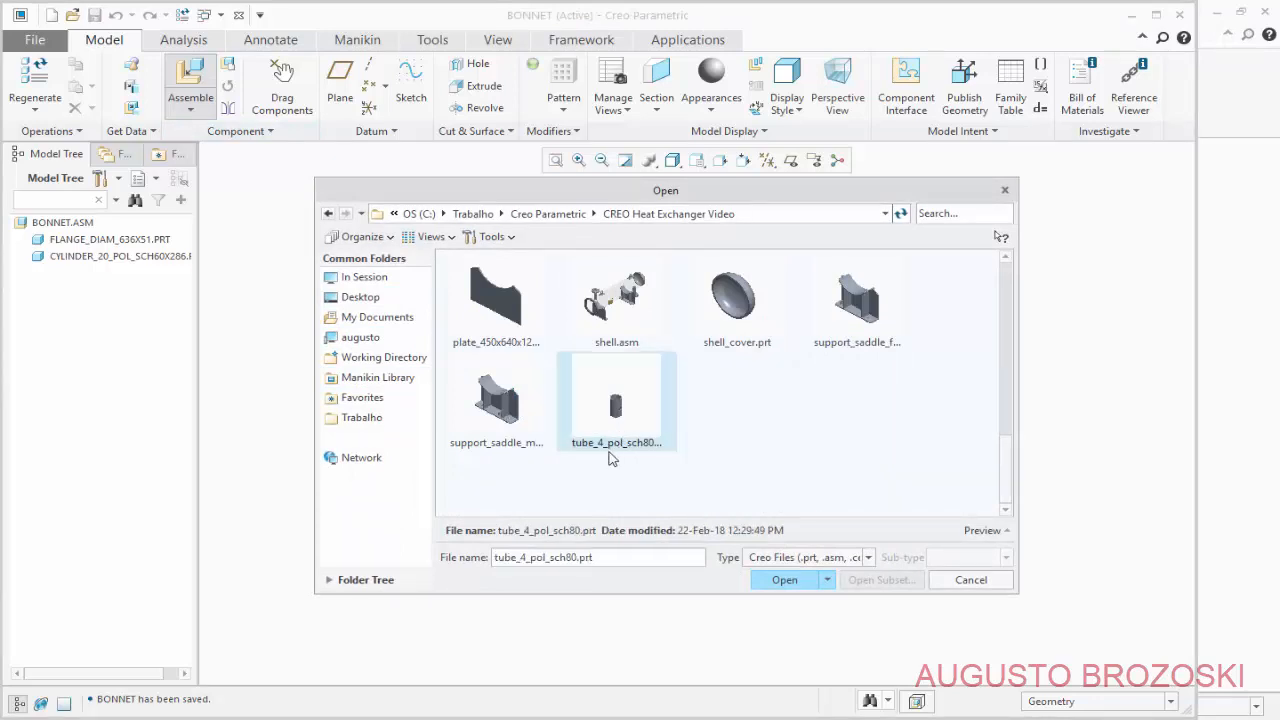
{"action": "left_click", "coordinate": [786, 580]}
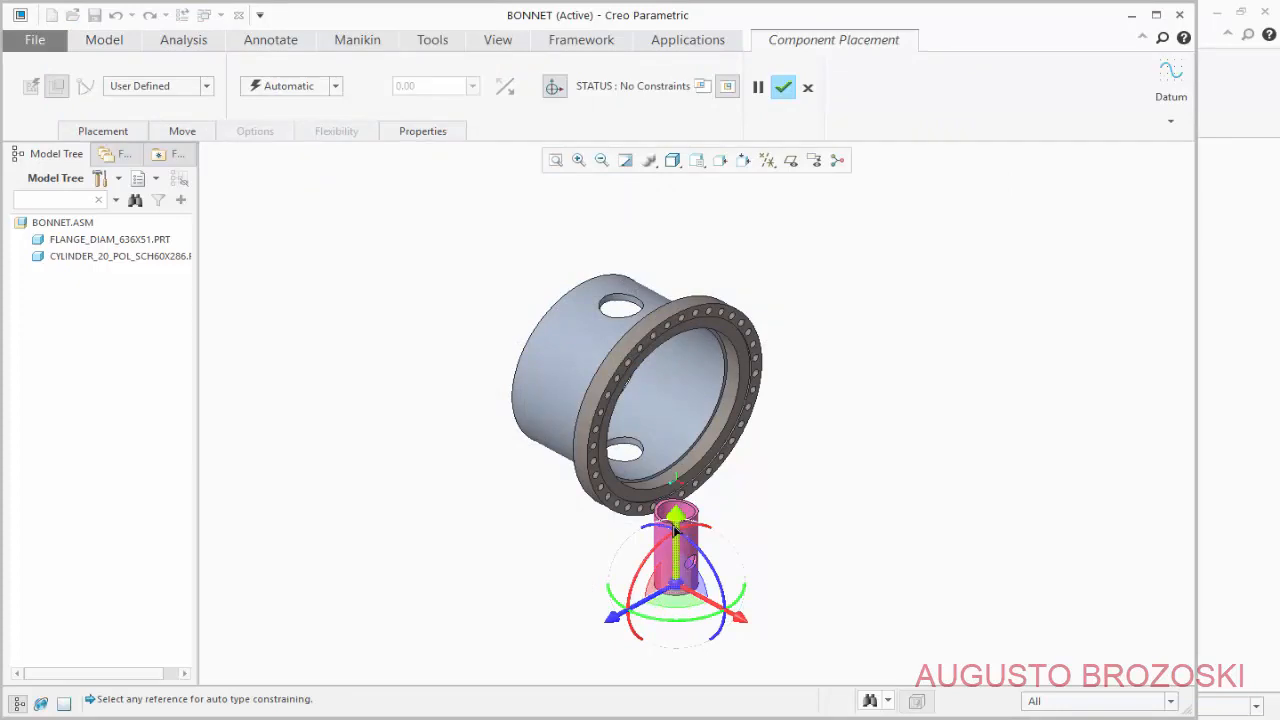
{"action": "scroll", "coordinate": [690, 520], "scroll_direction": "down", "scroll_amount": 4}
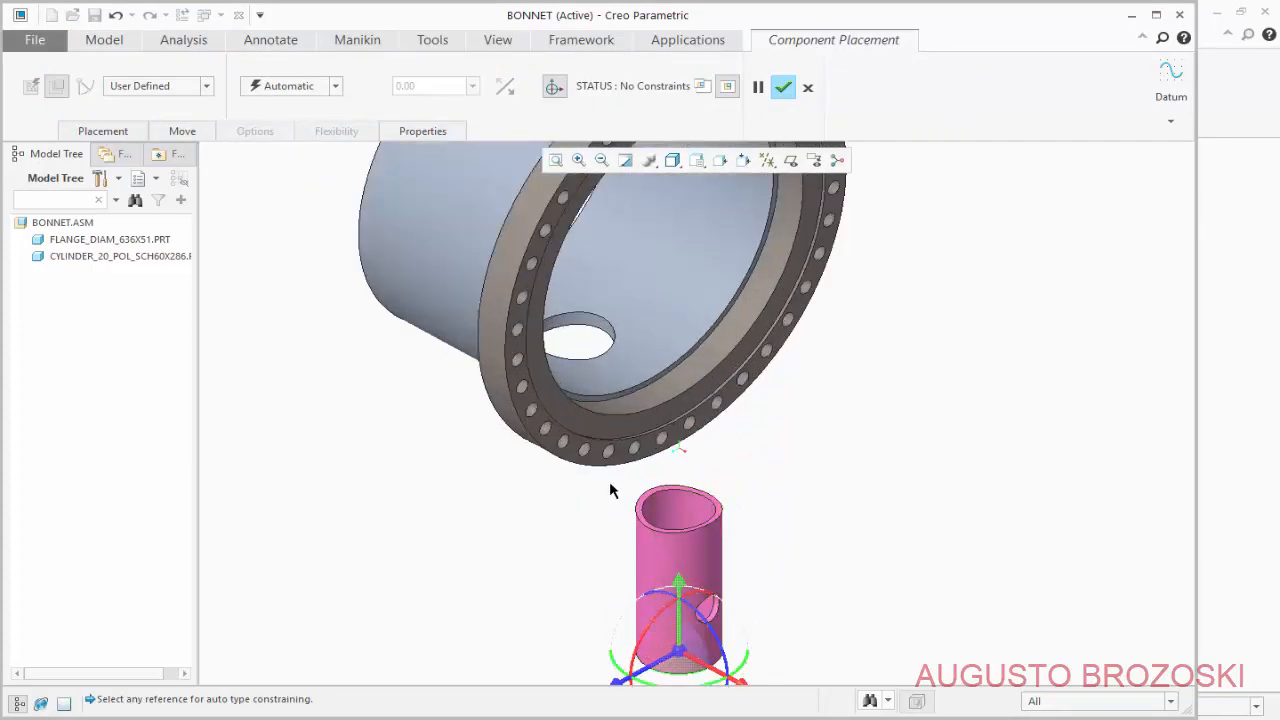
Rotate the unplaced tube about its vertical axis so its side hole turns away from the flange's open side.
{"action": "scroll", "coordinate": [610, 484], "scroll_direction": "up", "scroll_amount": 3}
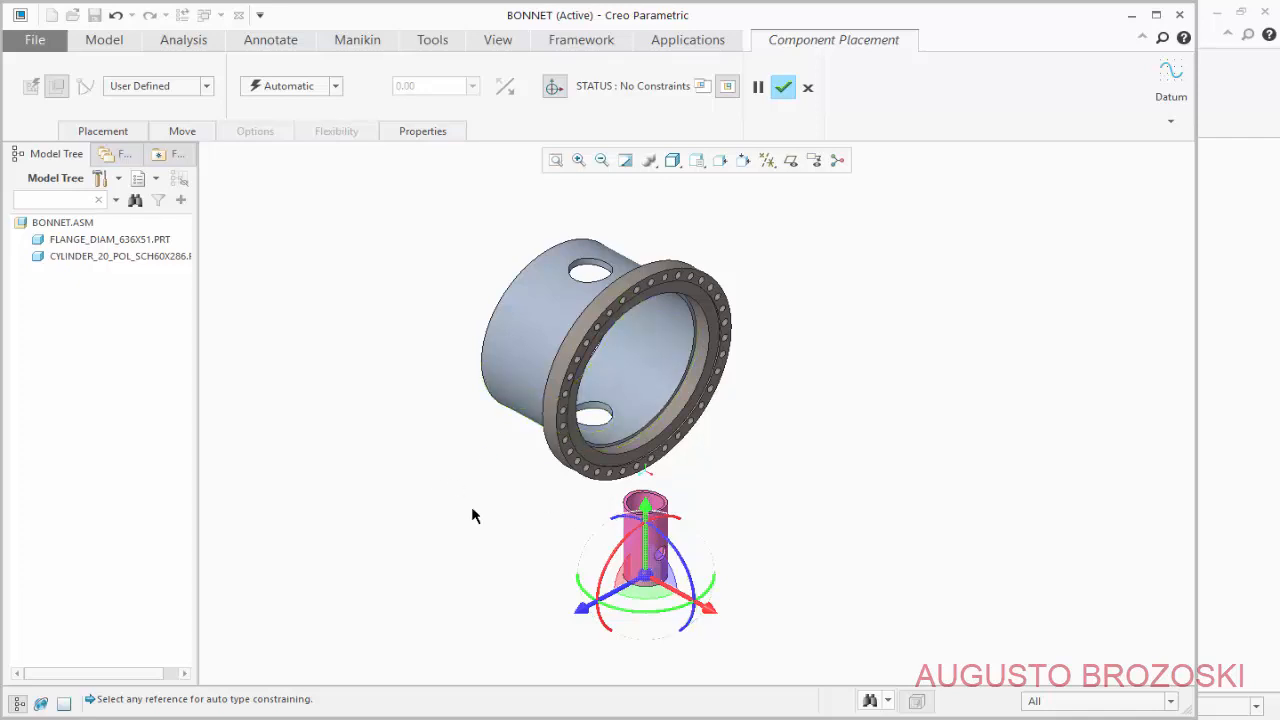
{"action": "scroll", "coordinate": [571, 568], "scroll_direction": "down", "scroll_amount": 1}
{"action": "left_click_drag", "start_coordinate": [698, 607], "coordinate": [596, 620]}
{"action": "scroll", "coordinate": [605, 595], "scroll_direction": "down", "scroll_amount": 2}
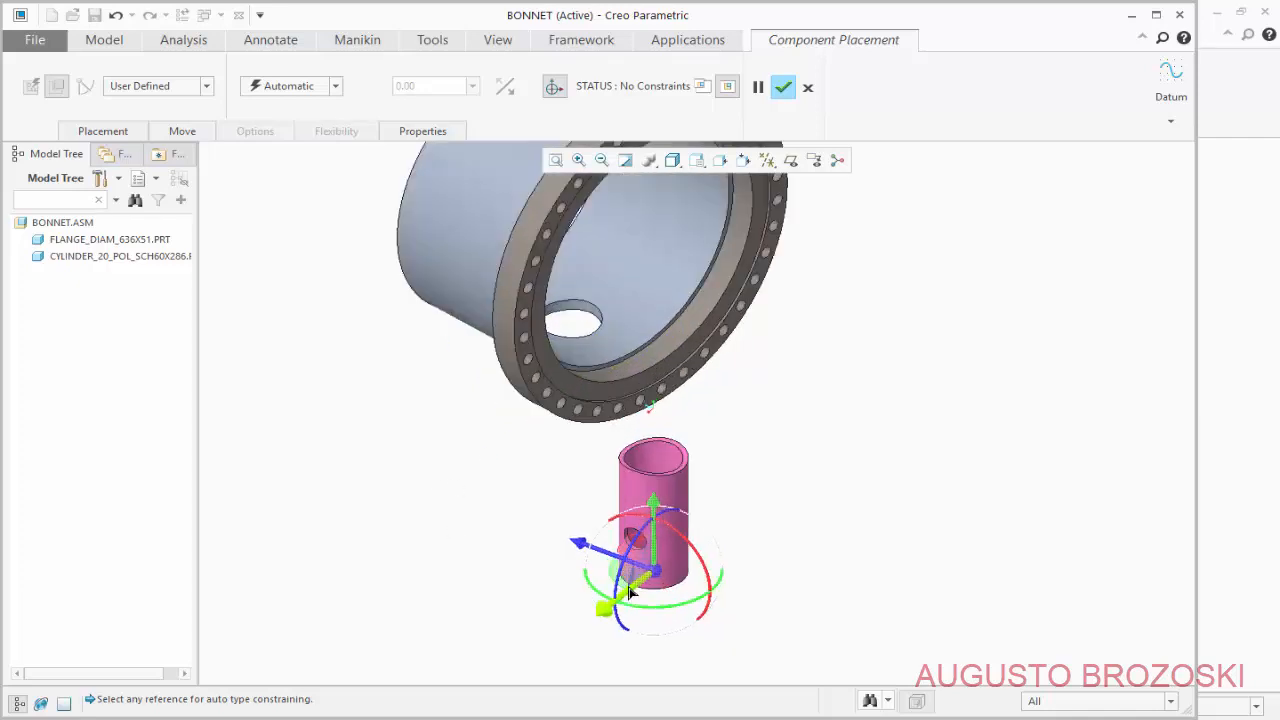
{"action": "scroll", "coordinate": [538, 556], "scroll_direction": "up", "scroll_amount": 2}
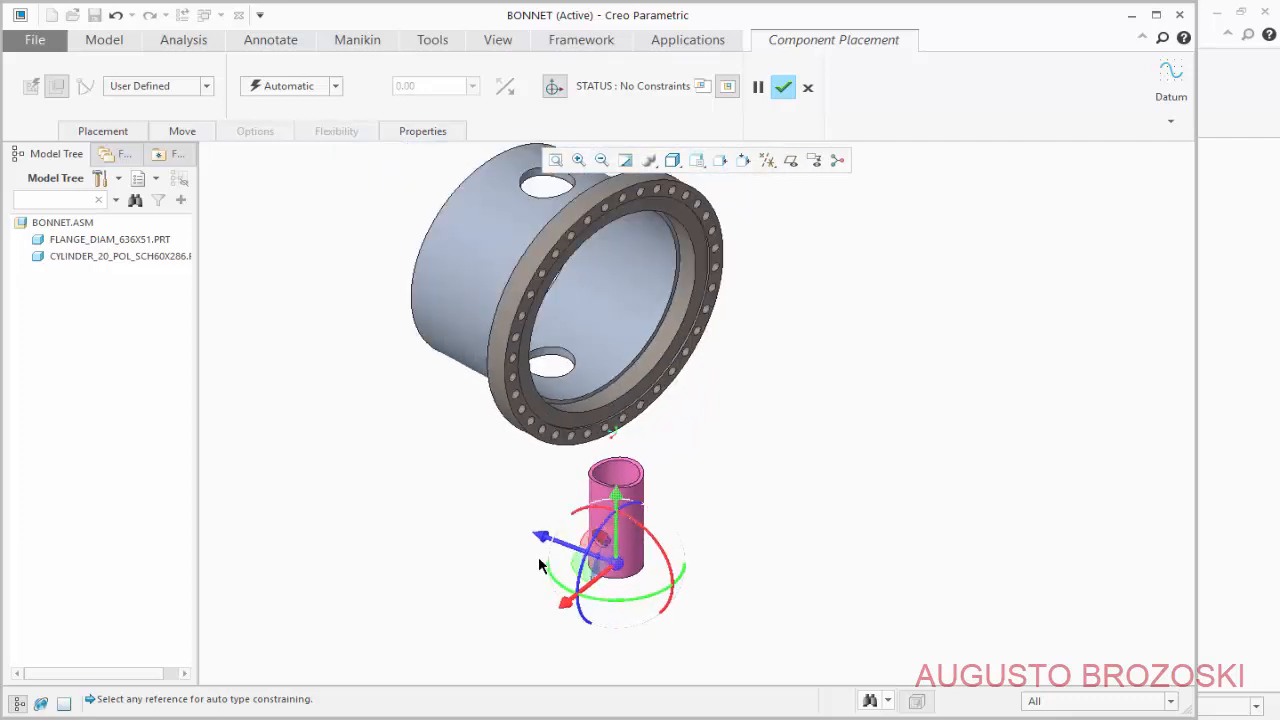
Constrain the tube's curved upper end surface as Coincident with the inner surface of the 20-inch cylinder.
{"action": "left_click", "coordinate": [103, 131]}
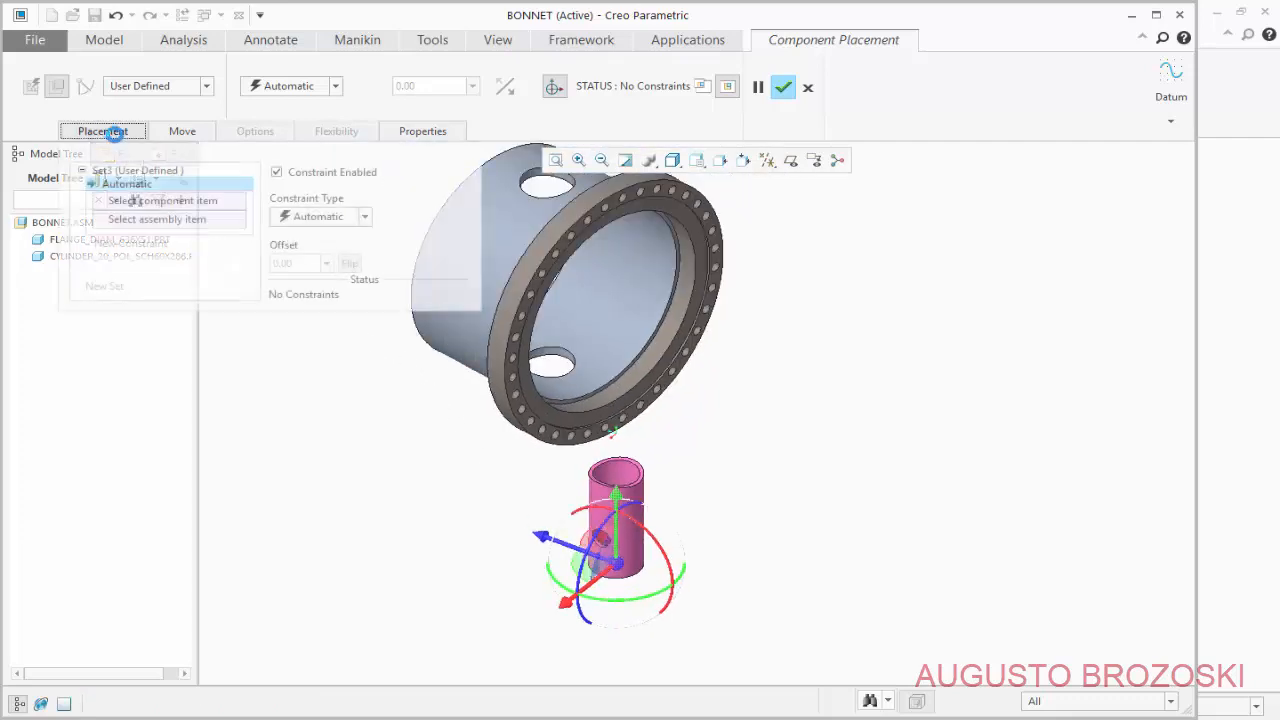
{"action": "scroll", "coordinate": [630, 490], "scroll_direction": "down", "scroll_amount": 5}
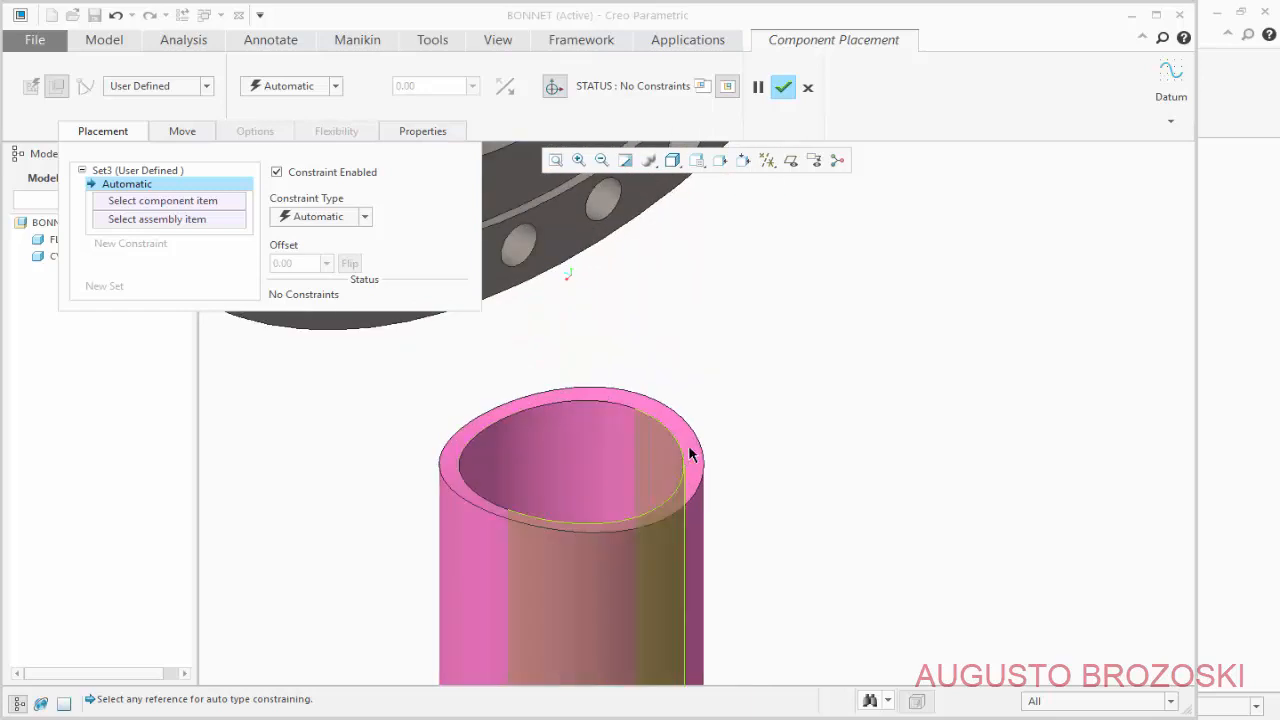
{"action": "left_click", "coordinate": [692, 442]}
{"action": "scroll", "coordinate": [677, 507], "scroll_direction": "up", "scroll_amount": 4}
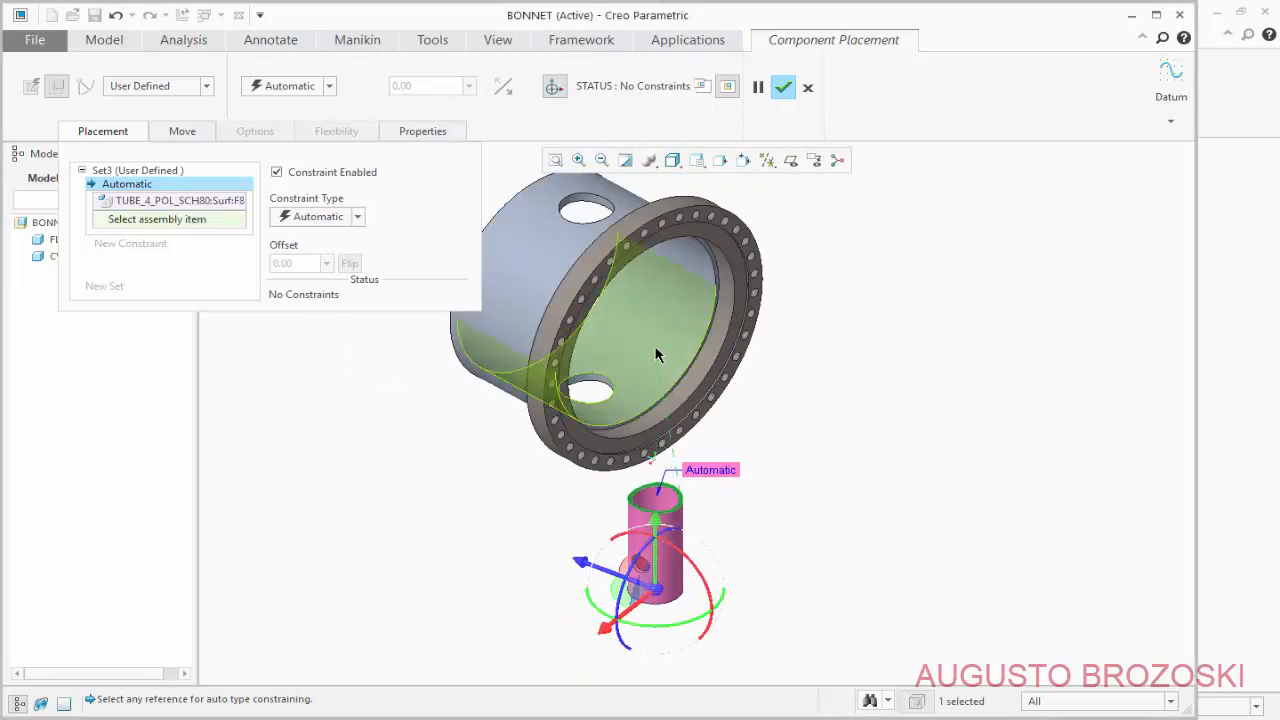
{"action": "left_click", "coordinate": [657, 355]}
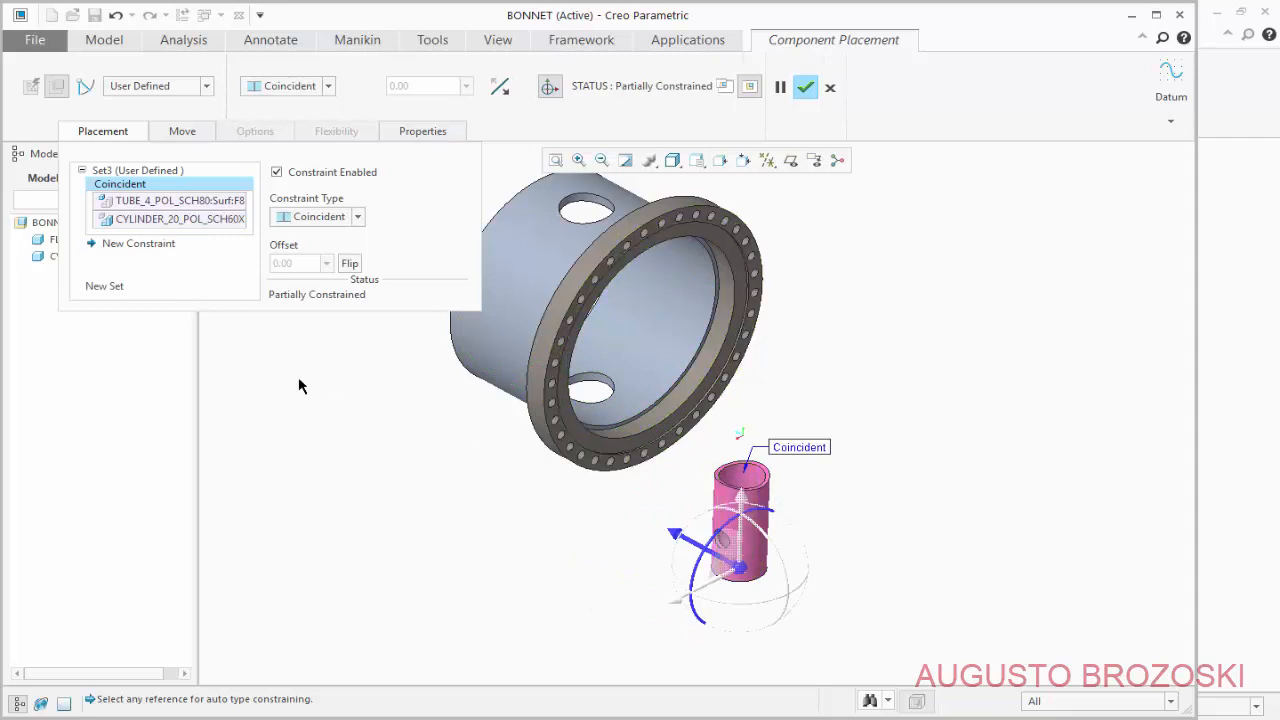
Constrain the tube's outer surface to the wall of the cylinder's lower hole with an Oriented constraint.
{"action": "scroll", "coordinate": [737, 488], "scroll_direction": "down", "scroll_amount": 3}
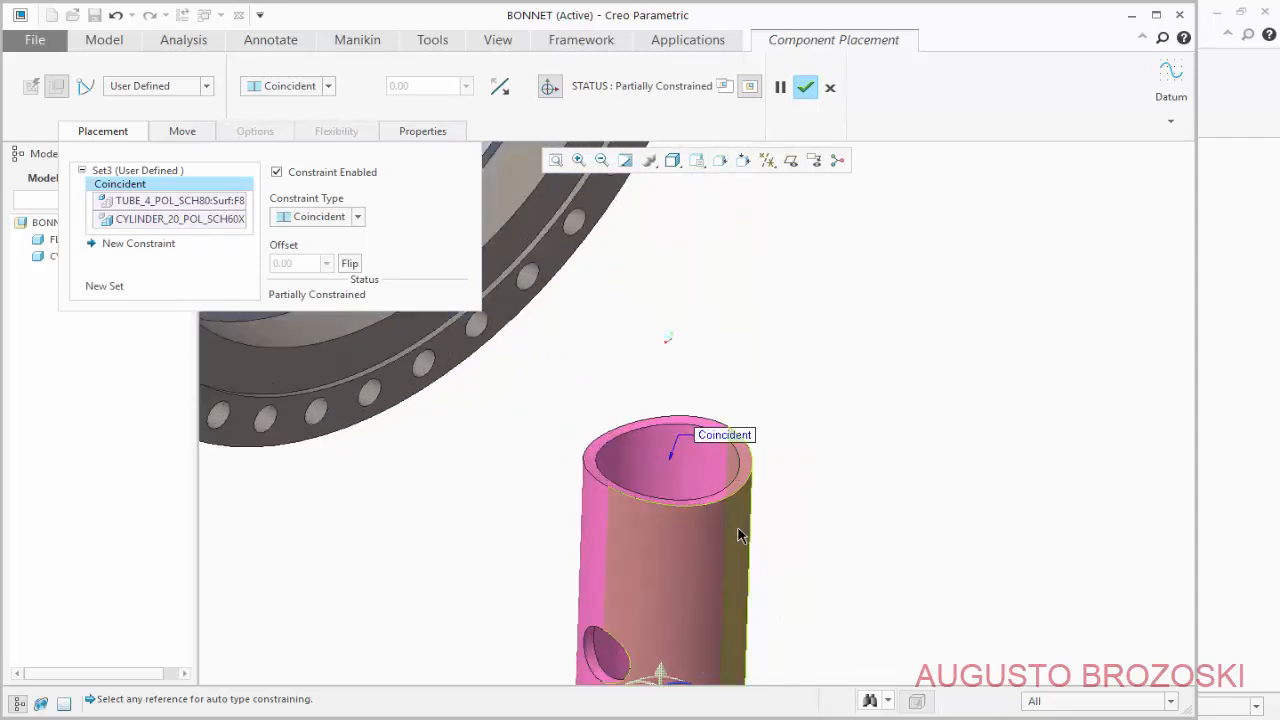
{"action": "left_click", "coordinate": [755, 545]}
{"action": "scroll", "coordinate": [467, 316], "scroll_direction": "down", "scroll_amount": 4}
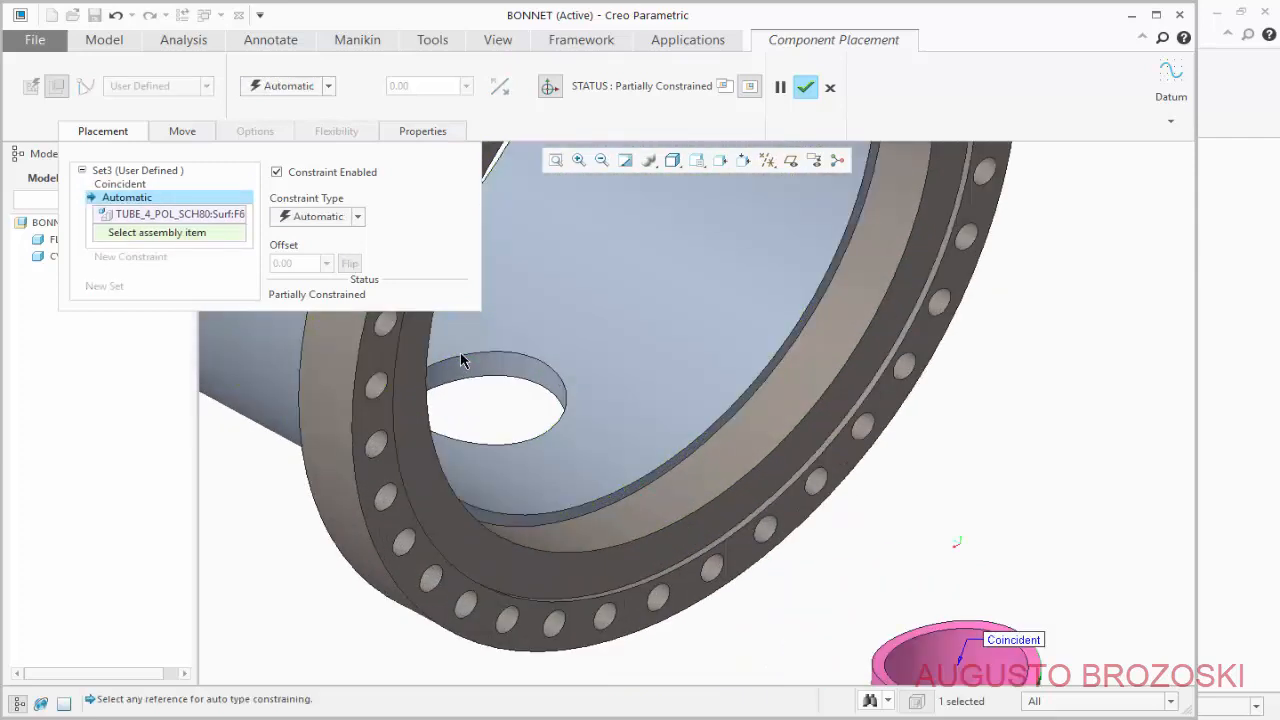
{"action": "left_click", "coordinate": [520, 377]}
{"action": "scroll", "coordinate": [575, 445], "scroll_direction": "up", "scroll_amount": 4}
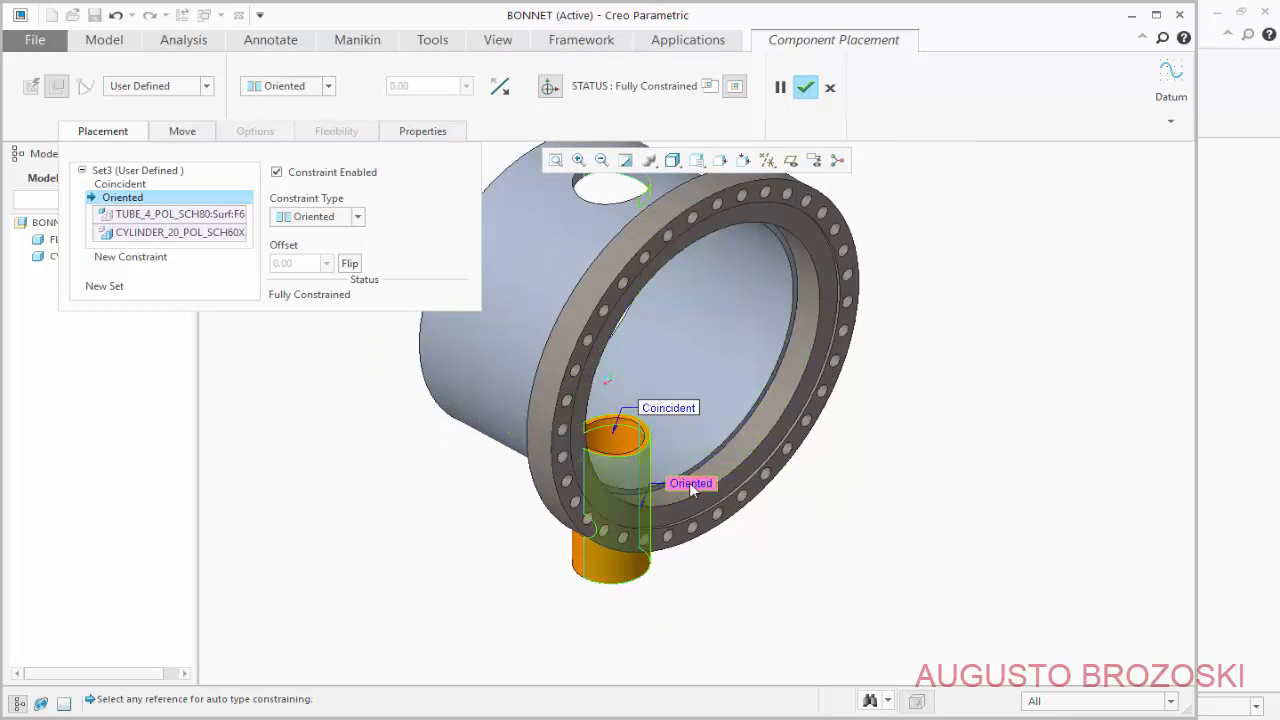
{"action": "middle_click_drag", "start_coordinate": [517, 565], "coordinate": [585, 570]}
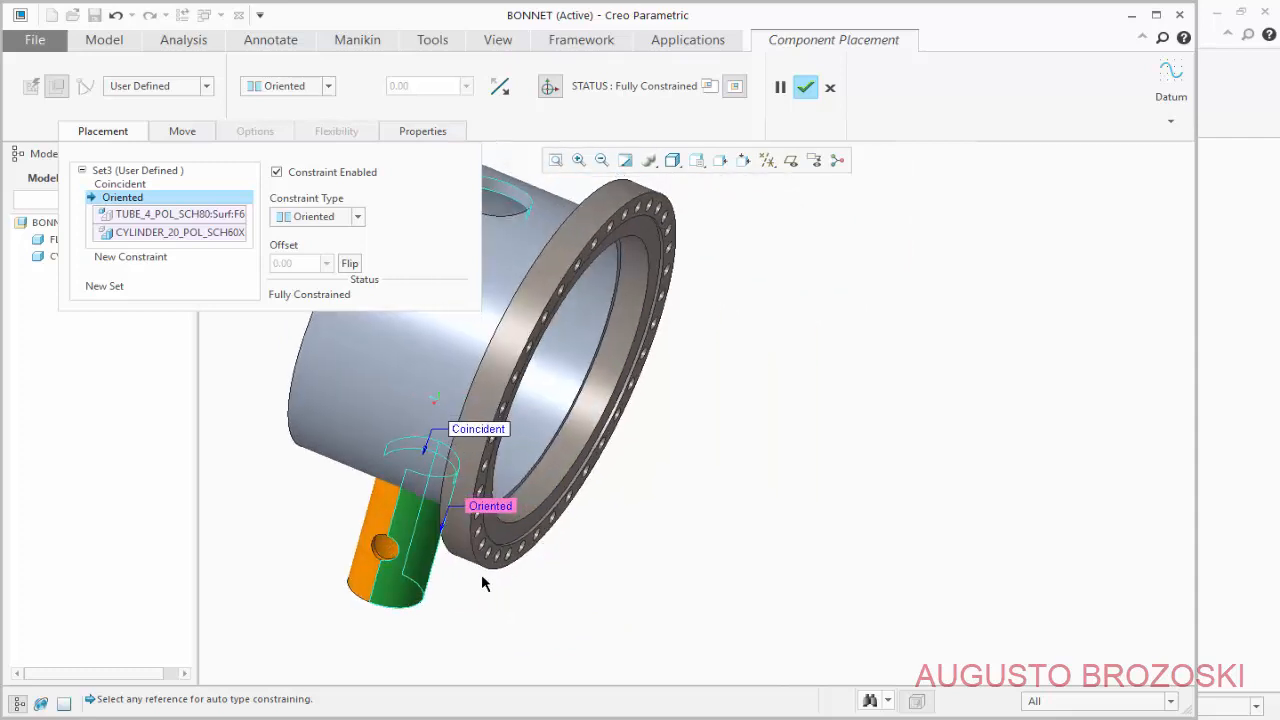
With datum planes shown, add a Coincident constraint between the tube's RIGHT plane and ASM_FRONT, and accept the placement.
{"action": "left_click", "coordinate": [147, 258]}
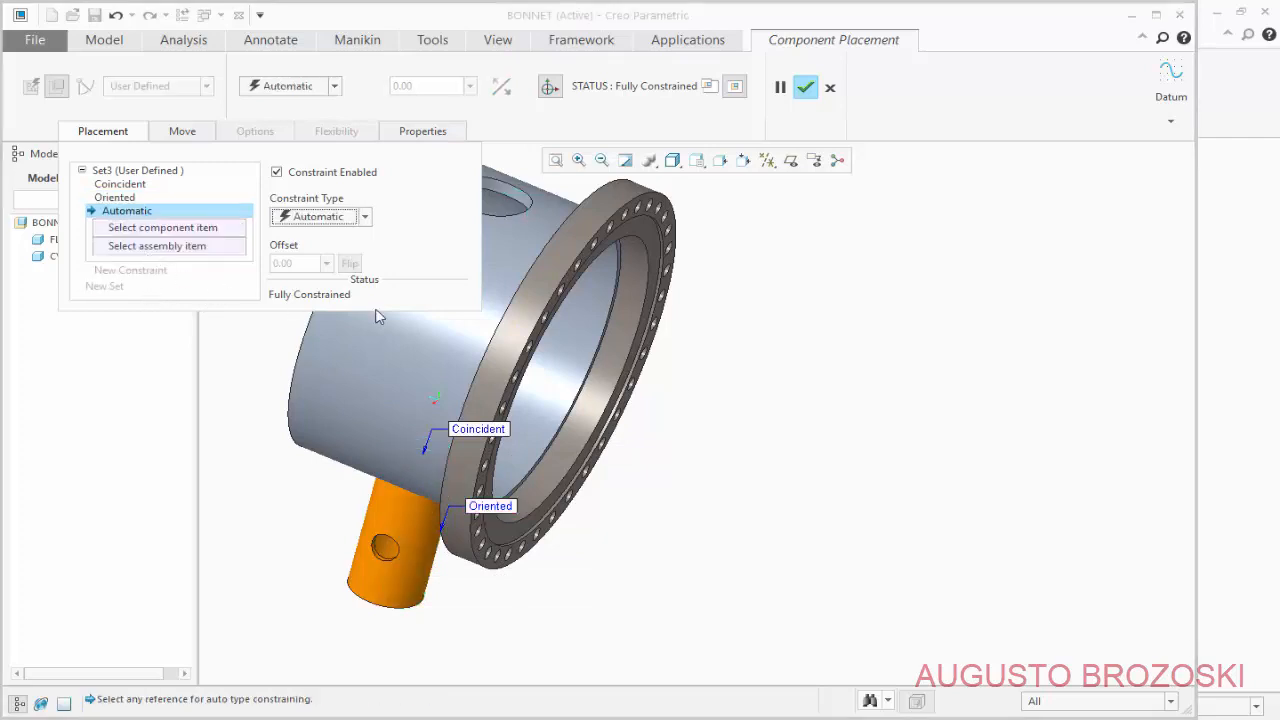
{"action": "left_click", "coordinate": [790, 161]}
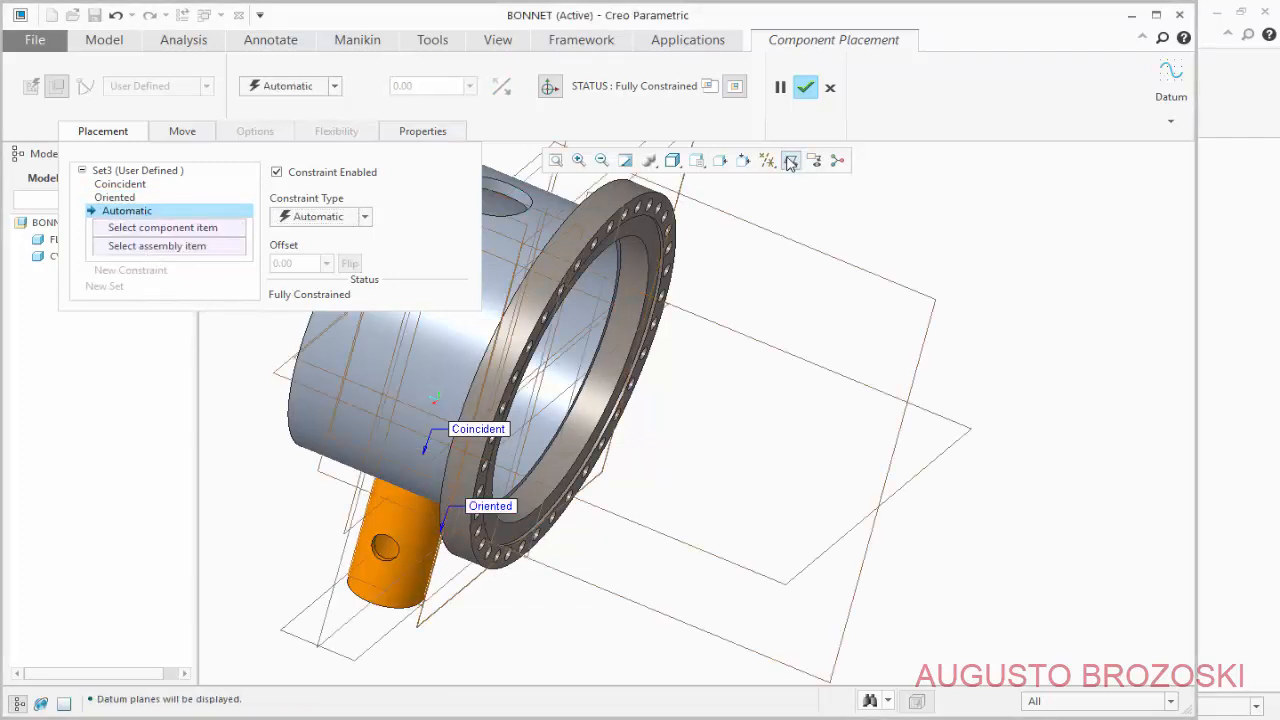
{"action": "left_click", "coordinate": [697, 161]}
{"action": "left_click", "coordinate": [712, 175]}
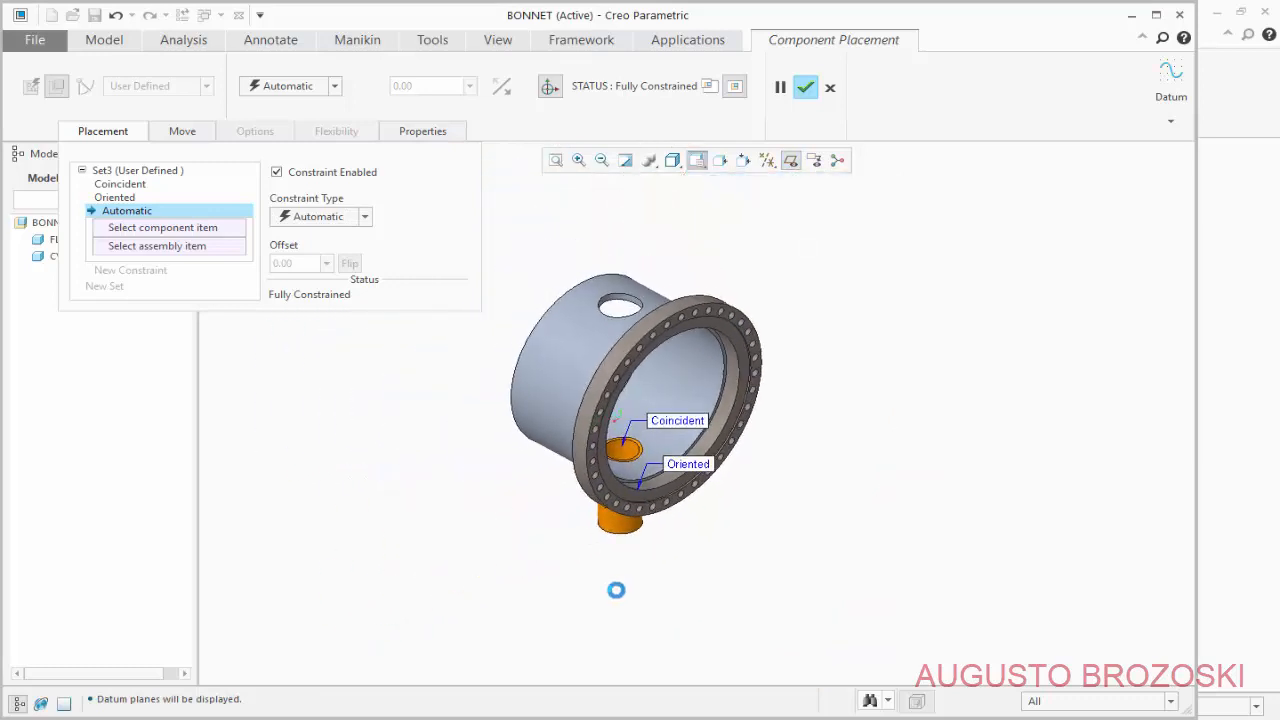
{"action": "scroll", "coordinate": [627, 521], "scroll_direction": "down", "scroll_amount": 6}
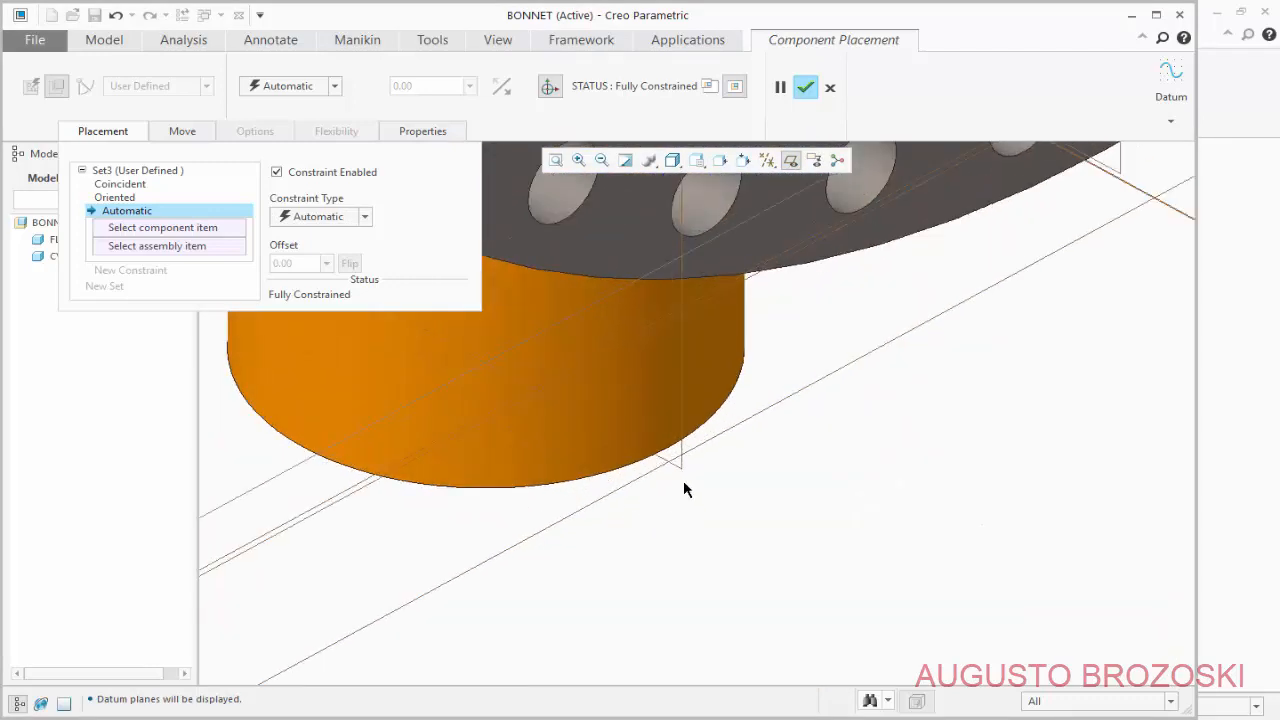
{"action": "left_click", "coordinate": [679, 472]}
{"action": "scroll", "coordinate": [677, 505], "scroll_direction": "up", "scroll_amount": 6}
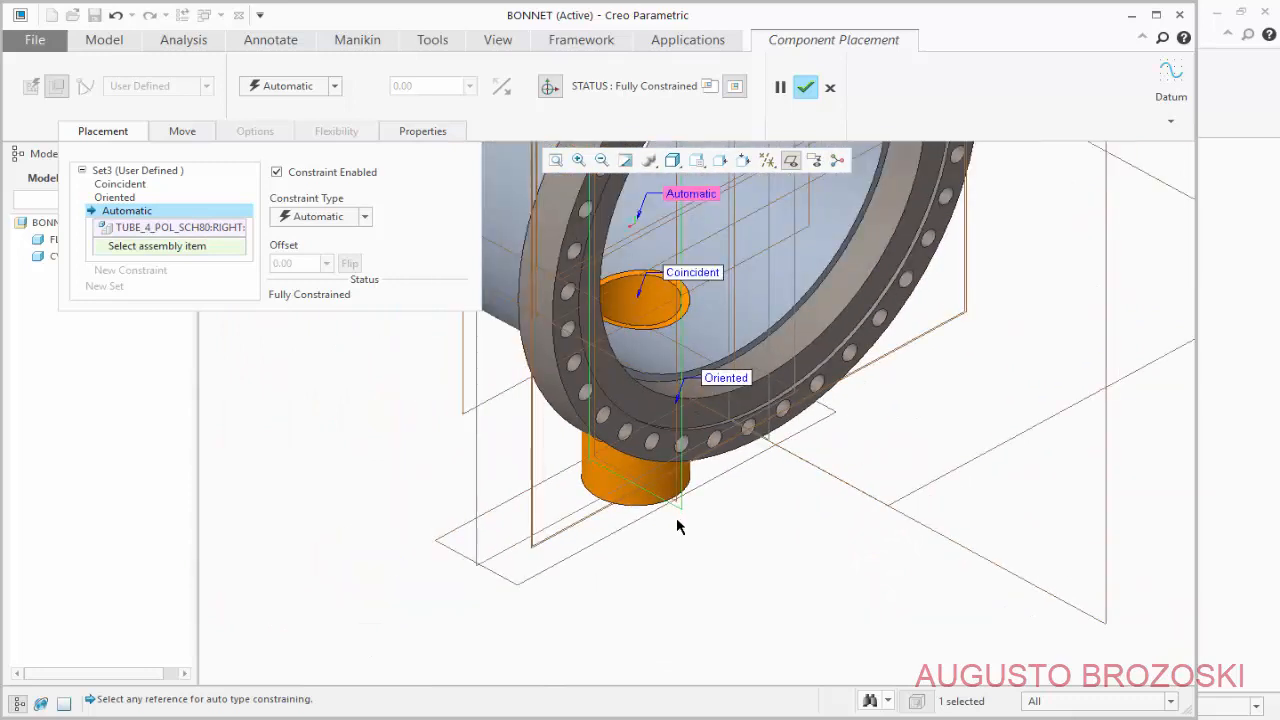
{"action": "left_click", "coordinate": [804, 534]}
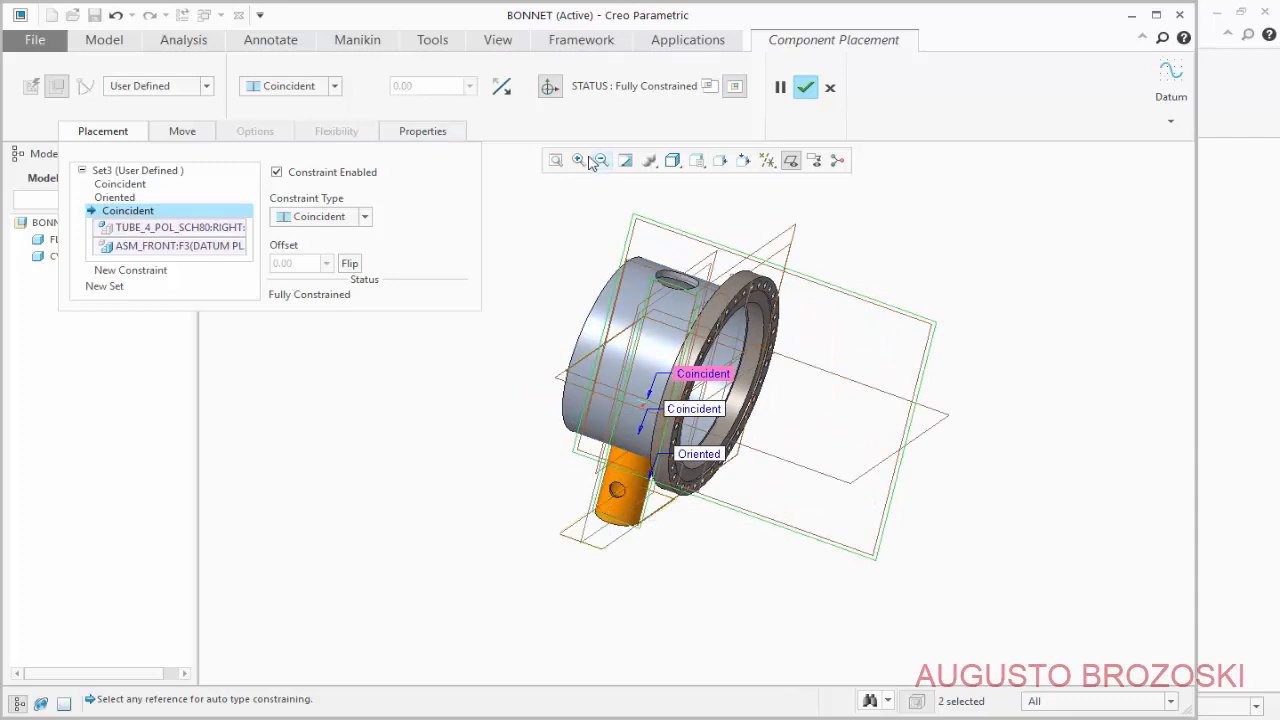
{"action": "left_click", "coordinate": [805, 87]}
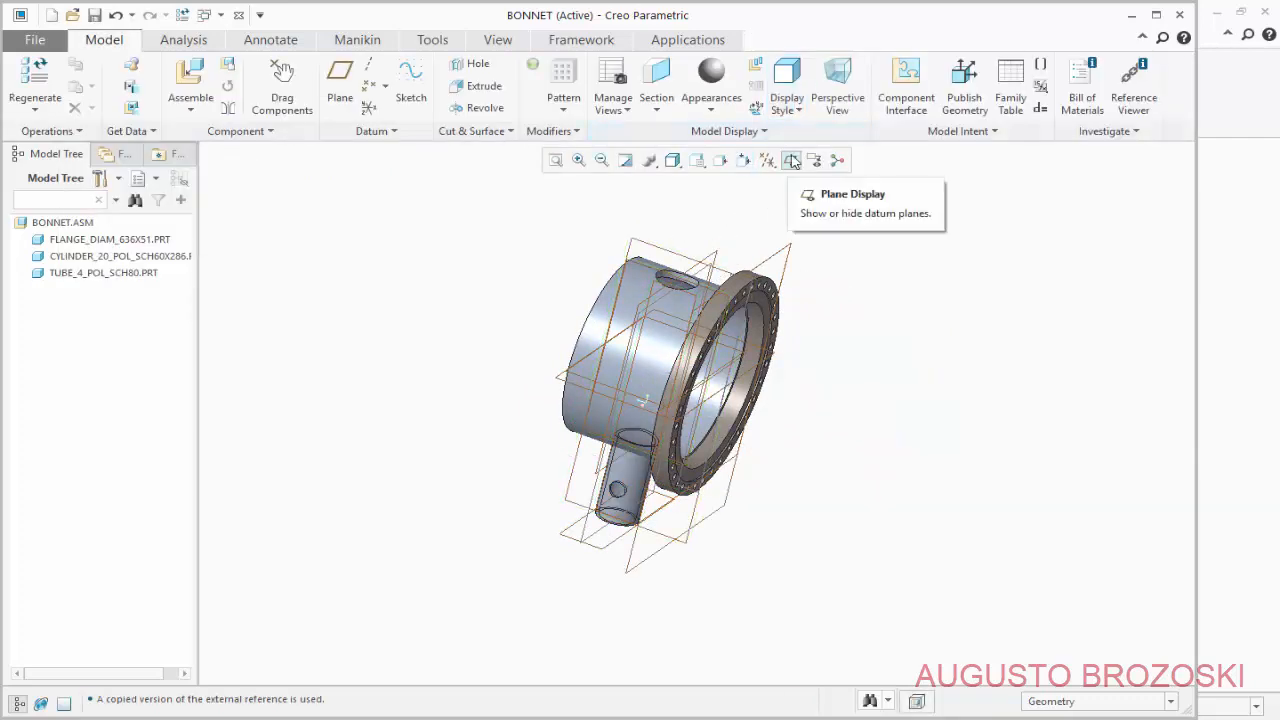
Hide the datum planes and return the assembly to the standard orientation.
{"action": "left_click", "coordinate": [790, 160]}
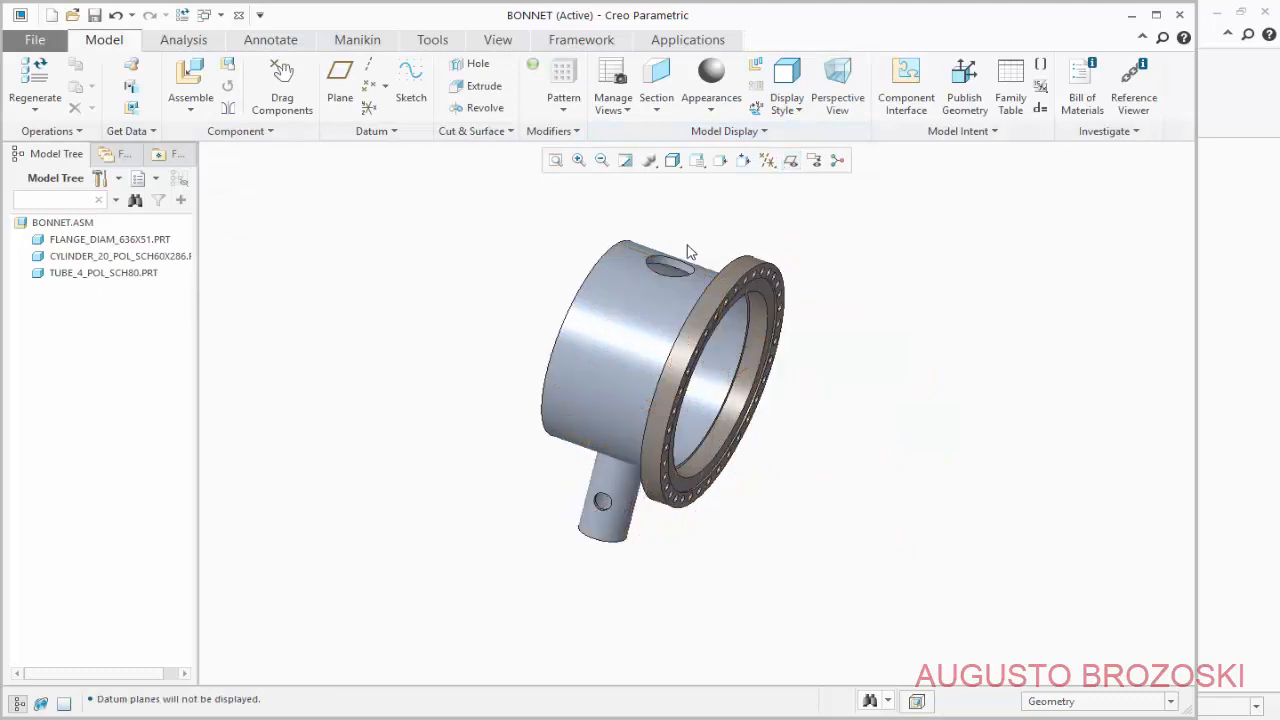
{"action": "left_click", "coordinate": [697, 163]}
{"action": "left_click", "coordinate": [700, 190]}
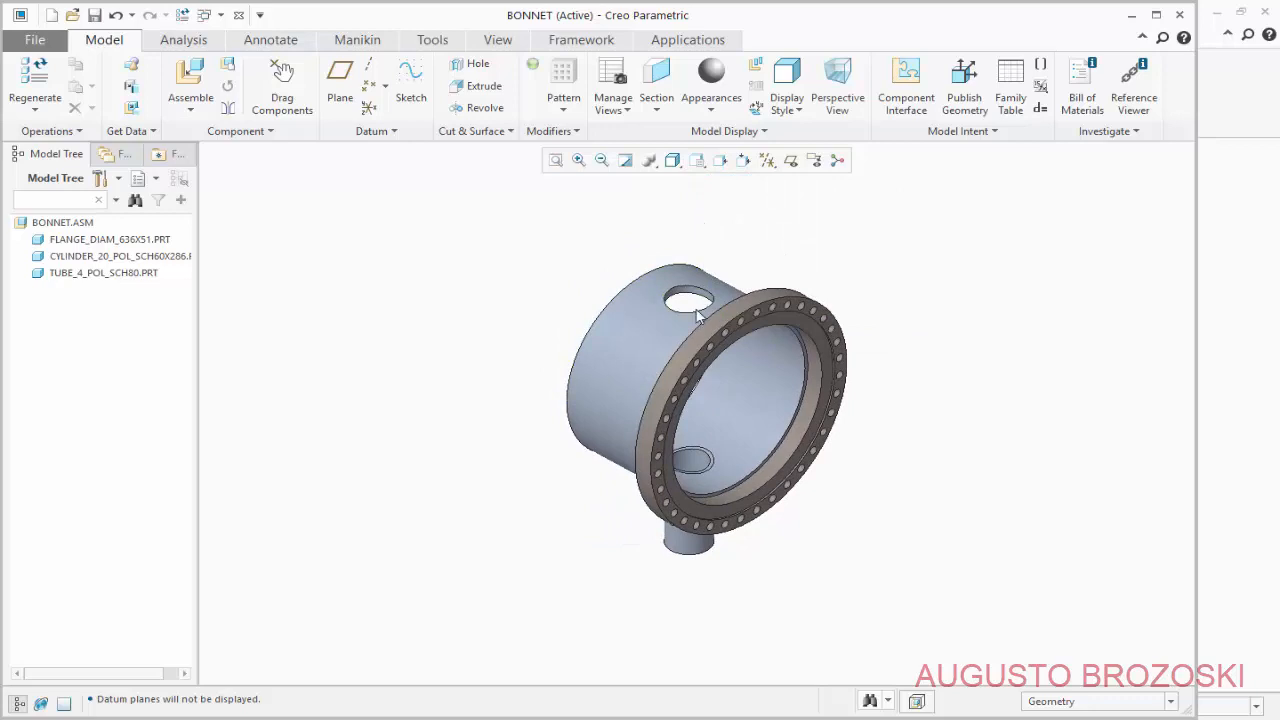
Assemble a second tube_4_pol_sch80.prt and move it up above the cylinder and flange.
{"action": "left_click", "coordinate": [190, 80]}
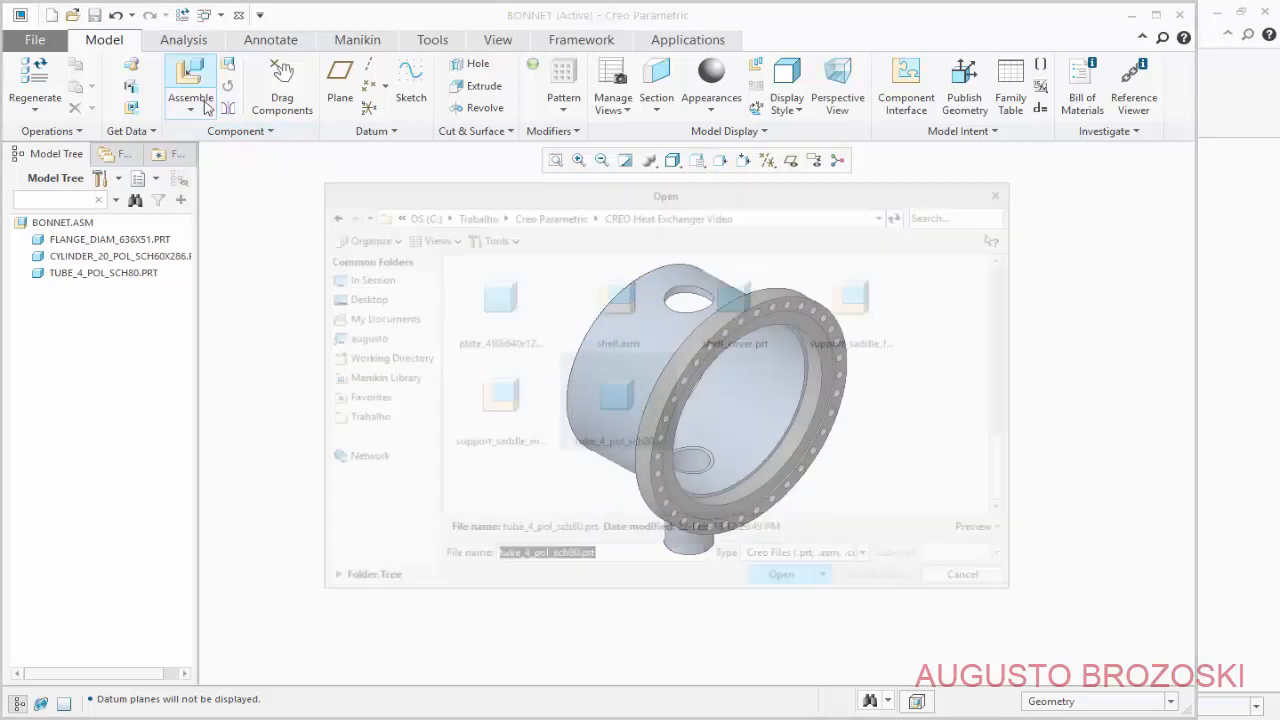
{"action": "left_click", "coordinate": [610, 414]}
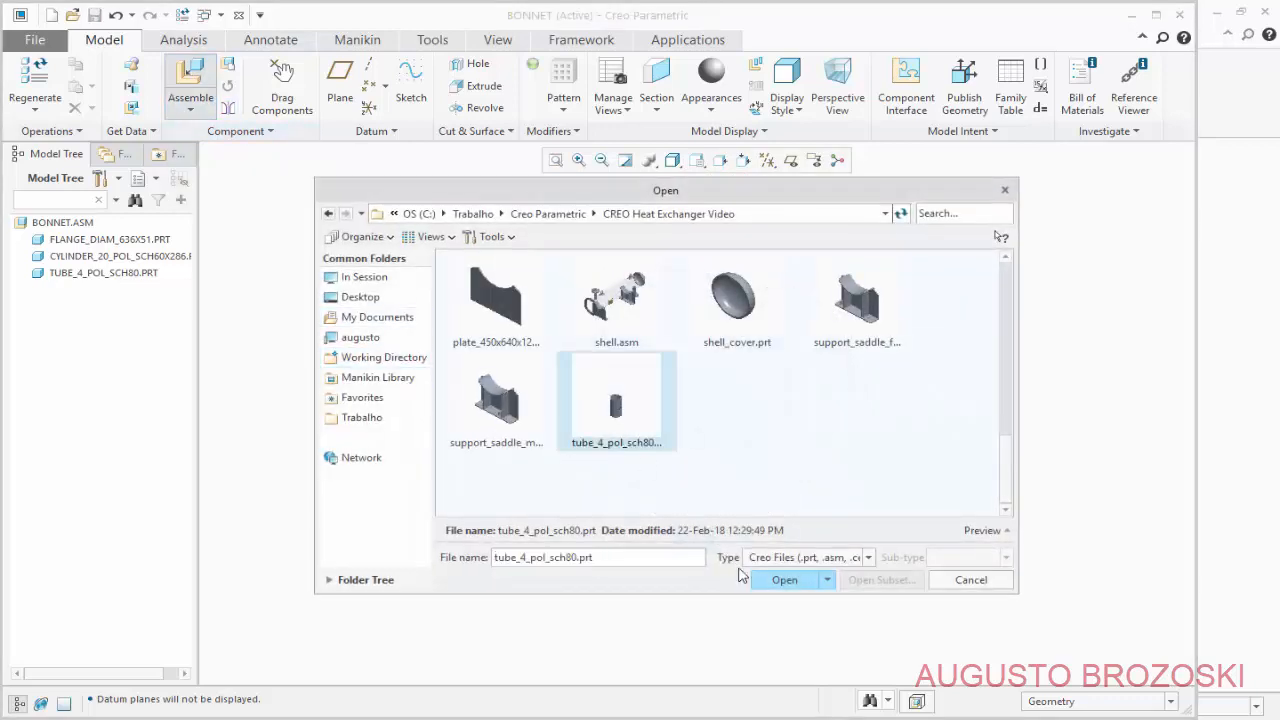
{"action": "left_click", "coordinate": [776, 581]}
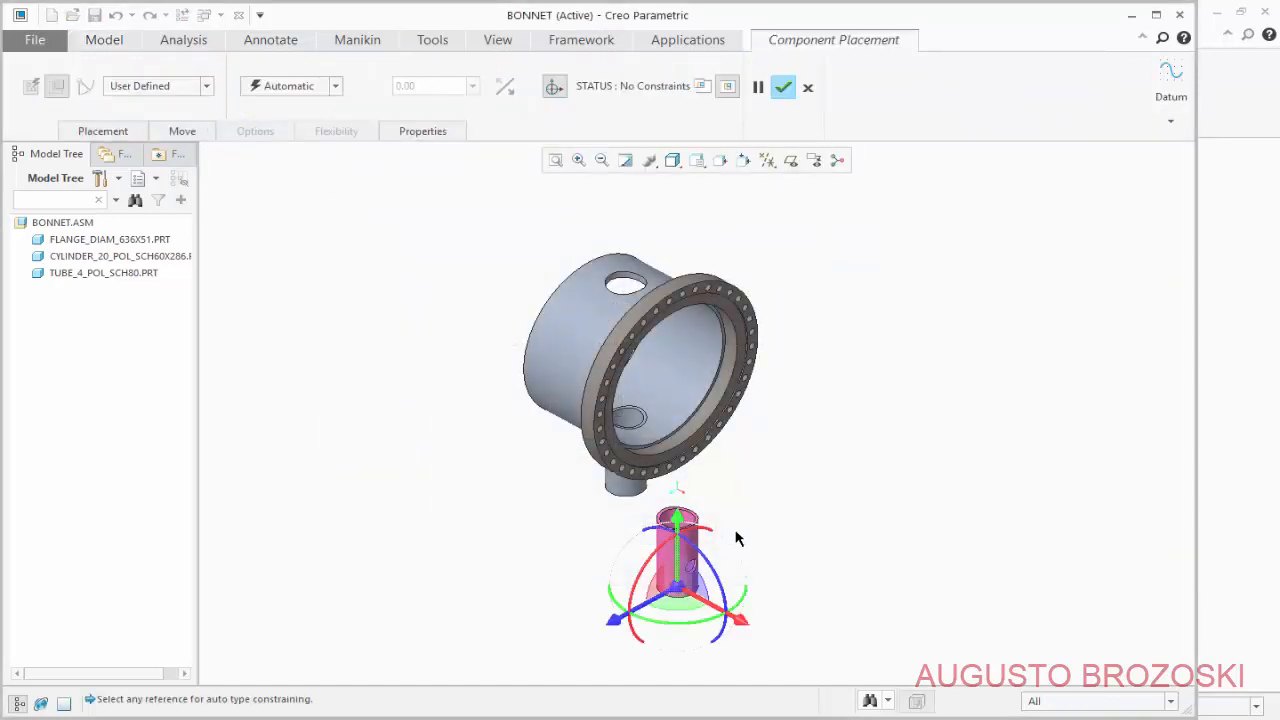
{"action": "left_click_drag", "start_coordinate": [687, 520], "coordinate": [677, 220]}
{"action": "scroll", "coordinate": [629, 201], "scroll_direction": "down", "scroll_amount": 3}
{"action": "scroll", "coordinate": [629, 201], "scroll_direction": "down", "scroll_amount": 2}
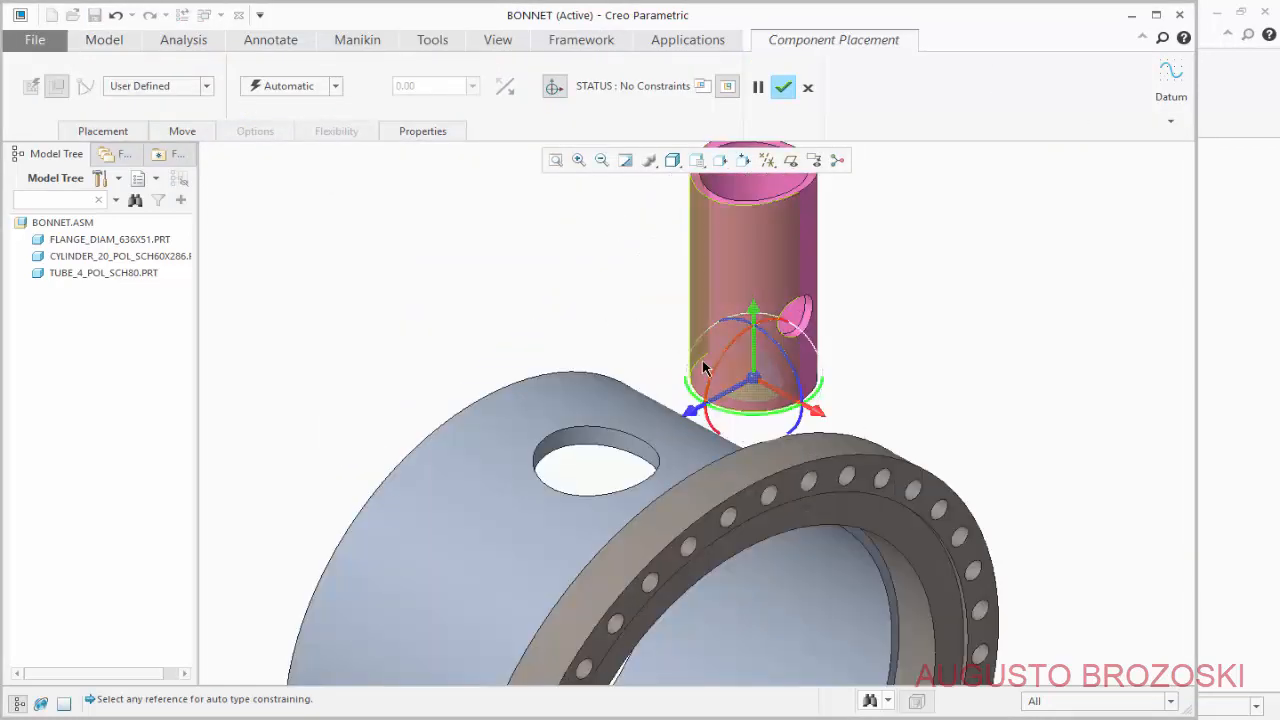
{"action": "scroll", "coordinate": [733, 280], "scroll_direction": "up", "scroll_amount": 1}
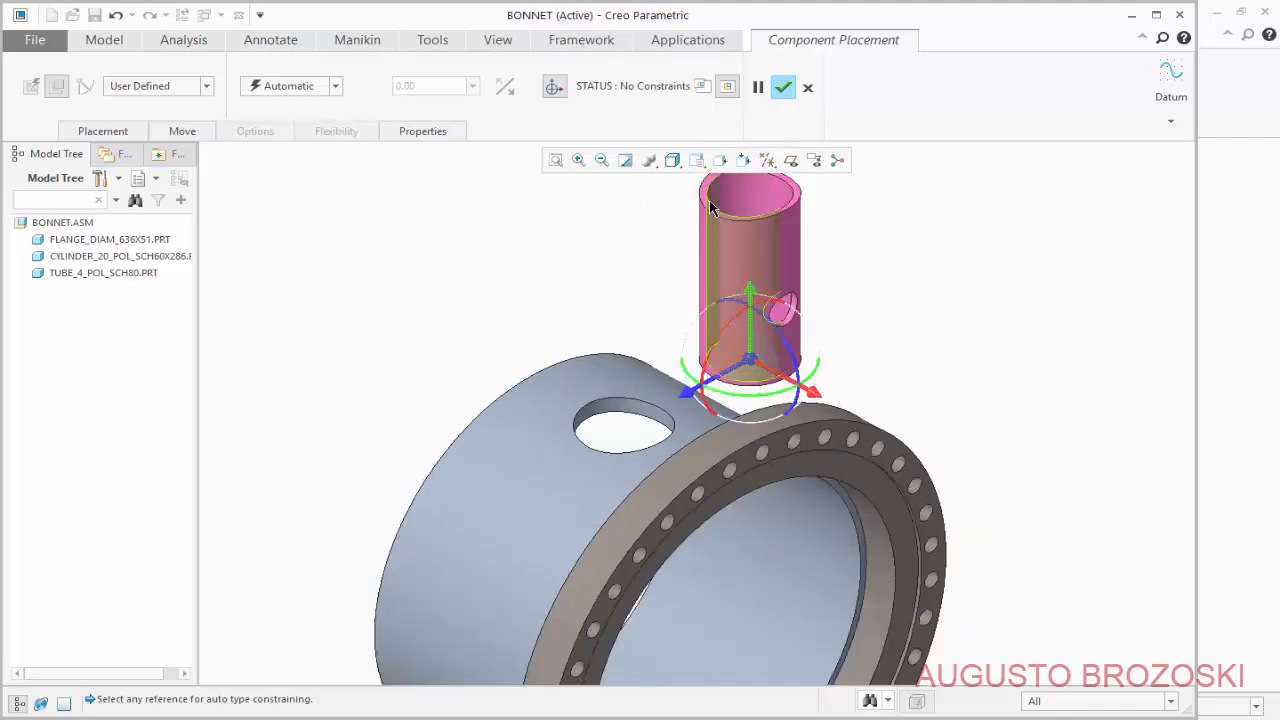
Flip the second tube upside down, turn it about its vertical axis, and restore the standard orientation.
{"action": "left_click_drag", "start_coordinate": [766, 368], "coordinate": [664, 522]}
{"action": "middle_click_drag", "start_coordinate": [812, 430], "coordinate": [770, 248]}
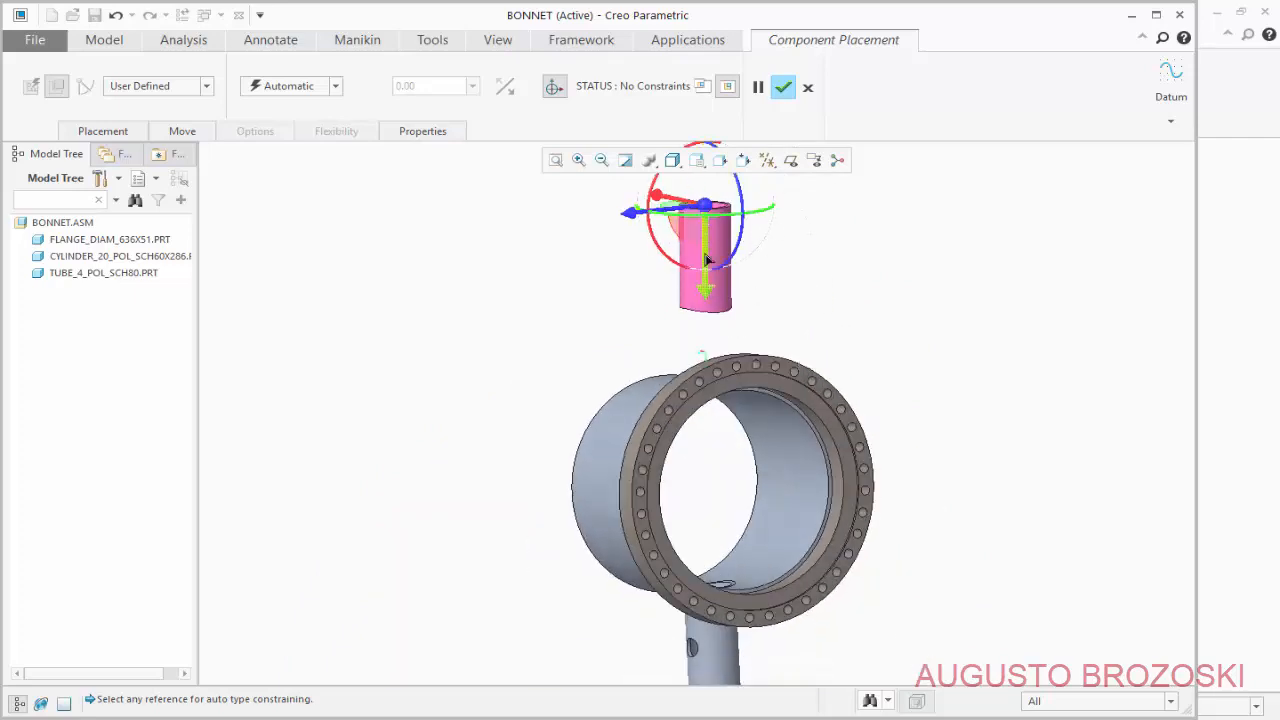
{"action": "left_click_drag", "start_coordinate": [762, 211], "coordinate": [826, 241]}
{"action": "middle_click_drag", "start_coordinate": [708, 260], "coordinate": [765, 345]}
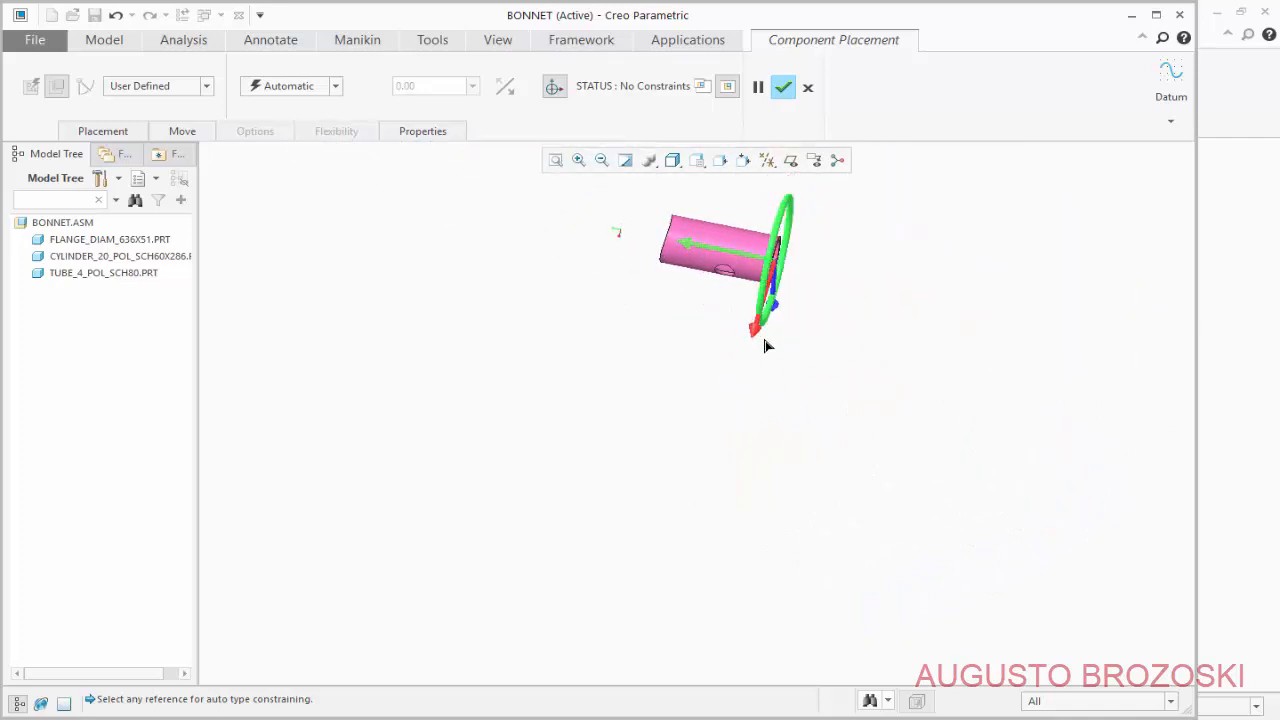
{"action": "left_click", "coordinate": [697, 161]}
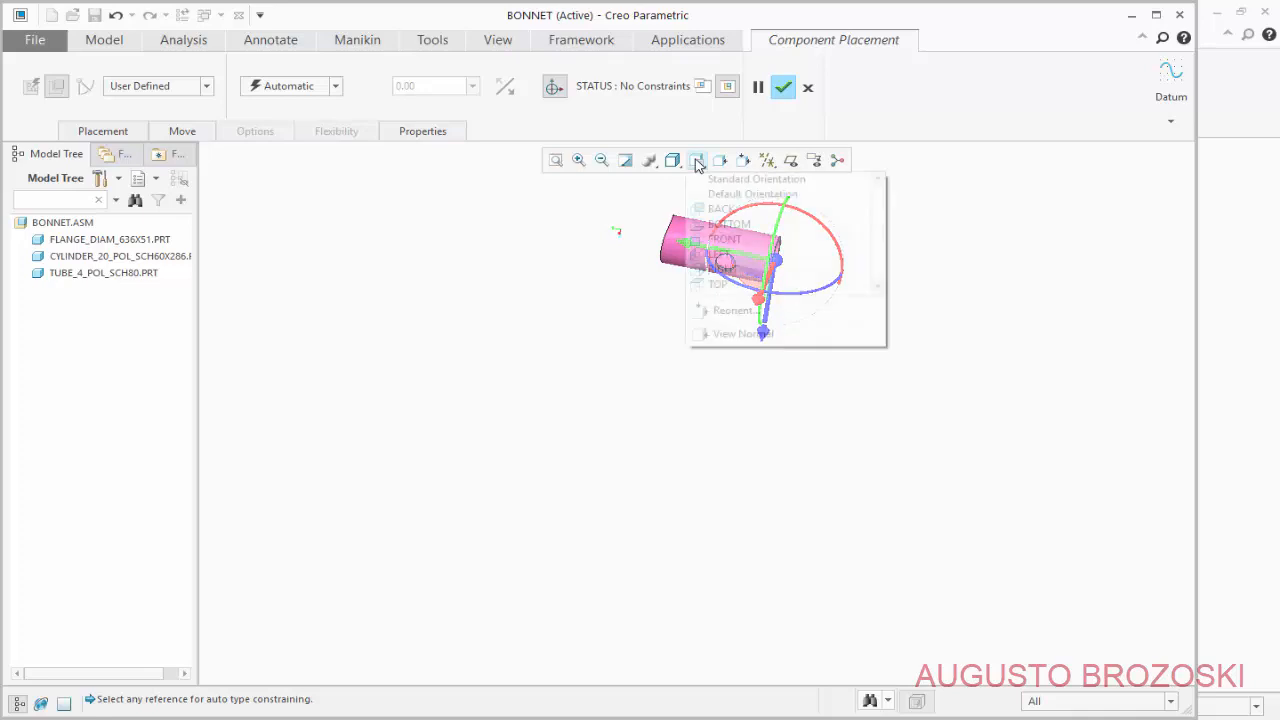
{"action": "left_click", "coordinate": [714, 182]}
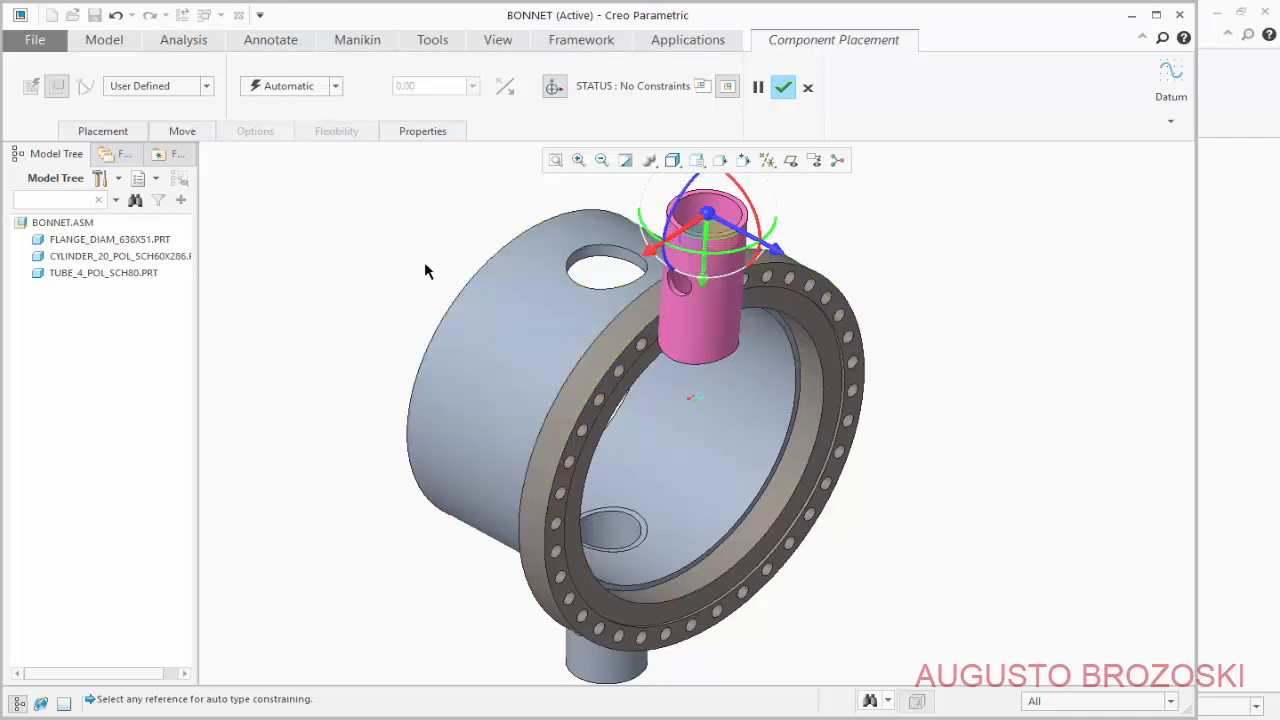
Constrain the second tube's curved lower end face Coincident with the inner surface of the 20-inch cylinder.
{"action": "left_click", "coordinate": [103, 131]}
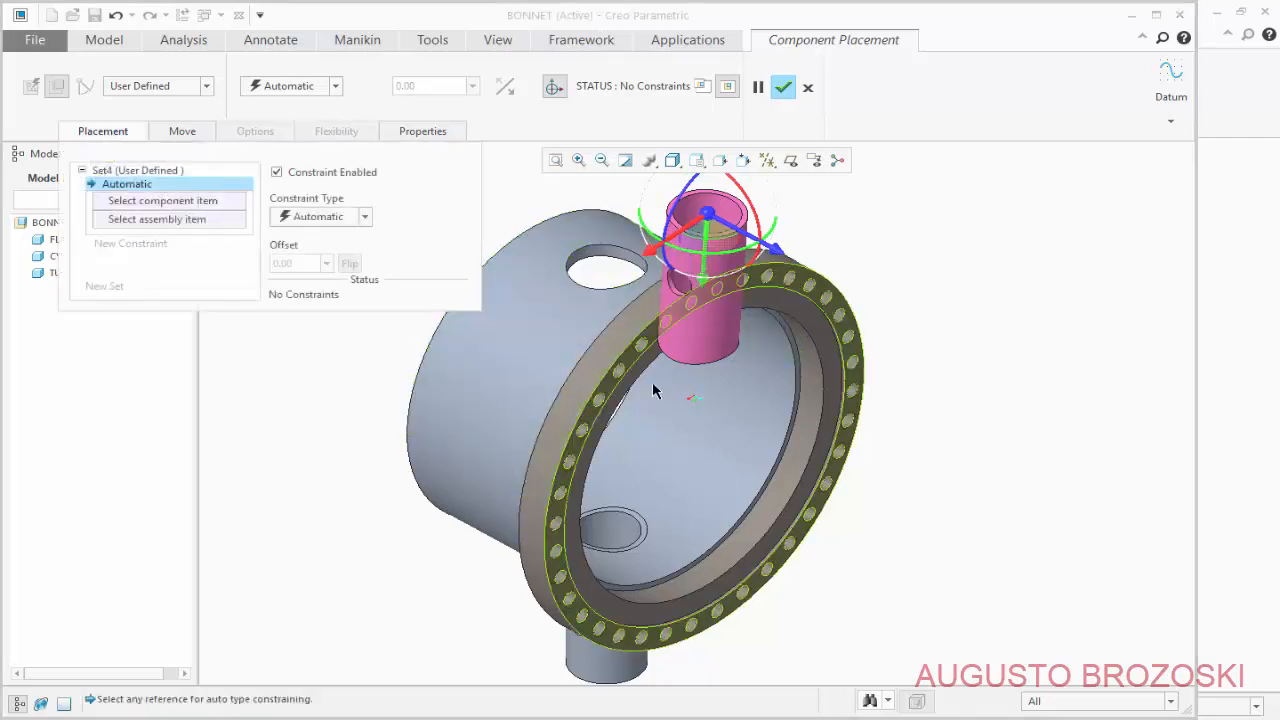
{"action": "mouse_move", "coordinate": [700, 355]}
{"action": "middle_mouse_down"}
{"action": "mouse_move", "coordinate": [684, 367]}
{"action": "mouse_move", "coordinate": [677, 346]}
{"action": "middle_mouse_up"}
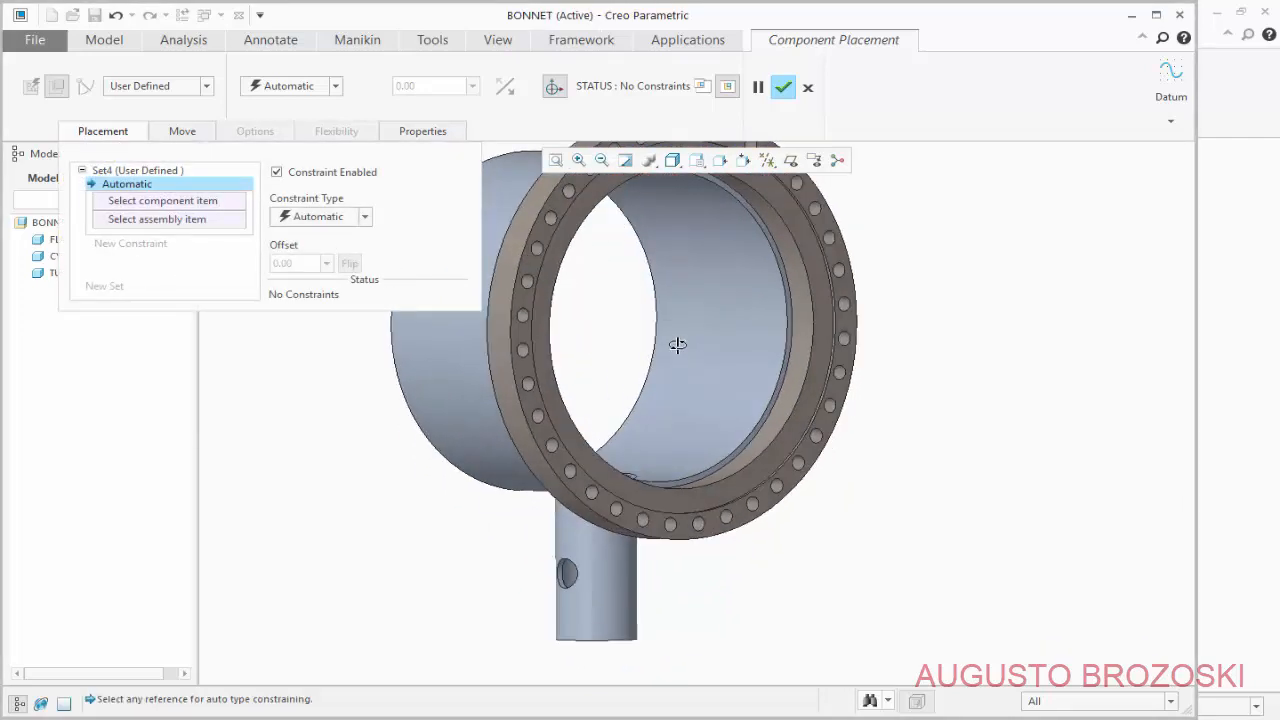
{"action": "left_click", "coordinate": [555, 160]}
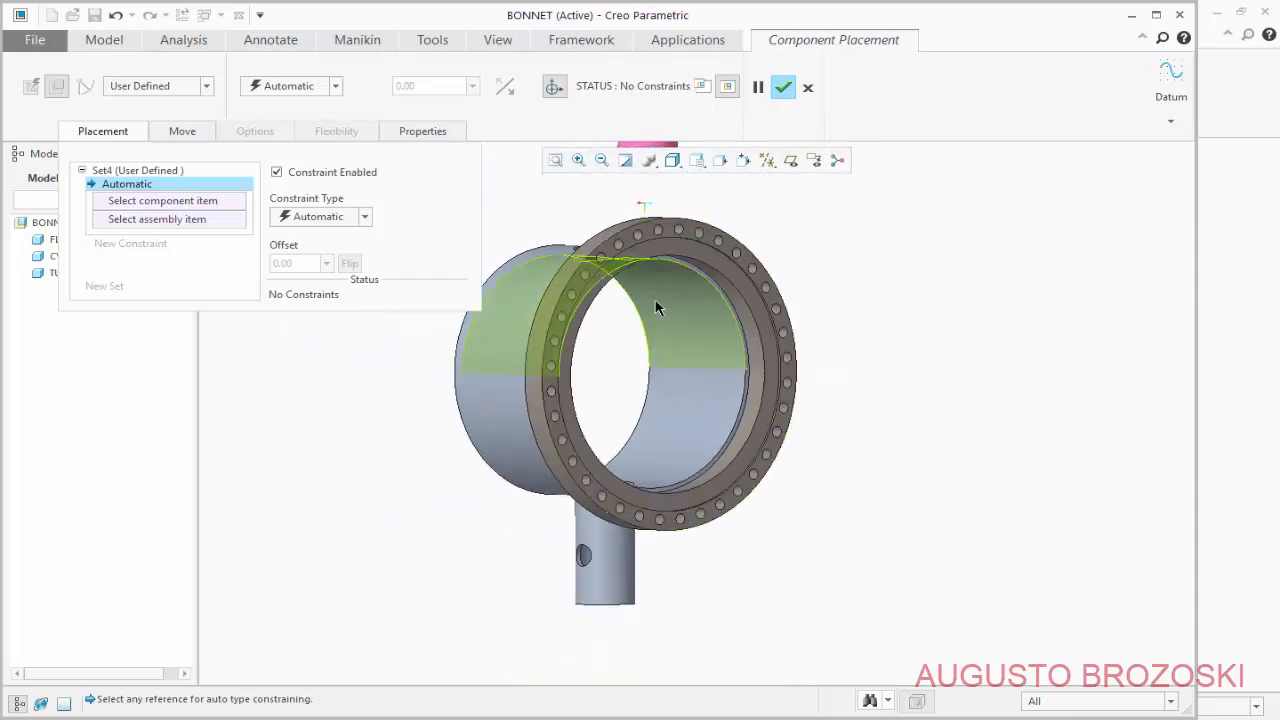
{"action": "scroll", "coordinate": [657, 300], "scroll_direction": "up", "scroll_amount": 5}
{"action": "scroll", "coordinate": [656, 211], "scroll_direction": "up", "scroll_amount": 1}
{"action": "middle_click_drag", "start_coordinate": [656, 211], "coordinate": [657, 234]}
{"action": "scroll", "coordinate": [657, 234], "scroll_direction": "down", "scroll_amount": 6}
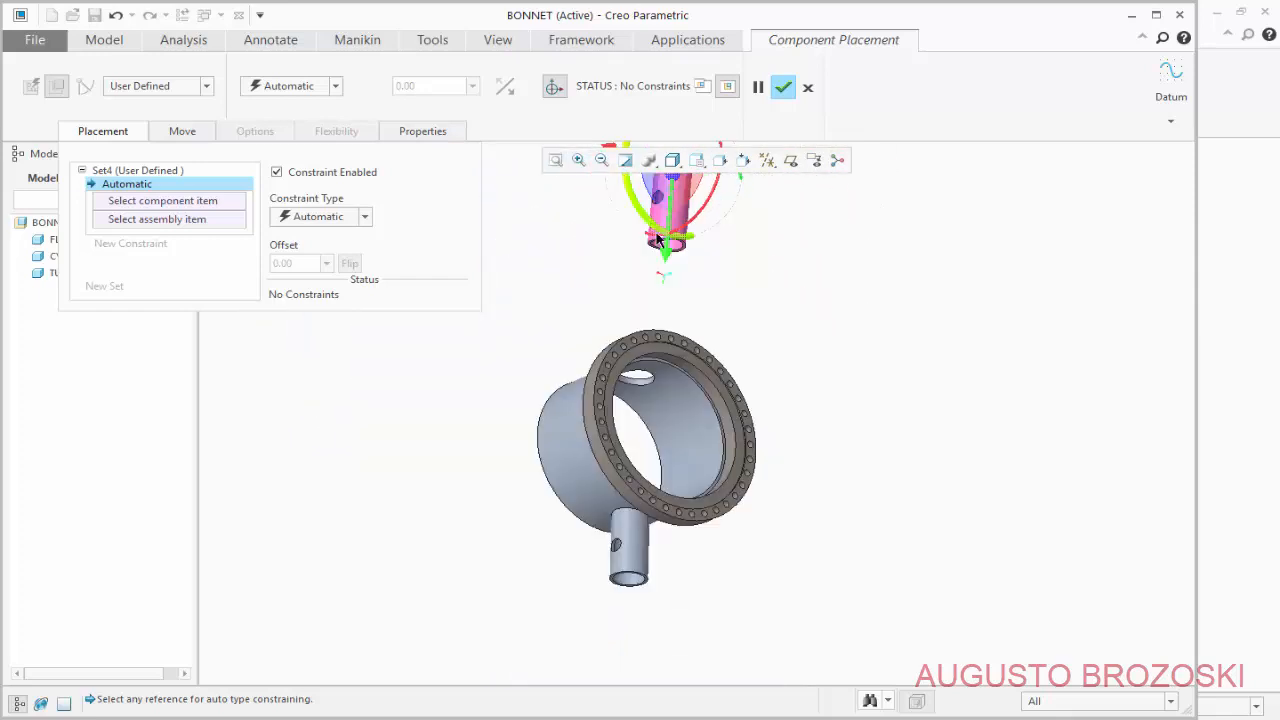
{"action": "scroll", "coordinate": [657, 241], "scroll_direction": "down", "scroll_amount": 3}
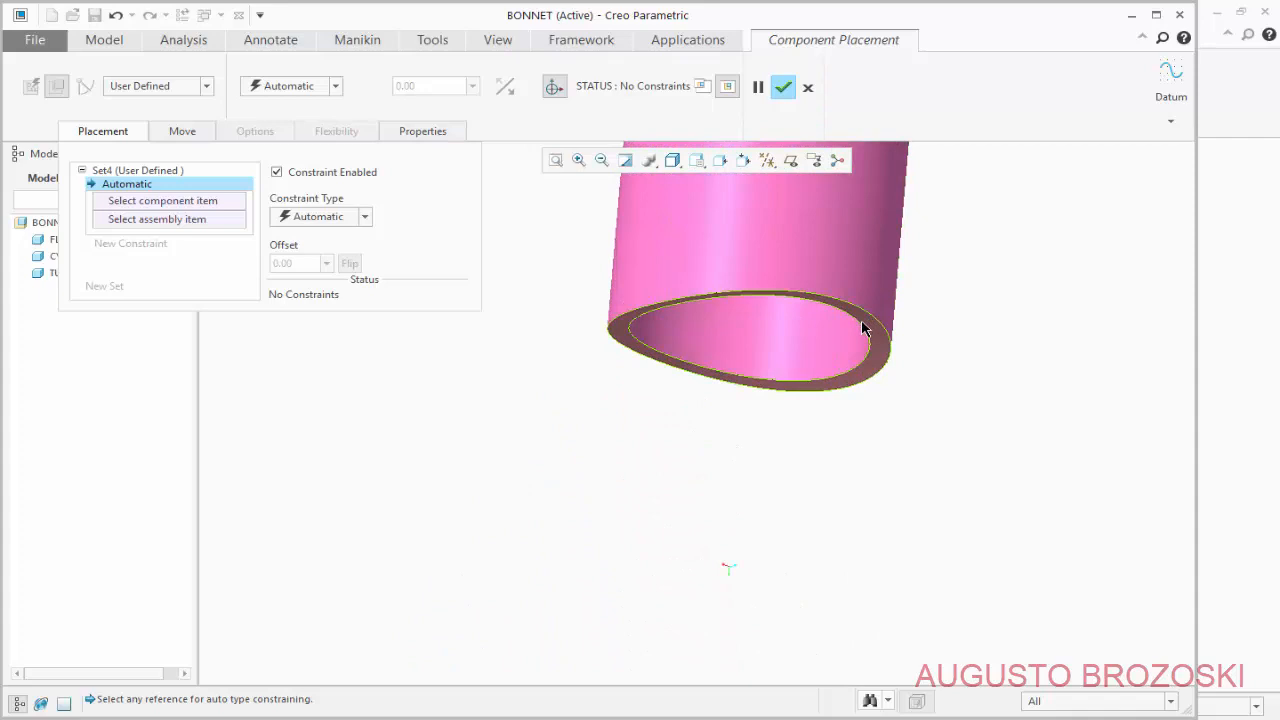
{"action": "left_click", "coordinate": [865, 330]}
{"action": "scroll", "coordinate": [763, 366], "scroll_direction": "up", "scroll_amount": 5}
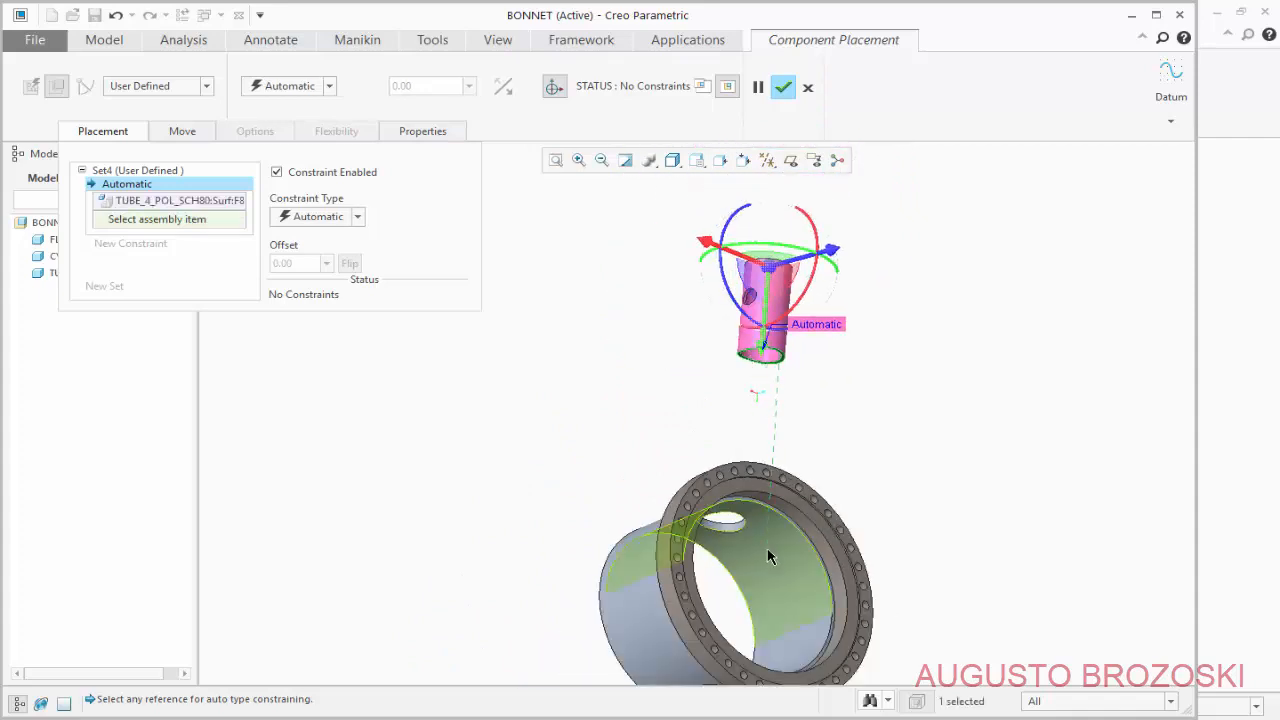
{"action": "left_click", "coordinate": [769, 557]}
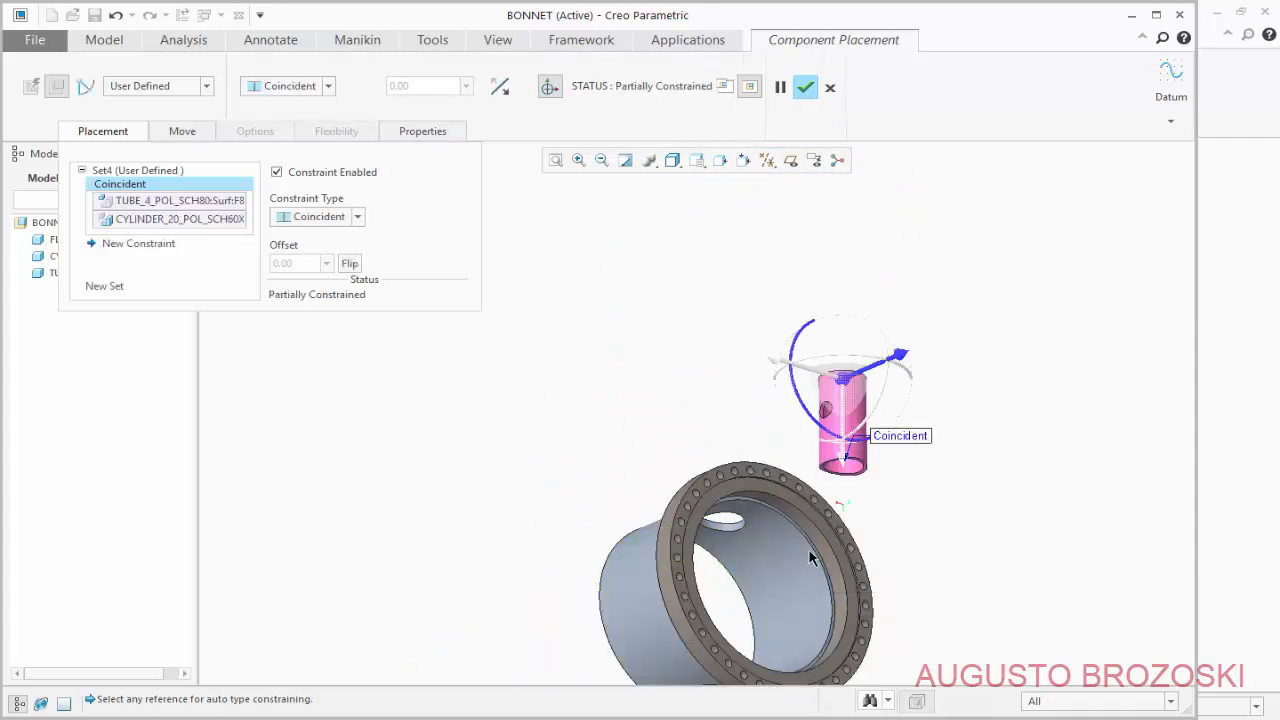
Align the second tube with the cylinder's upper hole by an Oriented constraint between its outer surface and the hole wall, and restore the standard orientation.
{"action": "scroll", "coordinate": [822, 516], "scroll_direction": "down", "scroll_amount": 5}
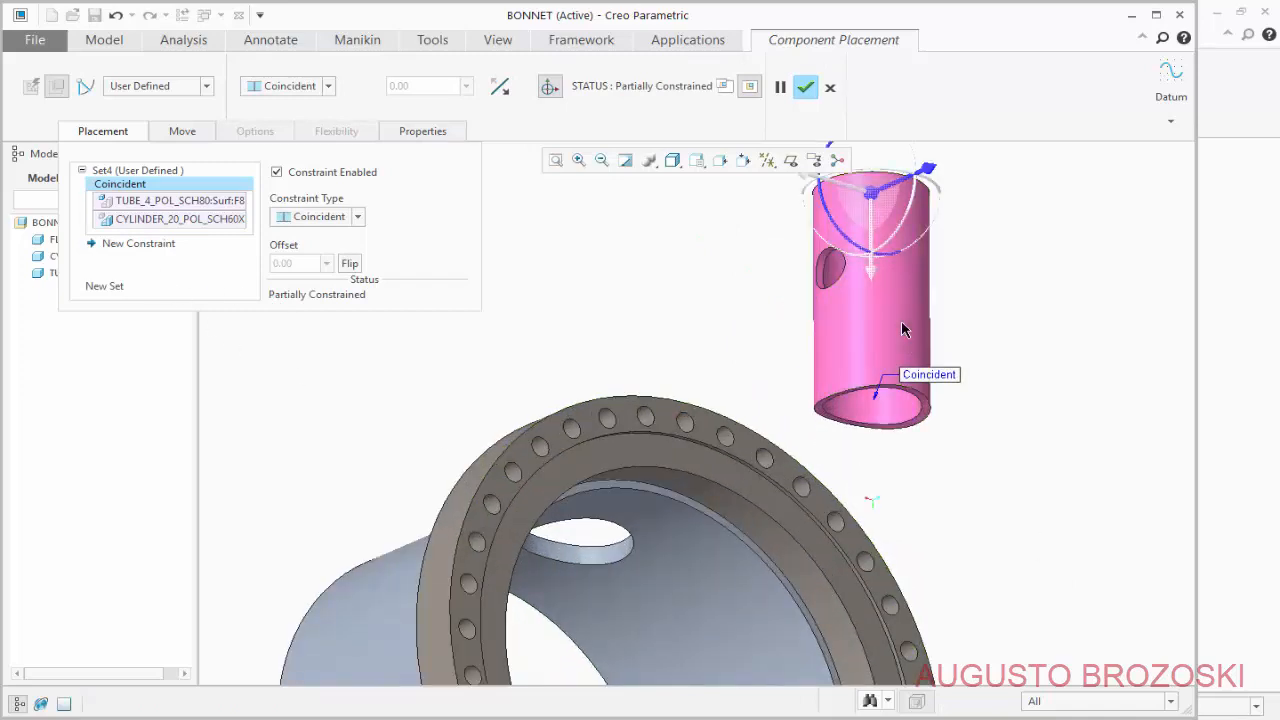
{"action": "left_click", "coordinate": [906, 329]}
{"action": "left_click", "coordinate": [593, 559]}
{"action": "scroll", "coordinate": [770, 620], "scroll_direction": "up", "scroll_amount": 3}
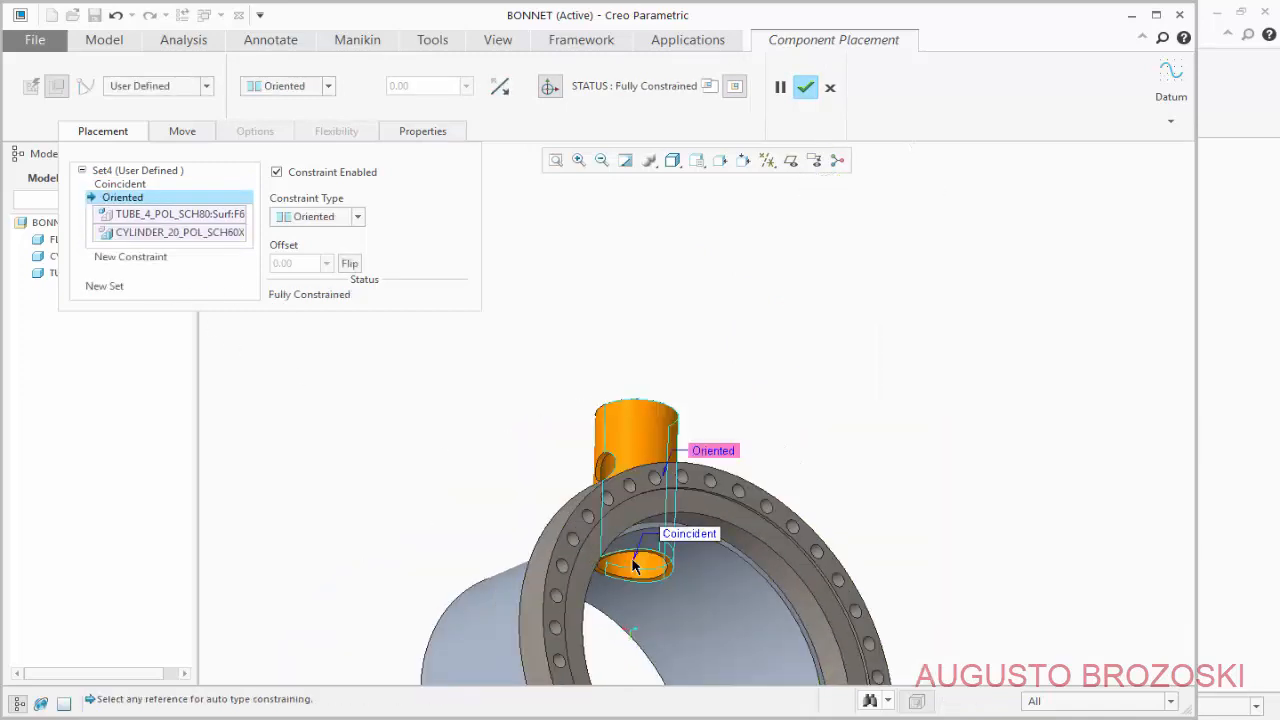
{"action": "left_click", "coordinate": [697, 160]}
{"action": "left_click", "coordinate": [730, 177]}
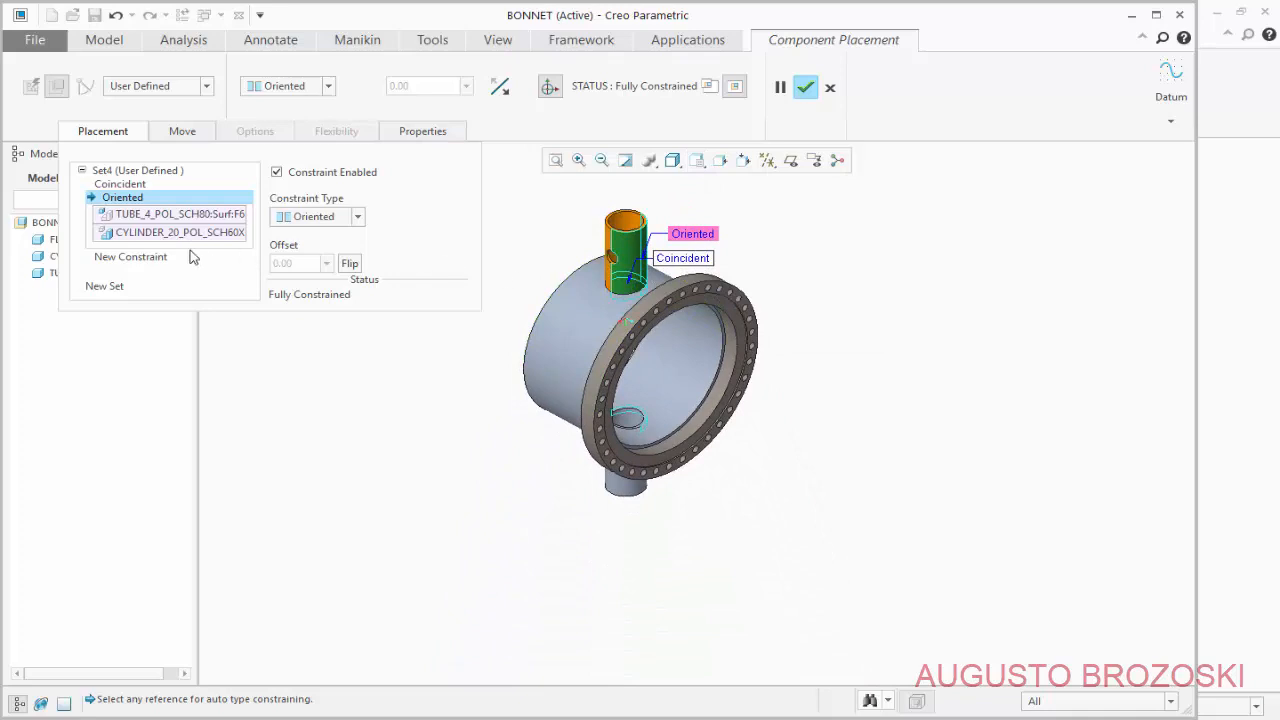
With datum planes shown, add a Coincident constraint between the second tube's RIGHT plane and ASM_FRONT, and accept the placement.
{"action": "left_click", "coordinate": [138, 256]}
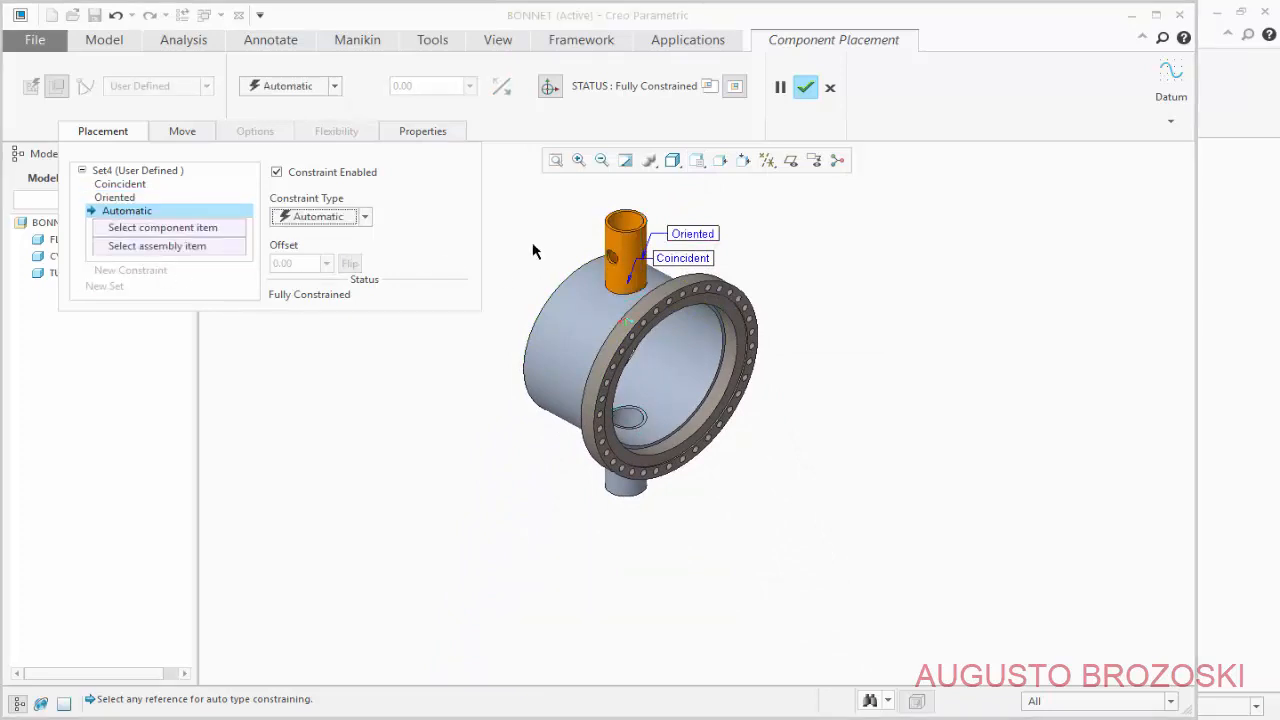
{"action": "left_click", "coordinate": [790, 161]}
{"action": "scroll", "coordinate": [575, 192], "scroll_direction": "down", "scroll_amount": 5}
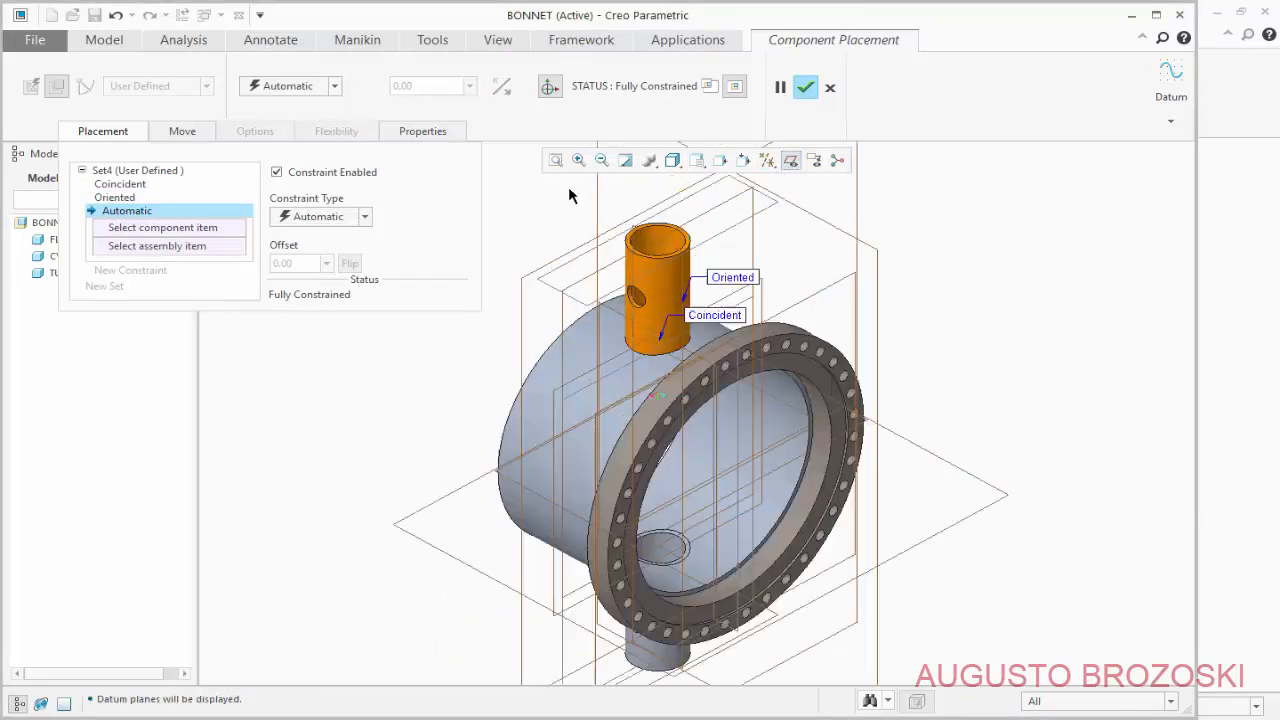
{"action": "scroll", "coordinate": [652, 242], "scroll_direction": "down", "scroll_amount": 2}
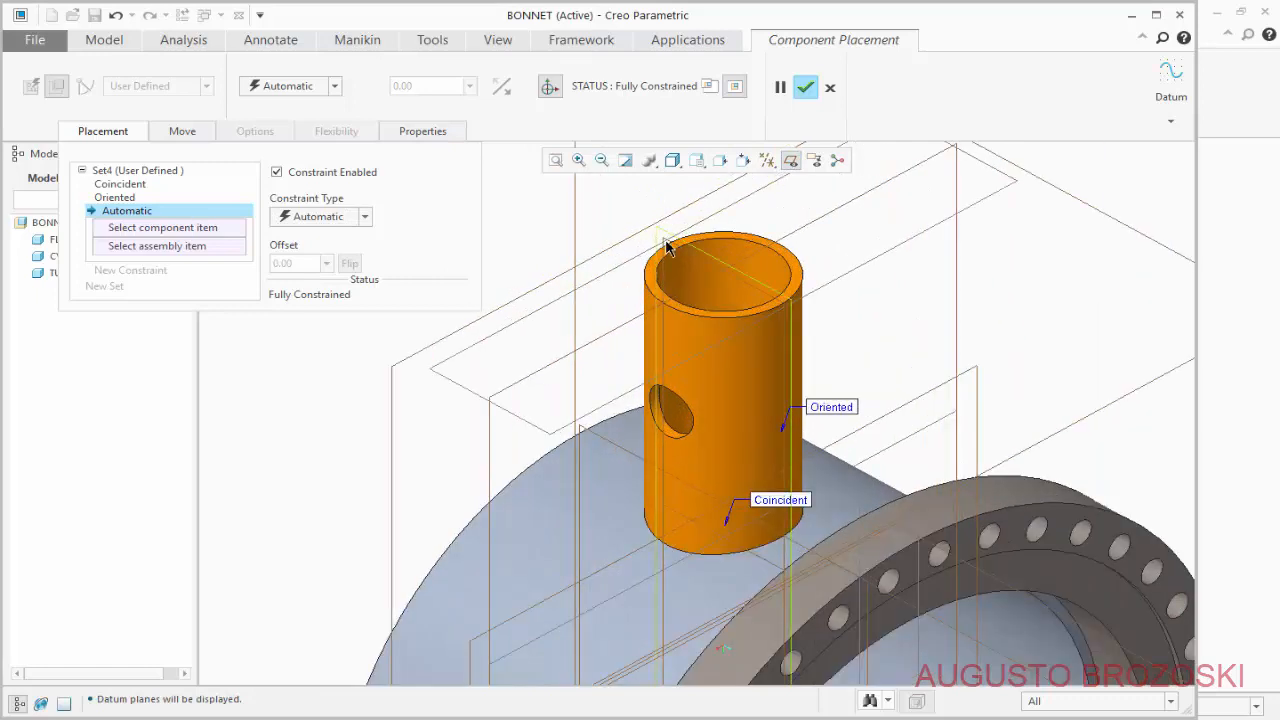
{"action": "left_click", "coordinate": [668, 248]}
{"action": "scroll", "coordinate": [668, 248], "scroll_direction": "up", "scroll_amount": 5}
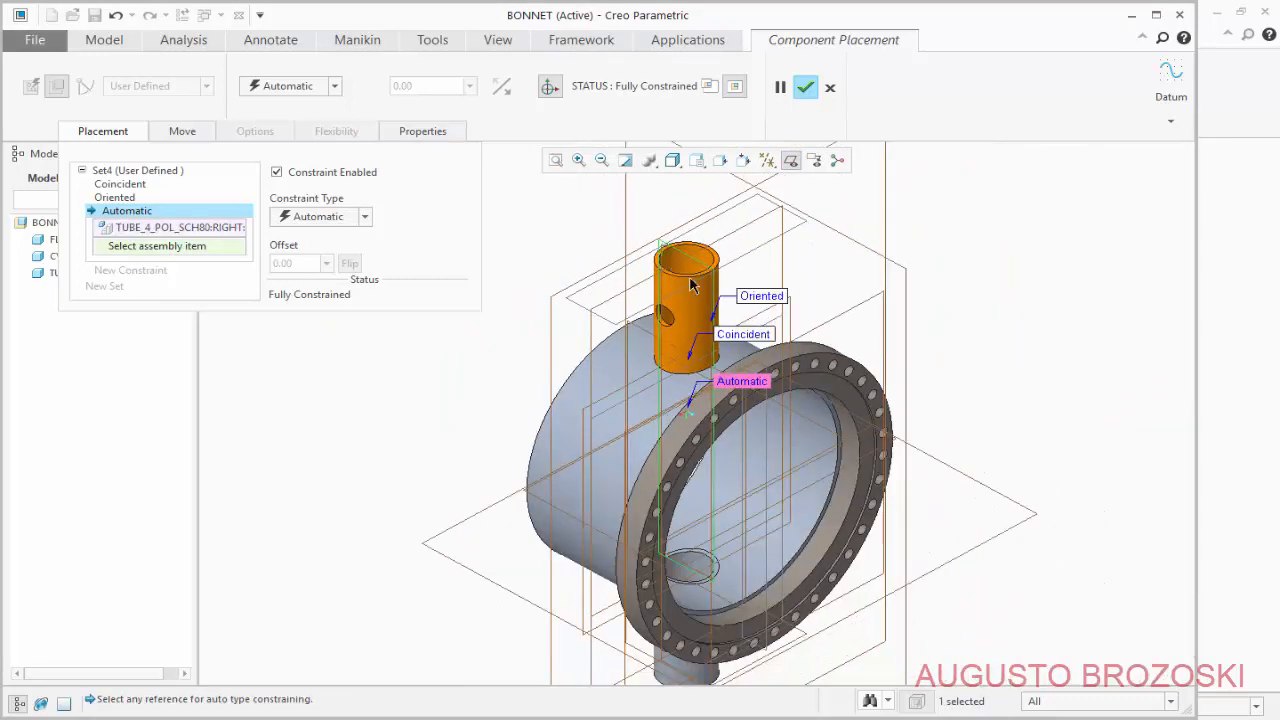
{"action": "left_click", "coordinate": [908, 296]}
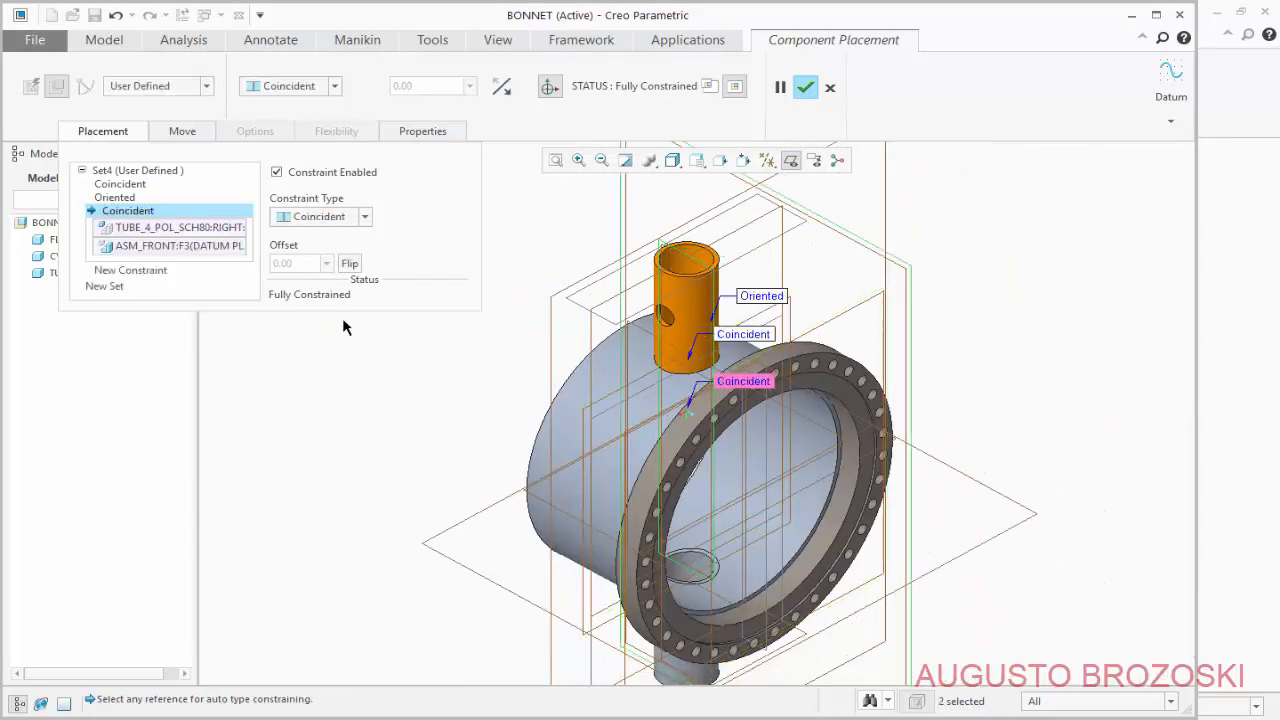
{"action": "left_click", "coordinate": [806, 88]}
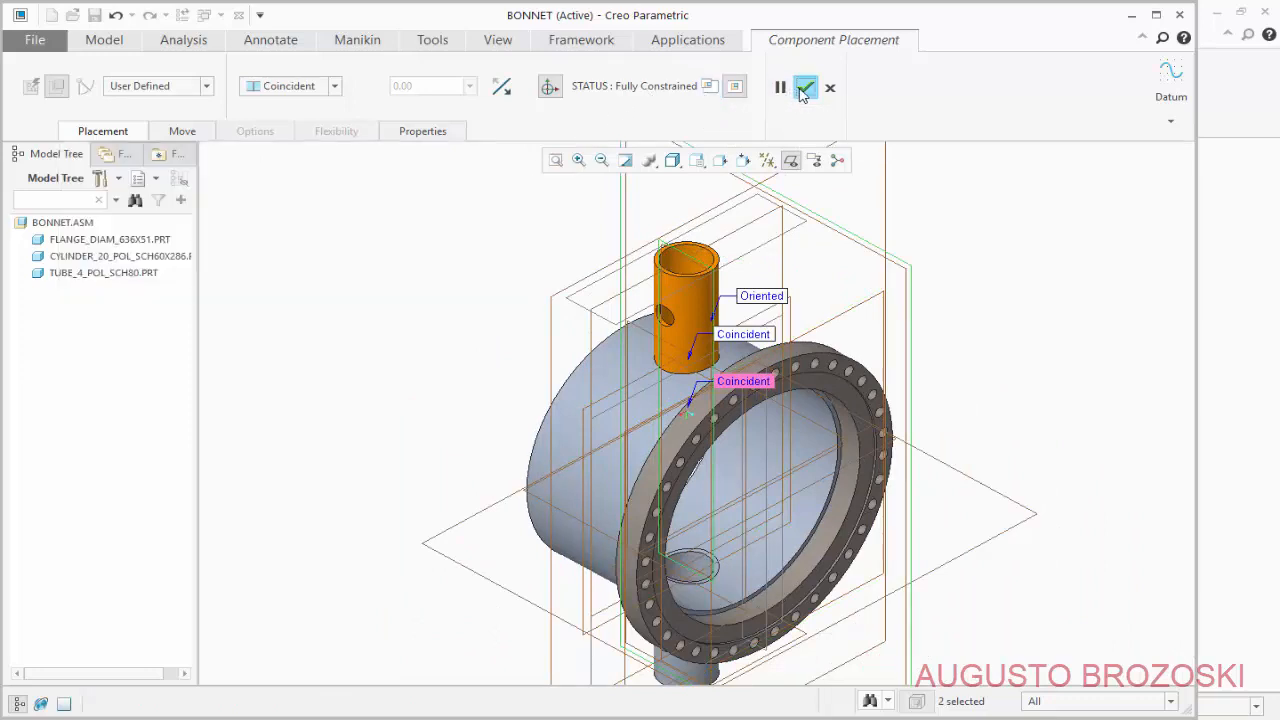
Hide the datum planes, reset the view orientation, and save the BONNET assembly.
{"action": "left_click", "coordinate": [790, 161]}
{"action": "left_click", "coordinate": [697, 161]}
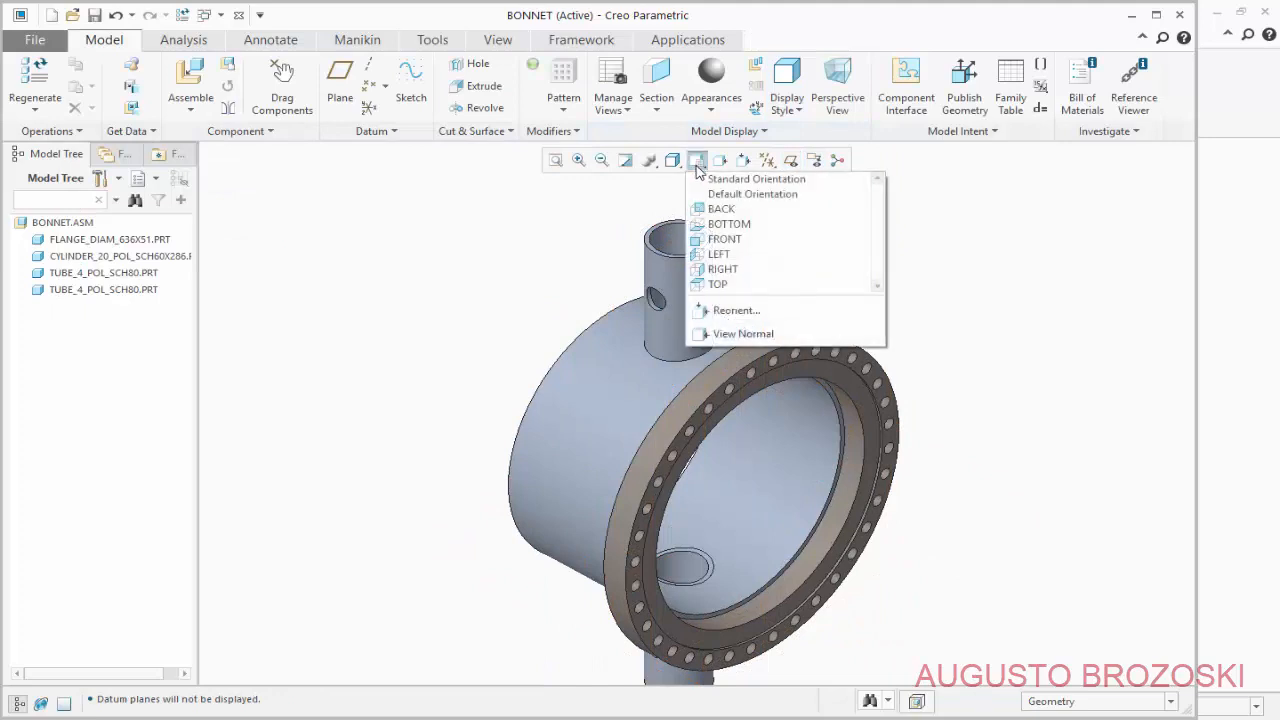
{"action": "left_click", "coordinate": [705, 190]}
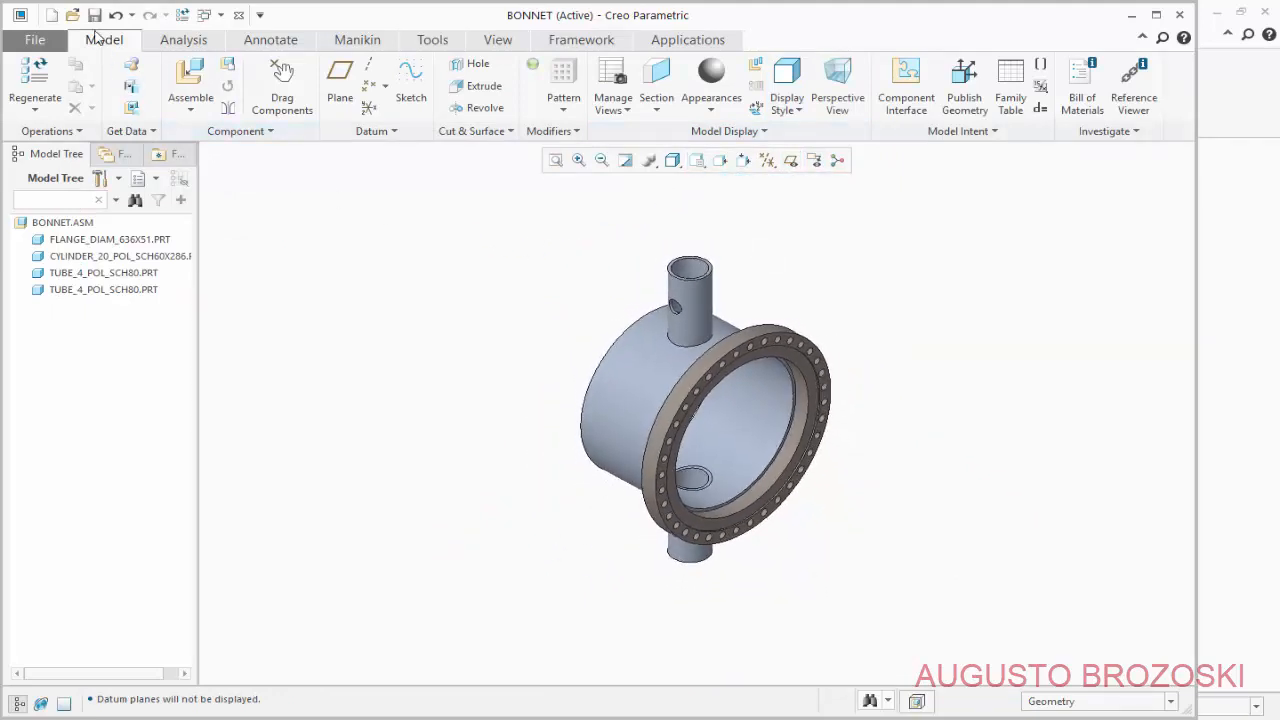
{"action": "left_click", "coordinate": [93, 15]}
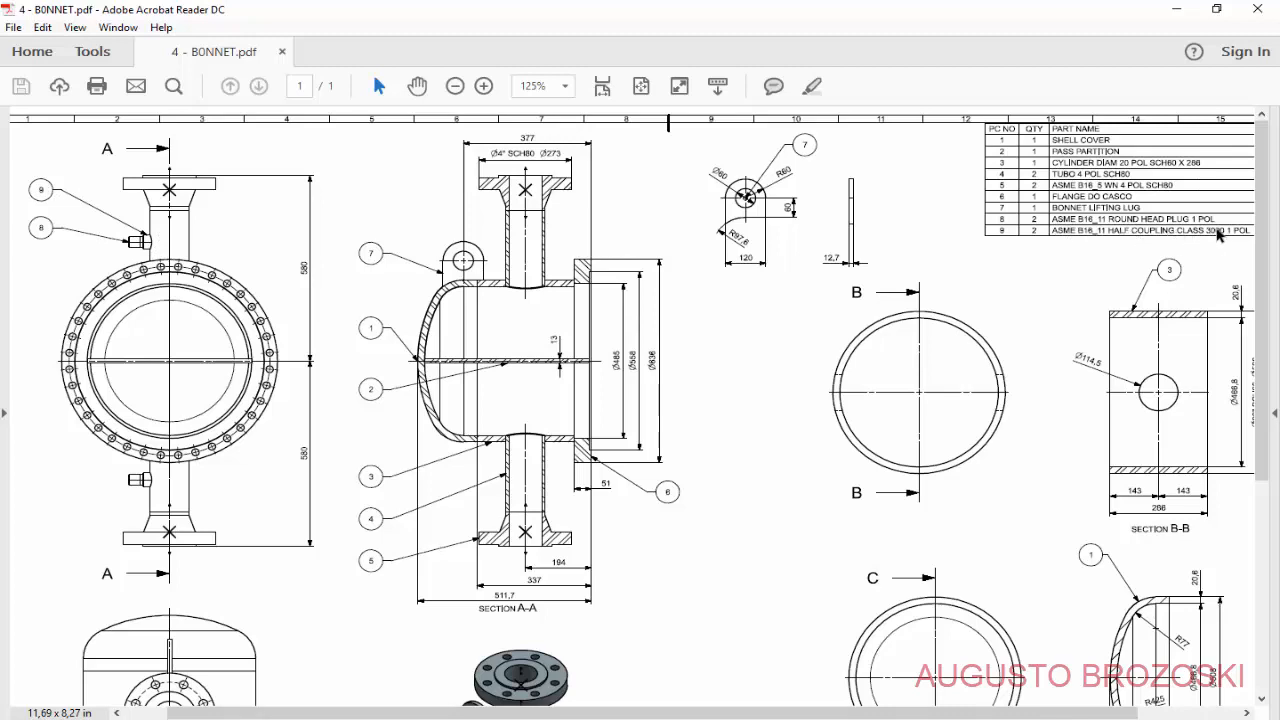
Leave the BONNET drawing PDF, return to Creo Parametric, and assemble HALF_COUPLING_1POL.prt.
{"action": "left_click", "coordinate": [1175, 16]}
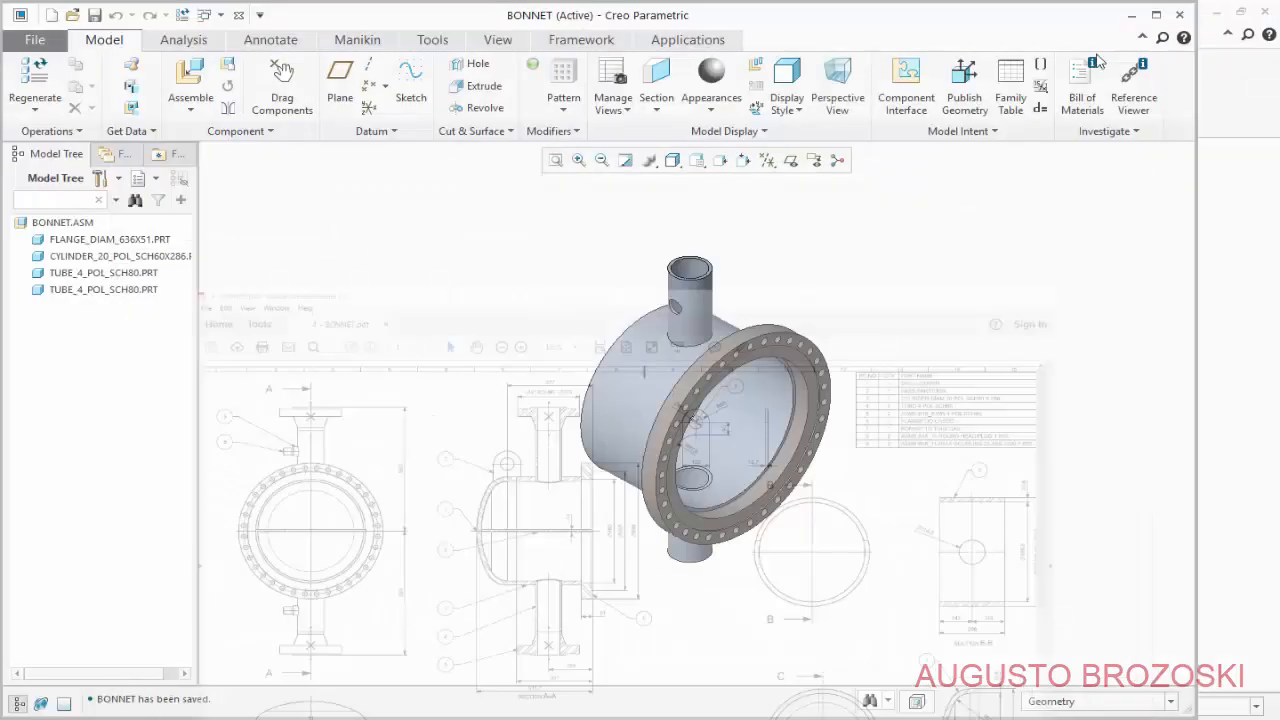
{"action": "left_click", "coordinate": [190, 76]}
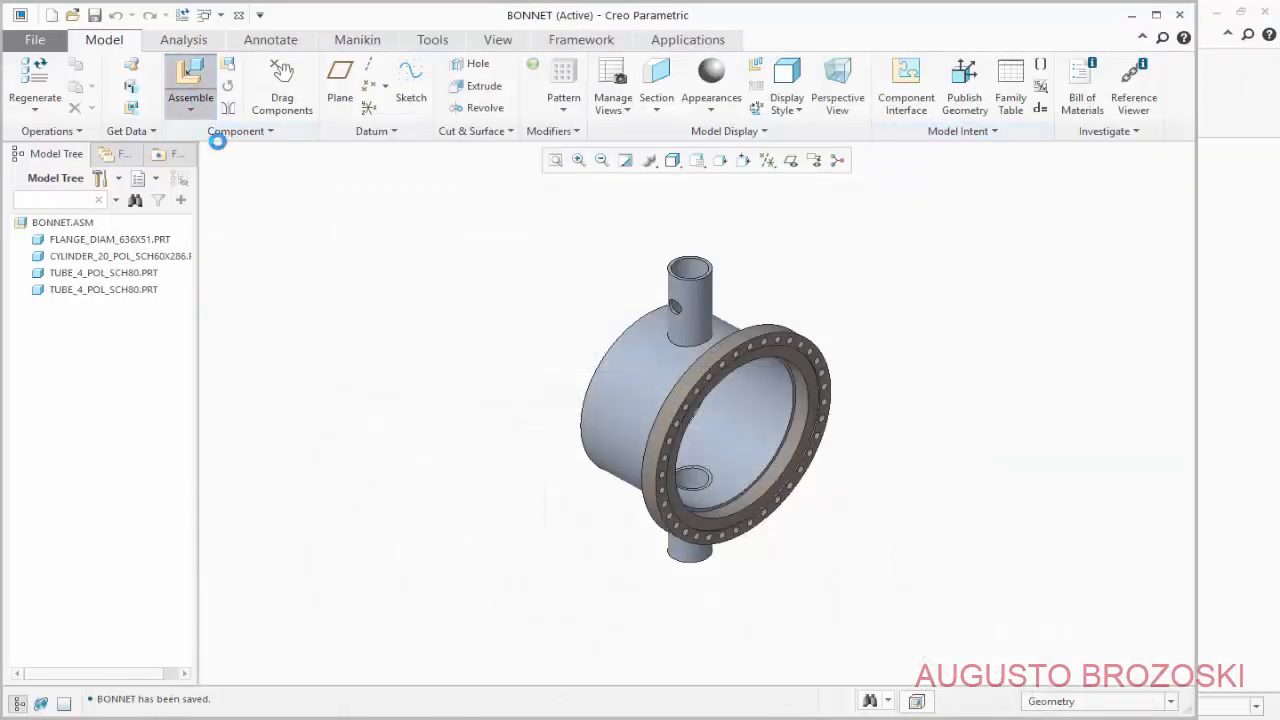
{"action": "scroll", "coordinate": [1007, 293], "scroll_direction": "up", "scroll_amount": 5}
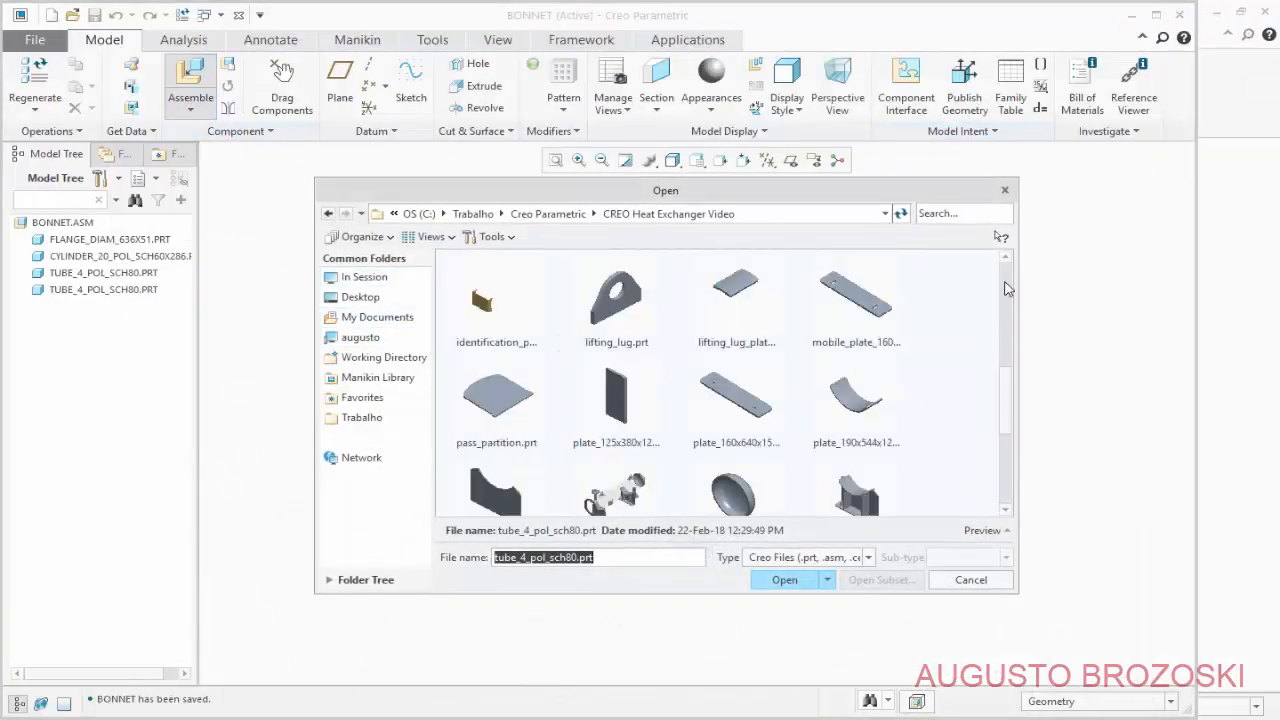
{"action": "scroll", "coordinate": [1007, 288], "scroll_direction": "up", "scroll_amount": 2}
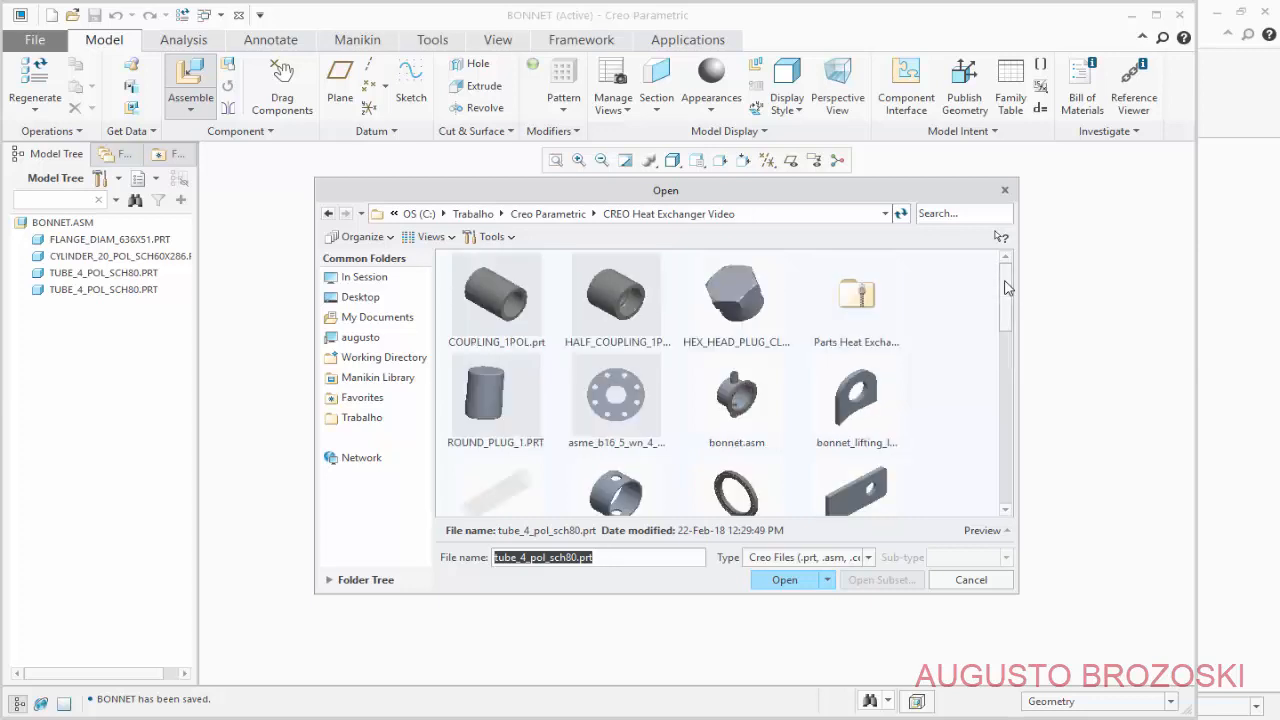
{"action": "left_click", "coordinate": [627, 313]}
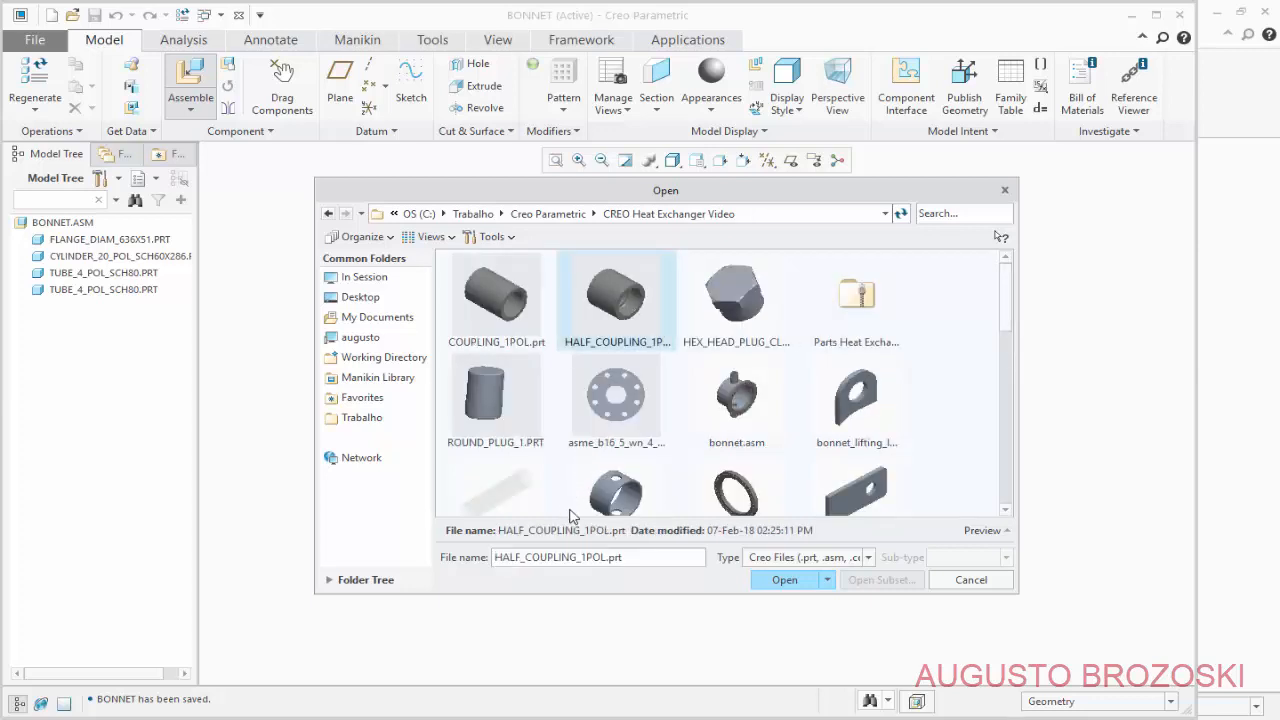
{"action": "left_click", "coordinate": [785, 581]}
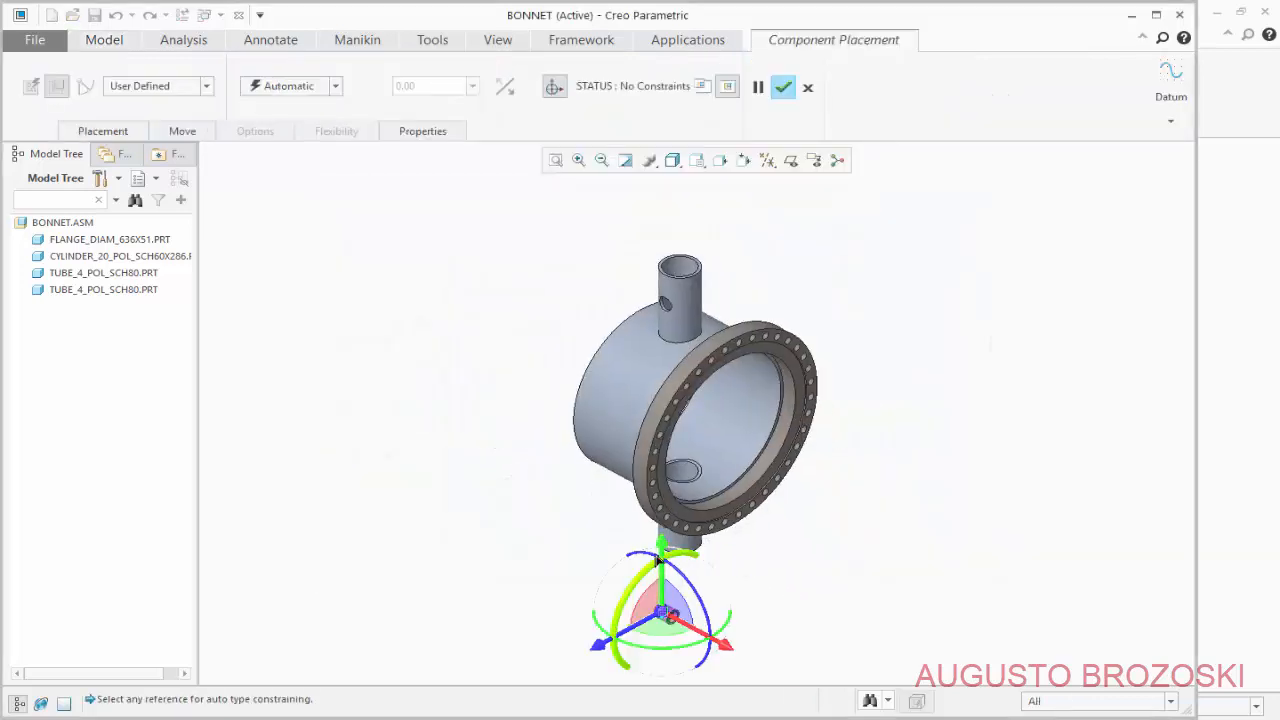
Move the half coupling up beside the upper tube's side hole and turn it about its vertical axis so its open end faces away from the tube.
{"action": "left_click_drag", "start_coordinate": [658, 560], "coordinate": [658, 355]}
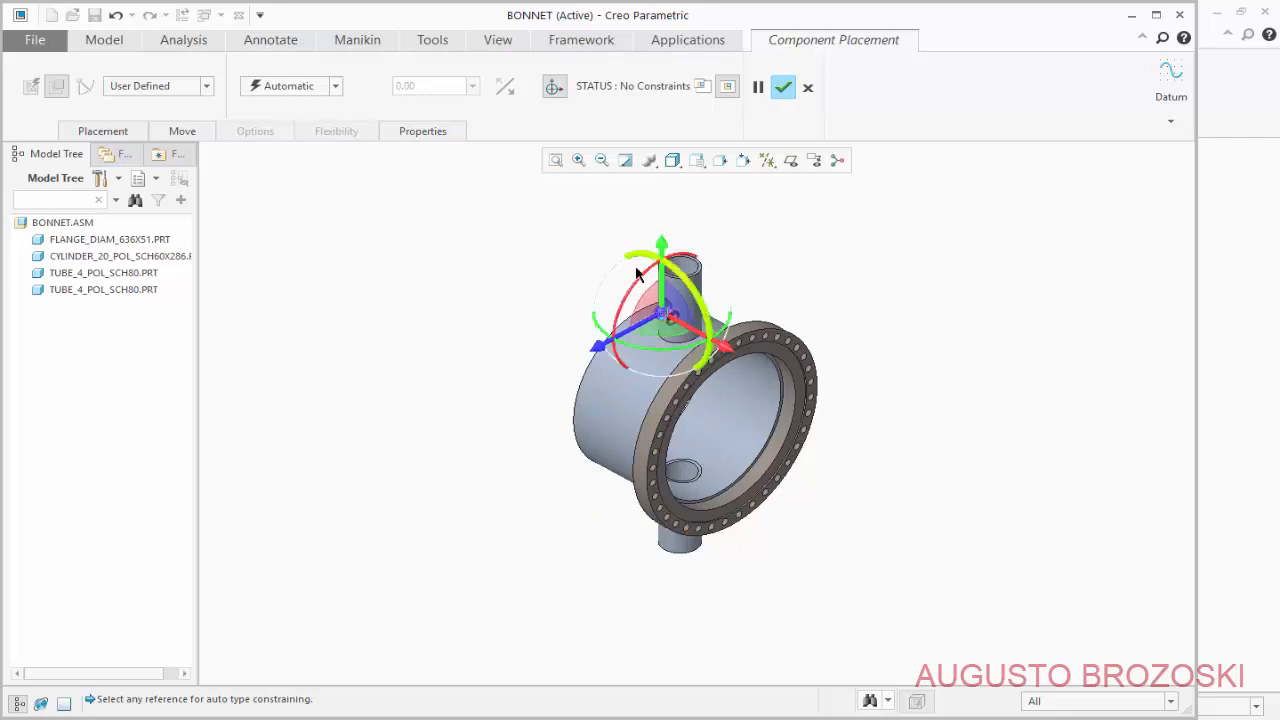
{"action": "scroll", "coordinate": [636, 330], "scroll_direction": "up", "scroll_amount": 6}
{"action": "scroll", "coordinate": [636, 330], "scroll_direction": "up", "scroll_amount": 2}
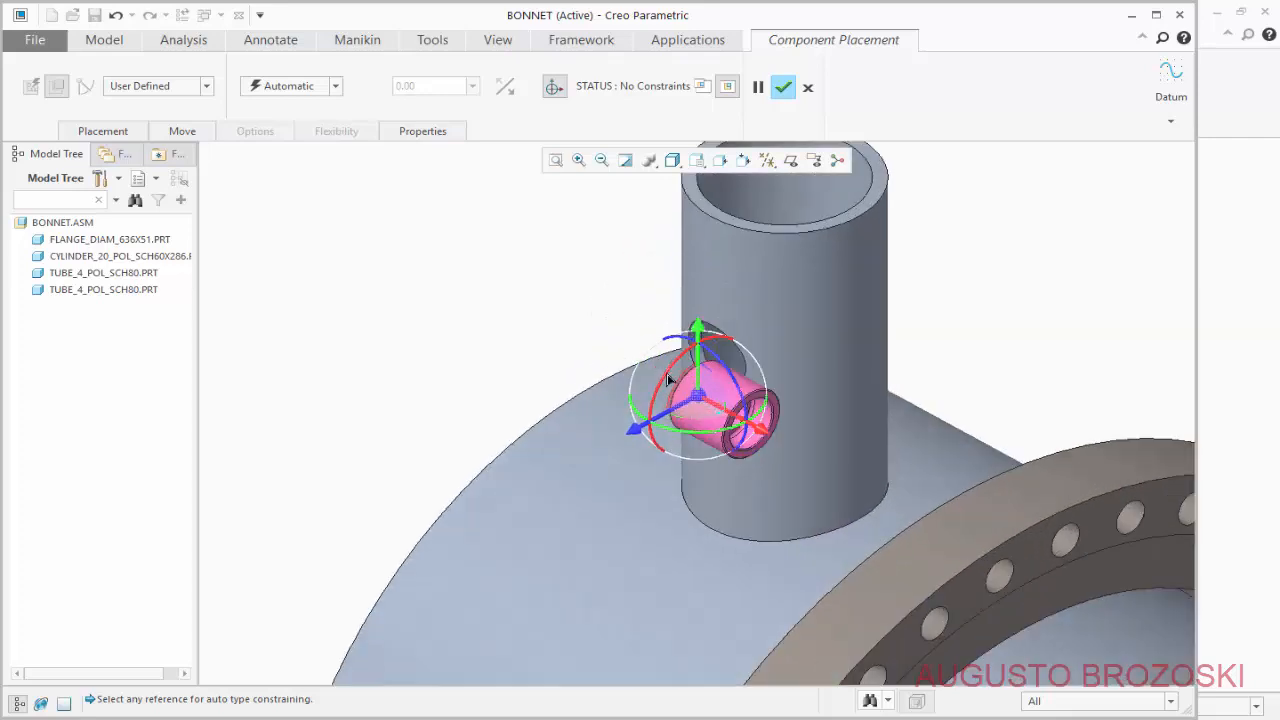
{"action": "left_click_drag", "start_coordinate": [737, 438], "coordinate": [589, 440]}
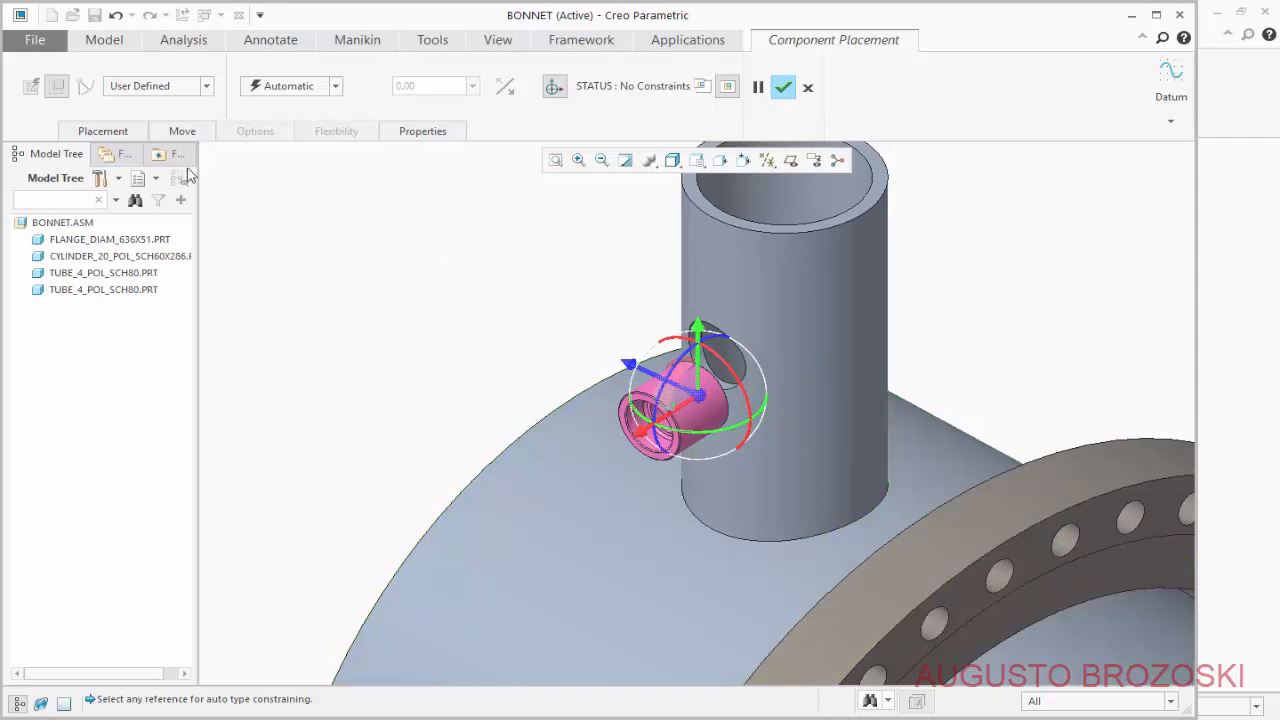
Constrain the half coupling's cylindrical surface Coincident with the side hole of the upper tube.
{"action": "left_click", "coordinate": [118, 130]}
{"action": "scroll", "coordinate": [612, 380], "scroll_direction": "up", "scroll_amount": 4}
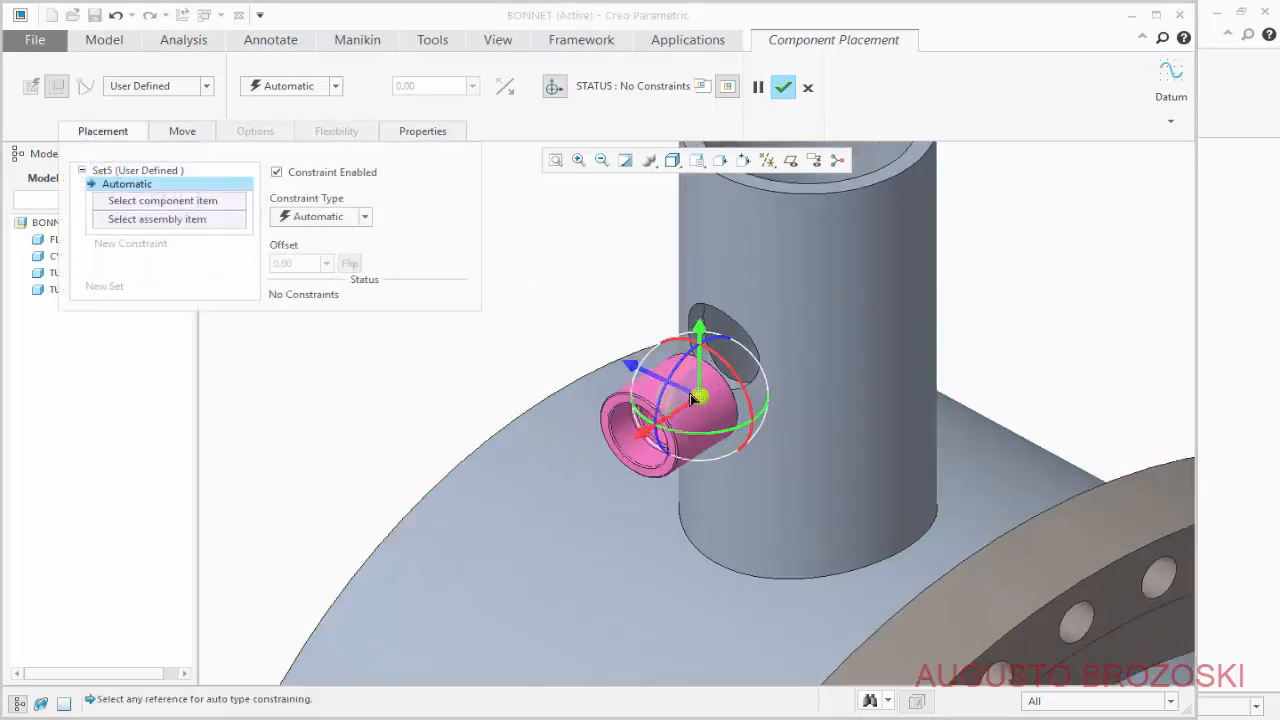
{"action": "left_click", "coordinate": [625, 392]}
{"action": "scroll", "coordinate": [625, 392], "scroll_direction": "down", "scroll_amount": 2}
{"action": "left_click", "coordinate": [680, 298]}
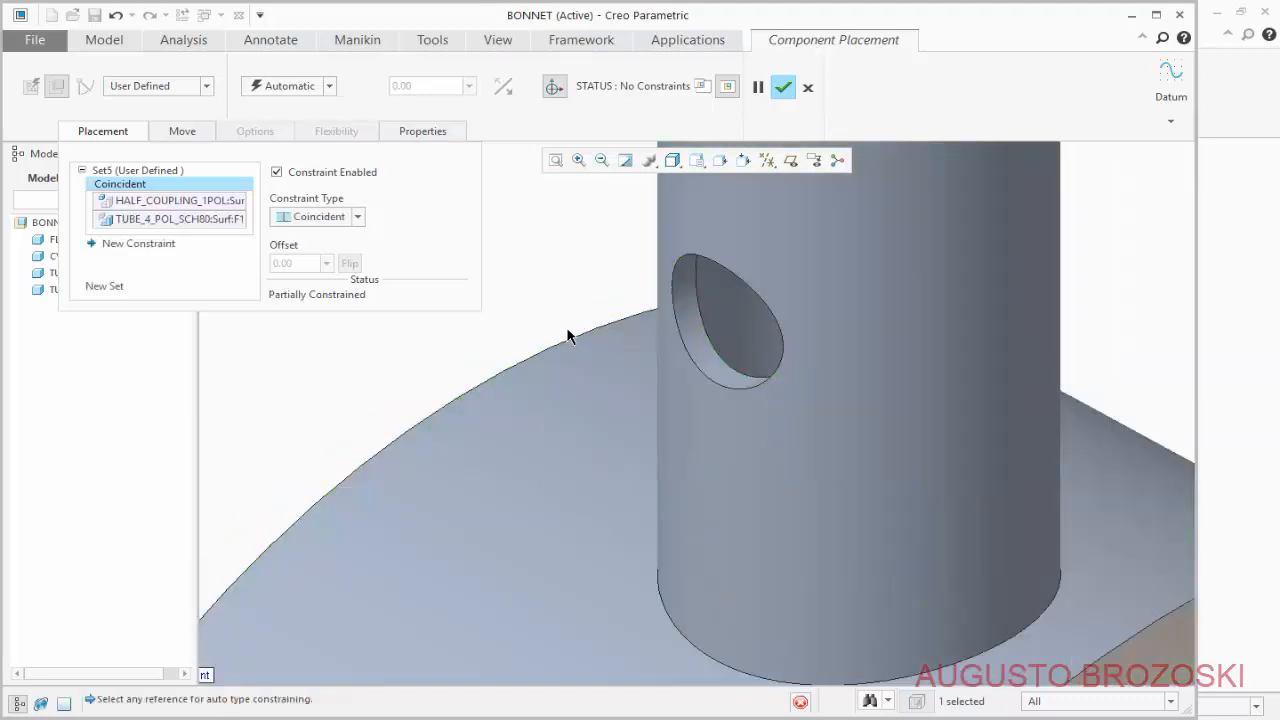
{"action": "scroll", "coordinate": [571, 380], "scroll_direction": "down", "scroll_amount": 3}
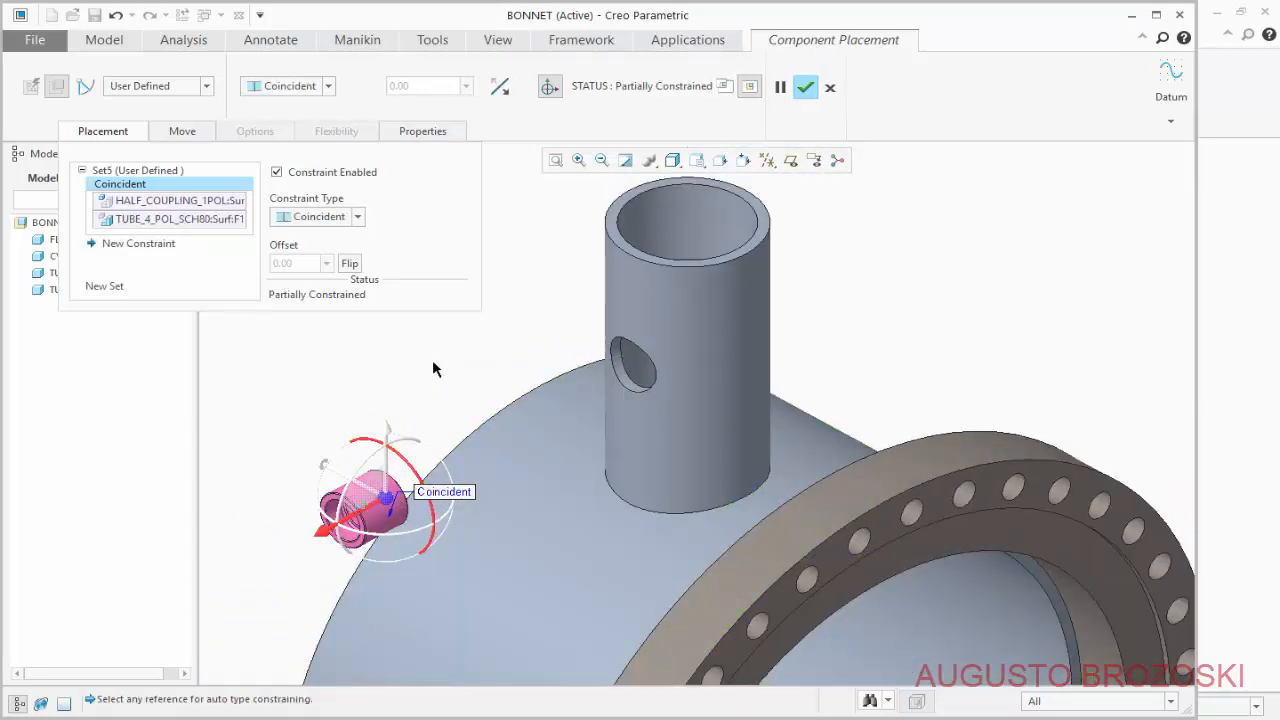
With datum planes shown, add a Tangent constraint between the datum plane at the half coupling's inner end and the upper tube's inner surface.
{"action": "left_click", "coordinate": [791, 161]}
{"action": "middle_click_drag", "start_coordinate": [366, 492], "coordinate": [343, 498]}
{"action": "scroll", "coordinate": [372, 489], "scroll_direction": "up", "scroll_amount": 5}
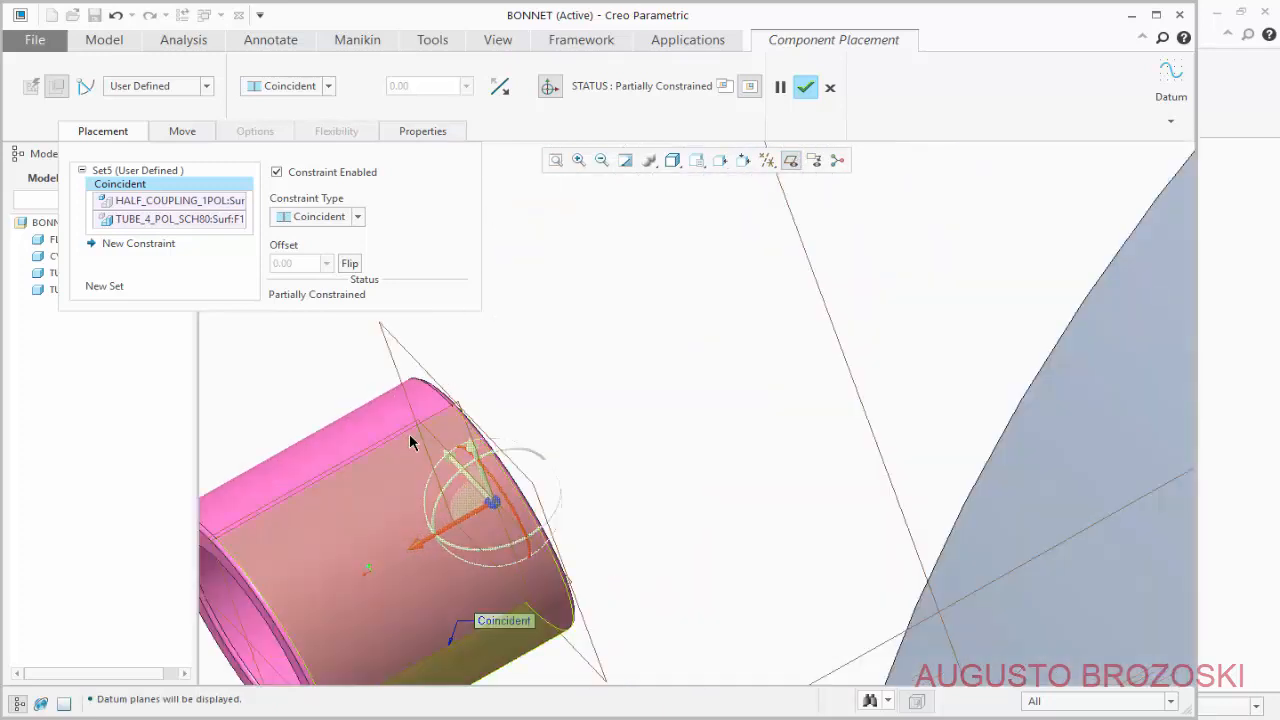
{"action": "left_click", "coordinate": [408, 360]}
{"action": "scroll", "coordinate": [409, 376], "scroll_direction": "down", "scroll_amount": 5}
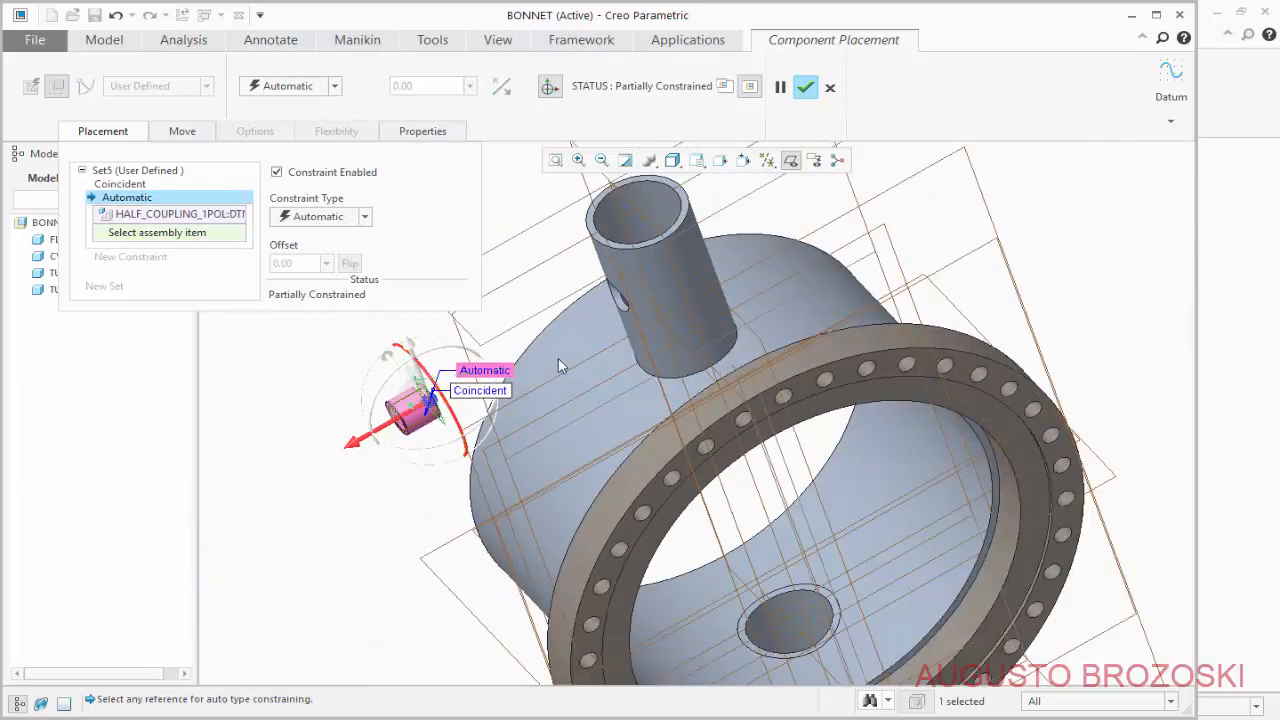
{"action": "middle_click_drag", "start_coordinate": [558, 358], "coordinate": [617, 310]}
{"action": "scroll", "coordinate": [617, 310], "scroll_direction": "up", "scroll_amount": 5}
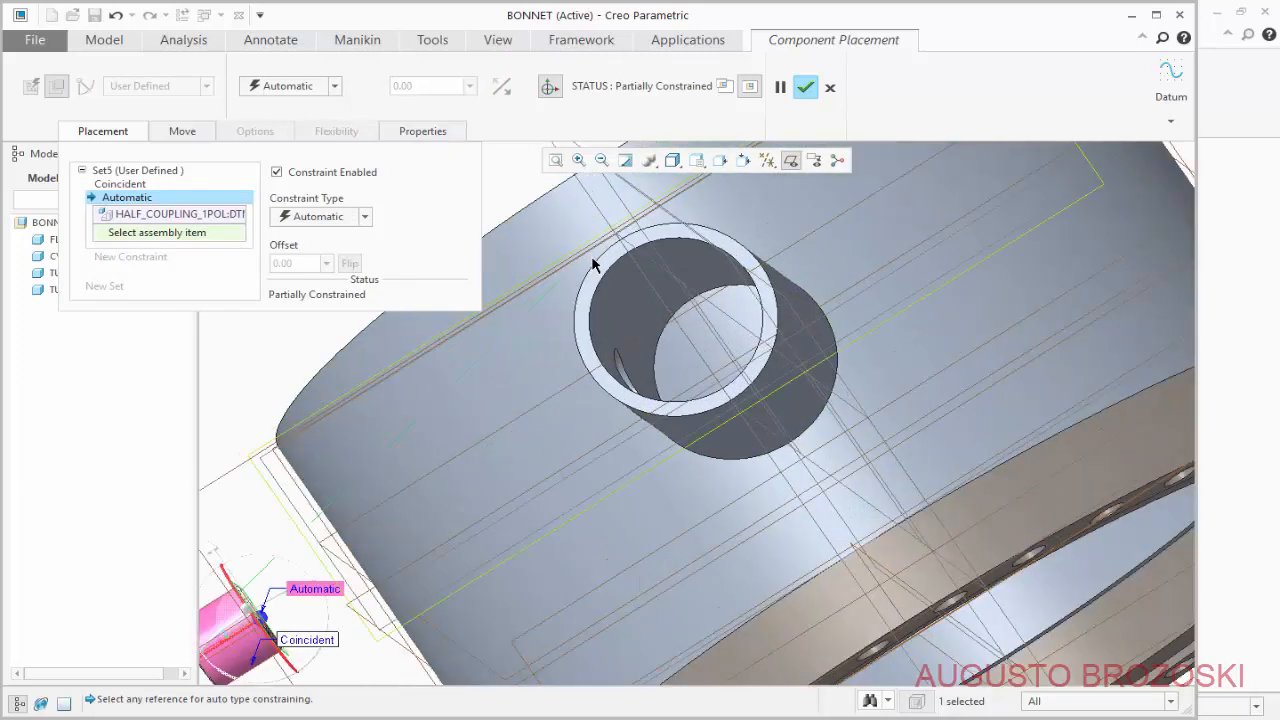
{"action": "scroll", "coordinate": [592, 263], "scroll_direction": "up", "scroll_amount": 2}
{"action": "left_click", "coordinate": [637, 313]}
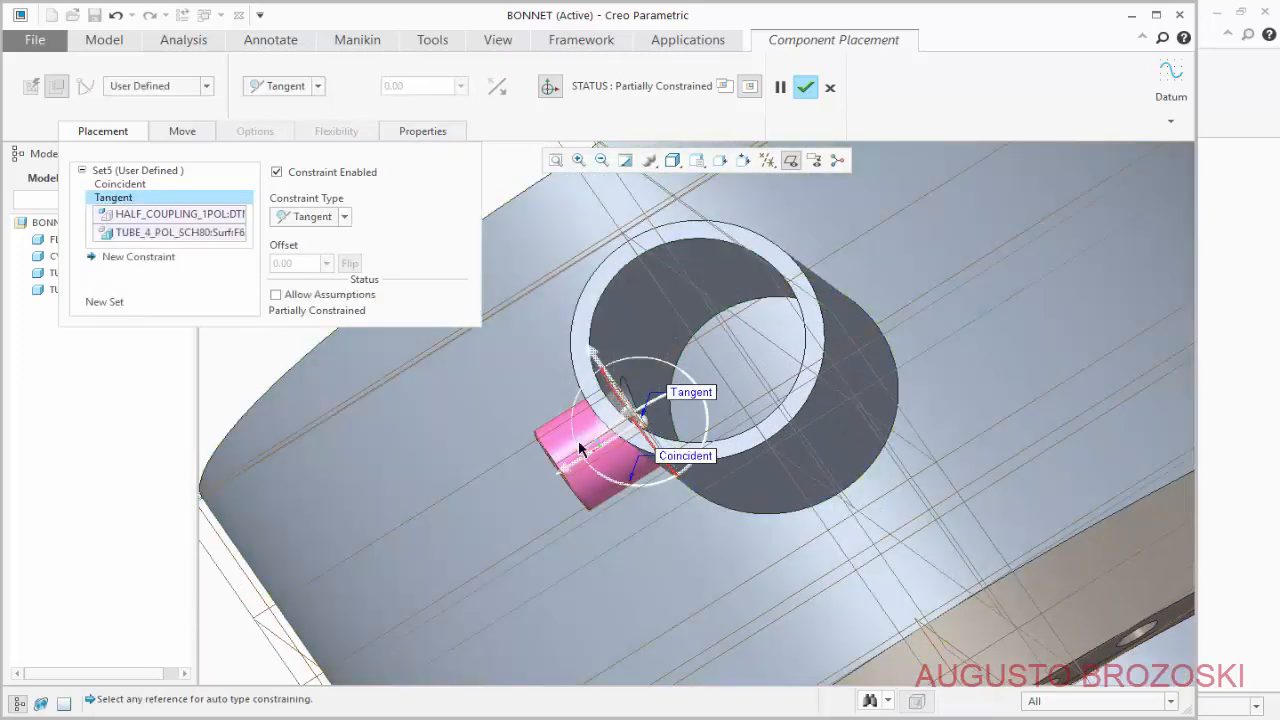
Constrain the half coupling's lengthwise datum plane Coincident with the upper tube's FRONT datum plane and accept the placement.
{"action": "mouse_move", "coordinate": [578, 440]}
{"action": "middle_mouse_down"}
{"action": "mouse_move", "coordinate": [563, 447]}
{"action": "mouse_move", "coordinate": [589, 450]}
{"action": "middle_mouse_up"}
{"action": "scroll", "coordinate": [597, 446], "scroll_direction": "up", "scroll_amount": 4}
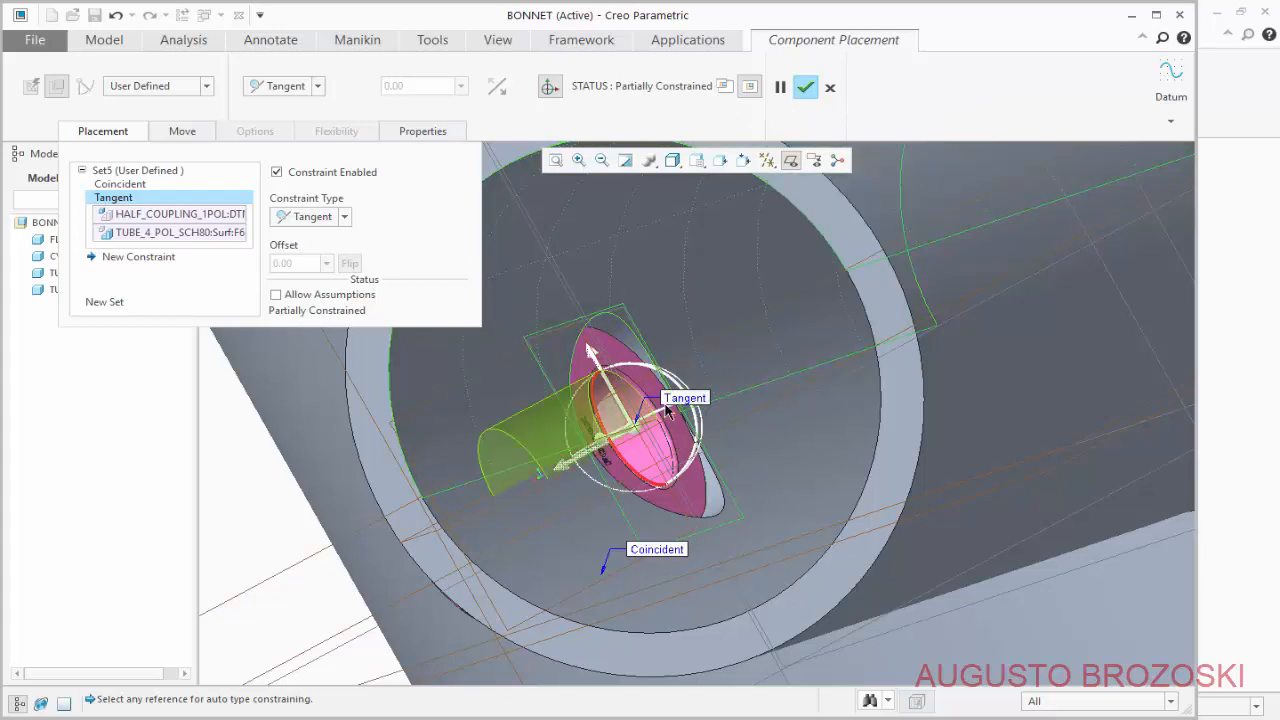
{"action": "scroll", "coordinate": [714, 399], "scroll_direction": "down", "scroll_amount": 3}
{"action": "left_click", "coordinate": [697, 160]}
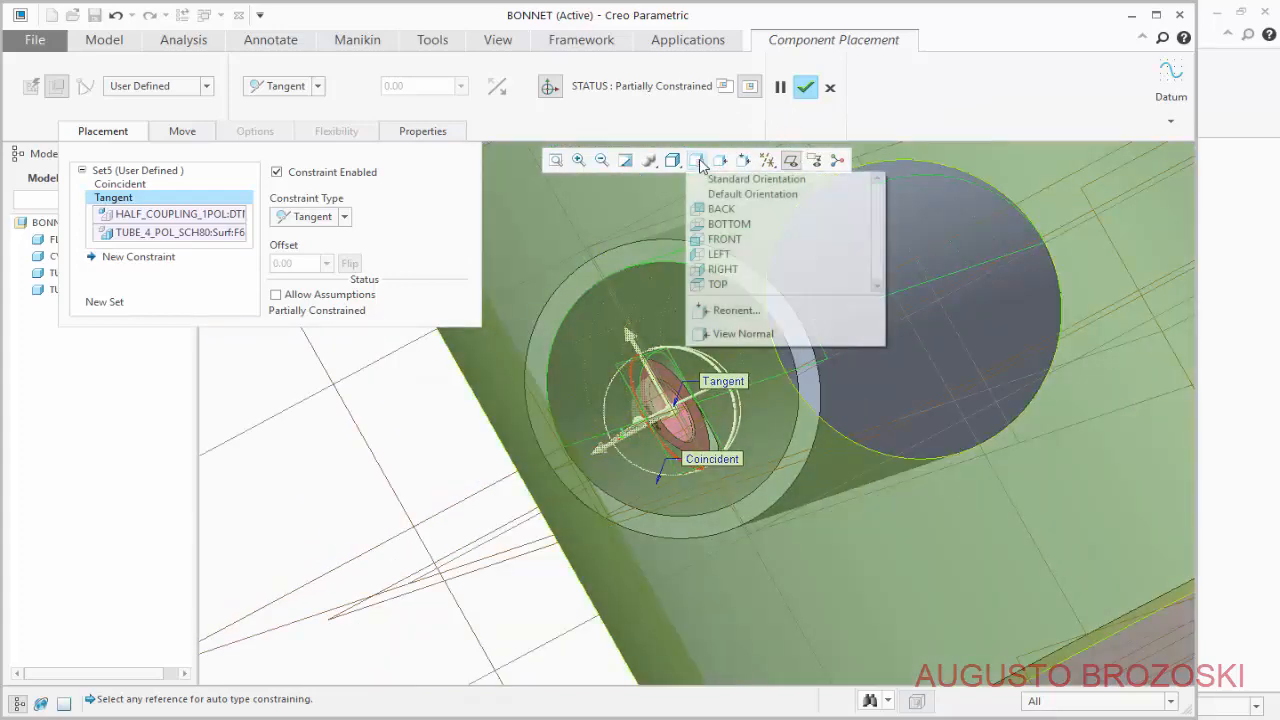
{"action": "left_click", "coordinate": [712, 177]}
{"action": "scroll", "coordinate": [663, 286], "scroll_direction": "up", "scroll_amount": 5}
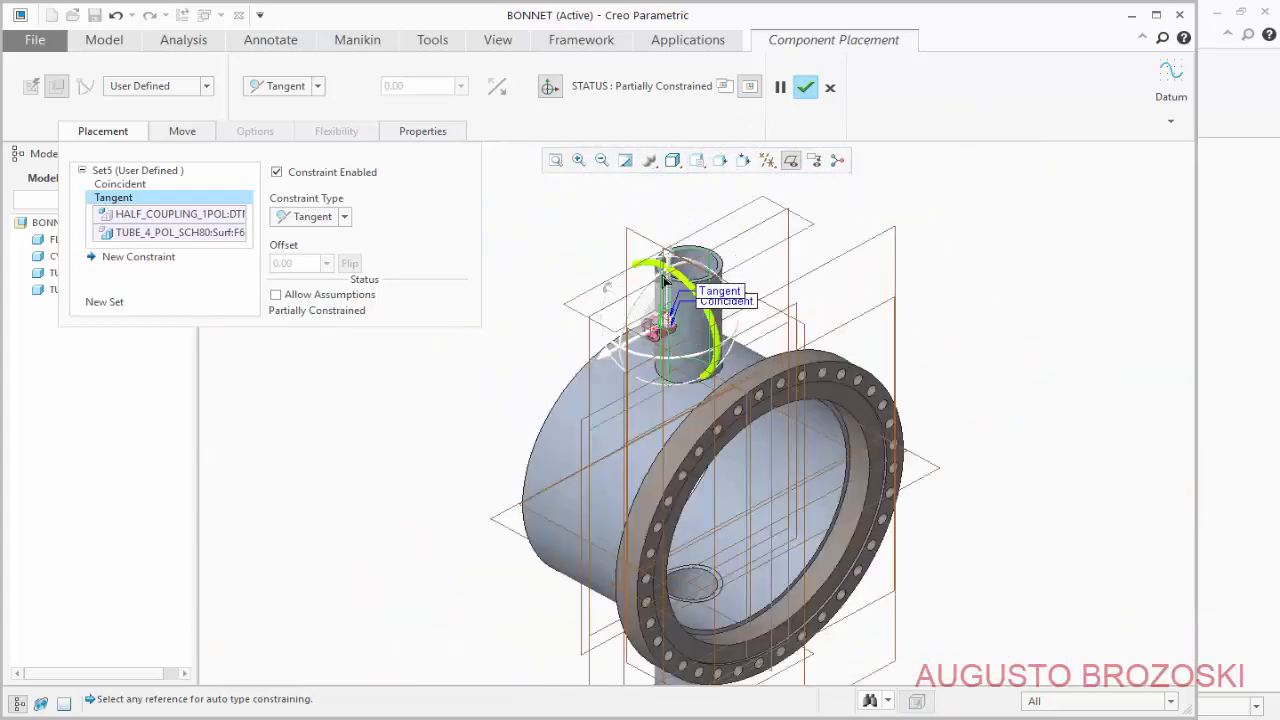
{"action": "scroll", "coordinate": [650, 395], "scroll_direction": "up", "scroll_amount": 6}
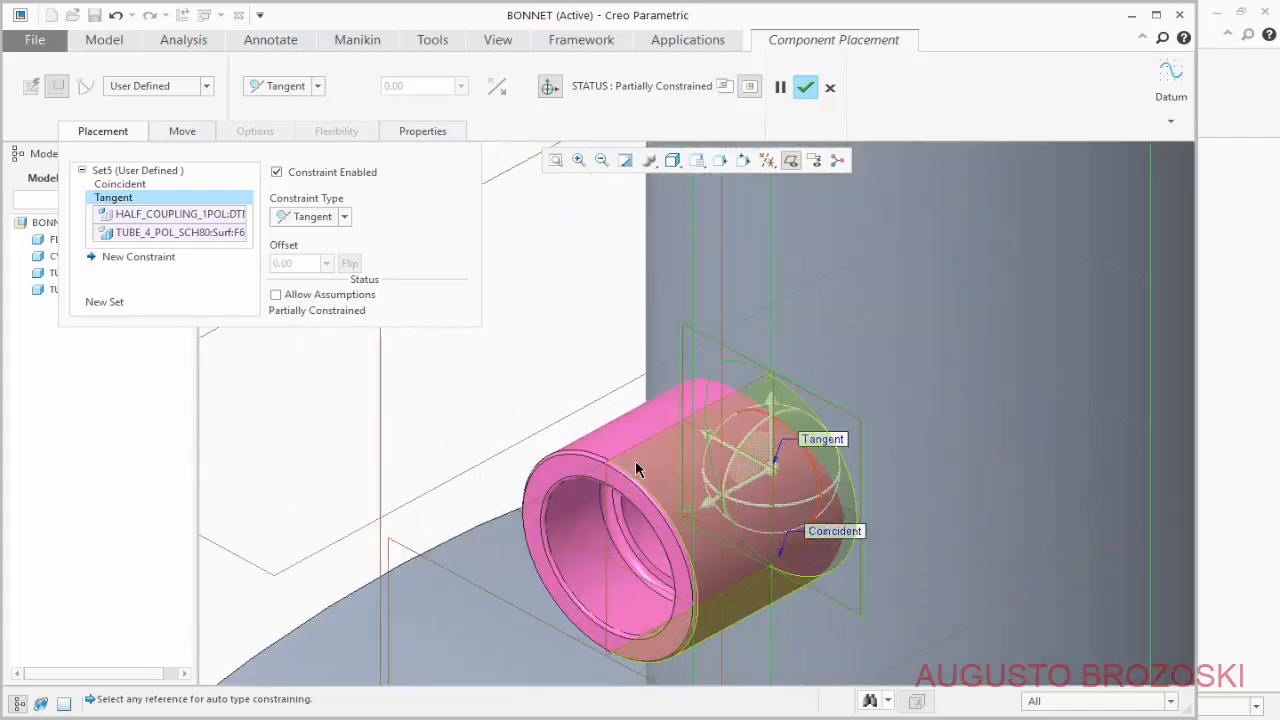
{"action": "left_click", "coordinate": [607, 535]}
{"action": "scroll", "coordinate": [607, 535], "scroll_direction": "down", "scroll_amount": 5}
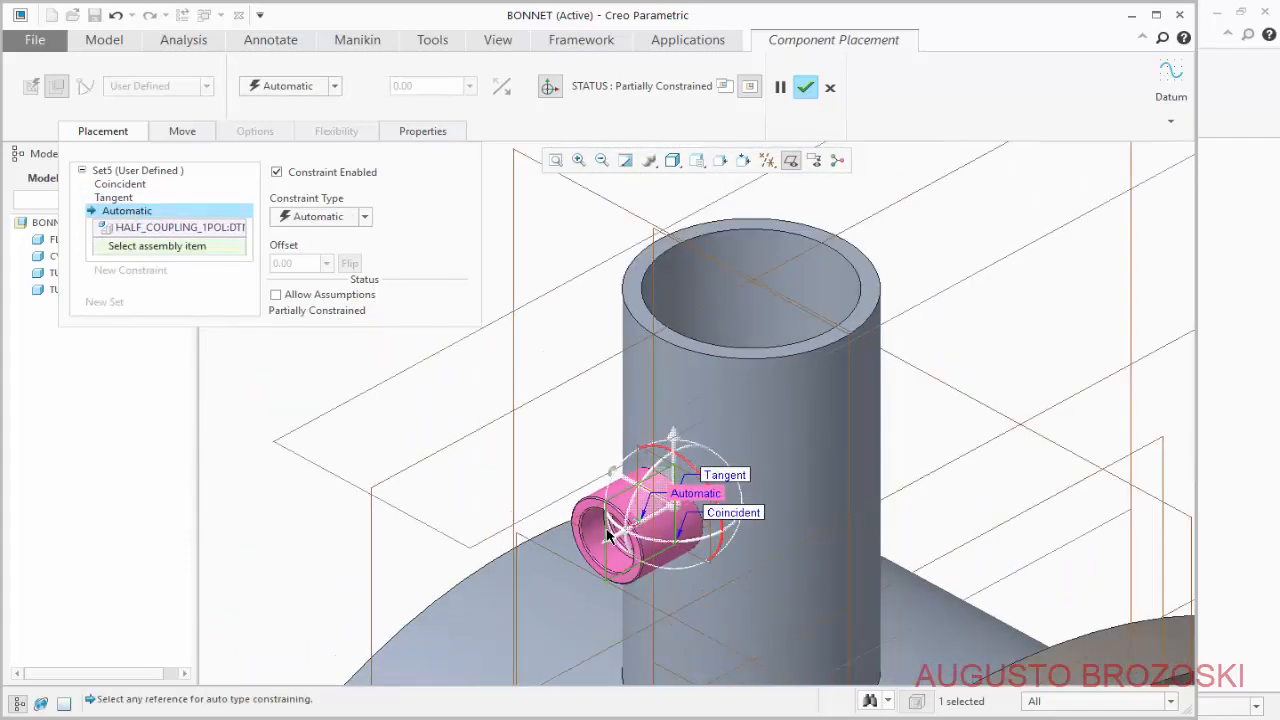
{"action": "scroll", "coordinate": [606, 366], "scroll_direction": "down", "scroll_amount": 3}
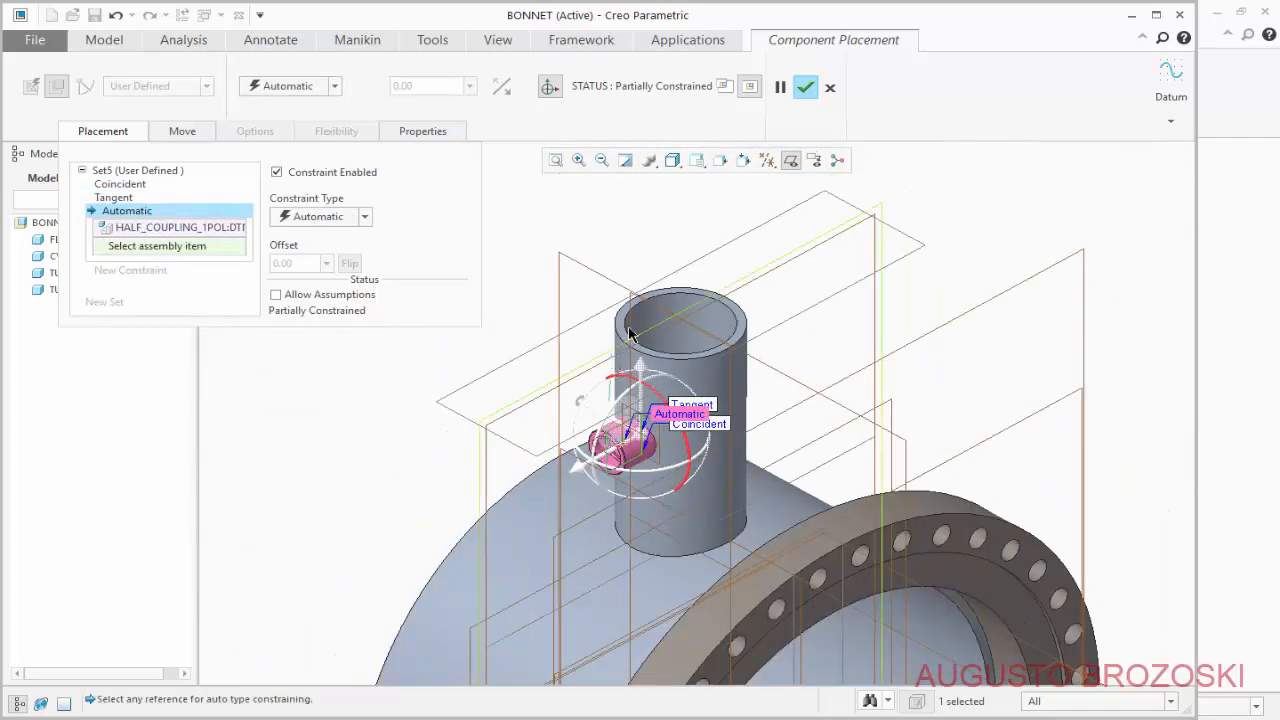
{"action": "left_click", "coordinate": [745, 293]}
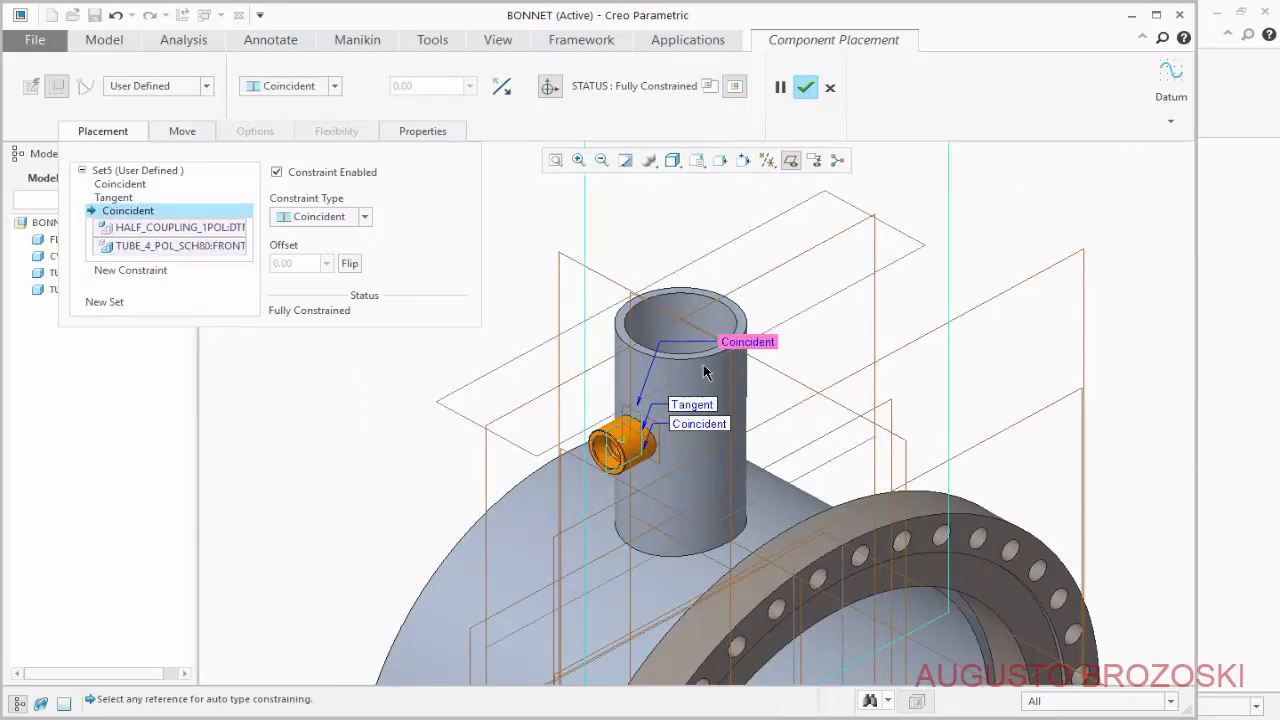
{"action": "left_click", "coordinate": [805, 87]}
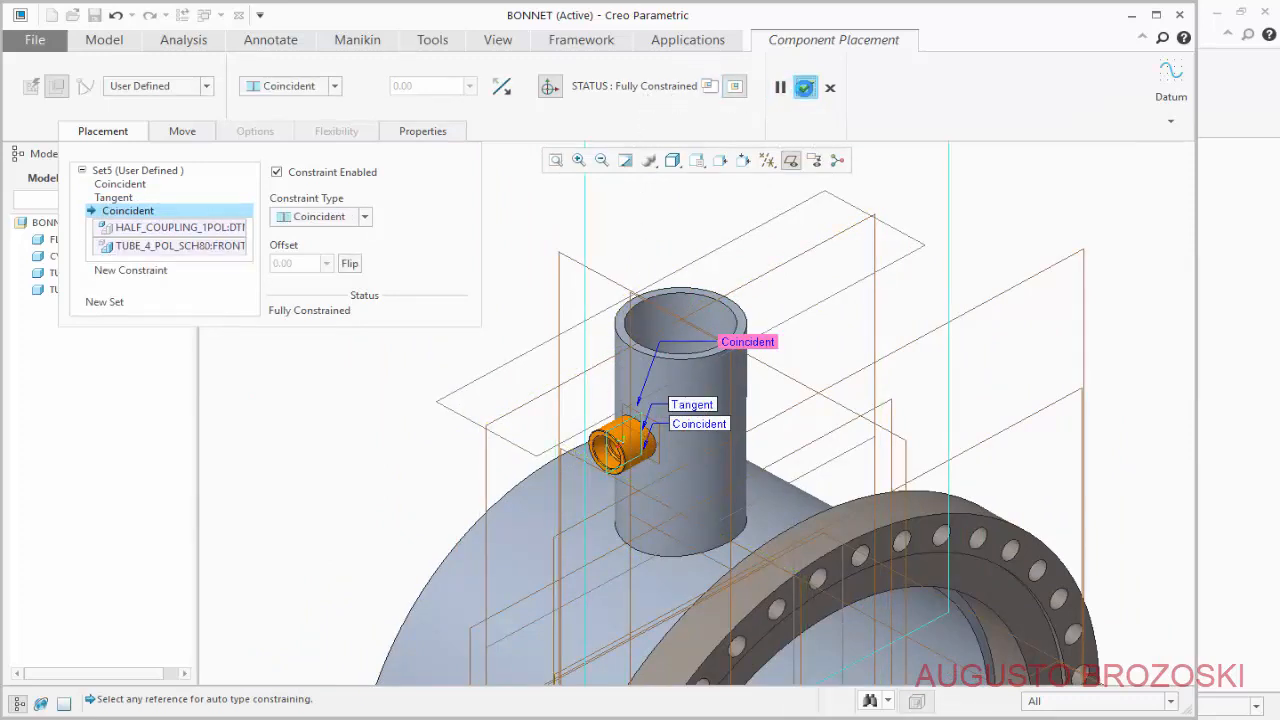
Check the BONNET drawing PDF, return to Creo Parametric, and assemble ROUND_PLUG_1.PRT.
{"action": "left_click", "coordinate": [698, 162]}
{"action": "left_click", "coordinate": [725, 177]}
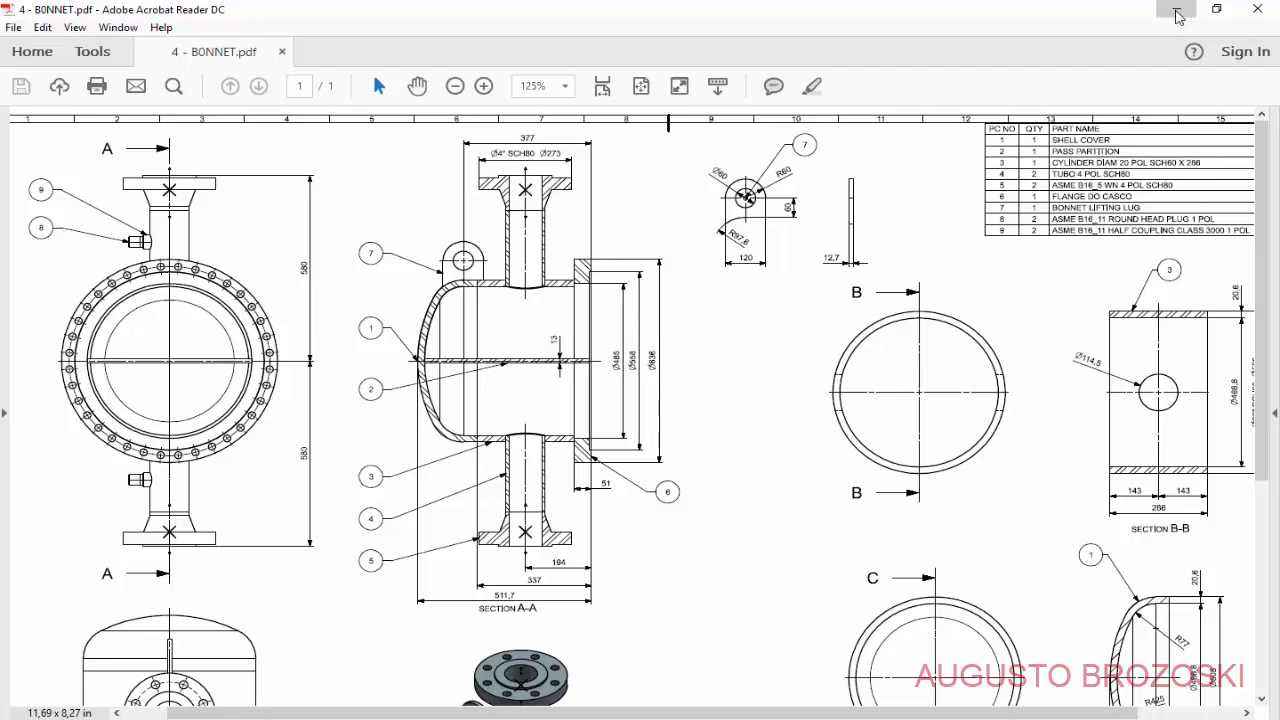
{"action": "left_click", "coordinate": [1180, 12]}
{"action": "left_click", "coordinate": [195, 80]}
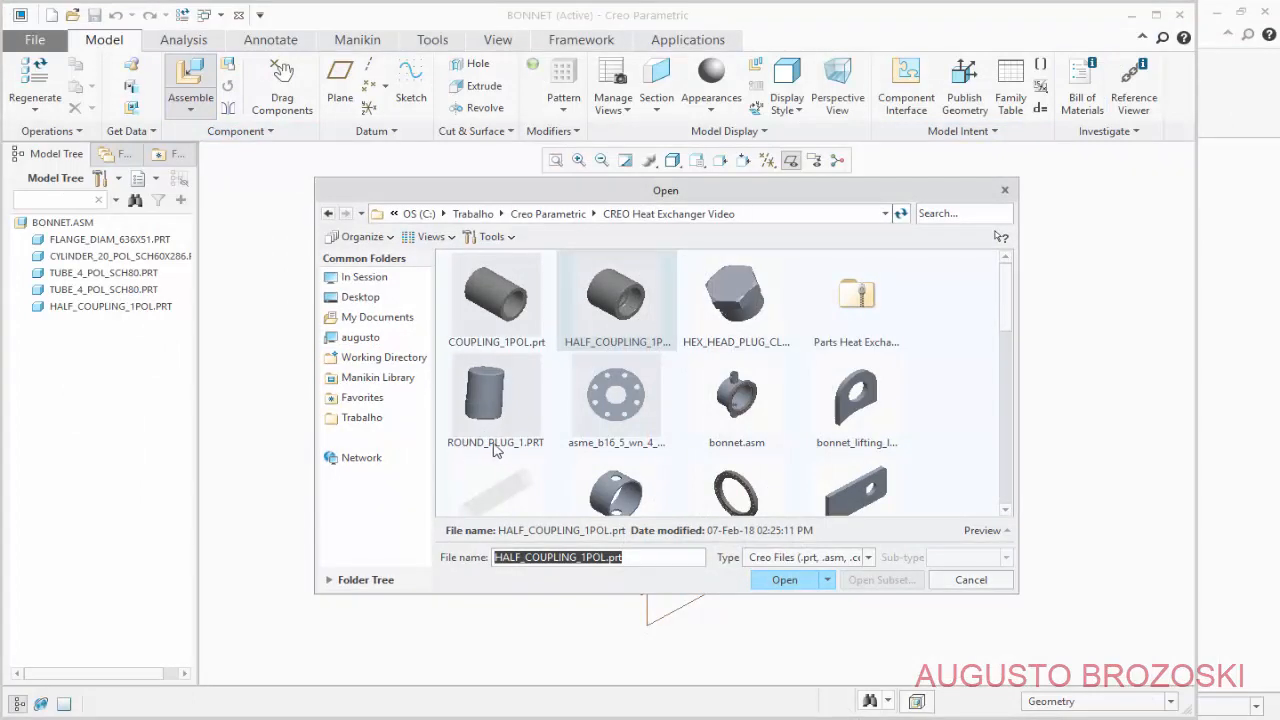
{"action": "left_click", "coordinate": [500, 425]}
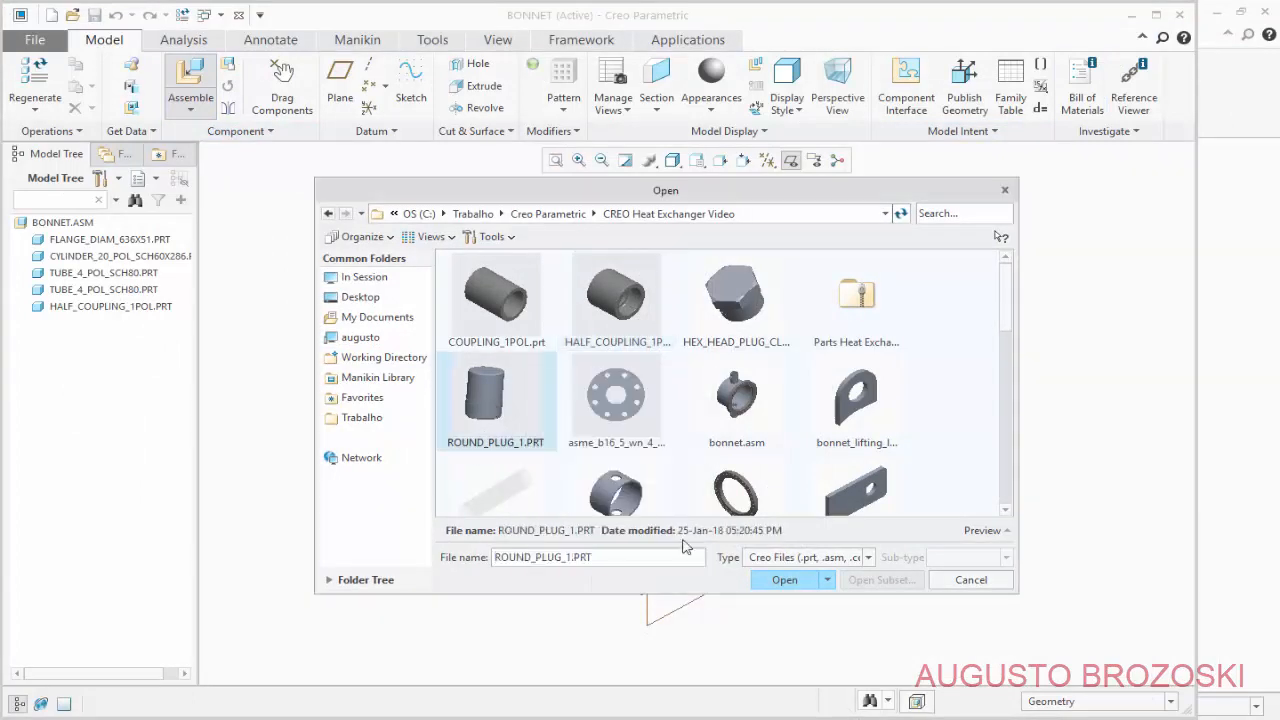
{"action": "left_click", "coordinate": [782, 580]}
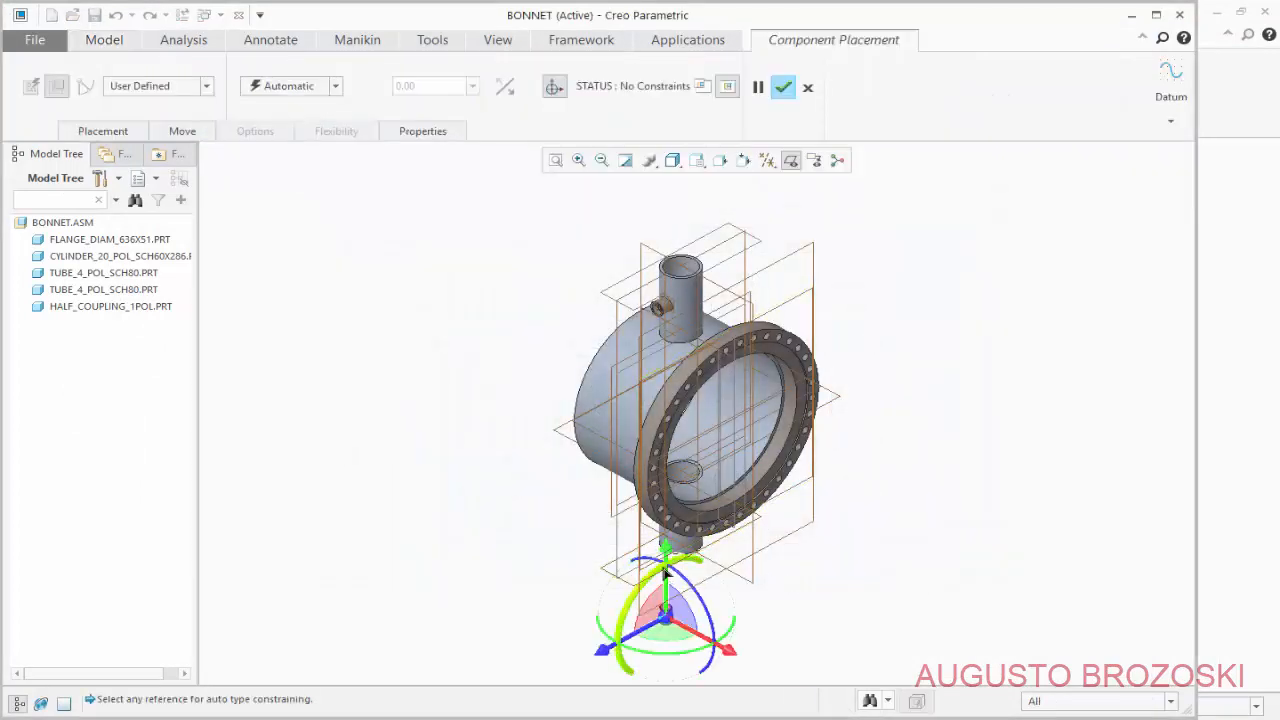
Hide the datum planes, and position the round plug in front of the half coupling with its axis turned to match the coupling's.
{"action": "left_click_drag", "start_coordinate": [670, 555], "coordinate": [676, 287]}
{"action": "scroll", "coordinate": [676, 287], "scroll_direction": "up", "scroll_amount": 3}
{"action": "scroll", "coordinate": [678, 298], "scroll_direction": "up", "scroll_amount": 4}
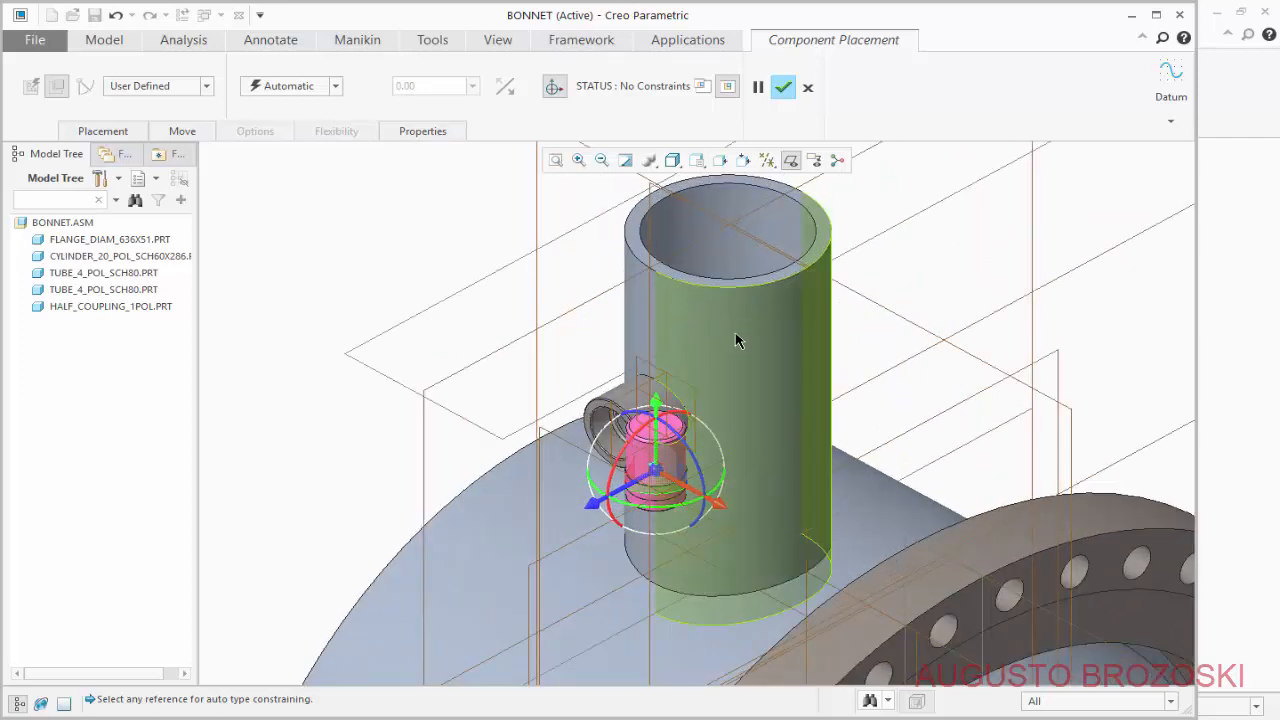
{"action": "left_click", "coordinate": [791, 162]}
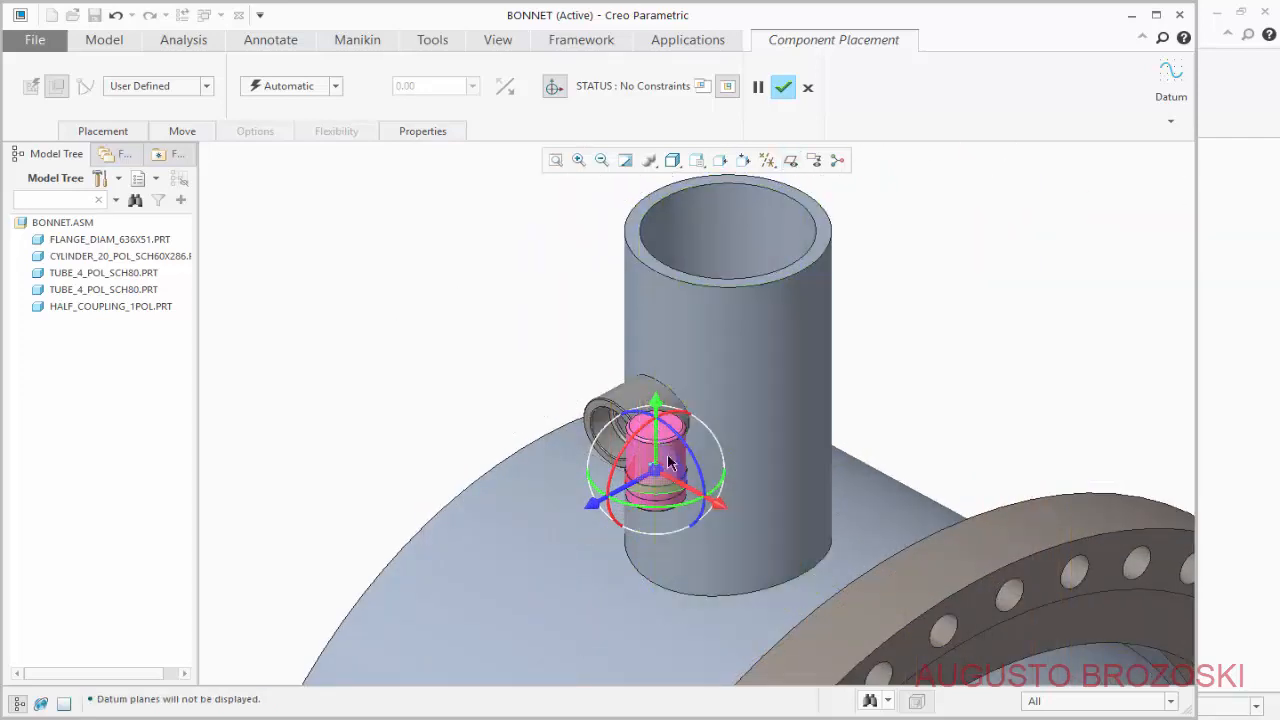
{"action": "left_click_drag", "start_coordinate": [601, 507], "coordinate": [543, 555]}
{"action": "left_click_drag", "start_coordinate": [538, 490], "coordinate": [479, 590]}
{"action": "scroll", "coordinate": [541, 548], "scroll_direction": "down", "scroll_amount": 5}
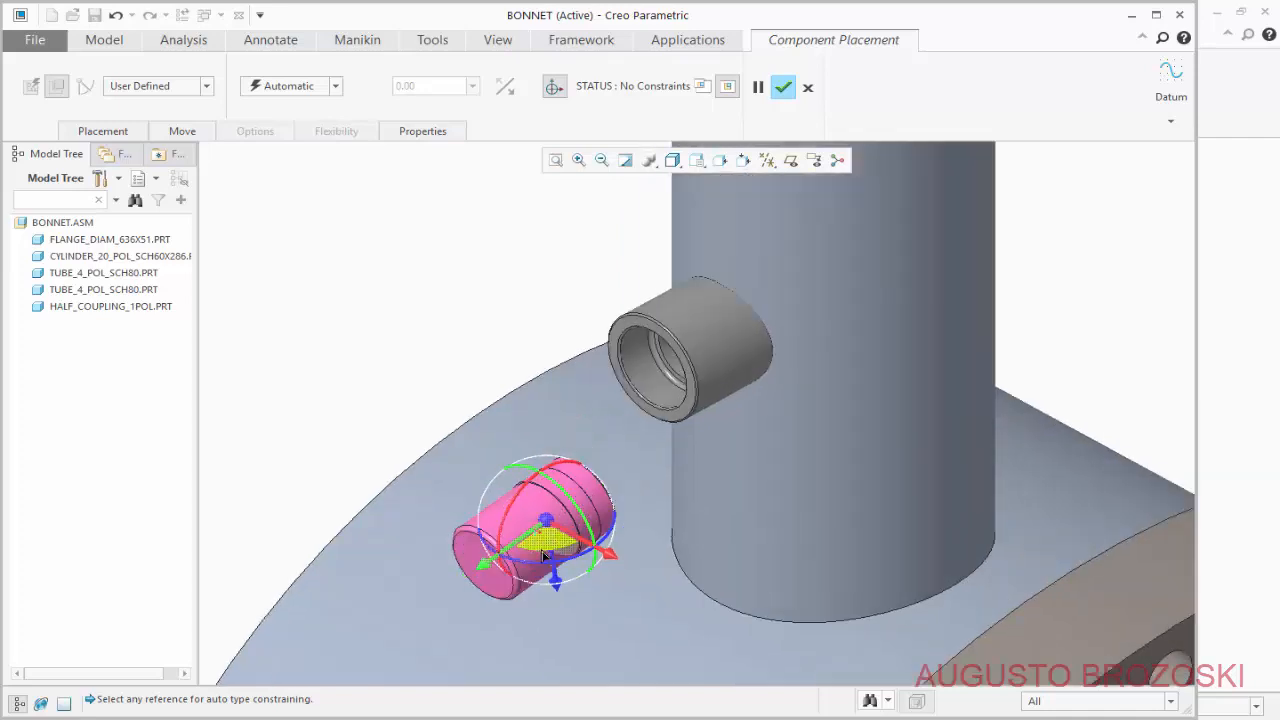
Constrain the round plug's cylindrical surface Coincident with the half coupling's cylindrical surface.
{"action": "left_click", "coordinate": [103, 131]}
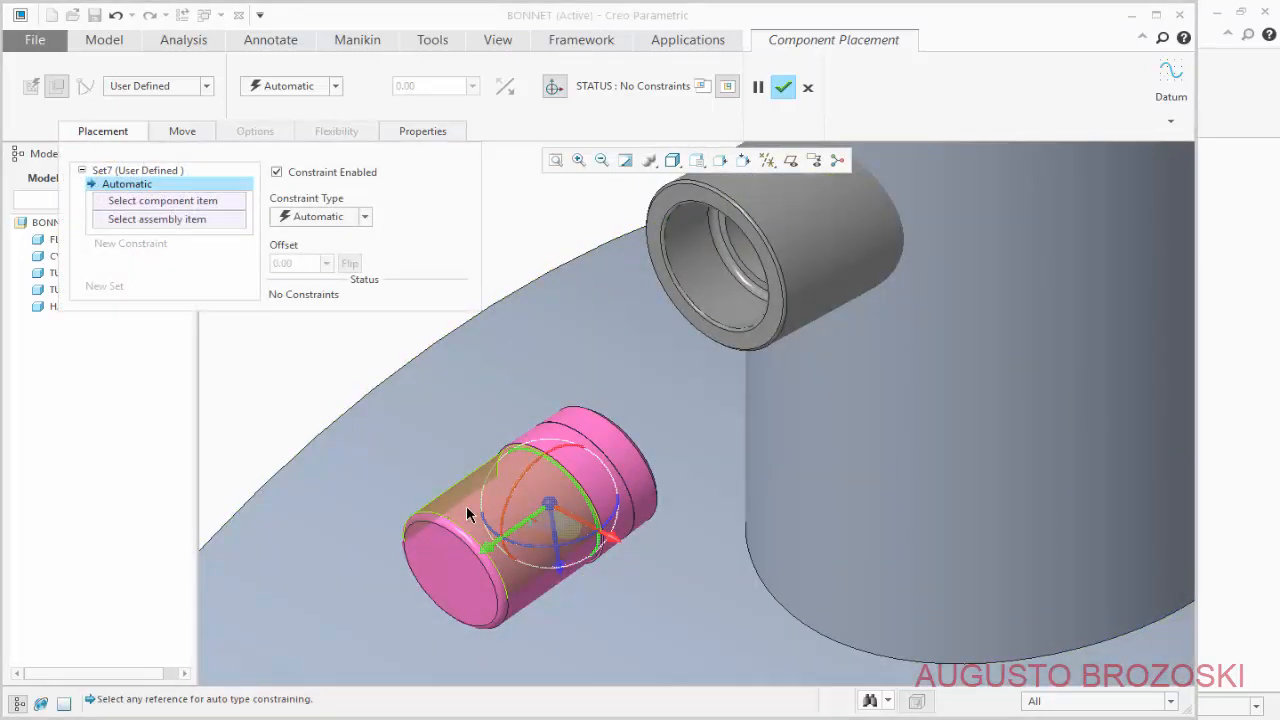
{"action": "left_click", "coordinate": [467, 510]}
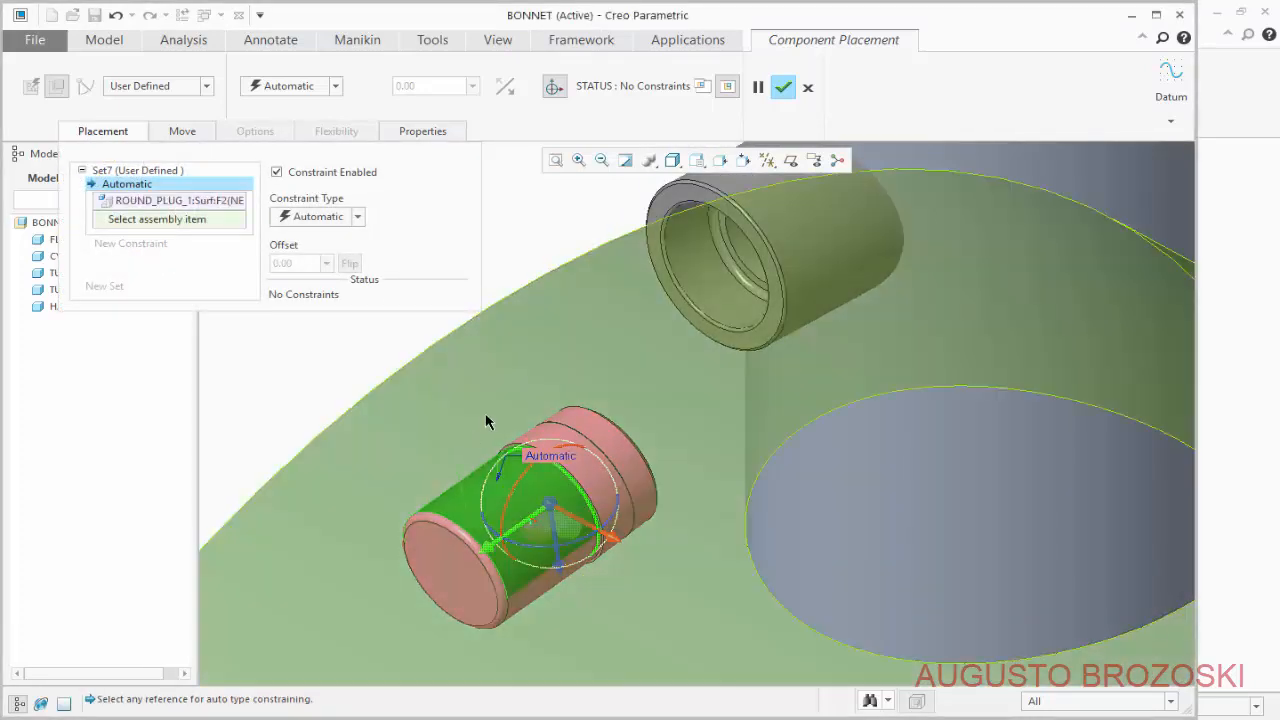
{"action": "left_click", "coordinate": [598, 350]}
{"action": "scroll", "coordinate": [523, 414], "scroll_direction": "up", "scroll_amount": 5}
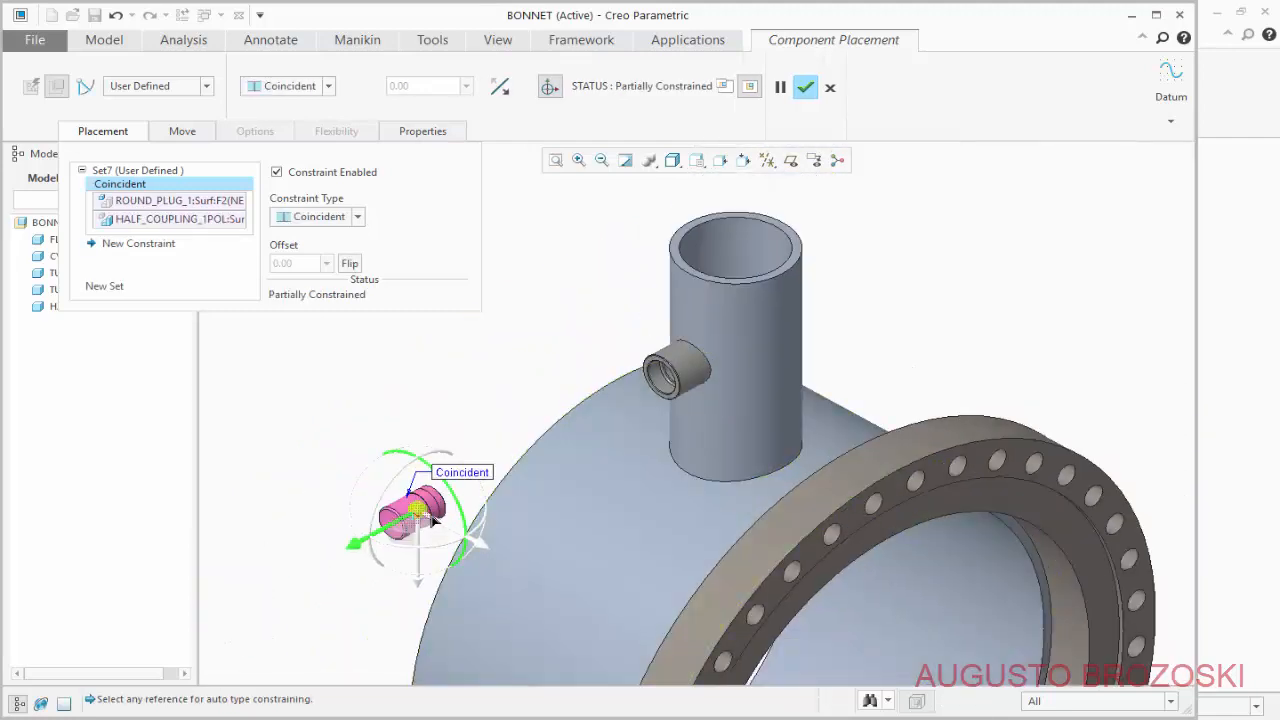
Add a second constraint between the round plug's flat inner end face and the half coupling's internal ring-shaped shoulder.
{"action": "scroll", "coordinate": [390, 440], "scroll_direction": "down", "scroll_amount": 10}
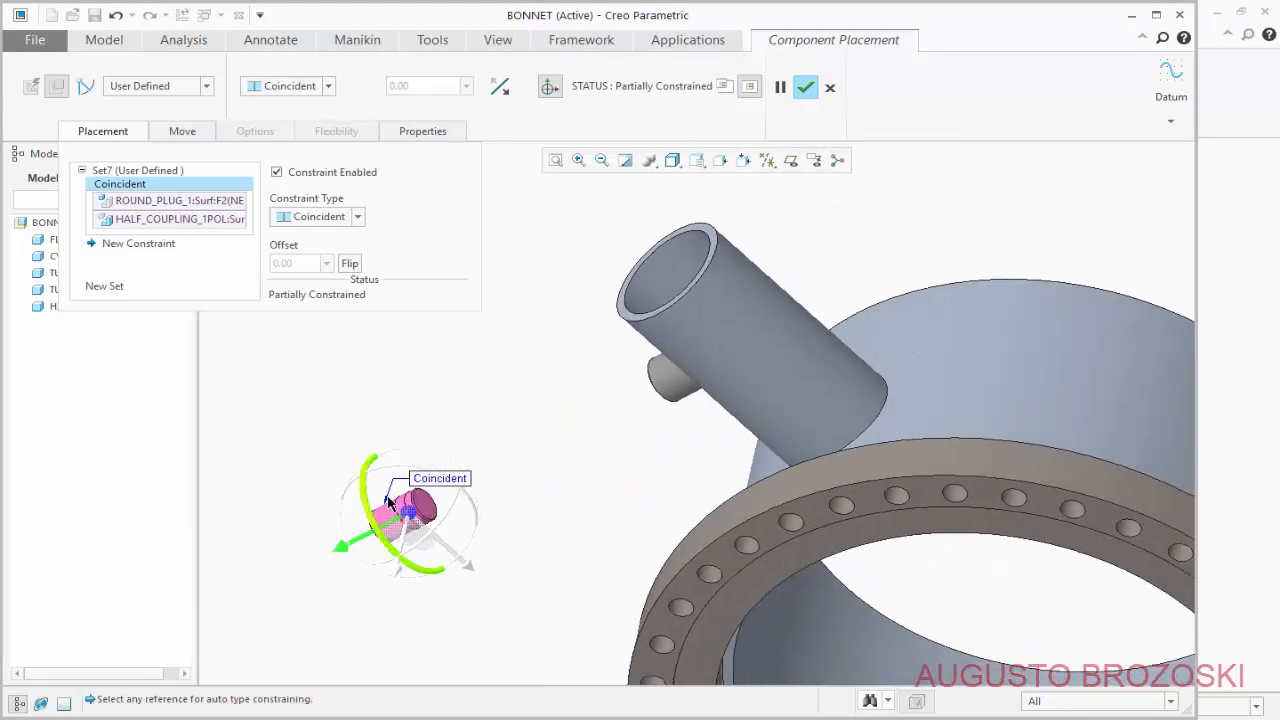
{"action": "left_click", "coordinate": [522, 468]}
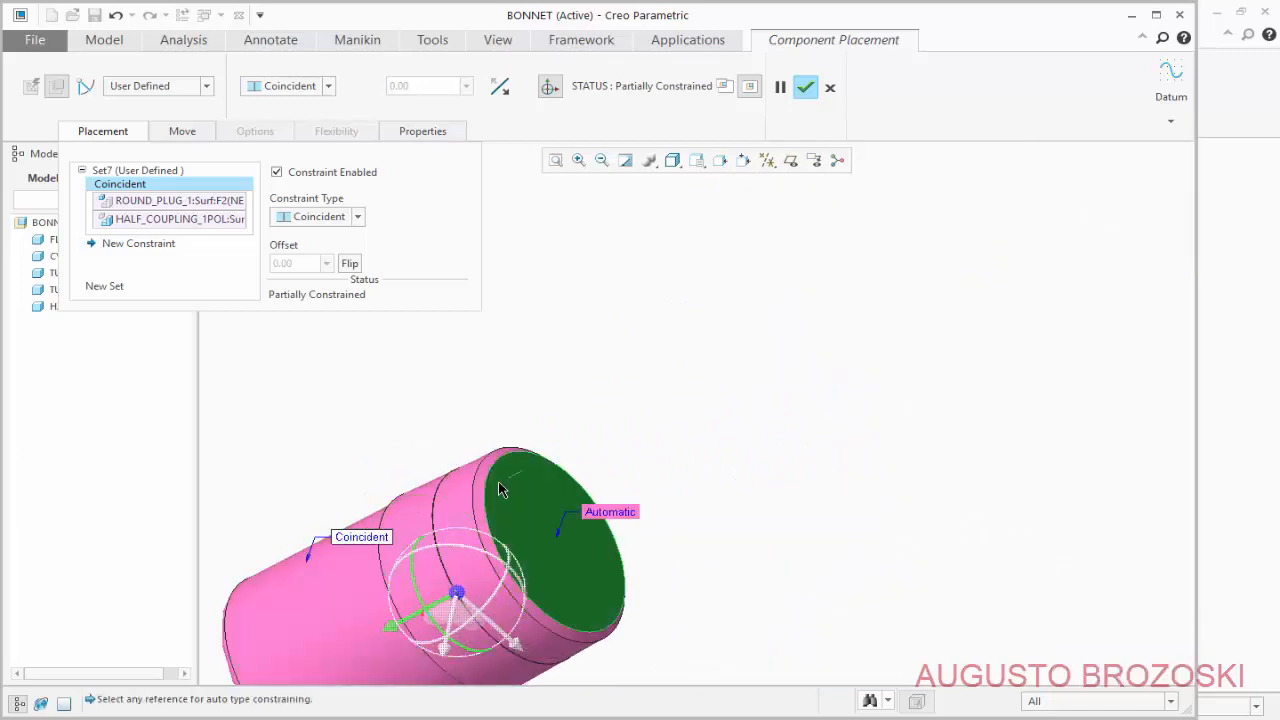
{"action": "scroll", "coordinate": [500, 485], "scroll_direction": "up", "scroll_amount": 5}
{"action": "middle_click_drag", "start_coordinate": [622, 441], "coordinate": [802, 385]}
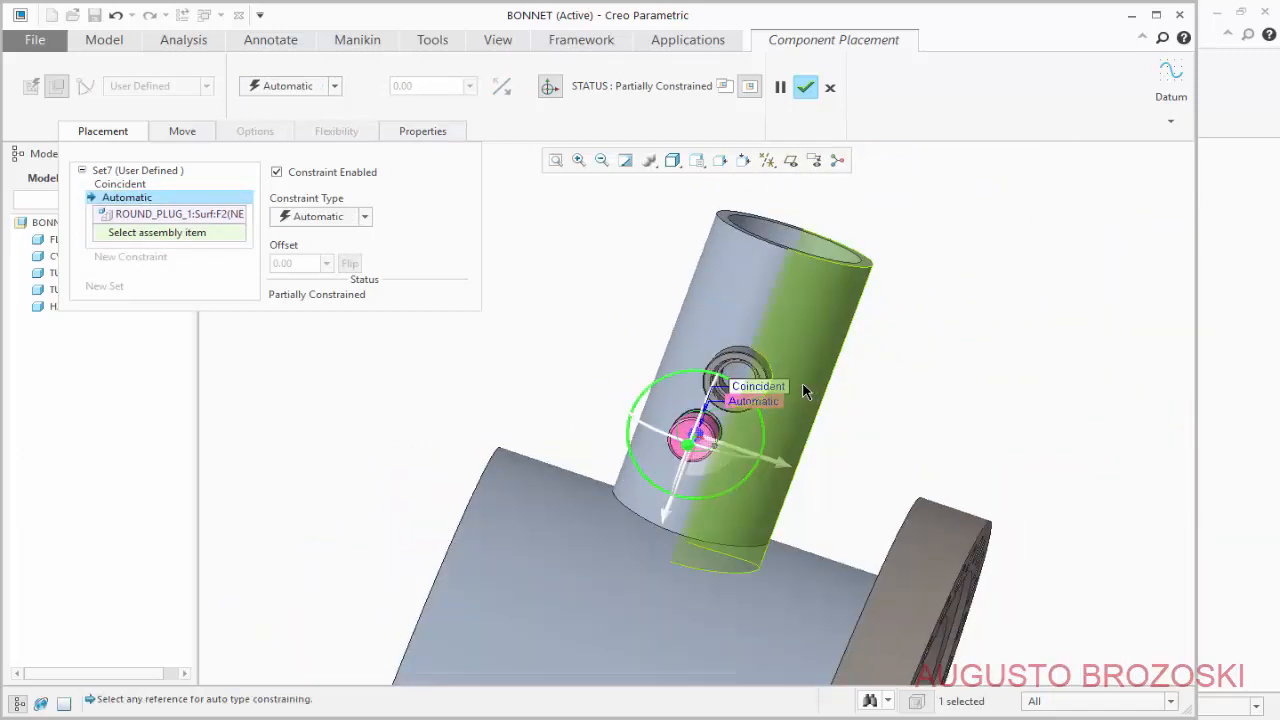
{"action": "scroll", "coordinate": [691, 363], "scroll_direction": "down", "scroll_amount": 8}
{"action": "scroll", "coordinate": [680, 373], "scroll_direction": "down", "scroll_amount": 3}
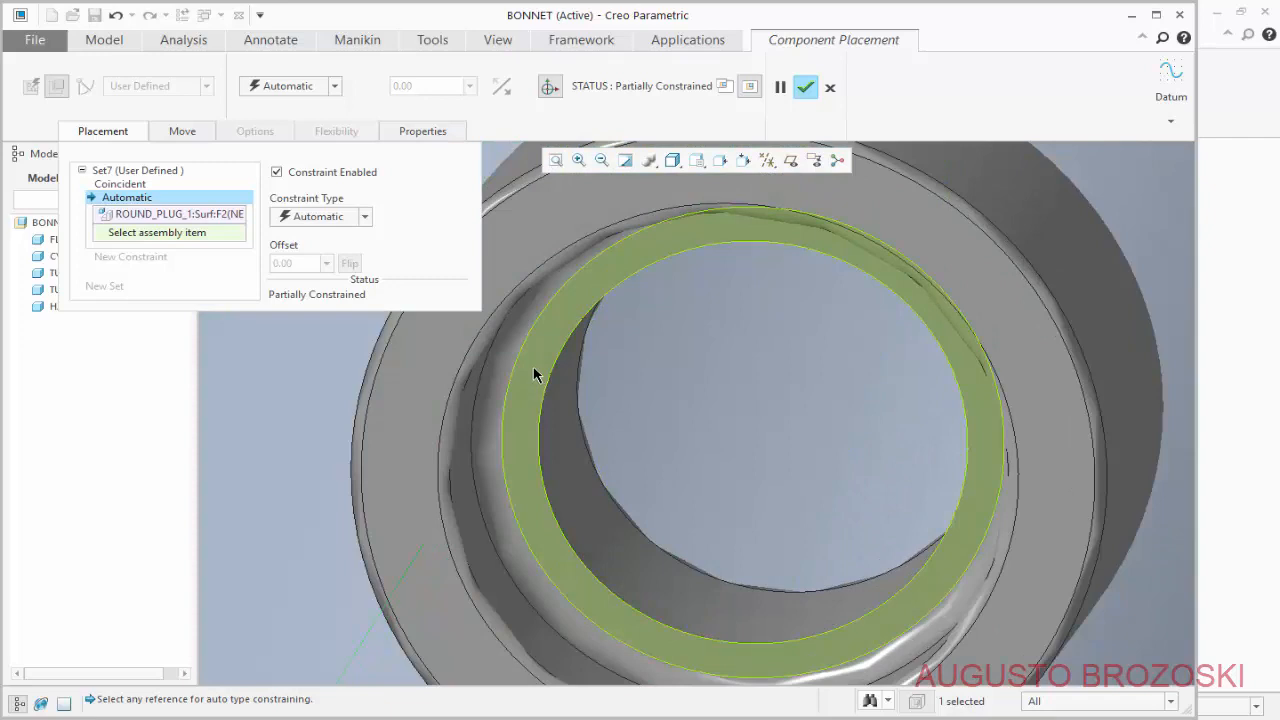
{"action": "left_click", "coordinate": [535, 375]}
{"action": "scroll", "coordinate": [600, 440], "scroll_direction": "up", "scroll_amount": 8}
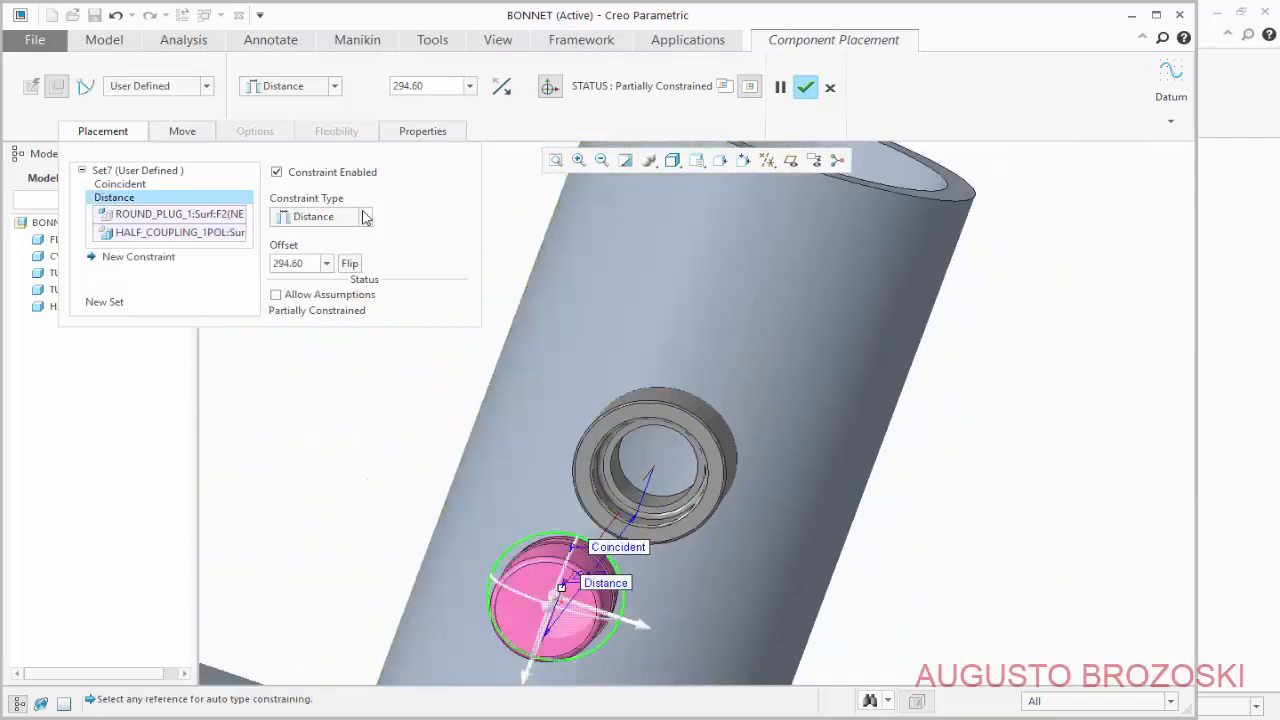
Set the plug's second constraint to Coincident, allow assumptions, and accept the placement.
{"action": "left_click", "coordinate": [364, 218]}
{"action": "left_click", "coordinate": [358, 279]}
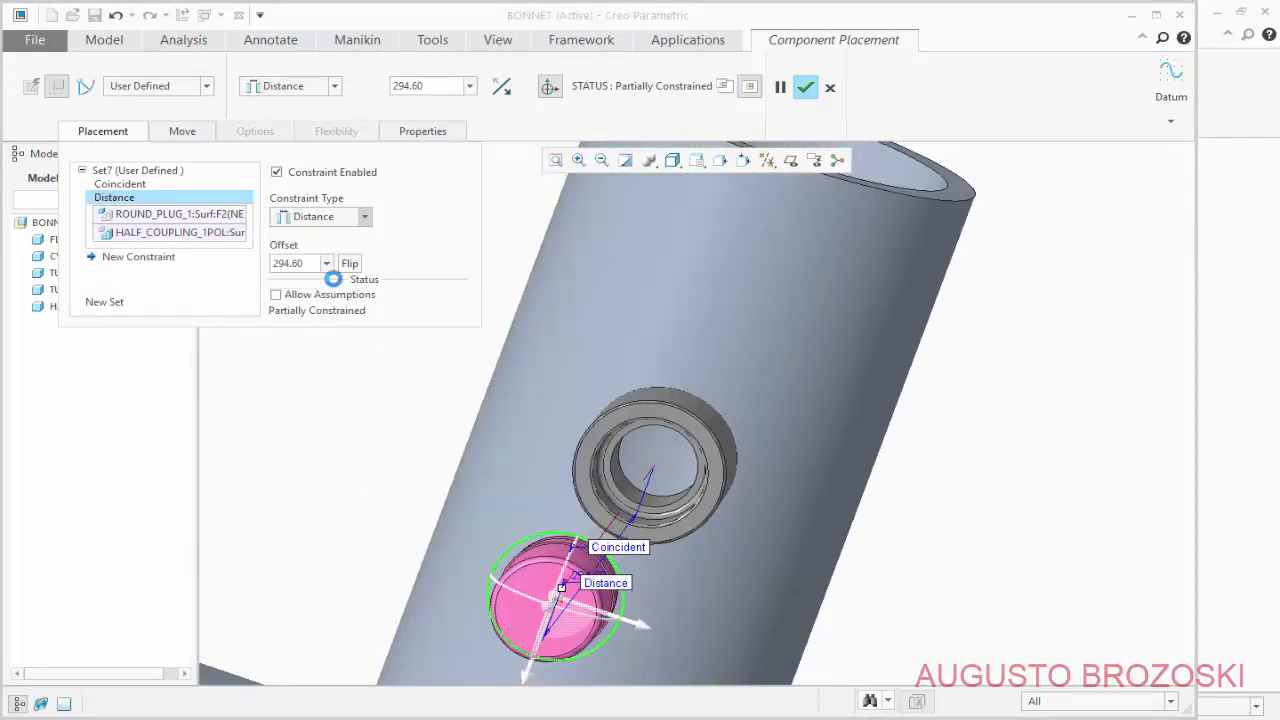
{"action": "left_click", "coordinate": [276, 296]}
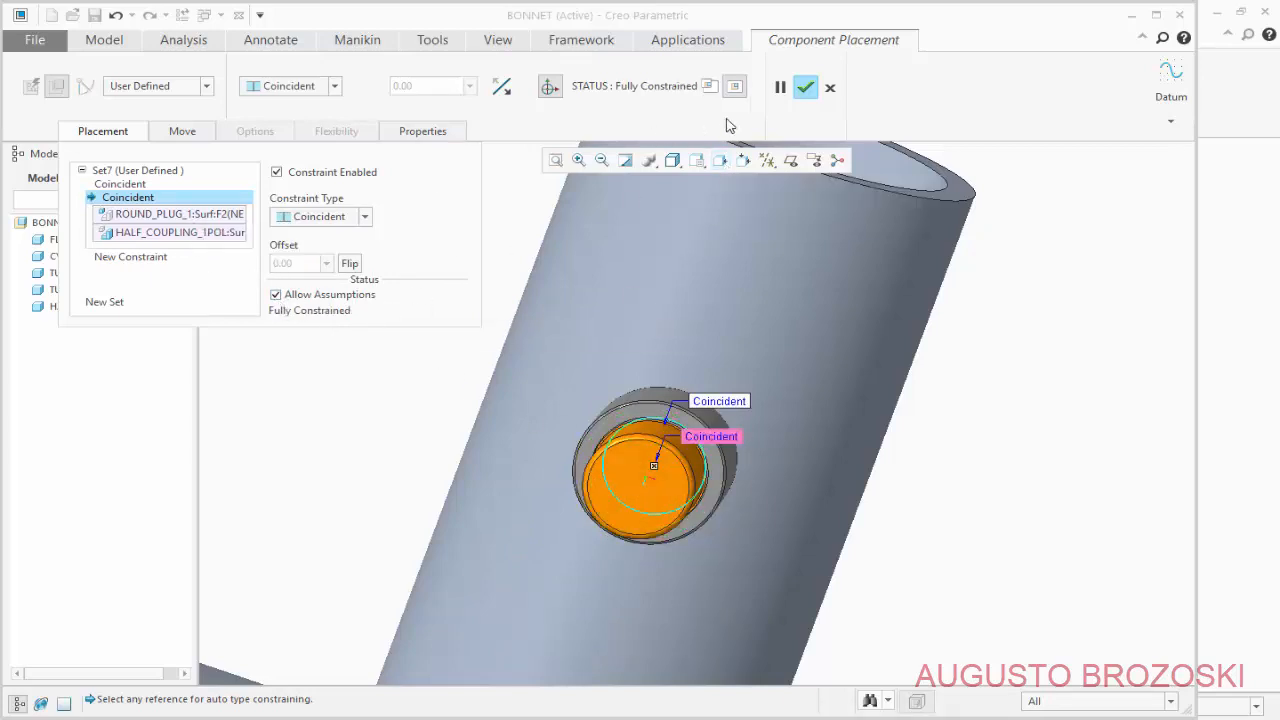
{"action": "left_click", "coordinate": [805, 87]}
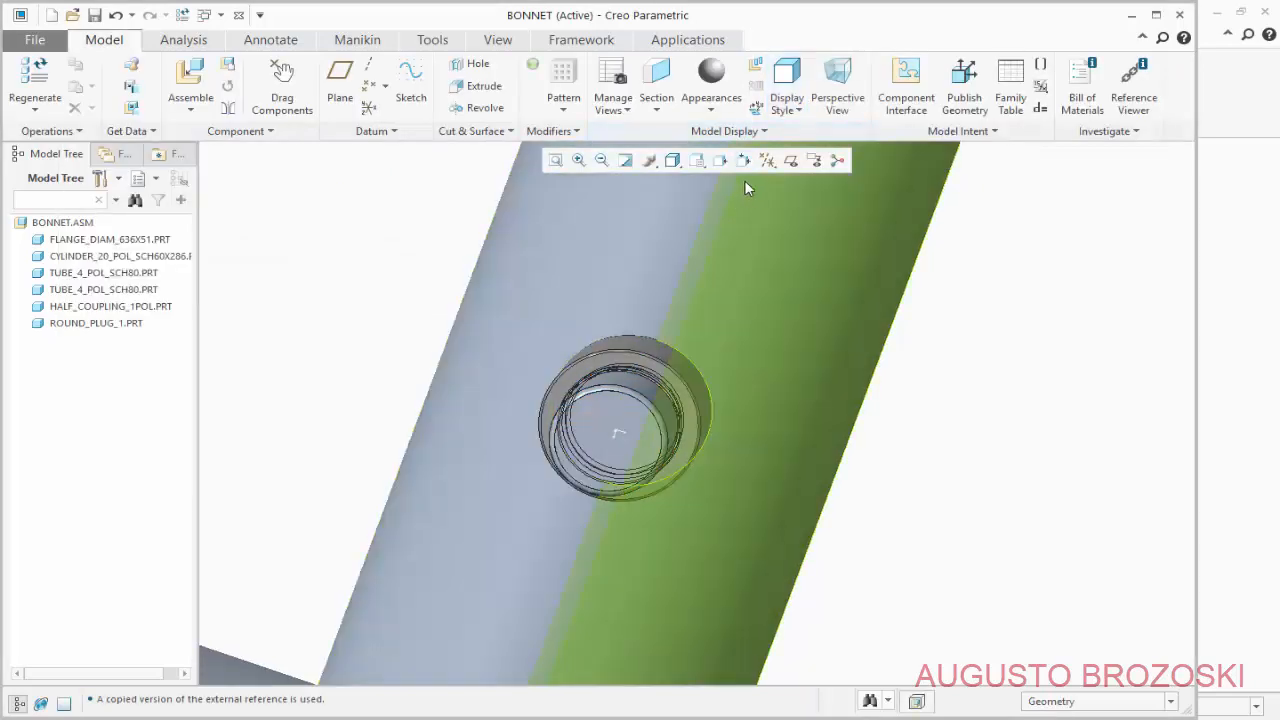
Assemble another HALF_COUPLING_1POL.prt for the side hole of the lower tube.
{"action": "left_click", "coordinate": [743, 160]}
{"action": "left_click", "coordinate": [745, 177]}
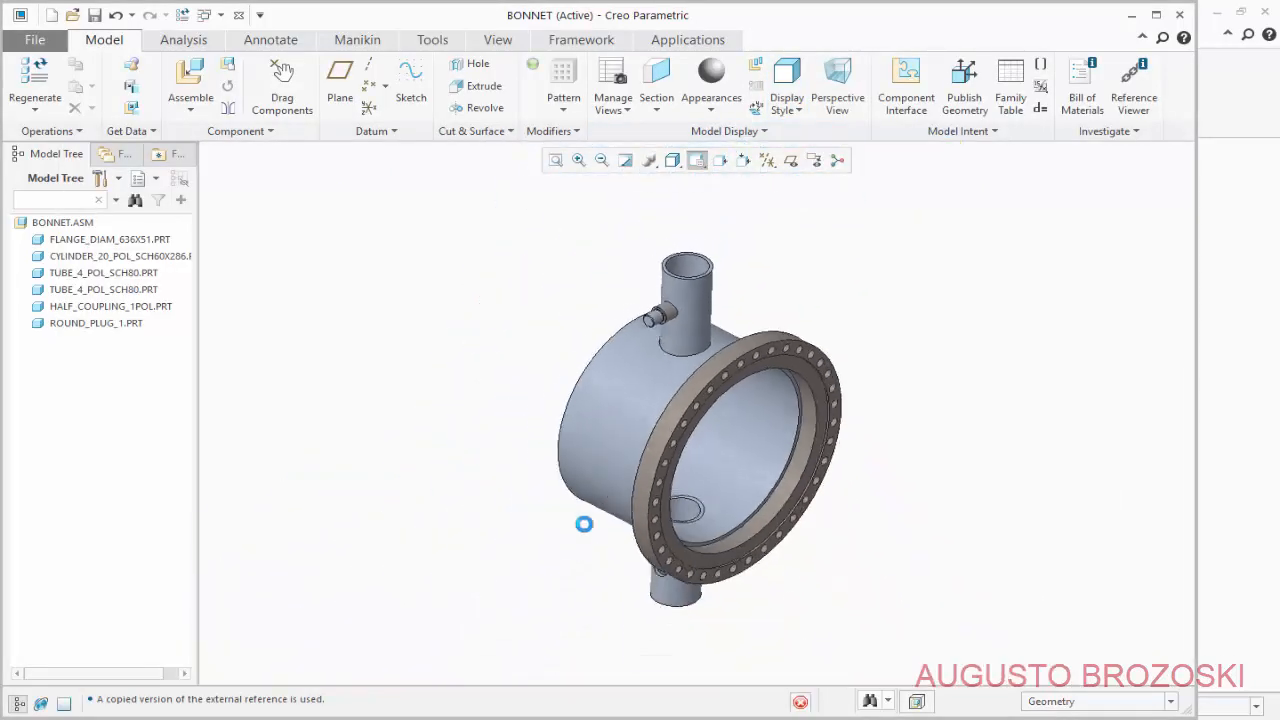
{"action": "scroll", "coordinate": [685, 570], "scroll_direction": "down", "scroll_amount": 5}
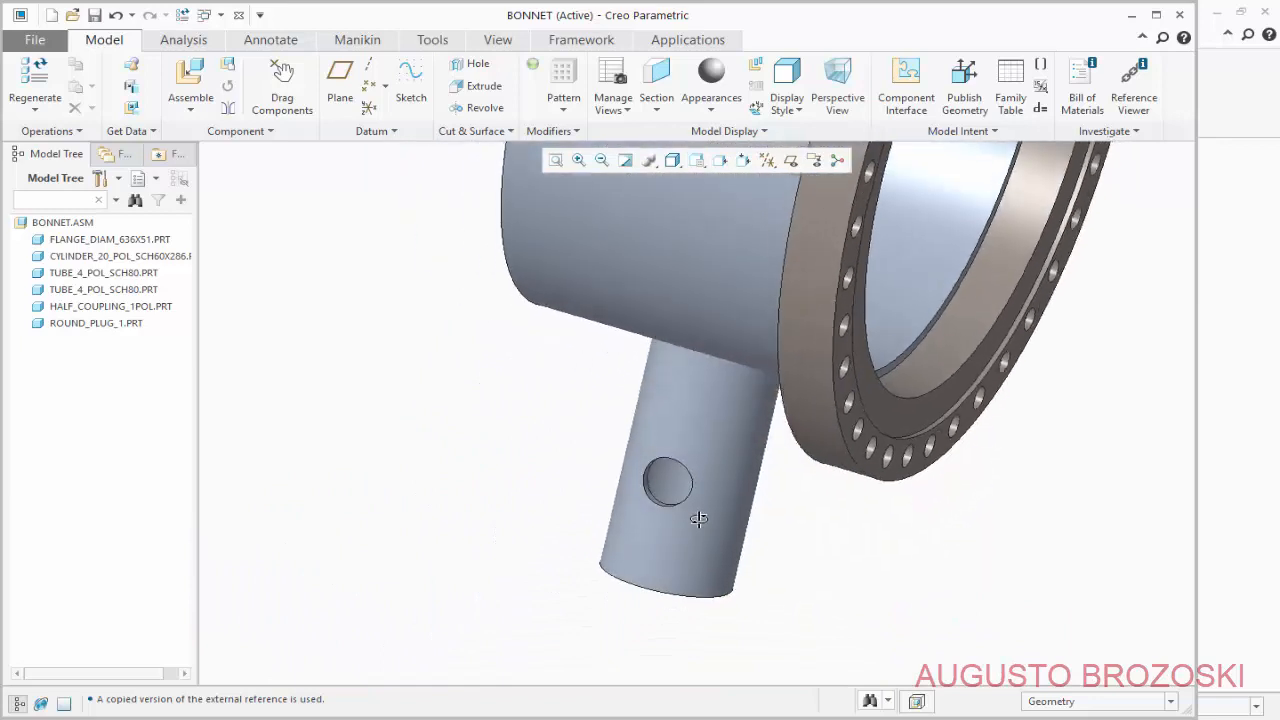
{"action": "scroll", "coordinate": [698, 518], "scroll_direction": "down", "scroll_amount": 3}
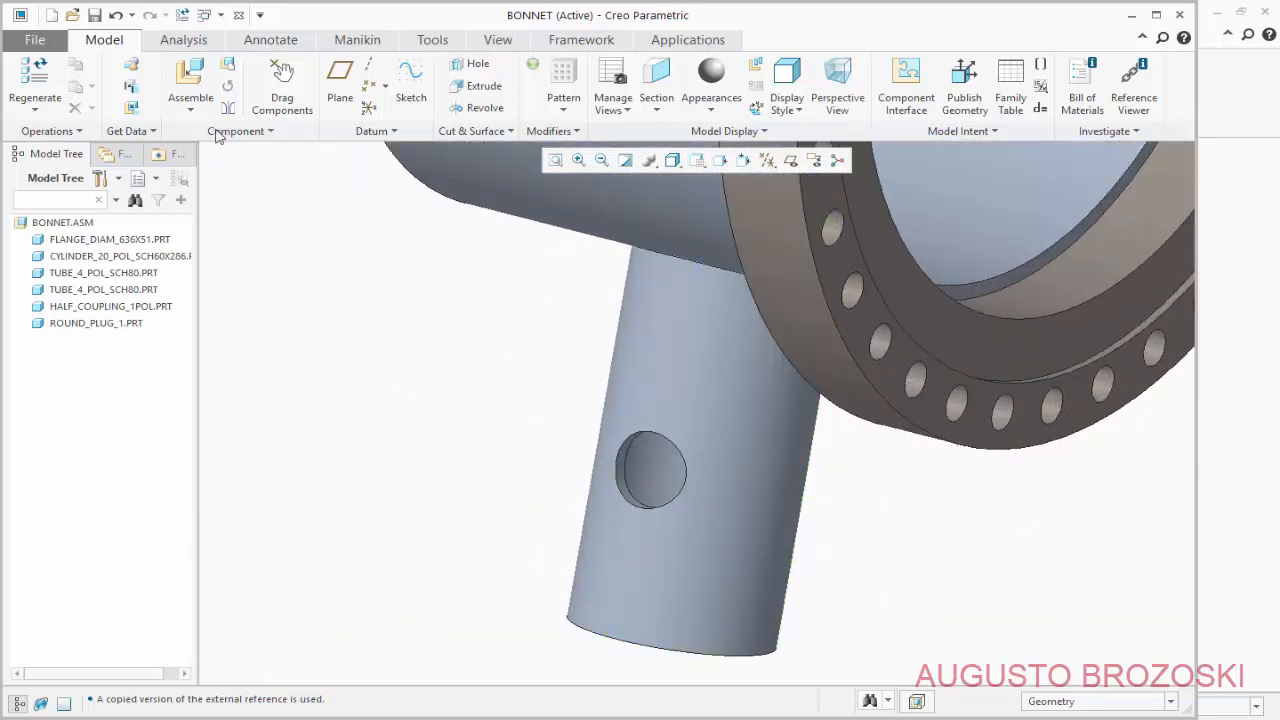
{"action": "left_click", "coordinate": [192, 76]}
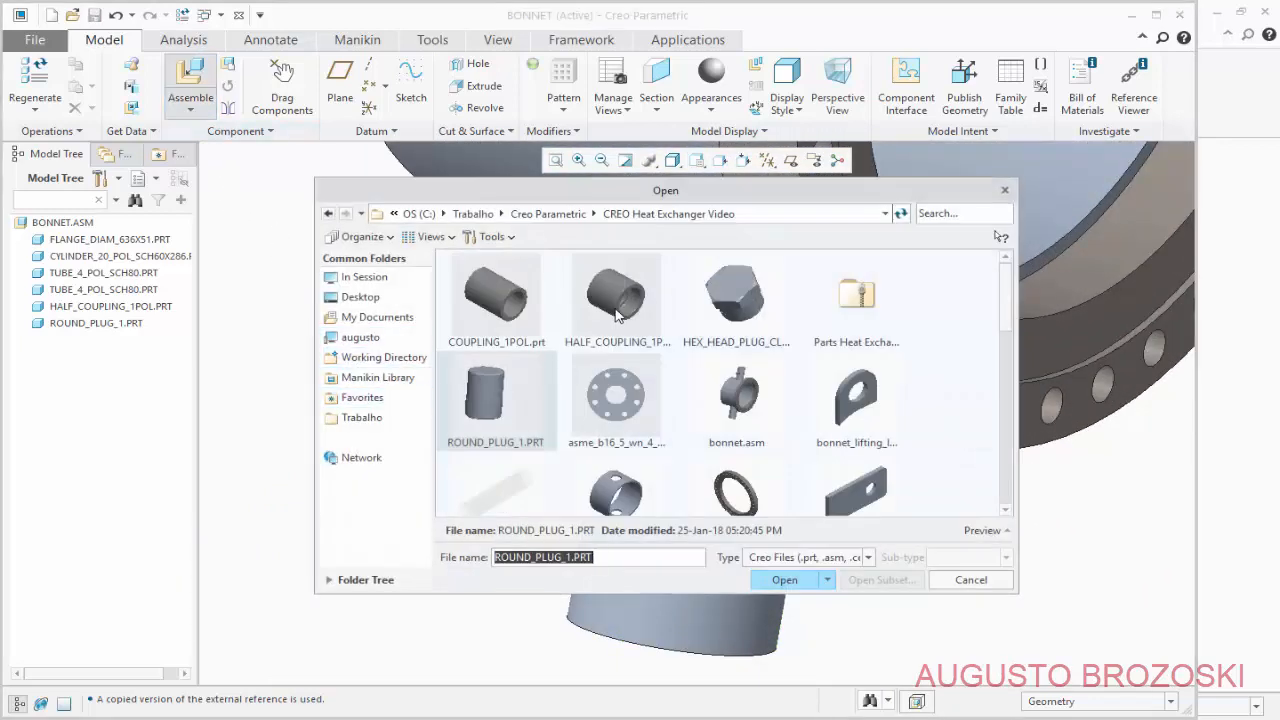
{"action": "left_click", "coordinate": [612, 316]}
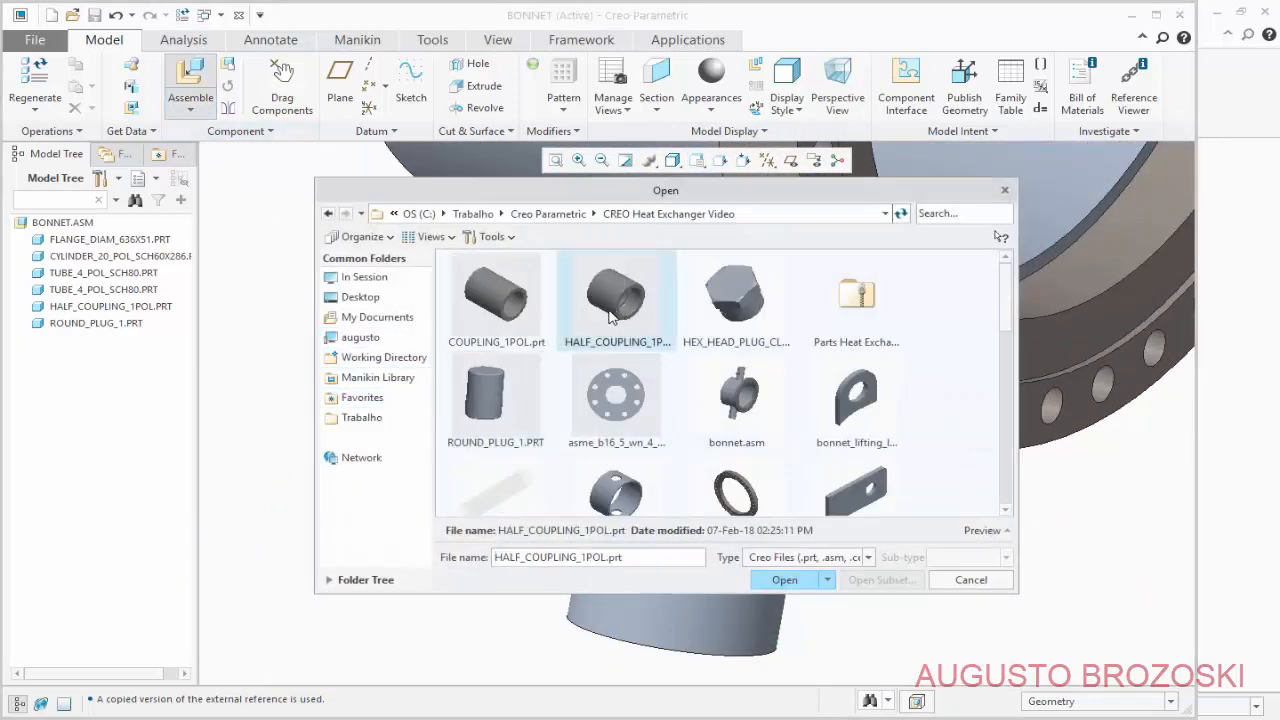
{"action": "left_click", "coordinate": [766, 585]}
Move the new half coupling up beside the lower tube and turn it about its vertical axis toward the side hole's direction.
{"action": "scroll", "coordinate": [628, 480], "scroll_direction": "down", "scroll_amount": 4}
{"action": "scroll", "coordinate": [642, 510], "scroll_direction": "up", "scroll_amount": 6}
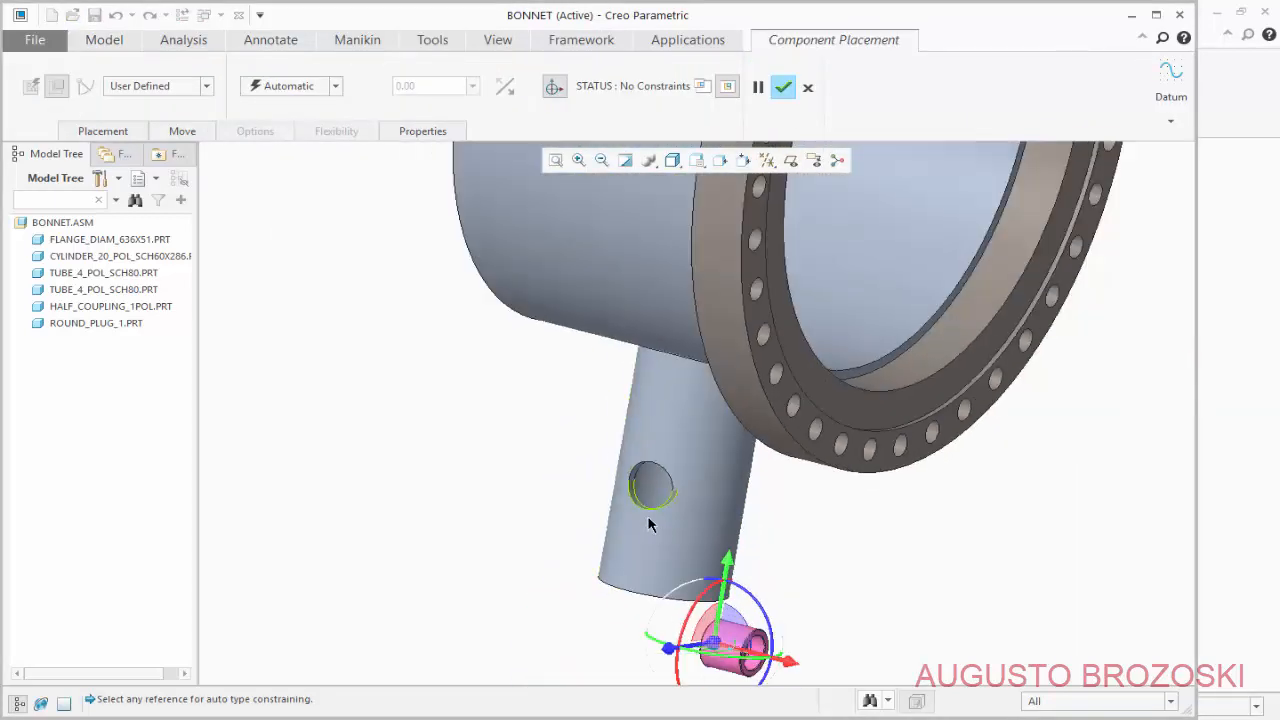
{"action": "left_click_drag", "start_coordinate": [727, 568], "coordinate": [737, 466]}
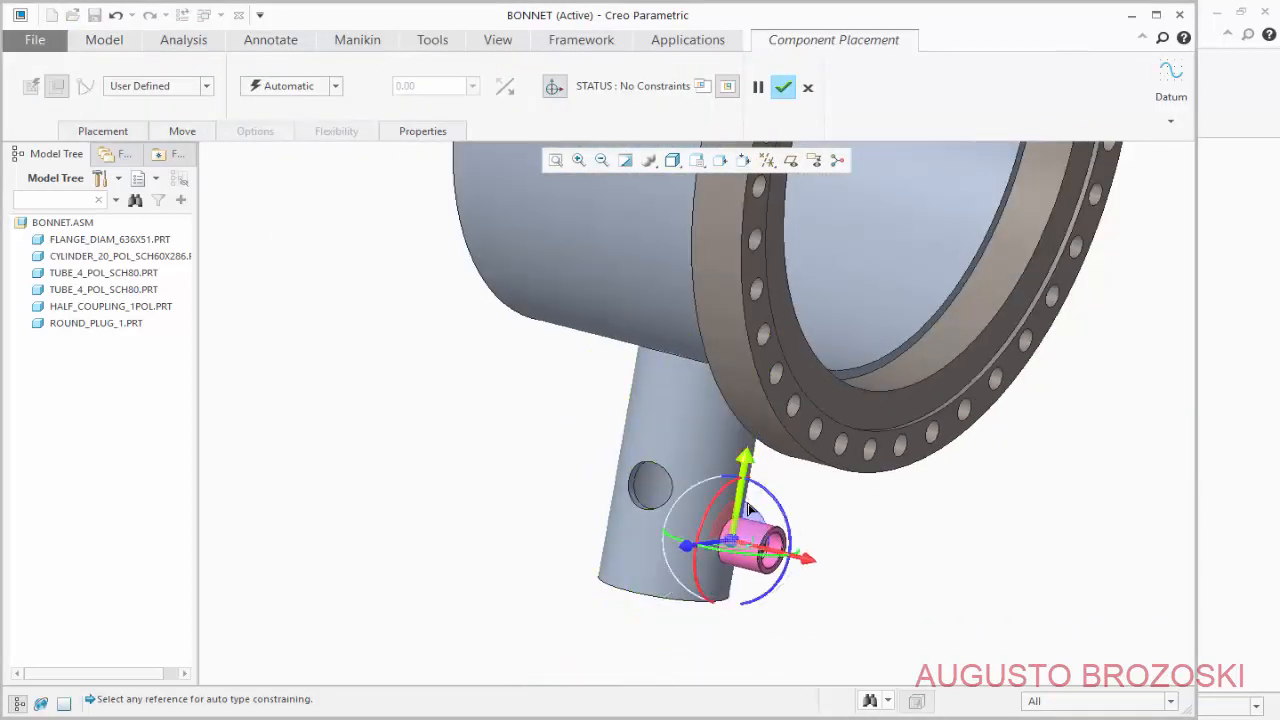
{"action": "scroll", "coordinate": [750, 545], "scroll_direction": "down", "scroll_amount": 3}
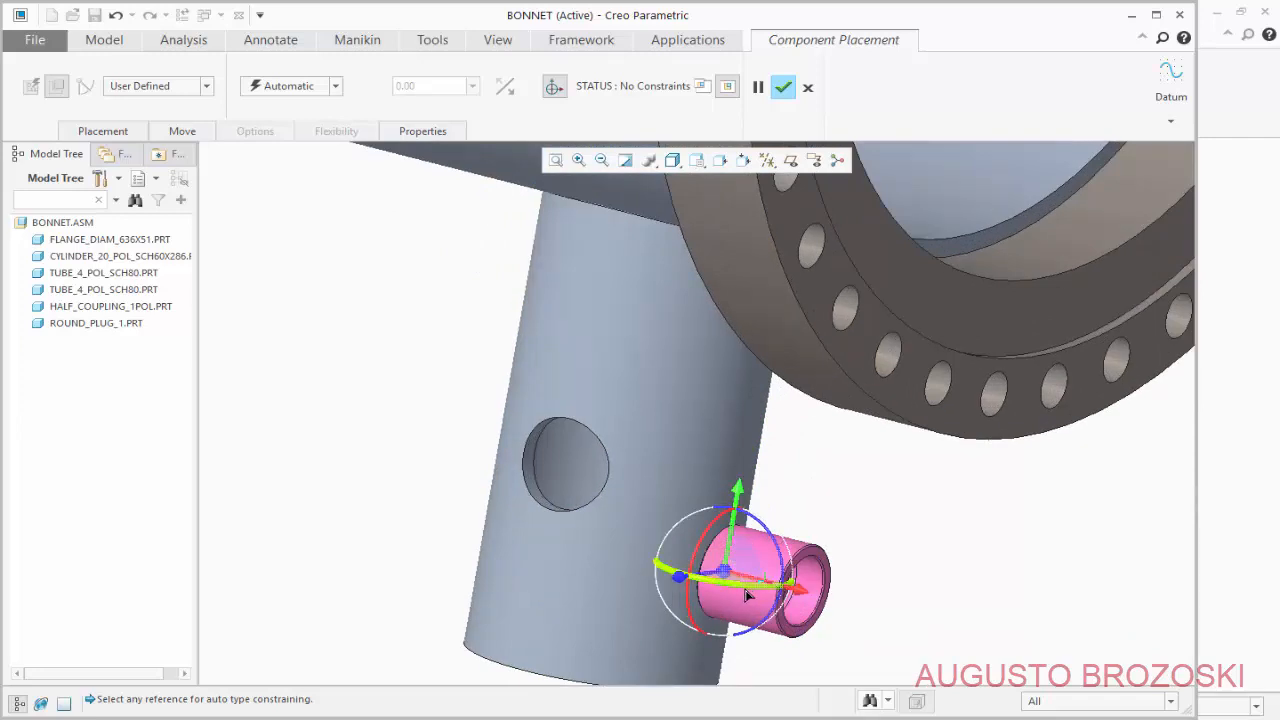
{"action": "left_click_drag", "start_coordinate": [746, 594], "coordinate": [517, 566]}
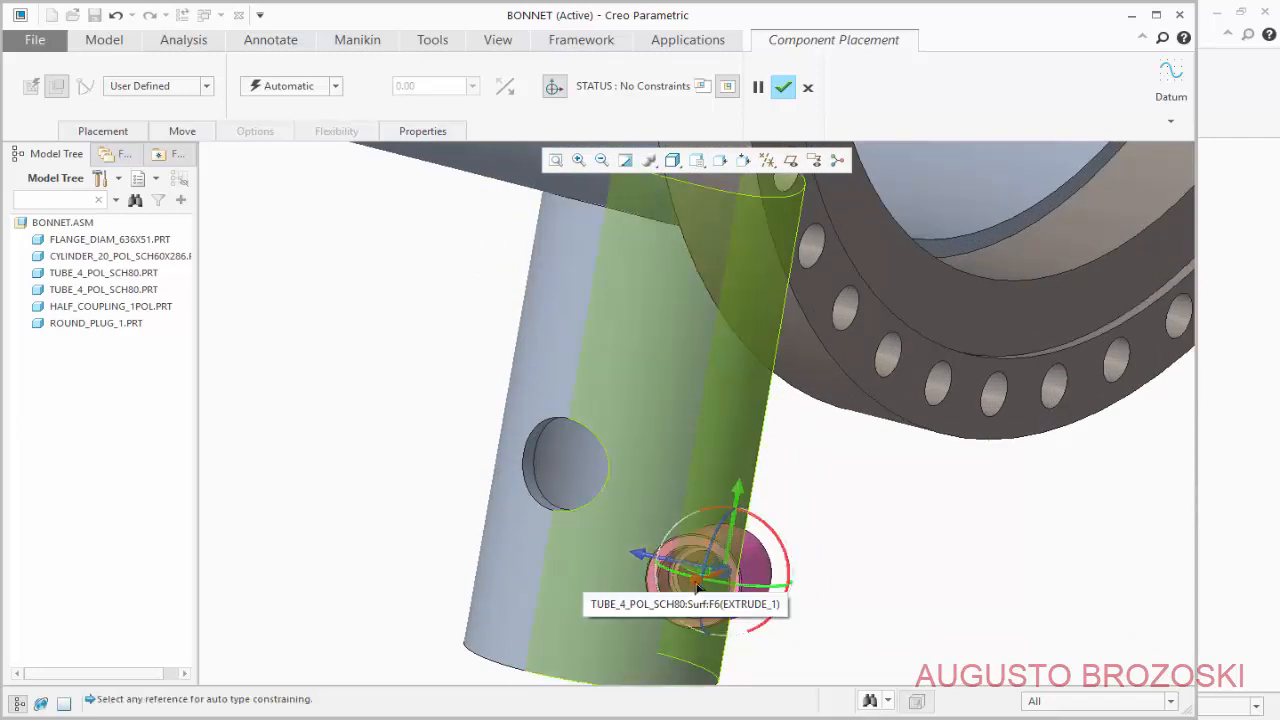
Turn on the display of datum planes to expose the new half coupling's reference plane.
{"action": "left_click", "coordinate": [790, 161]}
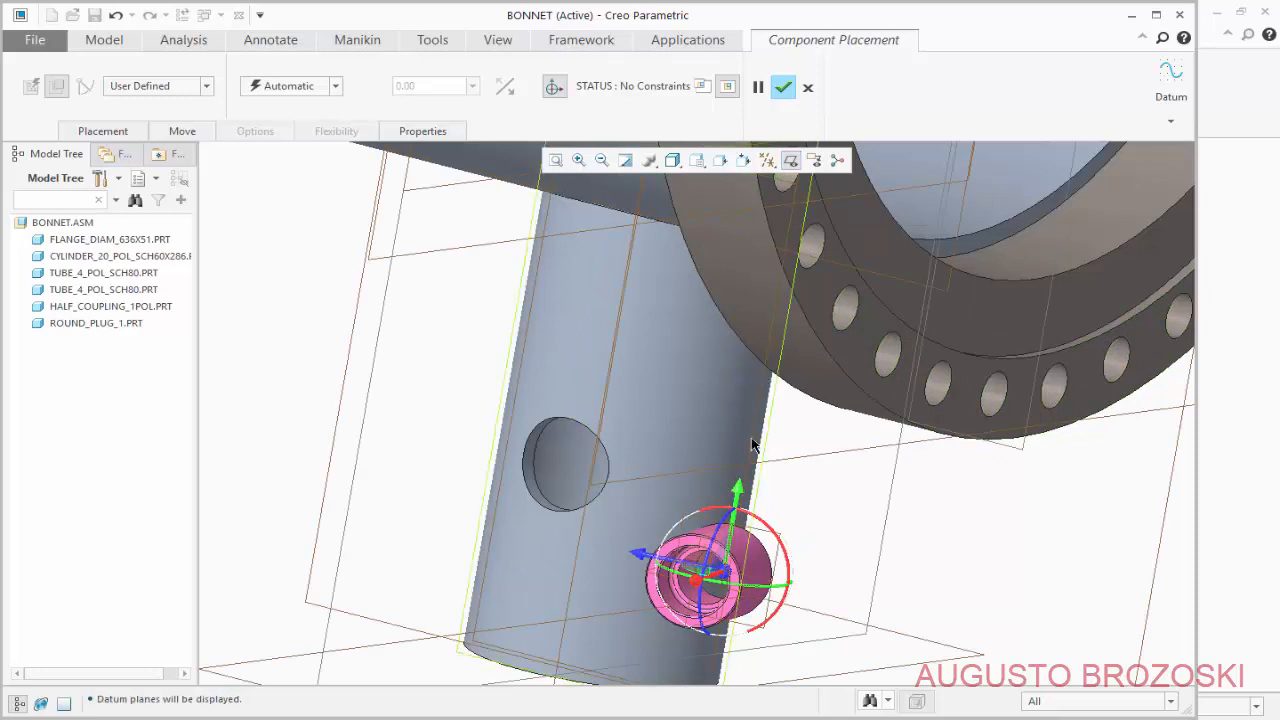
{"action": "scroll", "coordinate": [735, 488], "scroll_direction": "up", "scroll_amount": 3}
{"action": "middle_click_drag", "start_coordinate": [700, 515], "coordinate": [674, 523]}
{"action": "scroll", "coordinate": [771, 511], "scroll_direction": "down", "scroll_amount": 5}
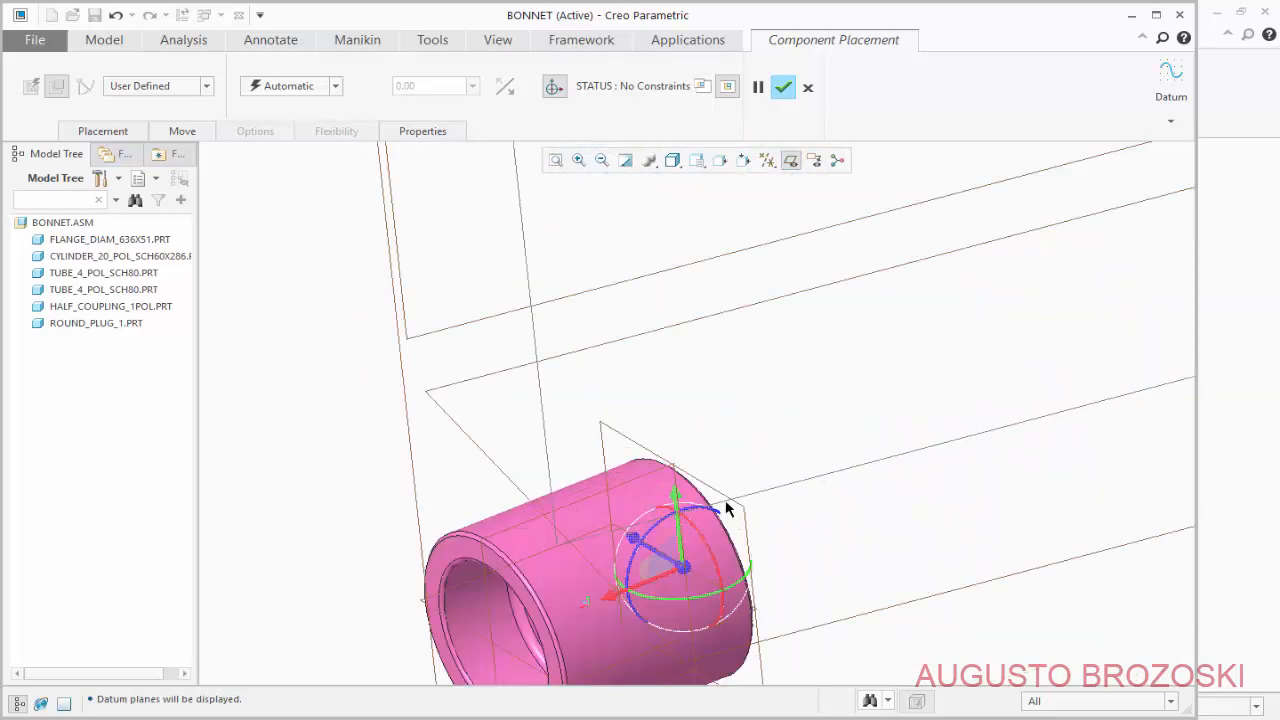
{"action": "scroll", "coordinate": [727, 510], "scroll_direction": "down", "scroll_amount": 1}
{"action": "scroll", "coordinate": [657, 487], "scroll_direction": "up", "scroll_amount": 5}
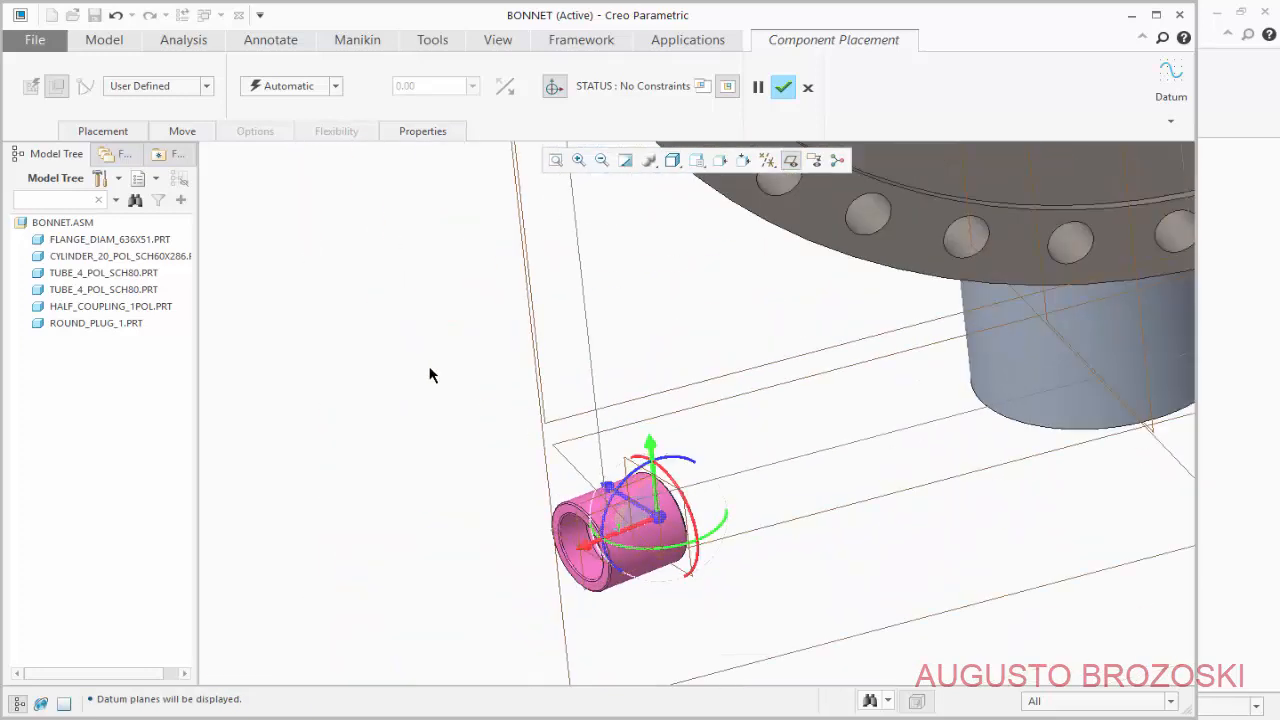
Make the half coupling's outer cylindrical surface coincident with the surface of the lower tube's side hole.
{"action": "left_click", "coordinate": [103, 131]}
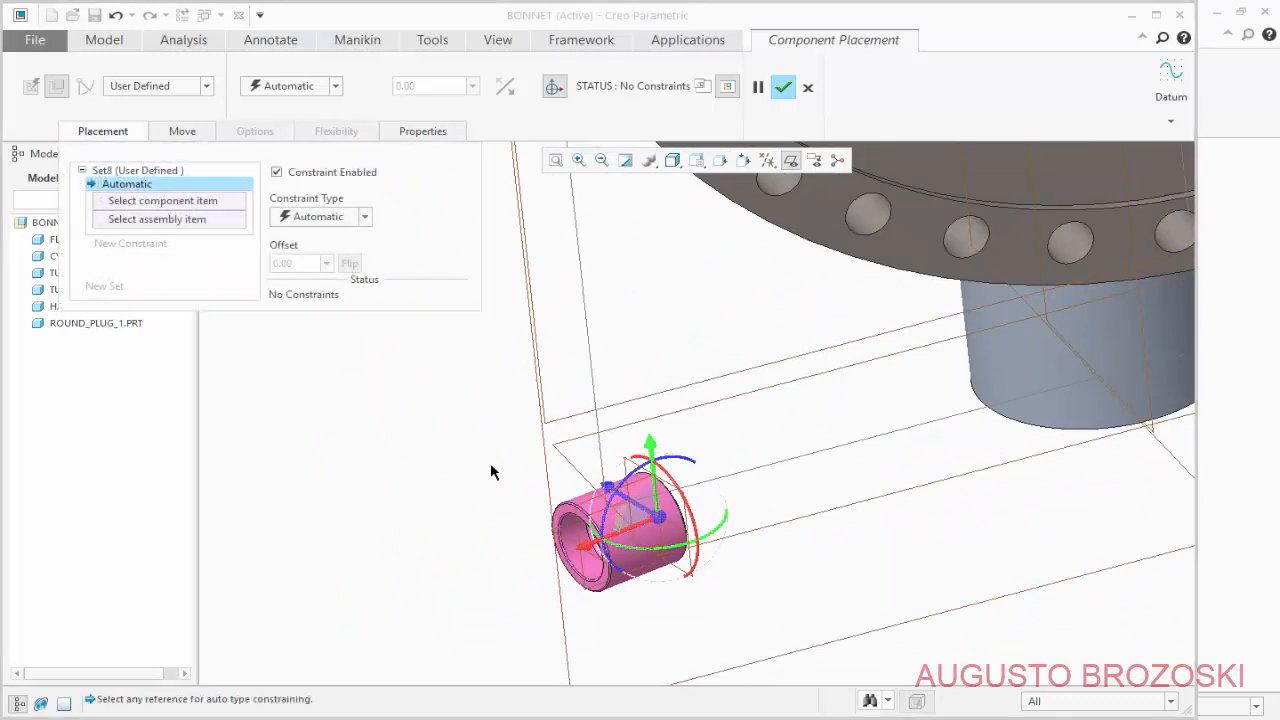
{"action": "scroll", "coordinate": [628, 520], "scroll_direction": "down", "scroll_amount": 4}
{"action": "left_click", "coordinate": [593, 547]}
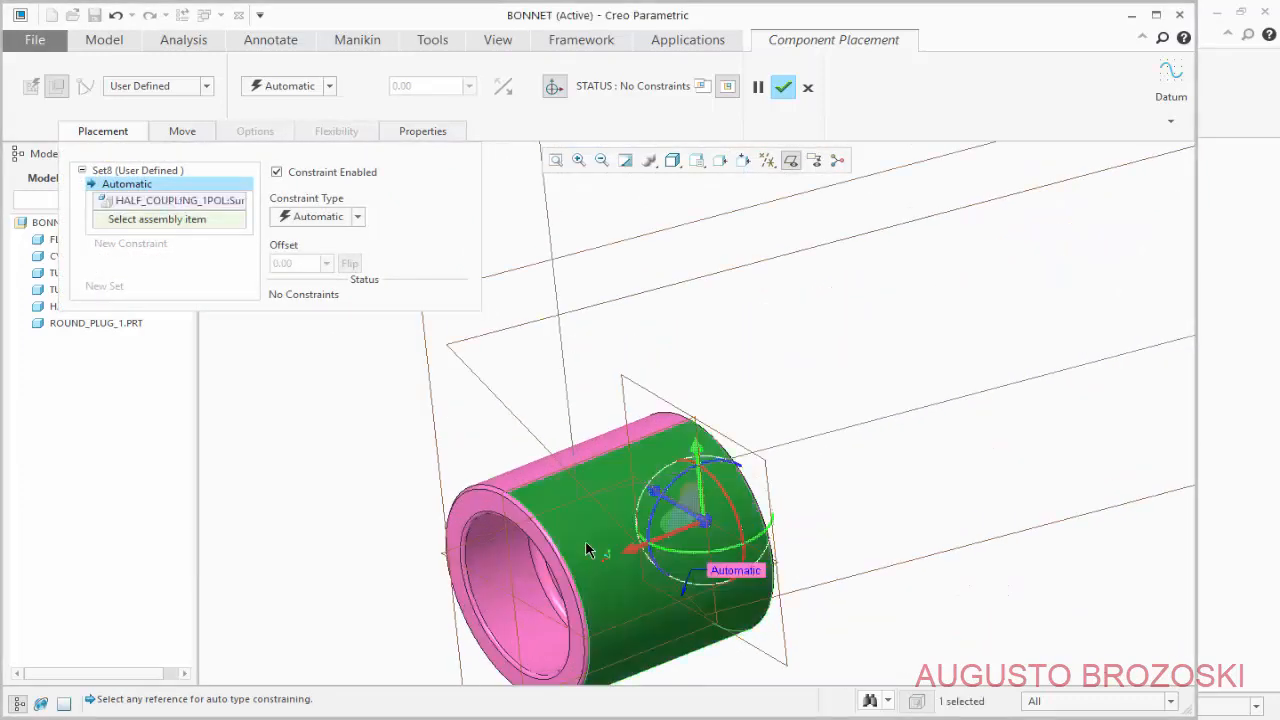
{"action": "scroll", "coordinate": [587, 547], "scroll_direction": "up", "scroll_amount": 4}
{"action": "middle_click_drag", "start_coordinate": [714, 478], "coordinate": [703, 406]}
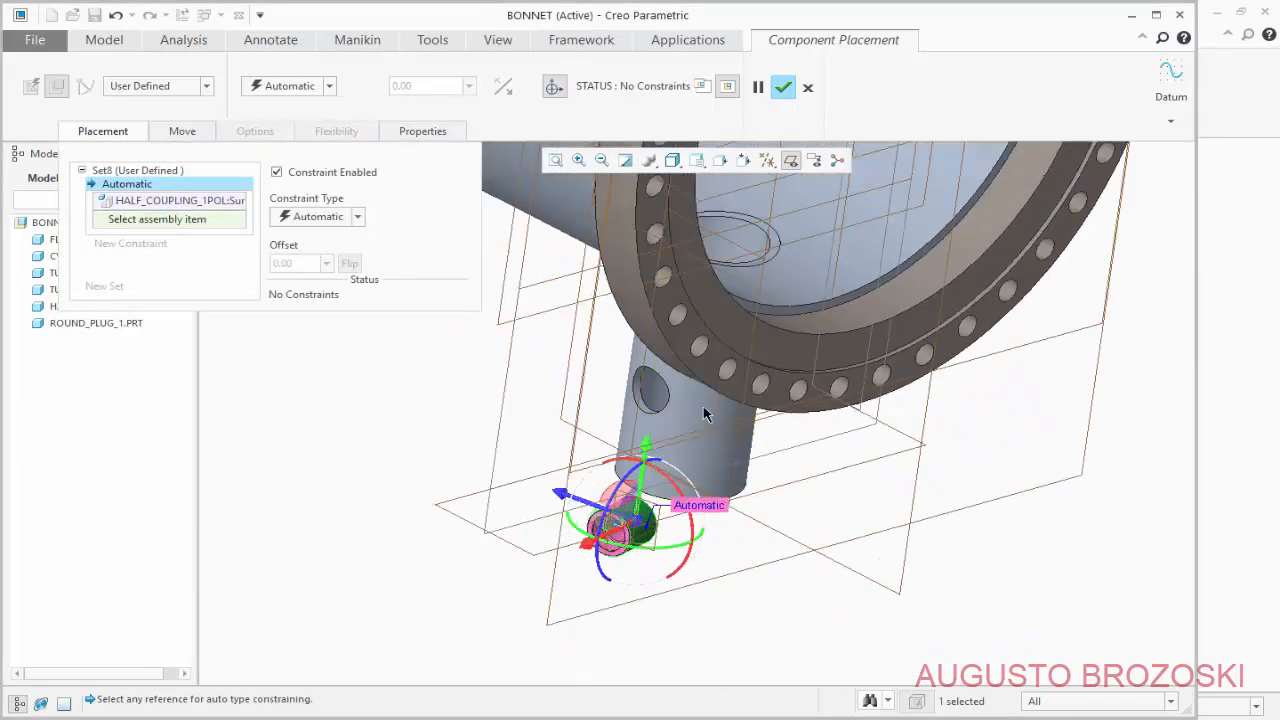
{"action": "scroll", "coordinate": [624, 428], "scroll_direction": "down", "scroll_amount": 5}
{"action": "left_click", "coordinate": [633, 410]}
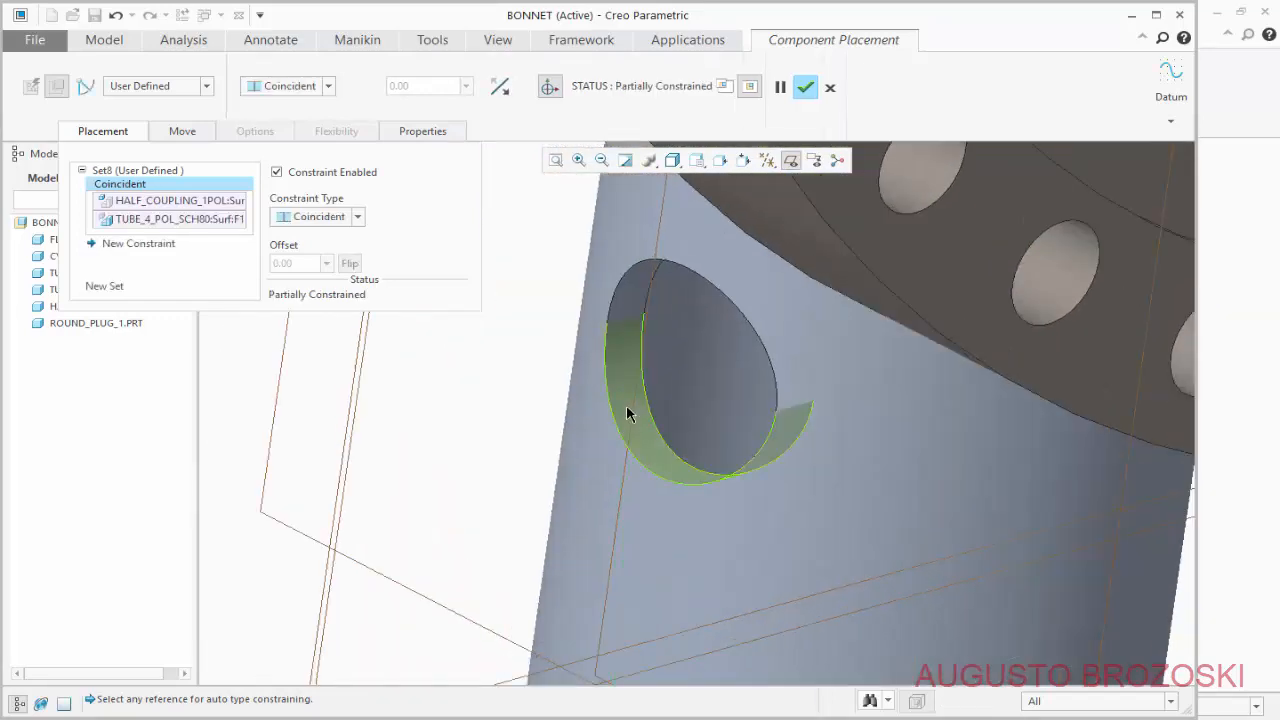
Constrain the half coupling's datum plane tangent to the lower tube's inner surface and accept the placement.
{"action": "scroll", "coordinate": [625, 433], "scroll_direction": "up", "scroll_amount": 4}
{"action": "middle_click_drag", "start_coordinate": [362, 482], "coordinate": [337, 452]}
{"action": "scroll", "coordinate": [350, 452], "scroll_direction": "down", "scroll_amount": 5}
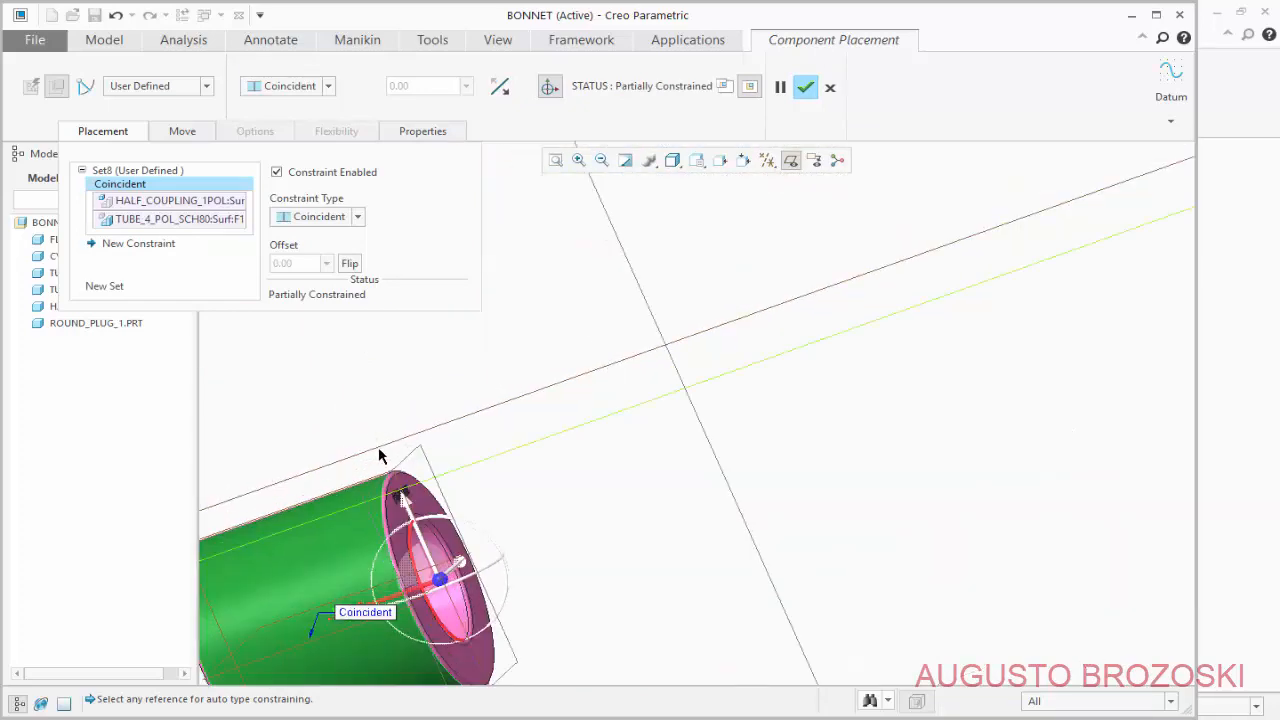
{"action": "left_click", "coordinate": [414, 451]}
{"action": "scroll", "coordinate": [418, 458], "scroll_direction": "up", "scroll_amount": 6}
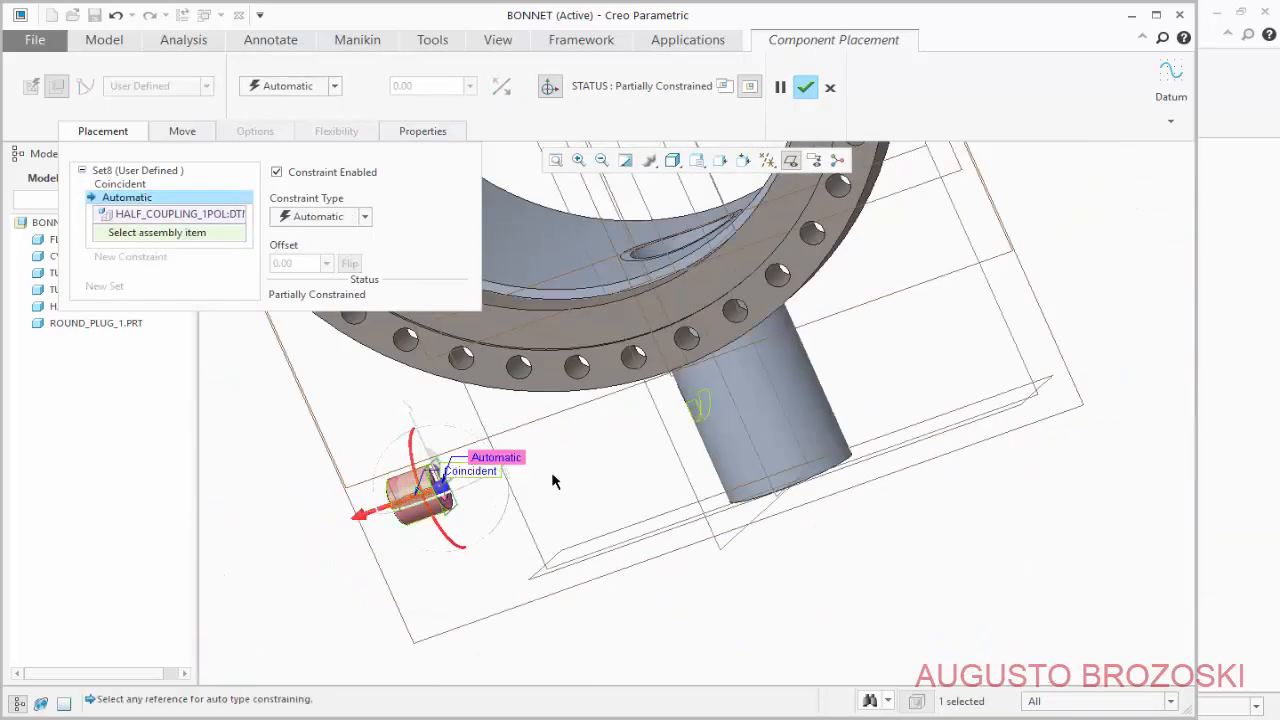
{"action": "middle_click_drag", "start_coordinate": [734, 480], "coordinate": [664, 425]}
{"action": "scroll", "coordinate": [708, 493], "scroll_direction": "down", "scroll_amount": 6}
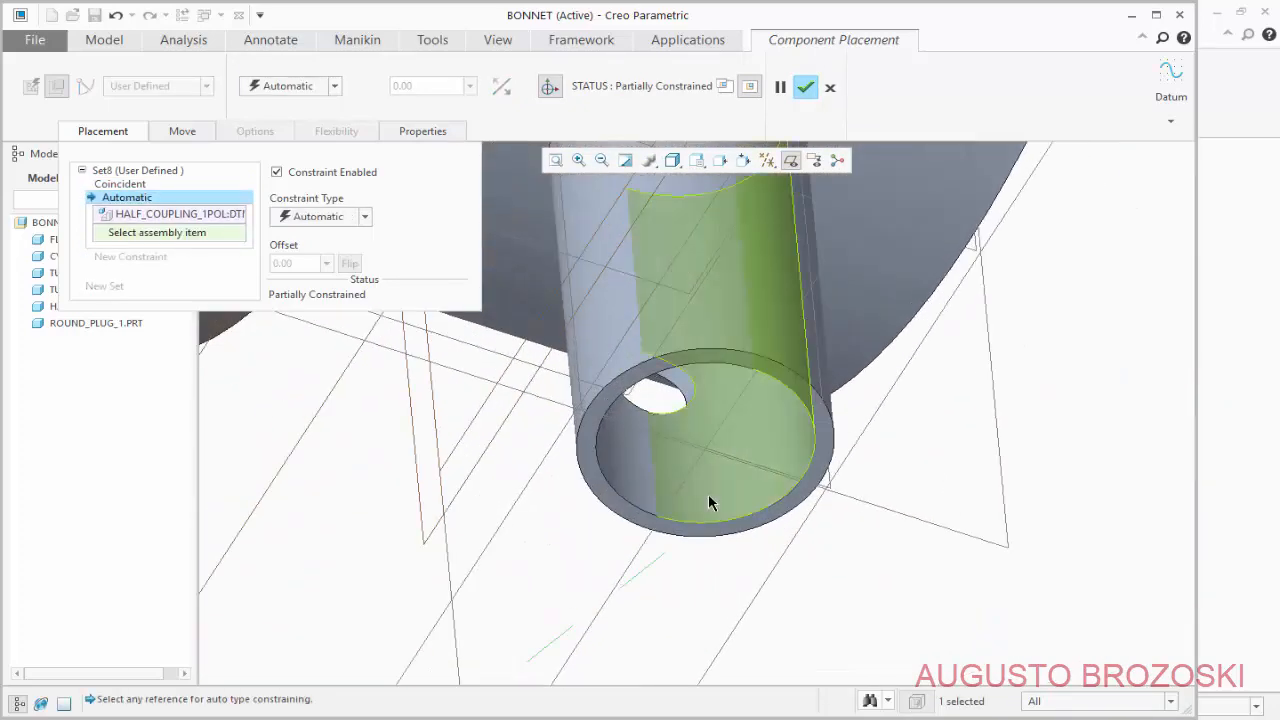
{"action": "left_click", "coordinate": [696, 483]}
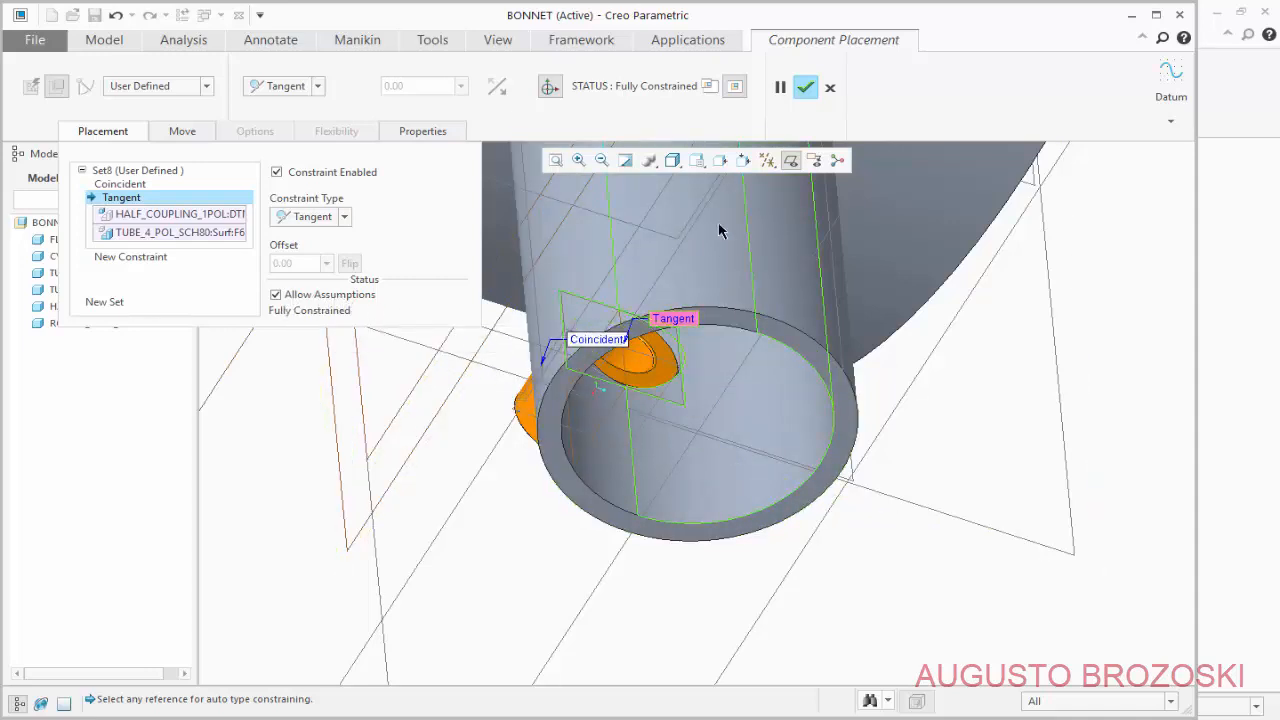
{"action": "left_click", "coordinate": [805, 88]}
Assemble another ROUND_PLUG_1.PRT and position it below the lower half coupling, turned parallel to the coupling's axis.
{"action": "middle_click_drag", "start_coordinate": [586, 410], "coordinate": [474, 375]}
{"action": "scroll", "coordinate": [474, 375], "scroll_direction": "up", "scroll_amount": 3}
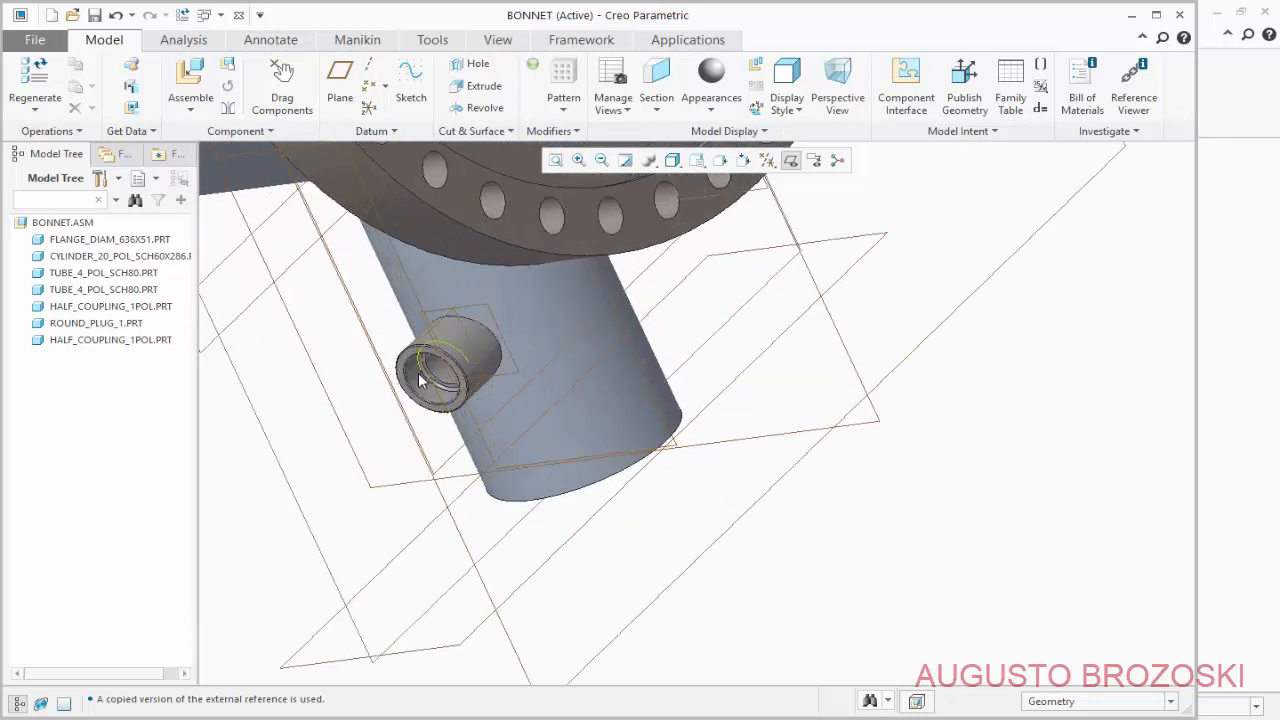
{"action": "left_click", "coordinate": [186, 80]}
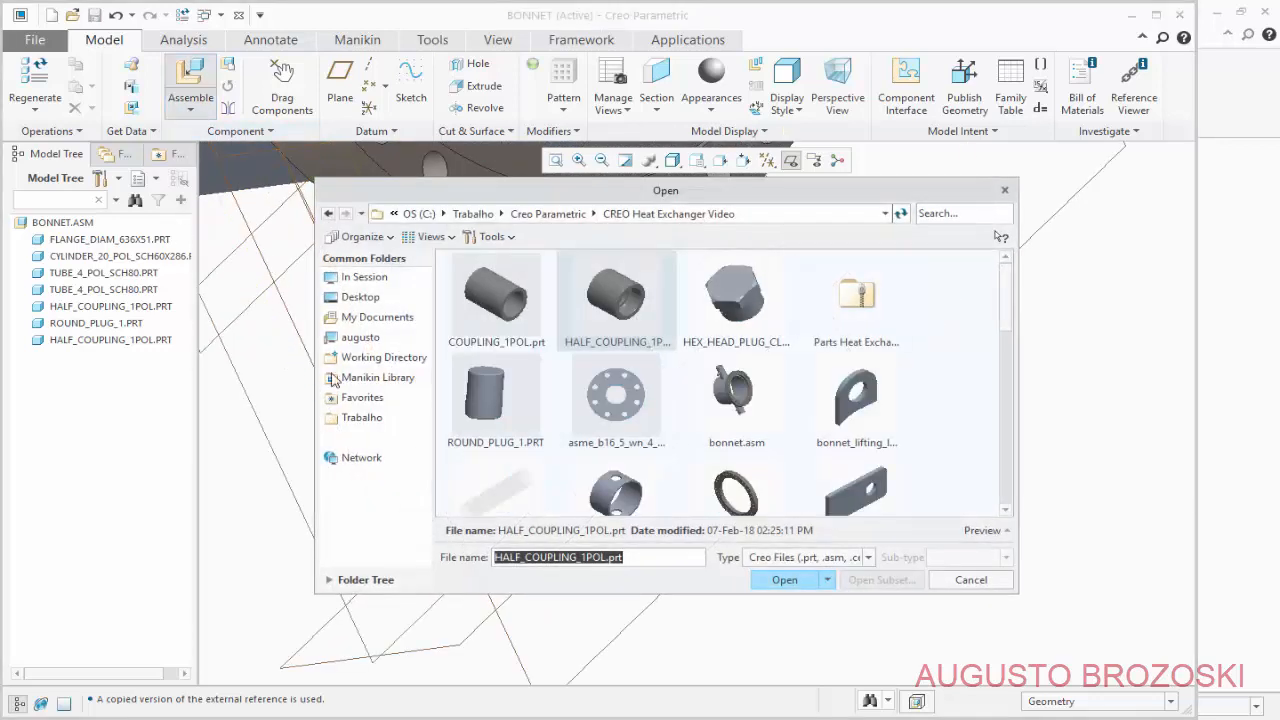
{"action": "left_click", "coordinate": [508, 410]}
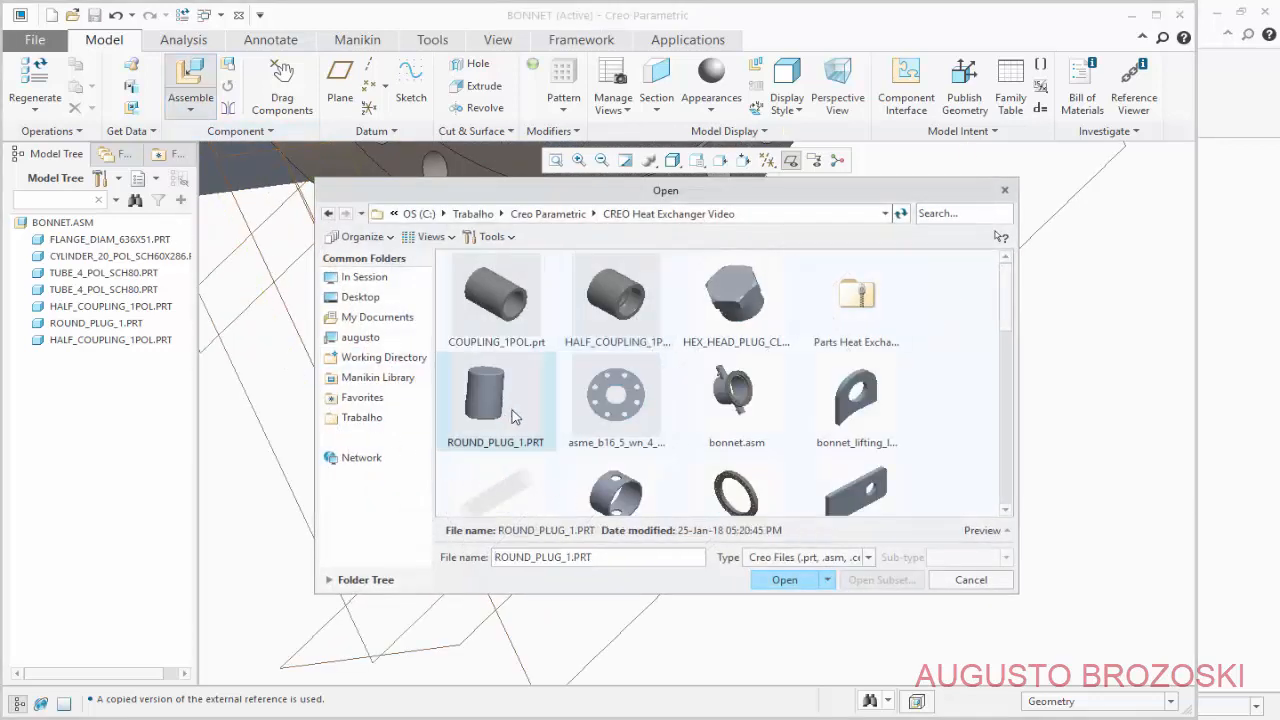
{"action": "left_click", "coordinate": [773, 582]}
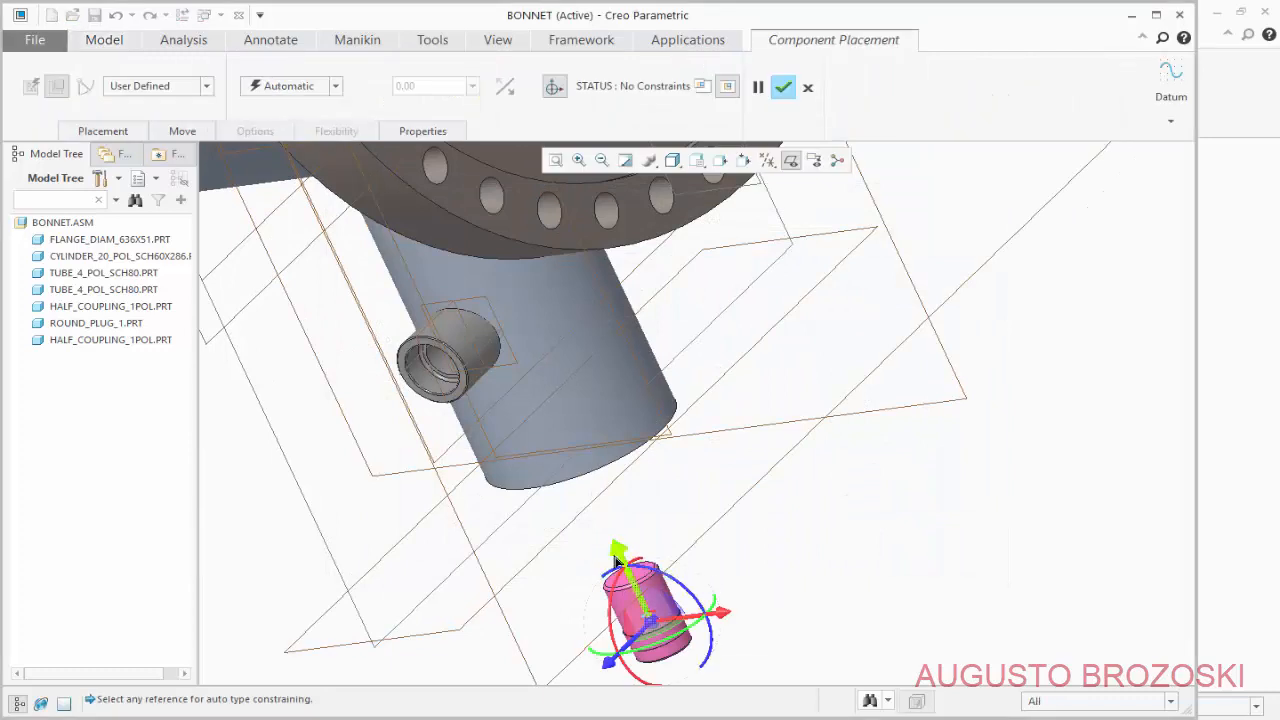
{"action": "left_click_drag", "start_coordinate": [617, 556], "coordinate": [455, 505]}
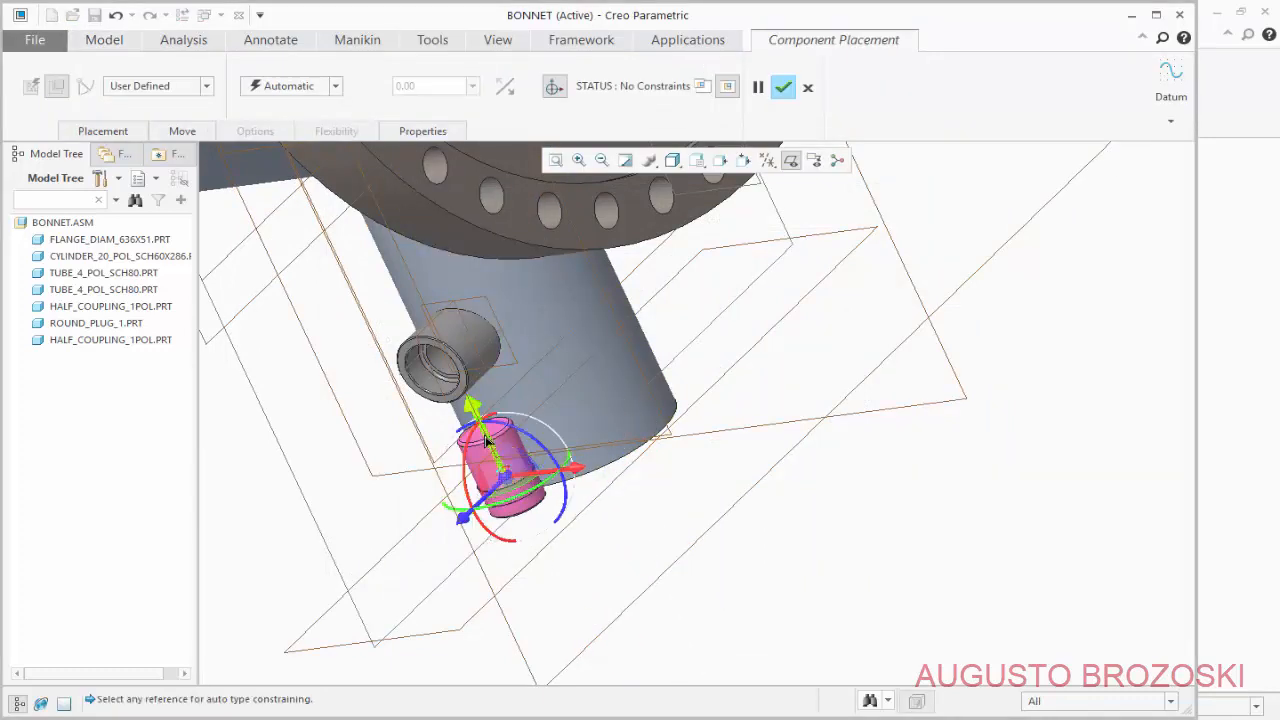
{"action": "left_click_drag", "start_coordinate": [480, 440], "coordinate": [468, 540]}
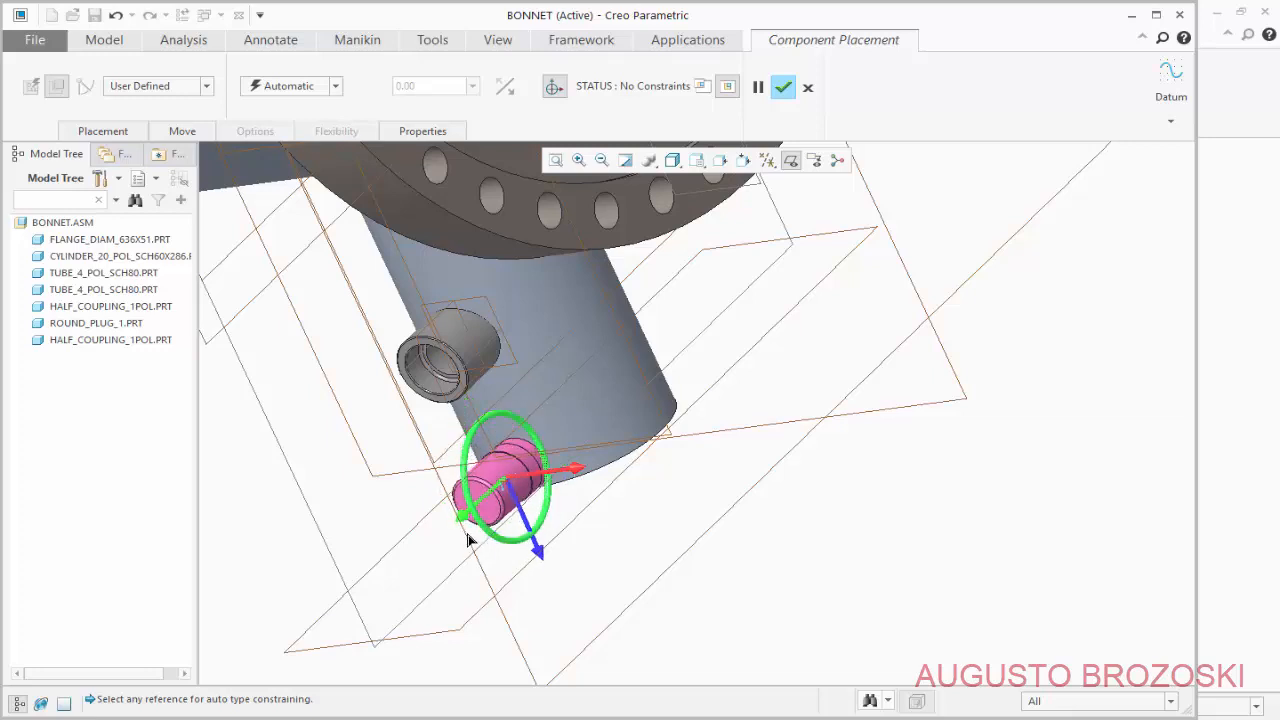
Make the round plug's cylindrical surface coincident with the cylindrical surface of the lower half coupling.
{"action": "scroll", "coordinate": [468, 532], "scroll_direction": "down", "scroll_amount": 5}
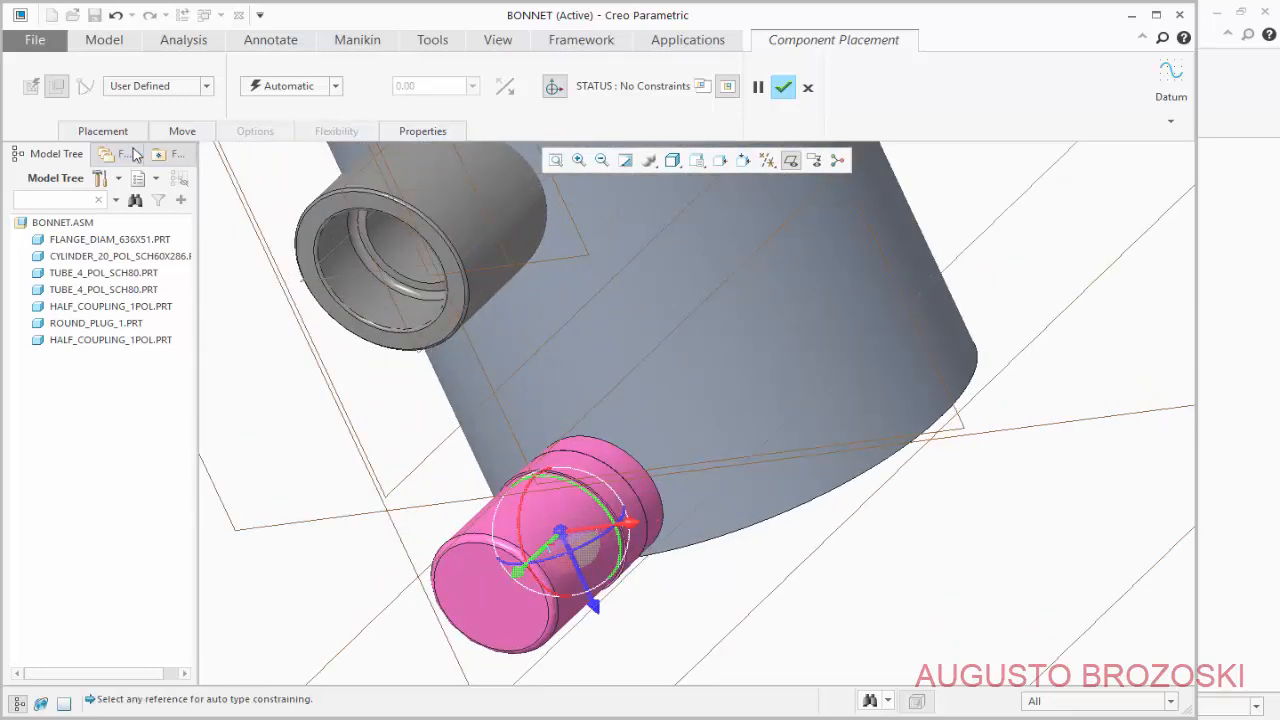
{"action": "left_click", "coordinate": [106, 133]}
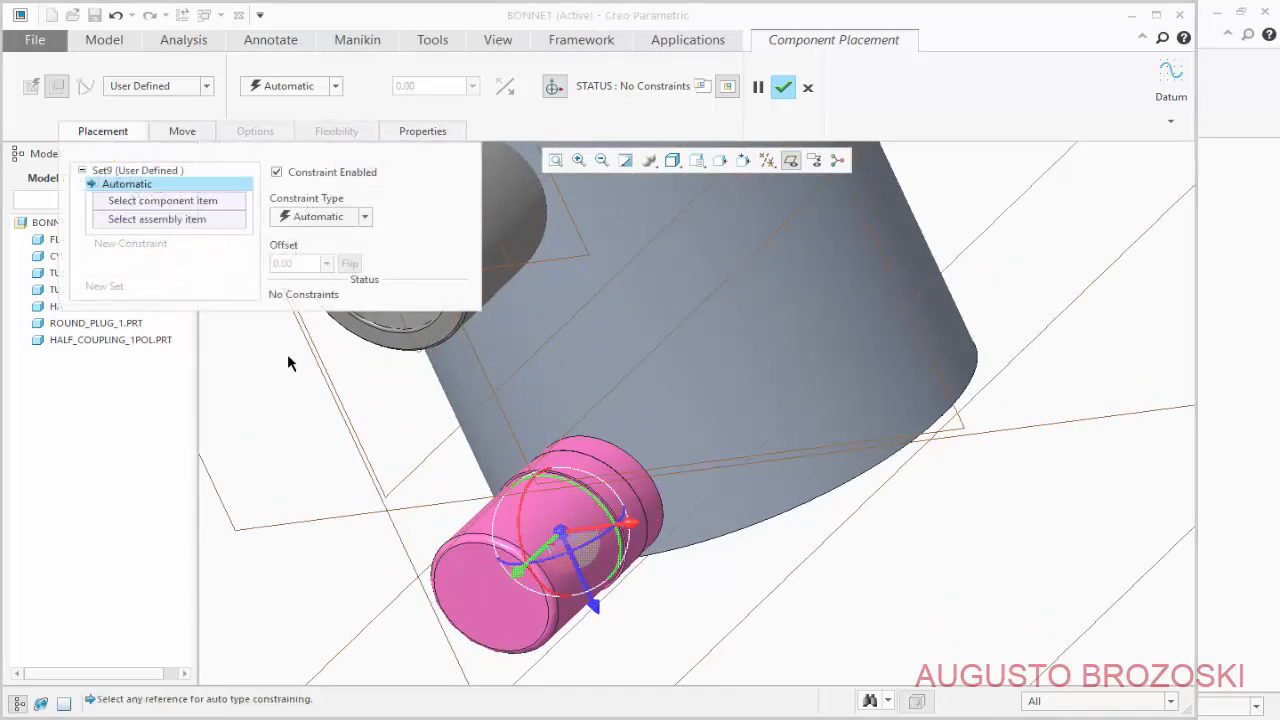
{"action": "left_click", "coordinate": [537, 517]}
{"action": "scroll", "coordinate": [537, 517], "scroll_direction": "up", "scroll_amount": 3}
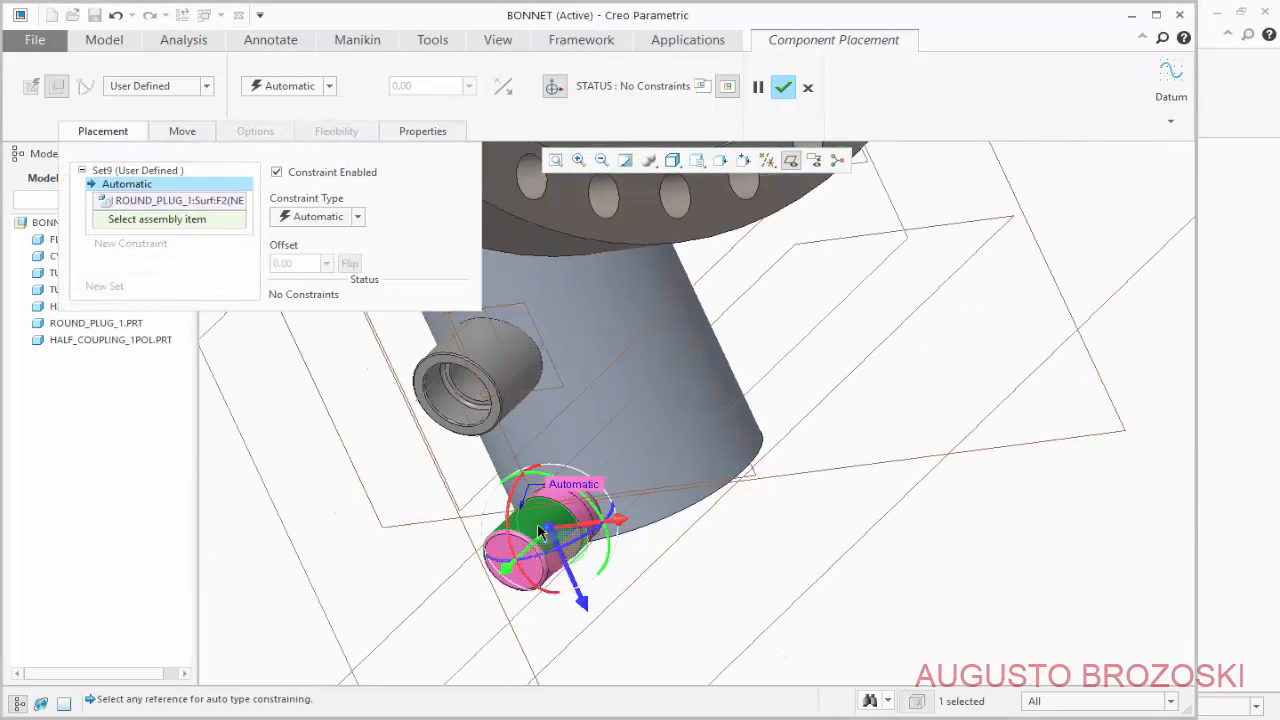
{"action": "left_click", "coordinate": [443, 408]}
Add a second constraint between the new plug's flat inner end face and the lower half coupling's internal ring-shaped shoulder.
{"action": "scroll", "coordinate": [476, 449], "scroll_direction": "up", "scroll_amount": 2}
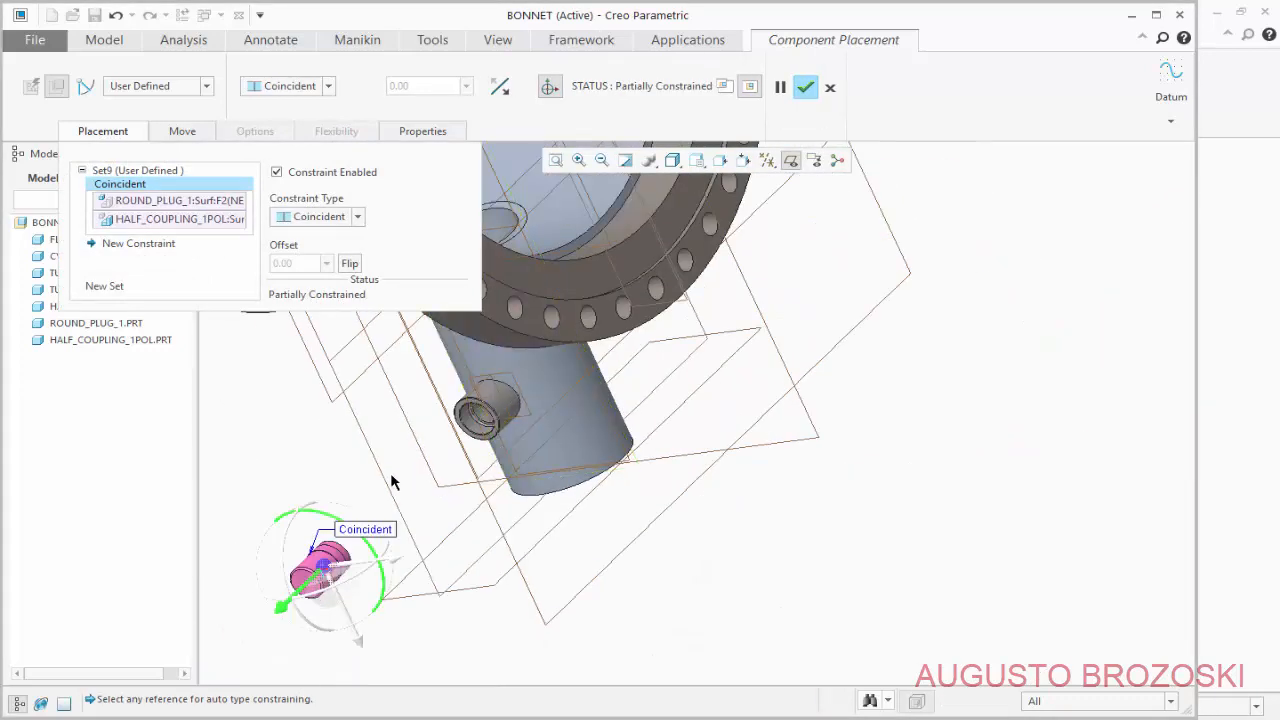
{"action": "middle_click_drag", "start_coordinate": [391, 475], "coordinate": [770, 365]}
{"action": "scroll", "coordinate": [553, 486], "scroll_direction": "down", "scroll_amount": 4}
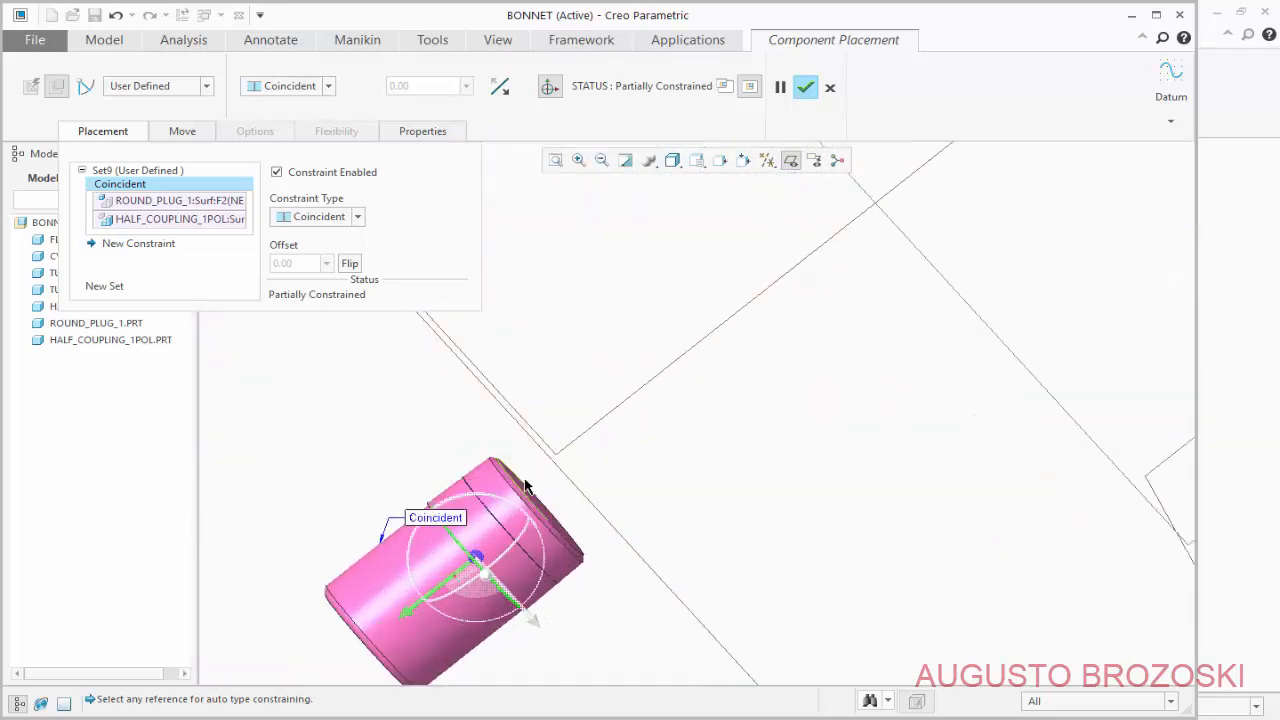
{"action": "middle_click_drag", "start_coordinate": [535, 485], "coordinate": [488, 490]}
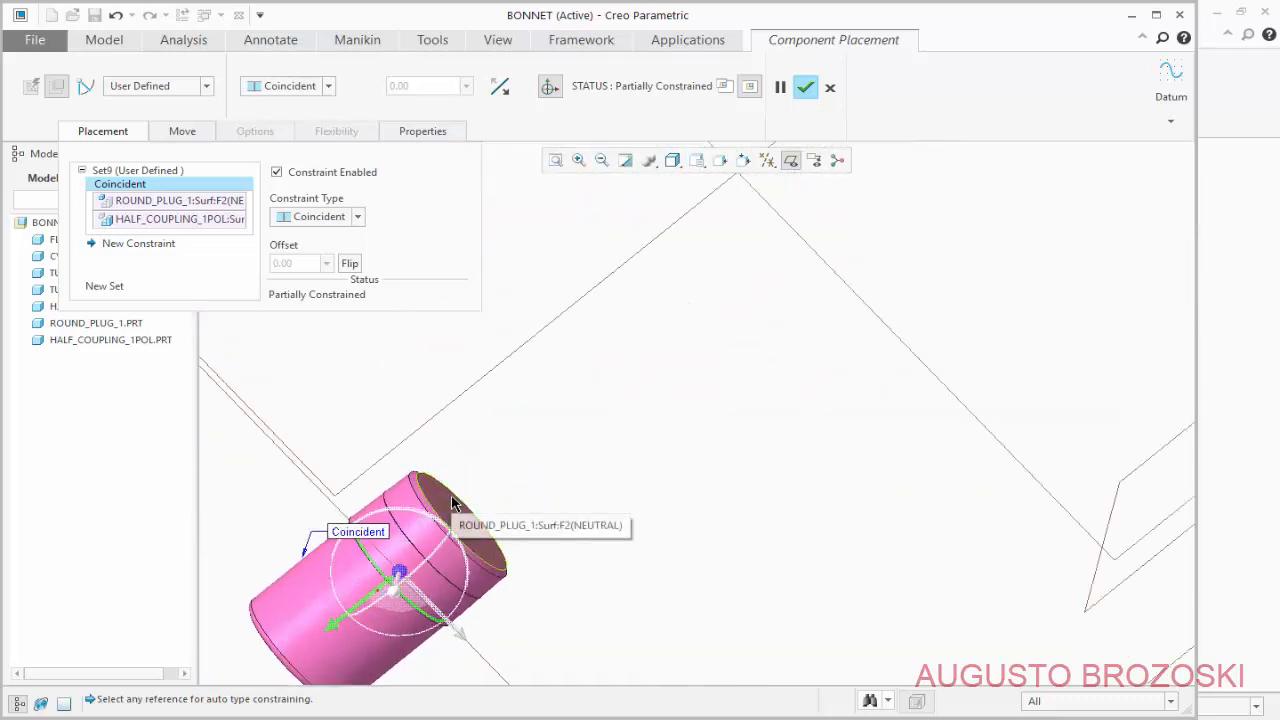
{"action": "left_click", "coordinate": [452, 503]}
{"action": "scroll", "coordinate": [447, 505], "scroll_direction": "up", "scroll_amount": 4}
{"action": "middle_click_drag", "start_coordinate": [554, 447], "coordinate": [652, 450]}
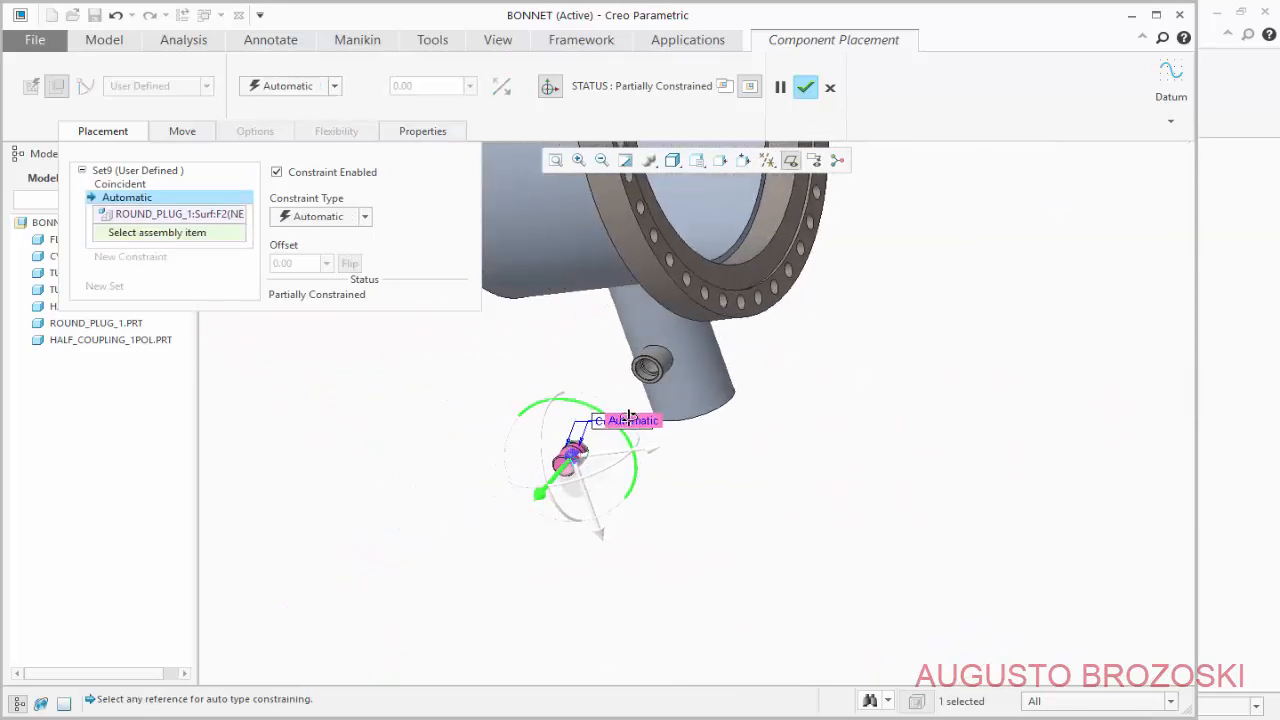
{"action": "scroll", "coordinate": [694, 370], "scroll_direction": "down", "scroll_amount": 6}
{"action": "scroll", "coordinate": [603, 373], "scroll_direction": "down", "scroll_amount": 5}
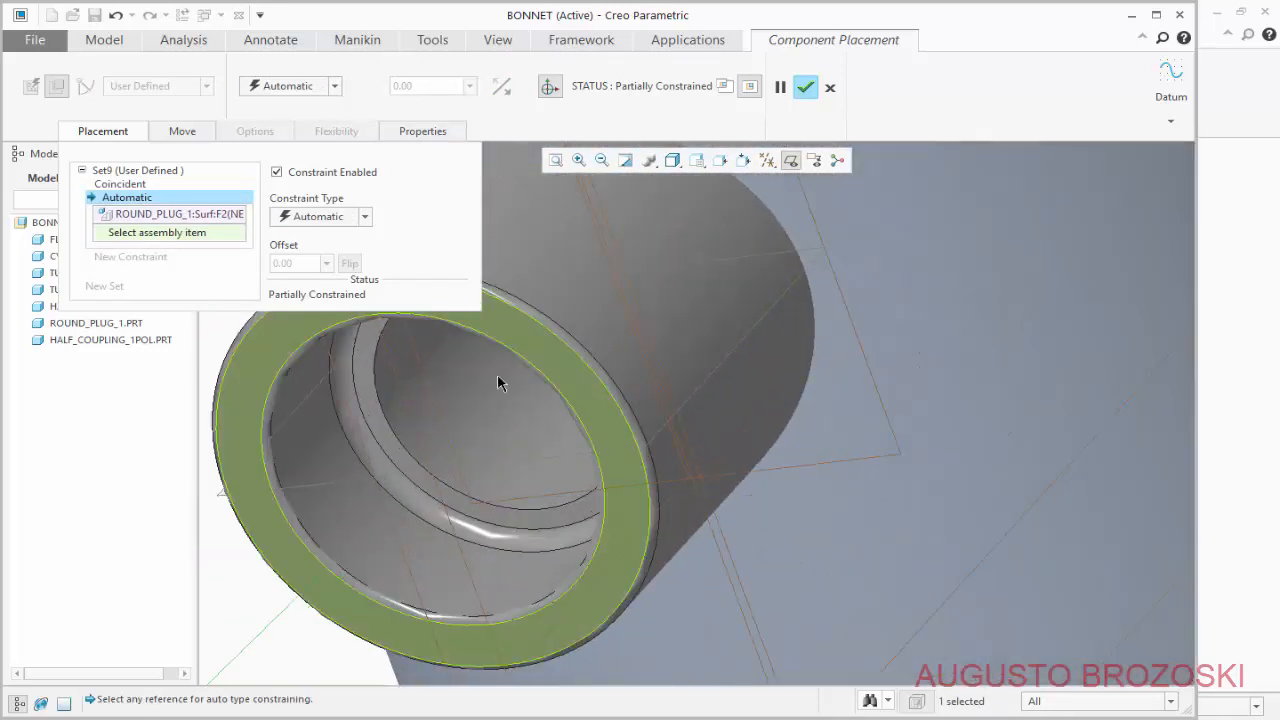
{"action": "left_click", "coordinate": [370, 395]}
Change the new plug's second constraint type to Coincident and accept the placement.
{"action": "scroll", "coordinate": [449, 371], "scroll_direction": "up", "scroll_amount": 6}
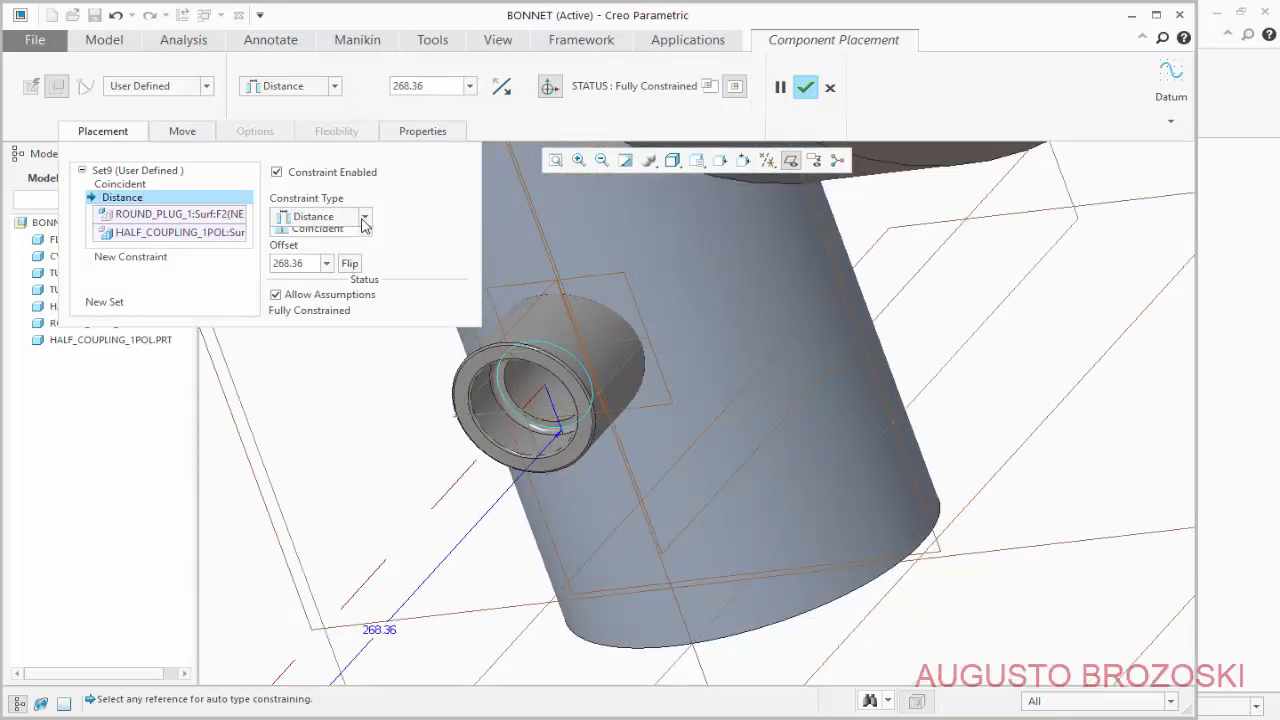
{"action": "left_click", "coordinate": [310, 281]}
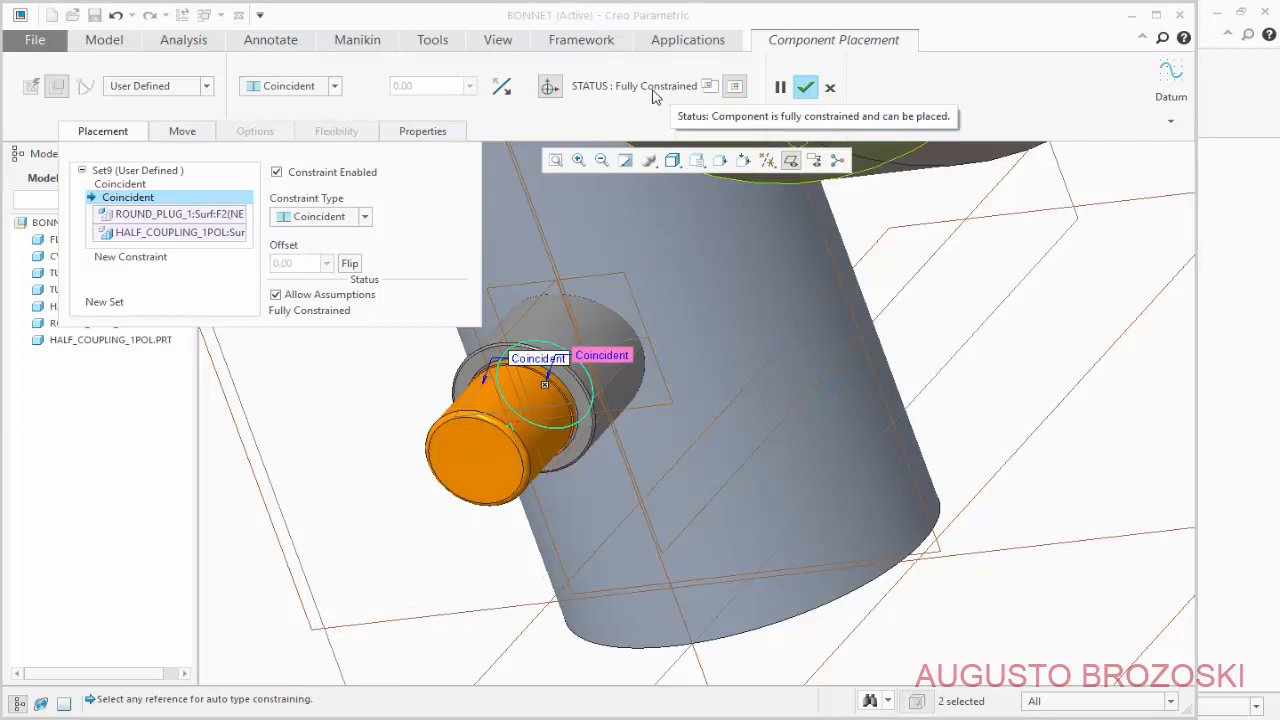
{"action": "left_click", "coordinate": [805, 88]}
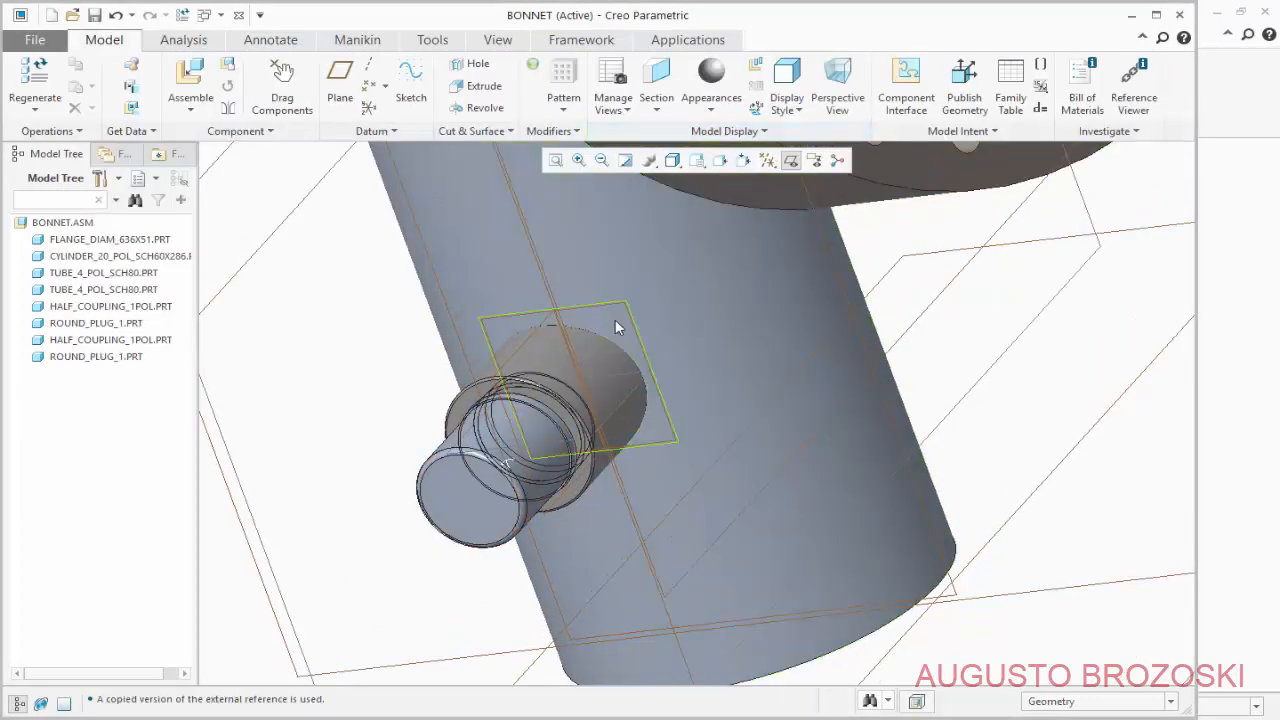
Hide the datum planes and save the BONNET assembly in its standard orientation.
{"action": "left_click", "coordinate": [790, 160]}
{"action": "left_click", "coordinate": [697, 160]}
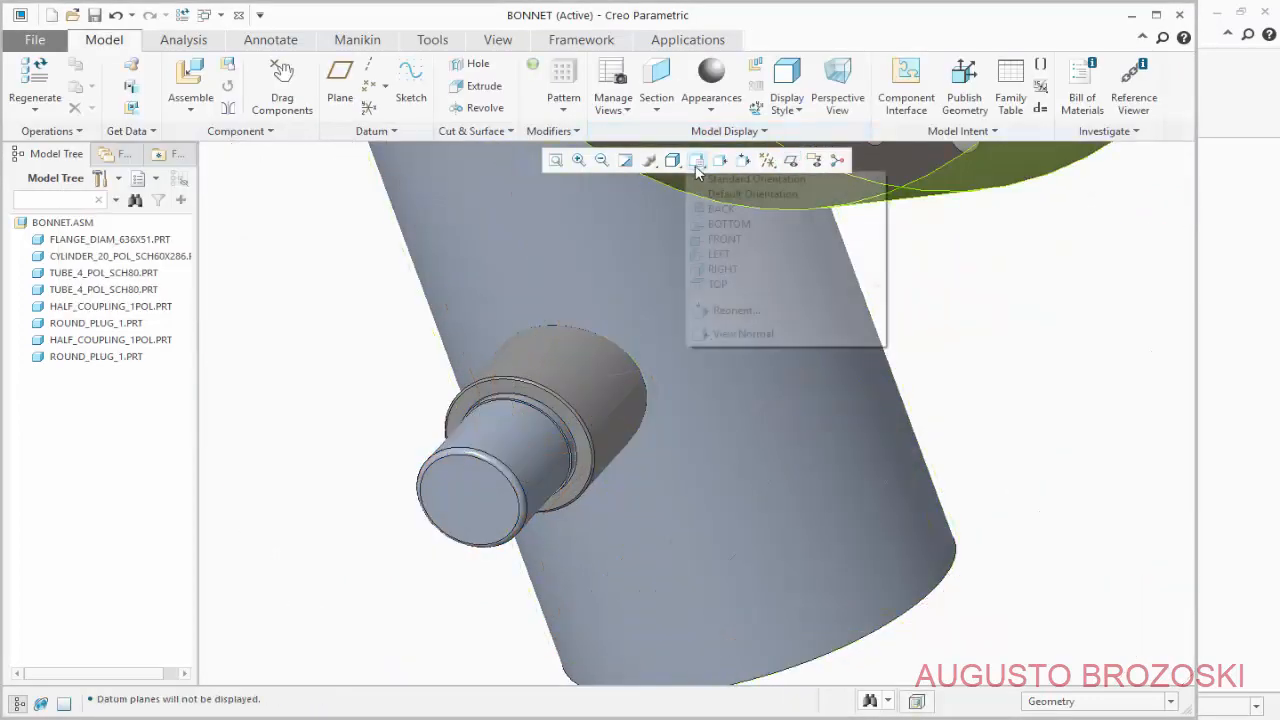
{"action": "left_click", "coordinate": [714, 177]}
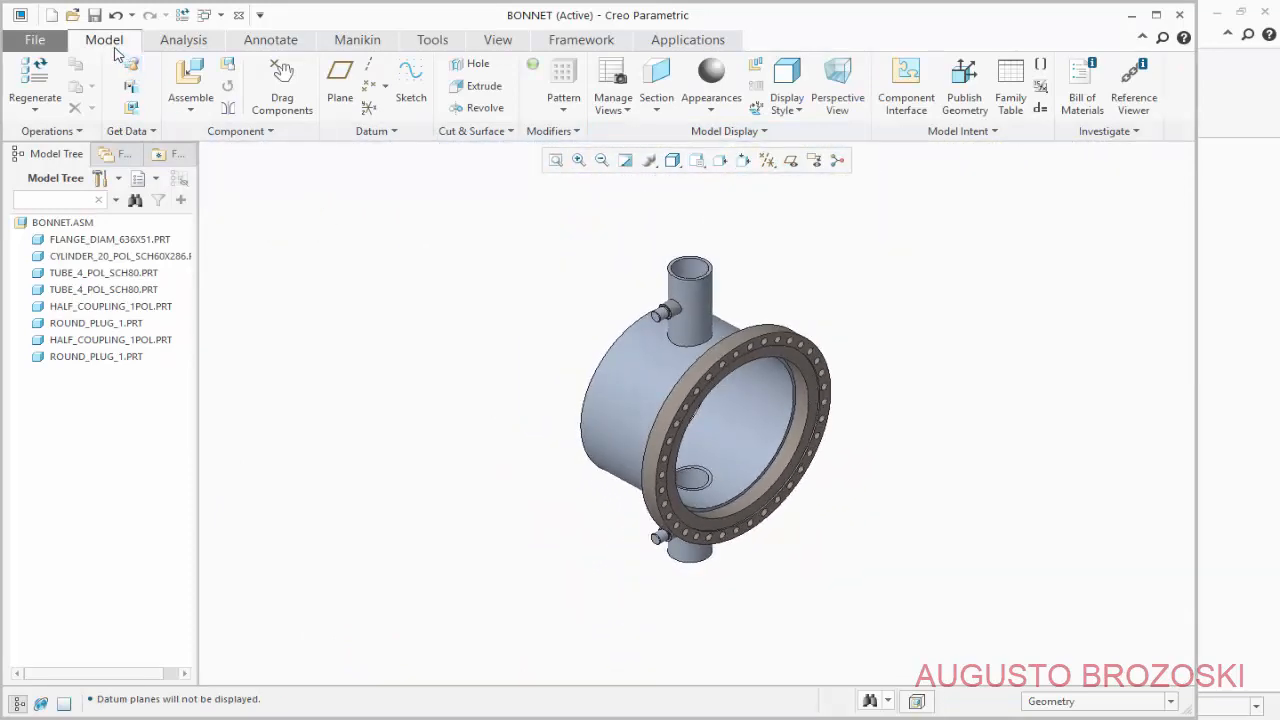
{"action": "left_click", "coordinate": [94, 16]}
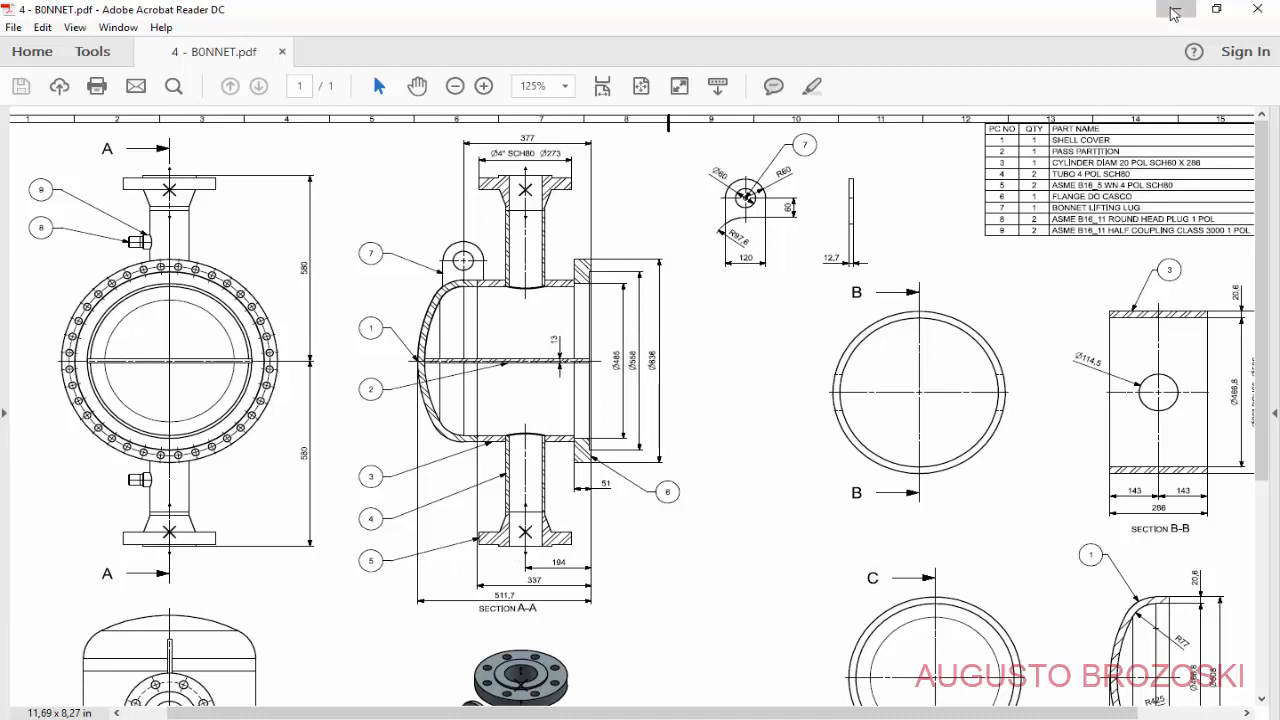
Return to Creo Parametric from the PDF drawing and assemble asme_b16_5_wn_4_pol_sch80.prt, moving it up beside the upper tube's open end.
{"action": "left_click", "coordinate": [1175, 12]}
{"action": "left_click", "coordinate": [195, 80]}
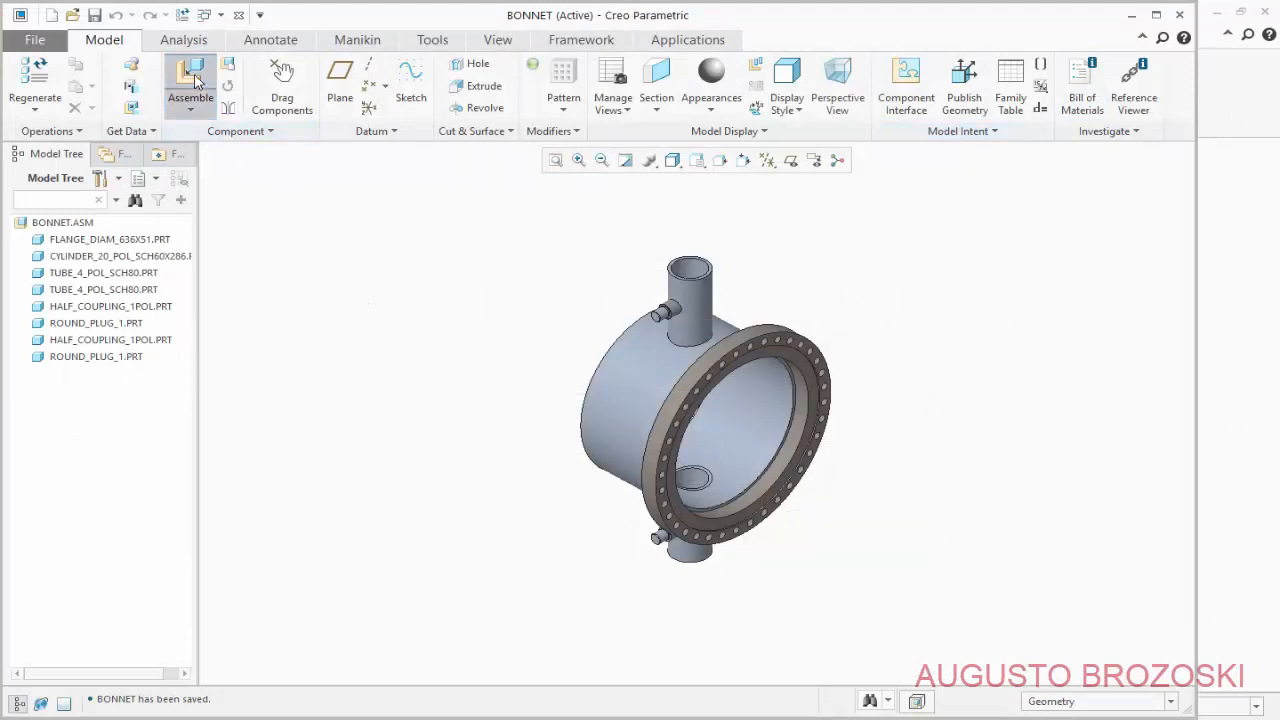
{"action": "left_click", "coordinate": [628, 414]}
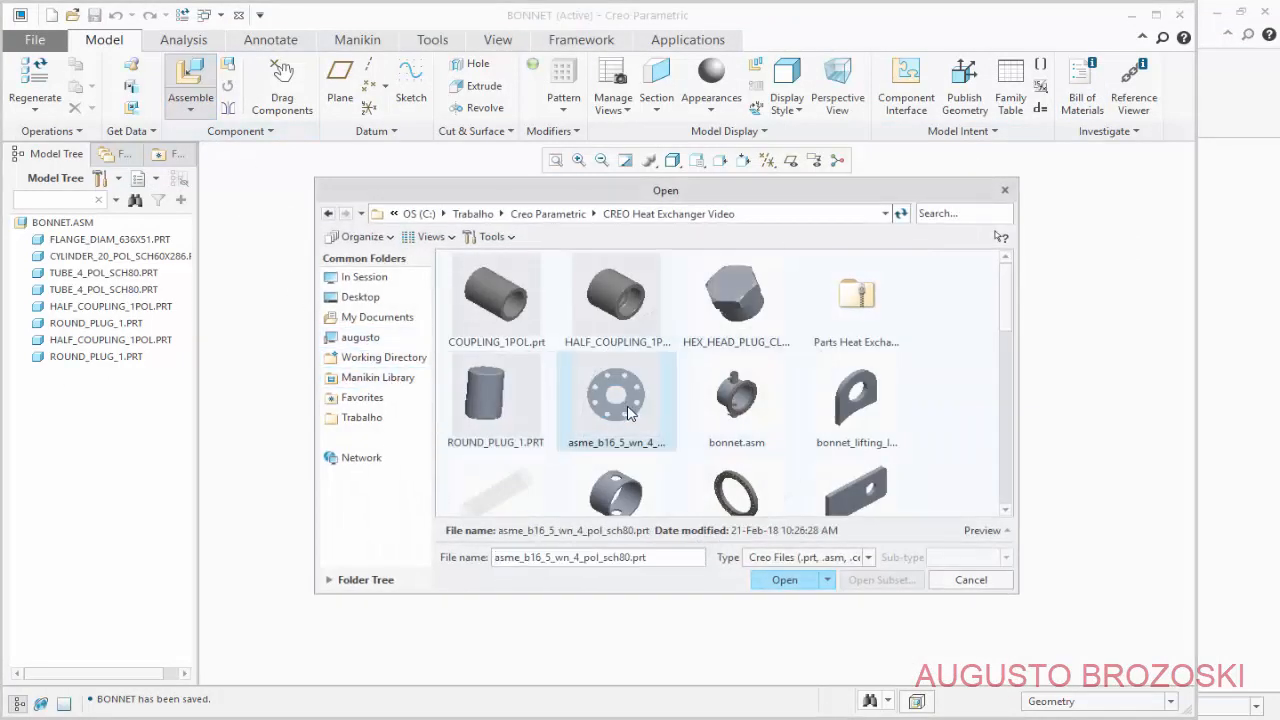
{"action": "left_click", "coordinate": [786, 583]}
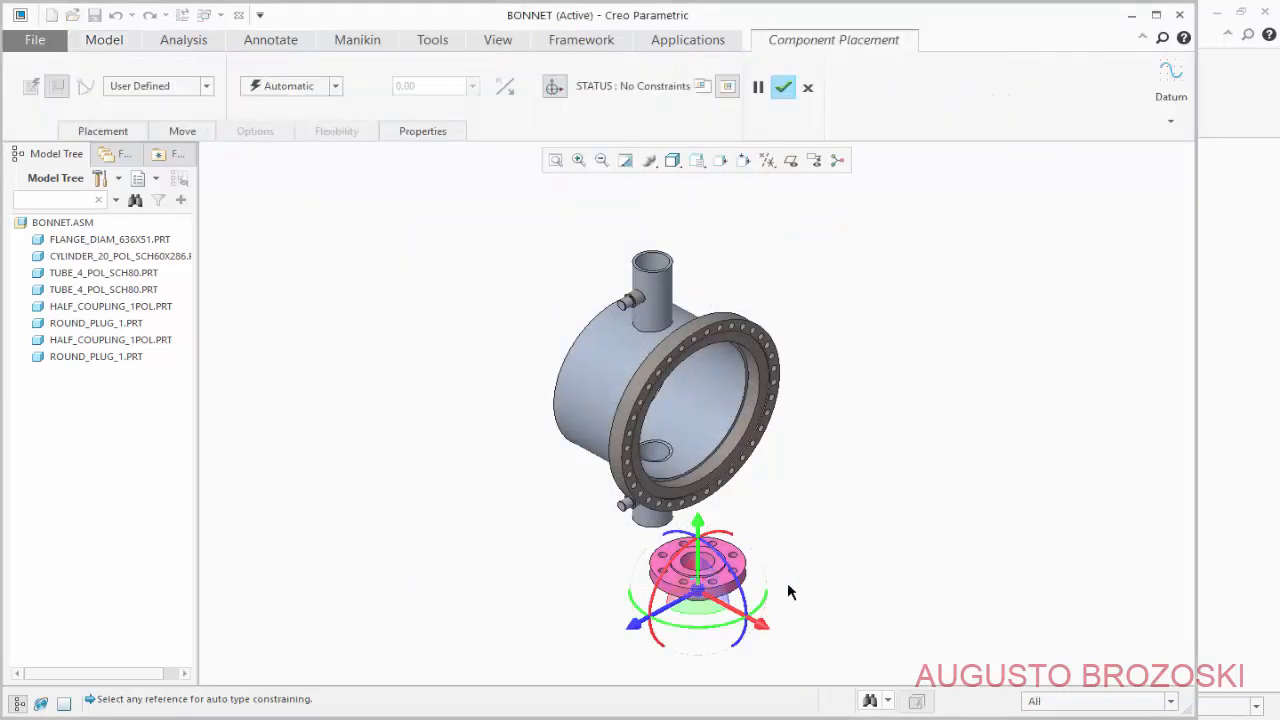
{"action": "left_click_drag", "start_coordinate": [706, 538], "coordinate": [706, 256]}
{"action": "scroll", "coordinate": [675, 209], "scroll_direction": "up", "scroll_amount": 5}
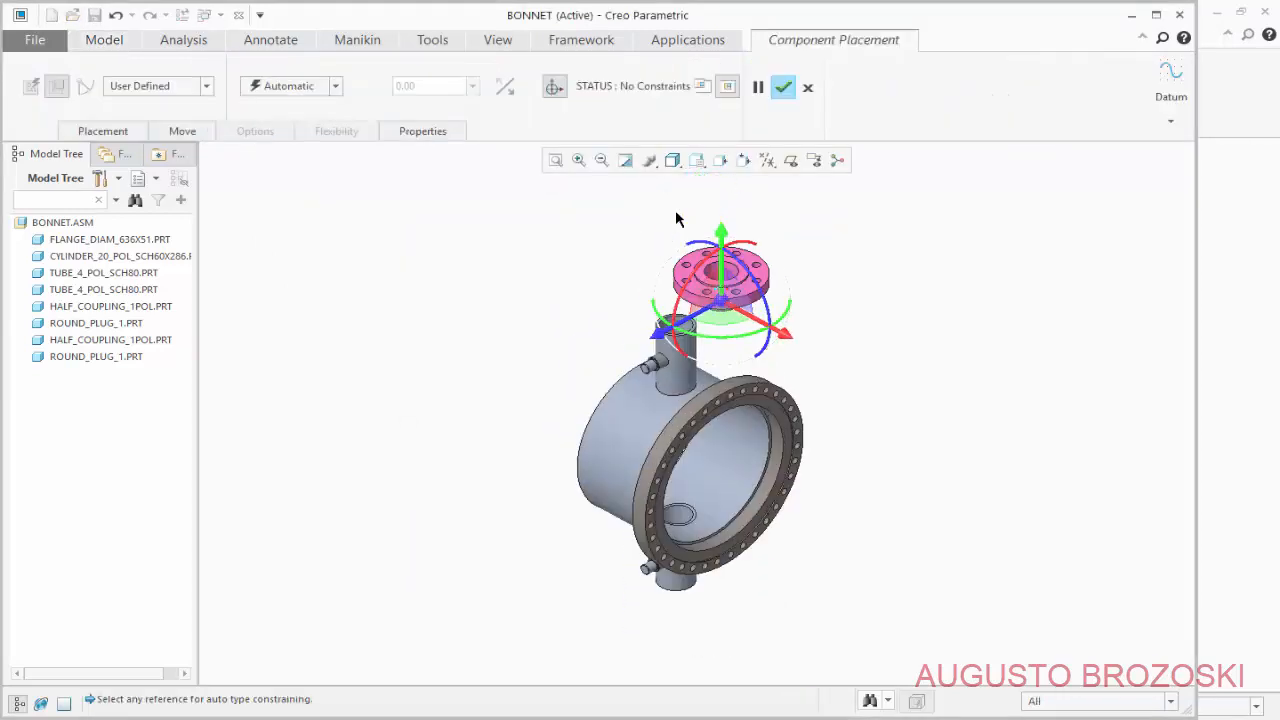
Constrain the flange's weld-neck end face Coincident with the upper tube's open end face.
{"action": "middle_click_drag", "start_coordinate": [742, 432], "coordinate": [697, 355]}
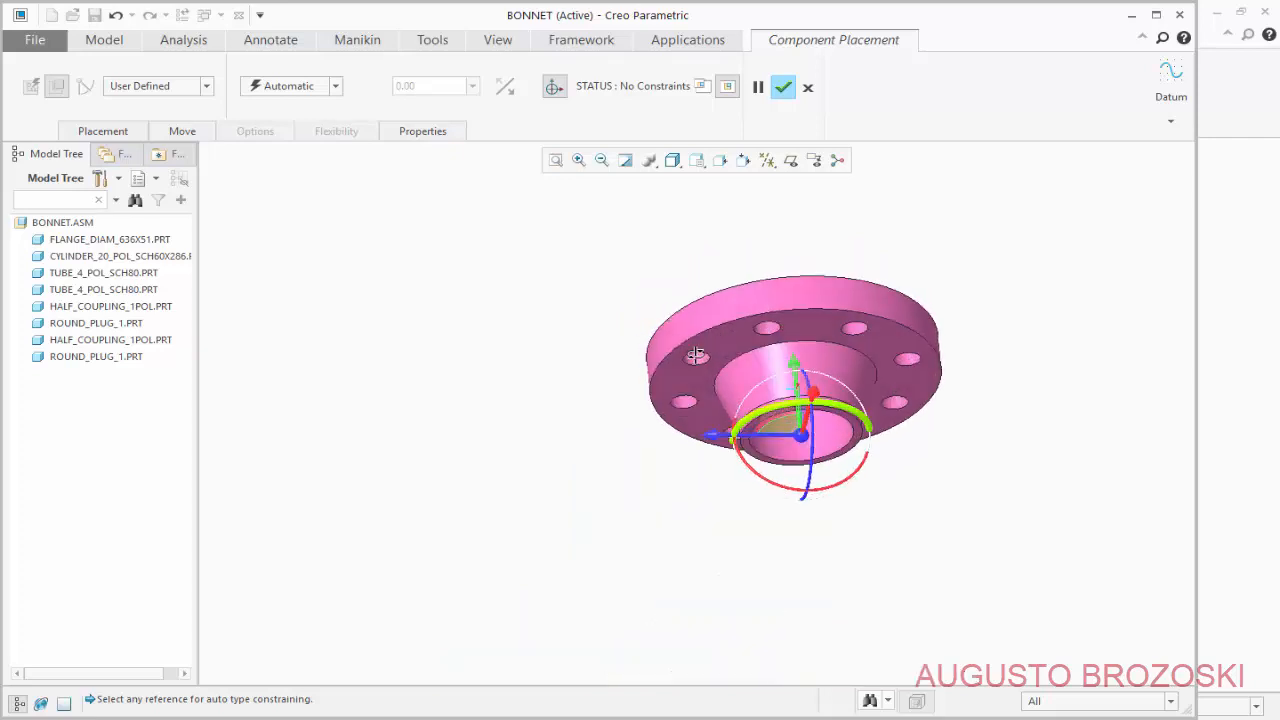
{"action": "scroll", "coordinate": [748, 433], "scroll_direction": "down", "scroll_amount": 5}
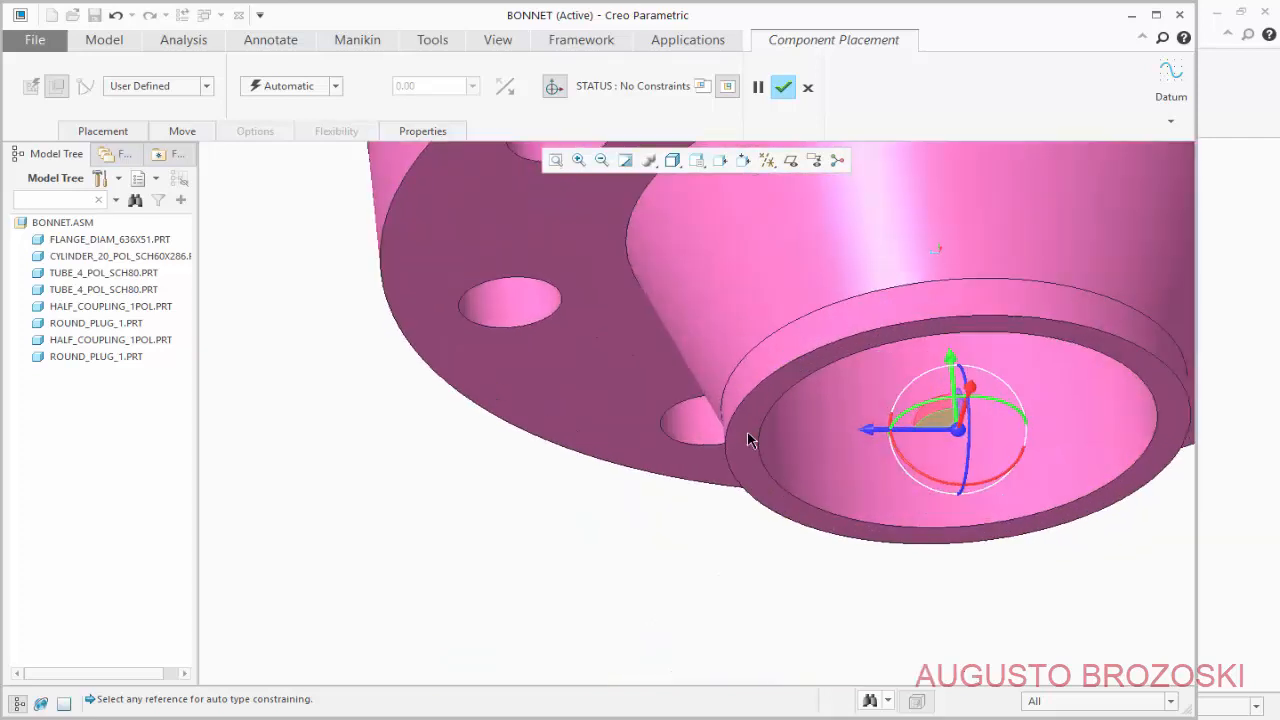
{"action": "left_click", "coordinate": [105, 131]}
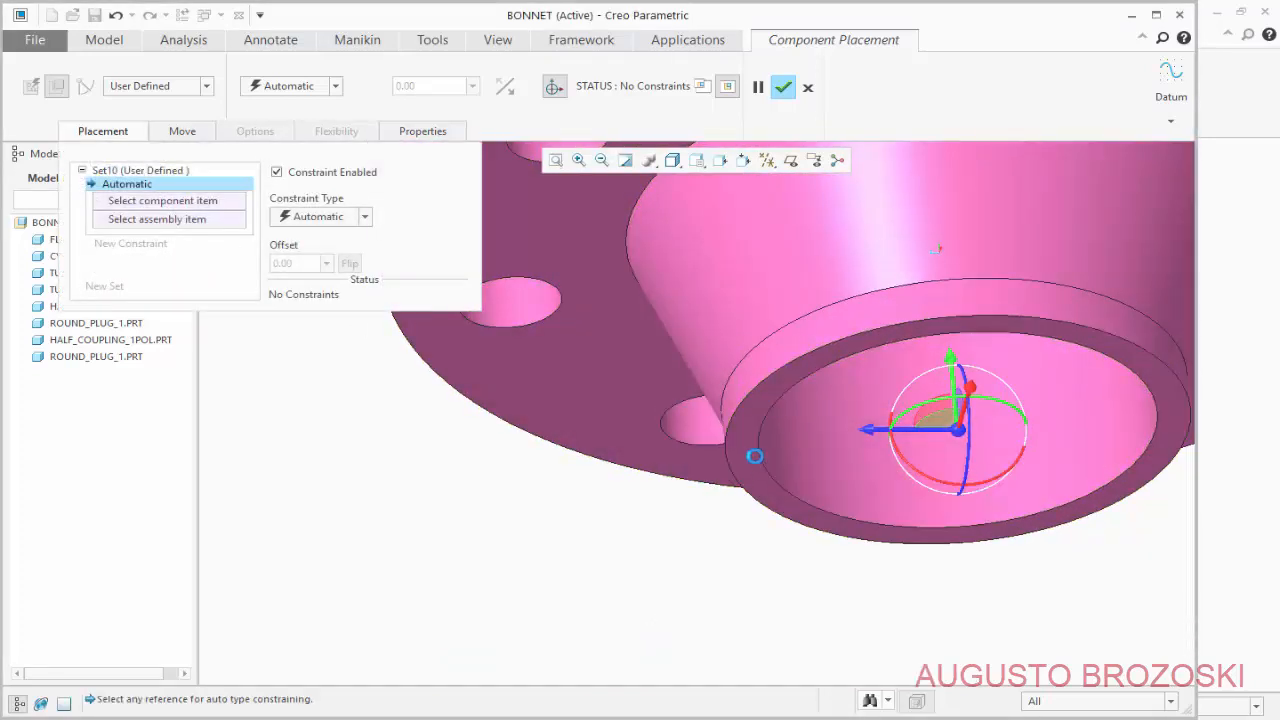
{"action": "left_click", "coordinate": [755, 456]}
{"action": "scroll", "coordinate": [657, 439], "scroll_direction": "up", "scroll_amount": 8}
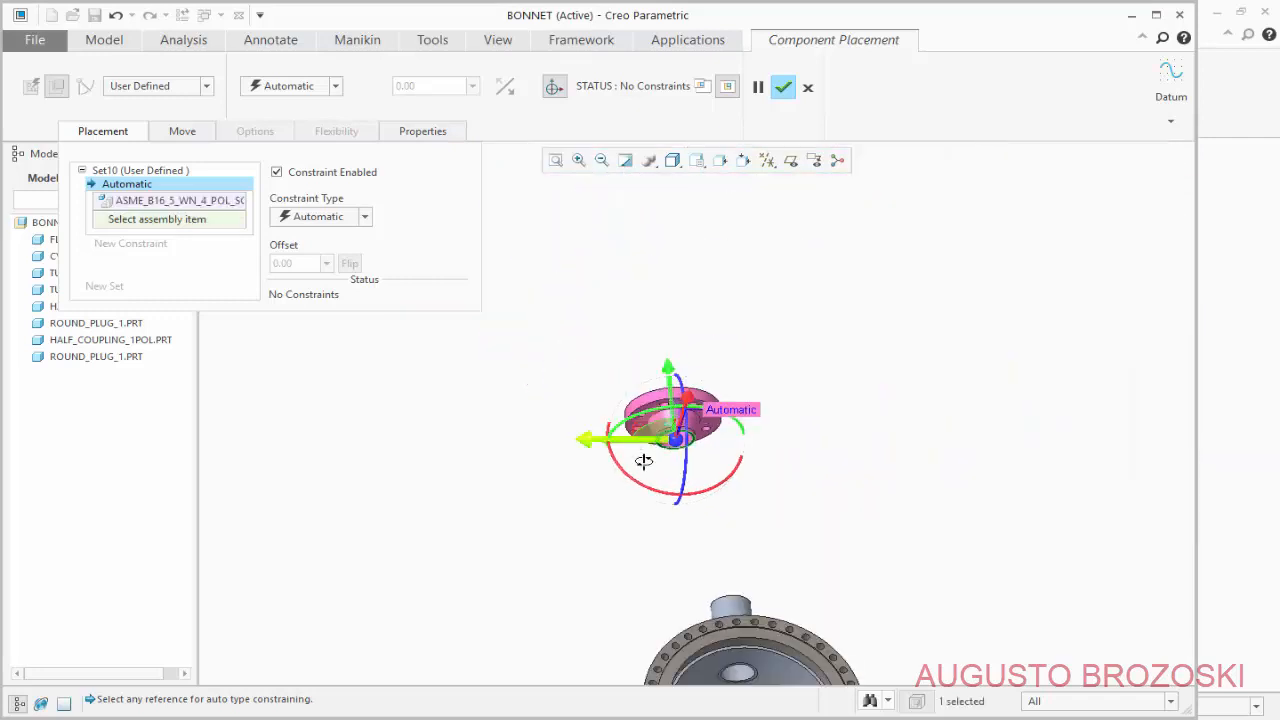
{"action": "scroll", "coordinate": [643, 461], "scroll_direction": "down", "scroll_amount": 7}
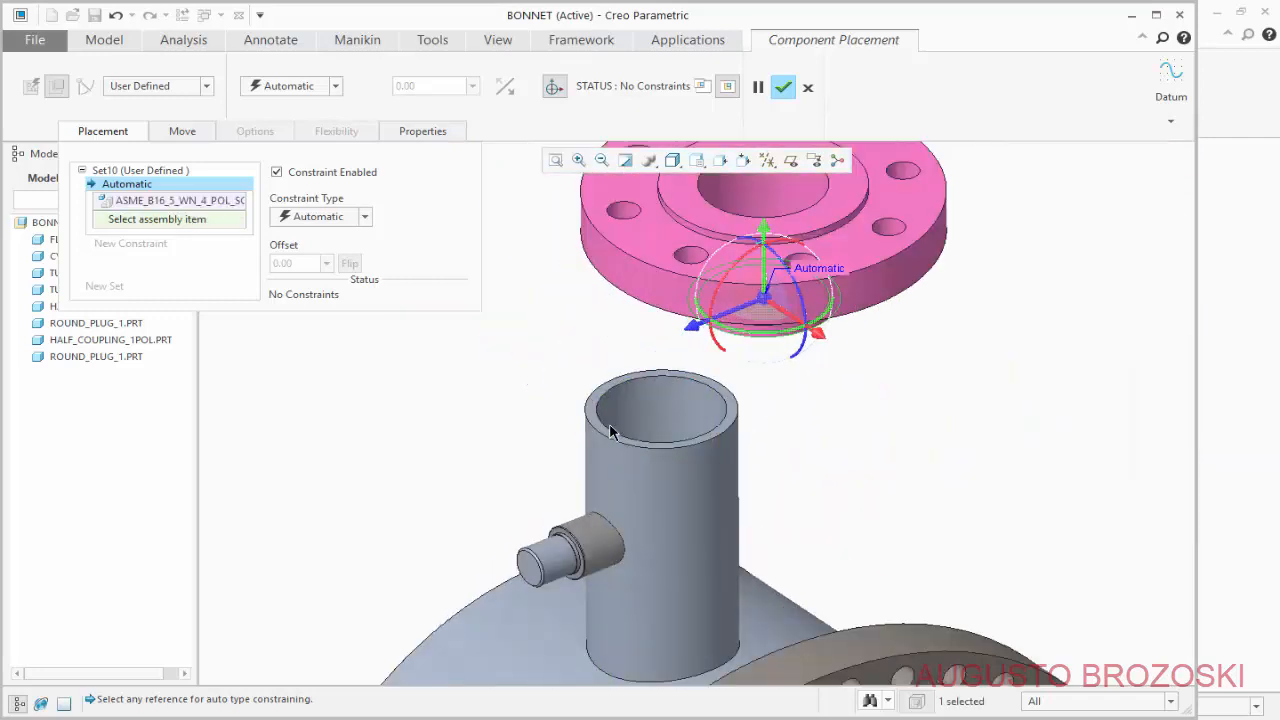
{"action": "scroll", "coordinate": [613, 432], "scroll_direction": "down", "scroll_amount": 3}
{"action": "left_click", "coordinate": [576, 386]}
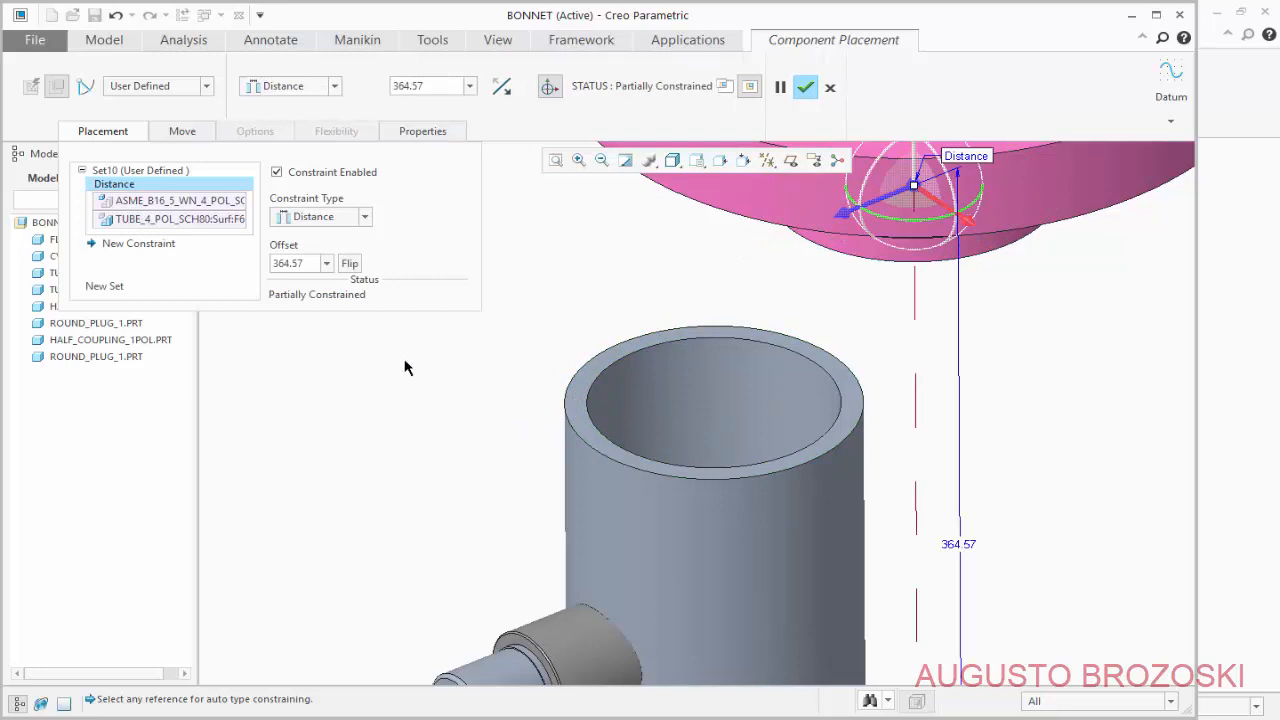
{"action": "left_click", "coordinate": [365, 217]}
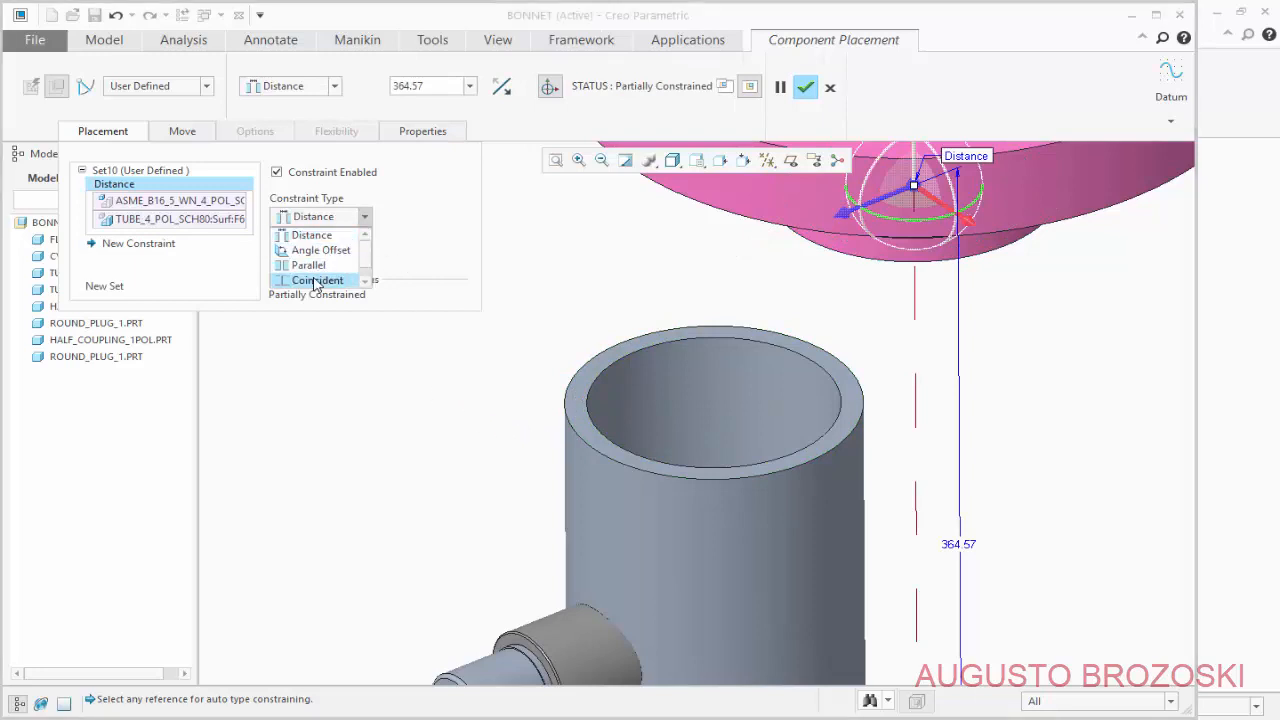
{"action": "left_click", "coordinate": [318, 282]}
Add a Coincident constraint between the weld neck's outer cylindrical surface and the upper tube's outer surface.
{"action": "scroll", "coordinate": [568, 385], "scroll_direction": "up", "scroll_amount": 5}
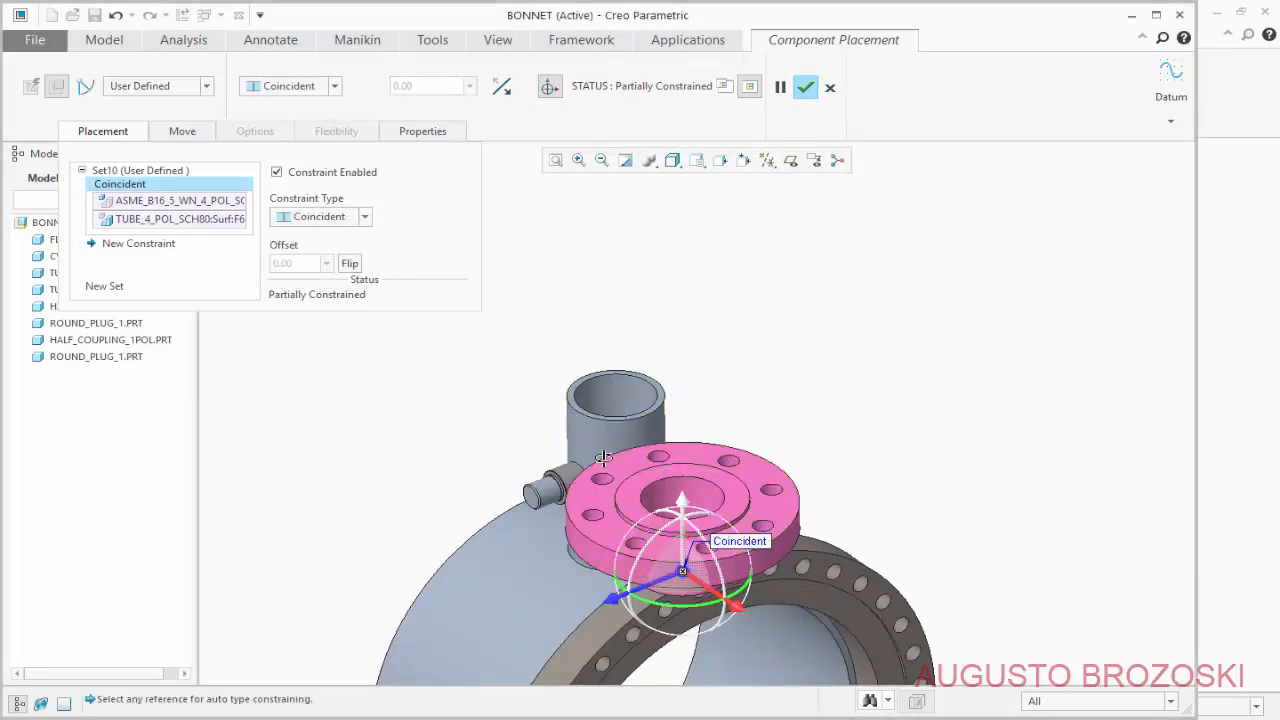
{"action": "middle_click_drag", "start_coordinate": [602, 455], "coordinate": [602, 435]}
{"action": "scroll", "coordinate": [602, 584], "scroll_direction": "down", "scroll_amount": 5}
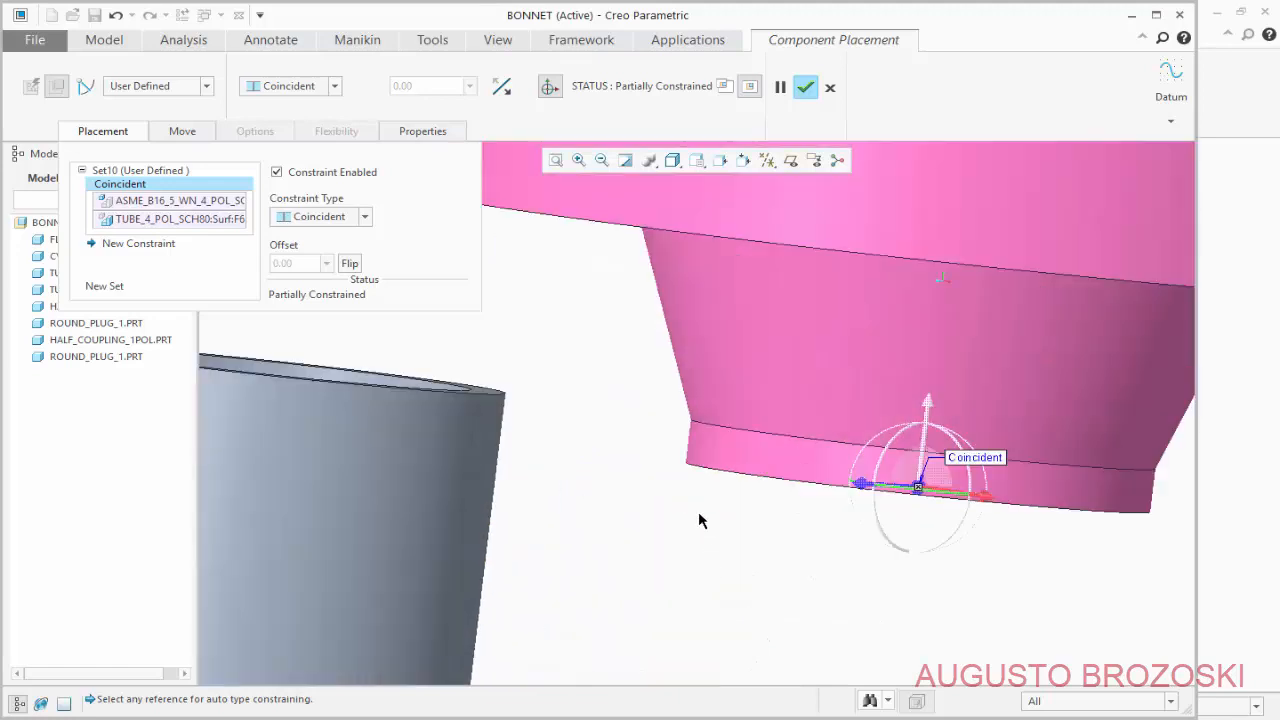
{"action": "left_click", "coordinate": [740, 455]}
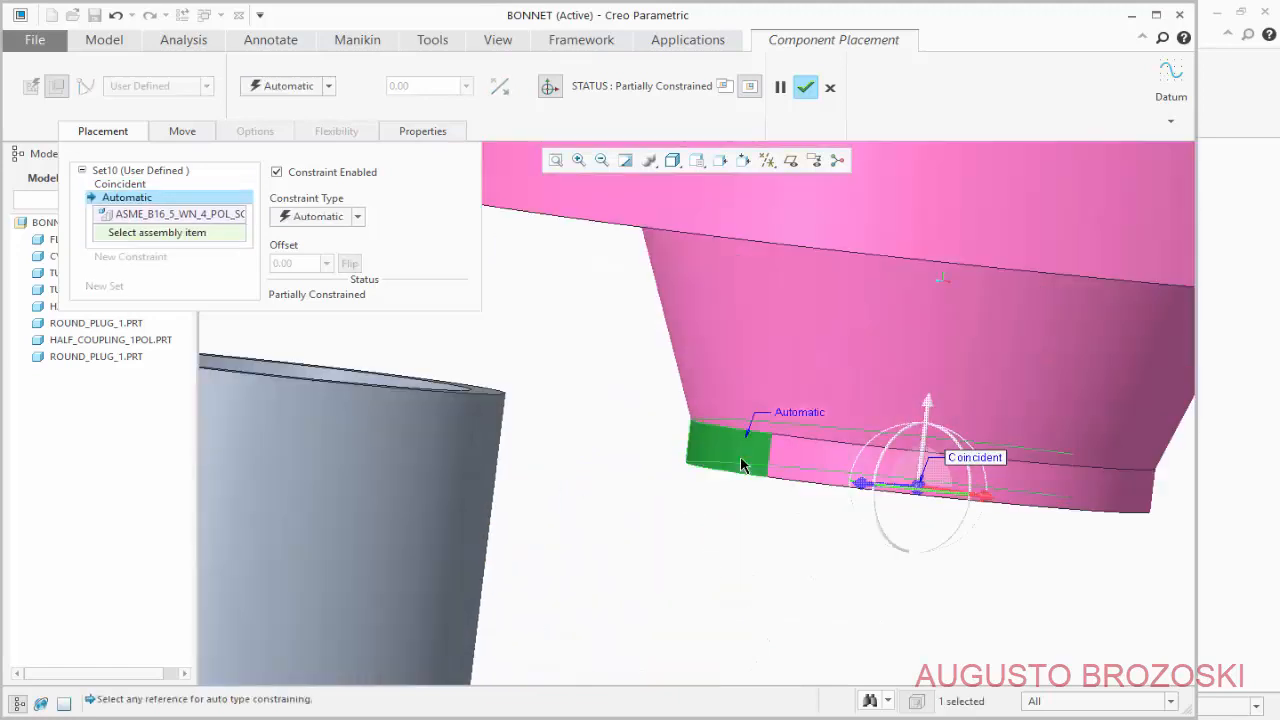
{"action": "left_click", "coordinate": [469, 434]}
{"action": "scroll", "coordinate": [603, 494], "scroll_direction": "up", "scroll_amount": 3}
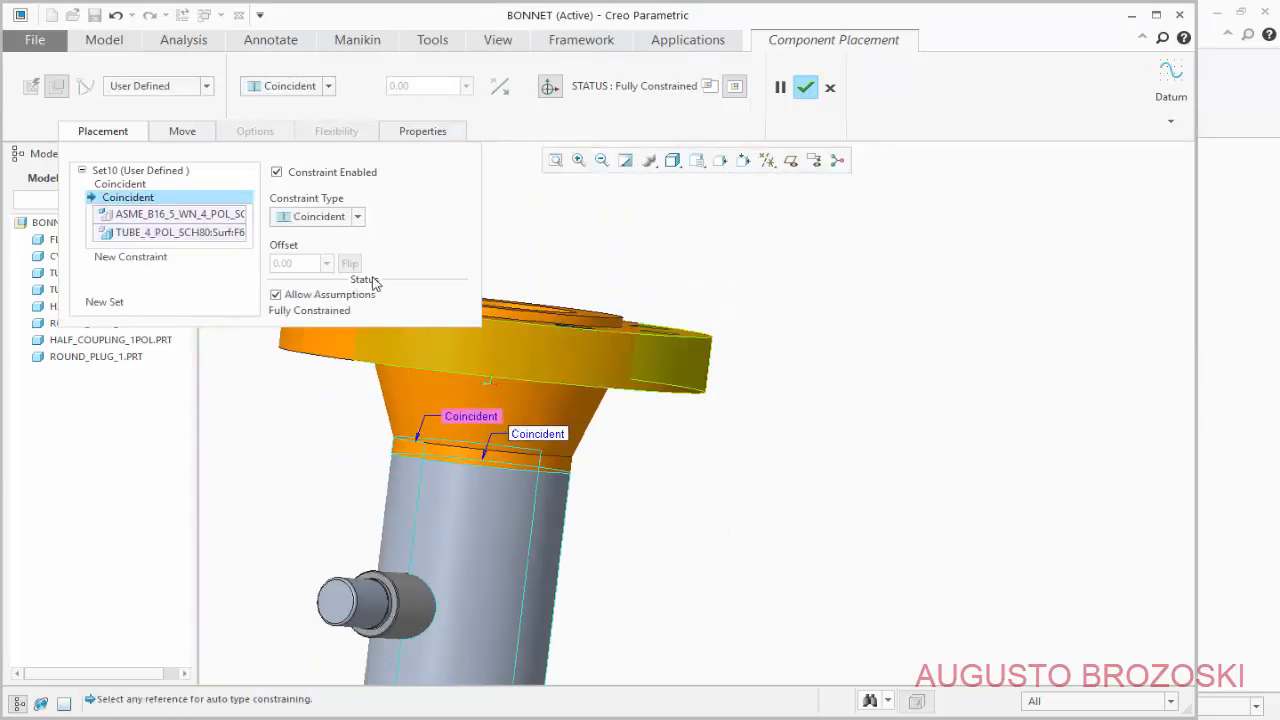
{"action": "scroll", "coordinate": [685, 408], "scroll_direction": "up", "scroll_amount": 2}
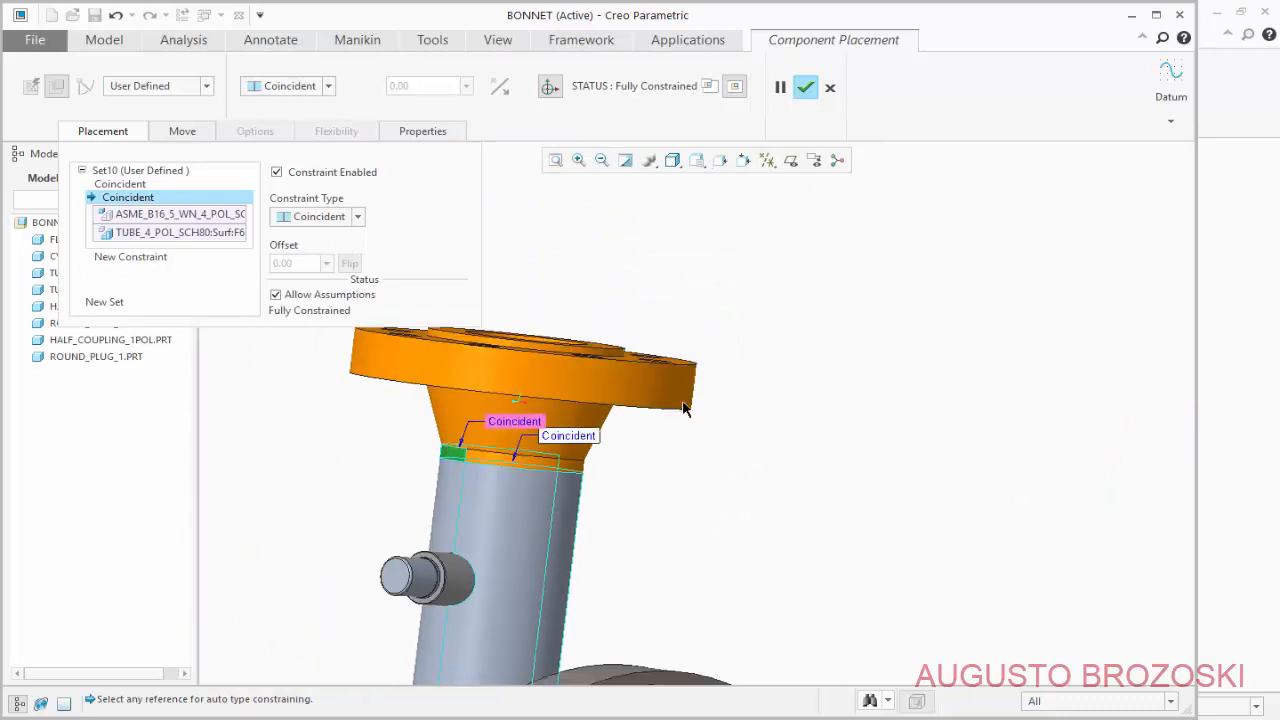
Display the datum planes in the standard orientation and disable Allow Assumptions for the flange placement.
{"action": "left_click", "coordinate": [697, 160]}
{"action": "left_click", "coordinate": [712, 174]}
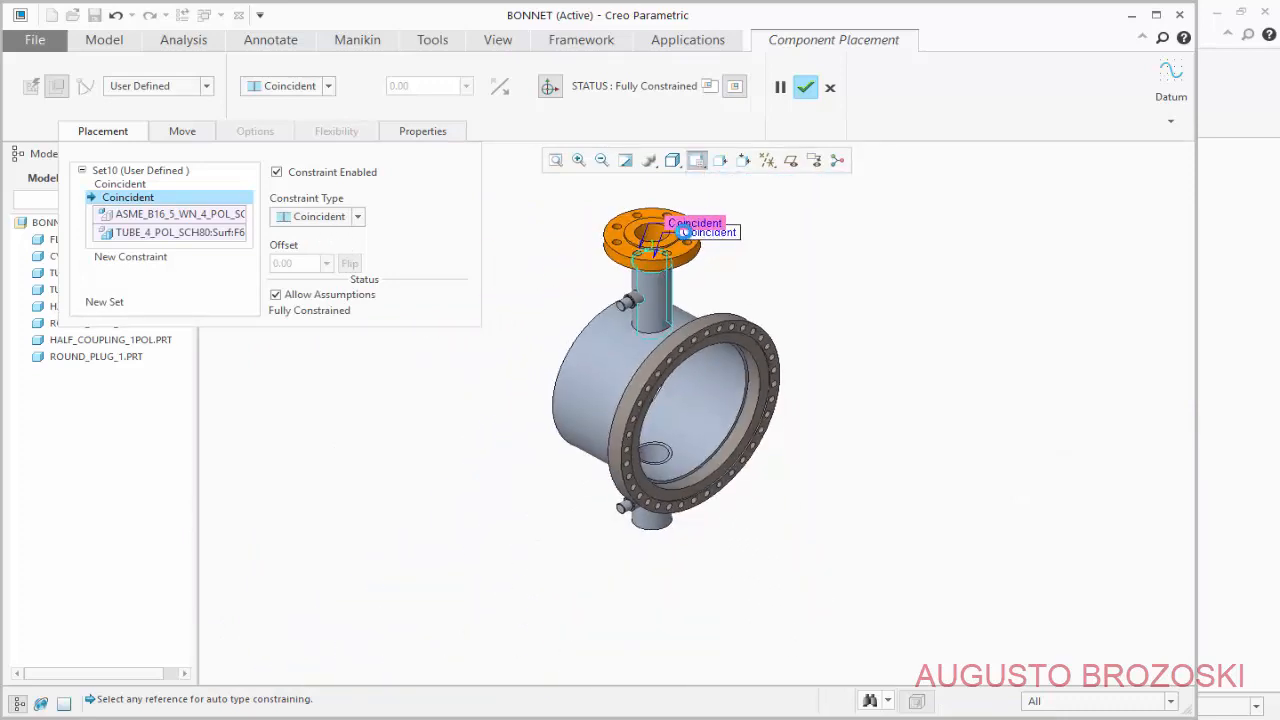
{"action": "left_click", "coordinate": [790, 162]}
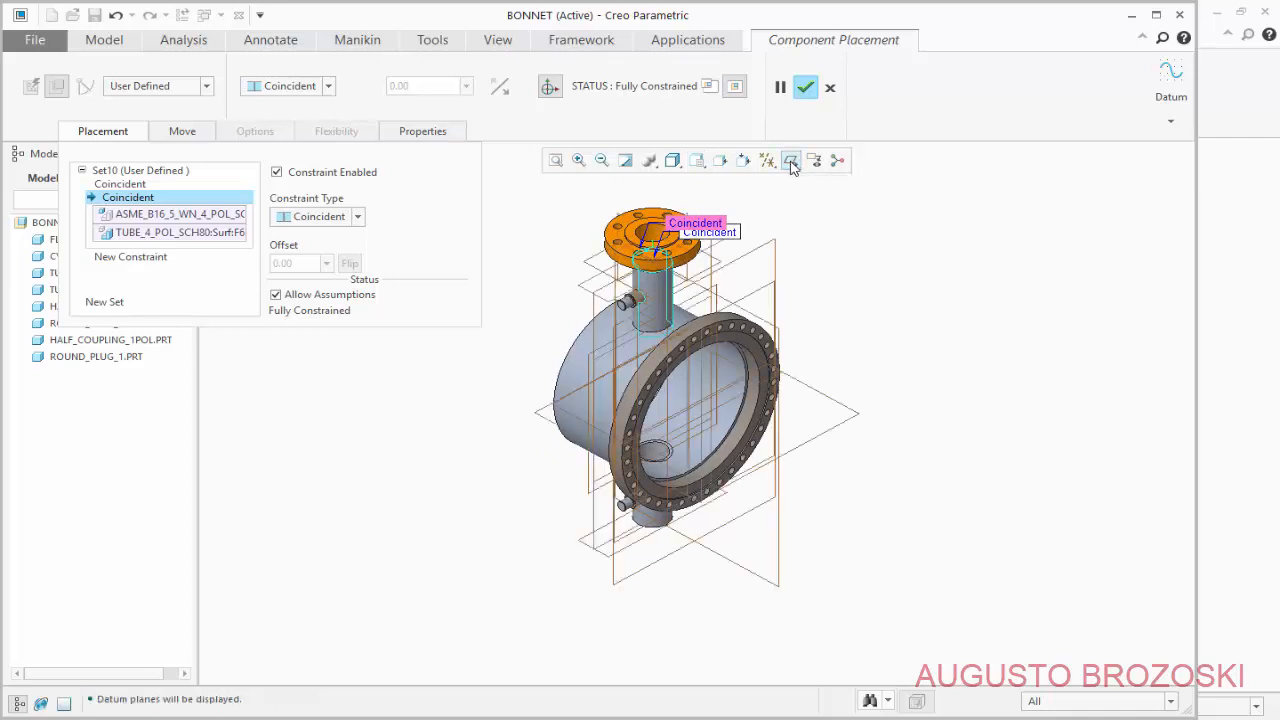
{"action": "scroll", "coordinate": [668, 218], "scroll_direction": "up", "scroll_amount": 5}
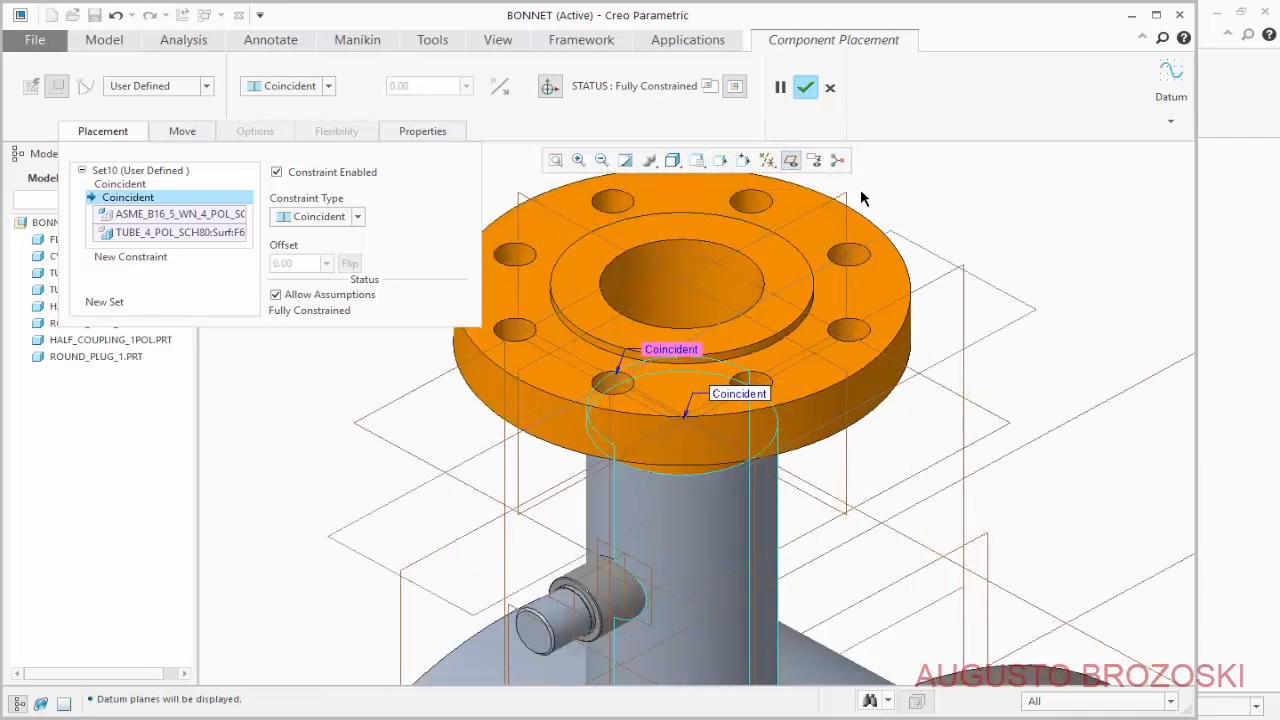
{"action": "left_click", "coordinate": [276, 295]}
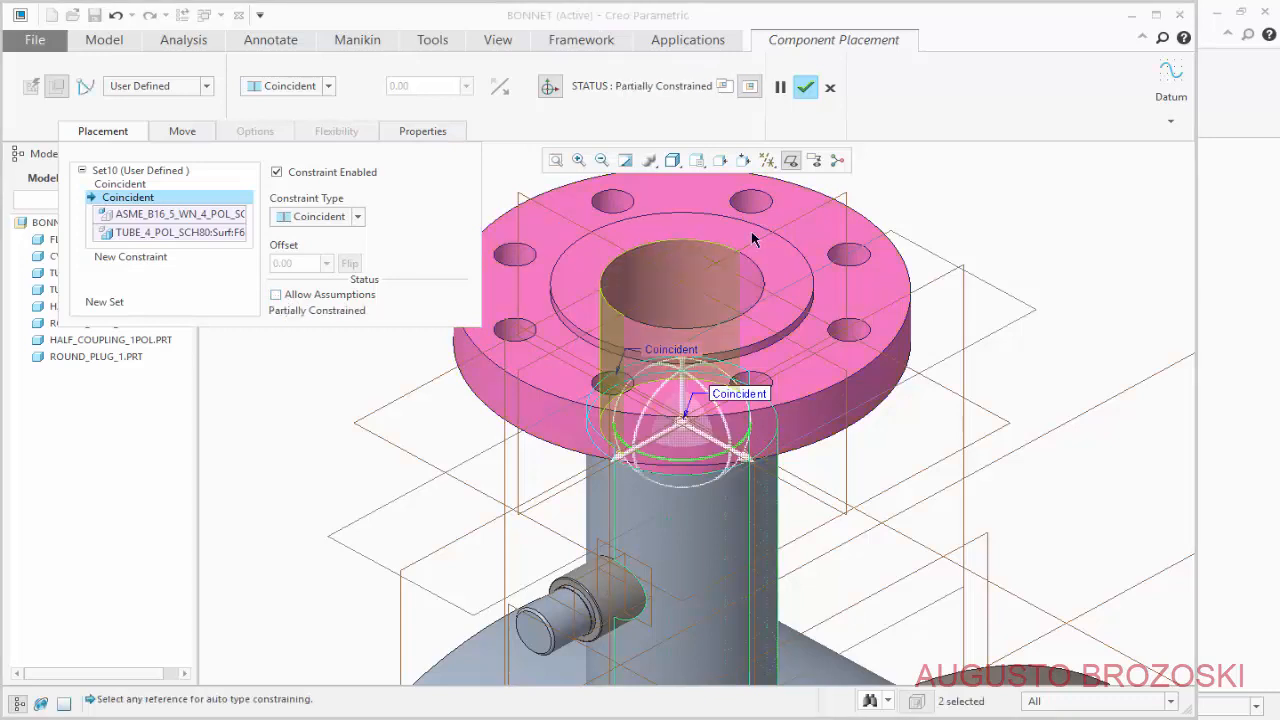
Add a third constraint, set to Parallel, between the new flange's vertical datum plane and the FRONT plane of FLANGE_DIAM_636X51.
{"action": "left_click", "coordinate": [158, 262]}
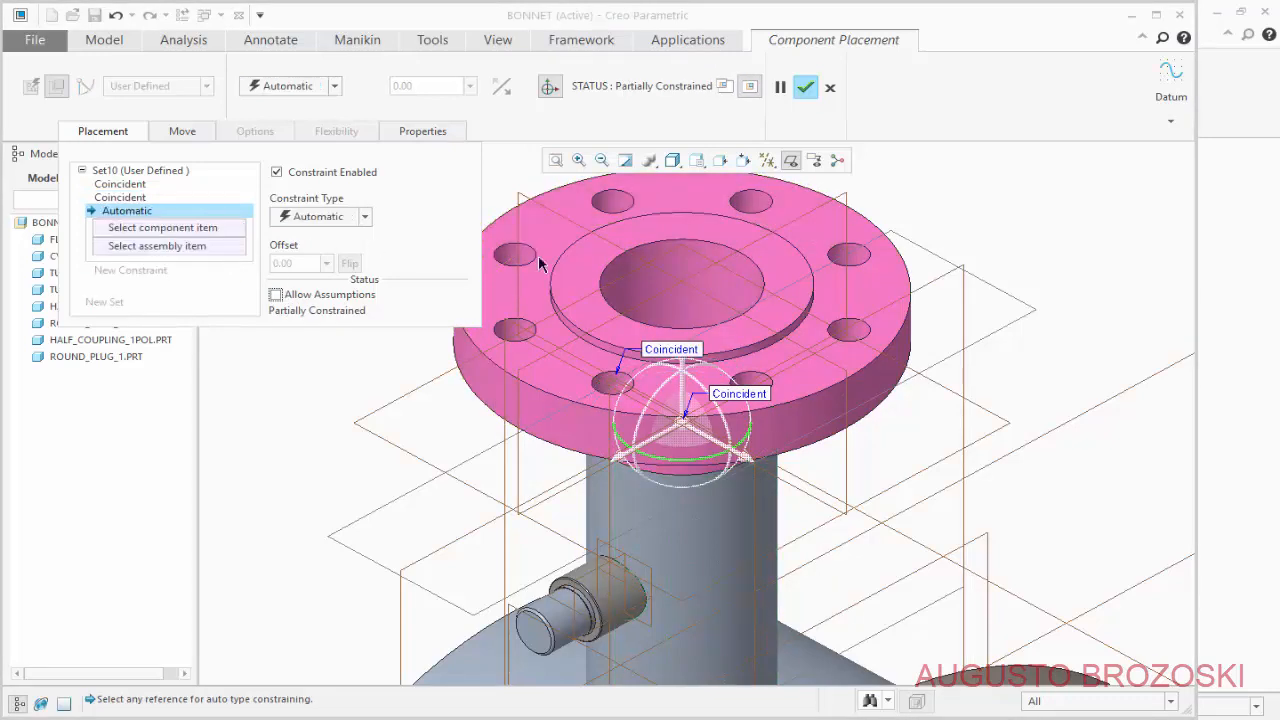
{"action": "left_click", "coordinate": [840, 212]}
{"action": "scroll", "coordinate": [840, 212], "scroll_direction": "down", "scroll_amount": 5}
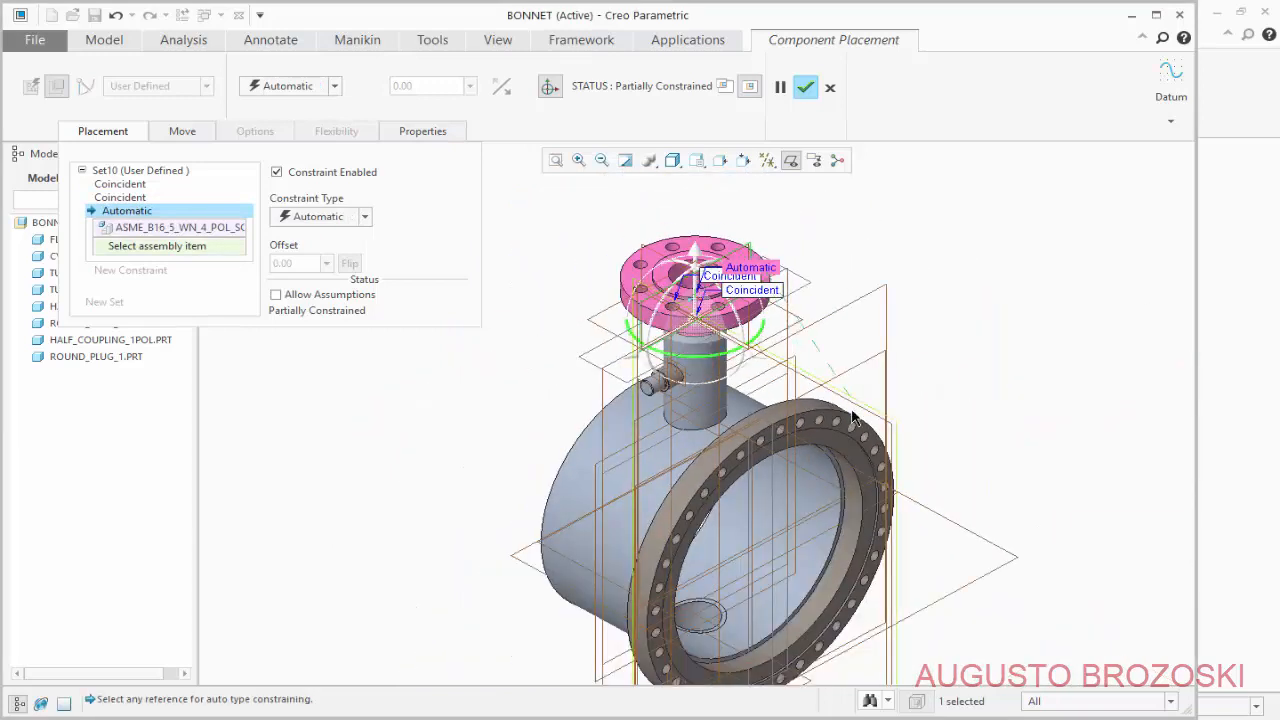
{"action": "scroll", "coordinate": [897, 390], "scroll_direction": "up", "scroll_amount": 2}
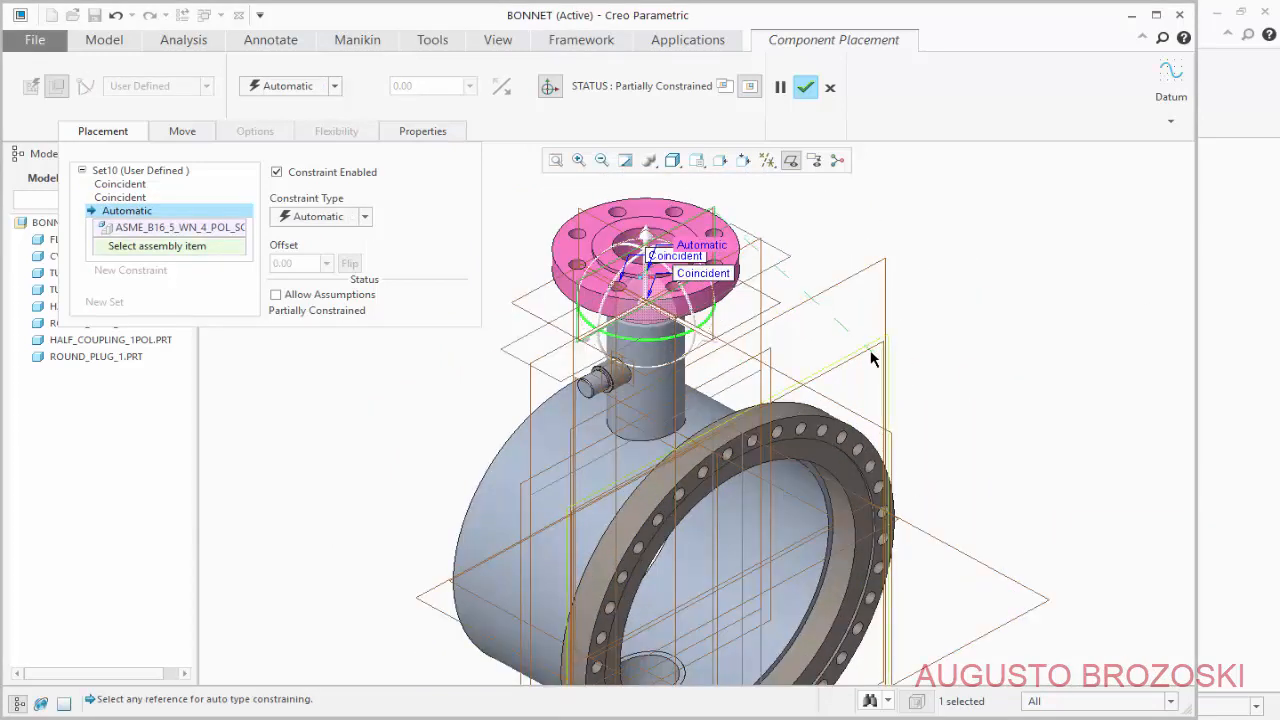
{"action": "left_click", "coordinate": [867, 349]}
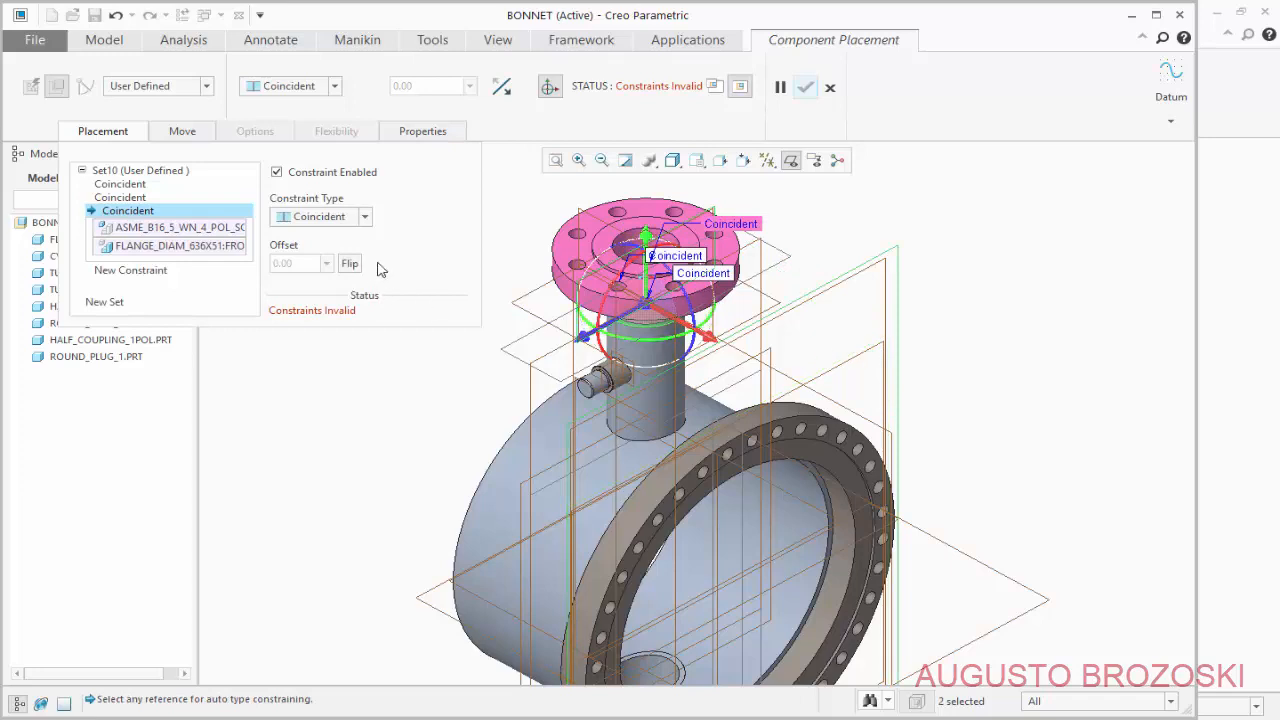
{"action": "left_click", "coordinate": [364, 217]}
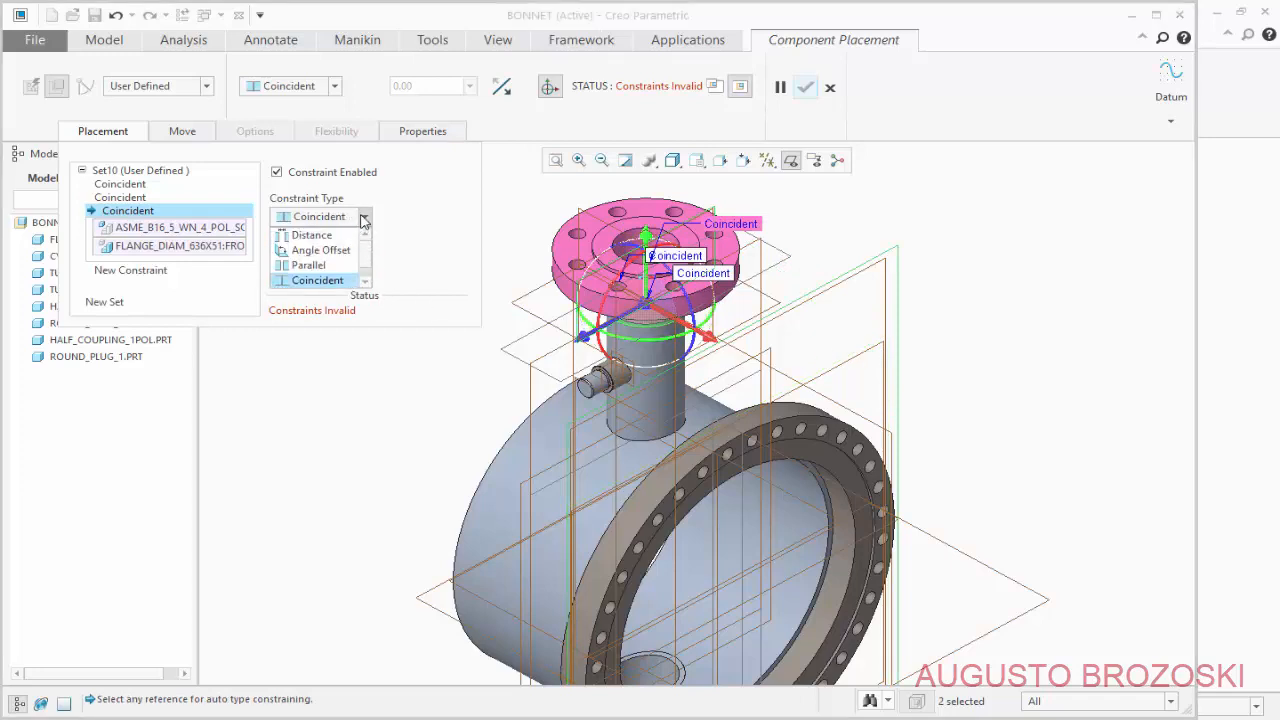
{"action": "left_click", "coordinate": [310, 263]}
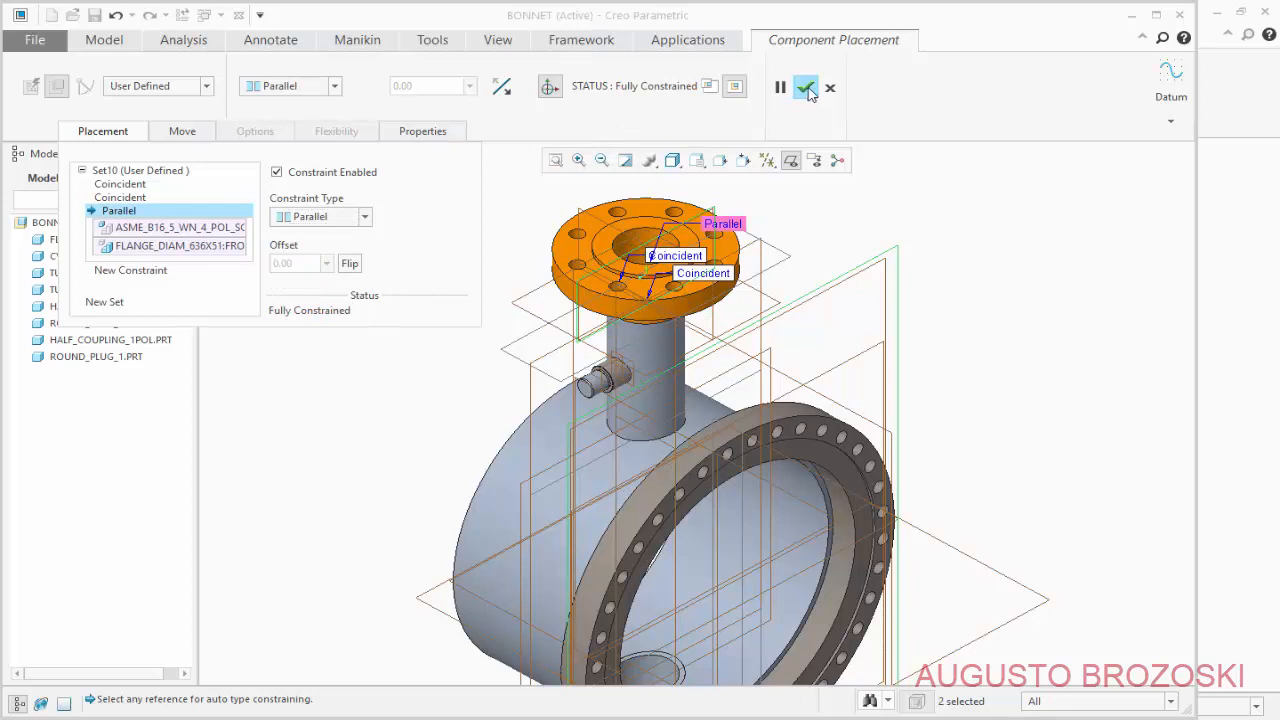
Accept the upper flange placement and check its bolt-hole alignment in the TOP view before restoring the standard orientation.
{"action": "left_click", "coordinate": [806, 88]}
{"action": "left_click", "coordinate": [700, 163]}
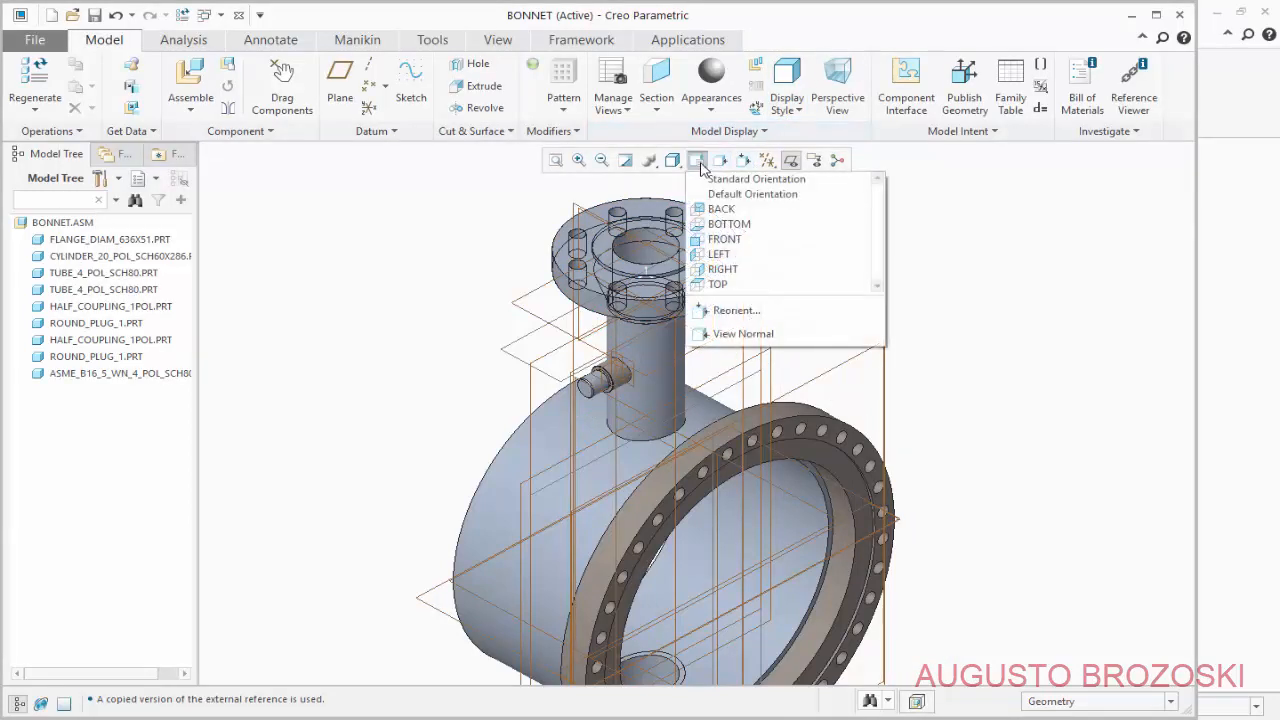
{"action": "left_click", "coordinate": [728, 285]}
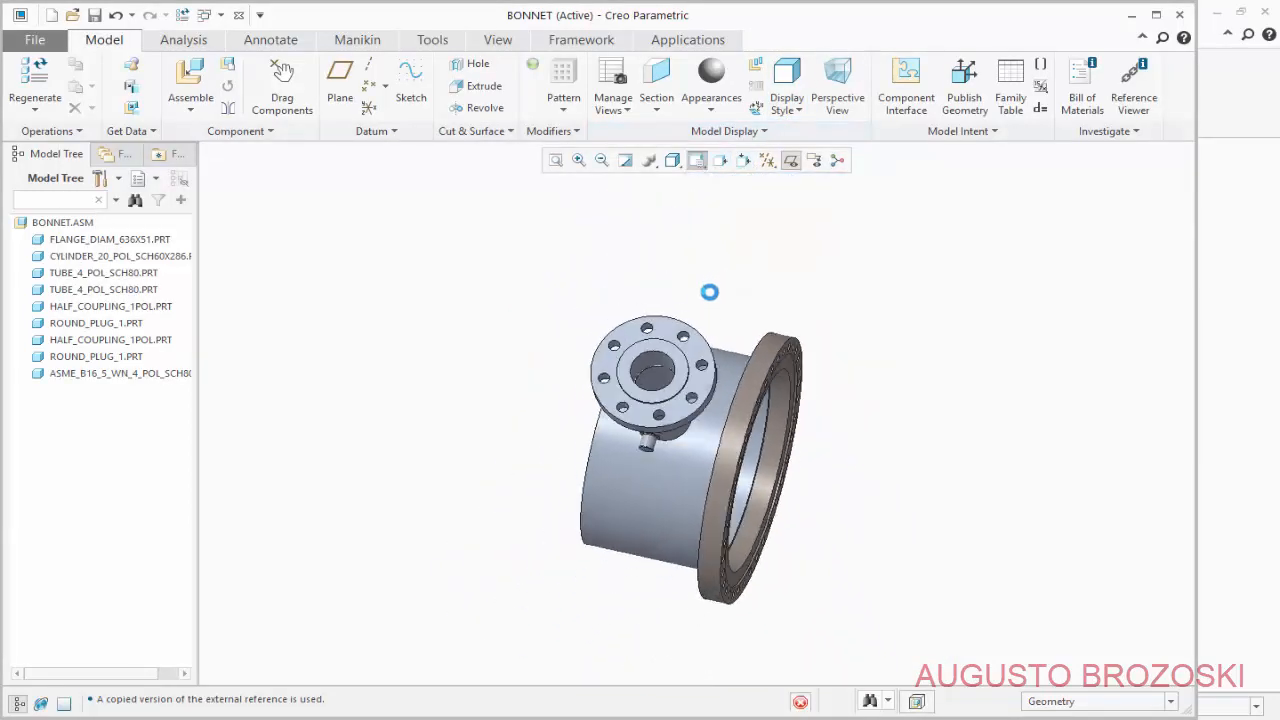
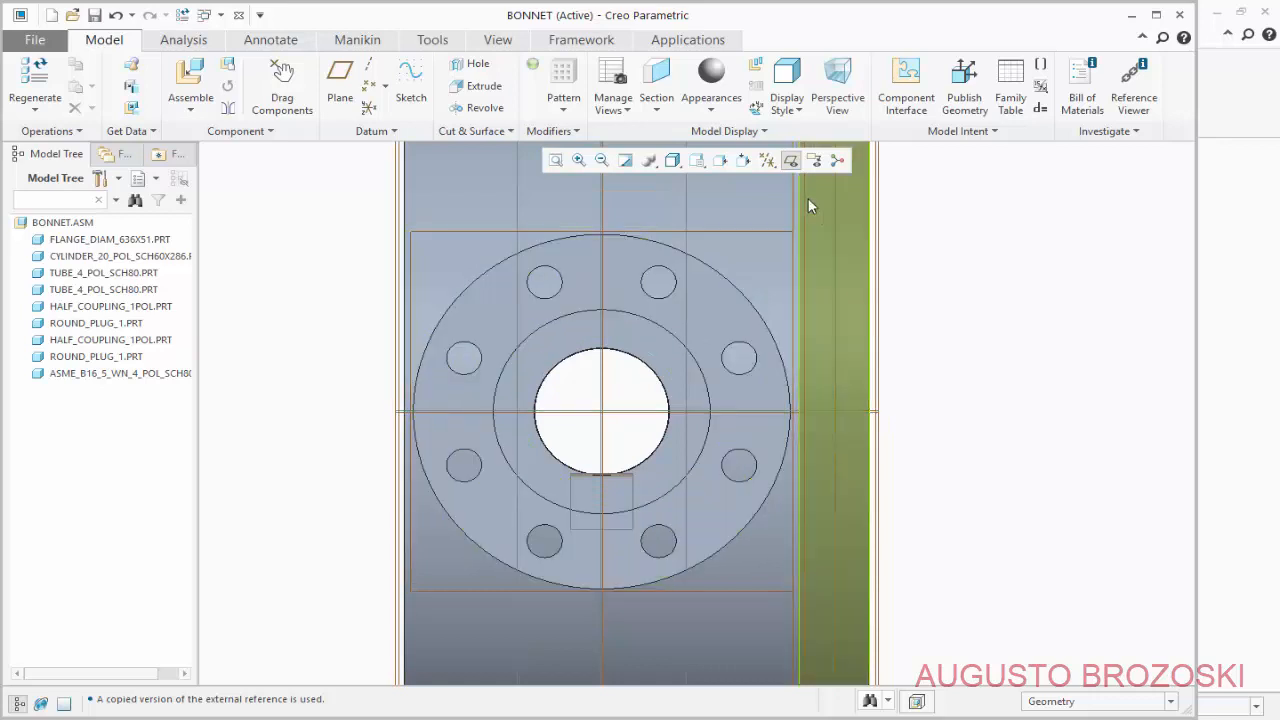
{"action": "left_click", "coordinate": [699, 161]}
{"action": "left_click", "coordinate": [745, 180]}
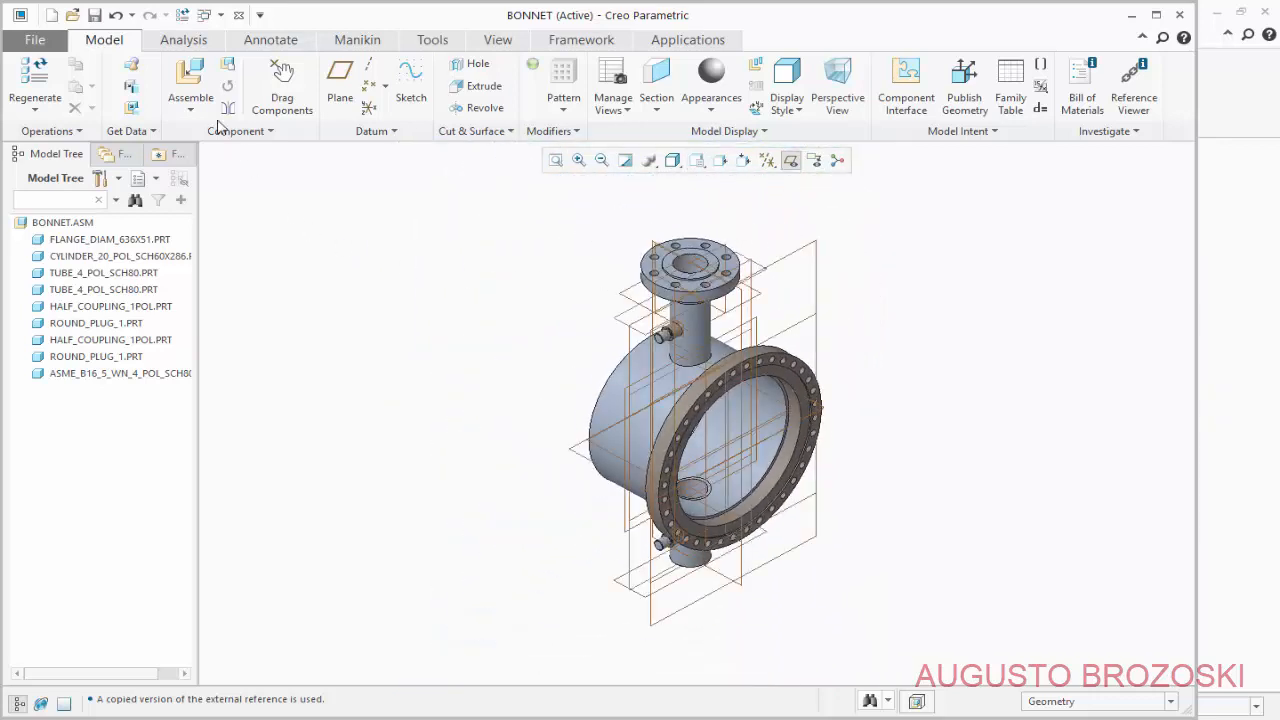
Assemble another asme_b16_5_wn_4_pol_sch80.prt and rotate it so its weld neck points up toward the lower tube.
{"action": "left_click", "coordinate": [190, 85]}
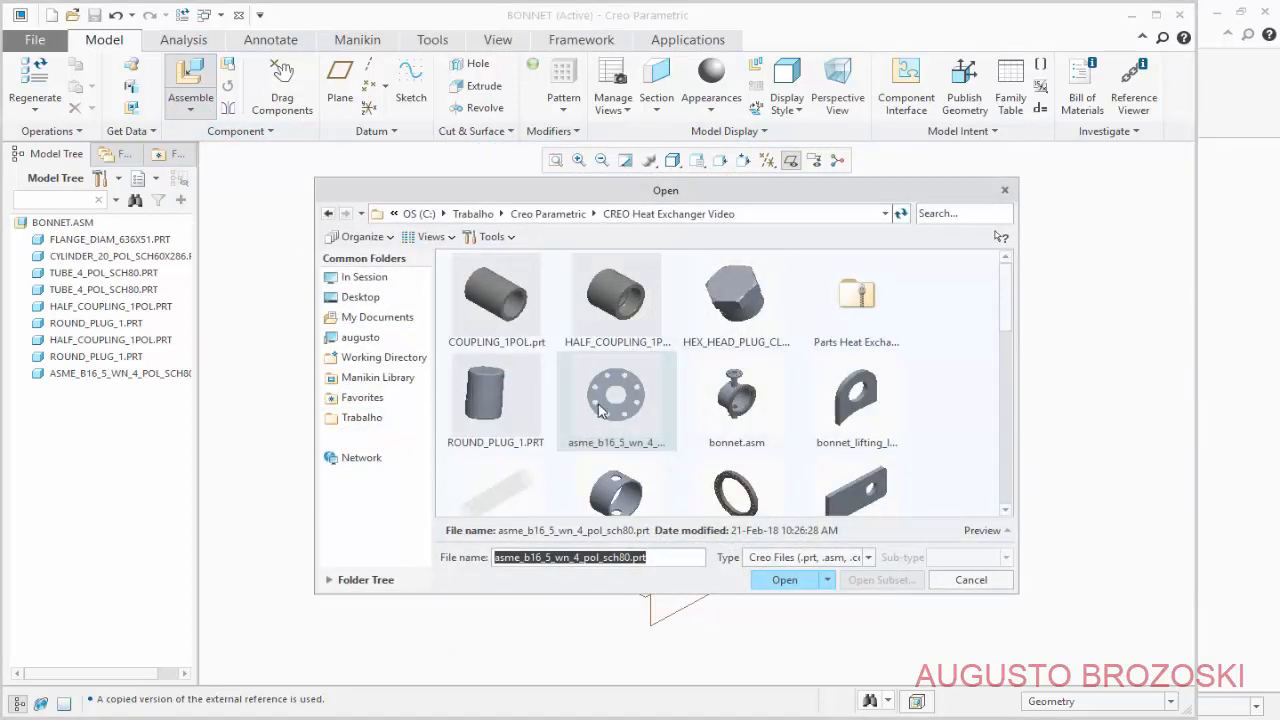
{"action": "left_click", "coordinate": [606, 403]}
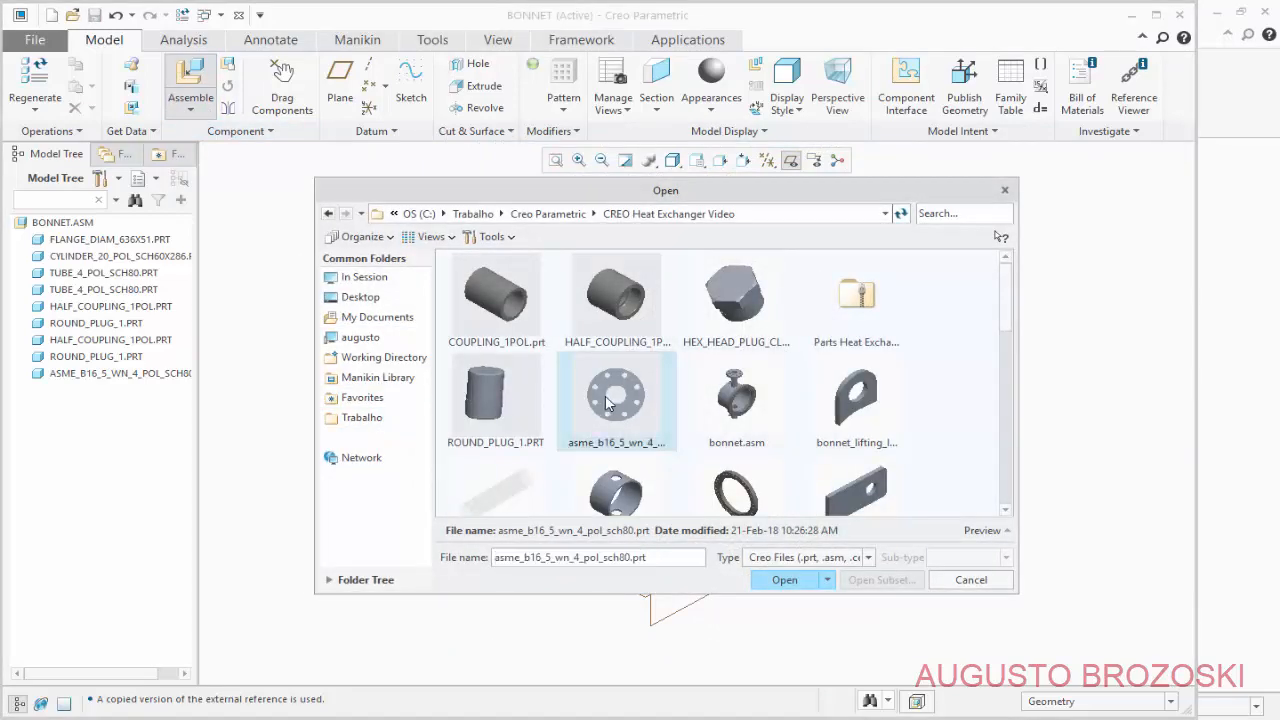
{"action": "left_click", "coordinate": [785, 584]}
{"action": "scroll", "coordinate": [700, 648], "scroll_direction": "up", "scroll_amount": 3}
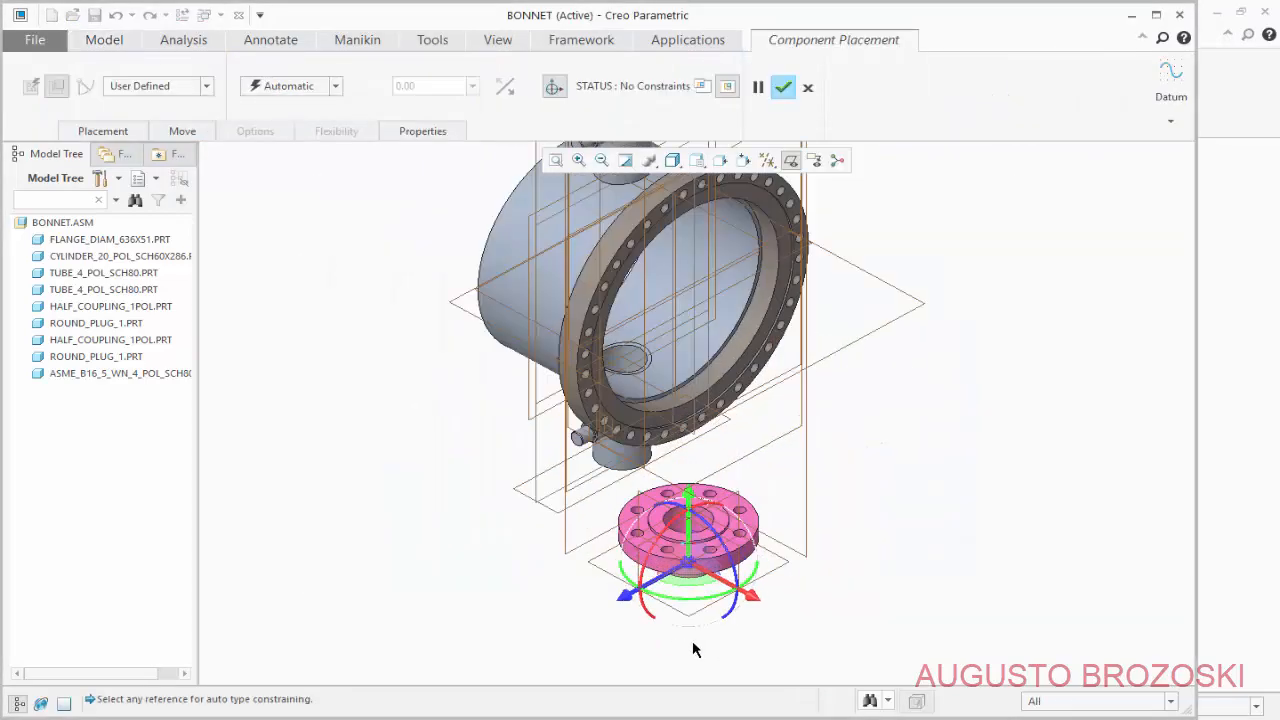
{"action": "scroll", "coordinate": [695, 648], "scroll_direction": "up", "scroll_amount": 2}
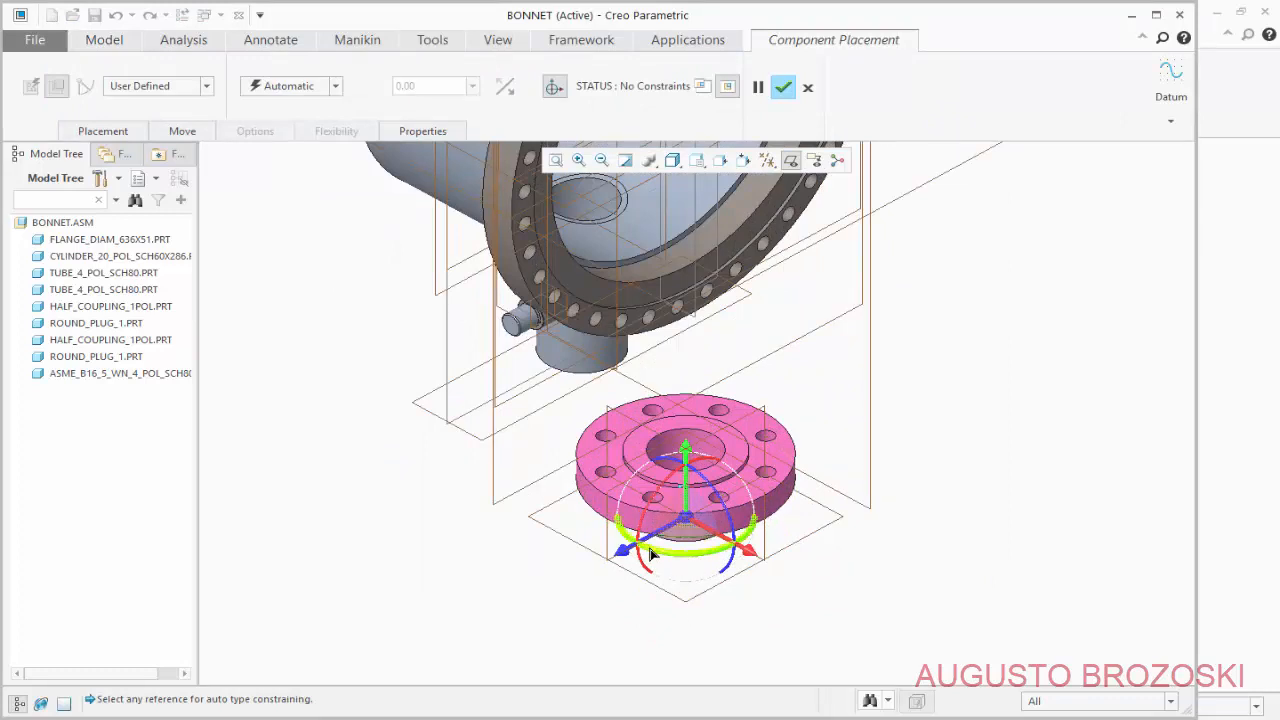
{"action": "left_click_drag", "start_coordinate": [646, 532], "coordinate": [754, 505]}
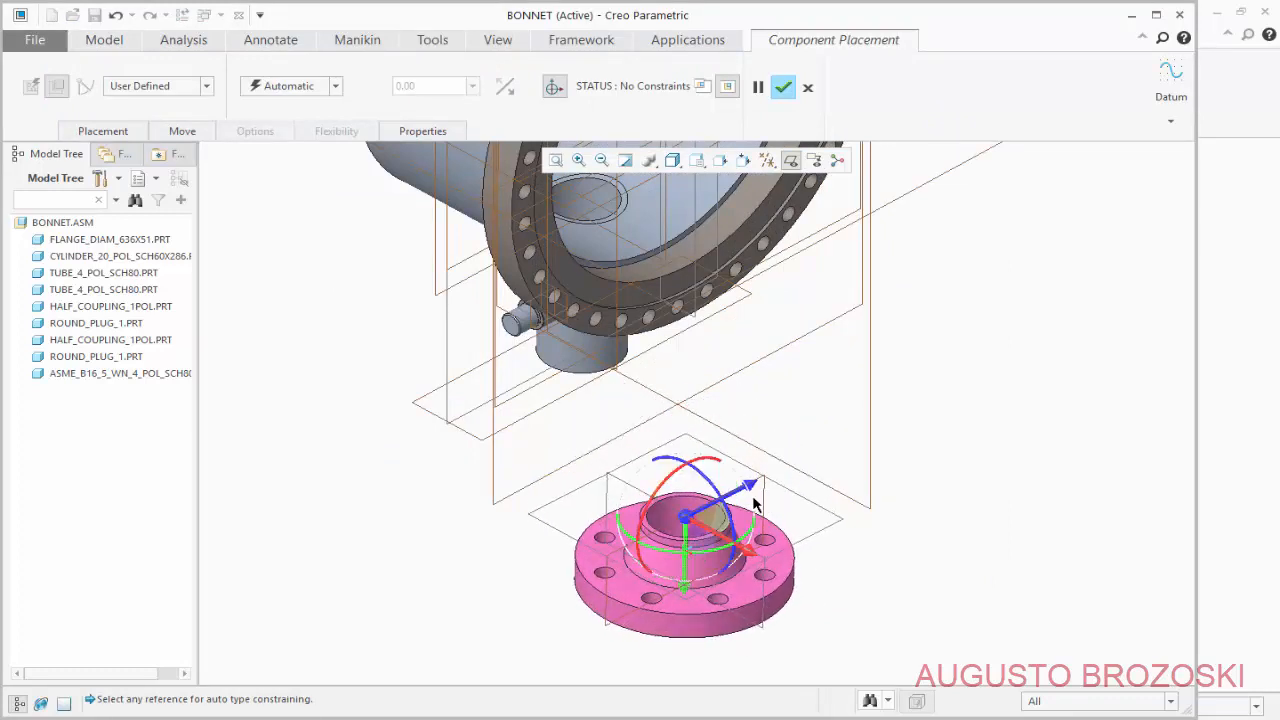
Constrain the second flange's weld-neck end face Coincident with the lower tube's open end face.
{"action": "left_click", "coordinate": [100, 131]}
{"action": "scroll", "coordinate": [652, 486], "scroll_direction": "up", "scroll_amount": 5}
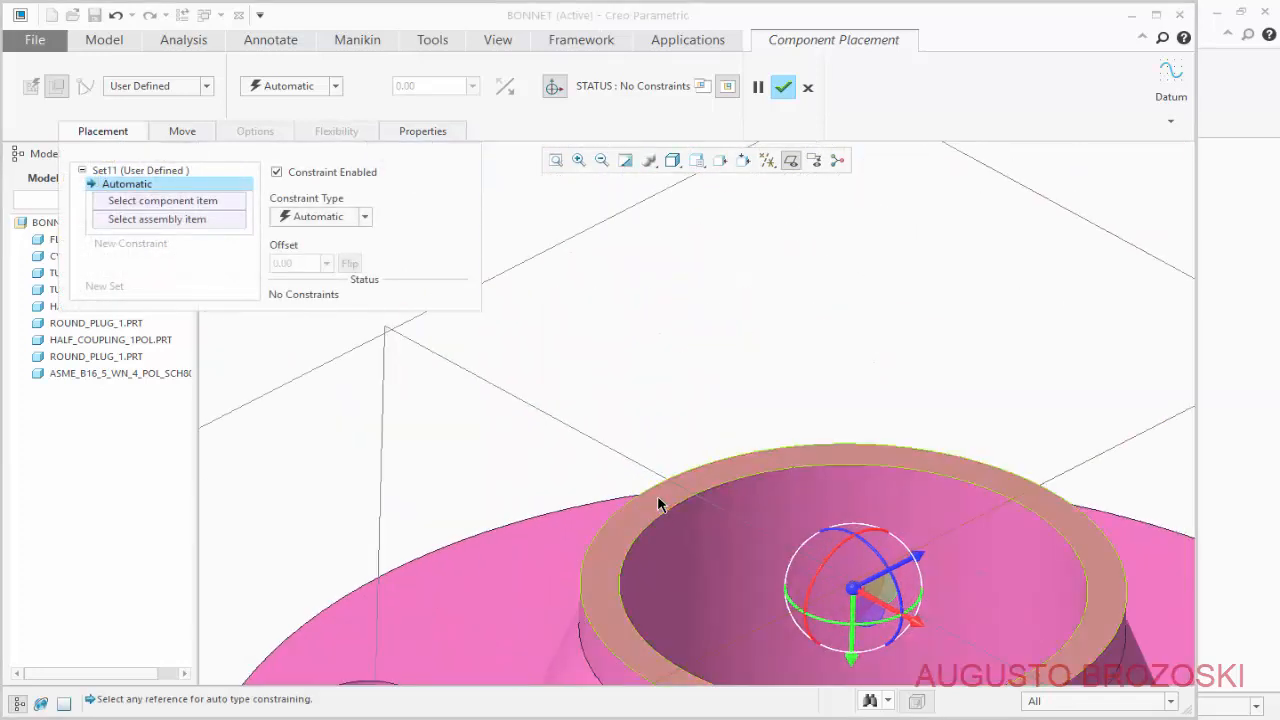
{"action": "left_click", "coordinate": [652, 503]}
{"action": "scroll", "coordinate": [655, 495], "scroll_direction": "down", "scroll_amount": 6}
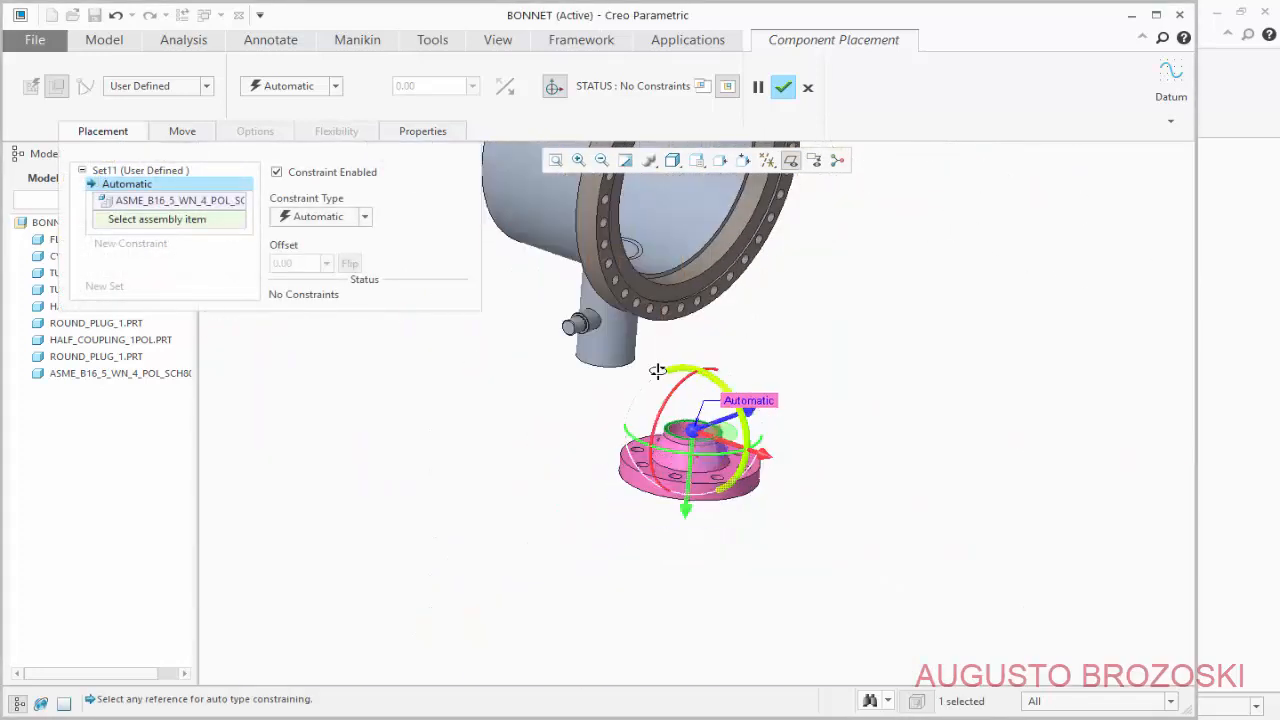
{"action": "scroll", "coordinate": [531, 425], "scroll_direction": "up", "scroll_amount": 6}
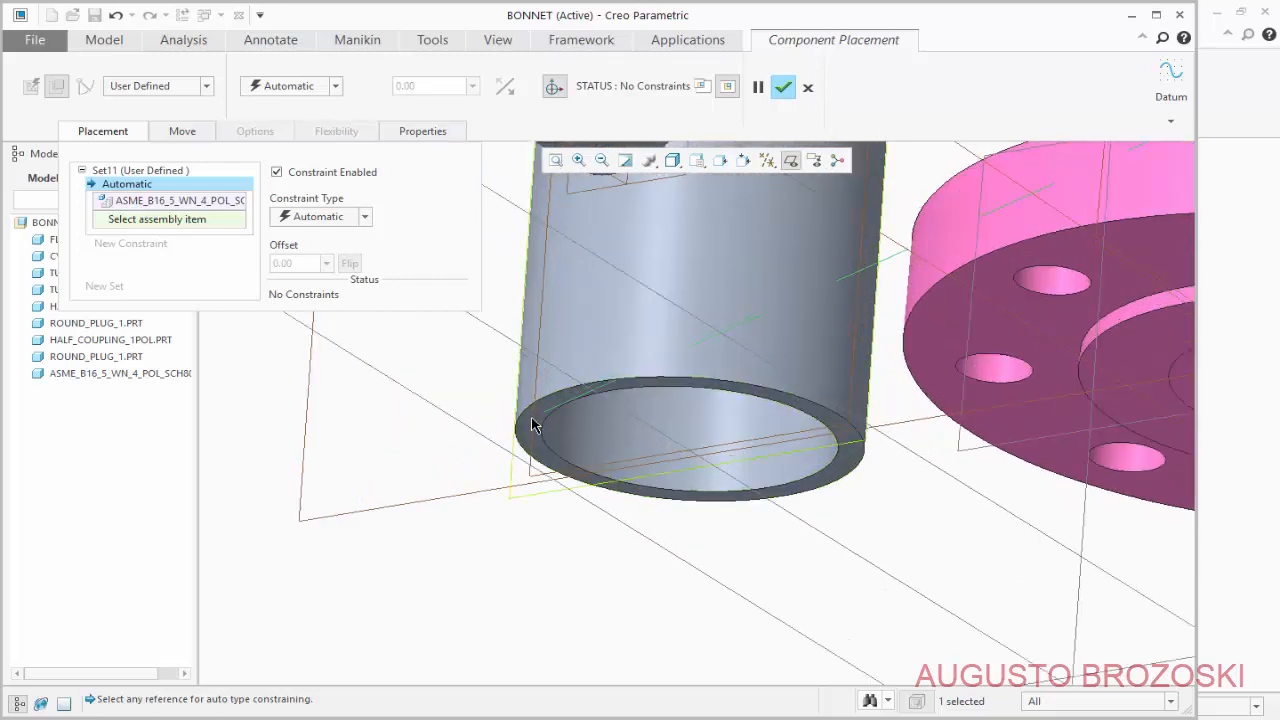
{"action": "left_click", "coordinate": [531, 425]}
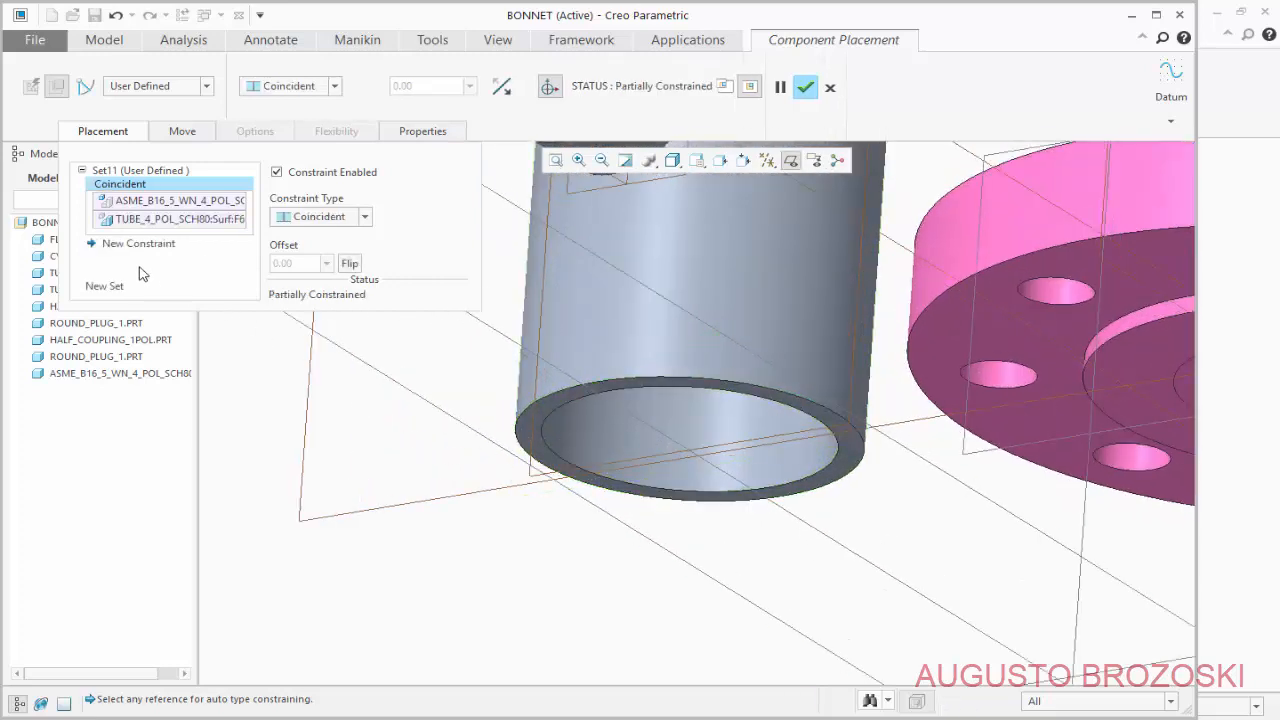
Constrain the second flange's weld-neck outer cylindrical surface Coincident with the lower tube's outer surface.
{"action": "scroll", "coordinate": [294, 418], "scroll_direction": "down", "scroll_amount": 3}
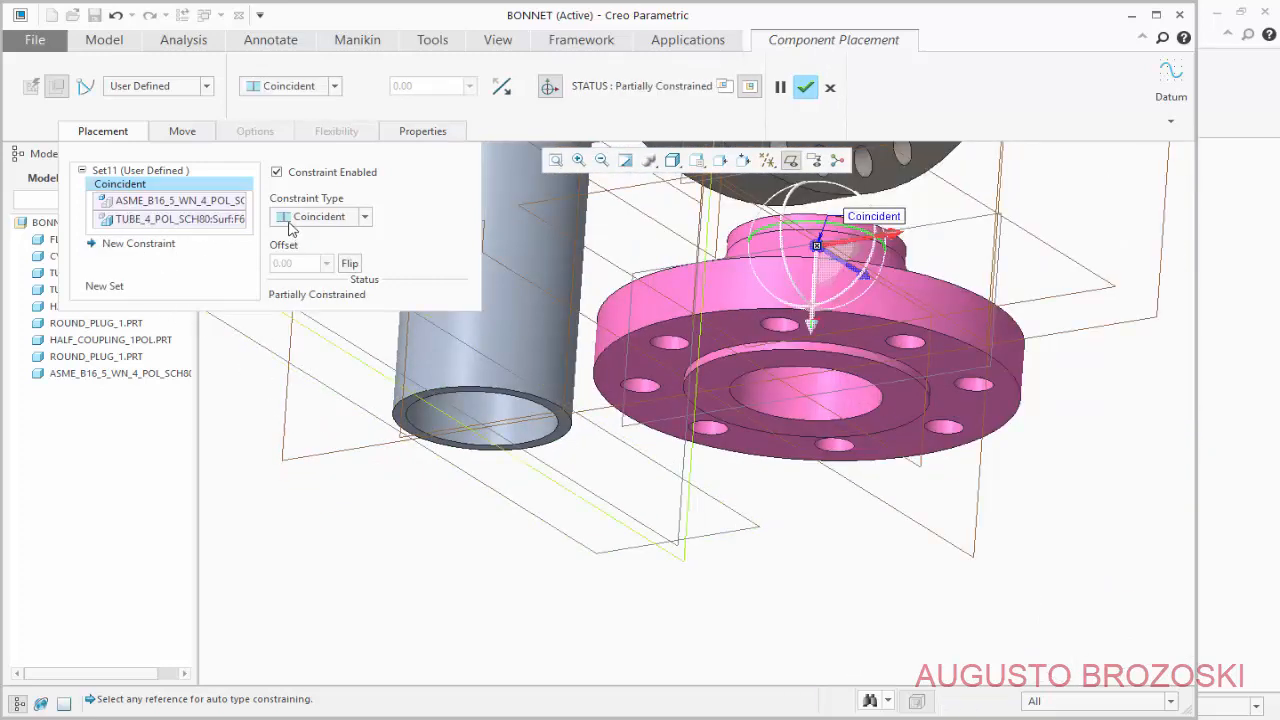
{"action": "scroll", "coordinate": [750, 215], "scroll_direction": "up", "scroll_amount": 5}
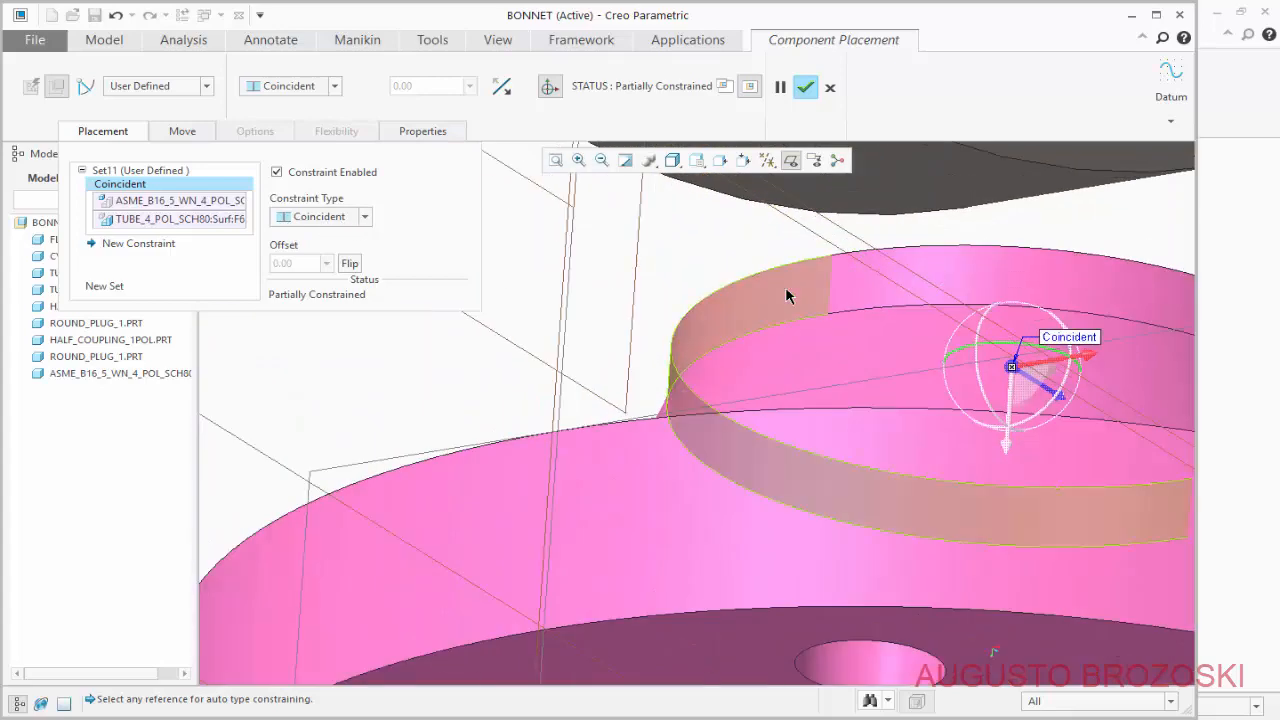
{"action": "left_click", "coordinate": [790, 316]}
{"action": "scroll", "coordinate": [790, 316], "scroll_direction": "down", "scroll_amount": 5}
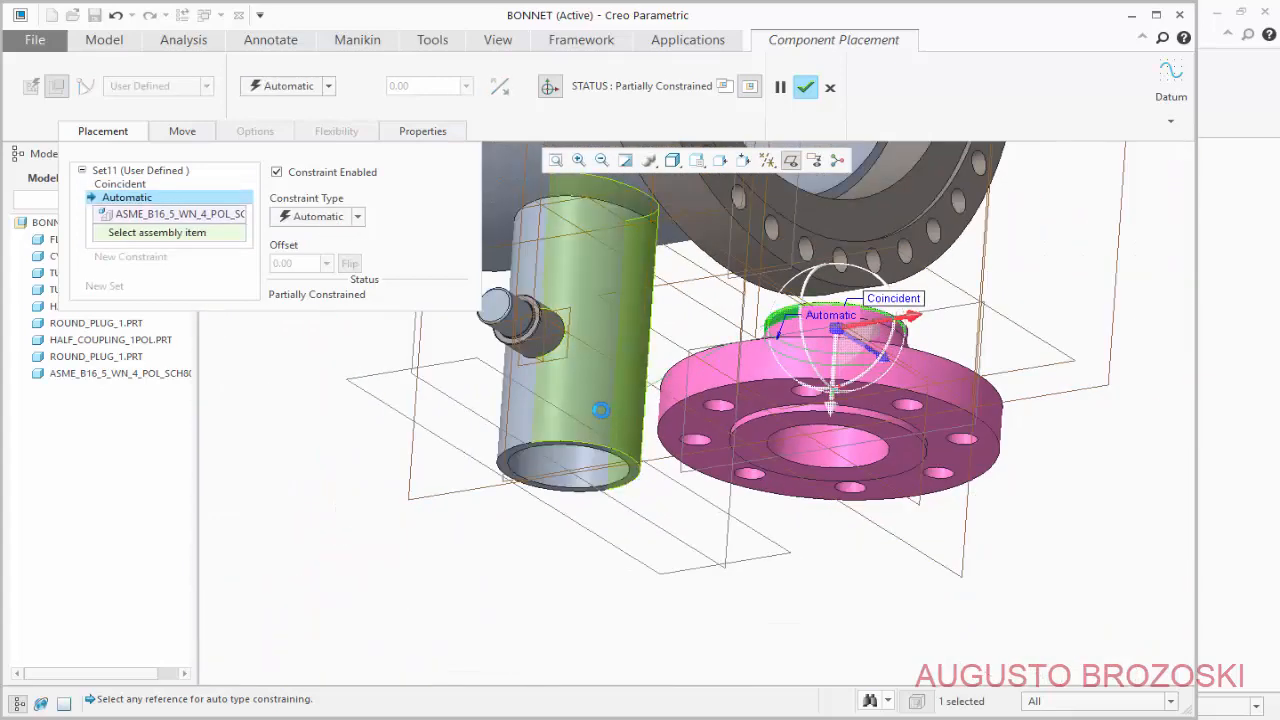
{"action": "left_click", "coordinate": [600, 410]}
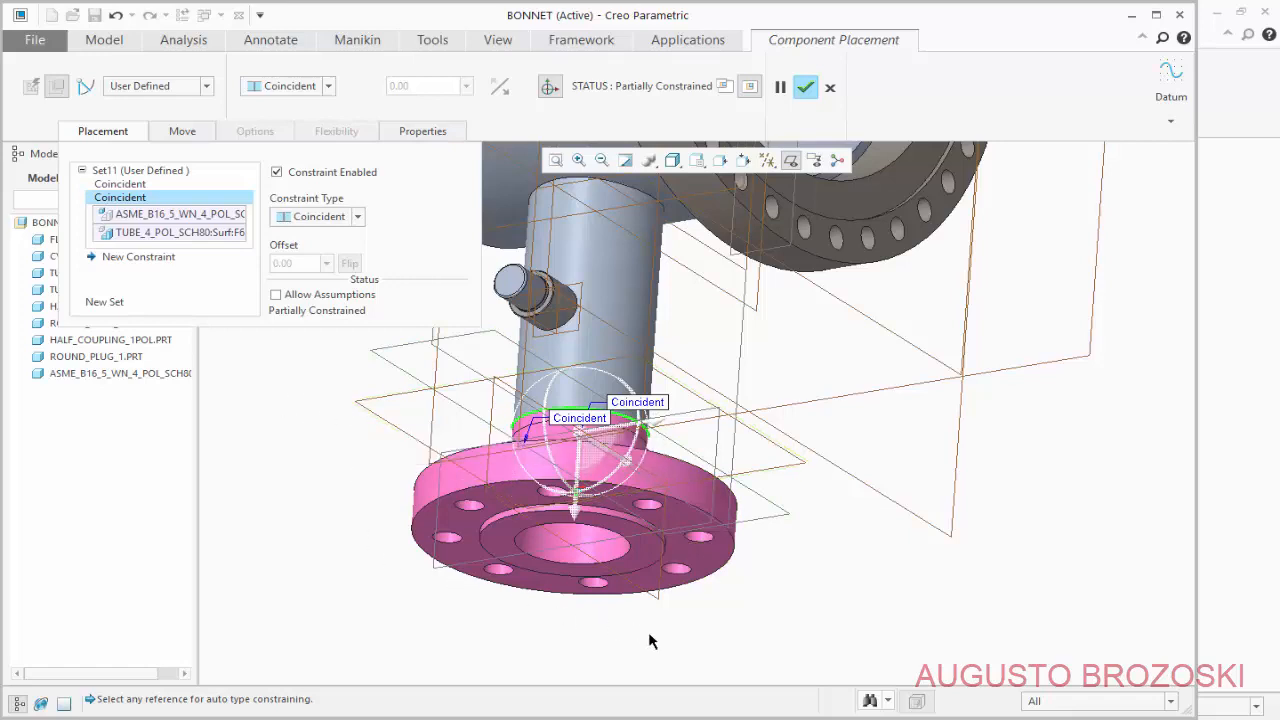
Add a third constraint, set to Parallel, between the lower flange's vertical datum plane and the FRONT plane of FLANGE_DIAM_636X51.
{"action": "left_click", "coordinate": [645, 602]}
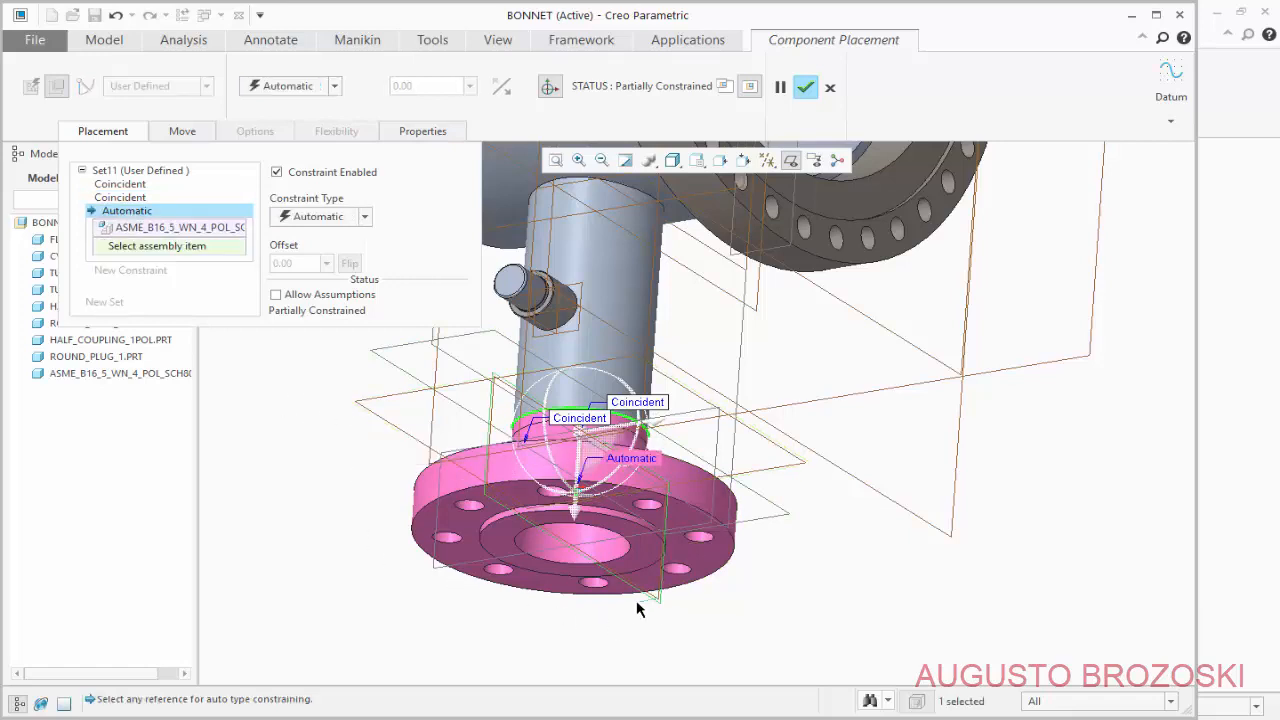
{"action": "scroll", "coordinate": [655, 598], "scroll_direction": "down", "scroll_amount": 3}
{"action": "scroll", "coordinate": [771, 482], "scroll_direction": "down", "scroll_amount": 5}
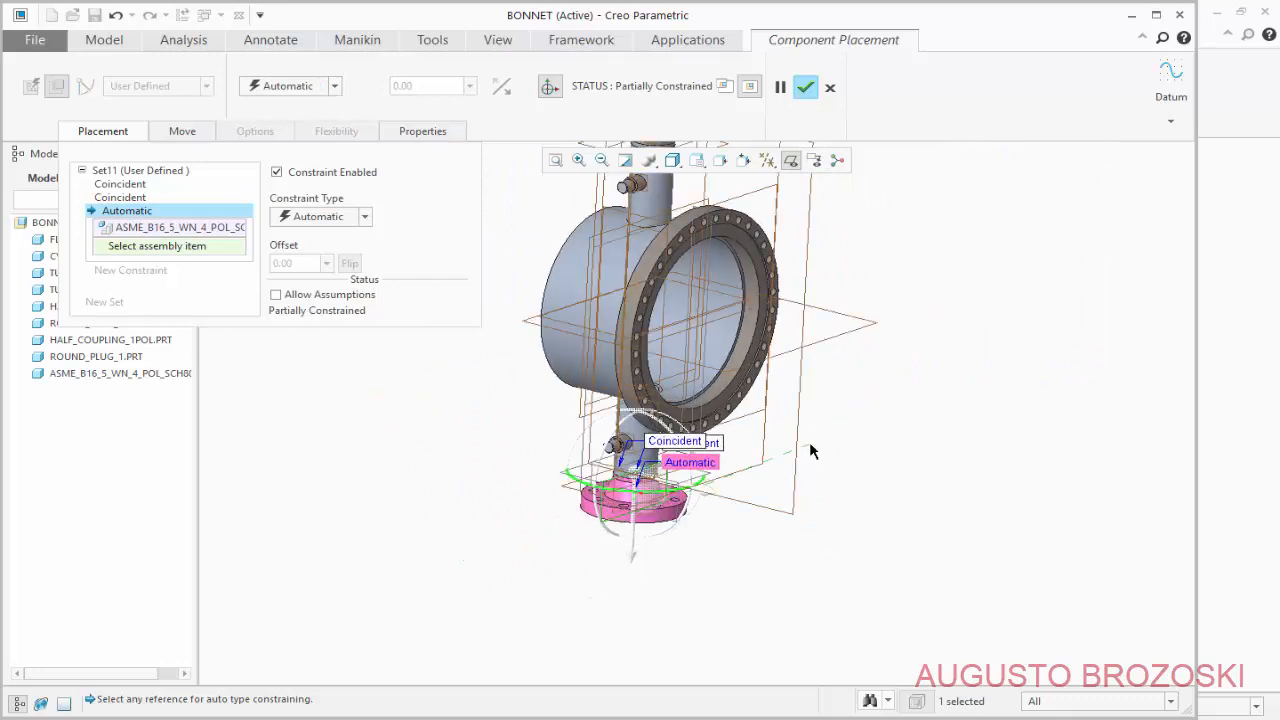
{"action": "scroll", "coordinate": [836, 323], "scroll_direction": "up", "scroll_amount": 5}
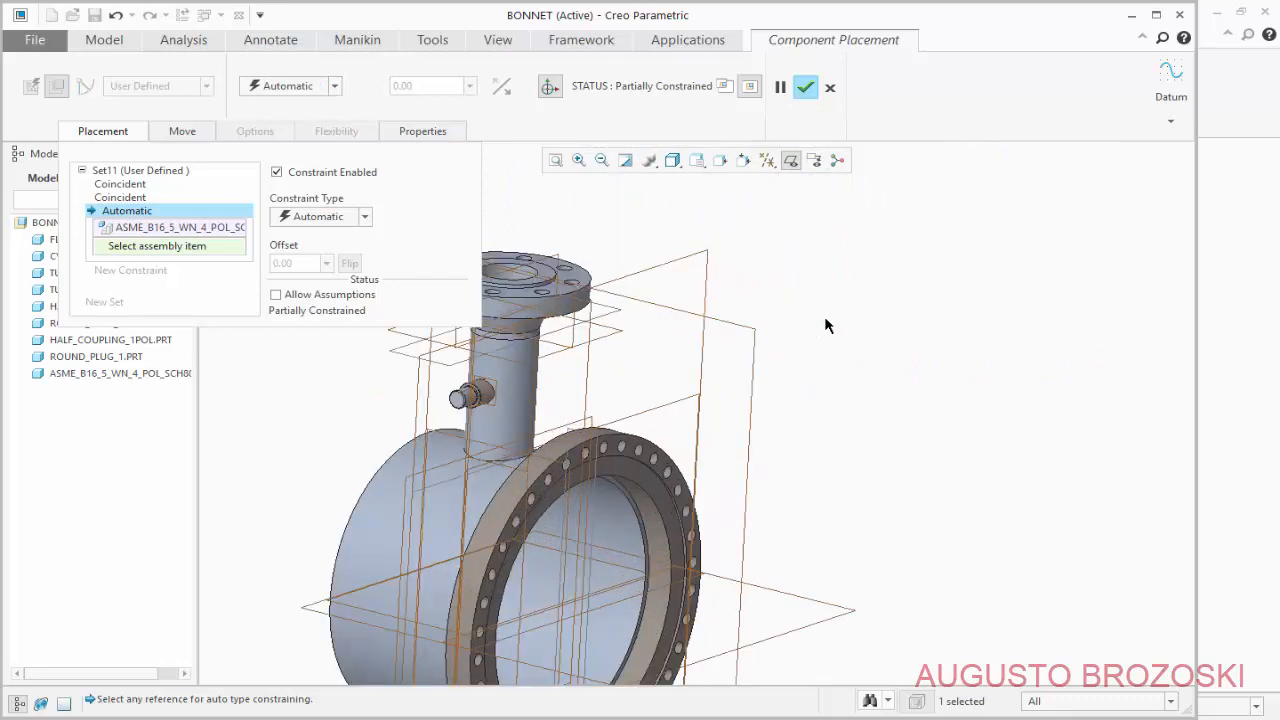
{"action": "left_click", "coordinate": [683, 404]}
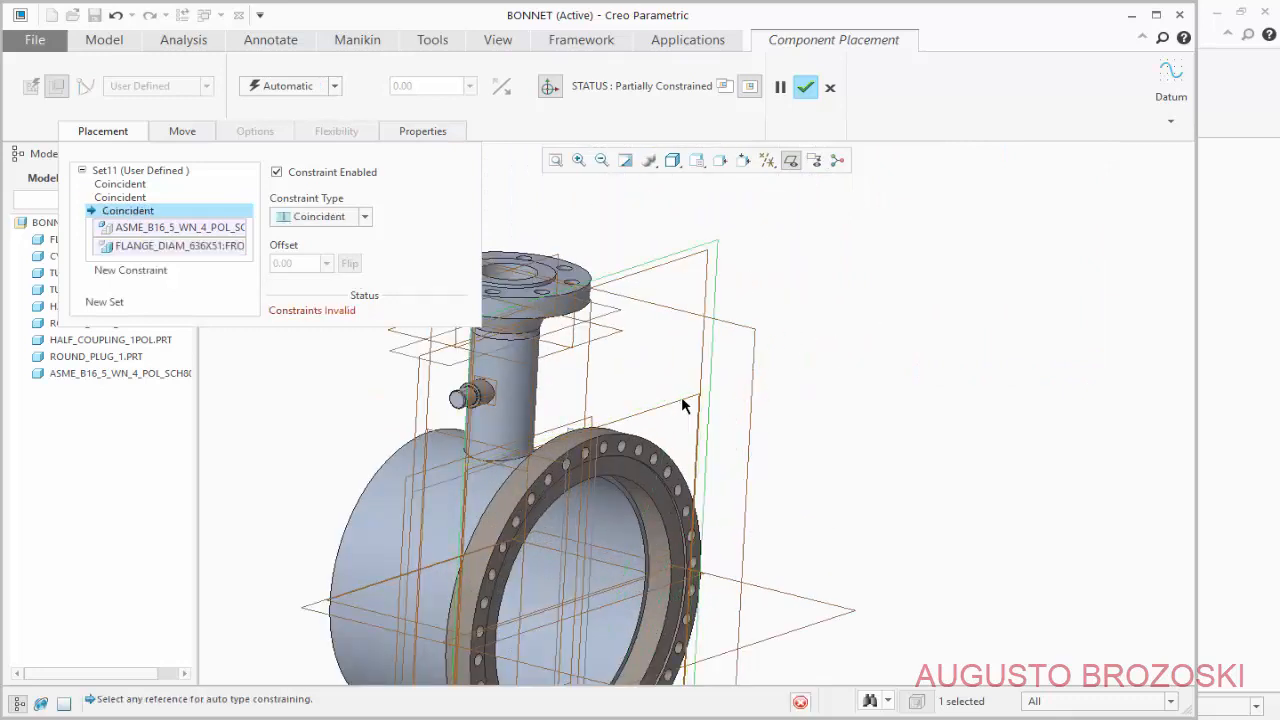
{"action": "left_click", "coordinate": [362, 218]}
{"action": "left_click", "coordinate": [318, 266]}
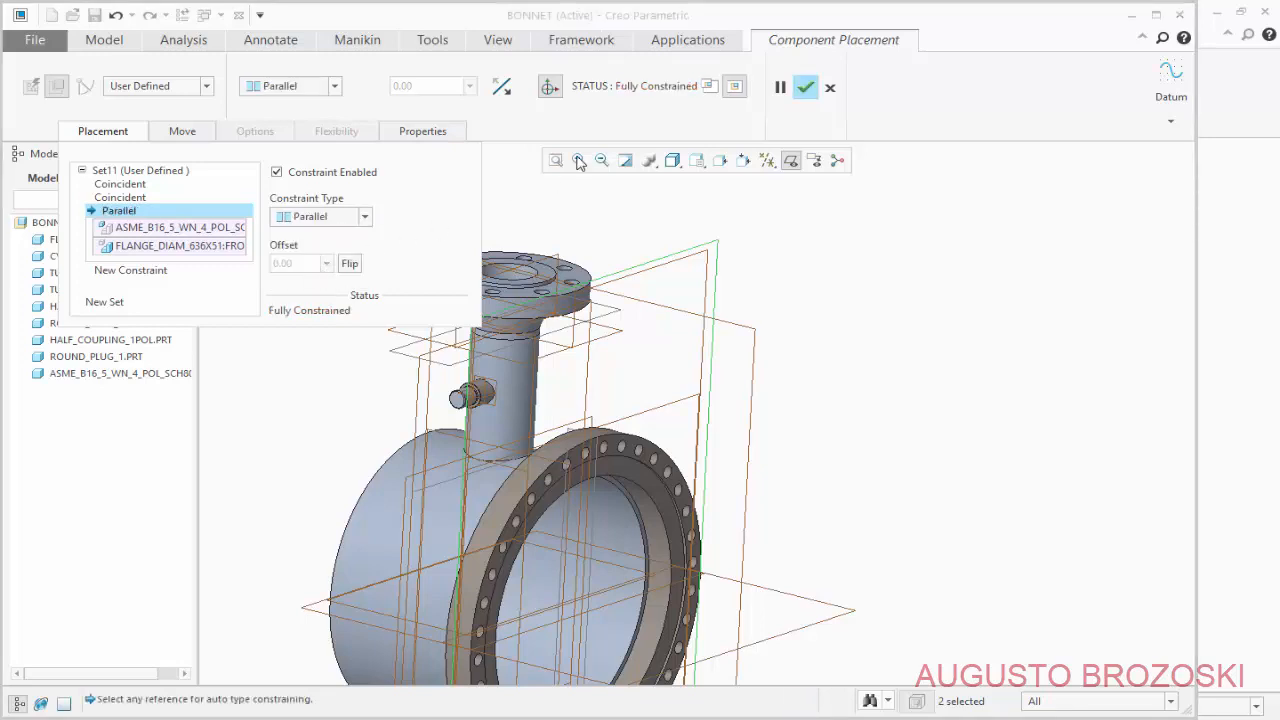
Accept the lower flange placement and save the assembly in the standard orientation with datum planes hidden.
{"action": "left_click", "coordinate": [806, 88]}
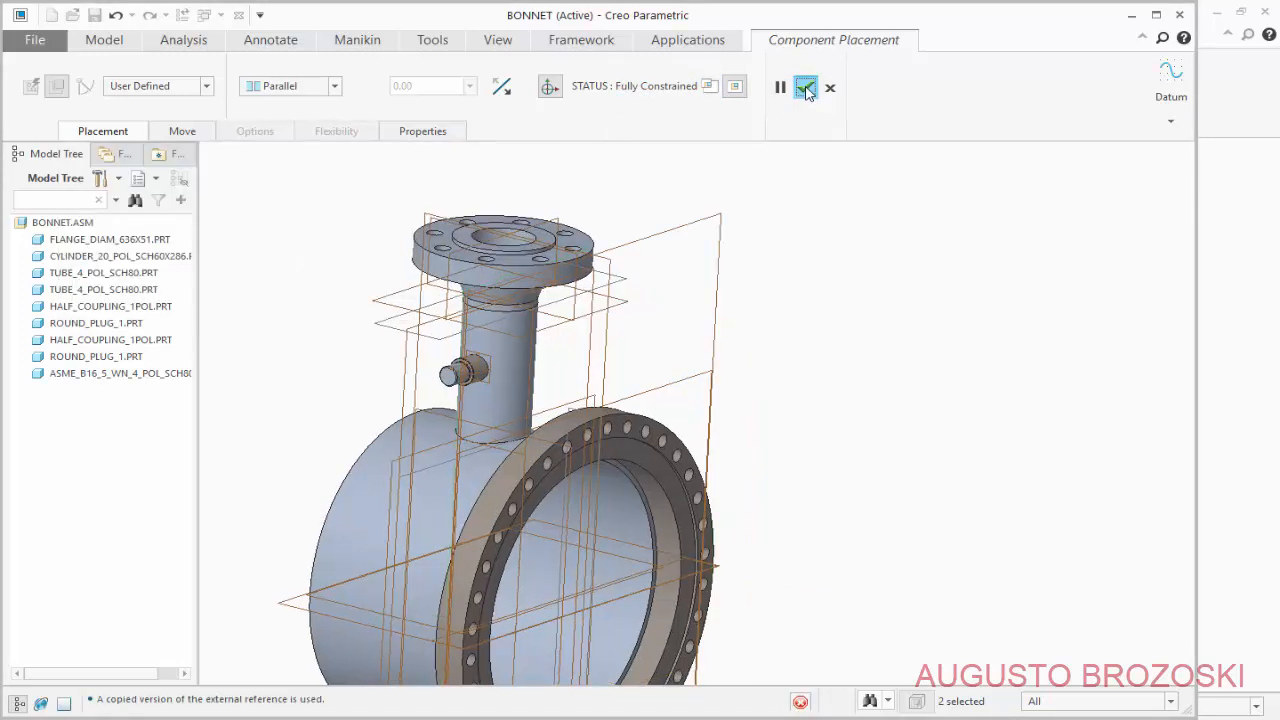
{"action": "left_click", "coordinate": [789, 162]}
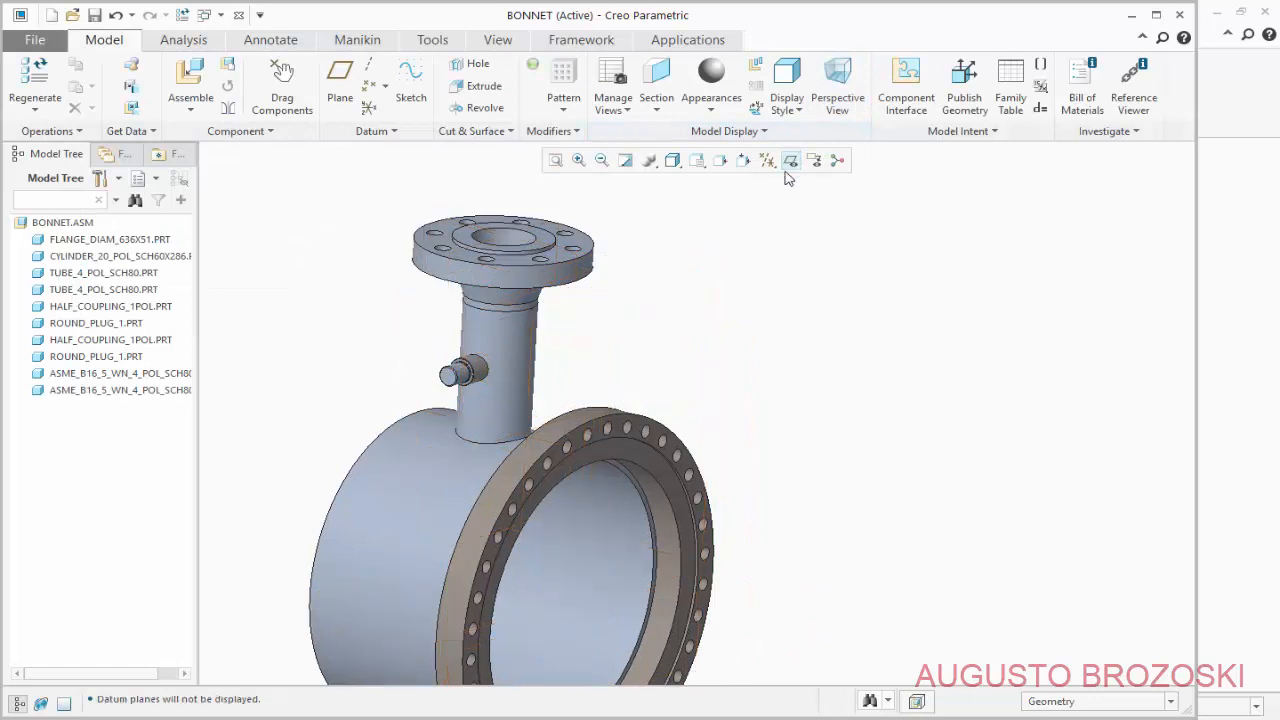
{"action": "left_click", "coordinate": [697, 161]}
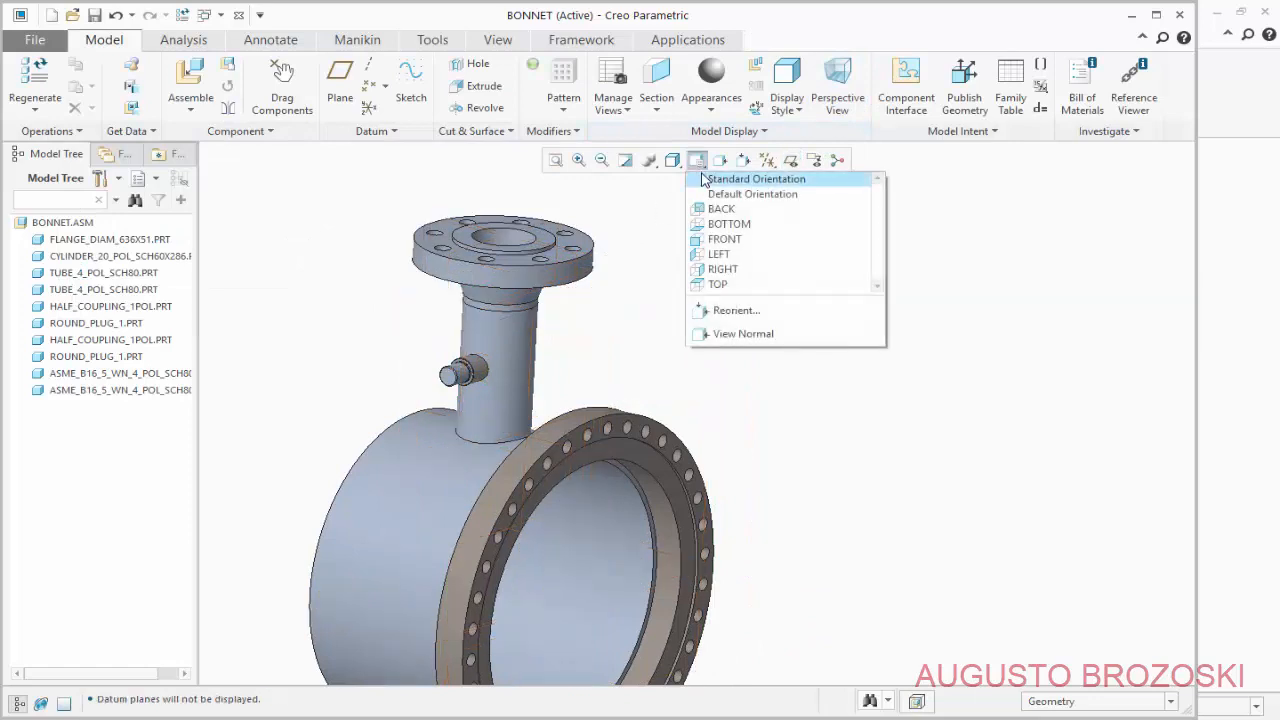
{"action": "left_click", "coordinate": [700, 179]}
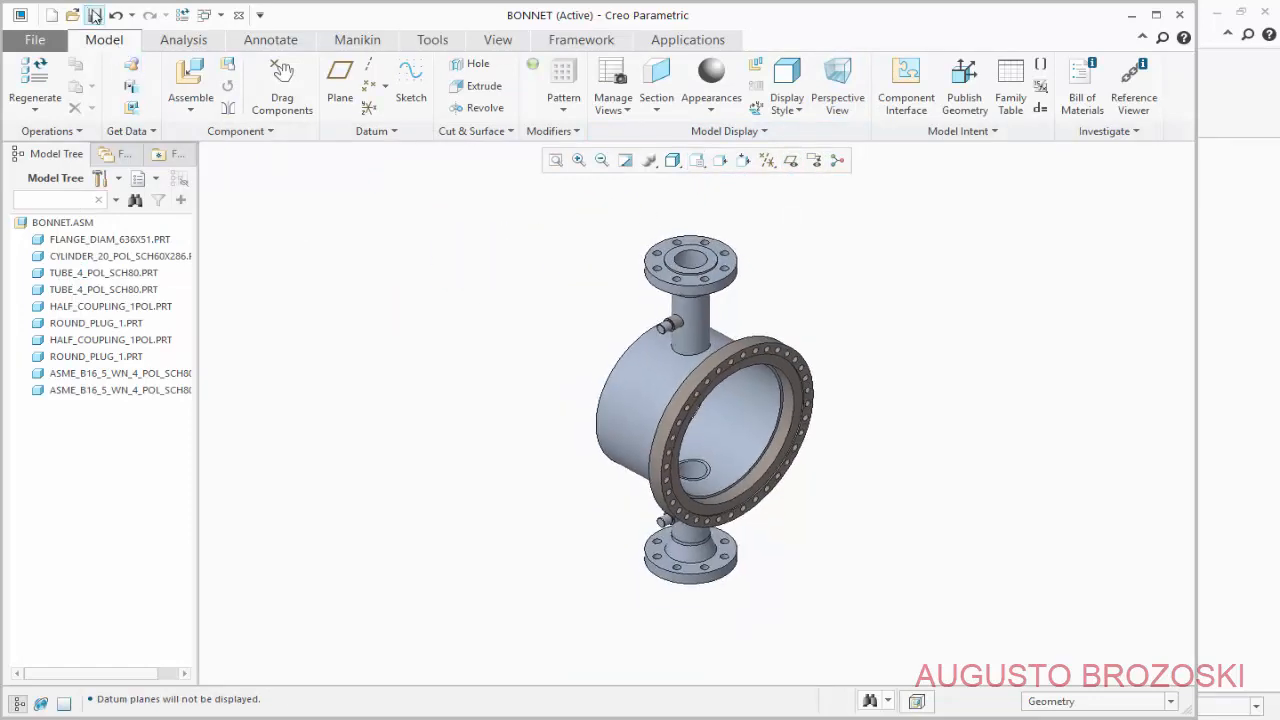
{"action": "left_click", "coordinate": [94, 15]}
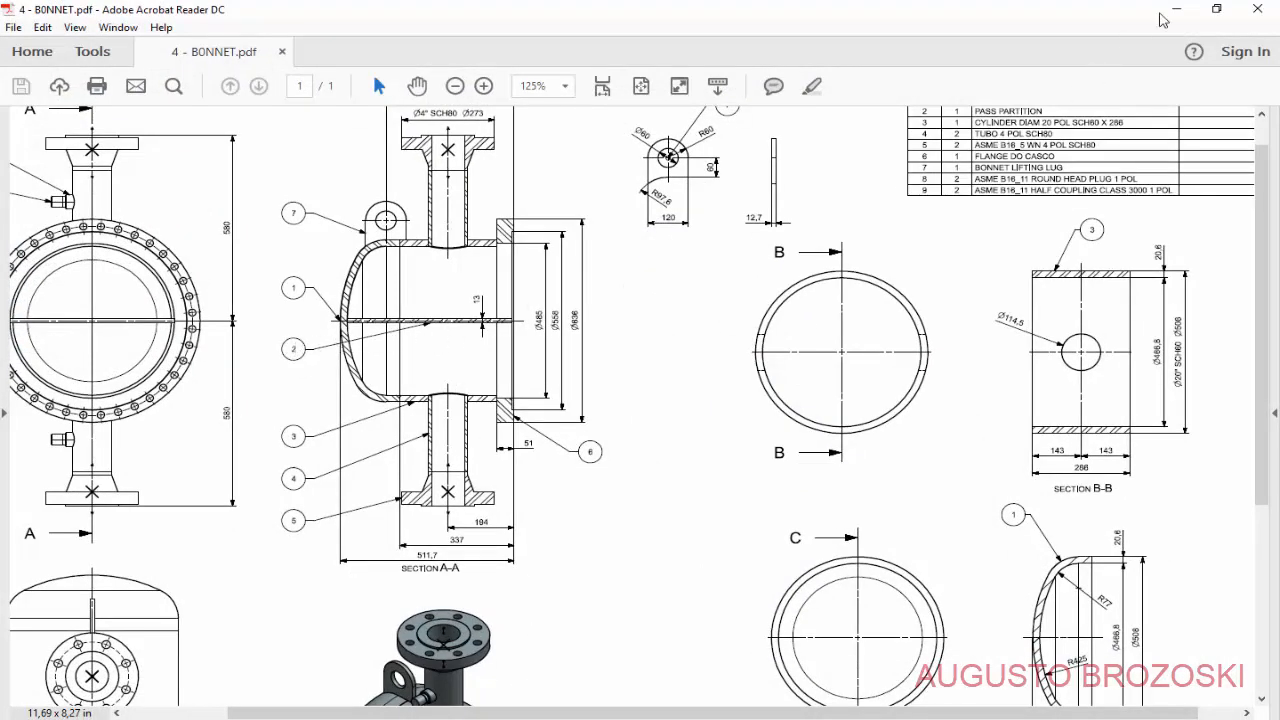
Return from the PDF drawing to Creo Parametric, assemble pass_partition.prt and raise it in front of the large flange's opening.
{"action": "left_click", "coordinate": [1162, 16]}
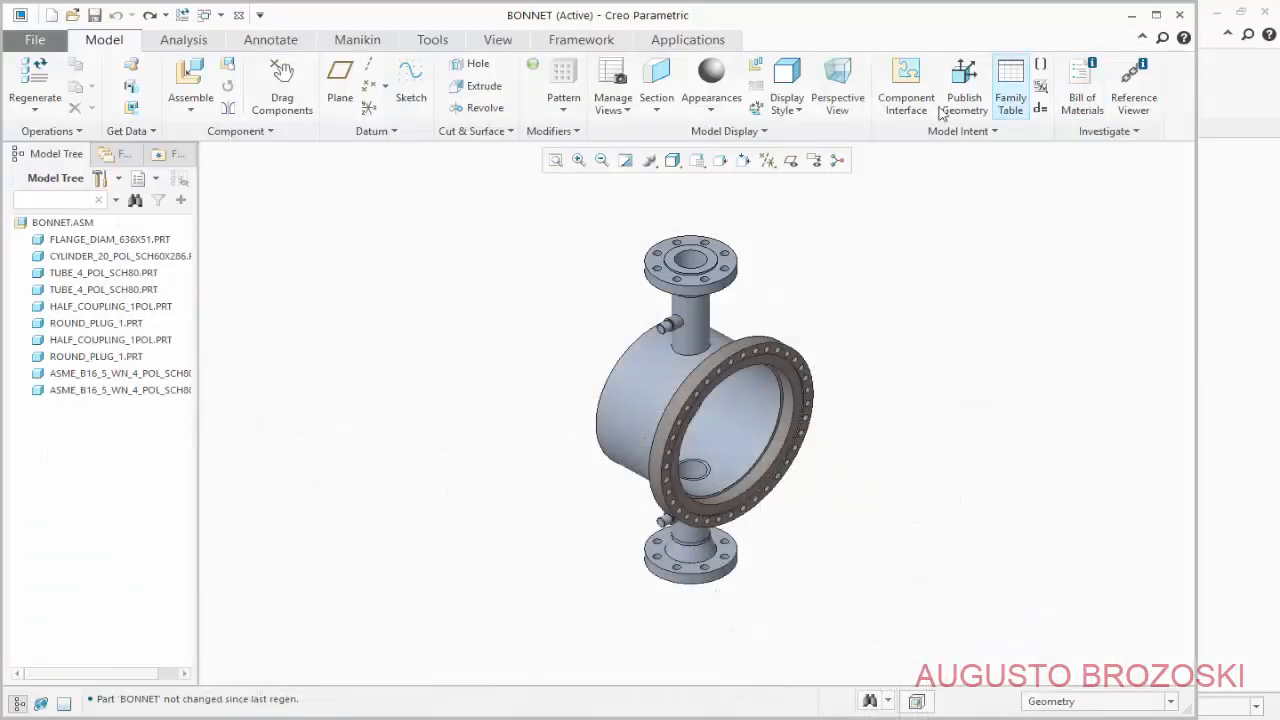
{"action": "left_click", "coordinate": [185, 80]}
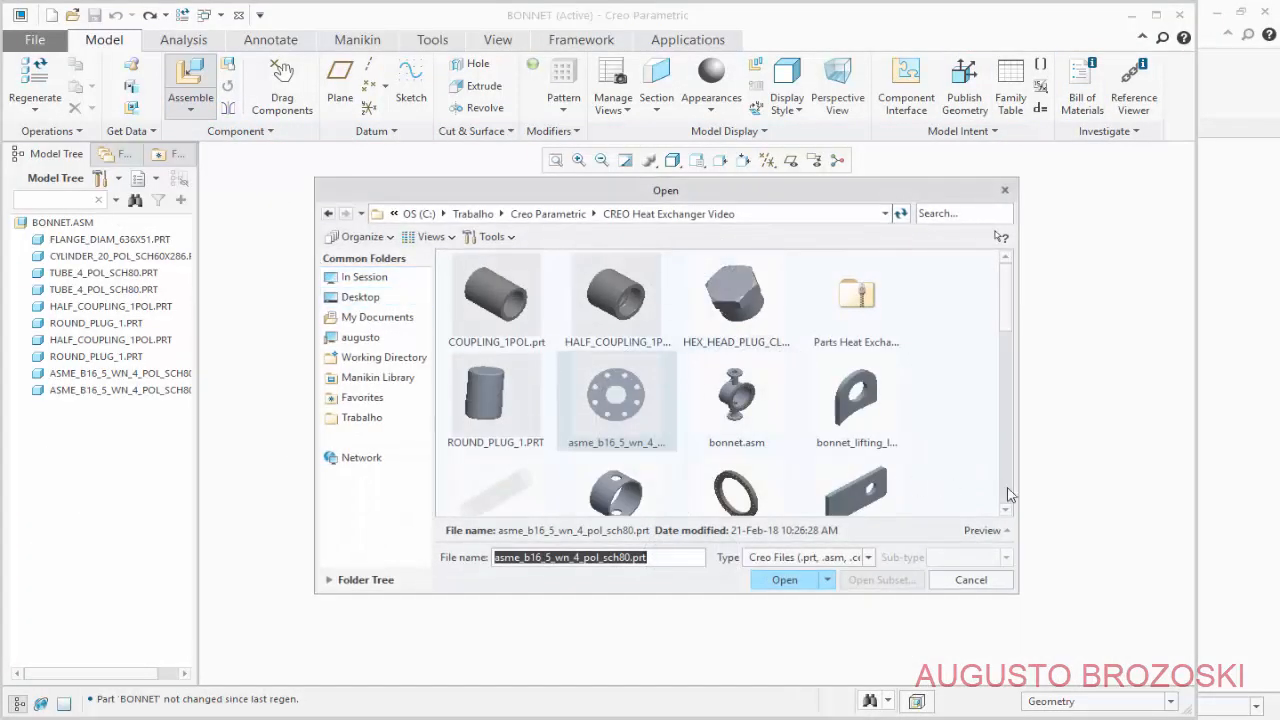
{"action": "scroll", "coordinate": [1008, 494], "scroll_direction": "down", "scroll_amount": 5}
{"action": "left_click", "coordinate": [510, 320]}
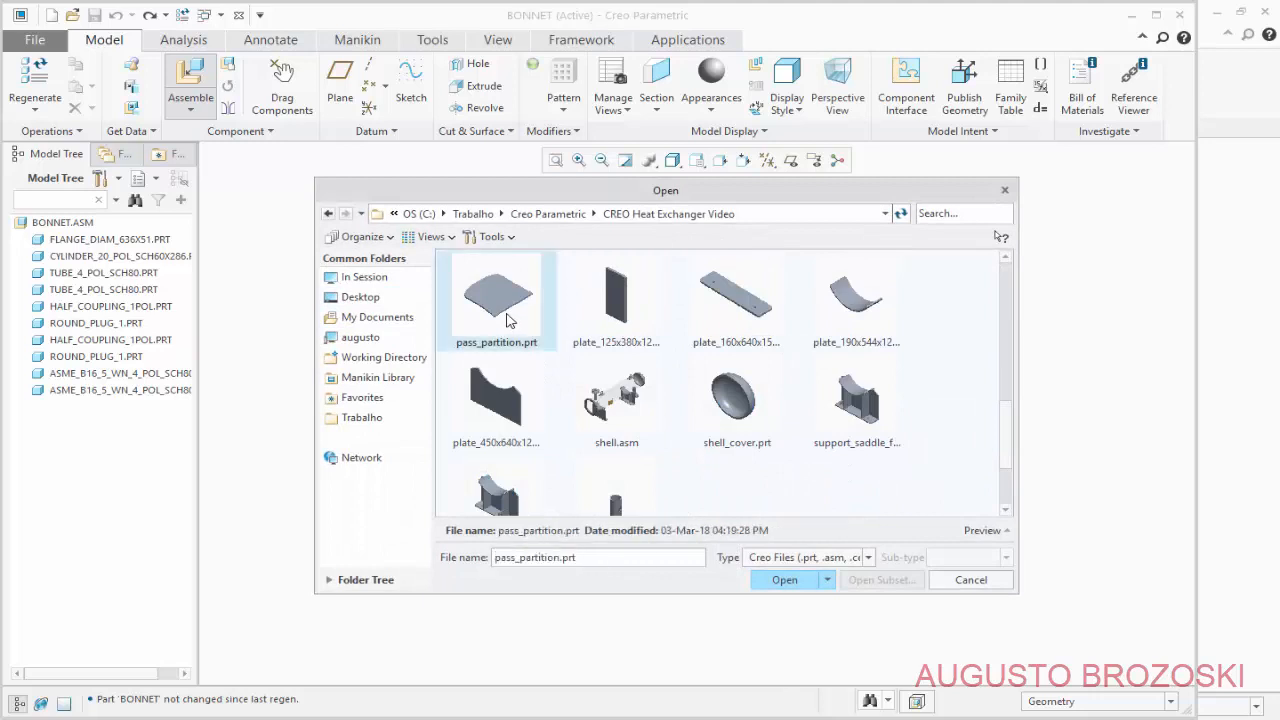
{"action": "left_click", "coordinate": [788, 579]}
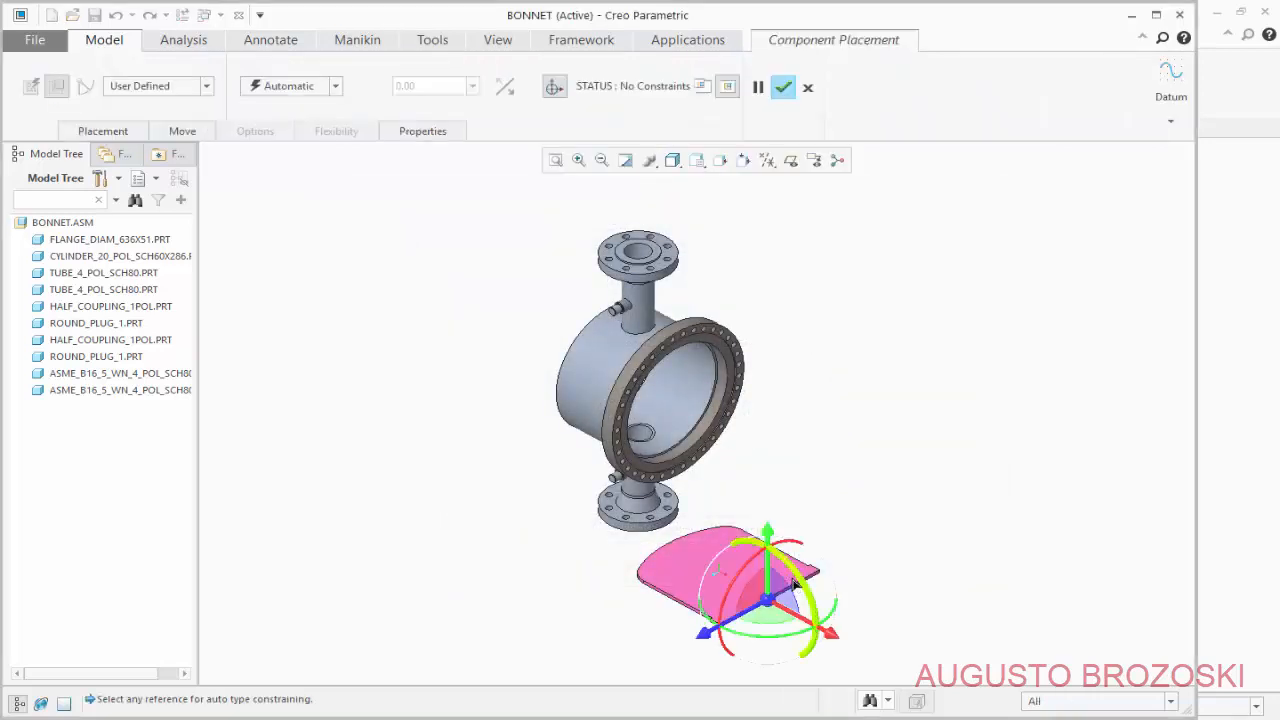
{"action": "left_click_drag", "start_coordinate": [767, 532], "coordinate": [767, 386]}
{"action": "scroll", "coordinate": [763, 348], "scroll_direction": "down", "scroll_amount": 2}
{"action": "scroll", "coordinate": [763, 348], "scroll_direction": "down", "scroll_amount": 1}
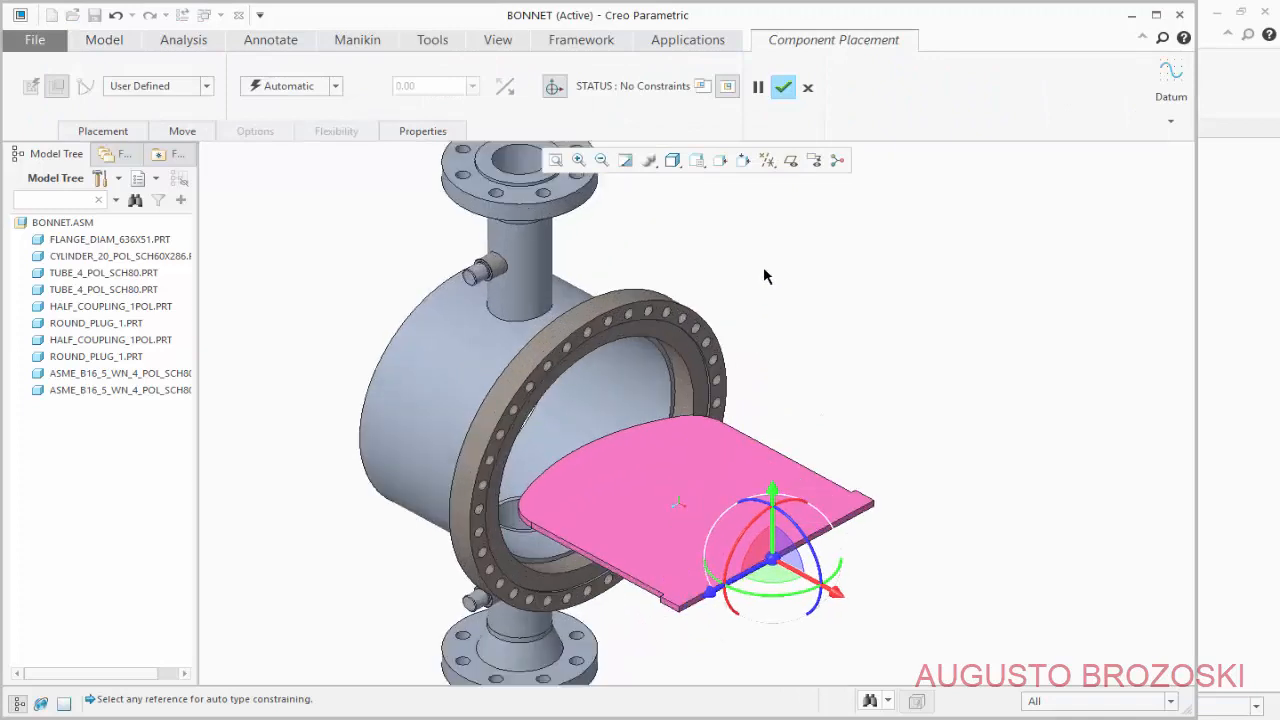
Display the datum planes and constrain the pass partition's horizontal datum plane Coincident with the large flange's horizontal datum plane.
{"action": "left_click", "coordinate": [790, 161]}
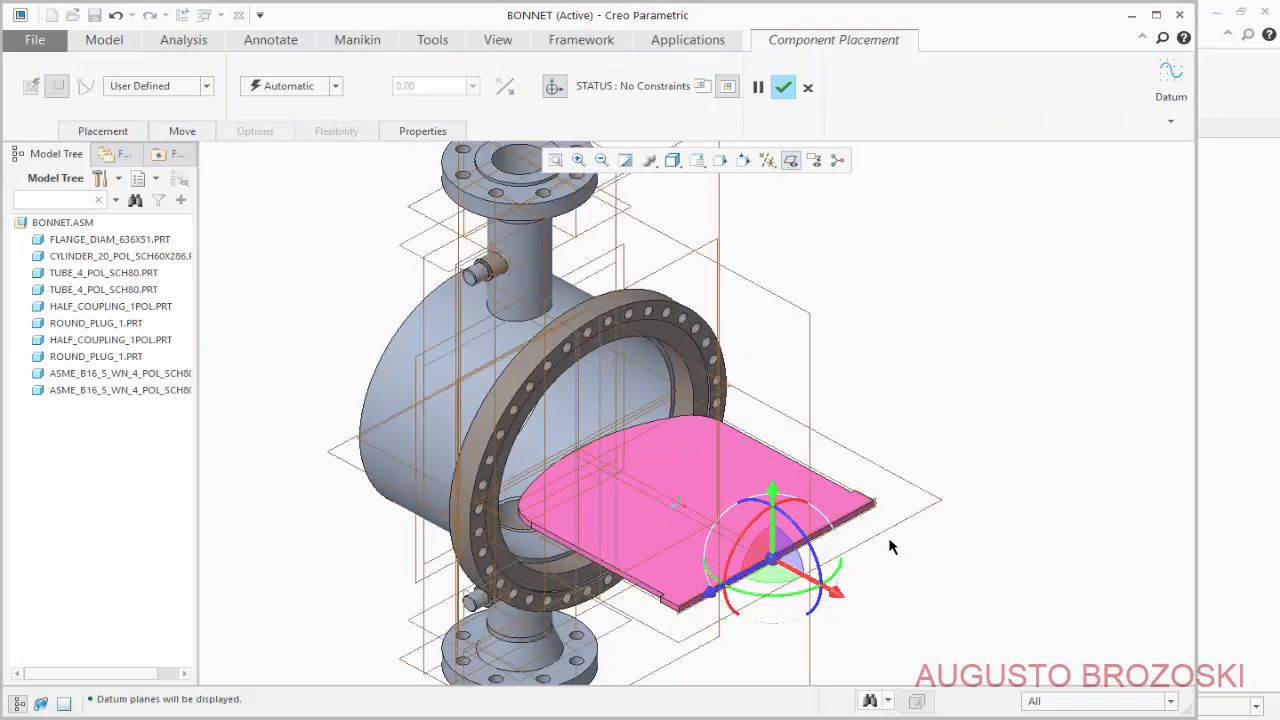
{"action": "scroll", "coordinate": [892, 546], "scroll_direction": "down", "scroll_amount": 5}
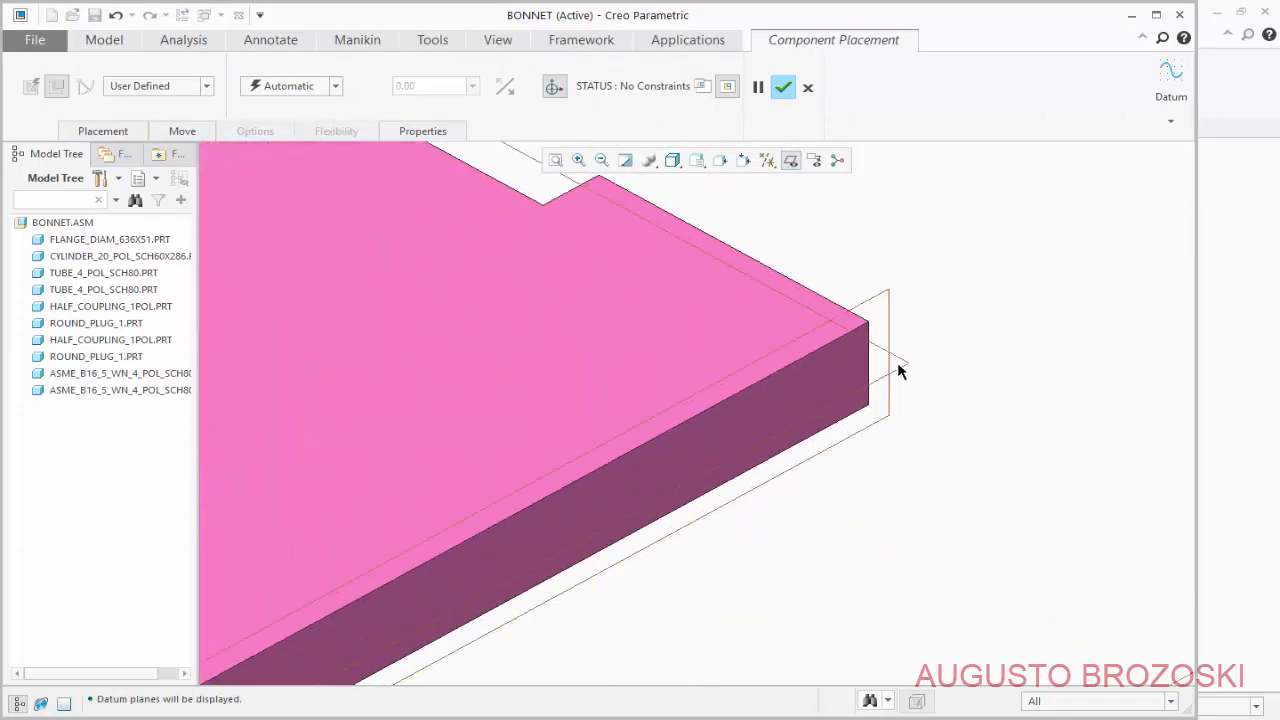
{"action": "left_click", "coordinate": [898, 367]}
{"action": "scroll", "coordinate": [900, 401], "scroll_direction": "up", "scroll_amount": 6}
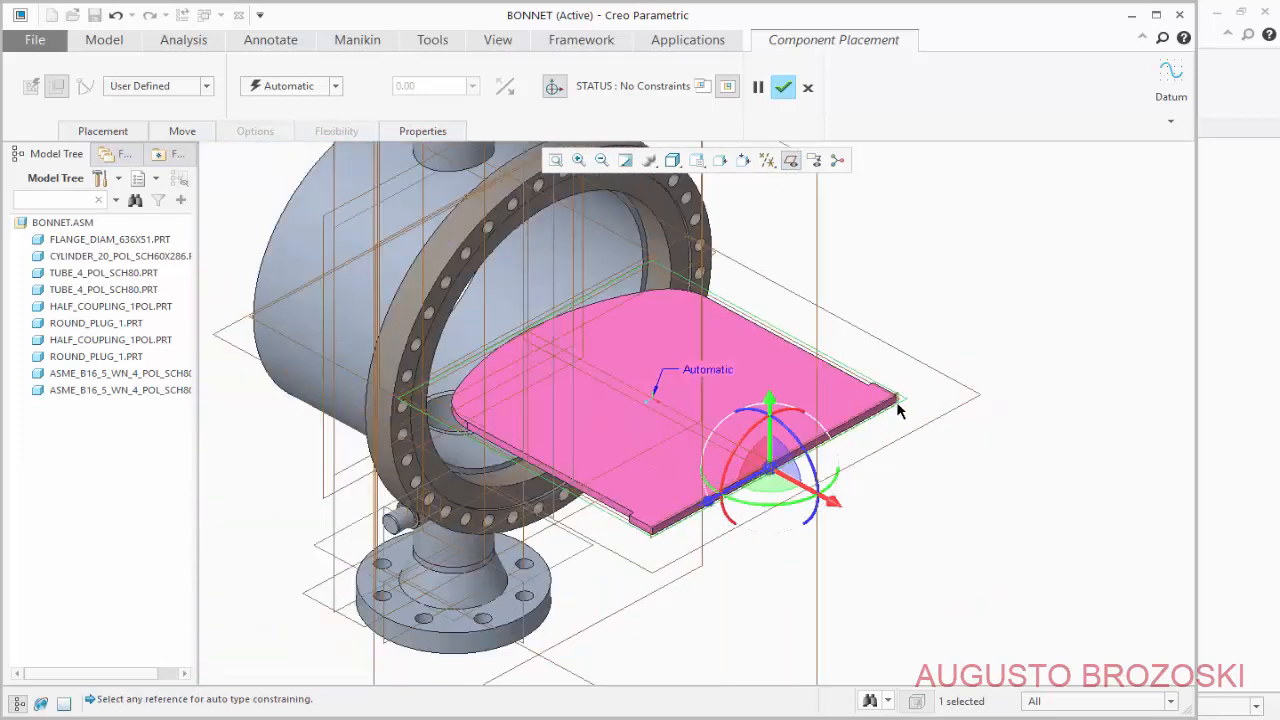
{"action": "scroll", "coordinate": [898, 401], "scroll_direction": "up", "scroll_amount": 2}
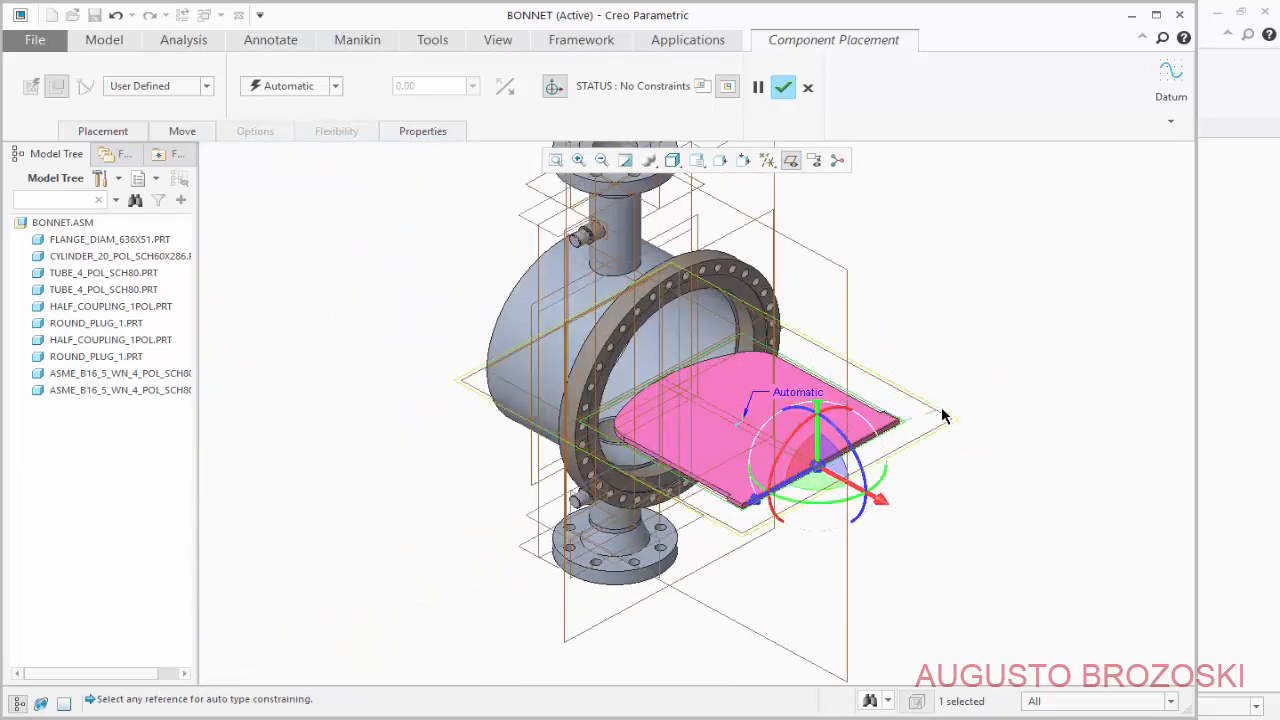
{"action": "left_click", "coordinate": [943, 416]}
{"action": "scroll", "coordinate": [829, 509], "scroll_direction": "down", "scroll_amount": 3}
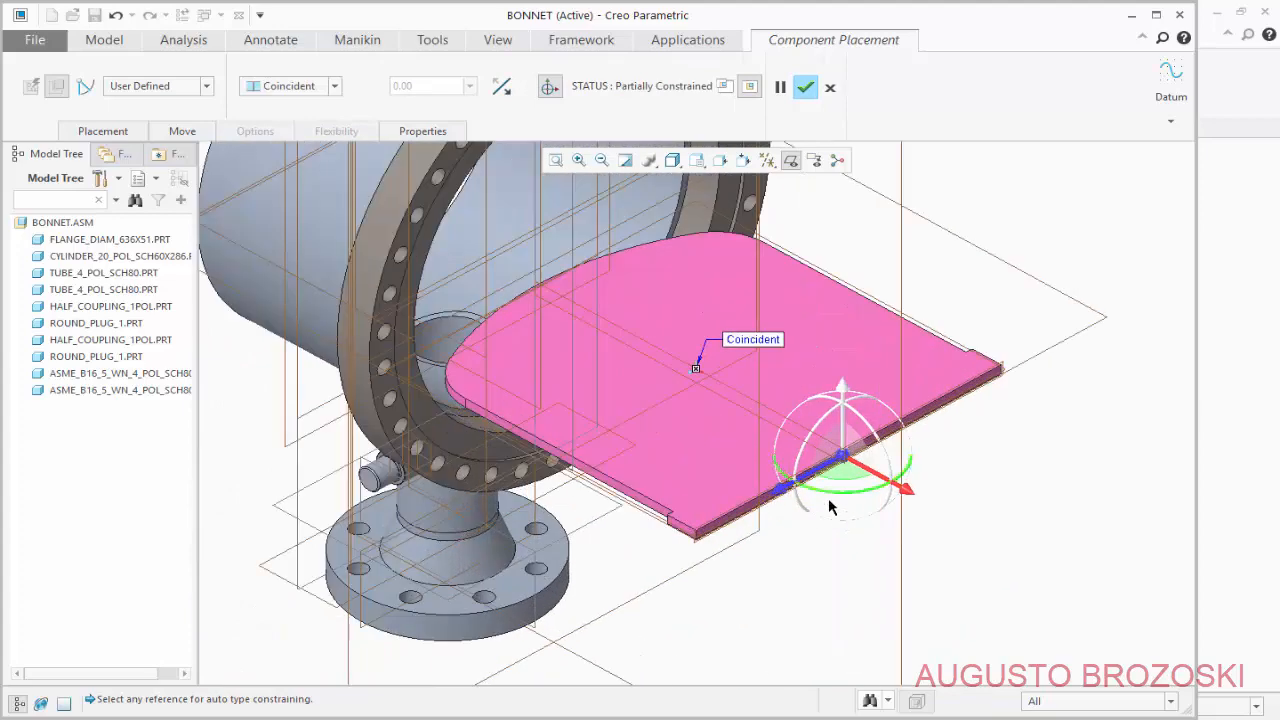
Constrain the pass partition's straight end face to the large flange's inner annular face and set the constraint to Coincident.
{"action": "scroll", "coordinate": [686, 531], "scroll_direction": "up", "scroll_amount": 2}
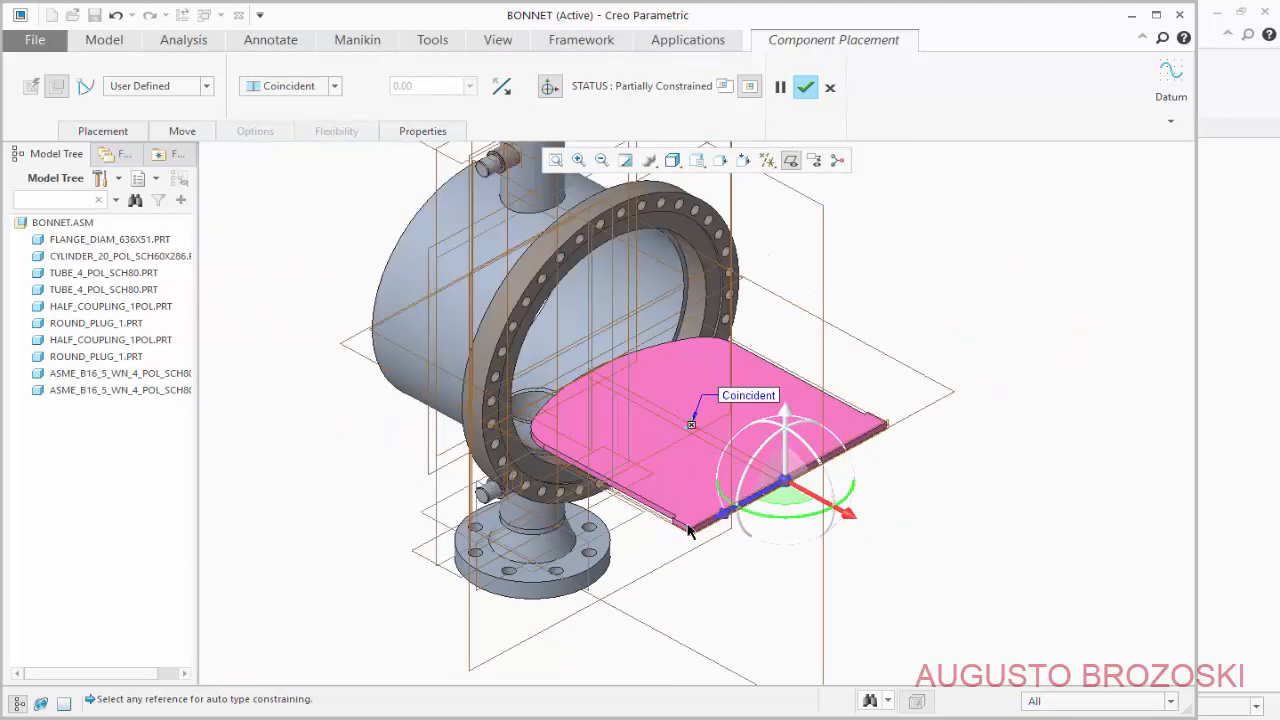
{"action": "scroll", "coordinate": [880, 455], "scroll_direction": "down", "scroll_amount": 5}
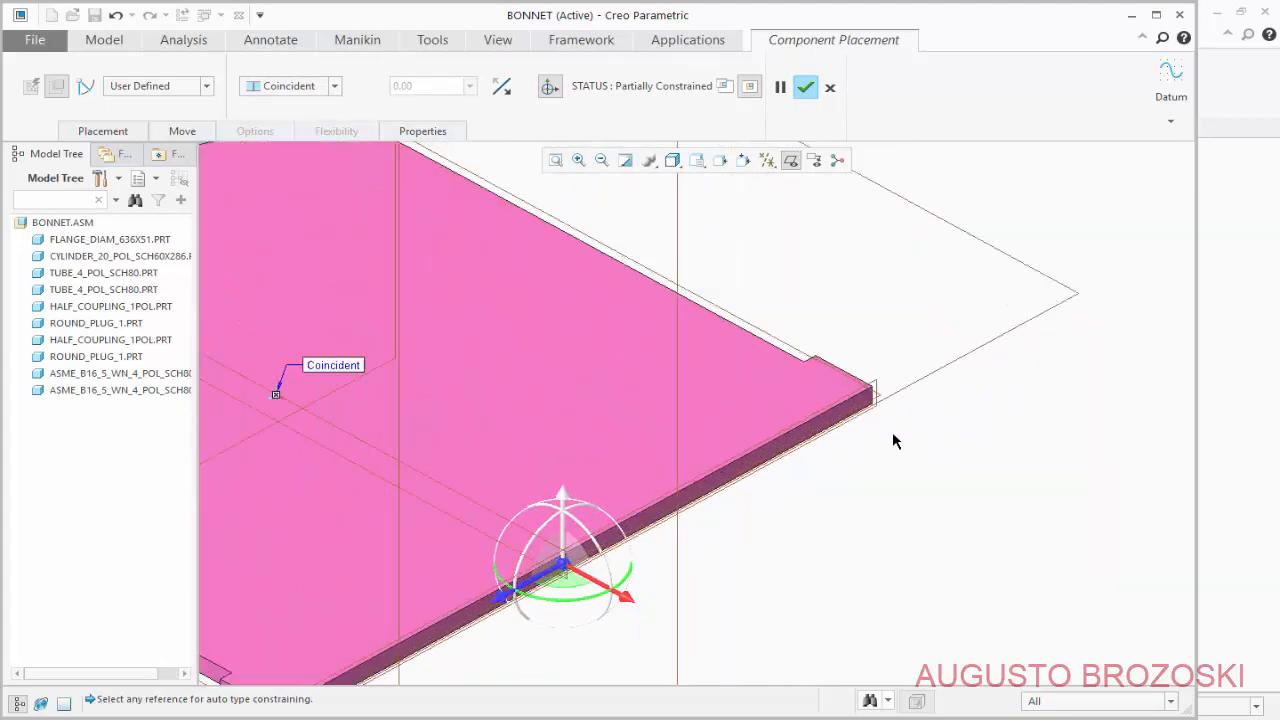
{"action": "left_click", "coordinate": [808, 338]}
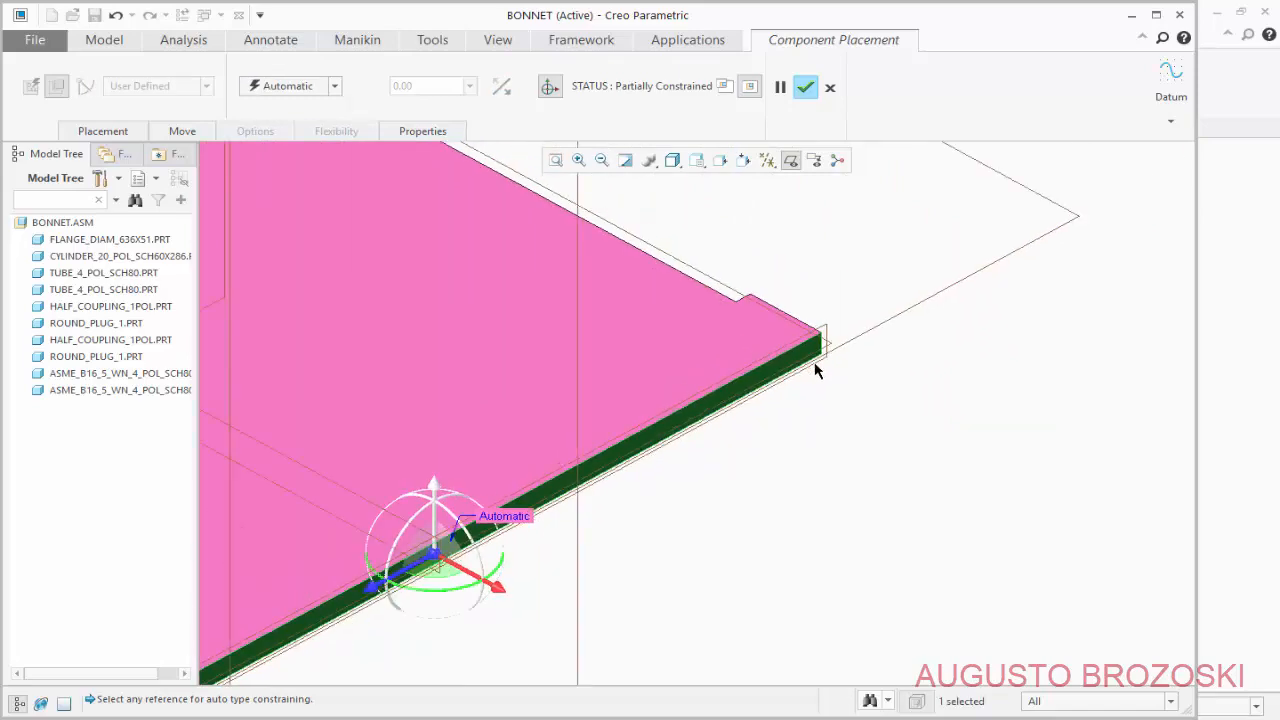
{"action": "scroll", "coordinate": [814, 366], "scroll_direction": "up", "scroll_amount": 3}
{"action": "scroll", "coordinate": [710, 350], "scroll_direction": "down", "scroll_amount": 5}
{"action": "scroll", "coordinate": [729, 360], "scroll_direction": "down", "scroll_amount": 2}
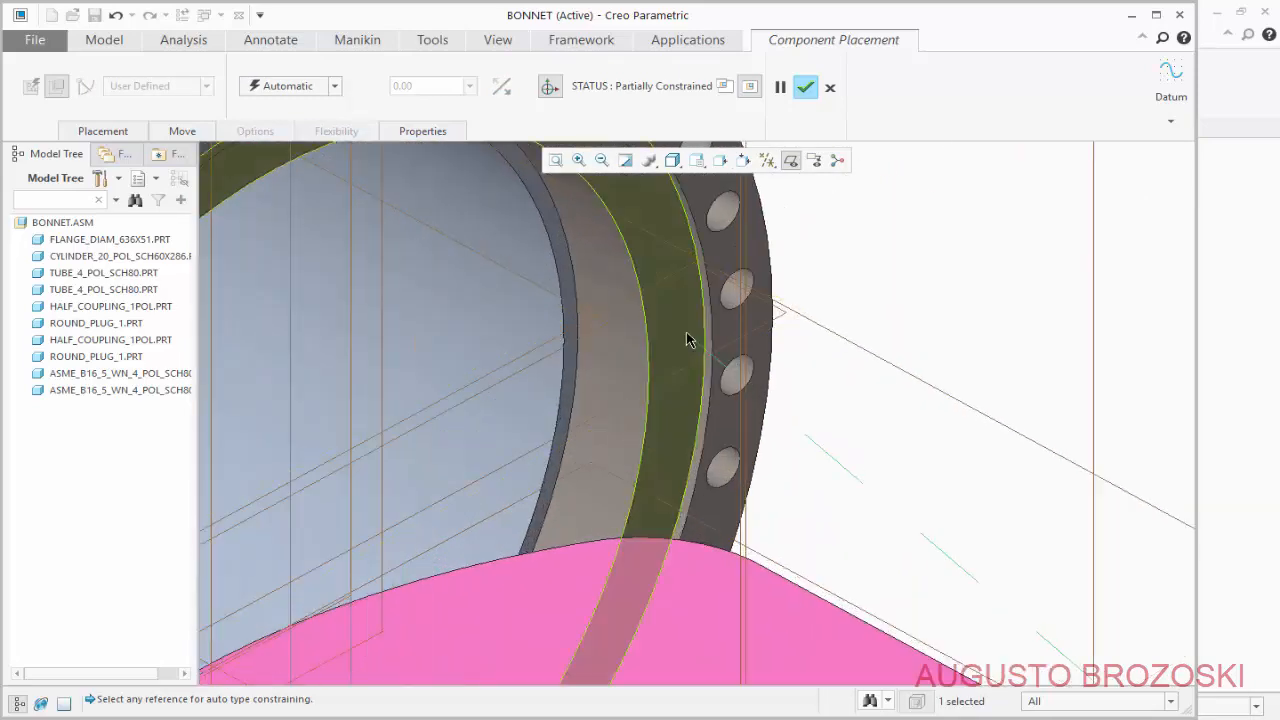
{"action": "left_click", "coordinate": [680, 340]}
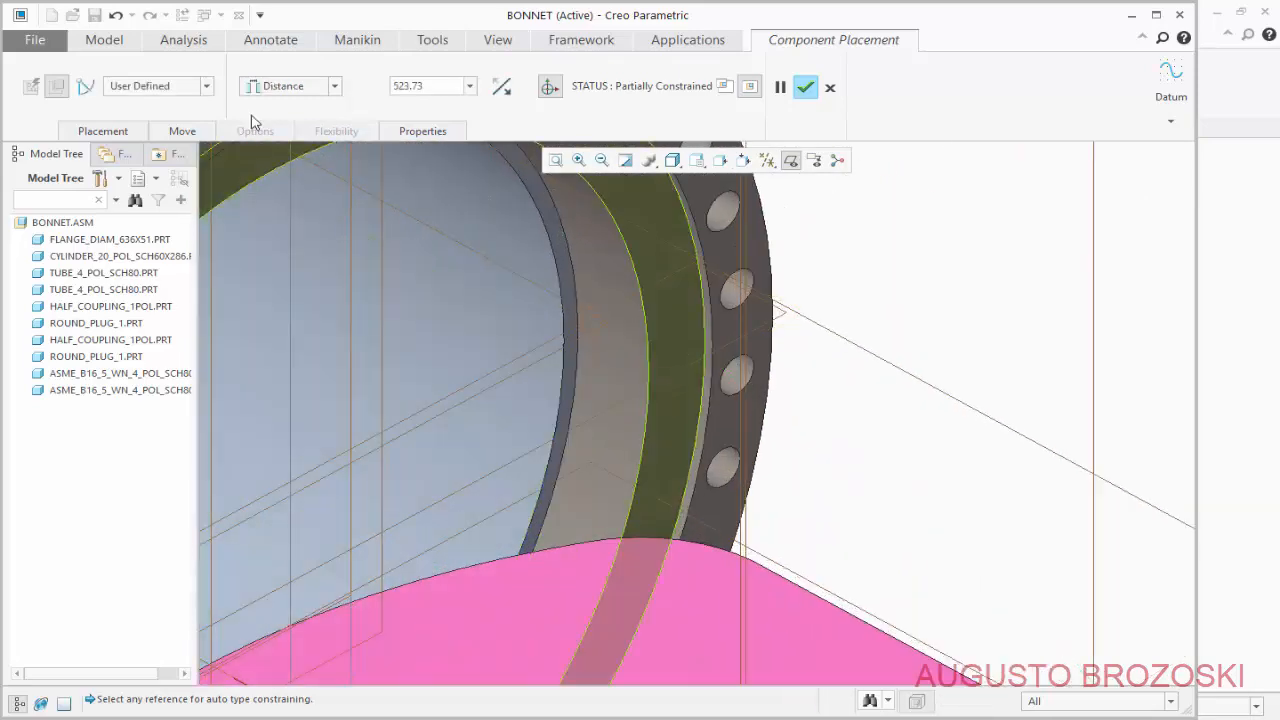
{"action": "left_click", "coordinate": [334, 87]}
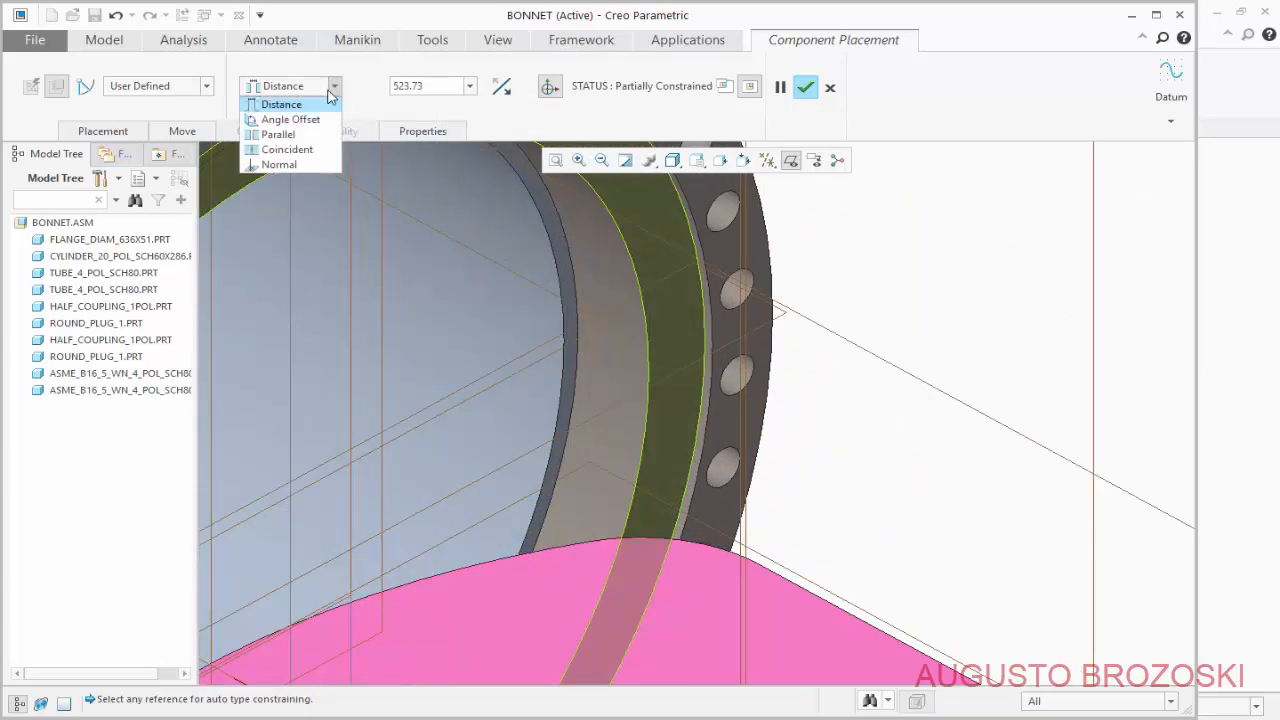
{"action": "left_click", "coordinate": [290, 150]}
{"action": "scroll", "coordinate": [633, 427], "scroll_direction": "up", "scroll_amount": 3}
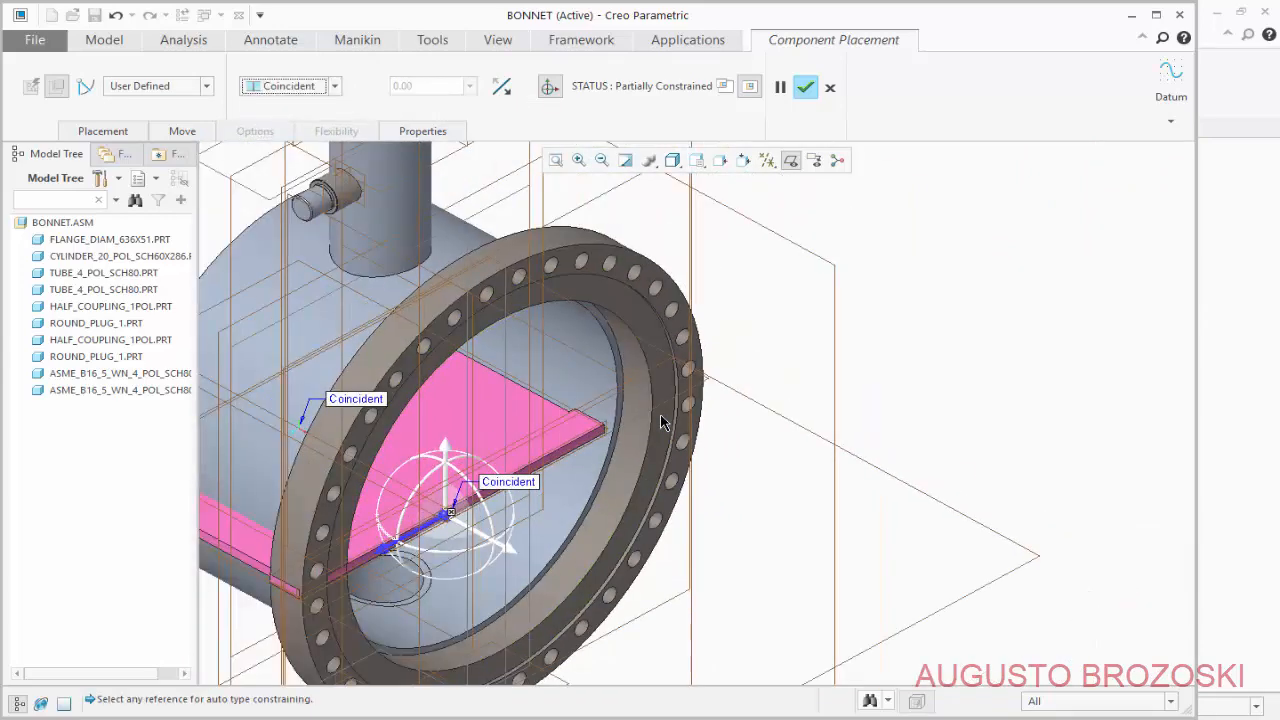
Constrain the pass partition's vertical mid datum plane Coincident with the large flange's vertical datum plane, accept the placement and hide the datum planes.
{"action": "scroll", "coordinate": [660, 423], "scroll_direction": "up", "scroll_amount": 1}
{"action": "middle_click_drag", "start_coordinate": [516, 438], "coordinate": [545, 500]}
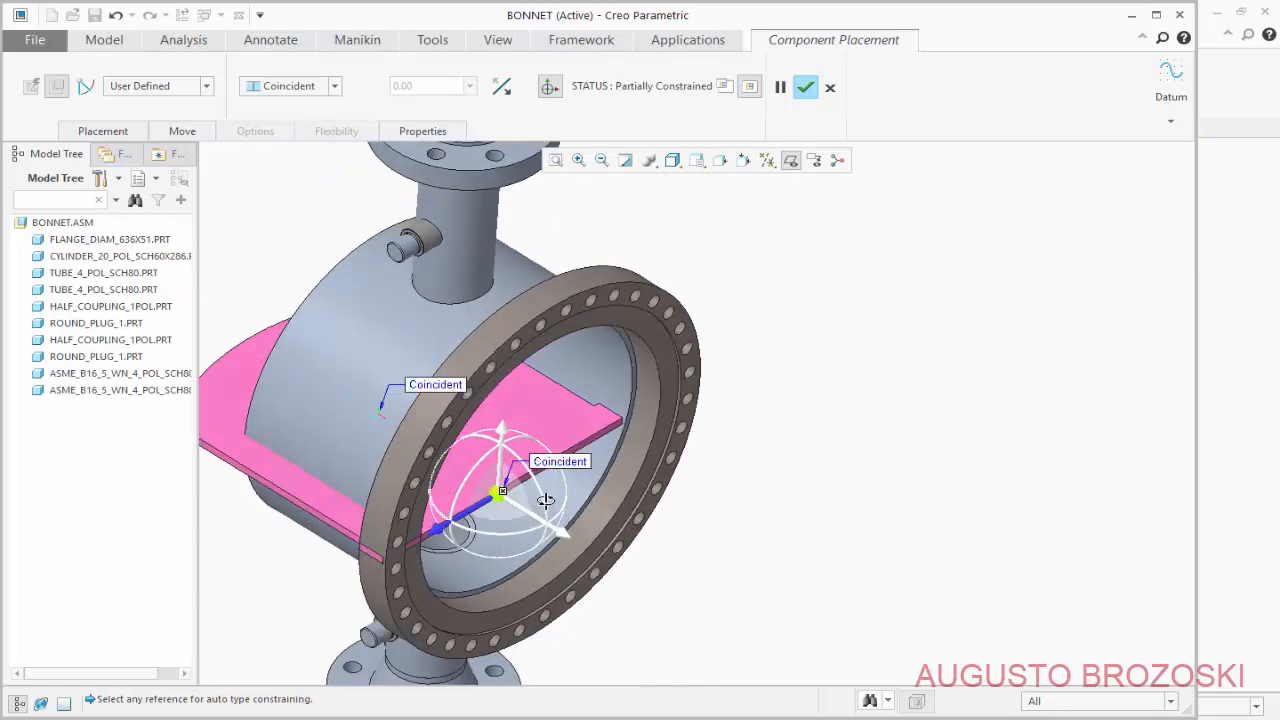
{"action": "scroll", "coordinate": [357, 354], "scroll_direction": "down", "scroll_amount": 6}
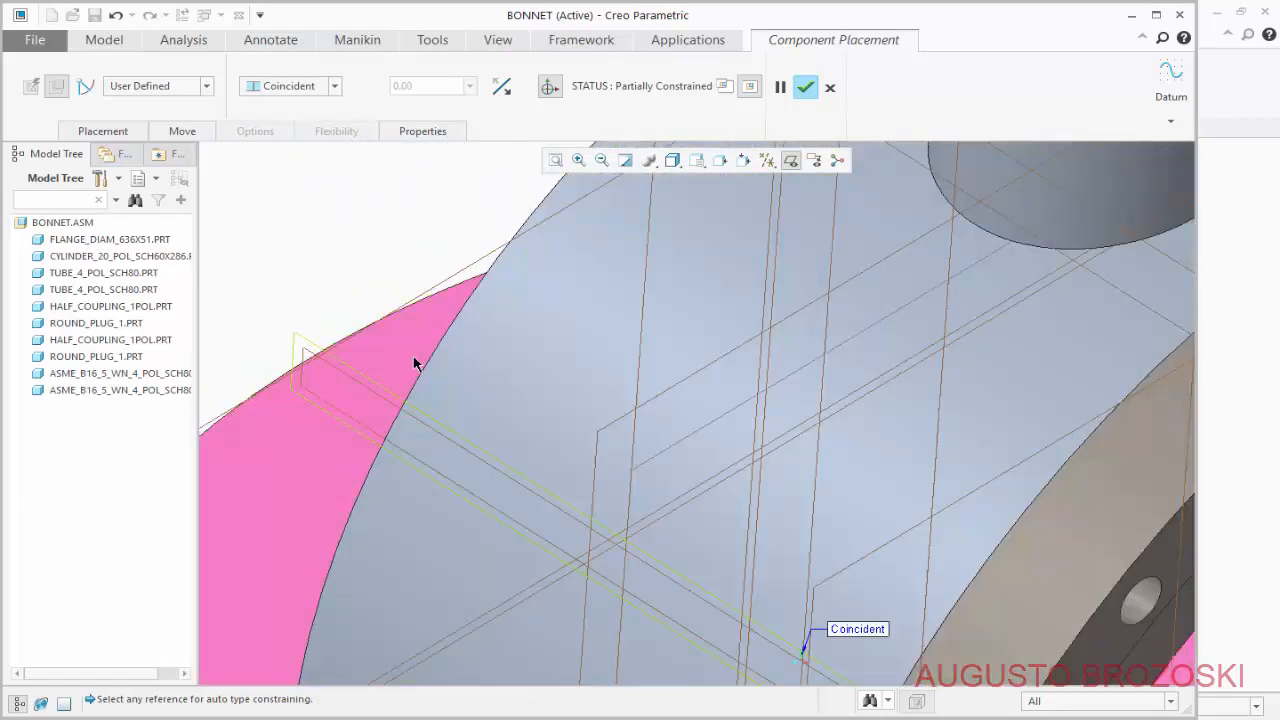
{"action": "scroll", "coordinate": [390, 378], "scroll_direction": "up", "scroll_amount": 5}
{"action": "scroll", "coordinate": [360, 370], "scroll_direction": "down", "scroll_amount": 6}
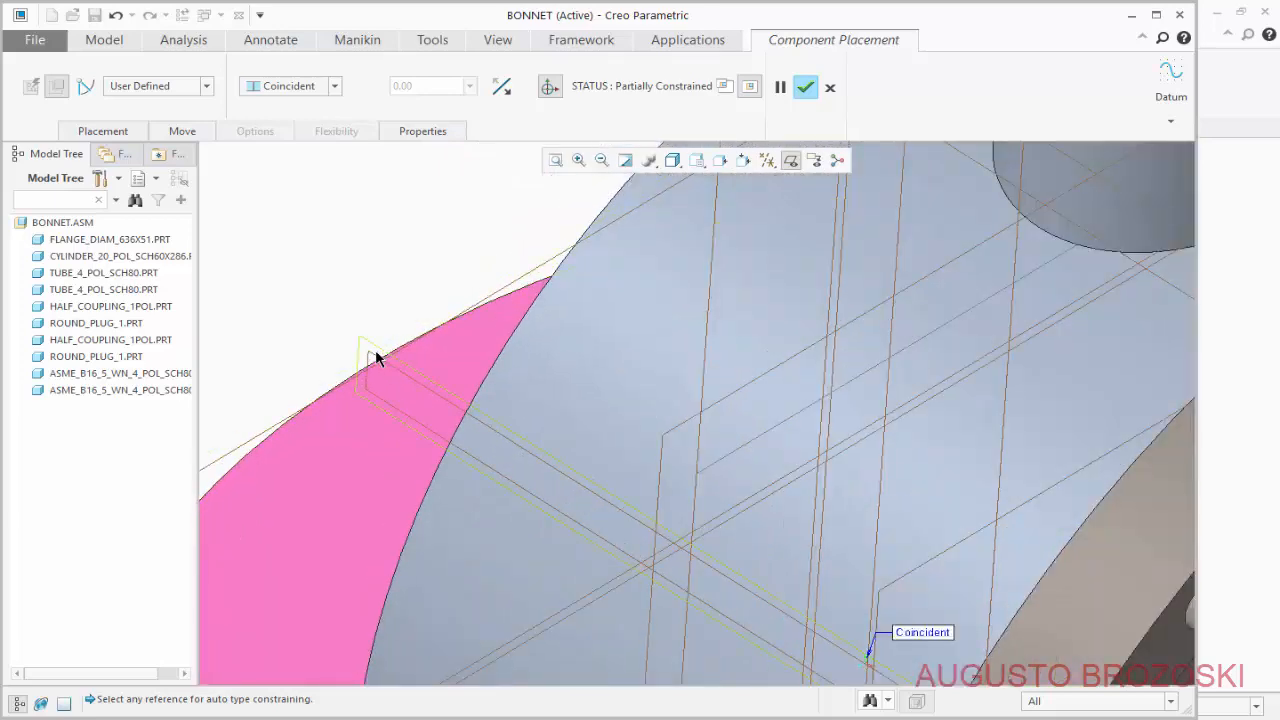
{"action": "left_click", "coordinate": [377, 358]}
{"action": "scroll", "coordinate": [374, 357], "scroll_direction": "up", "scroll_amount": 4}
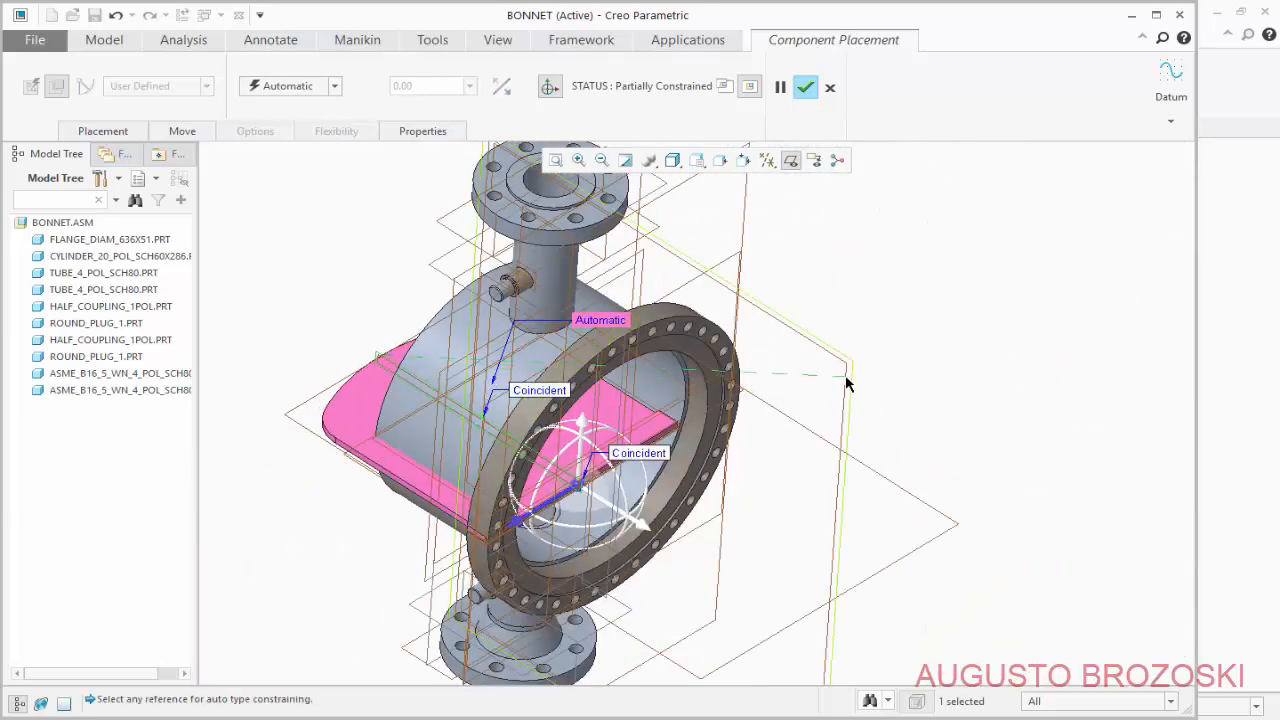
{"action": "left_click", "coordinate": [845, 371]}
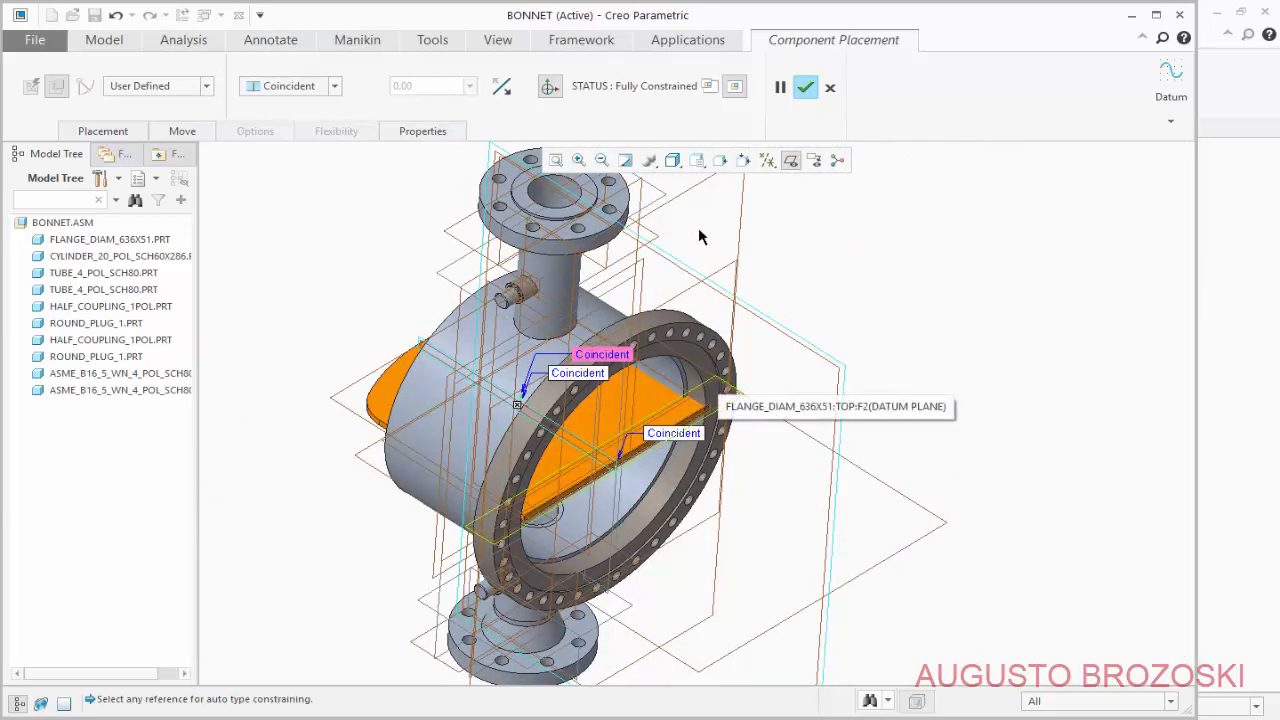
{"action": "left_click", "coordinate": [805, 90]}
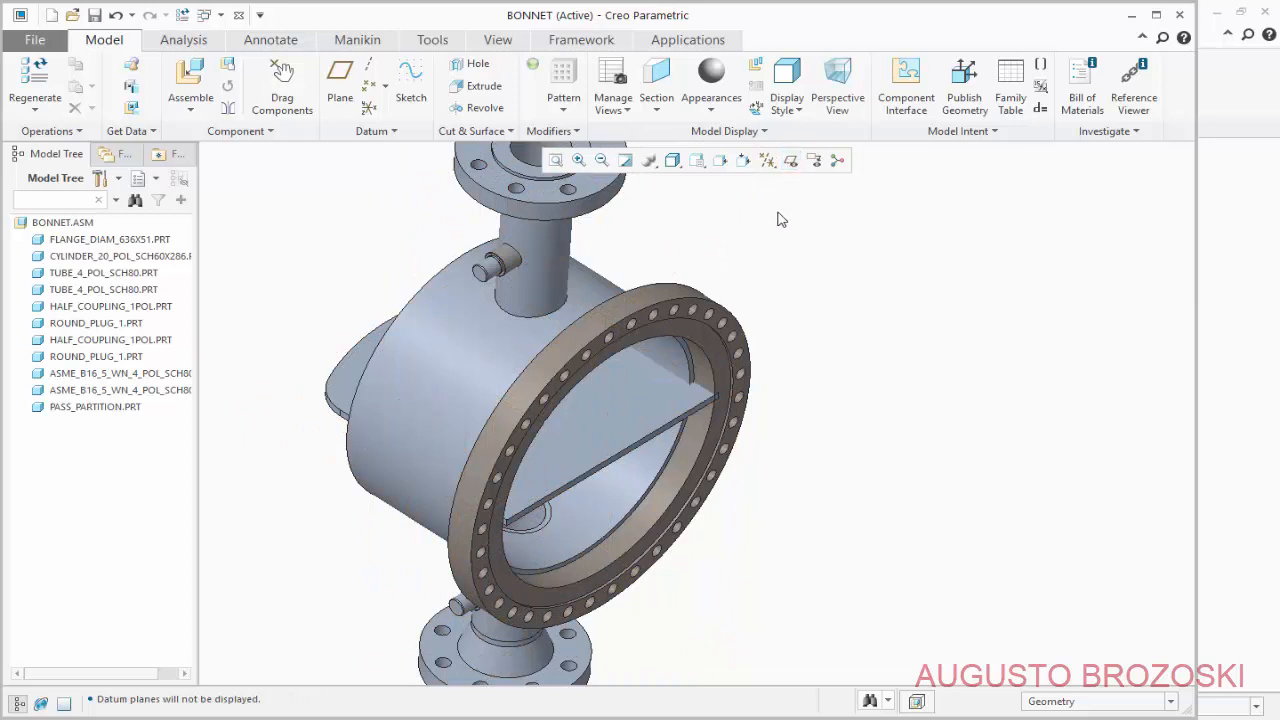
Examine the pass partition's fit against the large flange and cylinder bore using the FRONT and RIGHT views.
{"action": "left_click", "coordinate": [697, 160]}
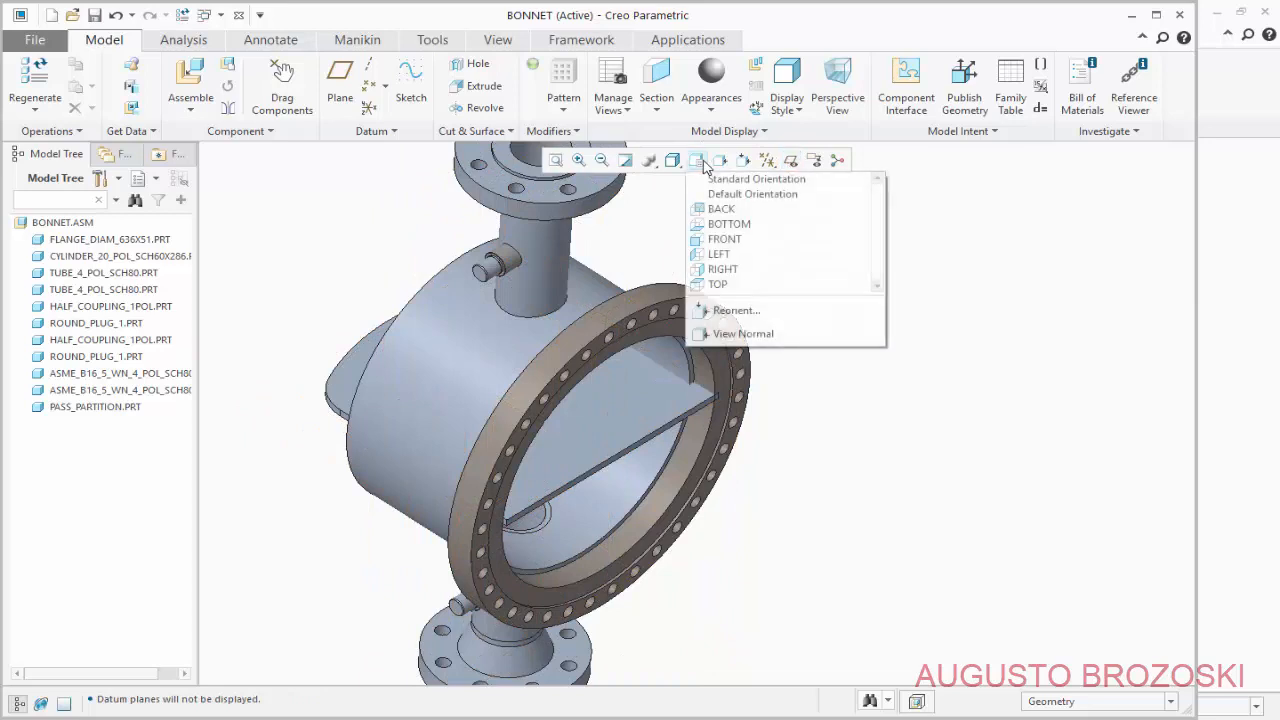
{"action": "left_click", "coordinate": [712, 240]}
{"action": "scroll", "coordinate": [790, 437], "scroll_direction": "down", "scroll_amount": 5}
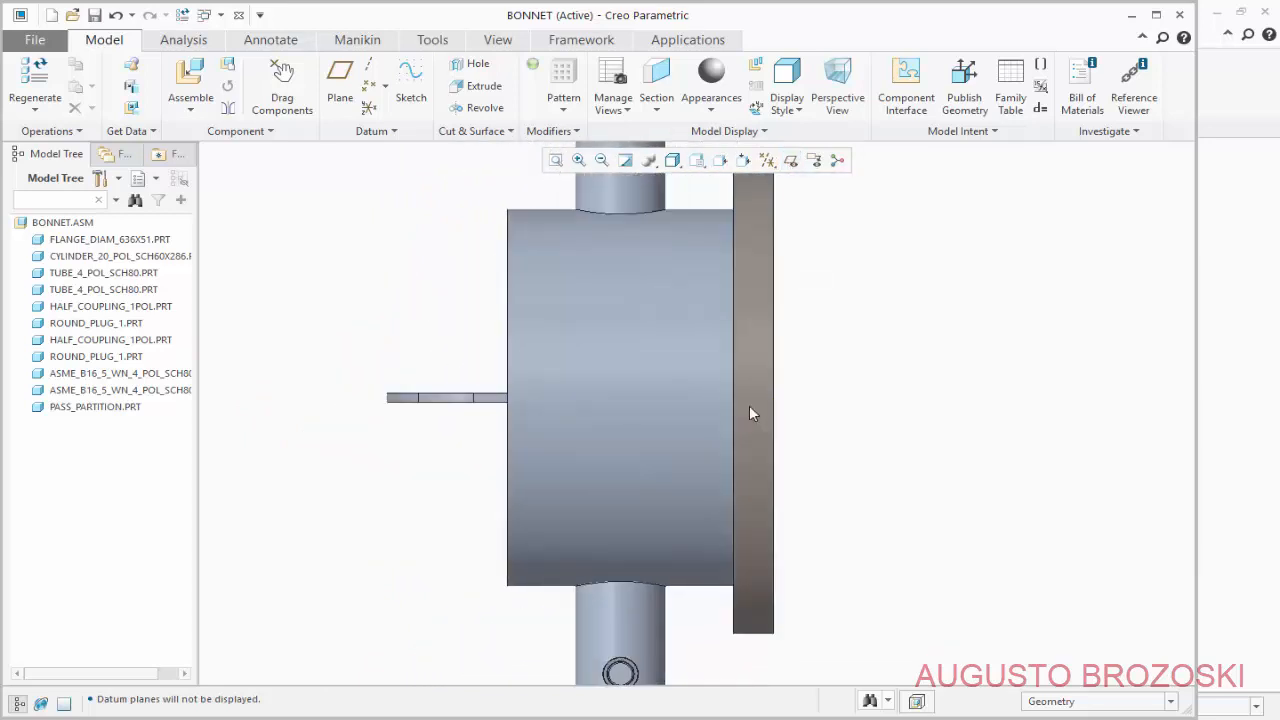
{"action": "middle_click_drag", "start_coordinate": [750, 402], "coordinate": [779, 407]}
{"action": "scroll", "coordinate": [860, 404], "scroll_direction": "down", "scroll_amount": 8}
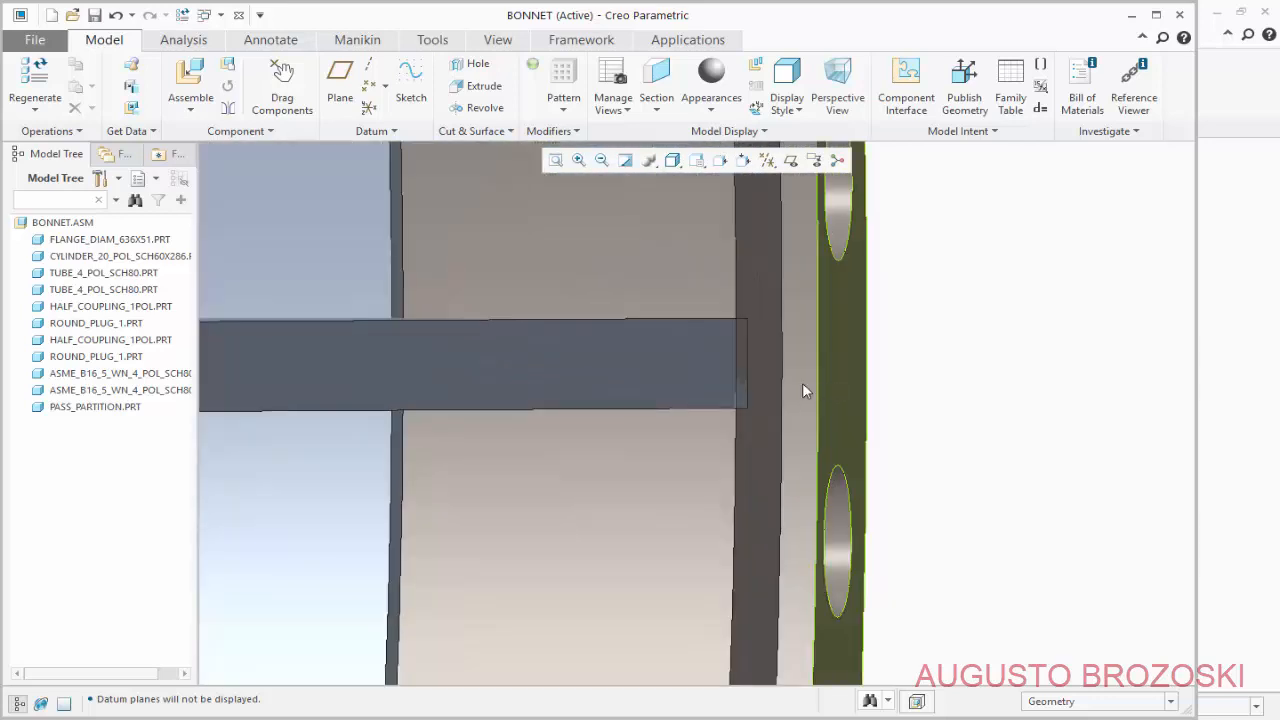
{"action": "scroll", "coordinate": [747, 362], "scroll_direction": "up", "scroll_amount": 5}
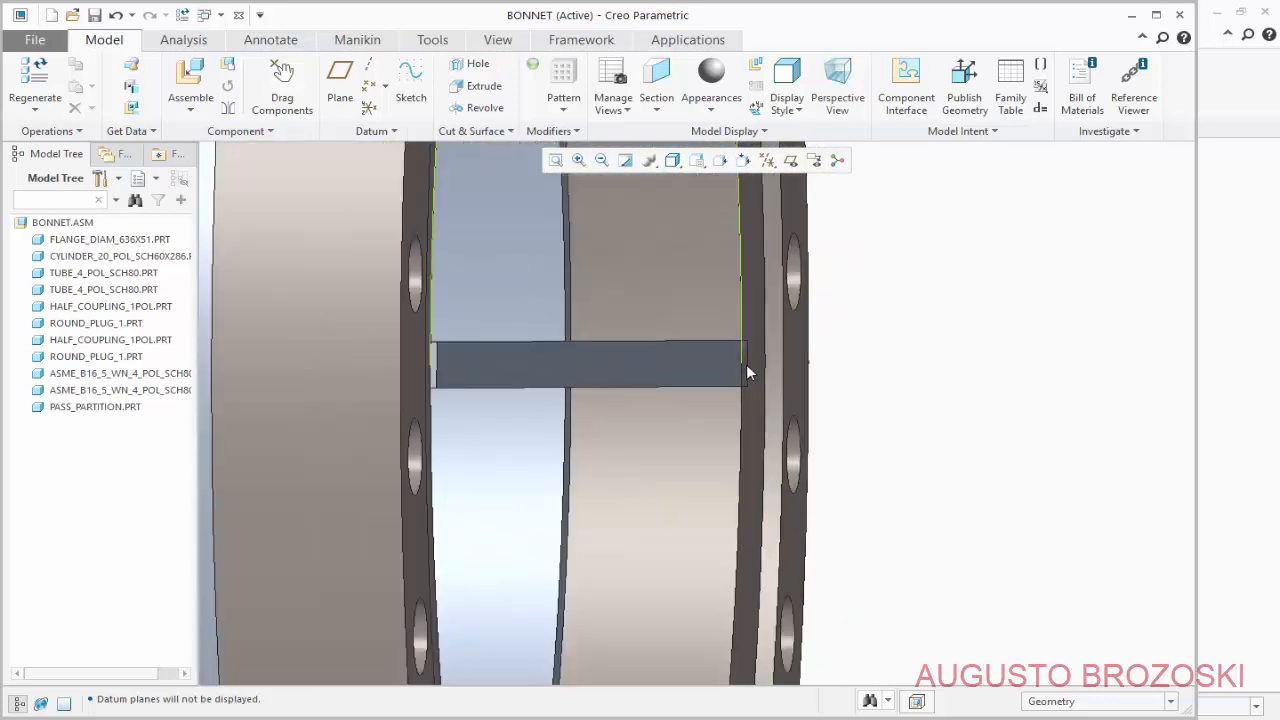
{"action": "left_click", "coordinate": [697, 160]}
{"action": "left_click", "coordinate": [711, 267]}
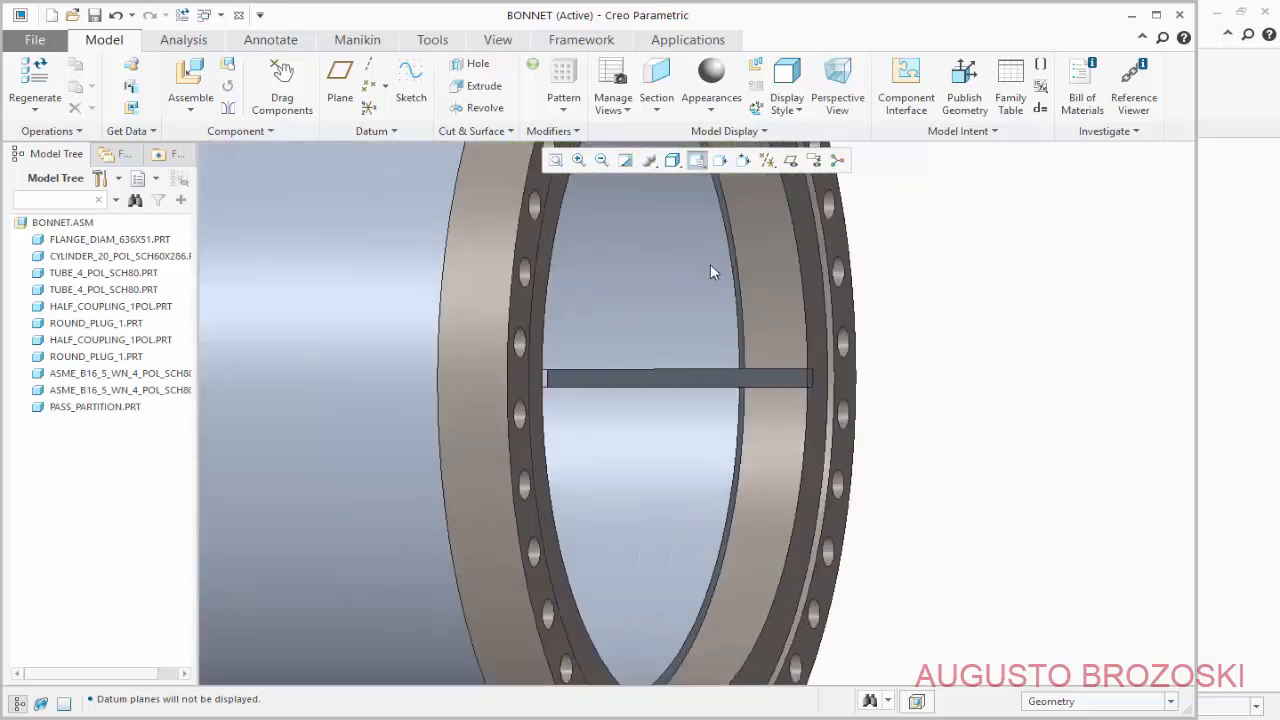
{"action": "scroll", "coordinate": [640, 429], "scroll_direction": "down", "scroll_amount": 10}
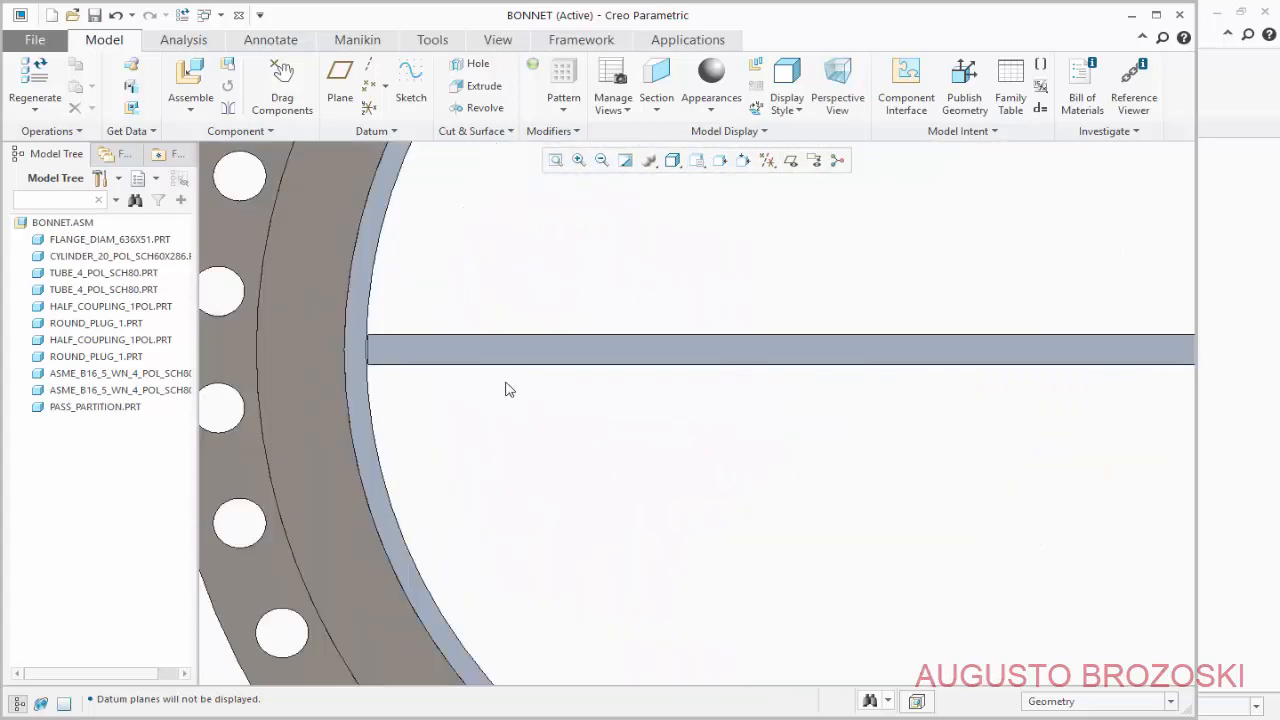
{"action": "scroll", "coordinate": [365, 356], "scroll_direction": "up", "scroll_amount": 10}
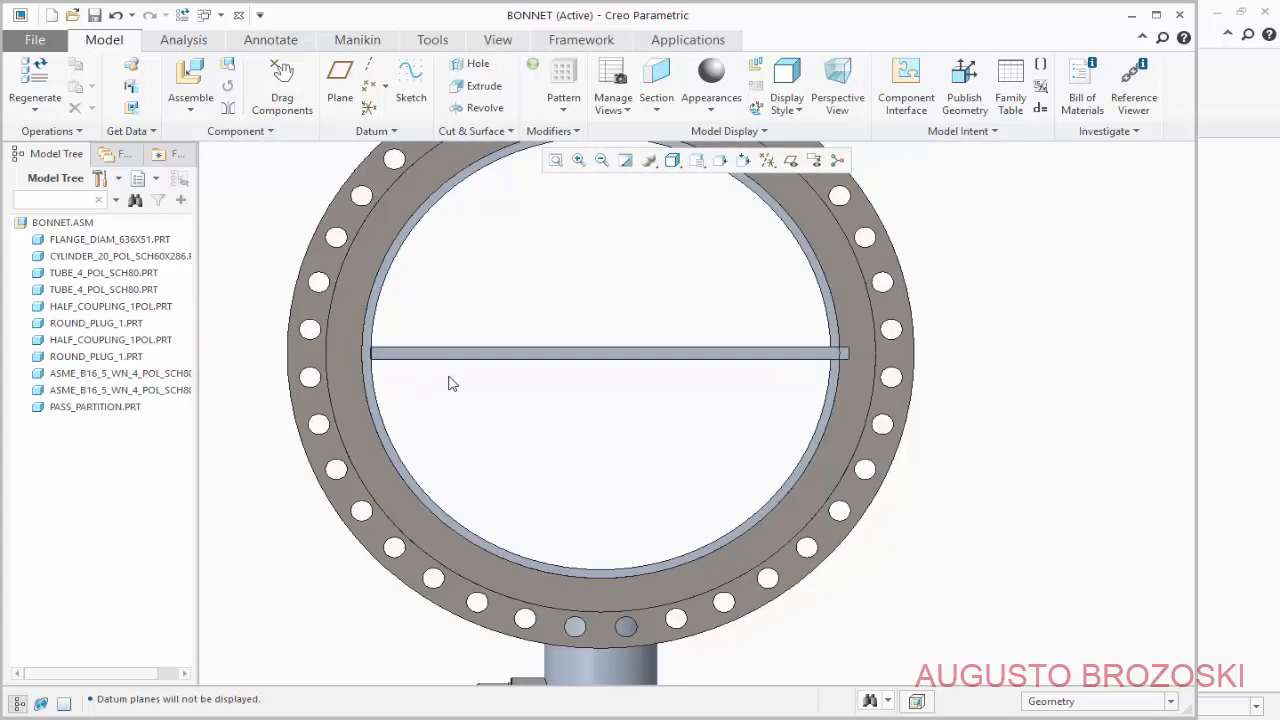
{"action": "middle_click_drag", "start_coordinate": [546, 387], "coordinate": [469, 450]}
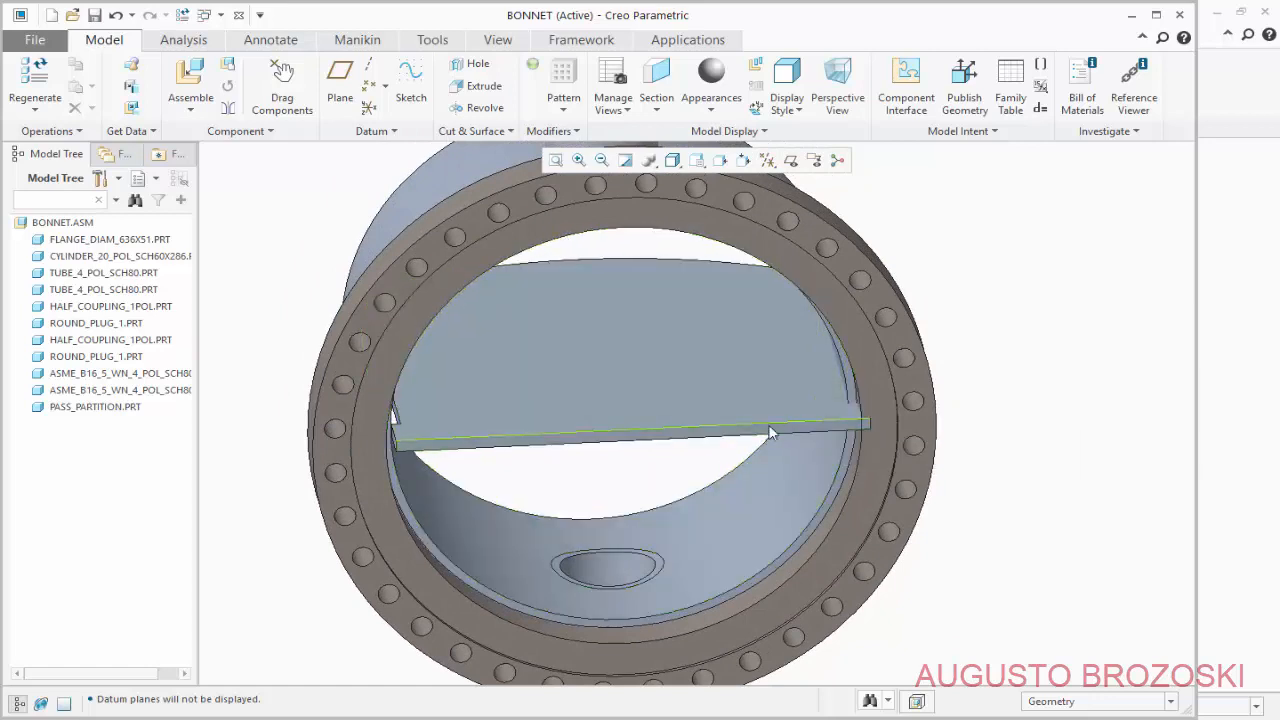
{"action": "left_click", "coordinate": [393, 305]}
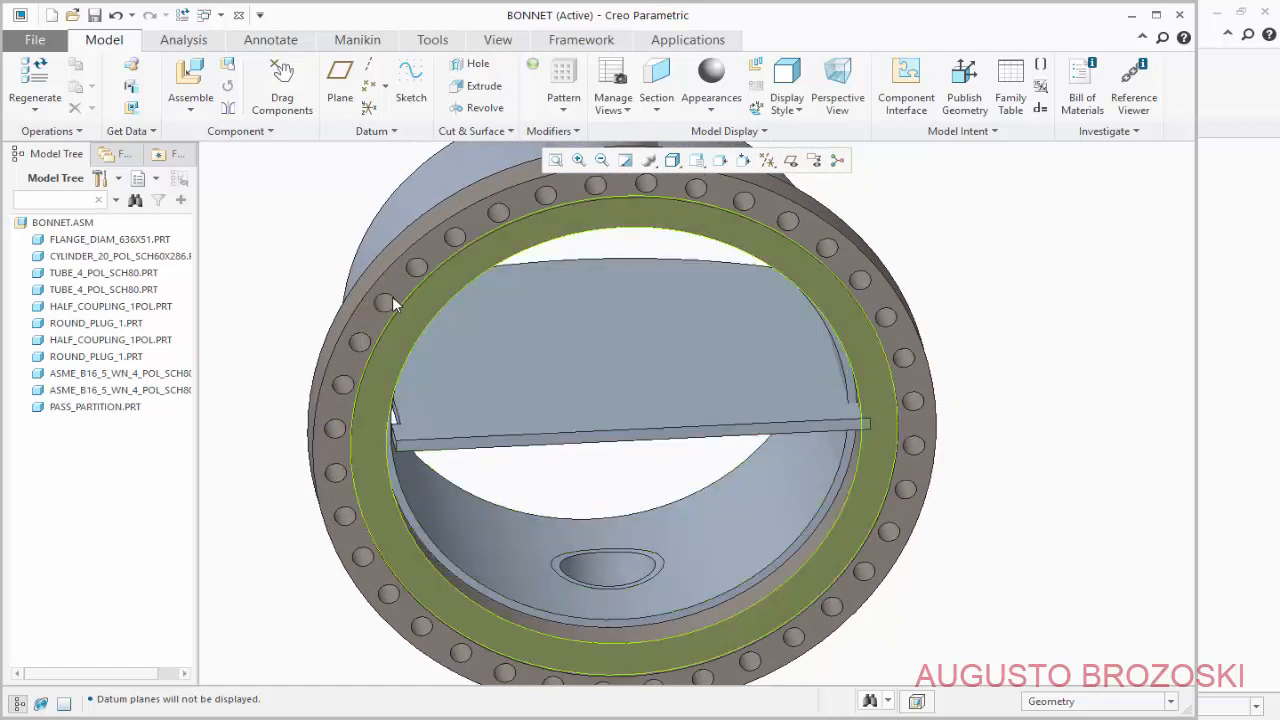
Open PASS_PARTITION.PRT from the assembly and edit the section sketch of Extrude 1 in 2D orientation.
{"action": "left_click", "coordinate": [98, 408]}
{"action": "left_click", "coordinate": [131, 329]}
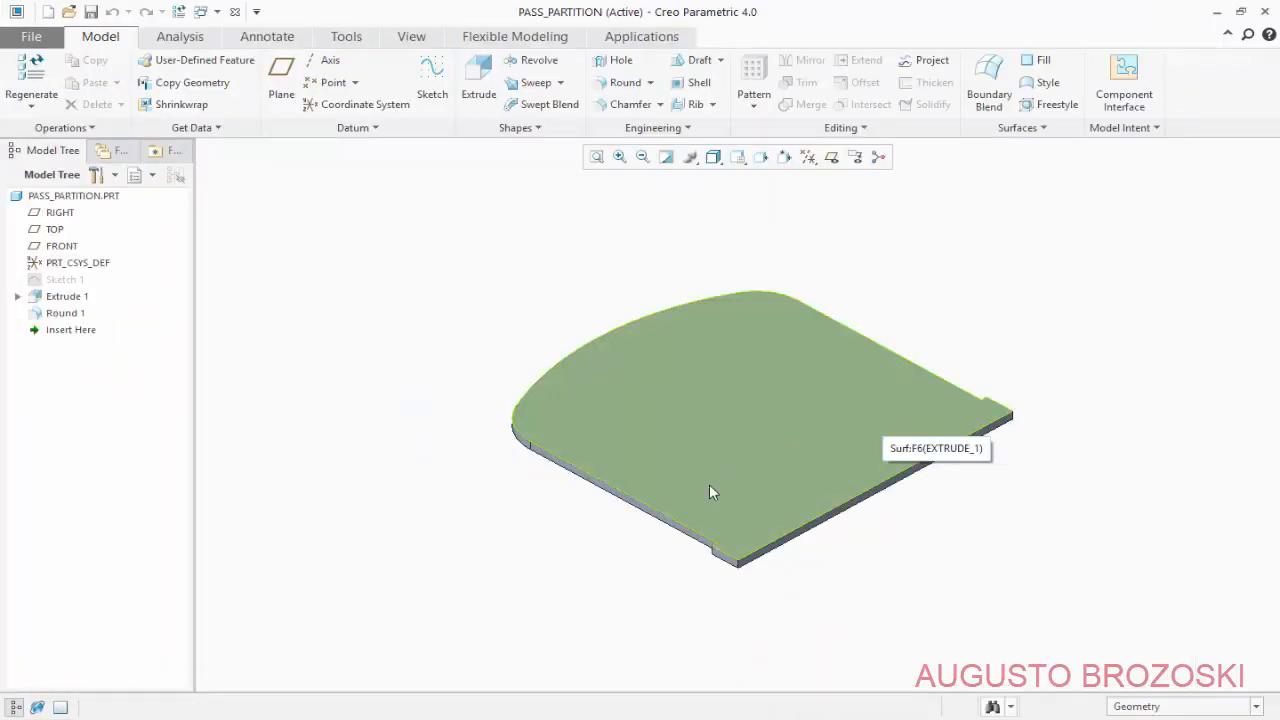
{"action": "left_click", "coordinate": [16, 298]}
{"action": "left_click", "coordinate": [80, 314]}
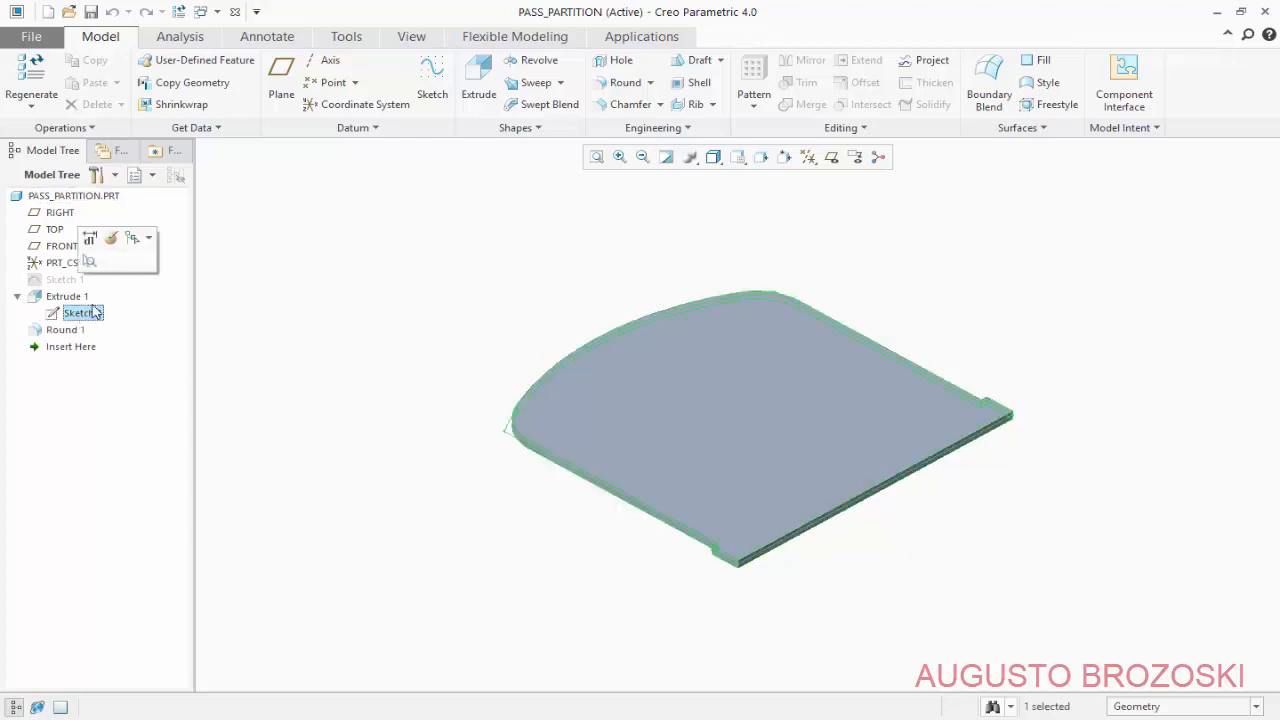
{"action": "left_click", "coordinate": [111, 242]}
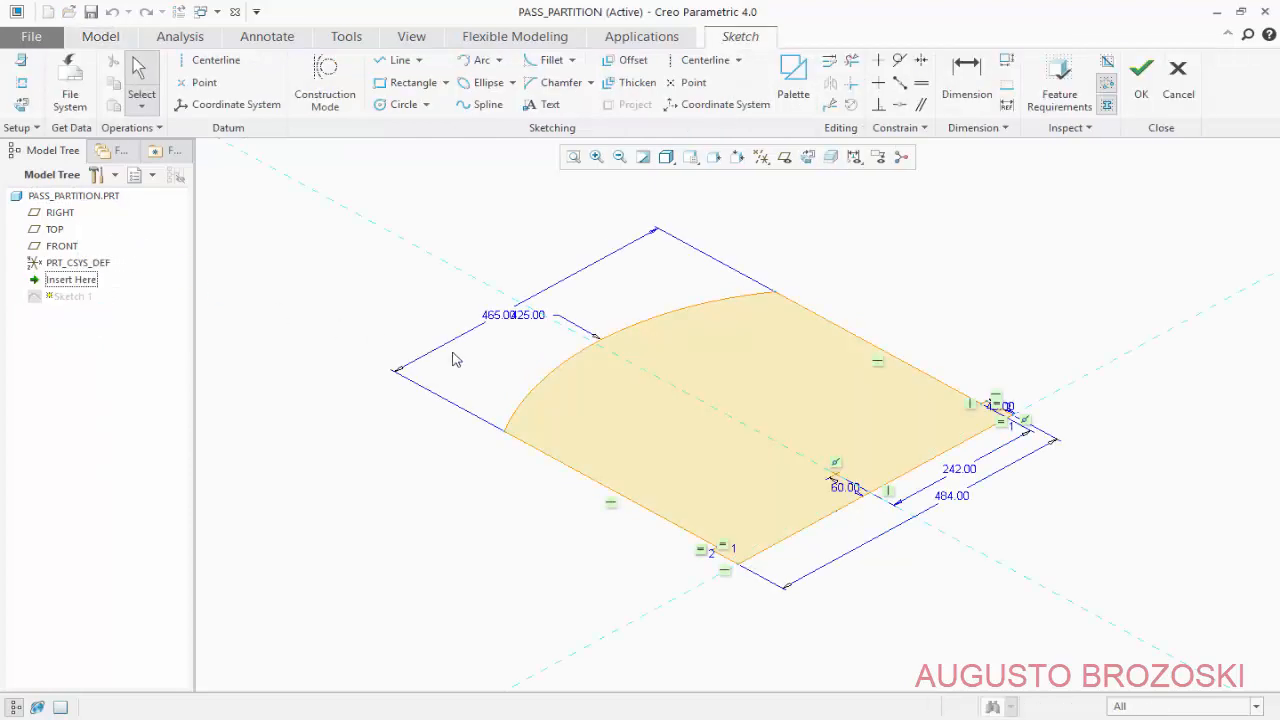
{"action": "left_click", "coordinate": [807, 158]}
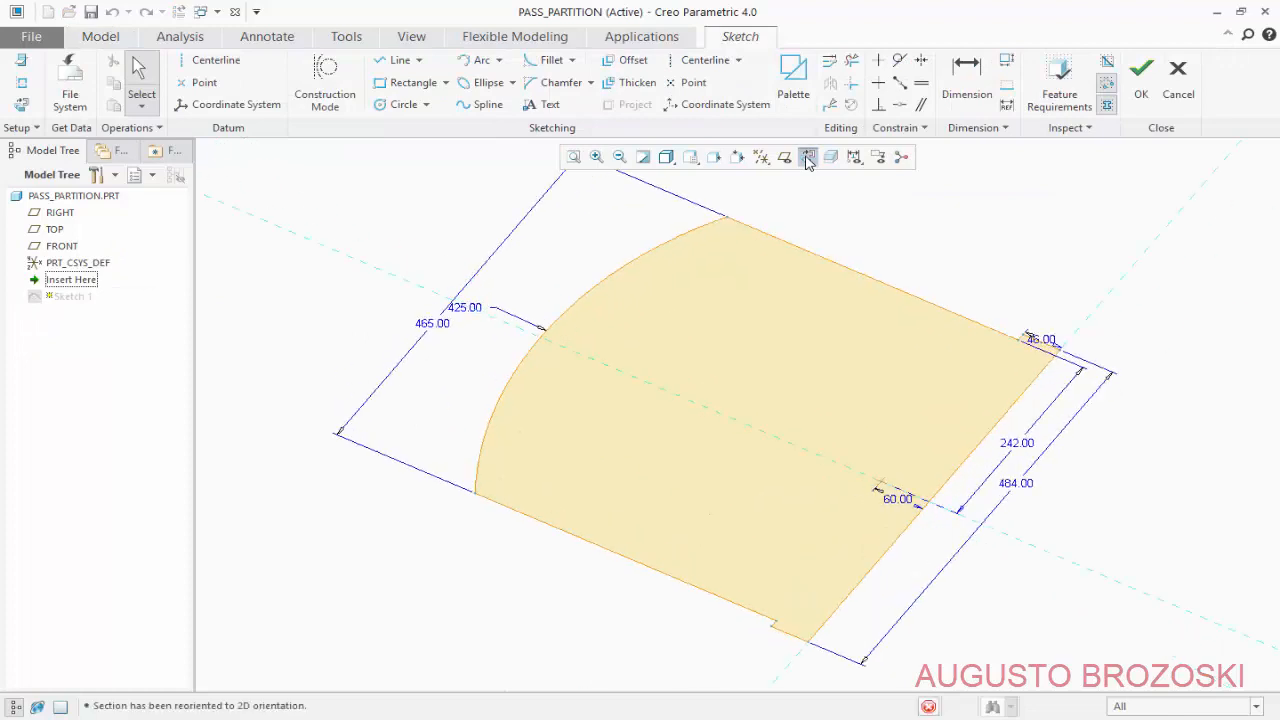
{"action": "scroll", "coordinate": [1051, 294], "scroll_direction": "down", "scroll_amount": 2}
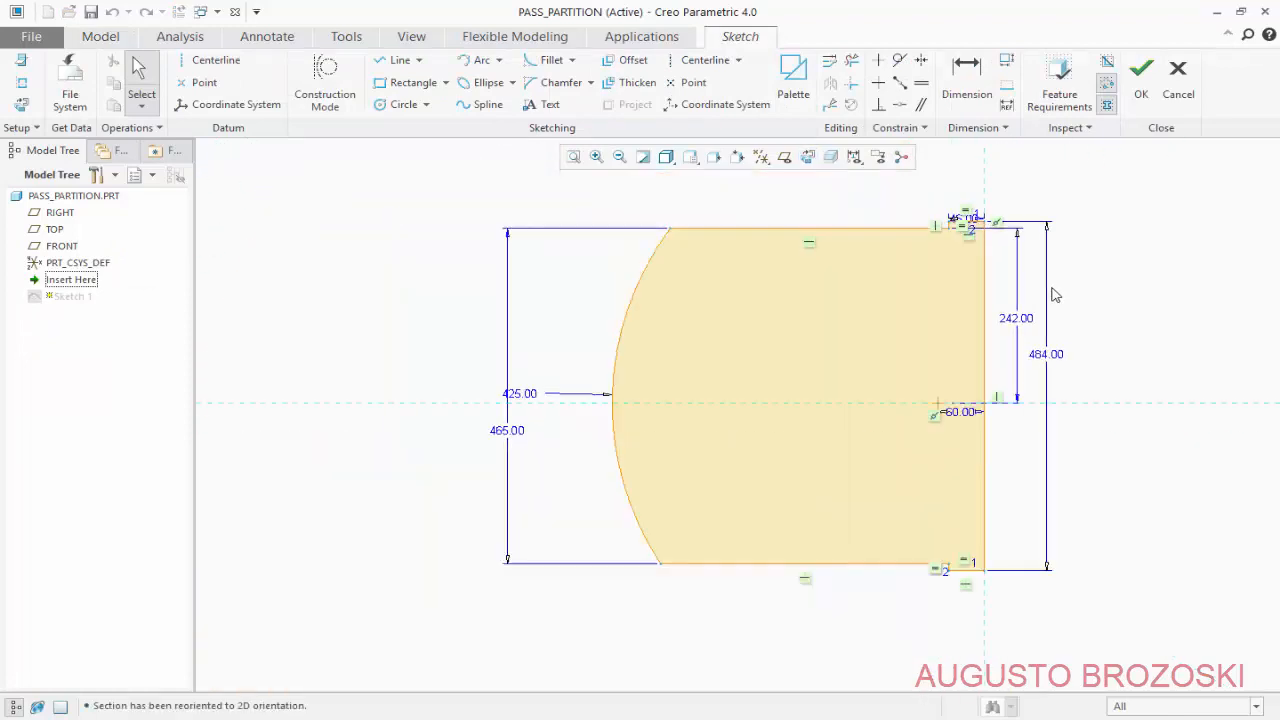
{"action": "scroll", "coordinate": [1080, 243], "scroll_direction": "up", "scroll_amount": 4}
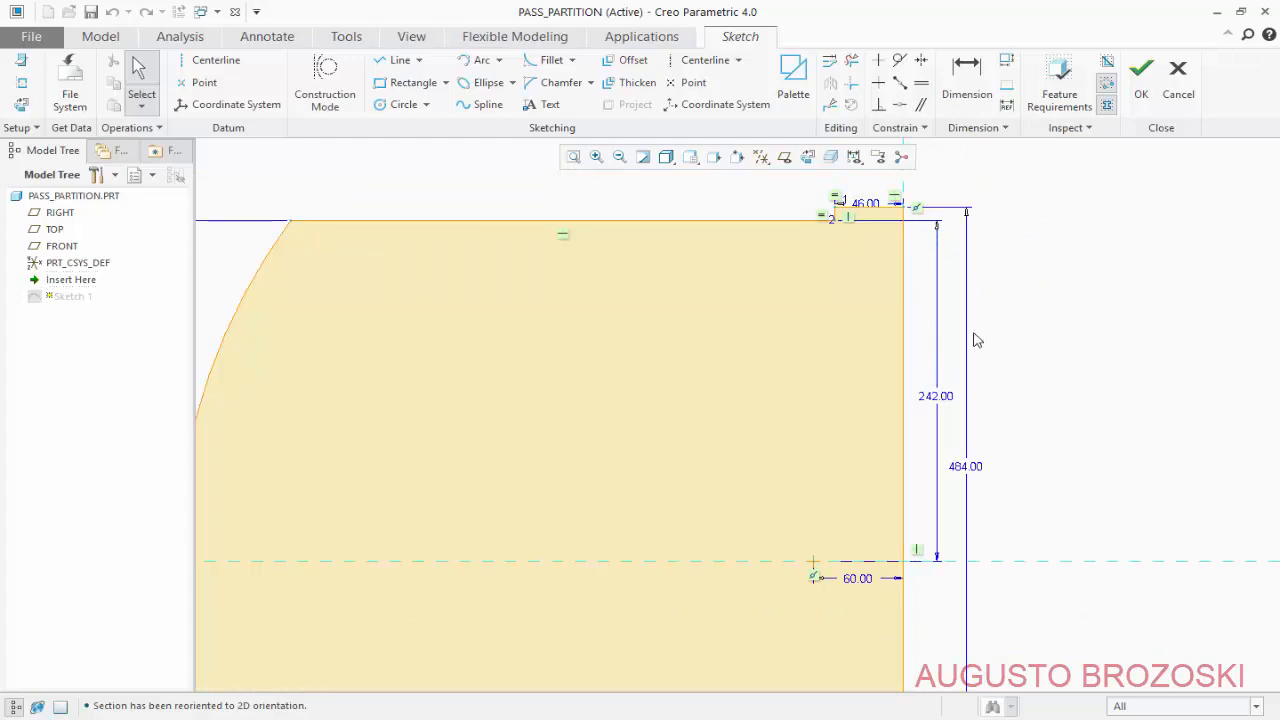
Replace the 242 half-width dimension with one from the wide end's outer corner to the horizontal centerline, set to 242.
{"action": "left_click", "coordinate": [940, 400]}
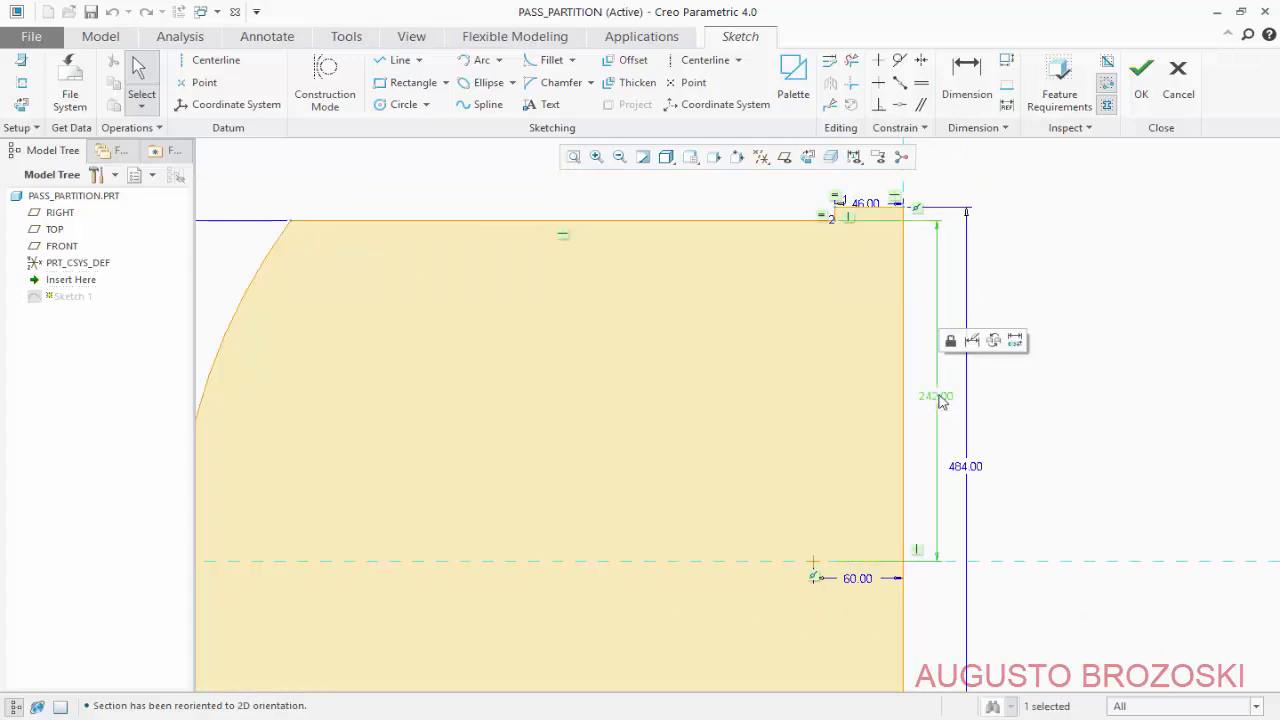
{"action": "key", "text": "Delete"}
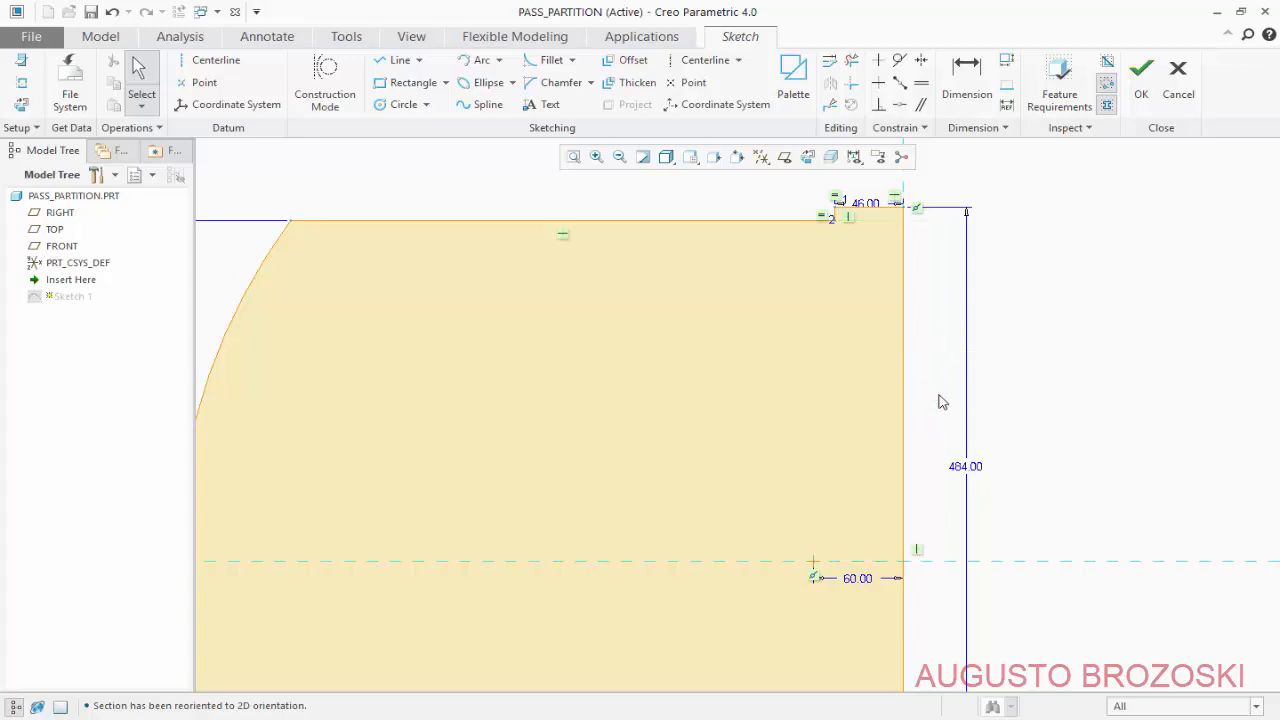
{"action": "left_click", "coordinate": [957, 90]}
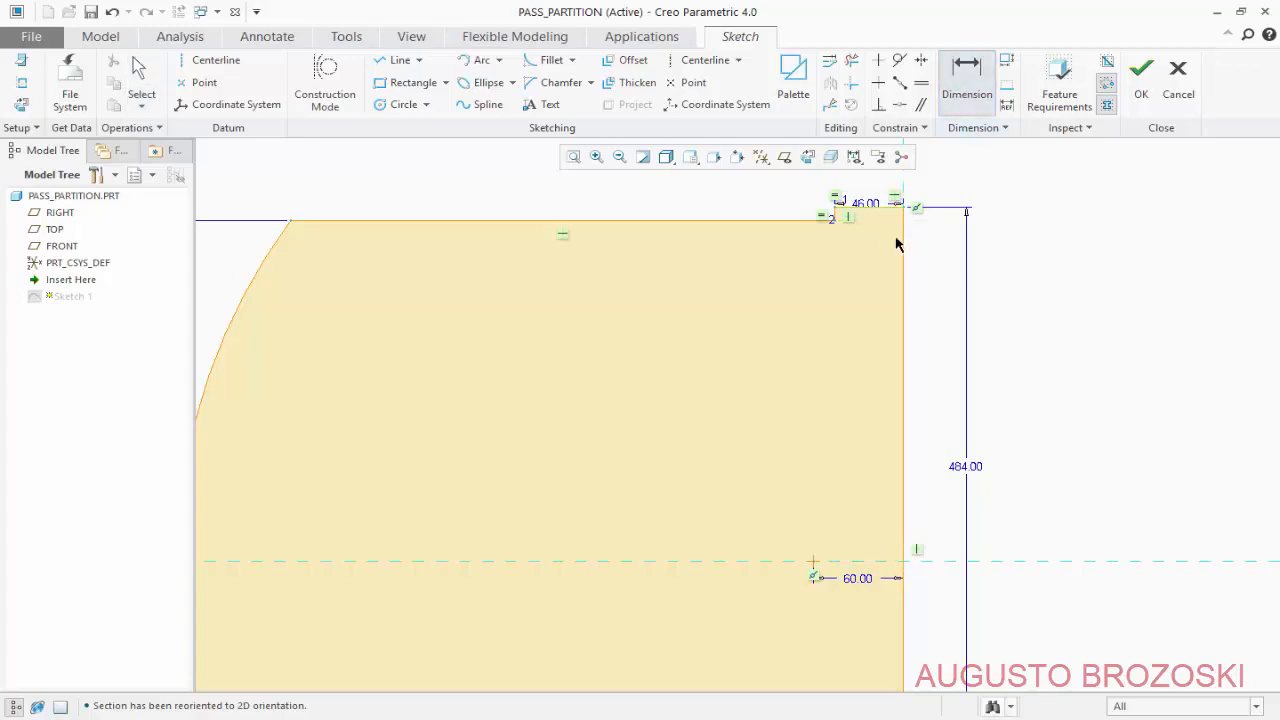
{"action": "left_click", "coordinate": [883, 555]}
{"action": "middle_click", "coordinate": [935, 398]}
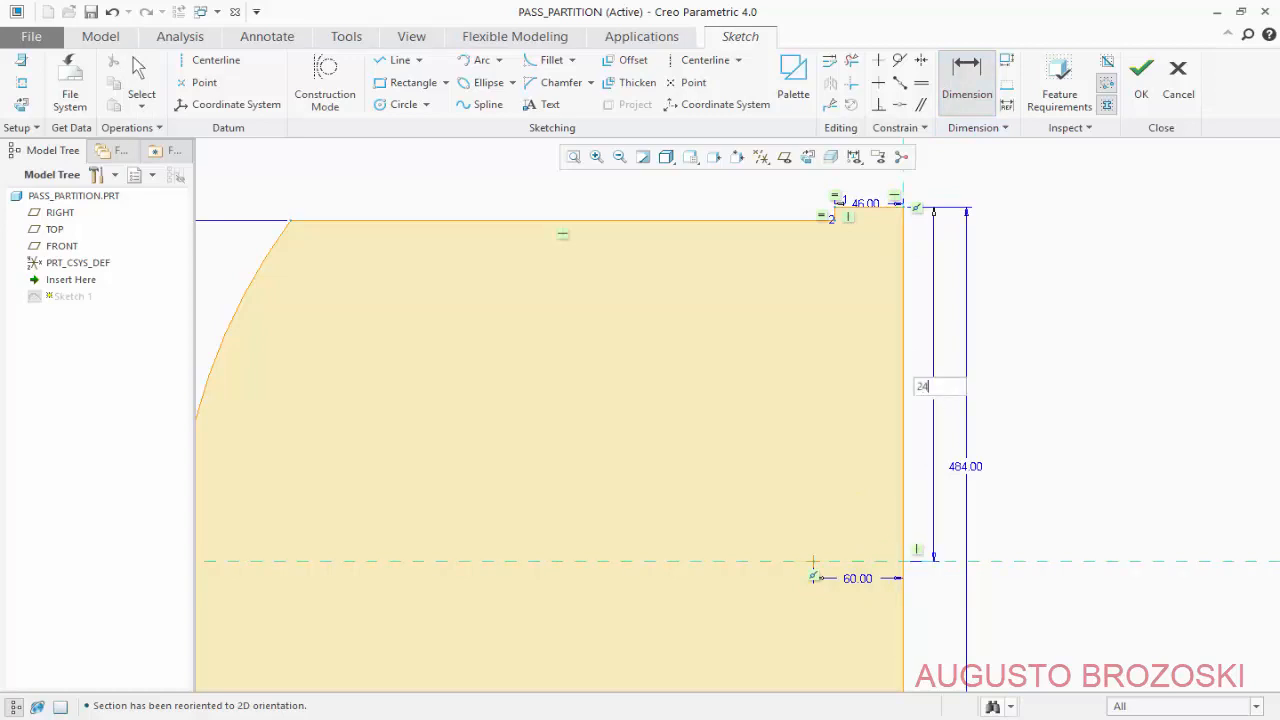
{"action": "type", "text": "242"}
{"action": "key", "text": "Return"}
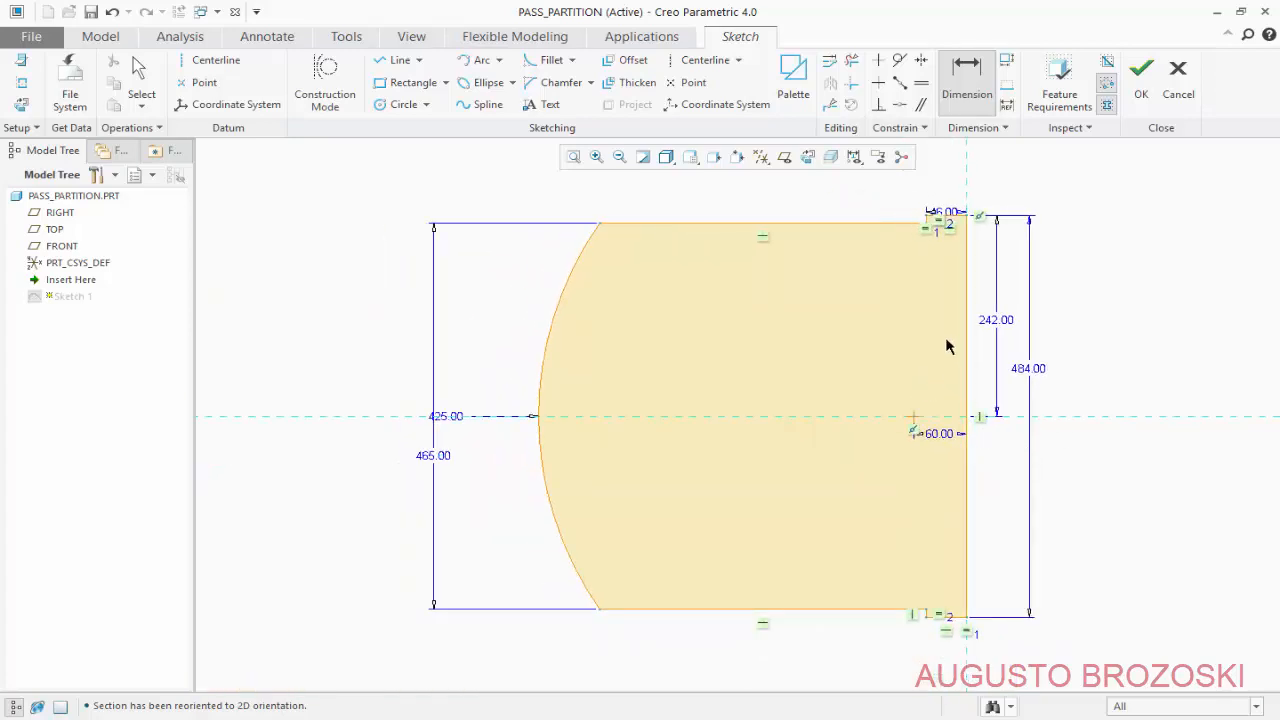
Accept the edited sketch, return the pass partition to Standard Orientation and save the part.
{"action": "left_click", "coordinate": [1141, 80]}
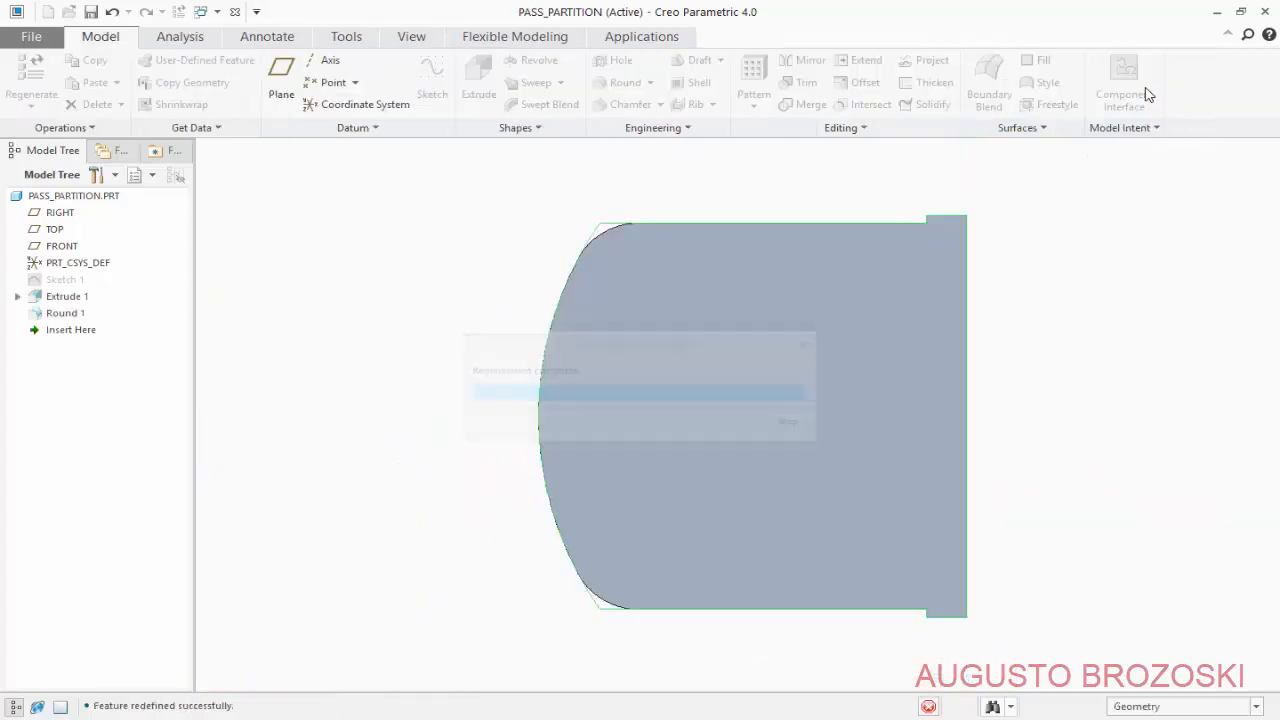
{"action": "left_click", "coordinate": [737, 157]}
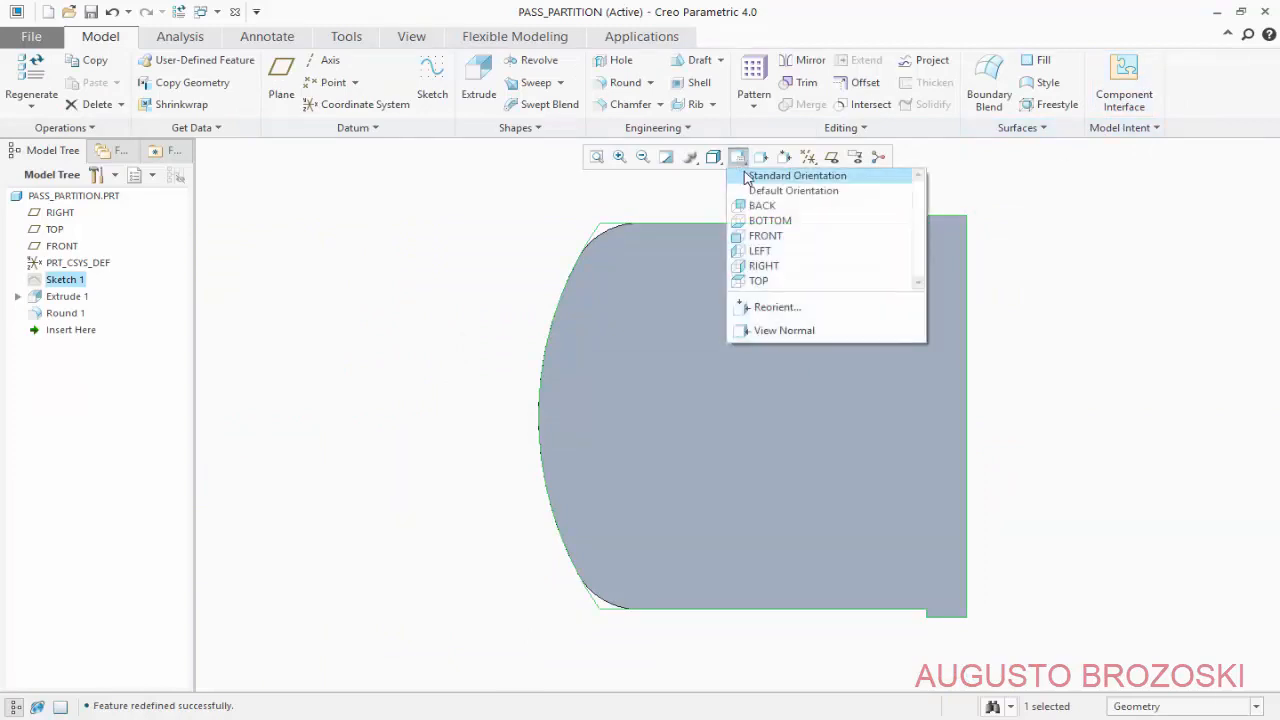
{"action": "left_click", "coordinate": [748, 174]}
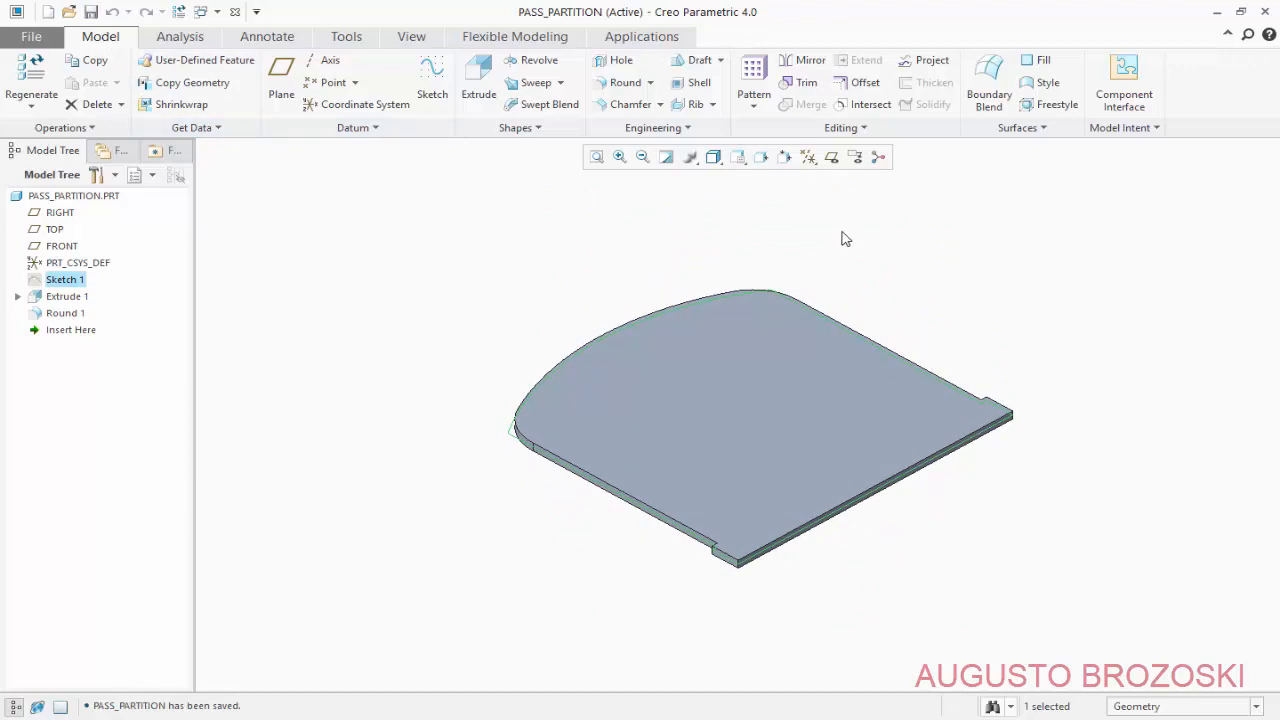
Switch to the BONNET.ASM window, regenerate the assembly and check the pass partition's centering in the RIGHT view.
{"action": "left_click", "coordinate": [410, 37]}
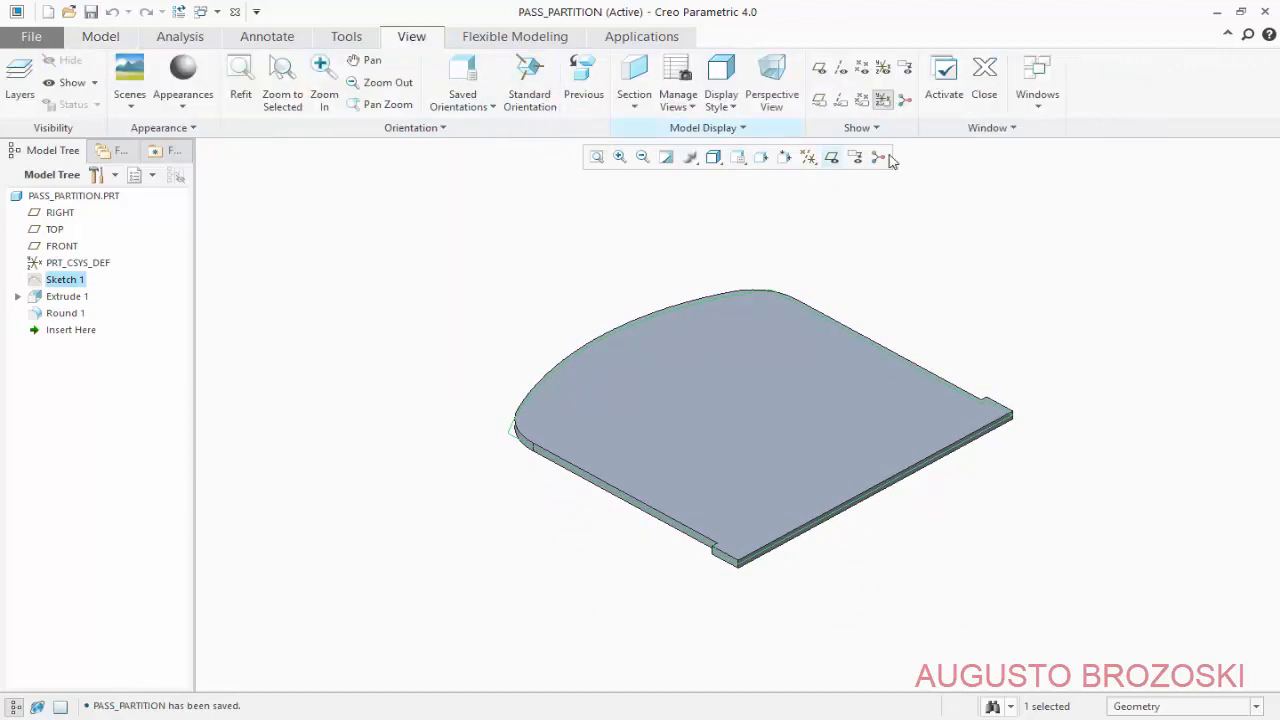
{"action": "left_click", "coordinate": [1037, 80]}
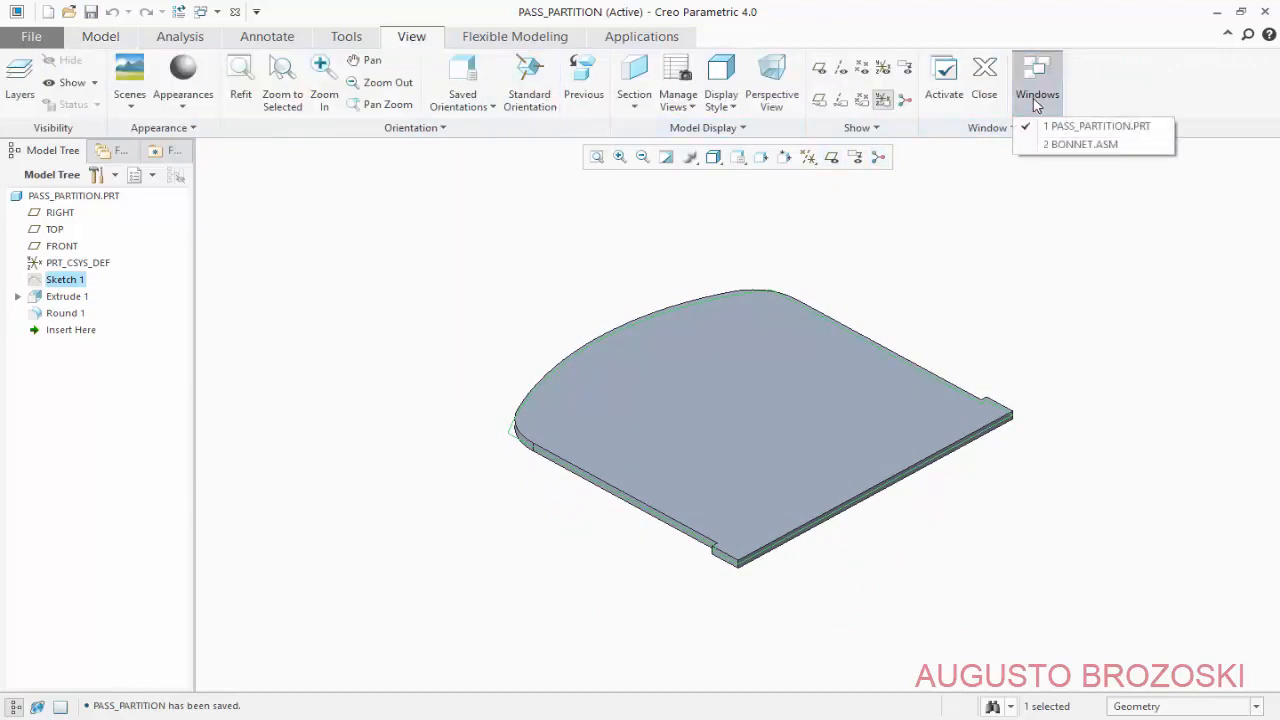
{"action": "left_click", "coordinate": [1078, 145]}
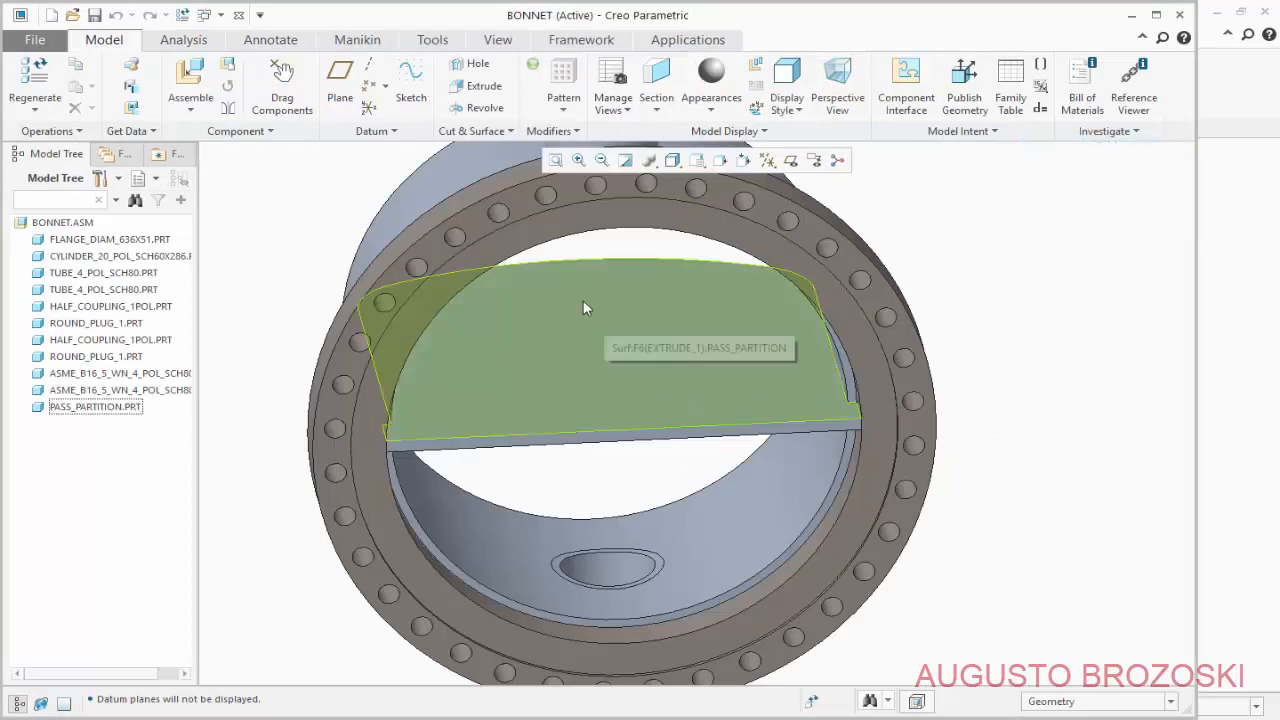
{"action": "left_click", "coordinate": [35, 80]}
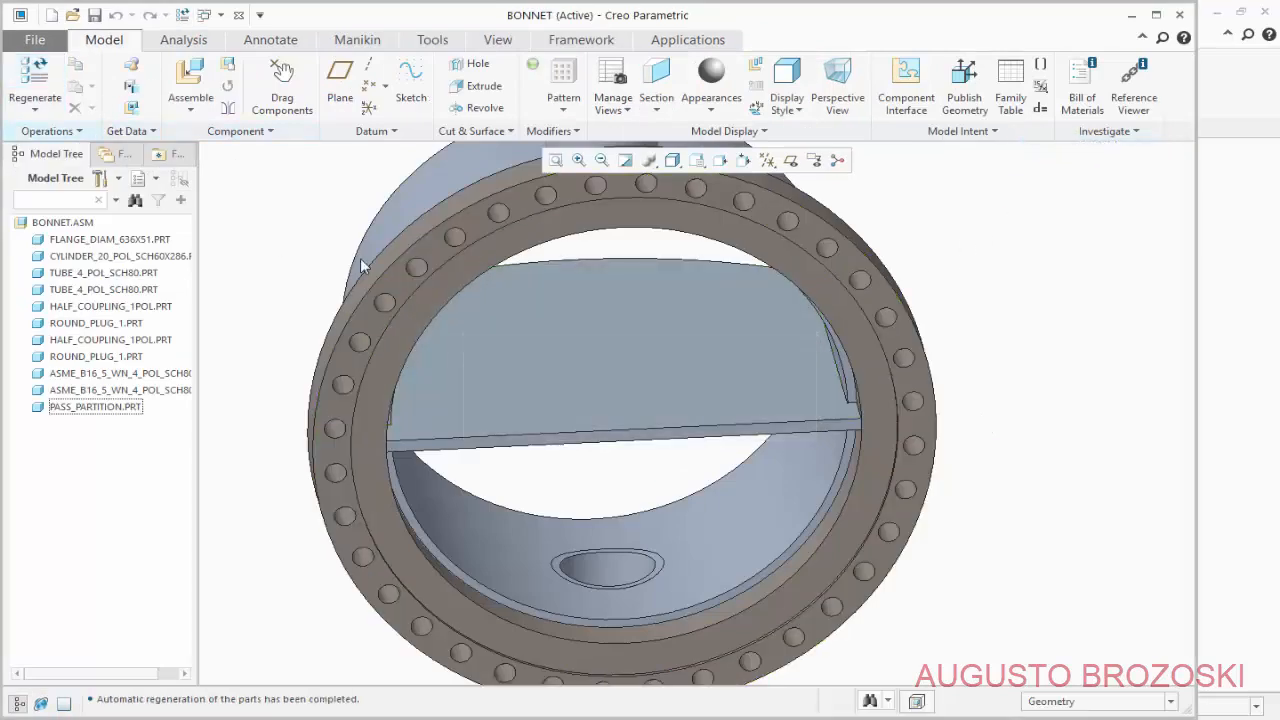
{"action": "left_click", "coordinate": [697, 160]}
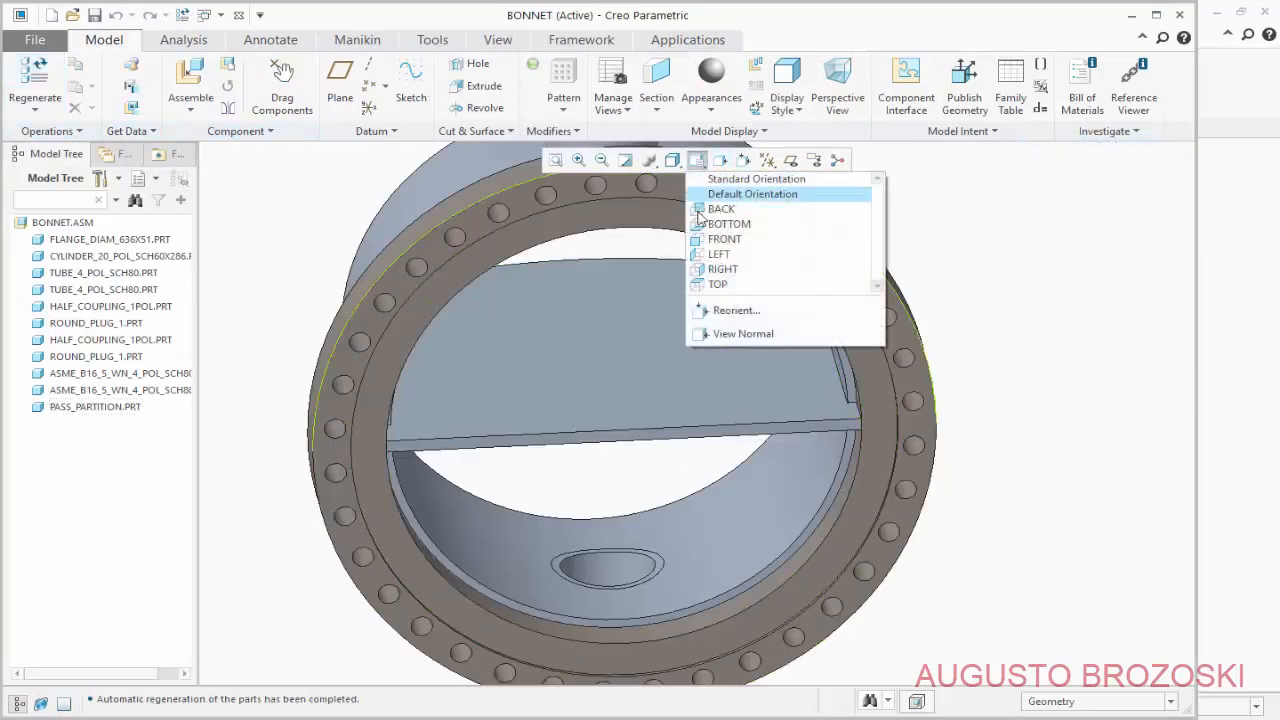
{"action": "left_click", "coordinate": [713, 269]}
{"action": "scroll", "coordinate": [614, 423], "scroll_direction": "down", "scroll_amount": 5}
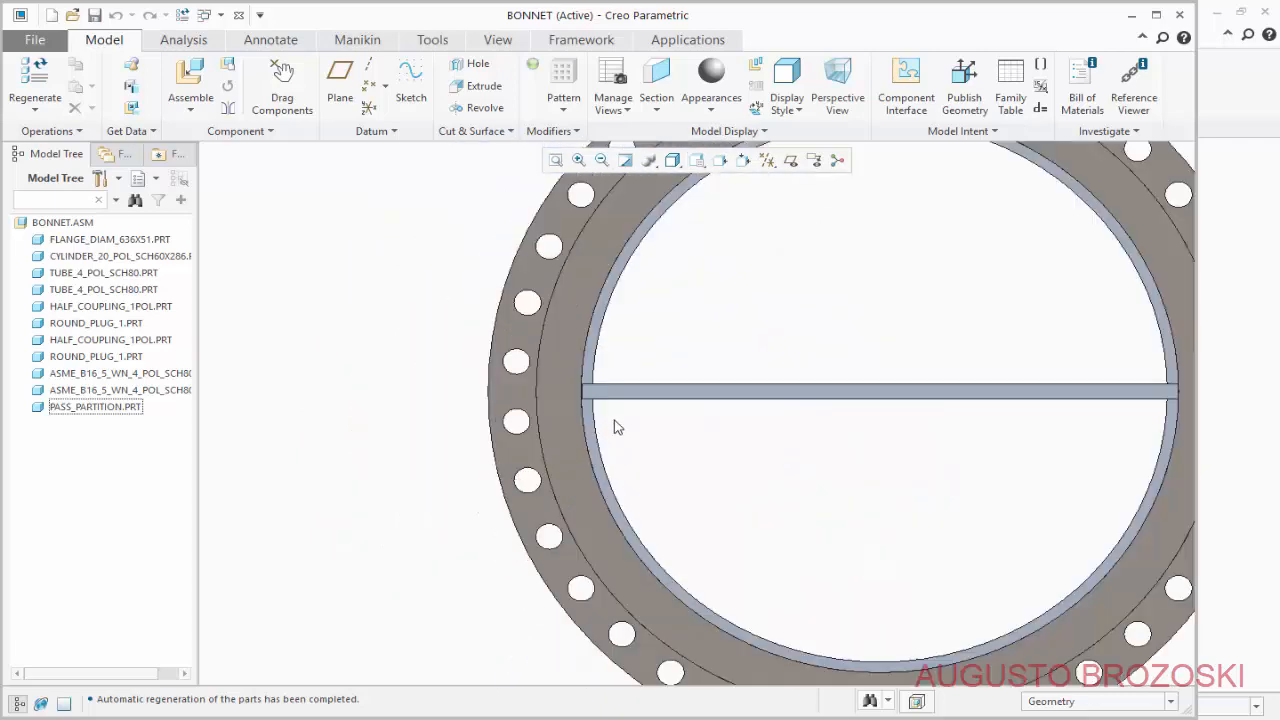
Check the fit of both pass partition ends against the cylinder wall, and return the assembly to Standard Orientation.
{"action": "scroll", "coordinate": [538, 366], "scroll_direction": "up", "scroll_amount": 4}
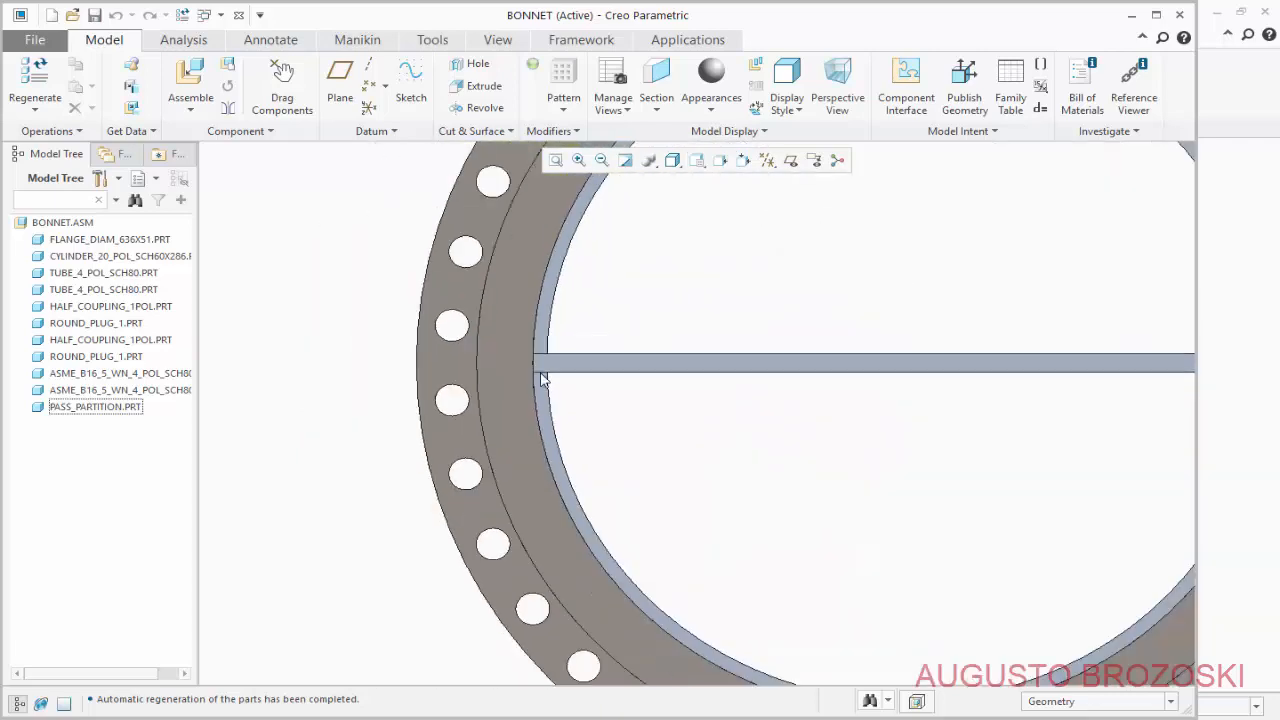
{"action": "scroll", "coordinate": [1010, 375], "scroll_direction": "down", "scroll_amount": 5}
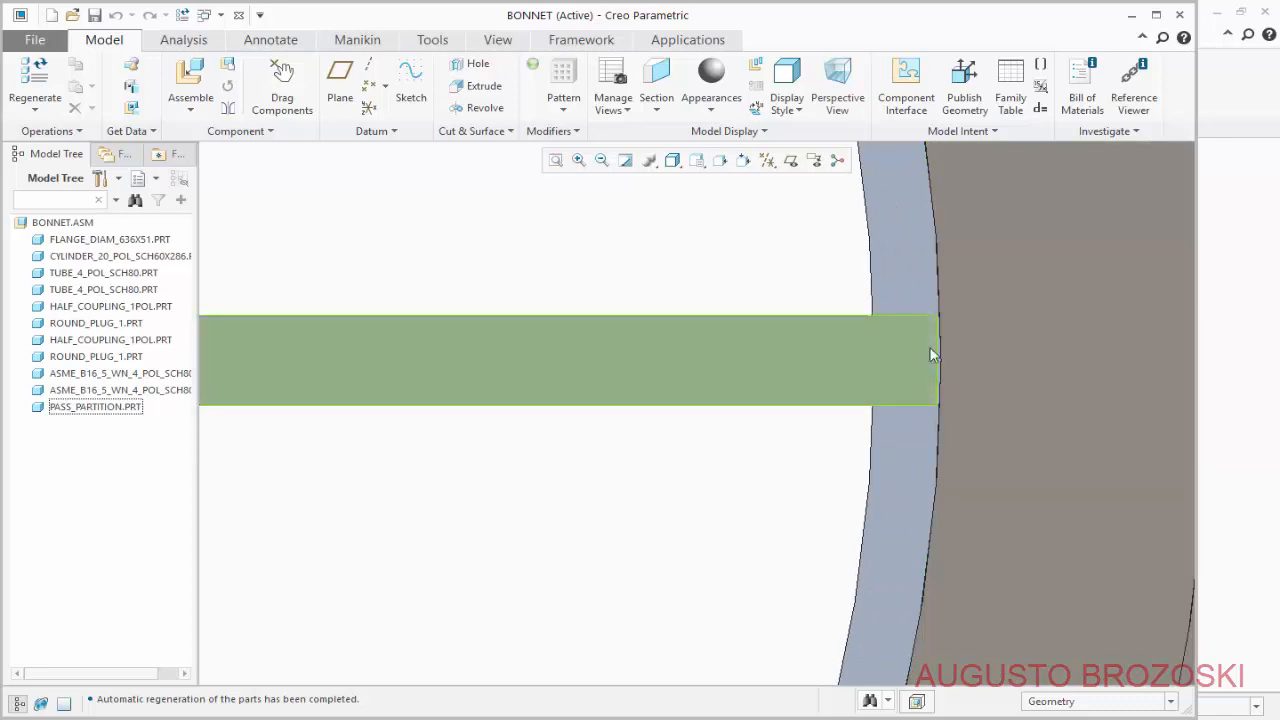
{"action": "left_click", "coordinate": [698, 161]}
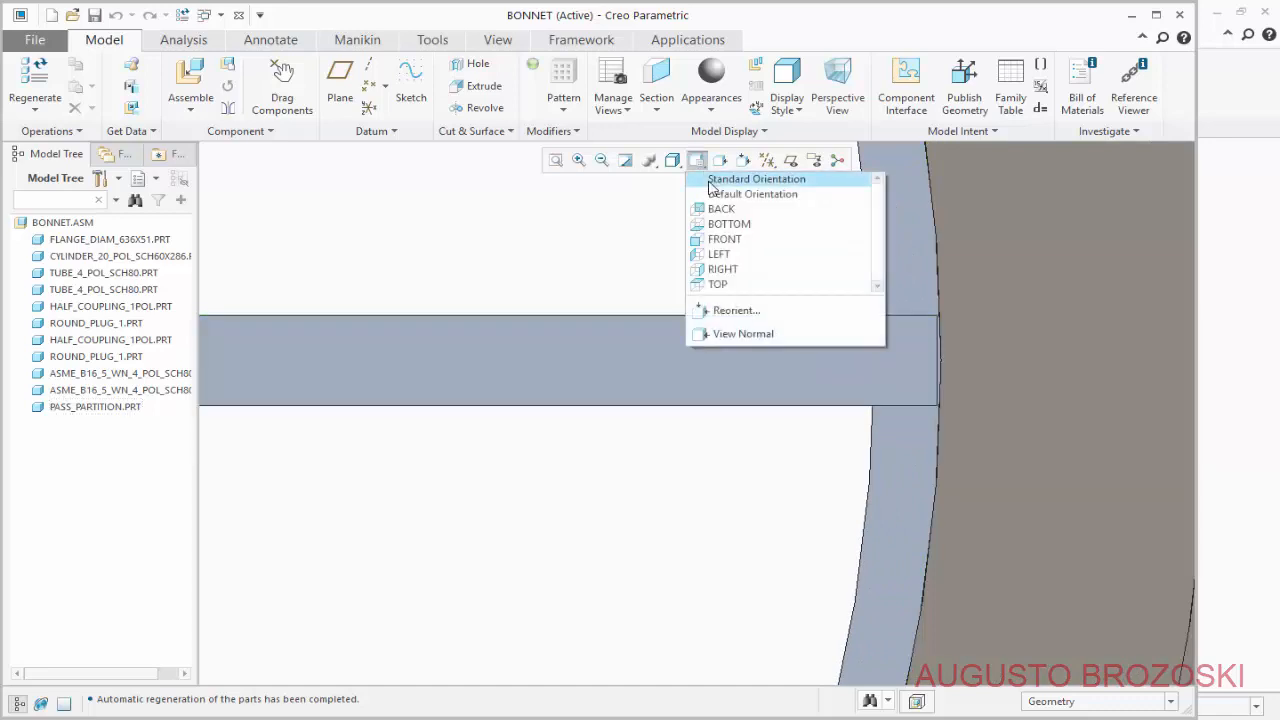
{"action": "left_click", "coordinate": [712, 175]}
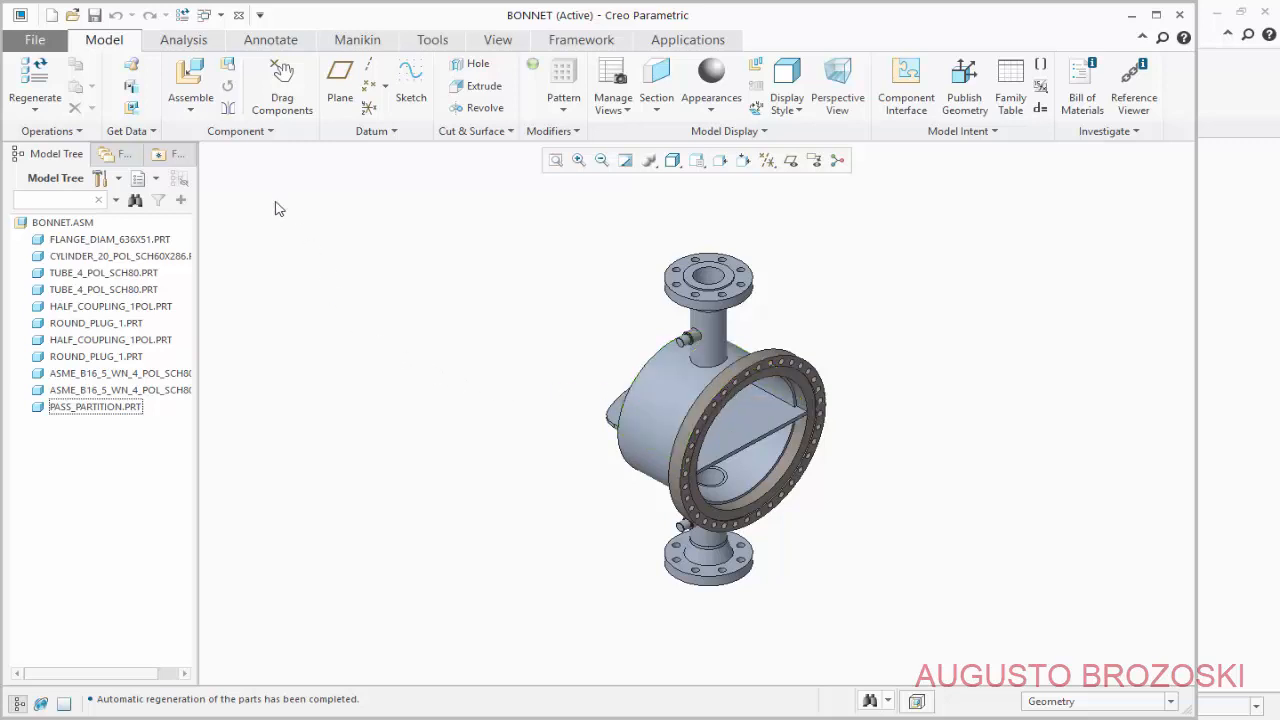
Insert shell_cover.prt into the assembly, moved clear of the bonnet body and turned with its open side facing the cylinder.
{"action": "left_click", "coordinate": [190, 70]}
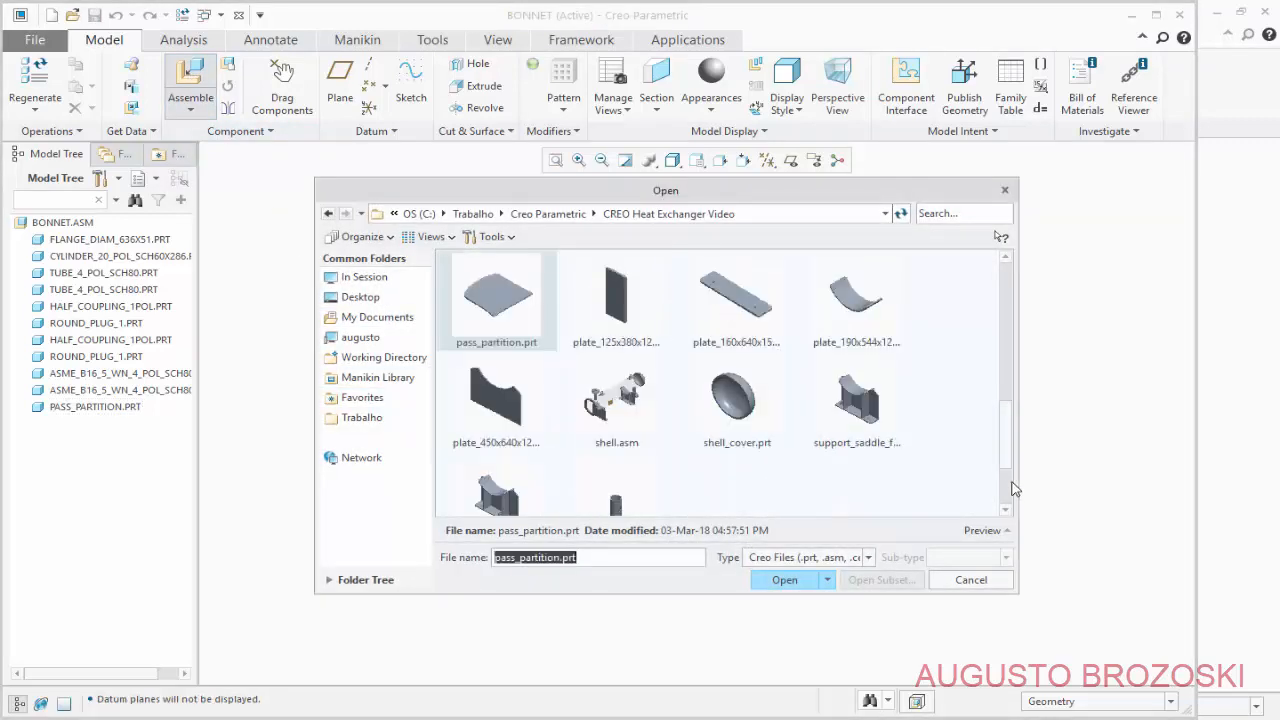
{"action": "left_click", "coordinate": [750, 402]}
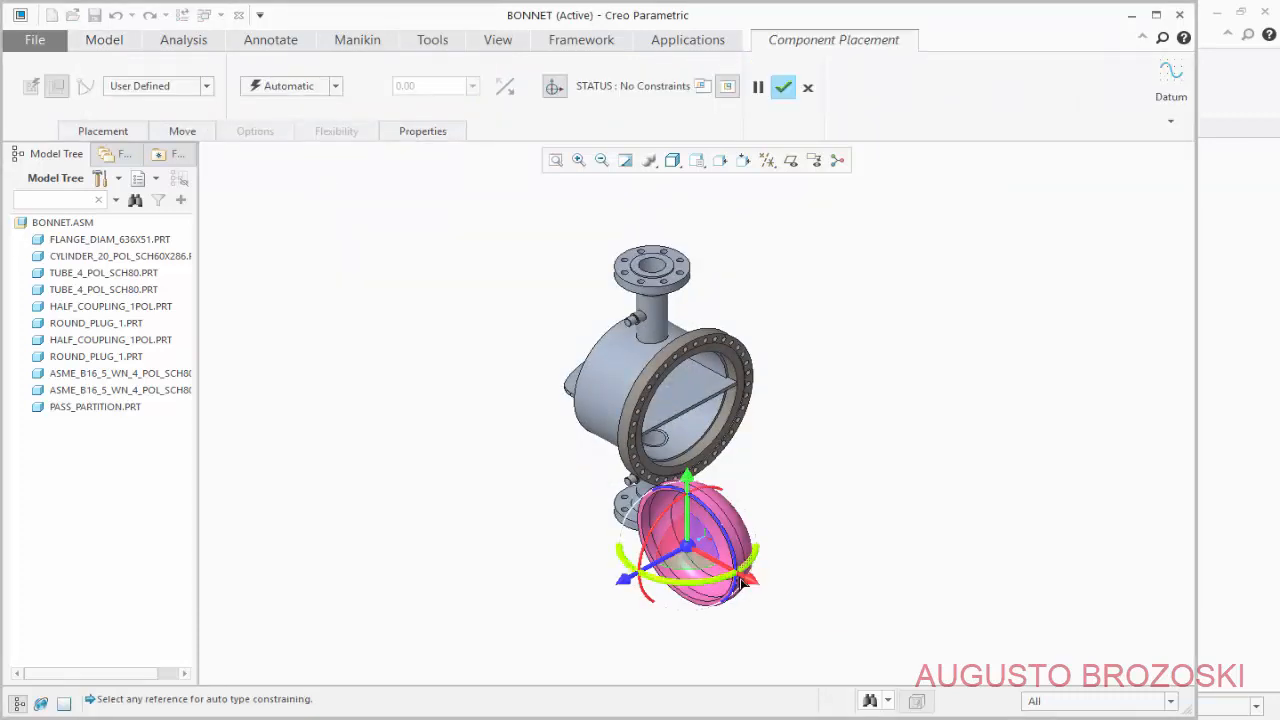
{"action": "left_click_drag", "start_coordinate": [750, 580], "coordinate": [451, 456]}
{"action": "scroll", "coordinate": [387, 418], "scroll_direction": "down", "scroll_amount": 2}
{"action": "scroll", "coordinate": [384, 414], "scroll_direction": "down", "scroll_amount": 2}
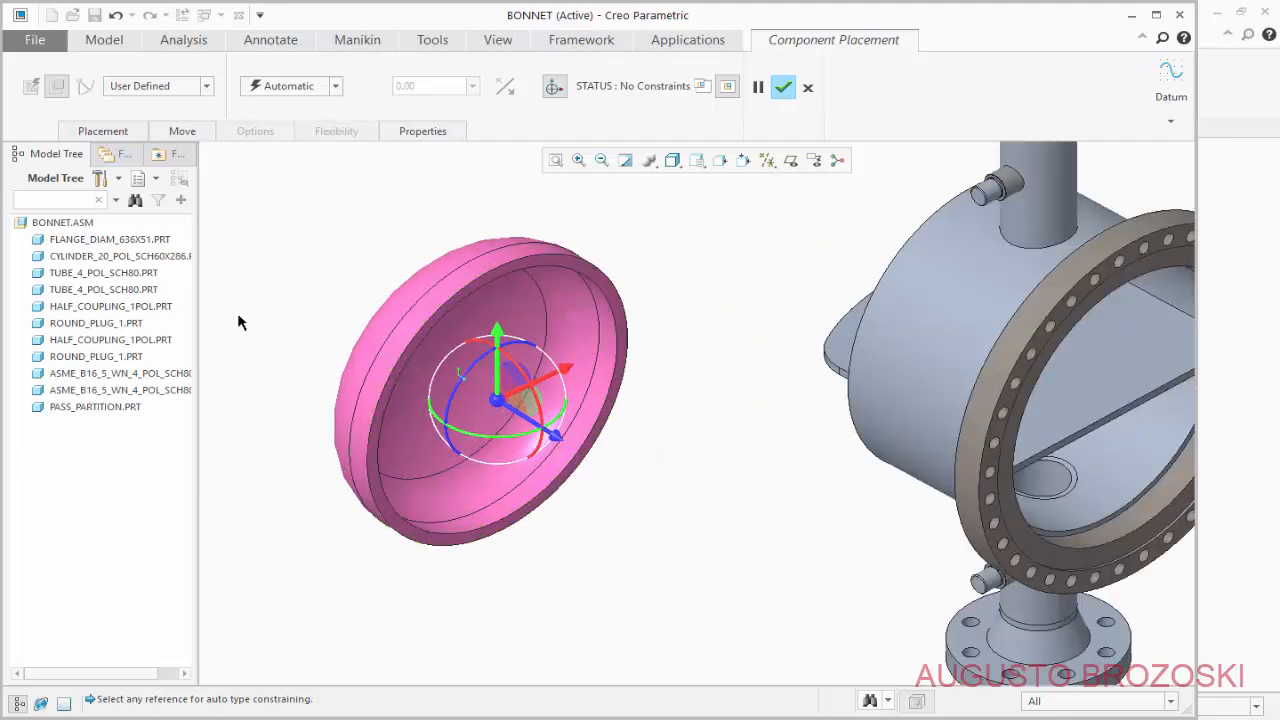
Constrain the shell cover's annular rim face Coincident with the open end face of the 20-inch cylinder.
{"action": "left_click", "coordinate": [114, 134]}
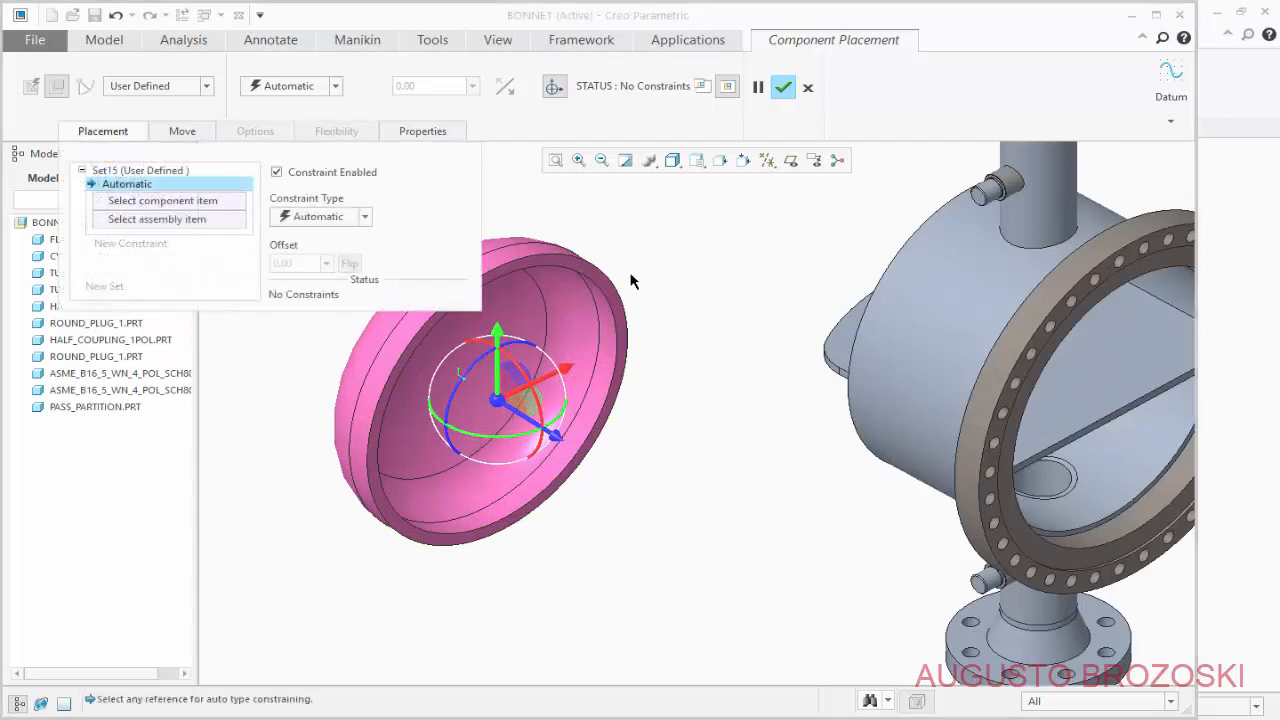
{"action": "scroll", "coordinate": [600, 290], "scroll_direction": "down", "scroll_amount": 2}
{"action": "left_click", "coordinate": [592, 296]}
{"action": "scroll", "coordinate": [676, 368], "scroll_direction": "up", "scroll_amount": 4}
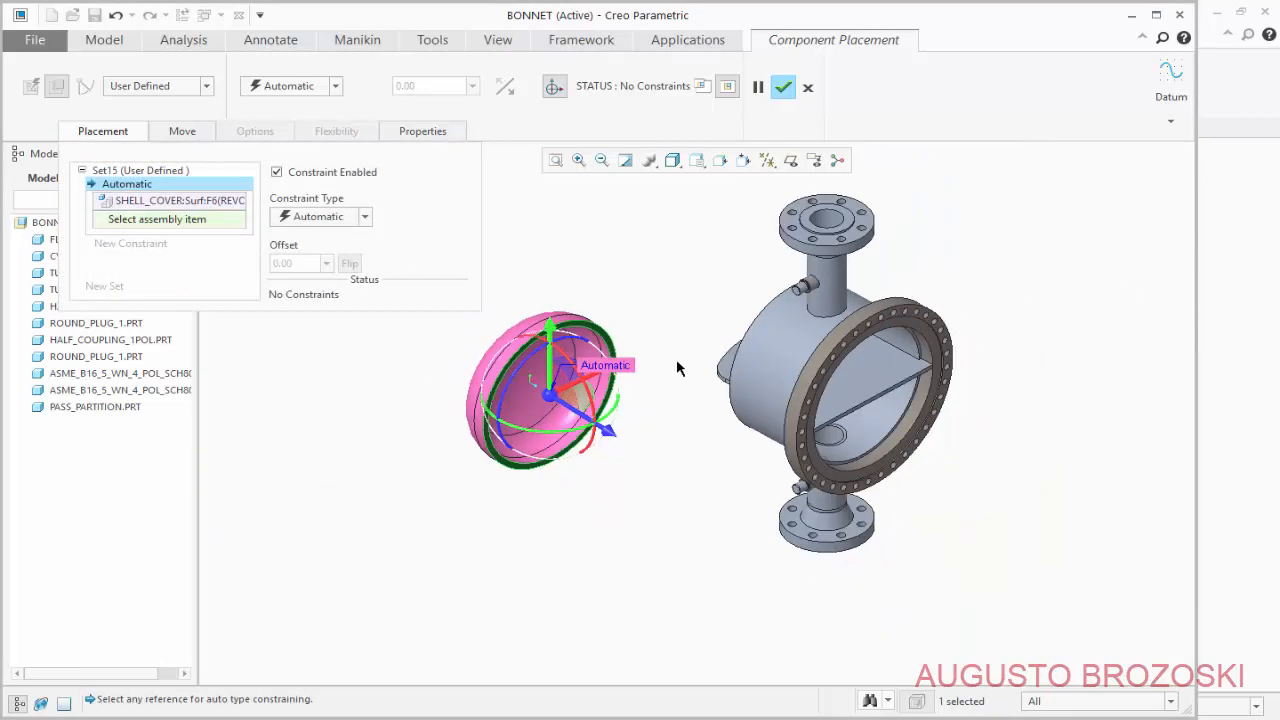
{"action": "middle_click_drag", "start_coordinate": [704, 355], "coordinate": [735, 323]}
{"action": "scroll", "coordinate": [697, 255], "scroll_direction": "down", "scroll_amount": 4}
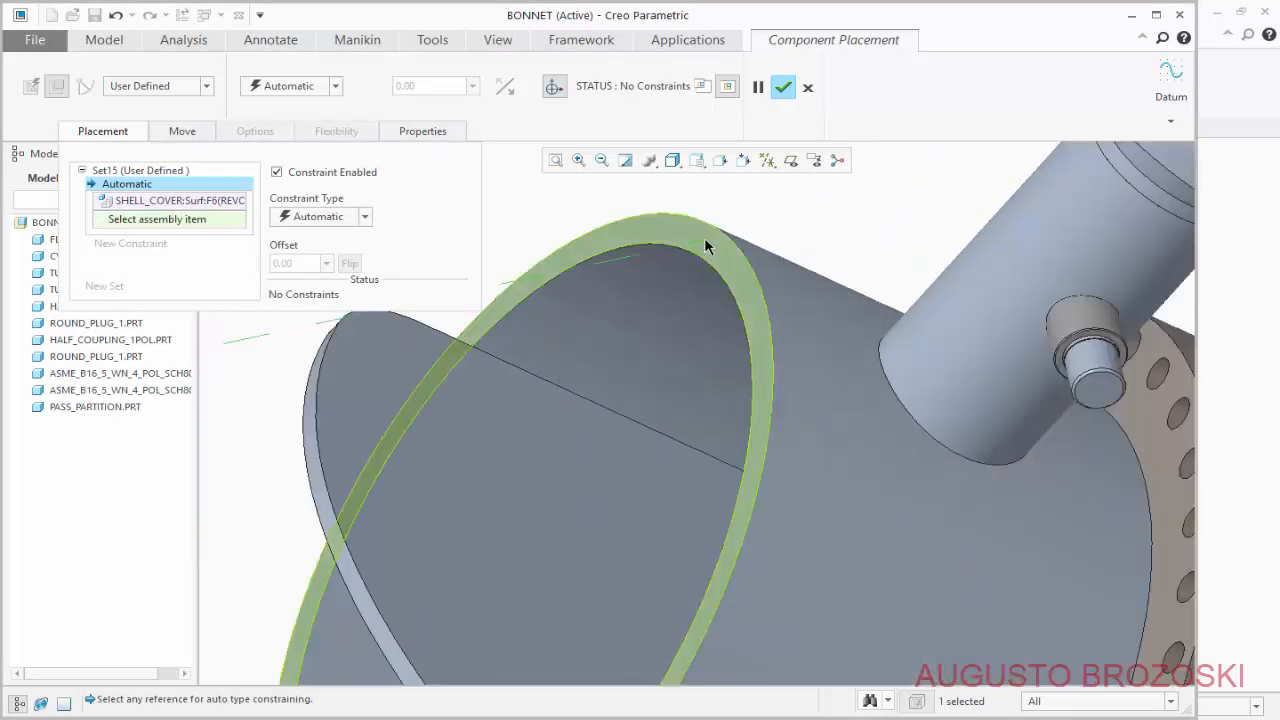
{"action": "left_click", "coordinate": [706, 246]}
{"action": "scroll", "coordinate": [651, 380], "scroll_direction": "up", "scroll_amount": 5}
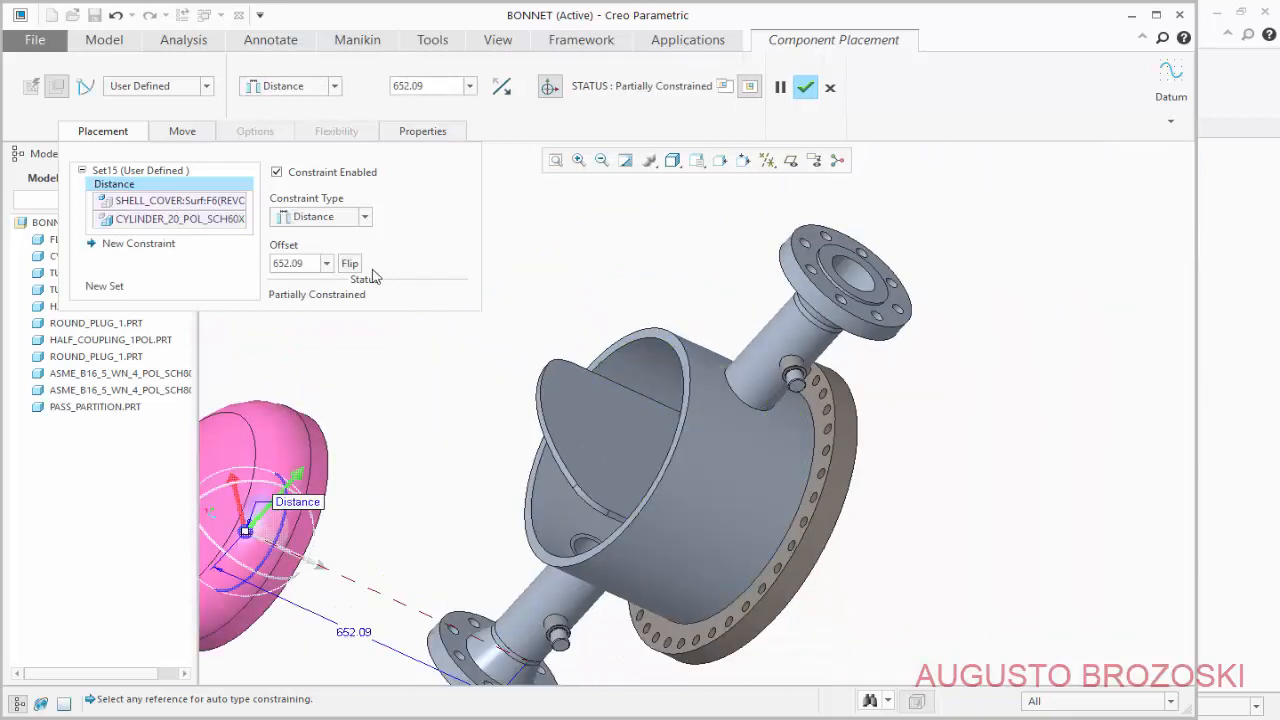
{"action": "left_click", "coordinate": [364, 218]}
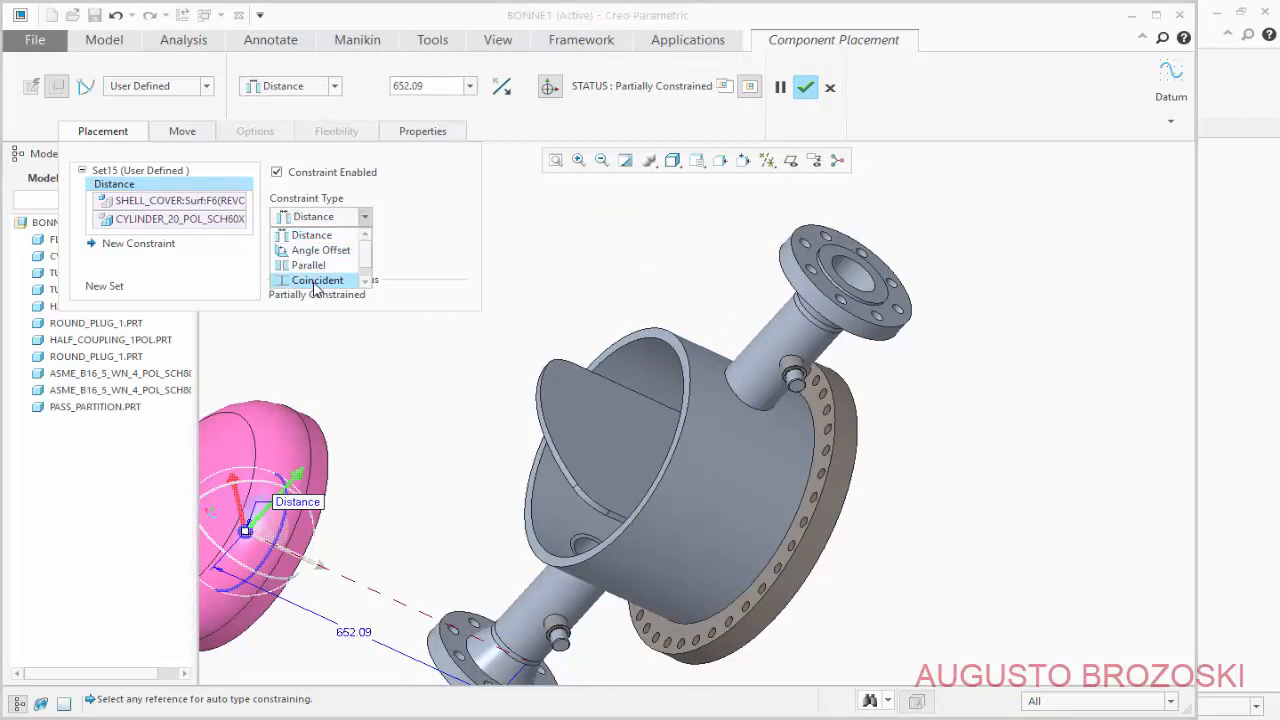
{"action": "left_click", "coordinate": [316, 281]}
Make the shell cover's straight outer cylindrical surface Coincident with the cylinder's outer surface.
{"action": "scroll", "coordinate": [576, 533], "scroll_direction": "down", "scroll_amount": 4}
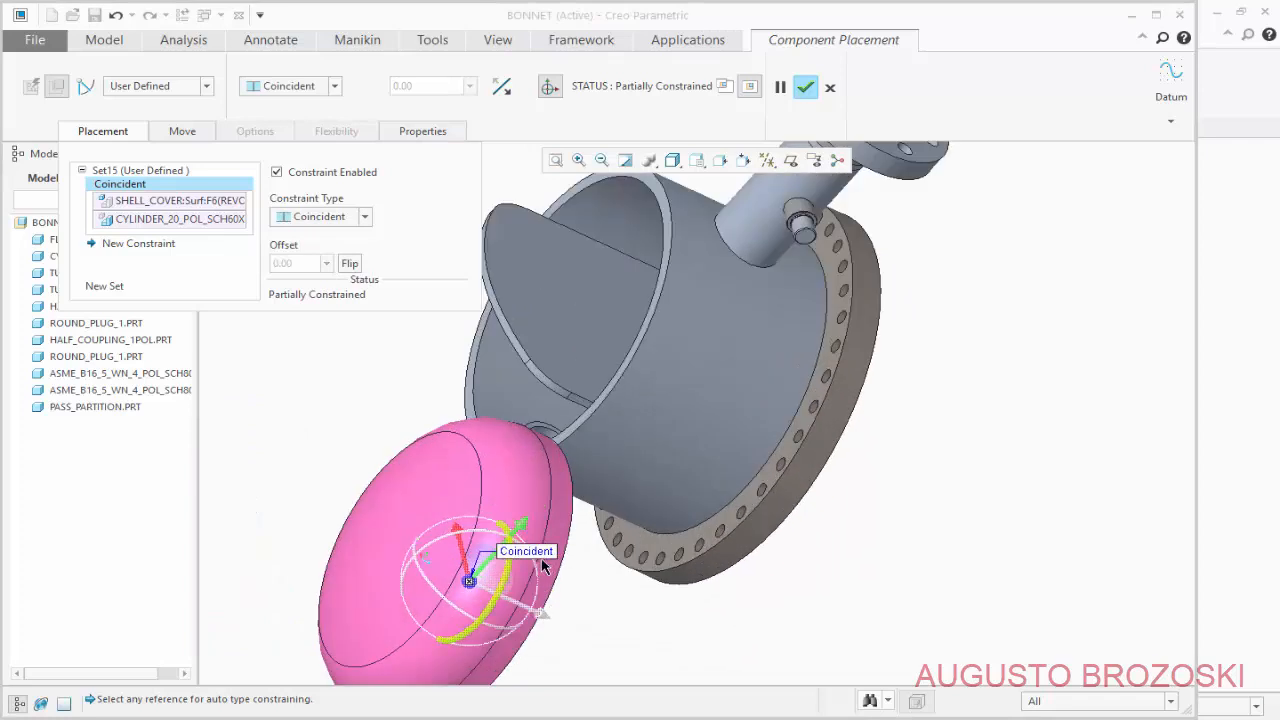
{"action": "left_click", "coordinate": [577, 511]}
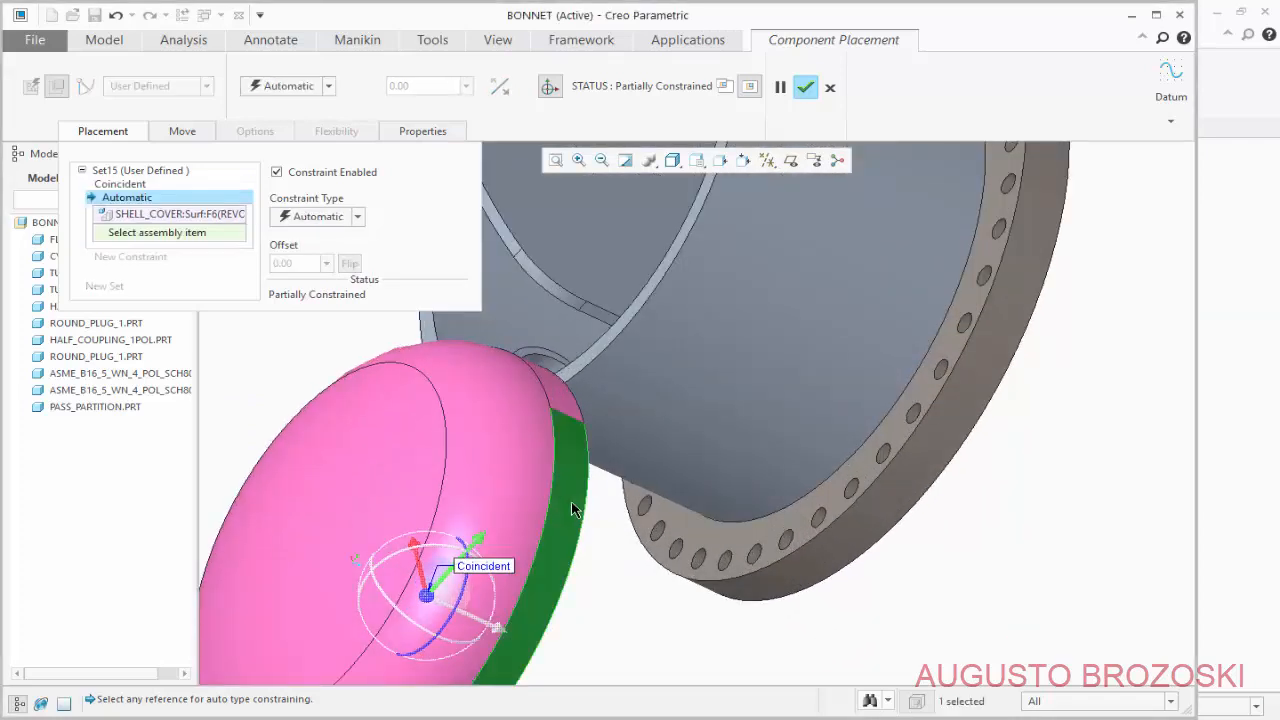
{"action": "scroll", "coordinate": [580, 512], "scroll_direction": "up", "scroll_amount": 3}
{"action": "left_click", "coordinate": [665, 392]}
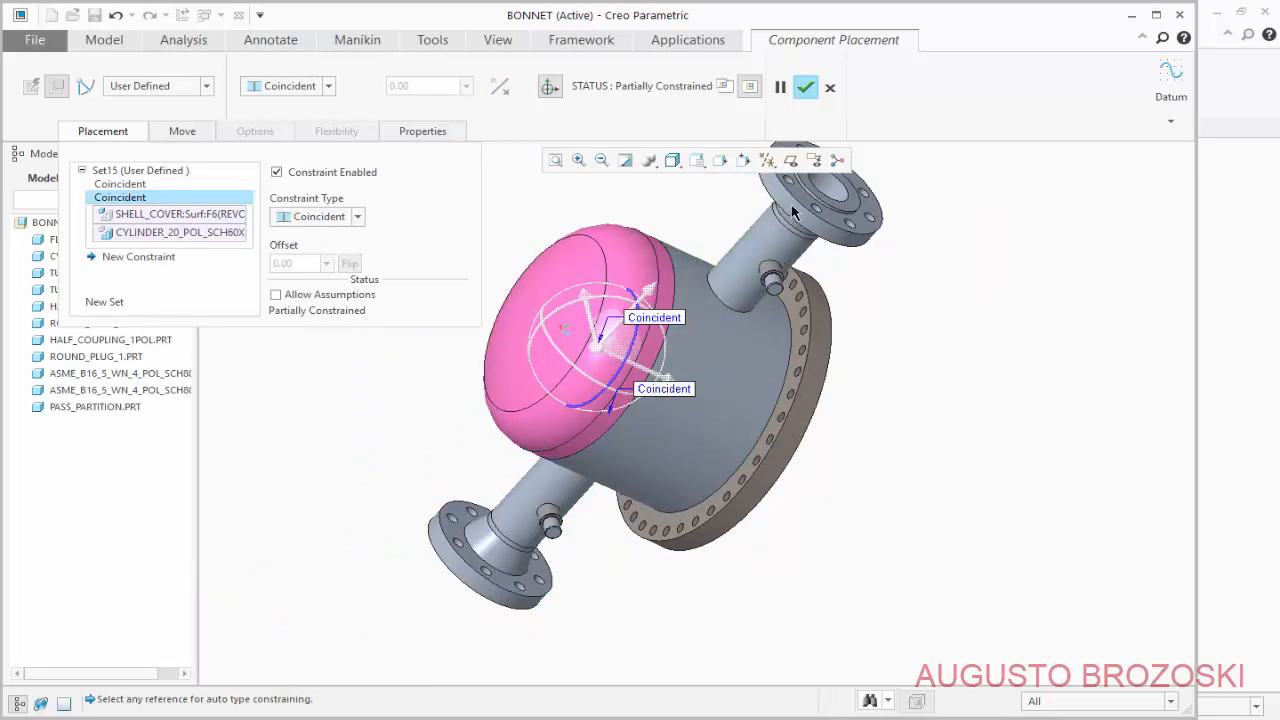
Display the datum planes and make the shell cover's TOP plane Coincident with ASM_TOP.
{"action": "left_click", "coordinate": [790, 161]}
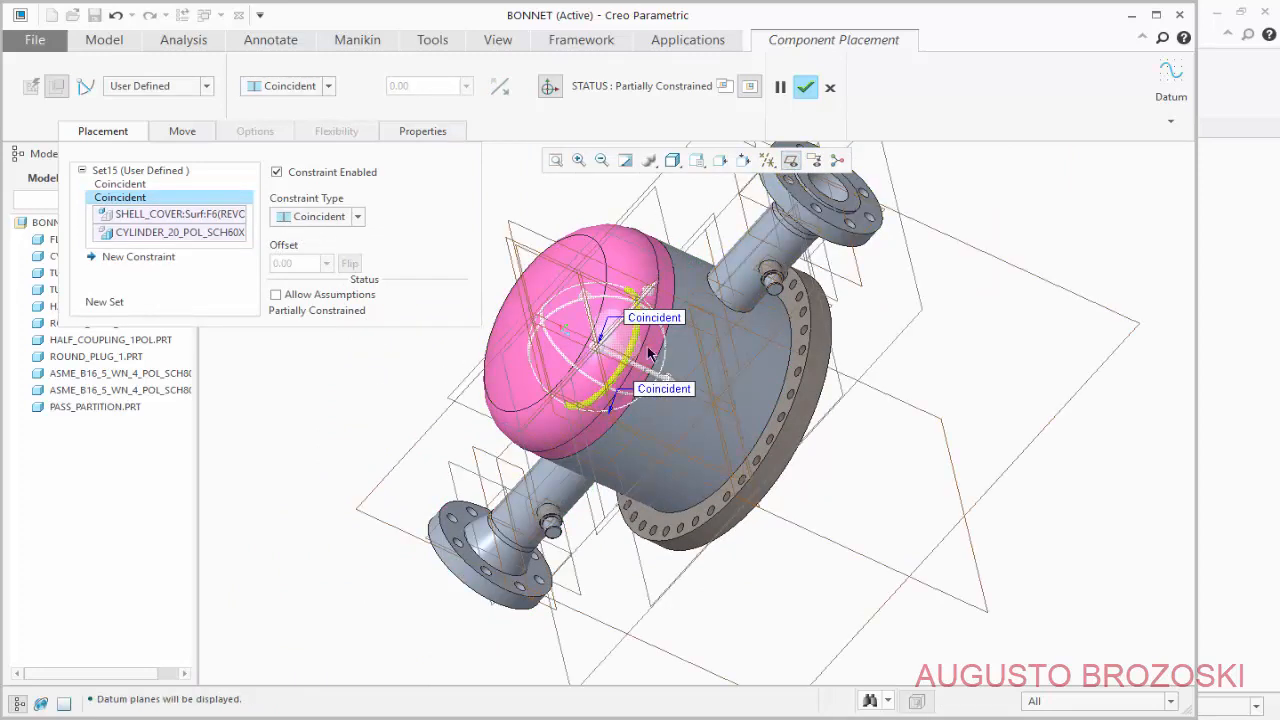
{"action": "scroll", "coordinate": [605, 292], "scroll_direction": "up", "scroll_amount": 5}
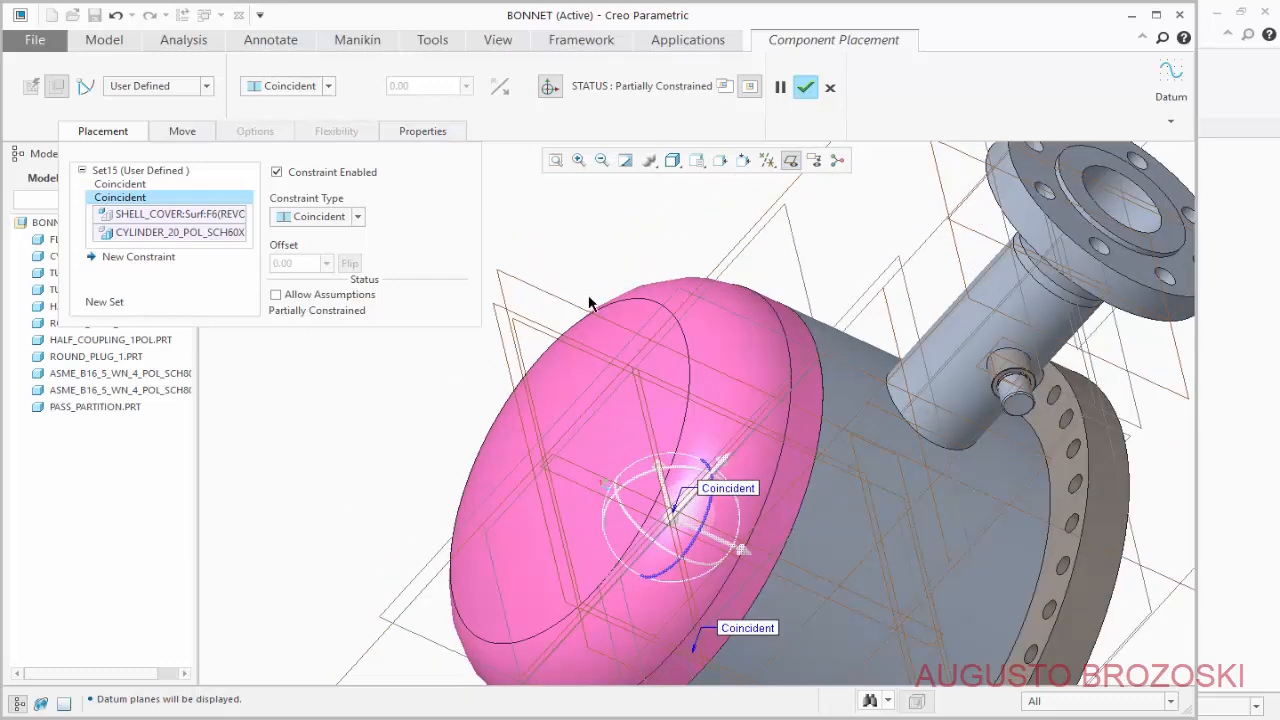
{"action": "left_click", "coordinate": [497, 317]}
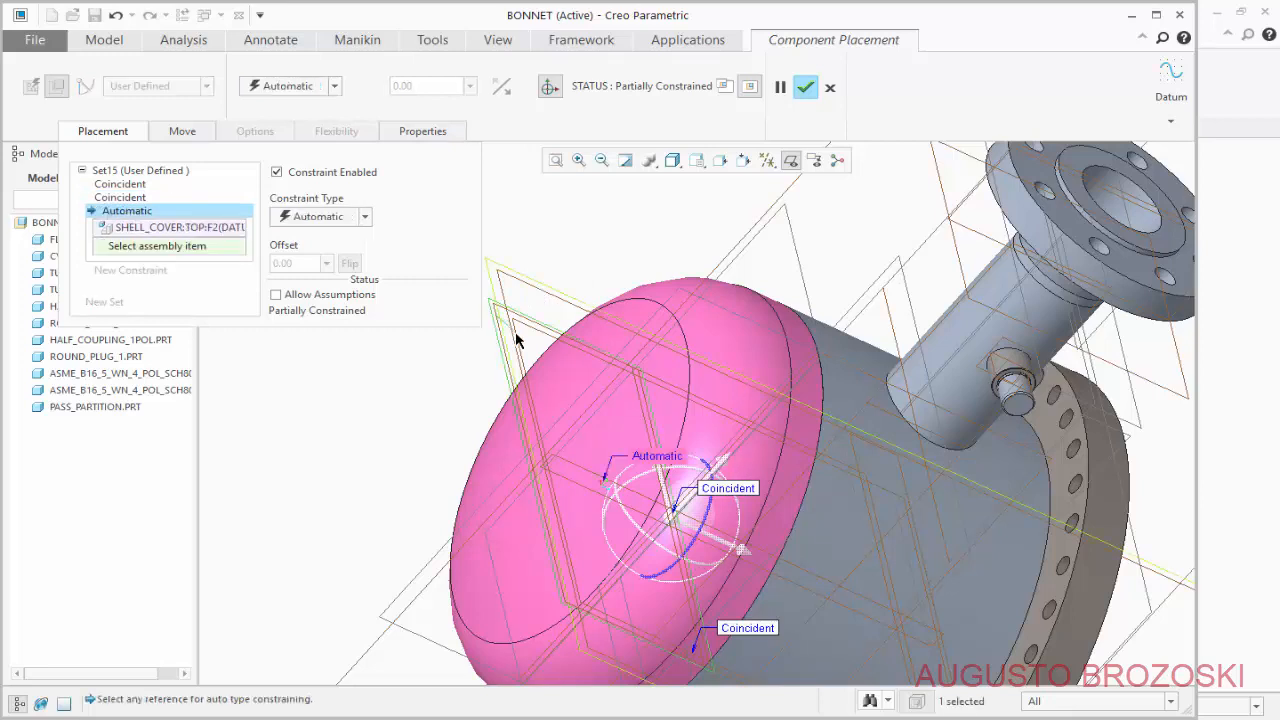
{"action": "scroll", "coordinate": [530, 344], "scroll_direction": "down", "scroll_amount": 5}
{"action": "middle_click_drag", "start_coordinate": [531, 346], "coordinate": [598, 351]}
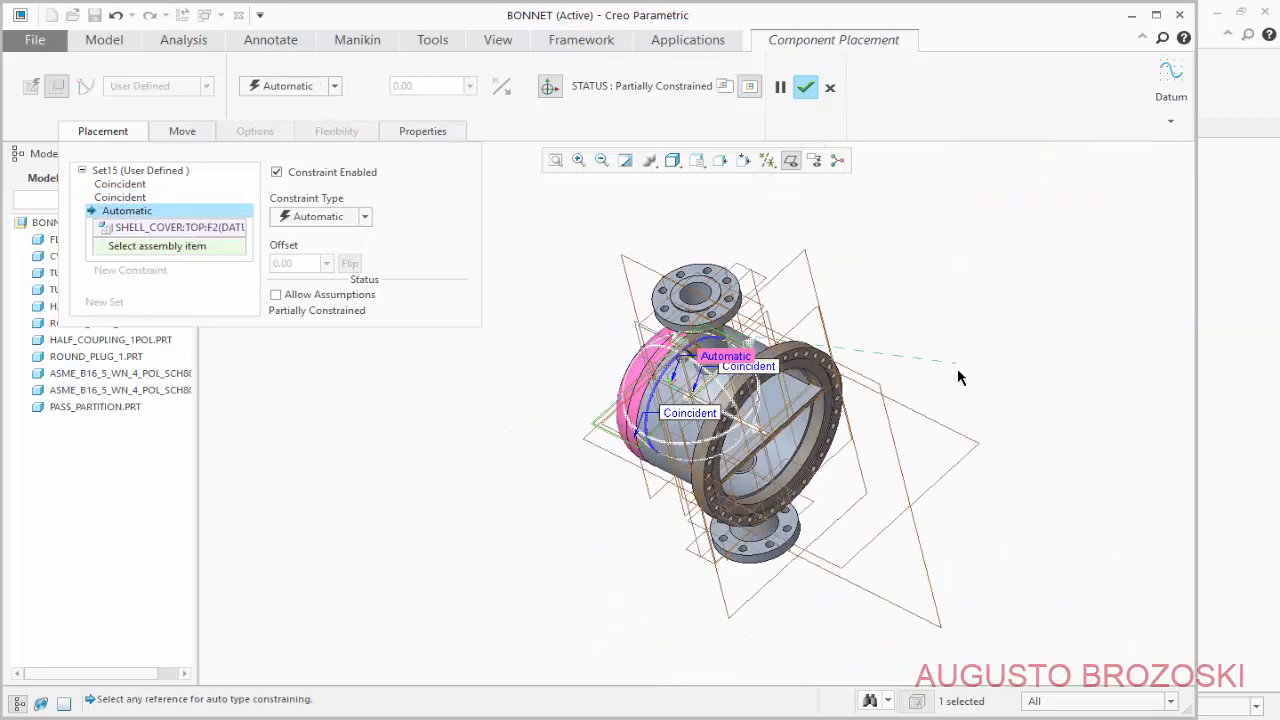
{"action": "left_click", "coordinate": [915, 410]}
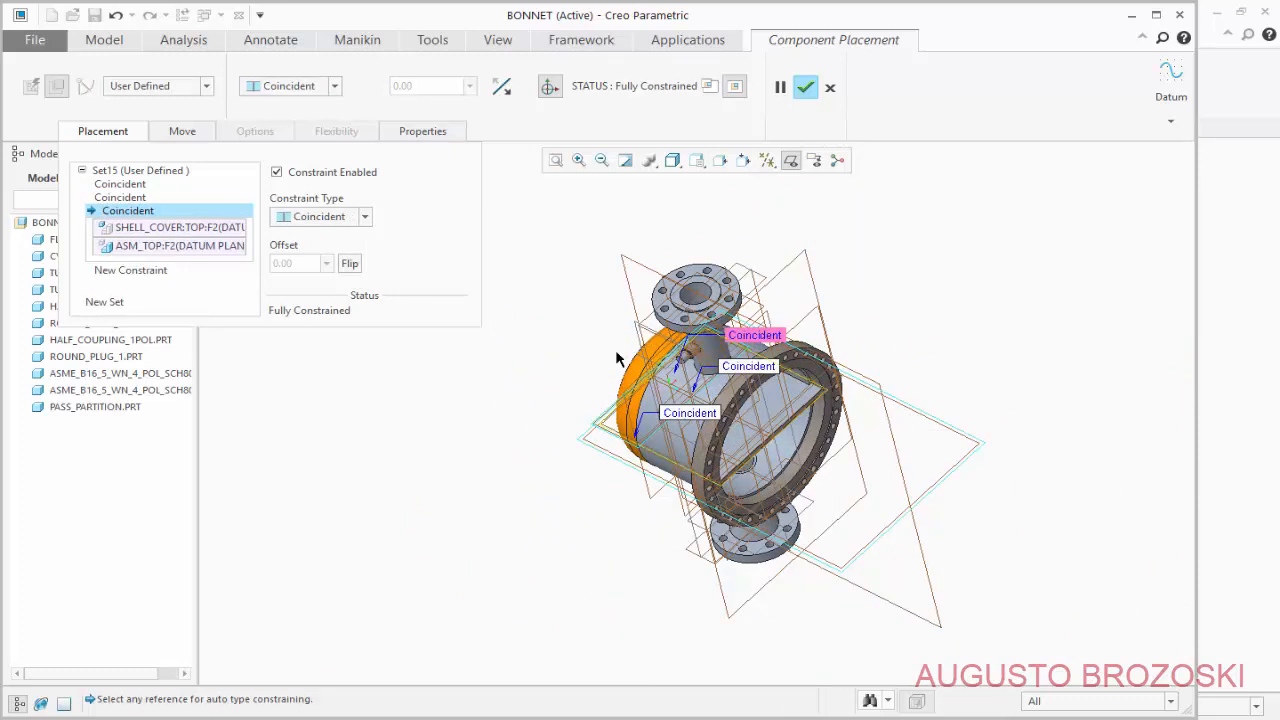
Accept the shell cover placement, hide the datum planes and return to Standard Orientation.
{"action": "left_click", "coordinate": [805, 87]}
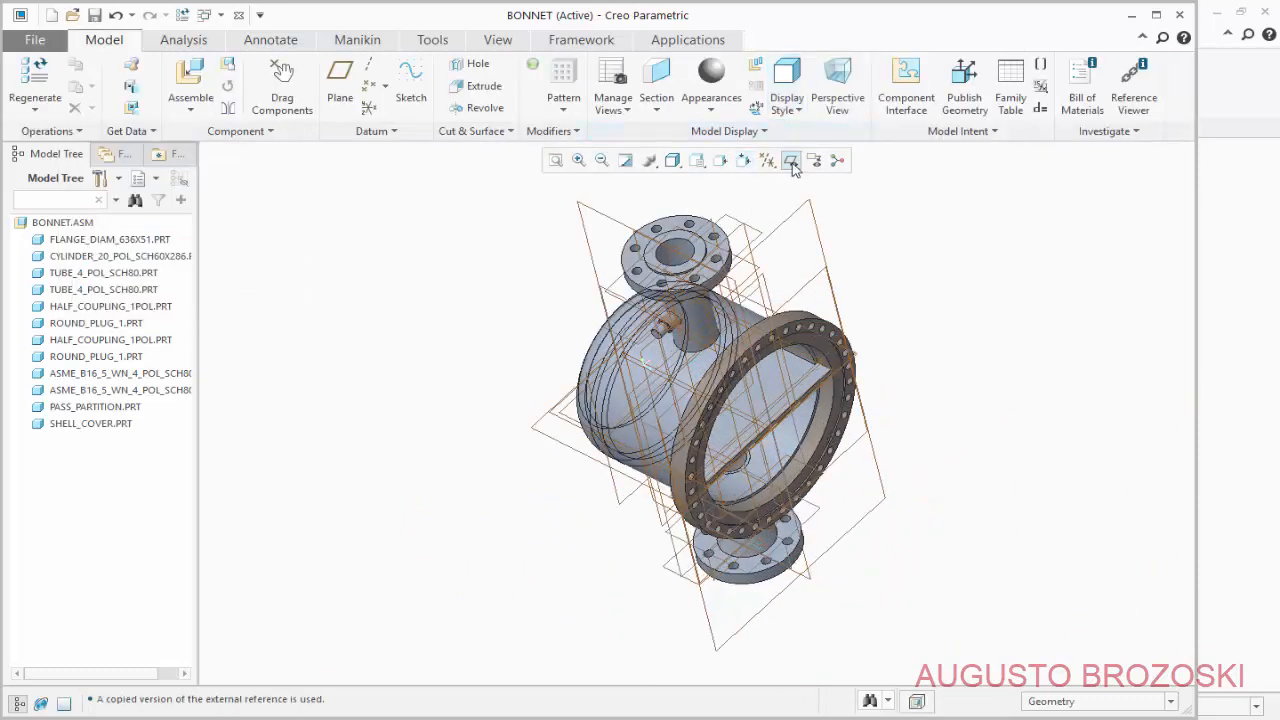
{"action": "left_click", "coordinate": [791, 163]}
{"action": "left_click", "coordinate": [699, 166]}
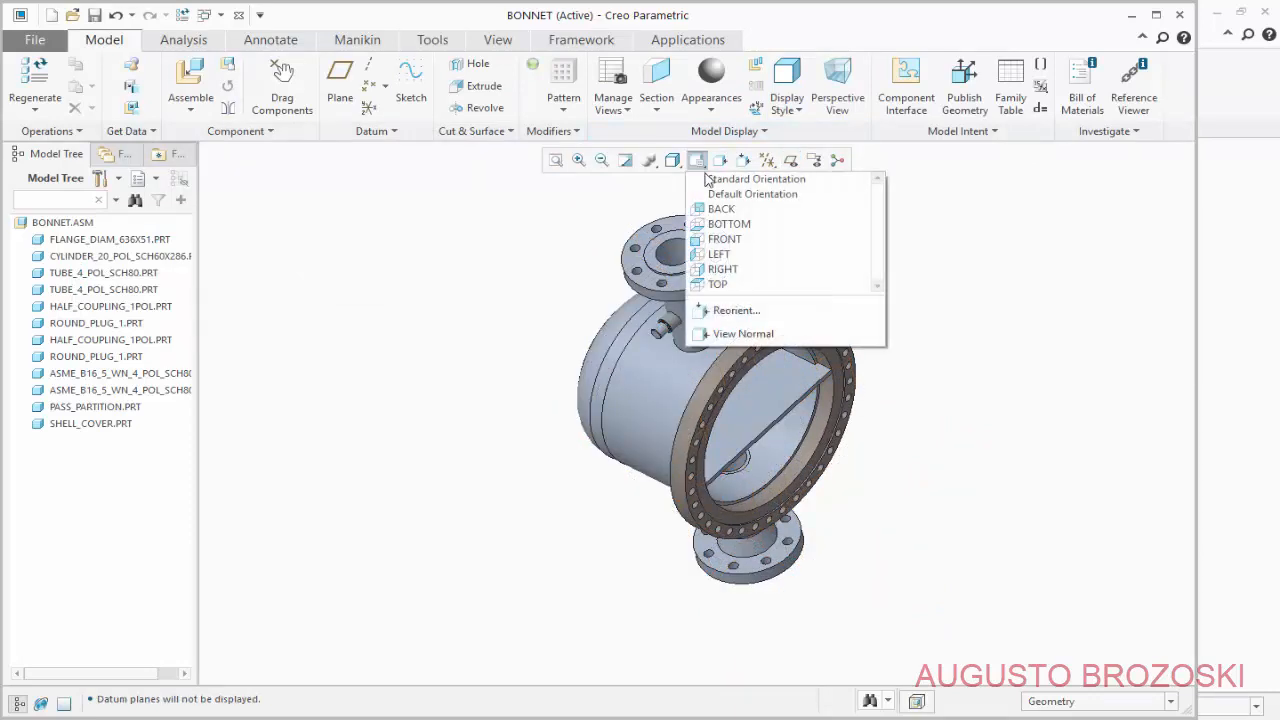
{"action": "left_click", "coordinate": [714, 174]}
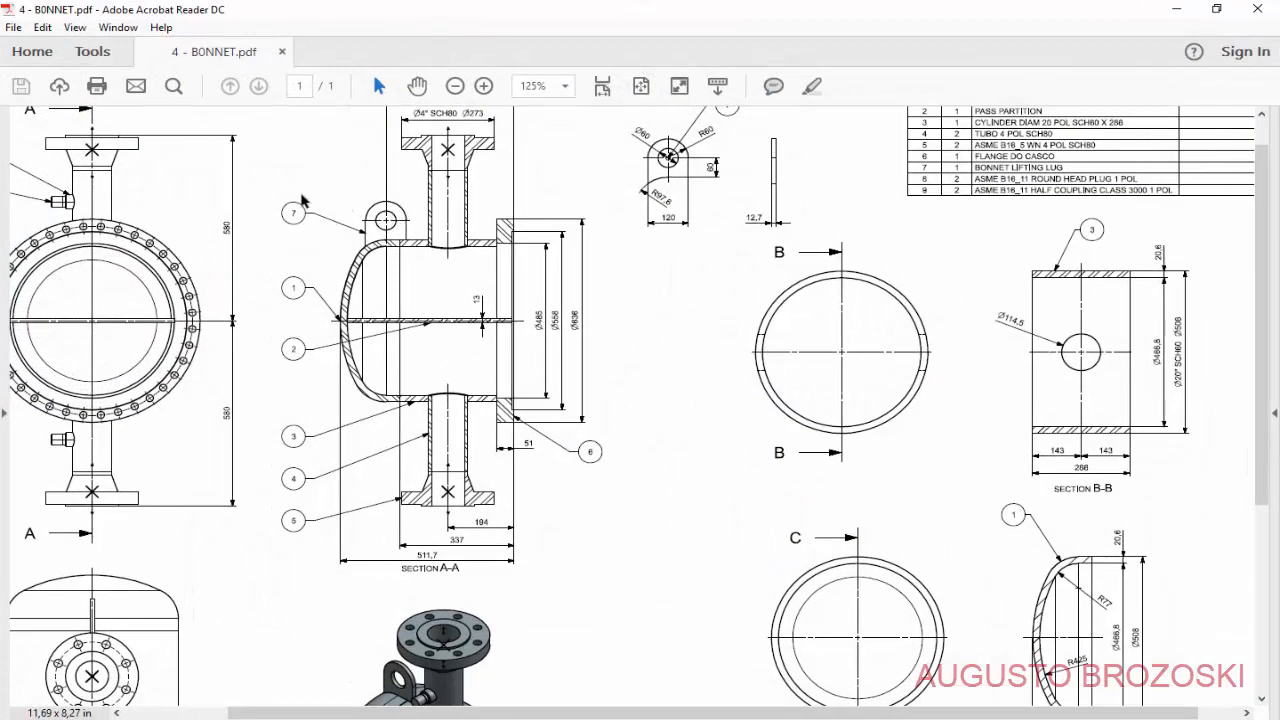
Switch from the BONNET drawing PDF back to Creo Parametric and insert bonnet_lifting_lug.prt into the assembly.
{"action": "left_click", "coordinate": [1174, 10]}
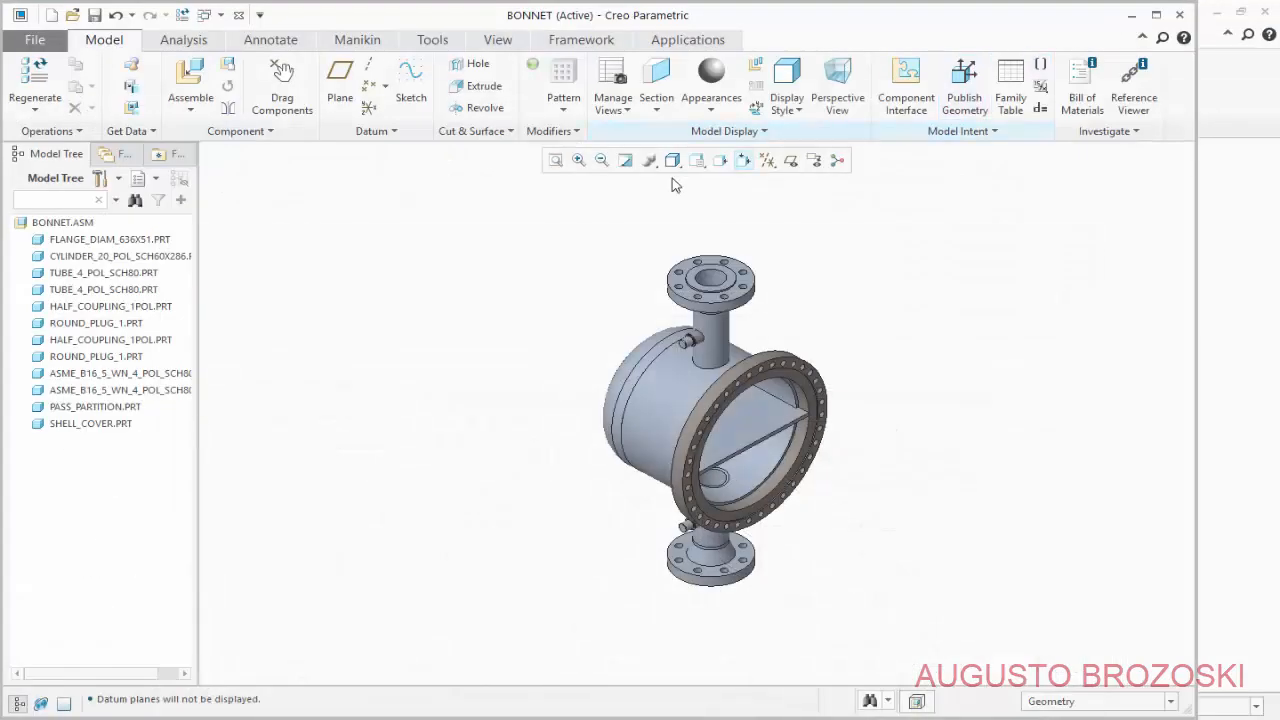
{"action": "left_click", "coordinate": [188, 80]}
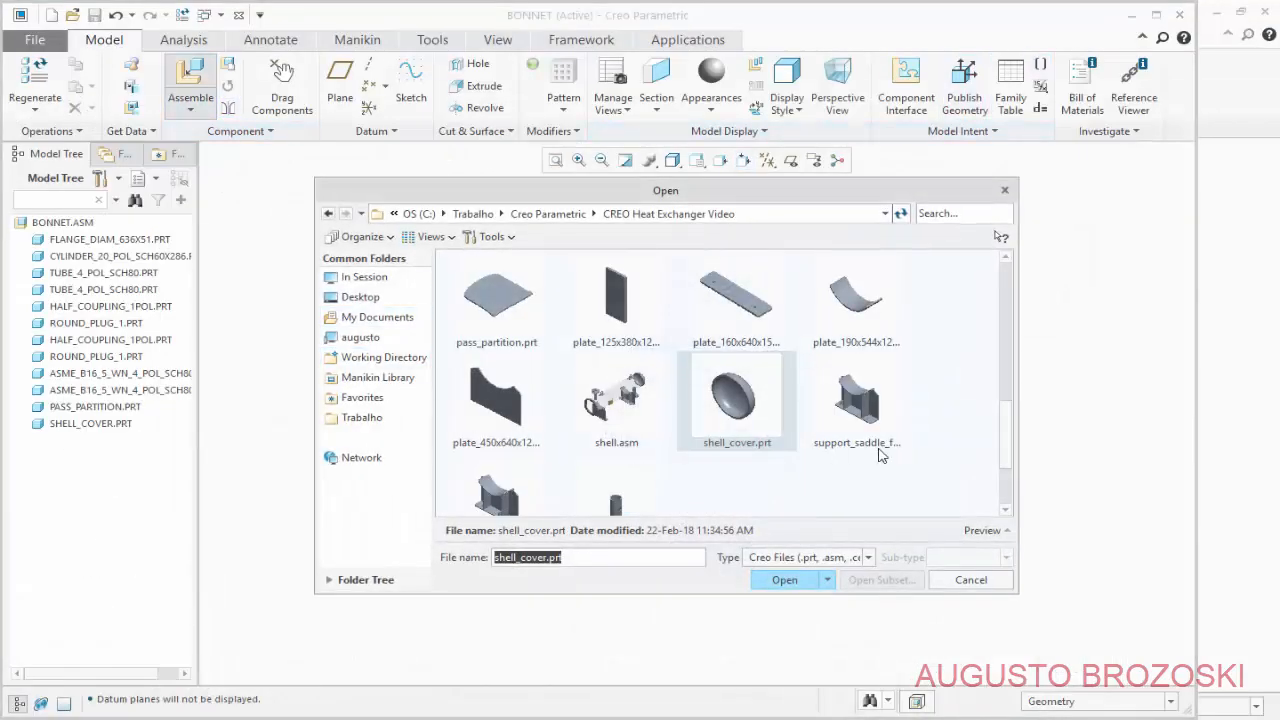
{"action": "scroll", "coordinate": [1003, 289], "scroll_direction": "up", "scroll_amount": 5}
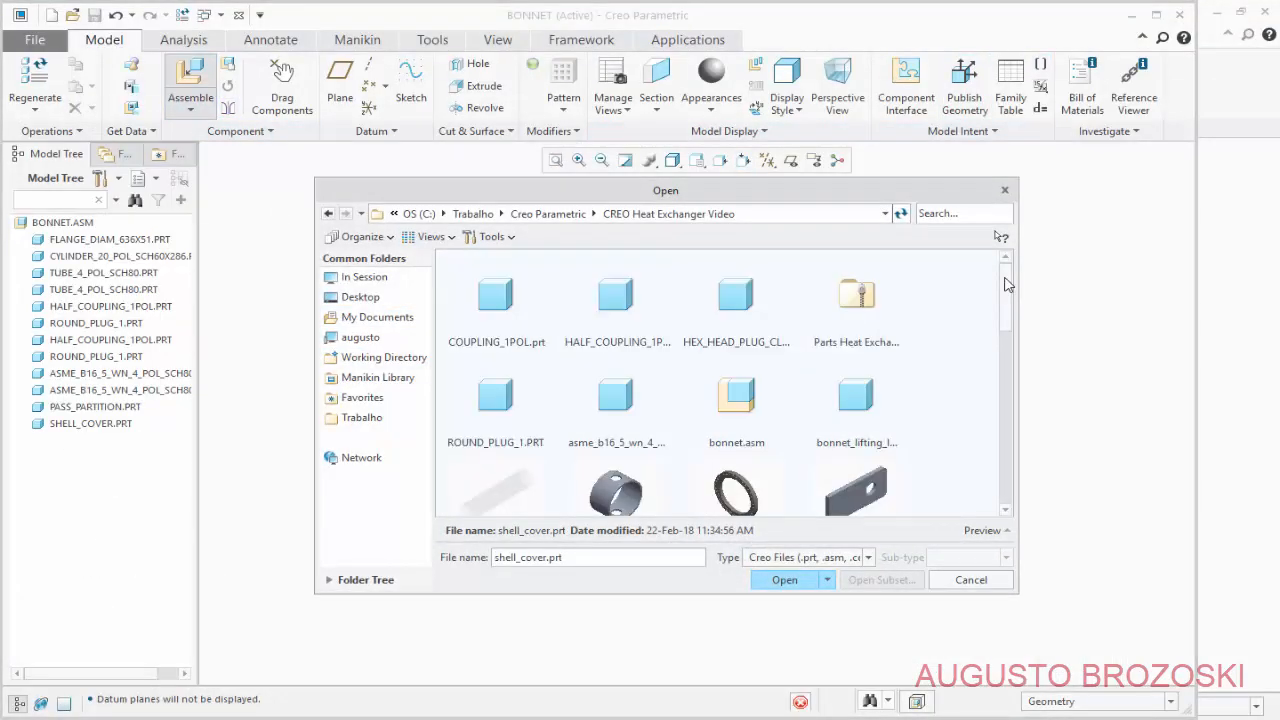
{"action": "left_click", "coordinate": [865, 393]}
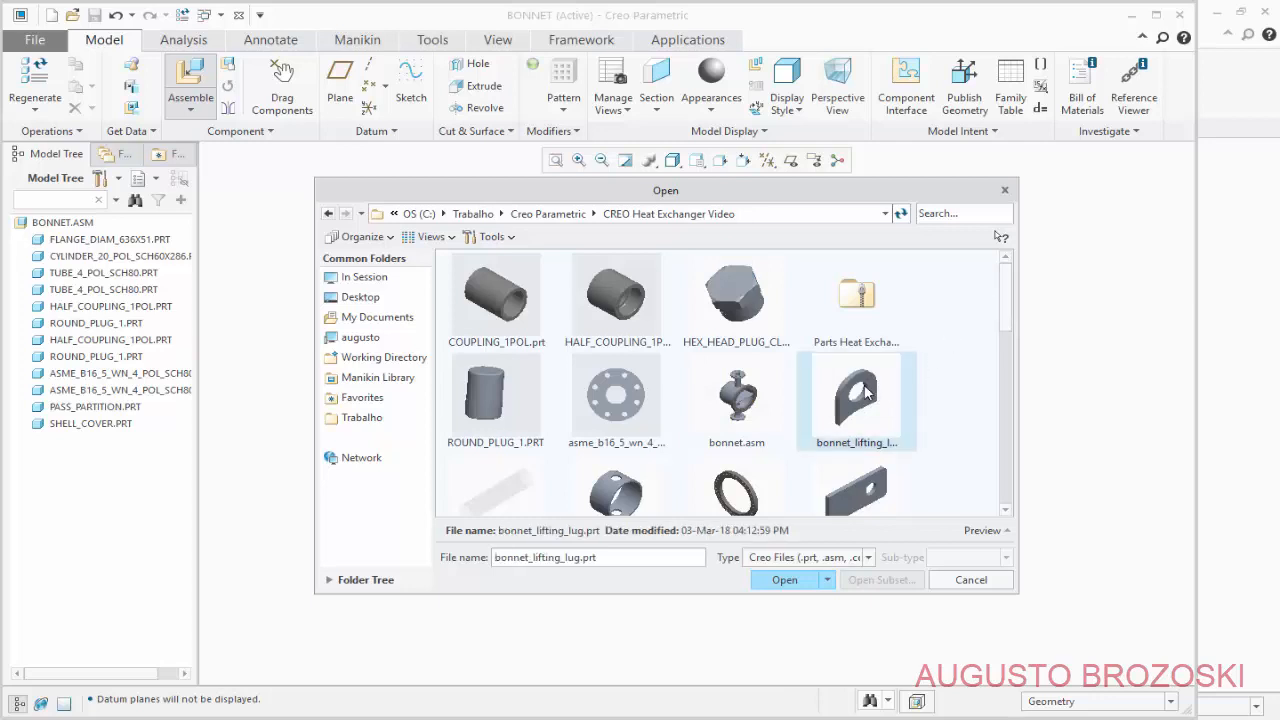
{"action": "left_click", "coordinate": [782, 581]}
Move and turn the lifting lug so it sits clear of the nozzle, above the shell cover.
{"action": "left_click_drag", "start_coordinate": [706, 543], "coordinate": [700, 280]}
{"action": "scroll", "coordinate": [680, 295], "scroll_direction": "up", "scroll_amount": 3}
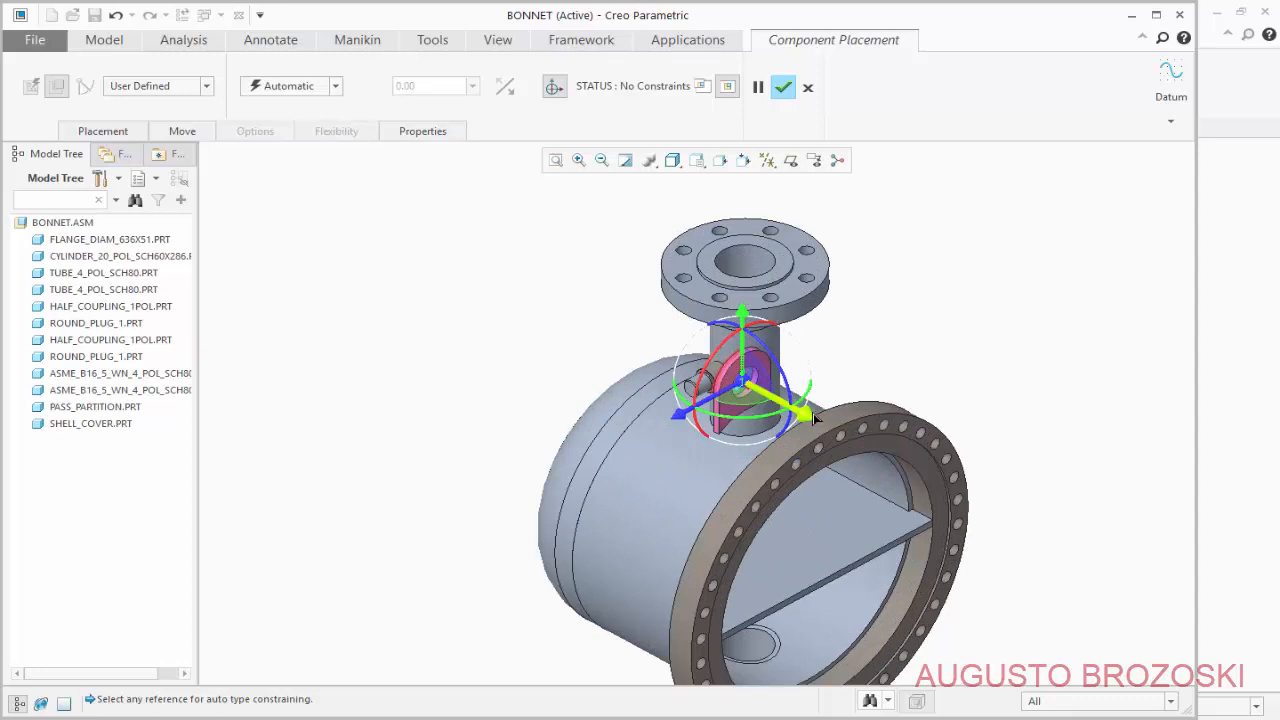
{"action": "left_click_drag", "start_coordinate": [815, 416], "coordinate": [477, 327]}
{"action": "scroll", "coordinate": [615, 332], "scroll_direction": "up", "scroll_amount": 2}
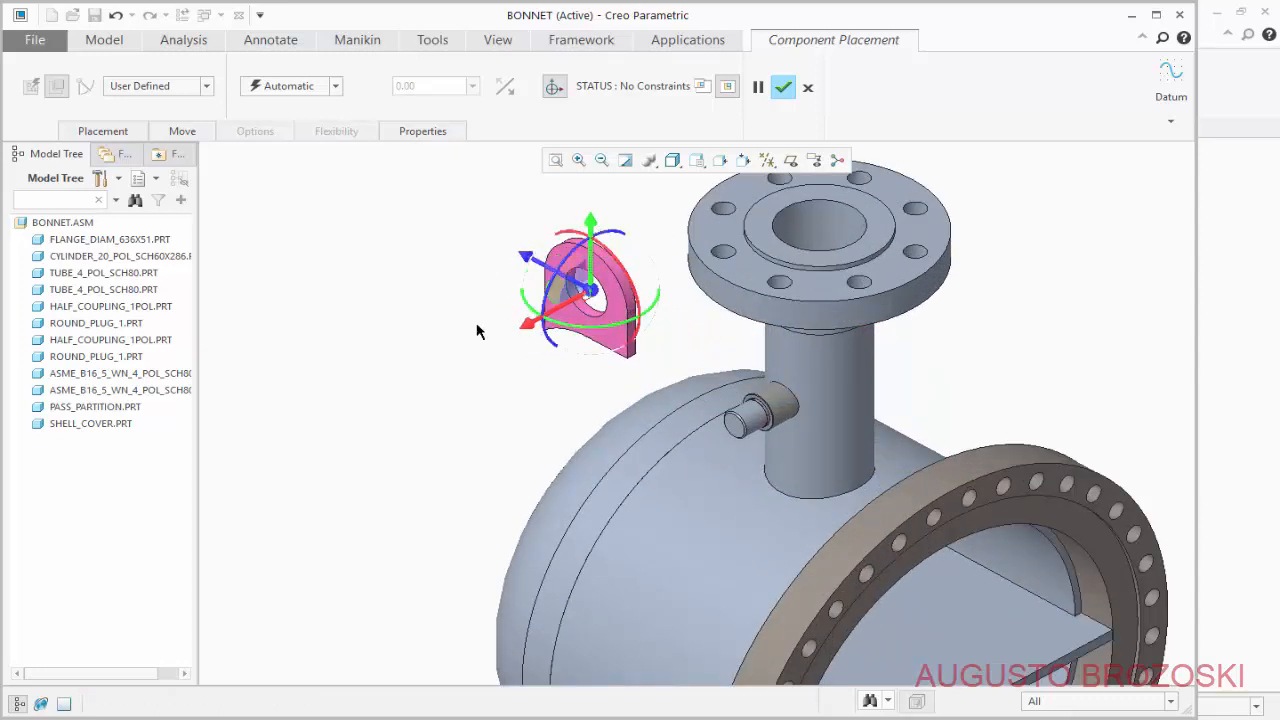
Display the datum planes and constrain the lifting lug's RIGHT plane Coincident with ASM_FRONT.
{"action": "left_click", "coordinate": [742, 188]}
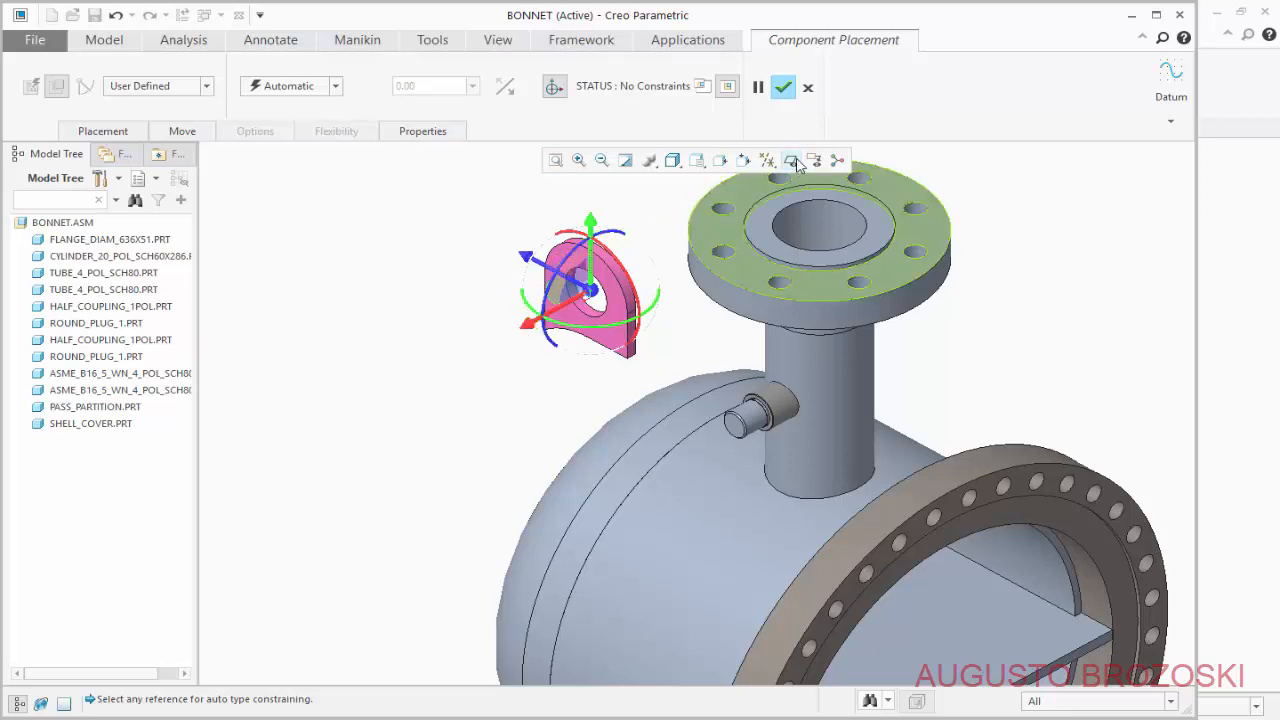
{"action": "left_click", "coordinate": [791, 161]}
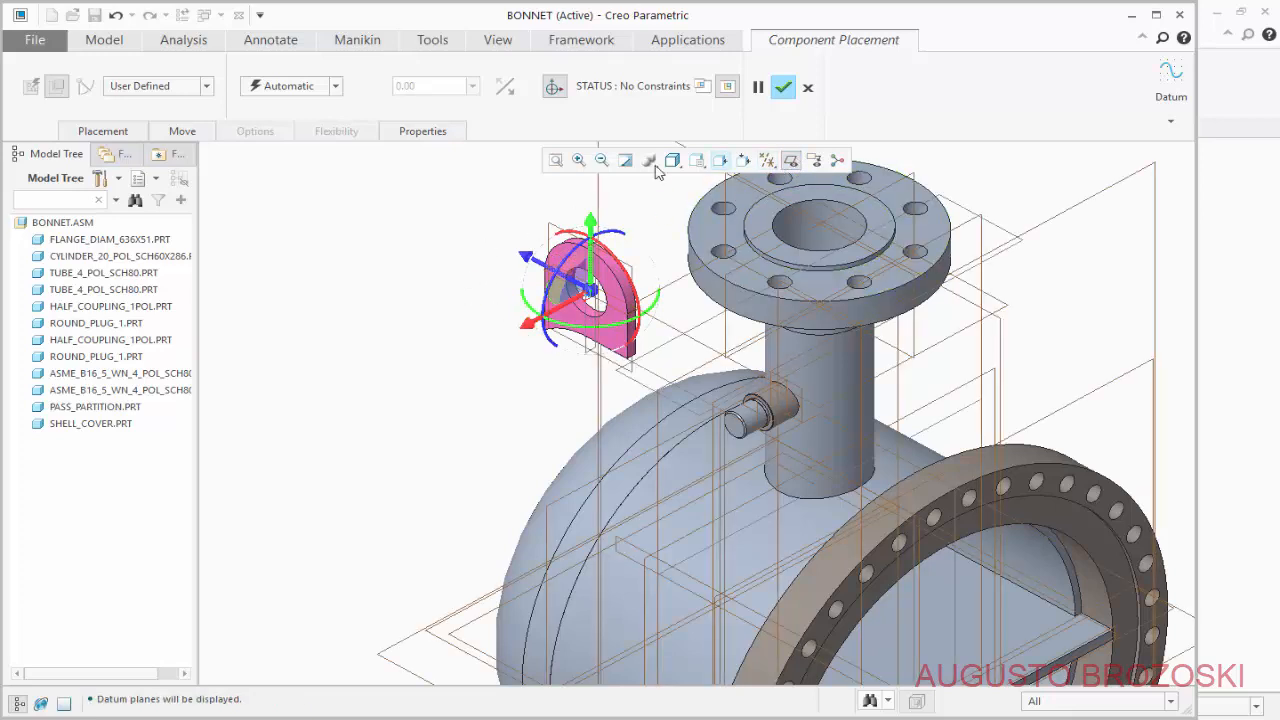
{"action": "left_click", "coordinate": [103, 131]}
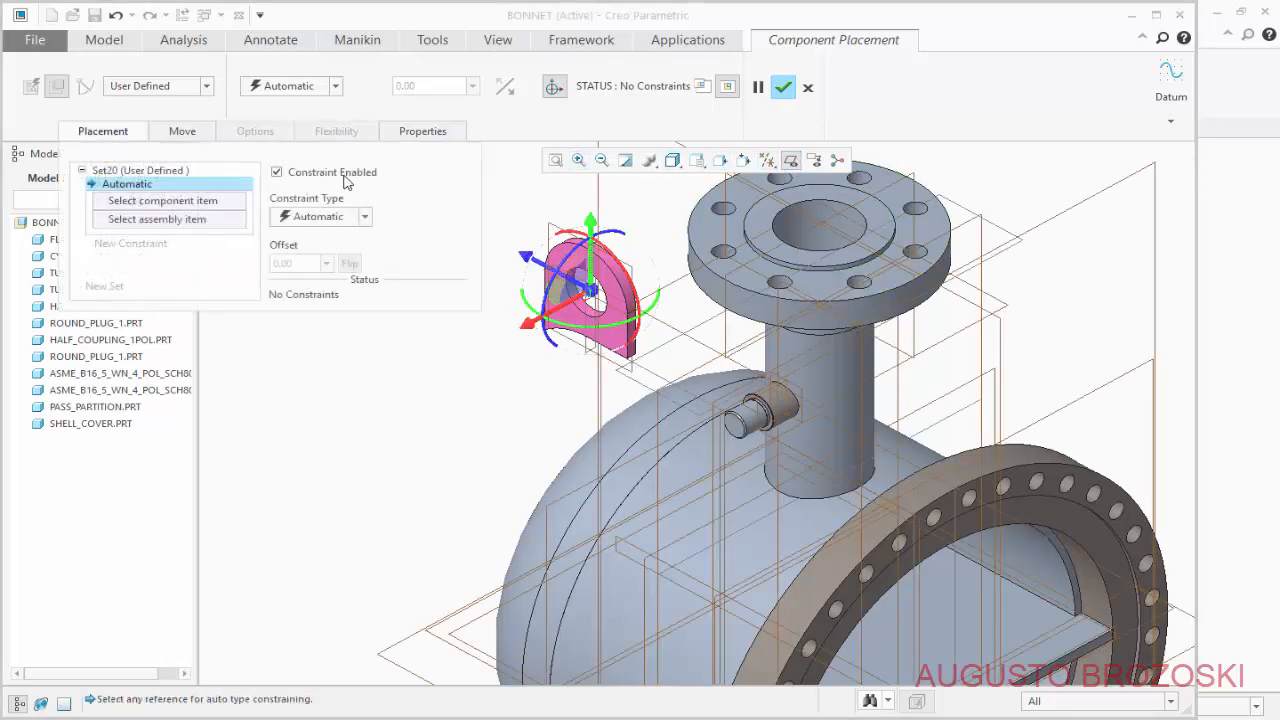
{"action": "left_click", "coordinate": [548, 248]}
{"action": "scroll", "coordinate": [547, 337], "scroll_direction": "up", "scroll_amount": 2}
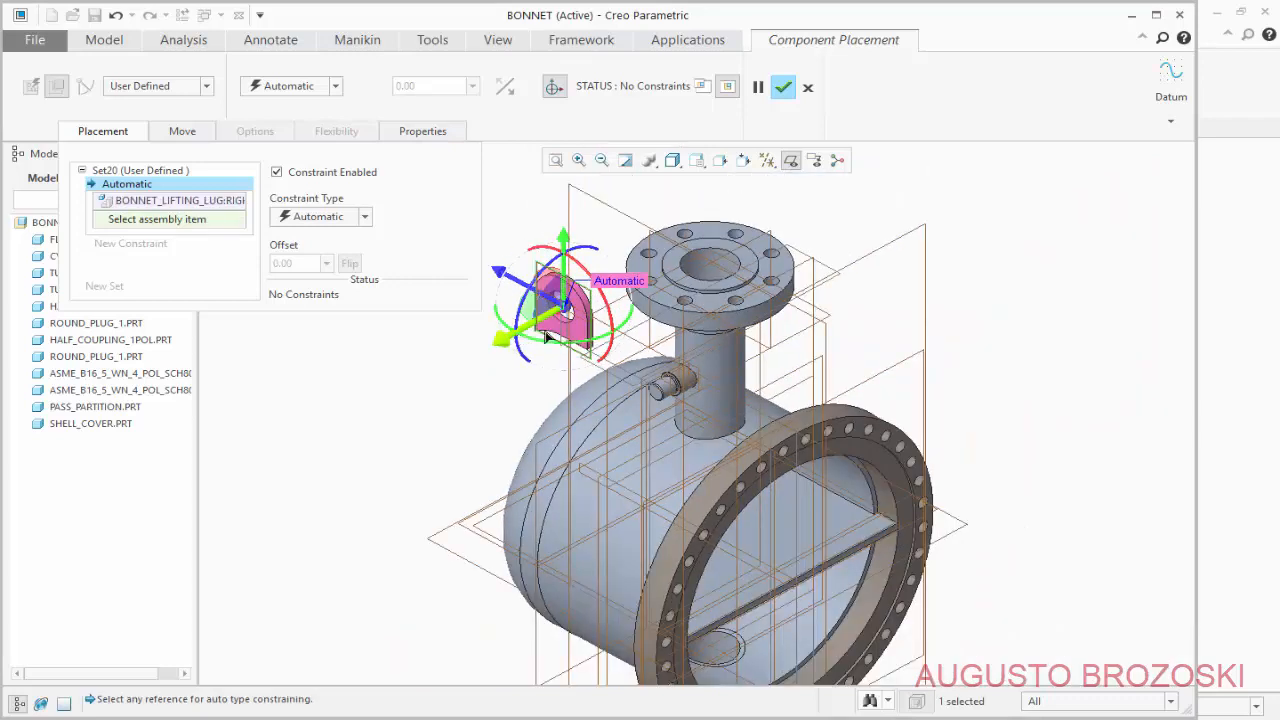
{"action": "left_click", "coordinate": [602, 213]}
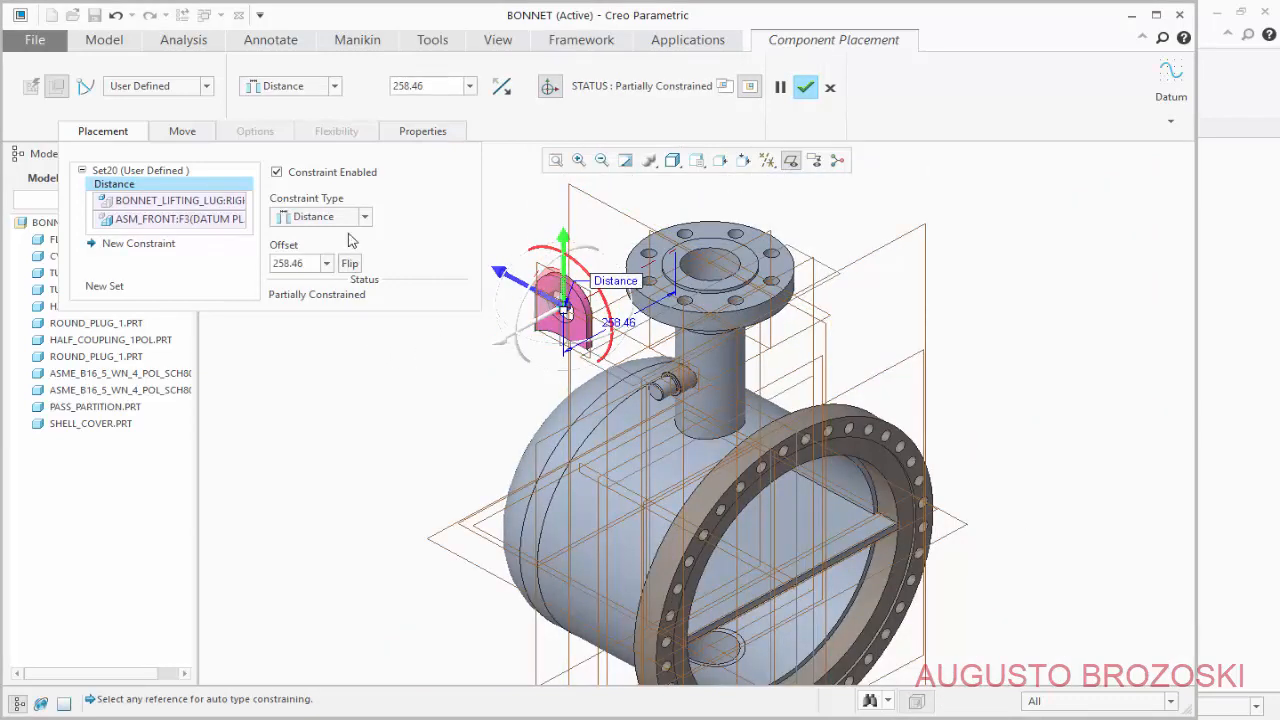
{"action": "left_click", "coordinate": [338, 281]}
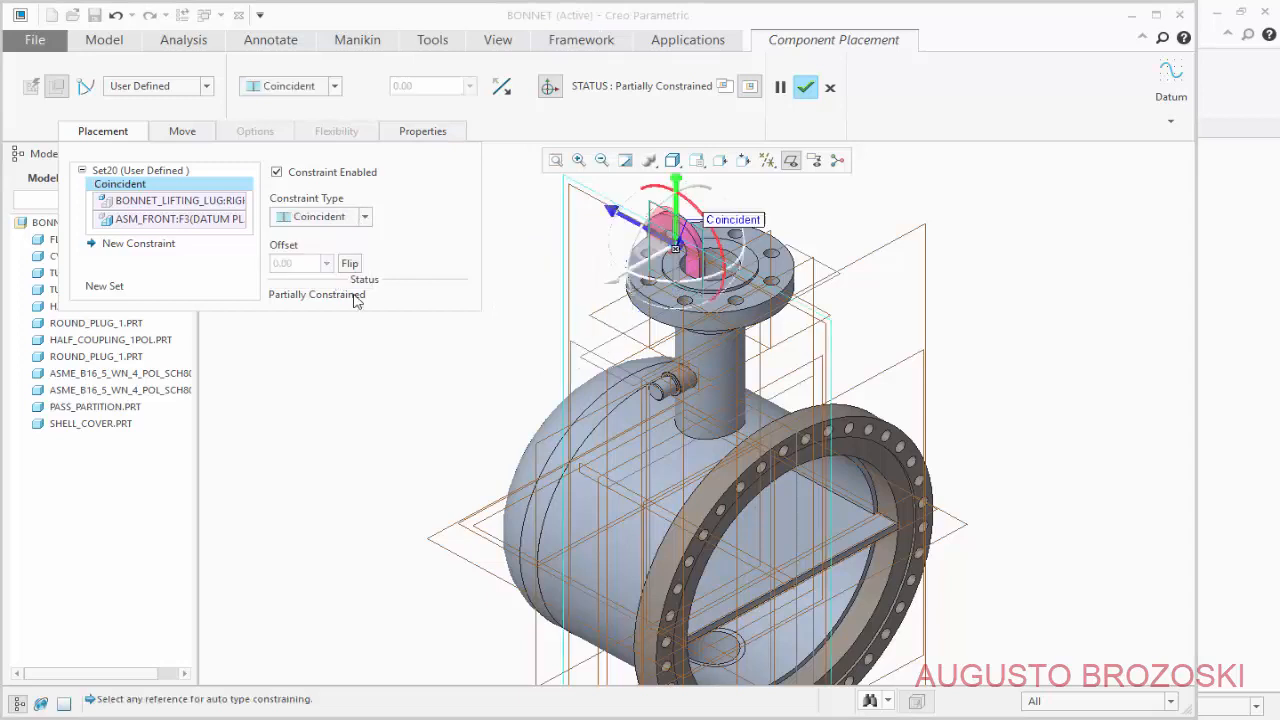
Move the lifting lug away from the nozzle flange and down until it sits just above the shell cover.
{"action": "scroll", "coordinate": [610, 300], "scroll_direction": "down", "scroll_amount": 3}
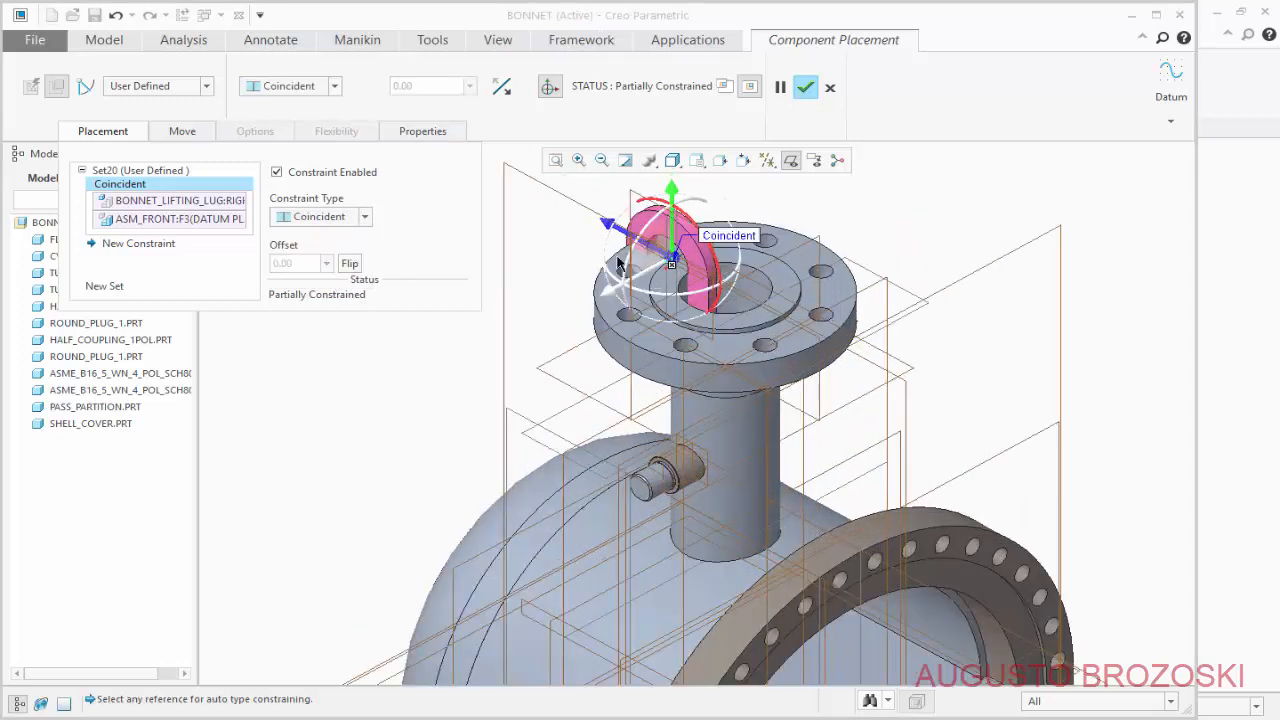
{"action": "left_click_drag", "start_coordinate": [604, 229], "coordinate": [480, 202]}
{"action": "scroll", "coordinate": [494, 246], "scroll_direction": "up", "scroll_amount": 2}
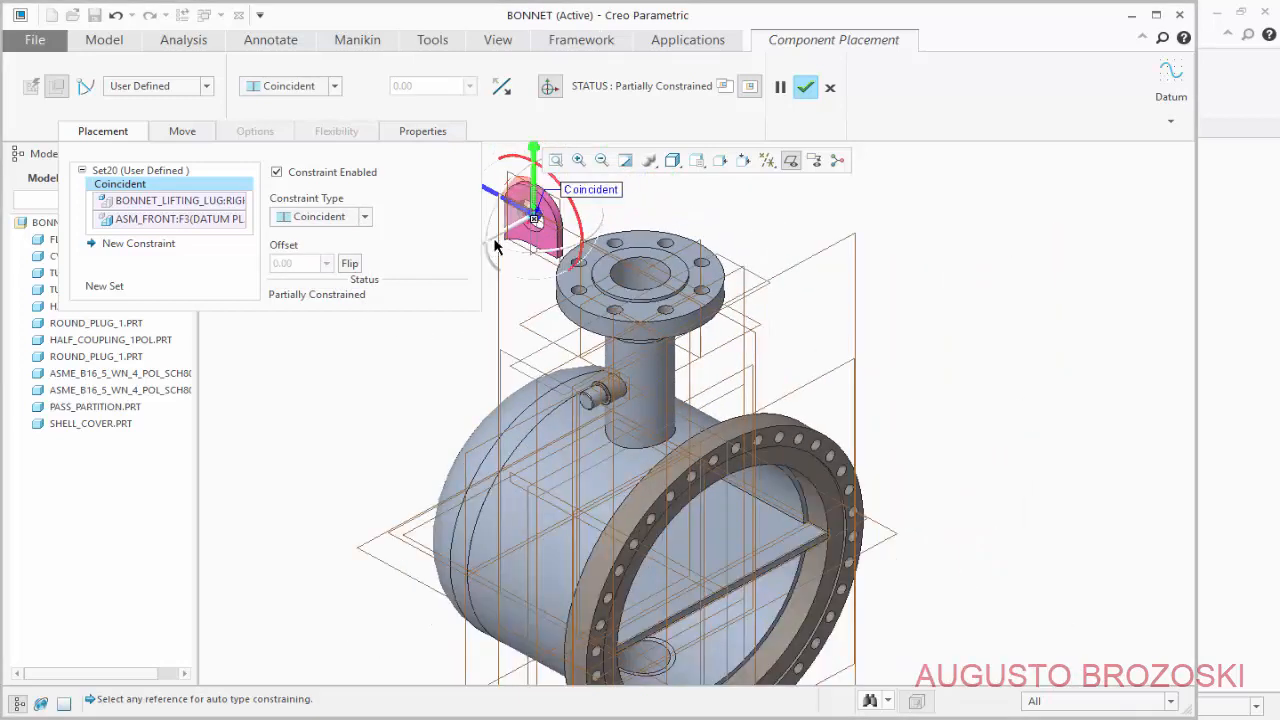
{"action": "left_click_drag", "start_coordinate": [535, 170], "coordinate": [480, 355]}
{"action": "scroll", "coordinate": [480, 355], "scroll_direction": "down", "scroll_amount": 3}
{"action": "scroll", "coordinate": [482, 355], "scroll_direction": "down", "scroll_amount": 1}
{"action": "mouse_move", "coordinate": [551, 389]}
{"action": "middle_mouse_down"}
{"action": "mouse_move", "coordinate": [569, 360]}
{"action": "mouse_move", "coordinate": [564, 374]}
{"action": "middle_mouse_up"}
{"action": "scroll", "coordinate": [561, 384], "scroll_direction": "up", "scroll_amount": 3}
{"action": "scroll", "coordinate": [551, 511], "scroll_direction": "down", "scroll_amount": 5}
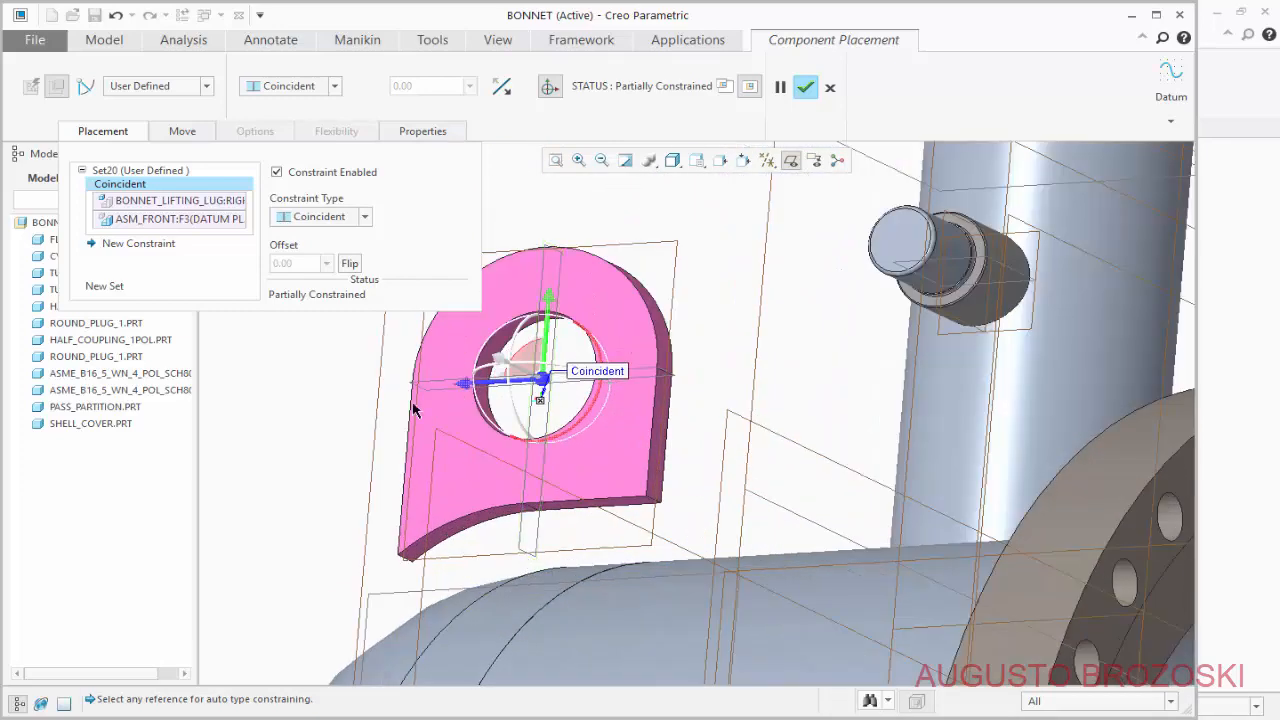
Add a Tangent constraint between the lug's flat bottom surface and the outer surface of the 20-inch cylinder.
{"action": "left_click", "coordinate": [146, 247]}
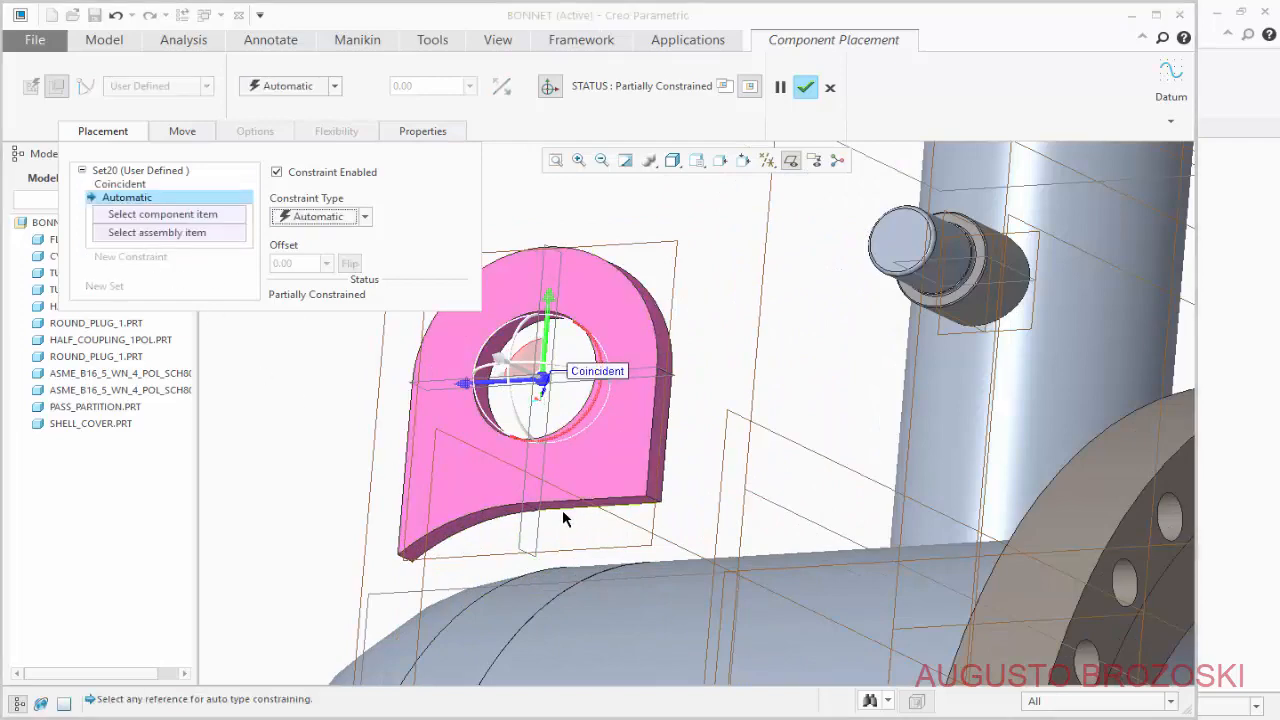
{"action": "scroll", "coordinate": [580, 530], "scroll_direction": "down", "scroll_amount": 5}
{"action": "left_click", "coordinate": [577, 477]}
{"action": "scroll", "coordinate": [576, 470], "scroll_direction": "up", "scroll_amount": 5}
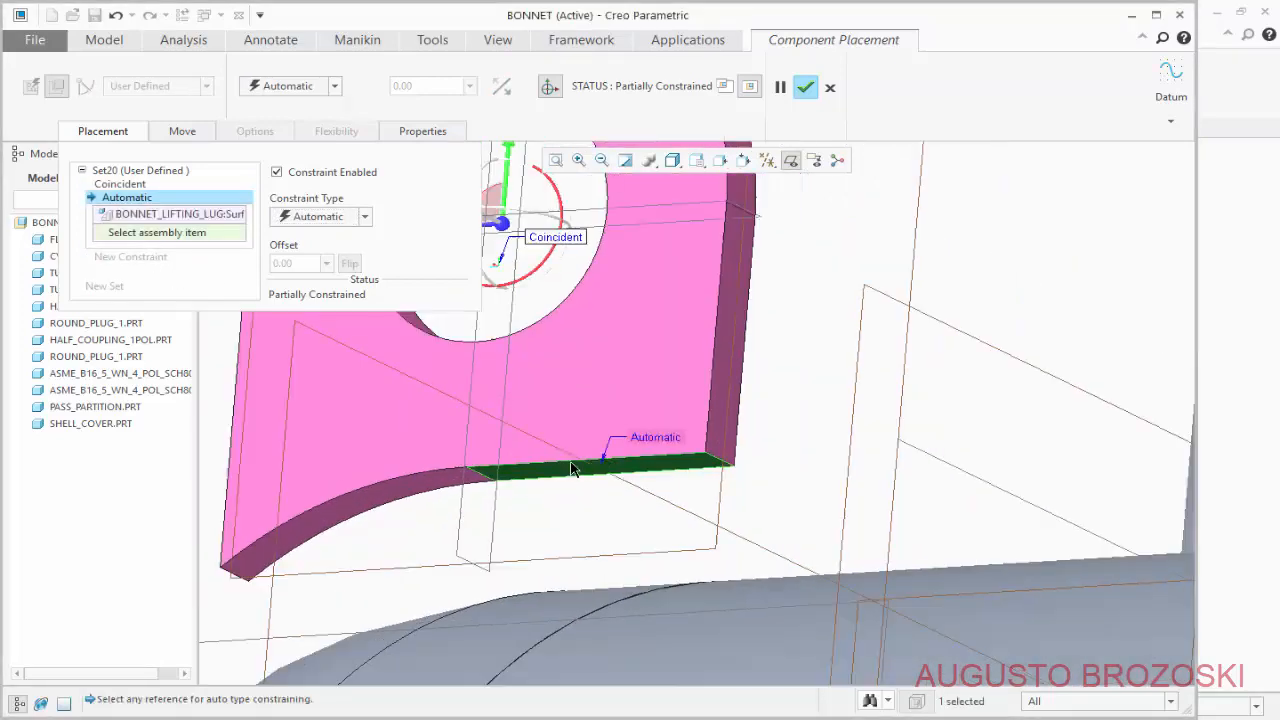
{"action": "left_click", "coordinate": [605, 537]}
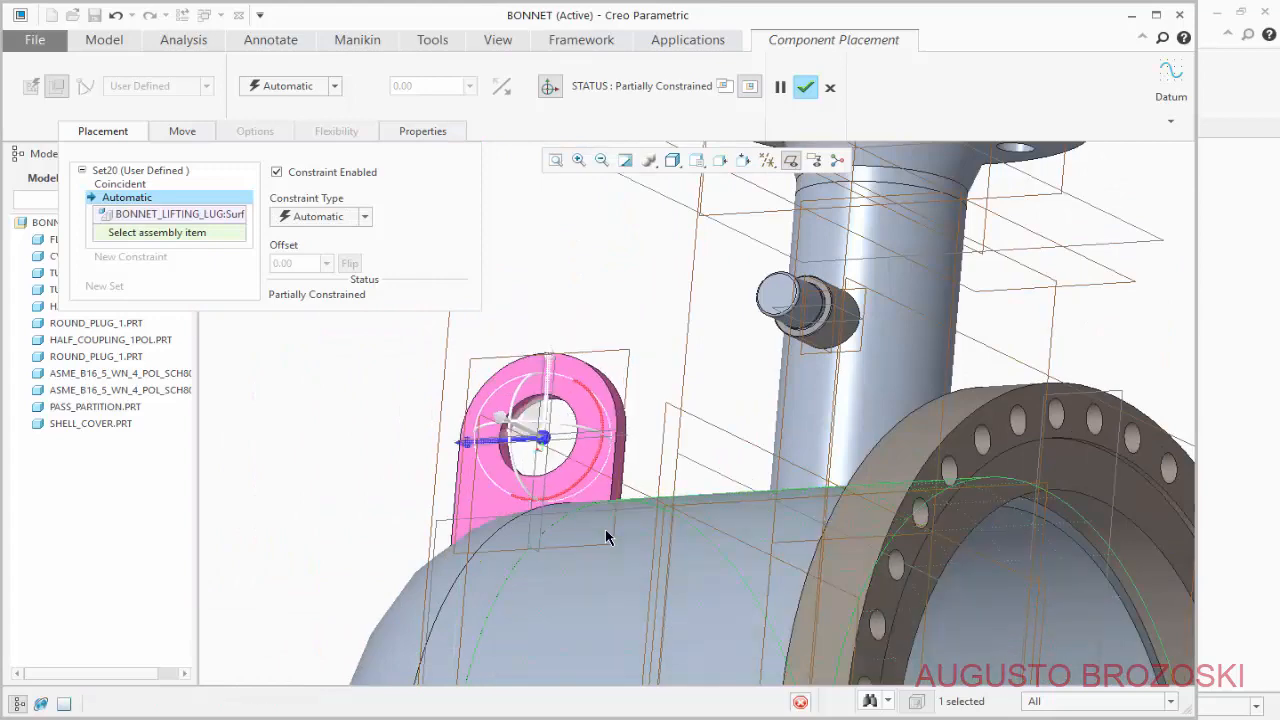
{"action": "scroll", "coordinate": [532, 457], "scroll_direction": "up", "scroll_amount": 4}
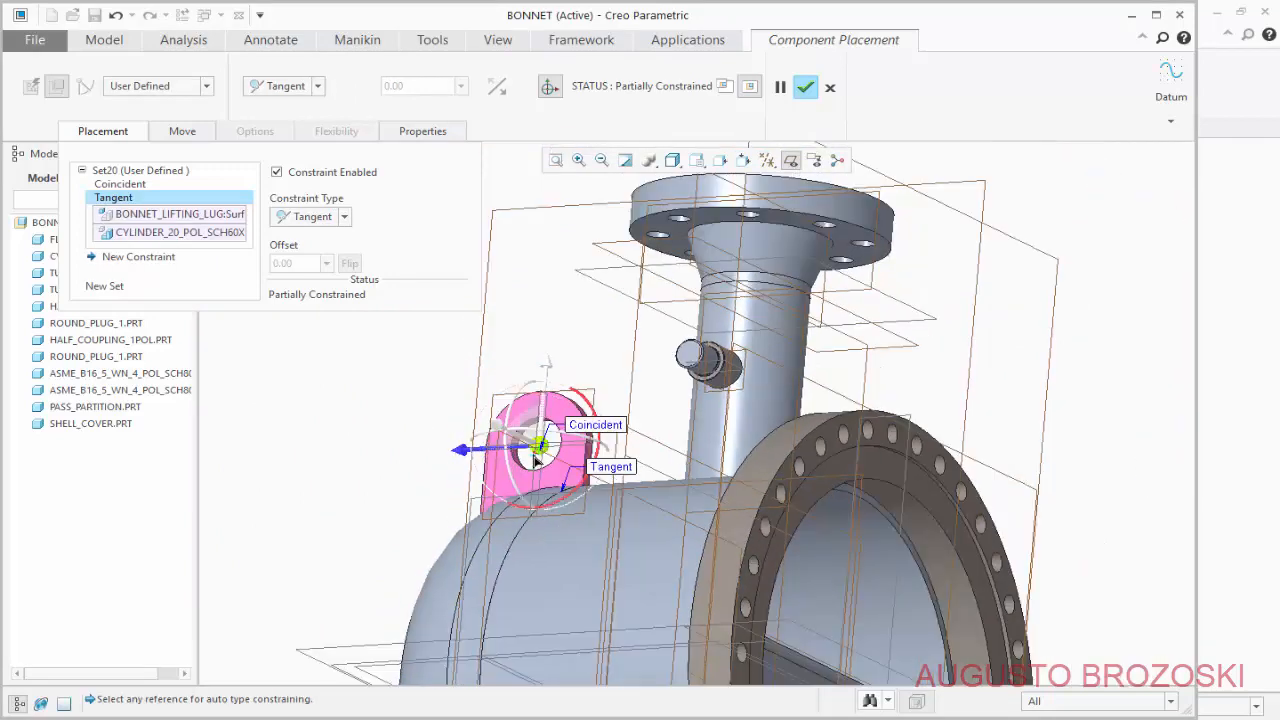
Constrain the lug's curved bottom surface Tangent to the rounded outer surface of the shell cover.
{"action": "middle_click_drag", "start_coordinate": [532, 457], "coordinate": [417, 410]}
{"action": "left_click", "coordinate": [143, 260]}
{"action": "scroll", "coordinate": [427, 435], "scroll_direction": "up", "scroll_amount": 10}
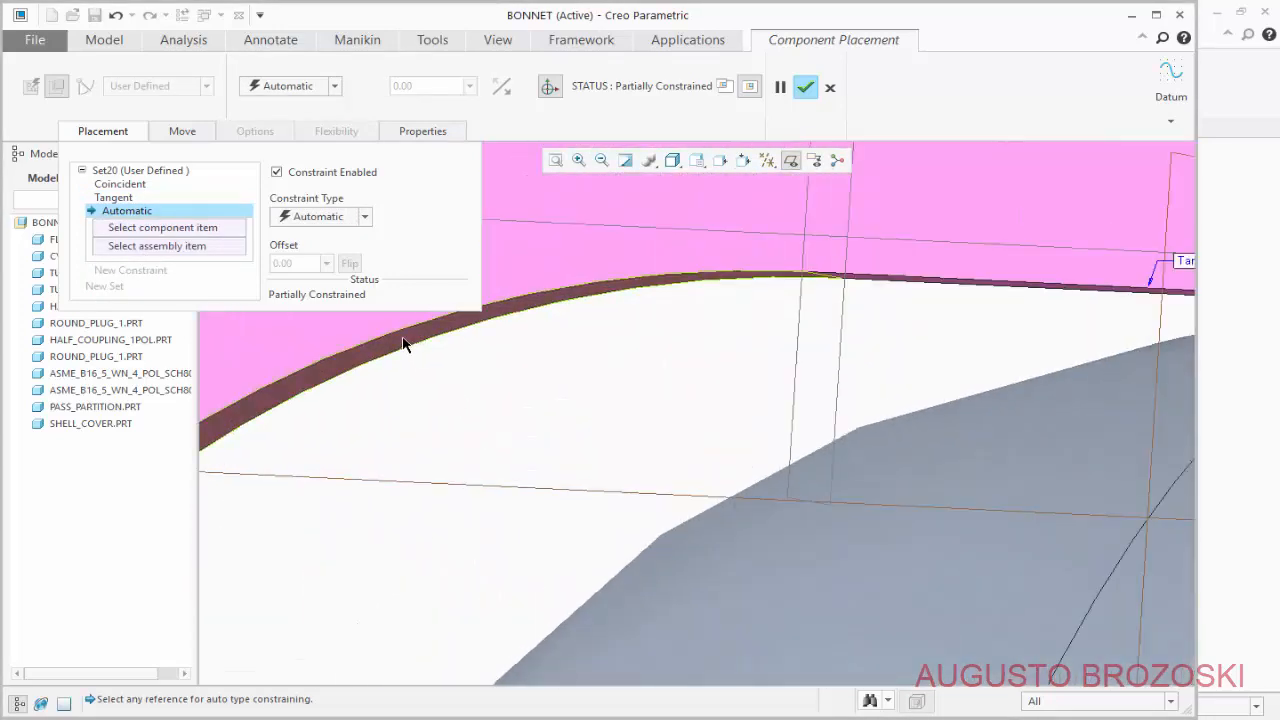
{"action": "left_click", "coordinate": [403, 343]}
{"action": "scroll", "coordinate": [423, 360], "scroll_direction": "down", "scroll_amount": 10}
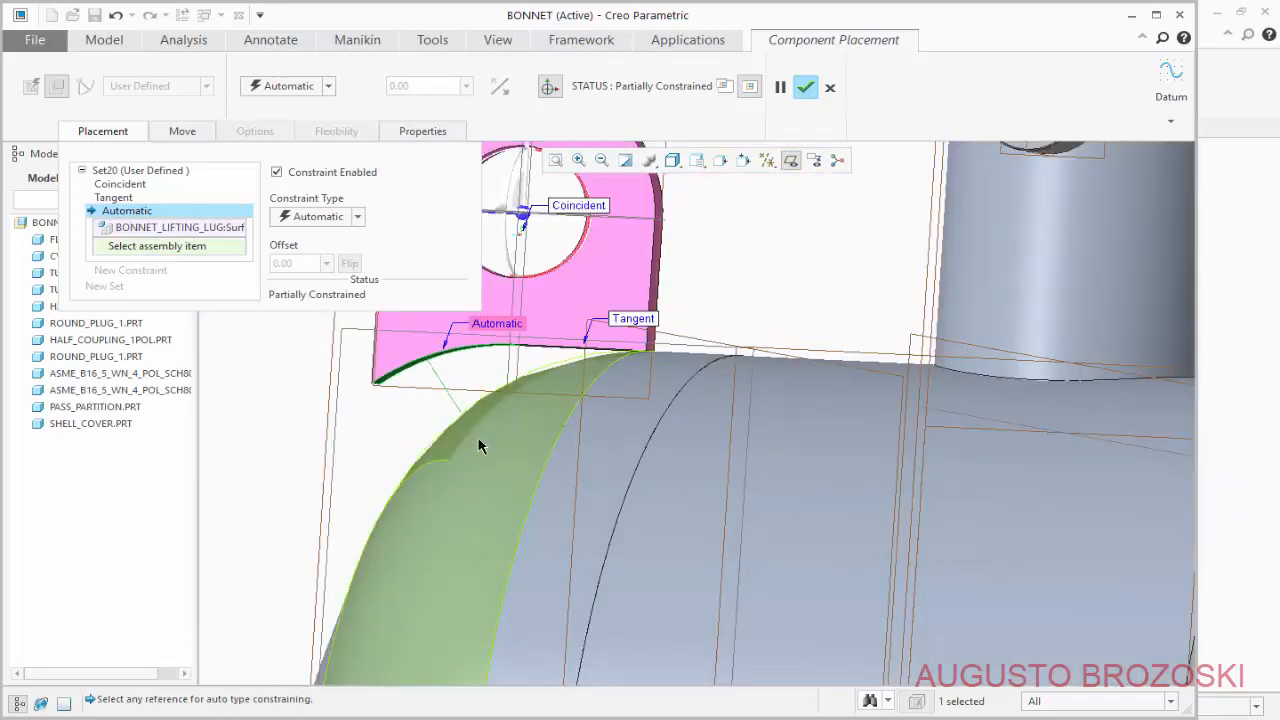
{"action": "left_click", "coordinate": [479, 446]}
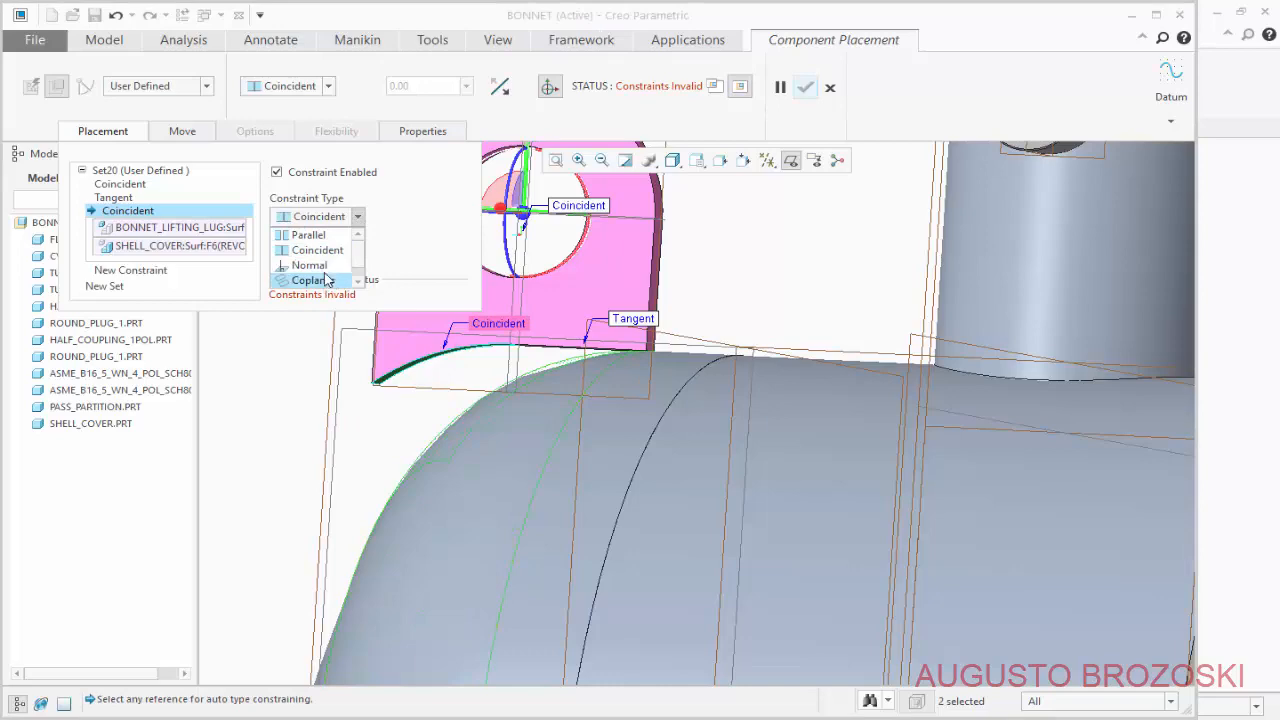
{"action": "scroll", "coordinate": [323, 275], "scroll_direction": "down", "scroll_amount": 1}
{"action": "left_click", "coordinate": [323, 282]}
{"action": "scroll", "coordinate": [550, 391], "scroll_direction": "up", "scroll_amount": 4}
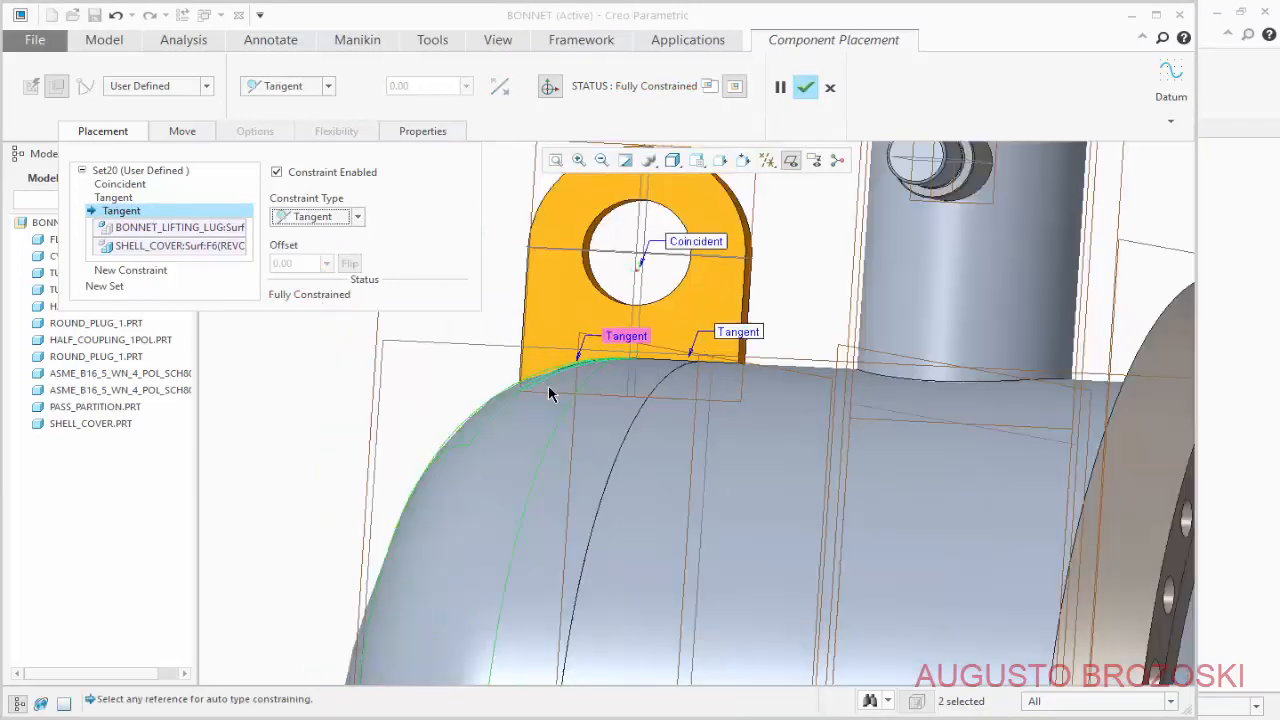
Check the lug's fit on the shell cover and cylinder in the FRONT view and accept its placement.
{"action": "mouse_move", "coordinate": [546, 394]}
{"action": "middle_mouse_down"}
{"action": "mouse_move", "coordinate": [574, 396]}
{"action": "mouse_move", "coordinate": [563, 388]}
{"action": "middle_mouse_up"}
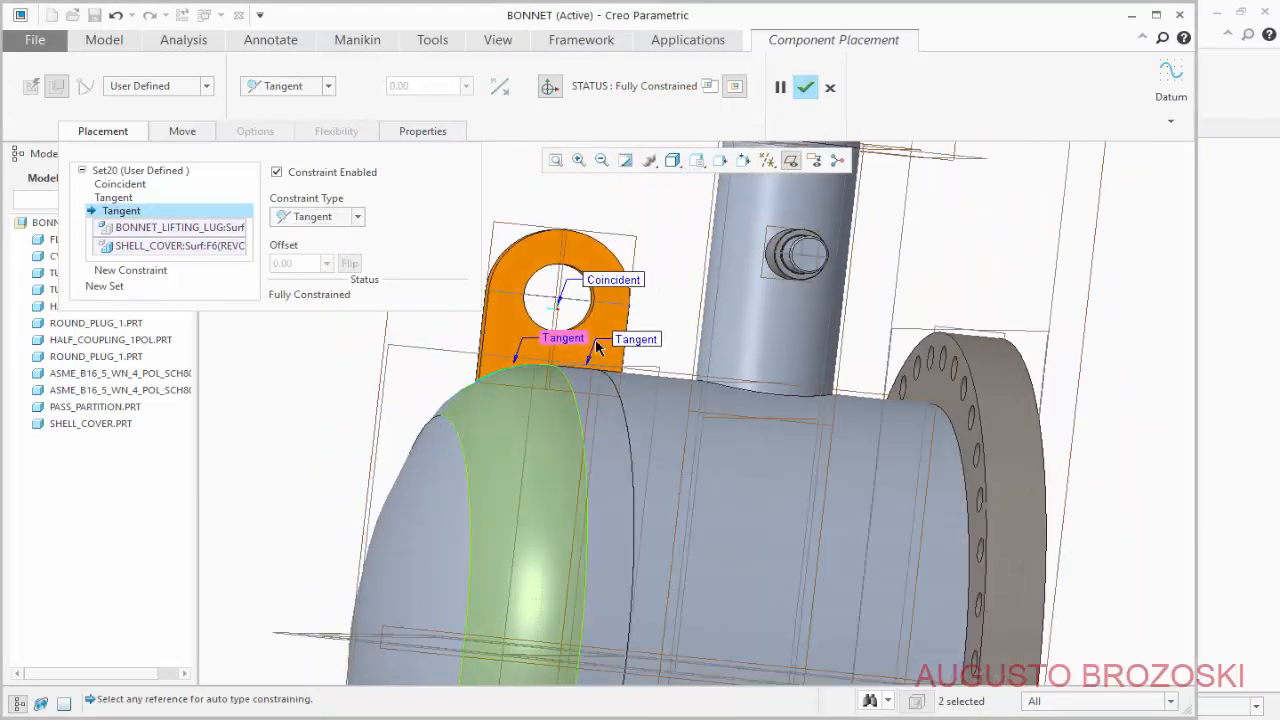
{"action": "left_click", "coordinate": [700, 166]}
{"action": "left_click", "coordinate": [722, 269]}
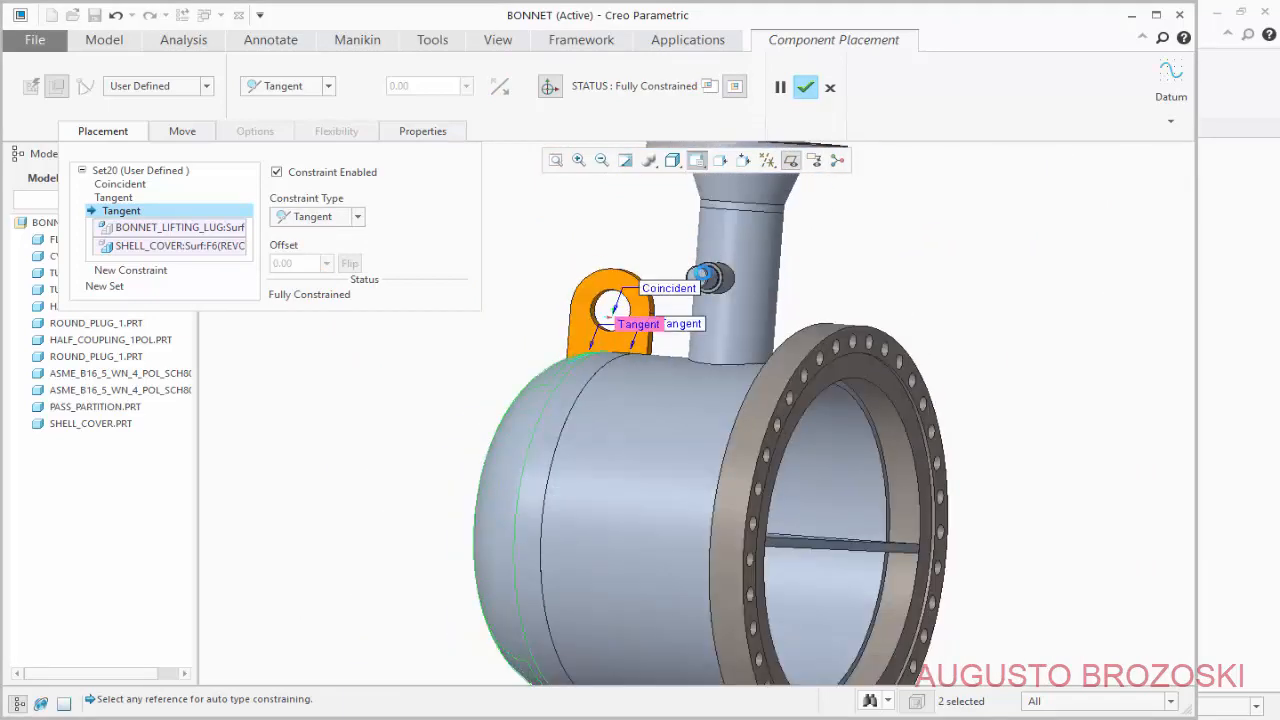
{"action": "left_click", "coordinate": [697, 161]}
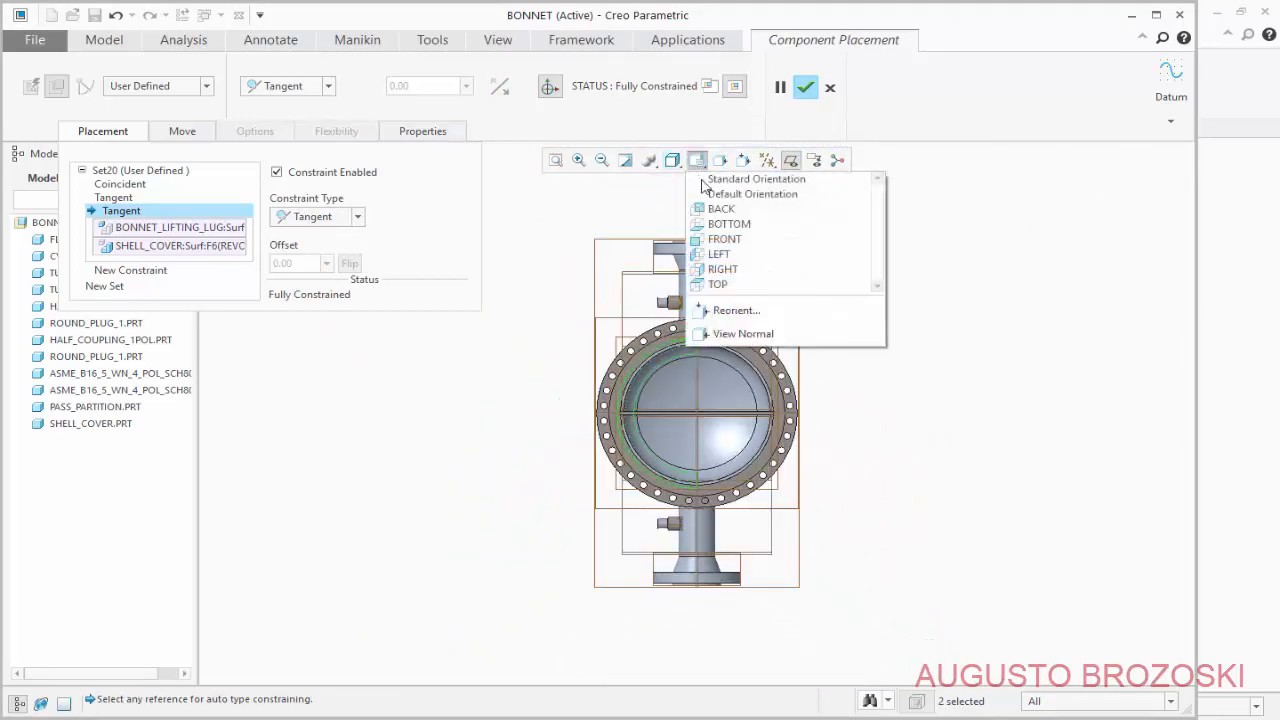
{"action": "left_click", "coordinate": [718, 247]}
{"action": "scroll", "coordinate": [645, 350], "scroll_direction": "down", "scroll_amount": 5}
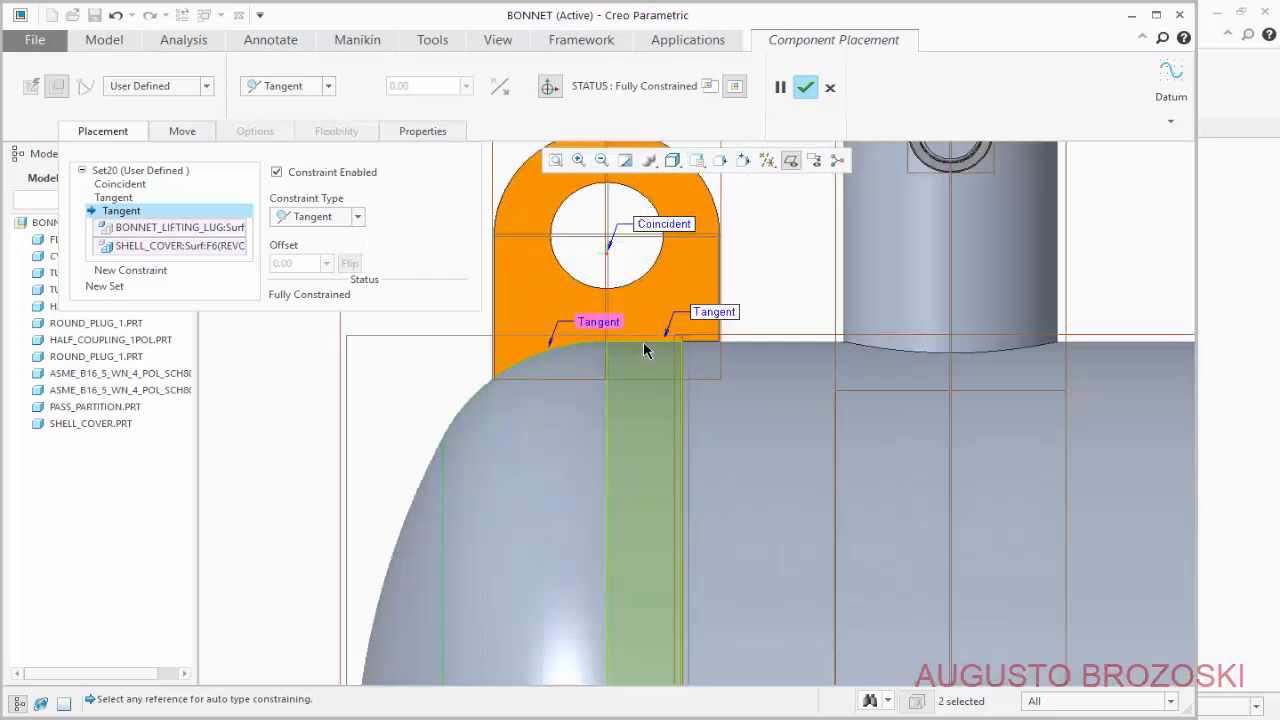
{"action": "scroll", "coordinate": [645, 350], "scroll_direction": "down", "scroll_amount": 2}
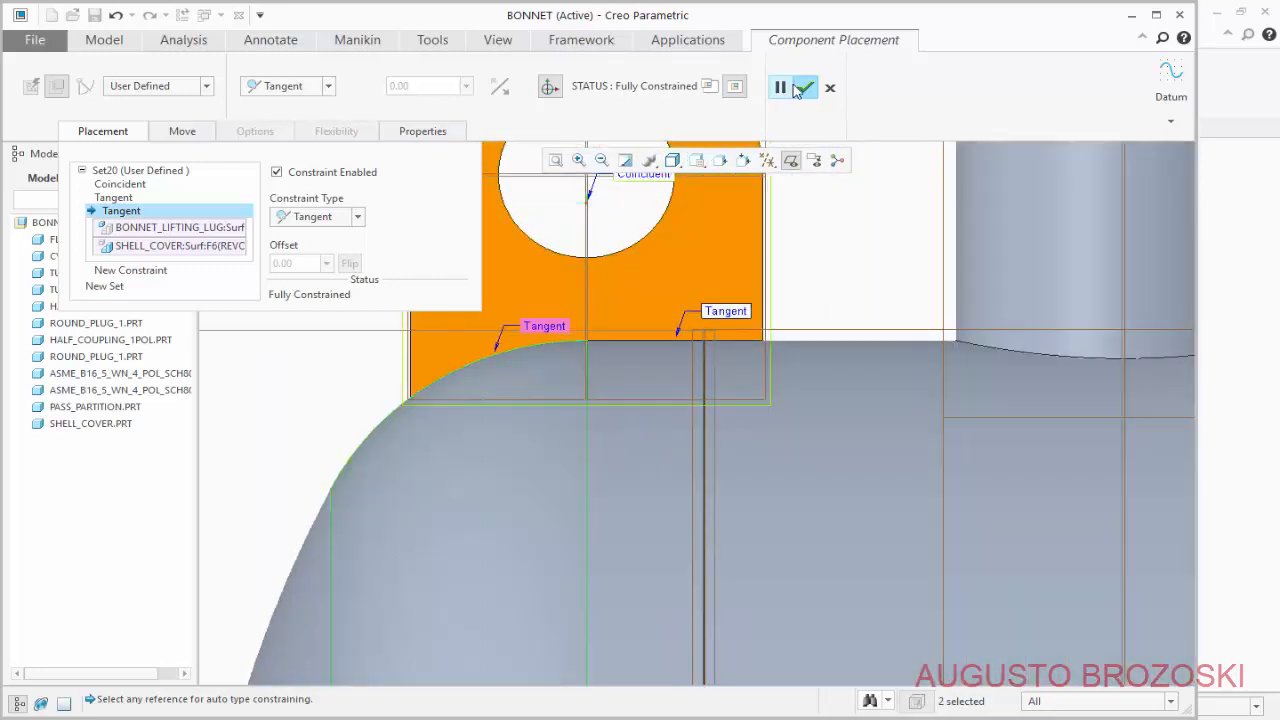
{"action": "left_click", "coordinate": [806, 87]}
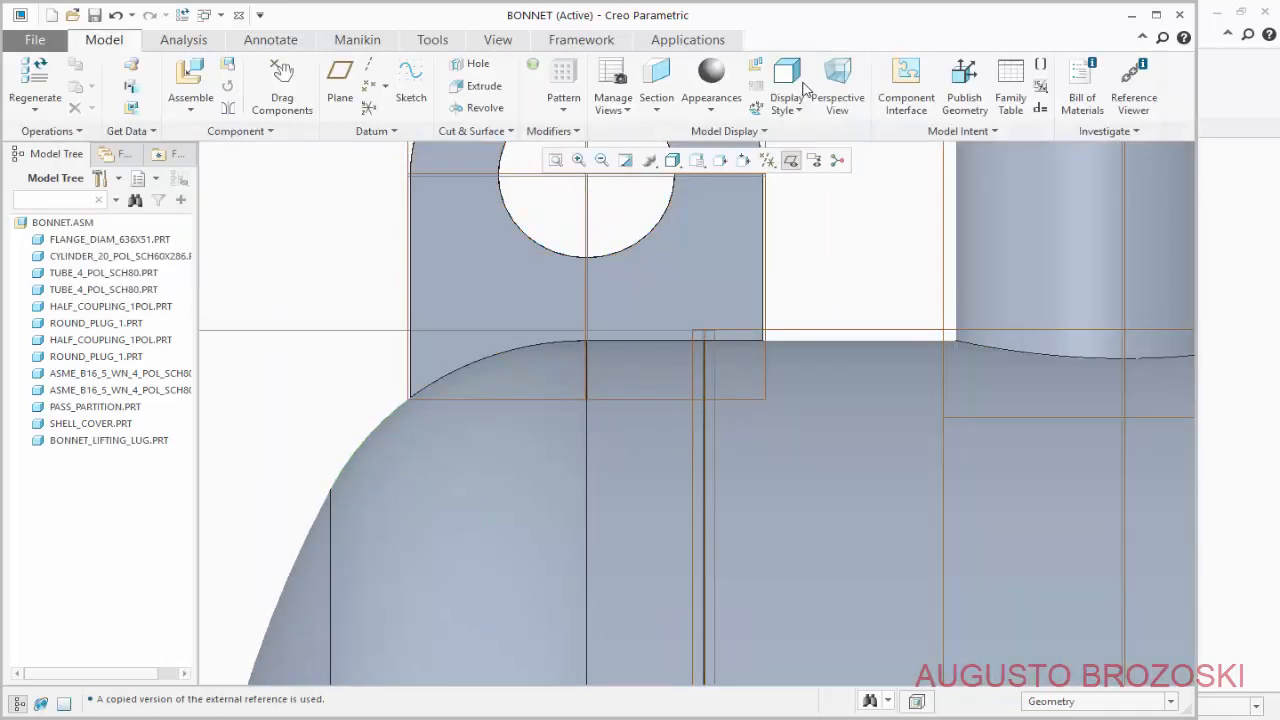
Hide the datum planes and save the BONNET assembly in Standard Orientation.
{"action": "left_click", "coordinate": [793, 162]}
{"action": "left_click", "coordinate": [698, 161]}
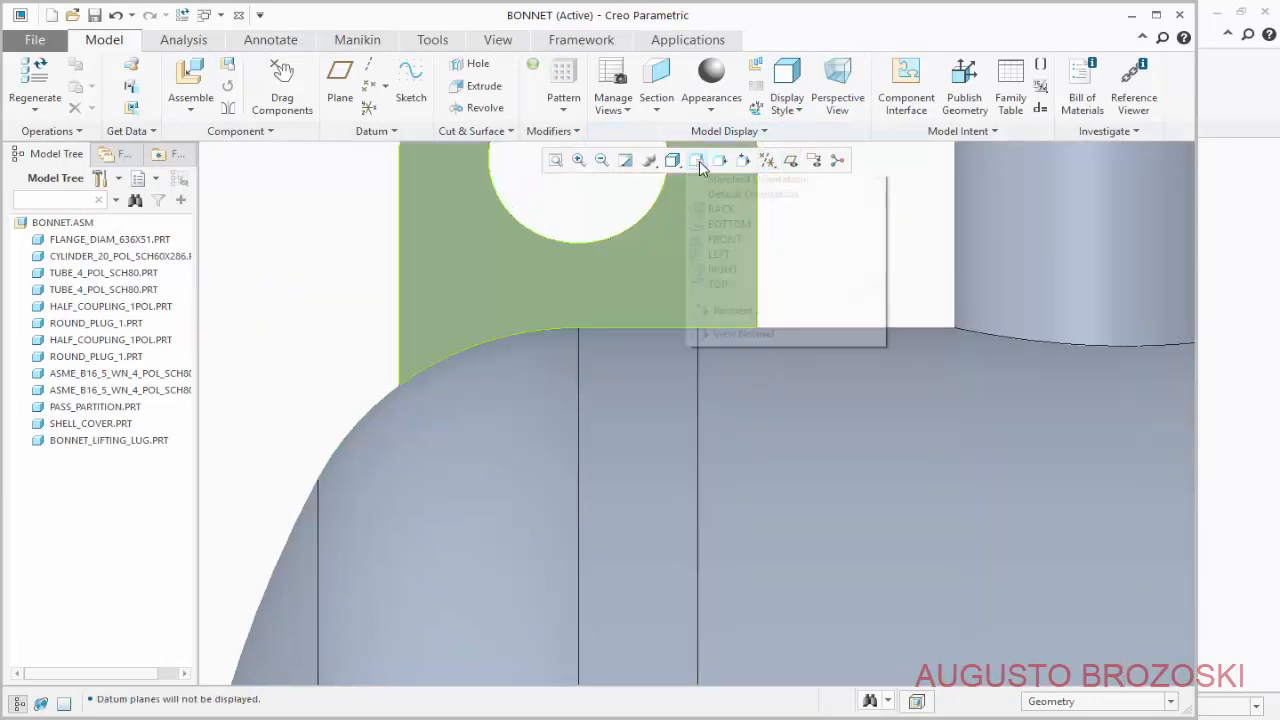
{"action": "left_click", "coordinate": [708, 180]}
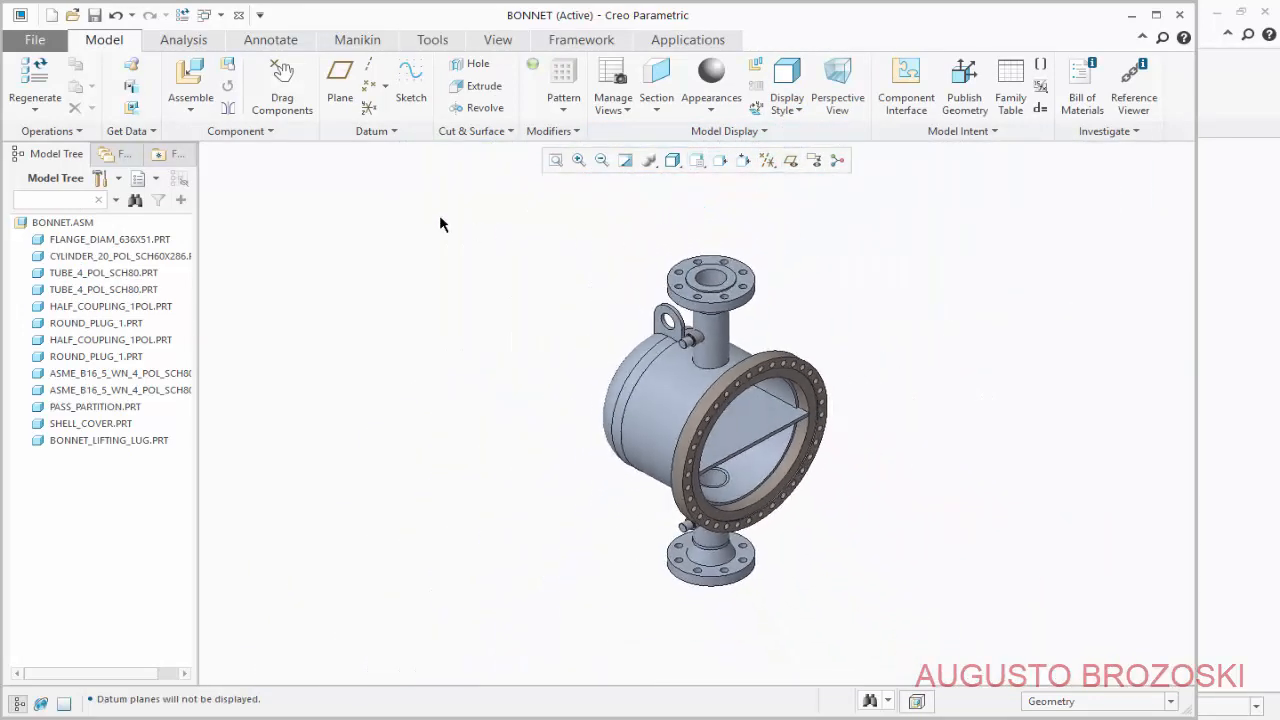
{"action": "left_click", "coordinate": [95, 15]}
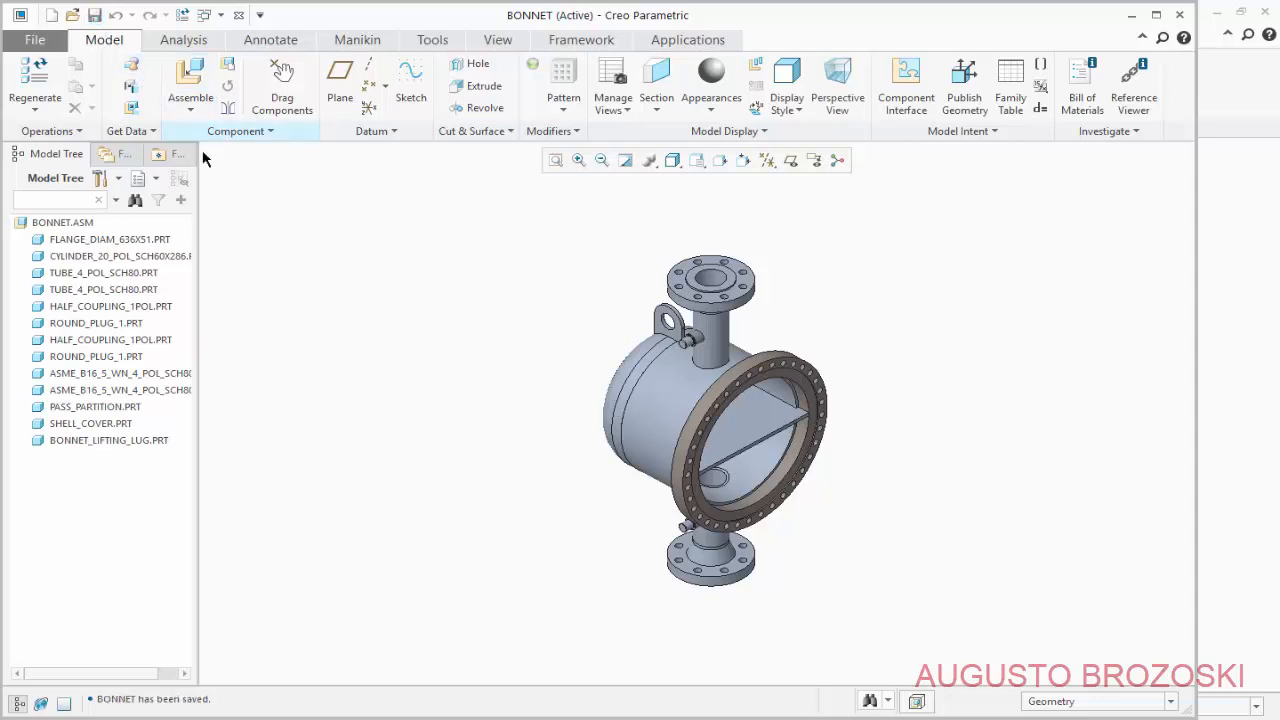
Display the assembly as Shading With Reflections, look it over from several angles and return to Standard Orientation.
{"action": "scroll", "coordinate": [790, 400], "scroll_direction": "up", "scroll_amount": 3}
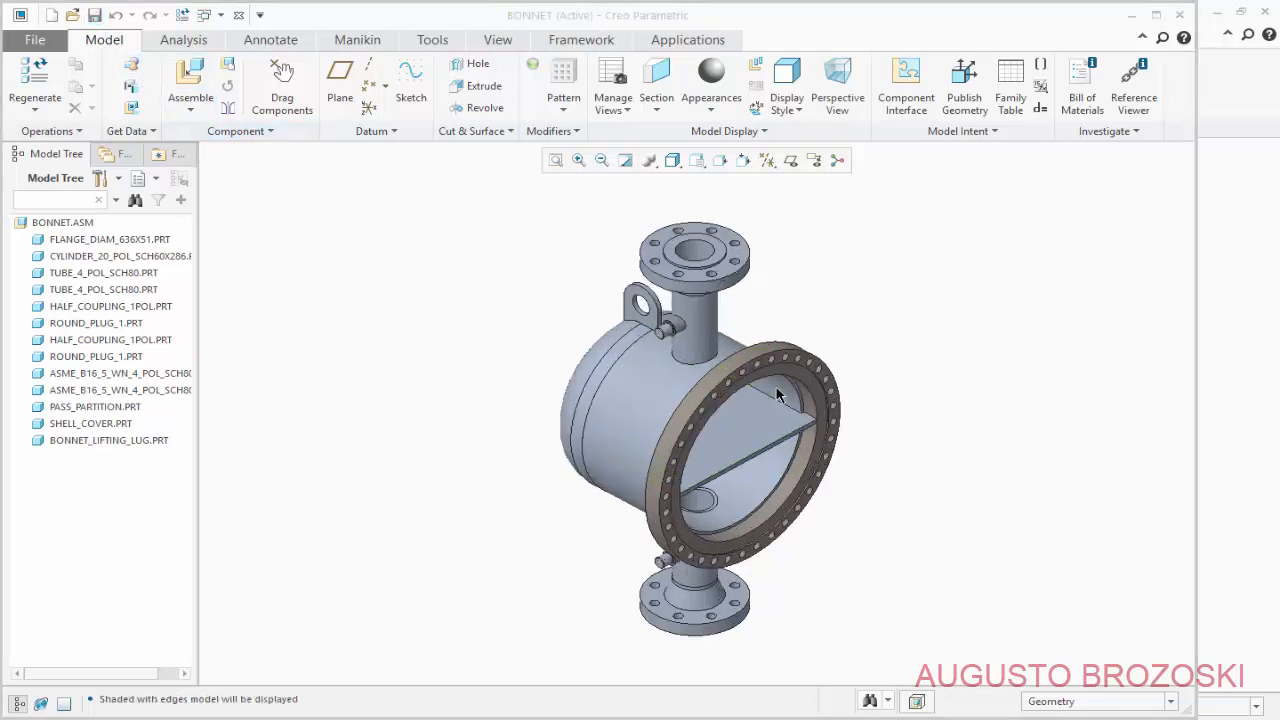
{"action": "left_click", "coordinate": [672, 160]}
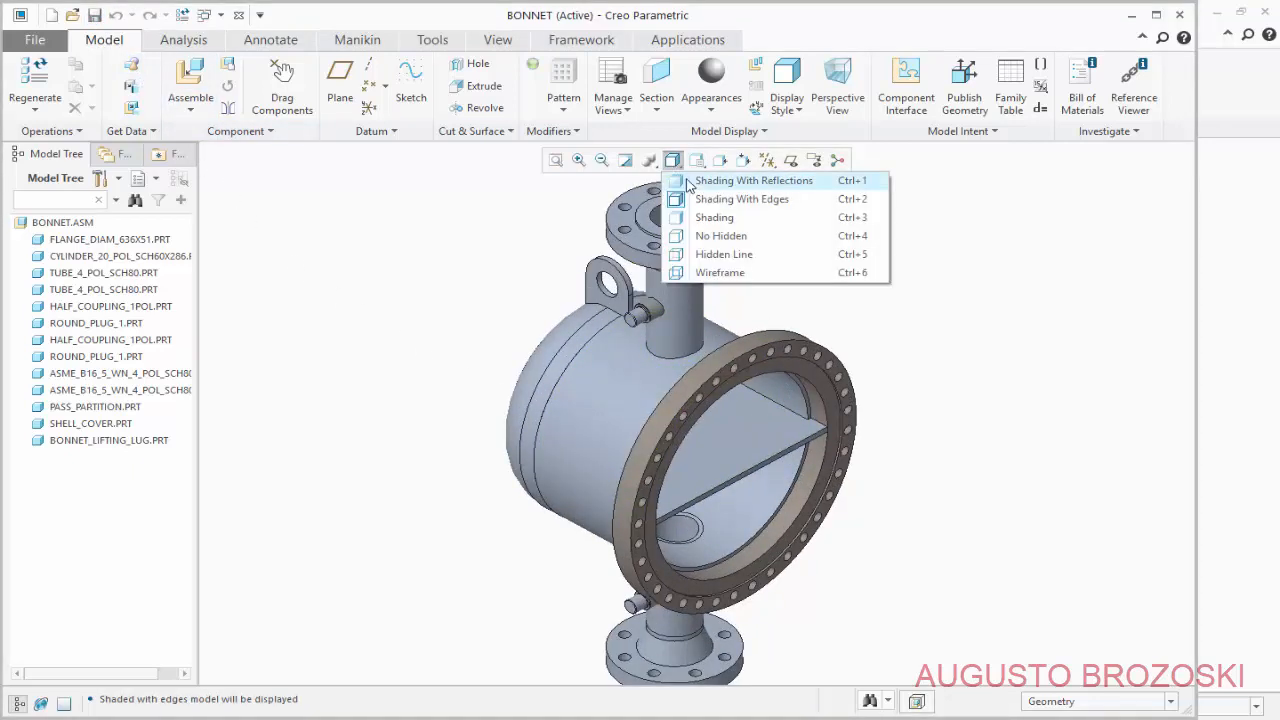
{"action": "left_click", "coordinate": [690, 179]}
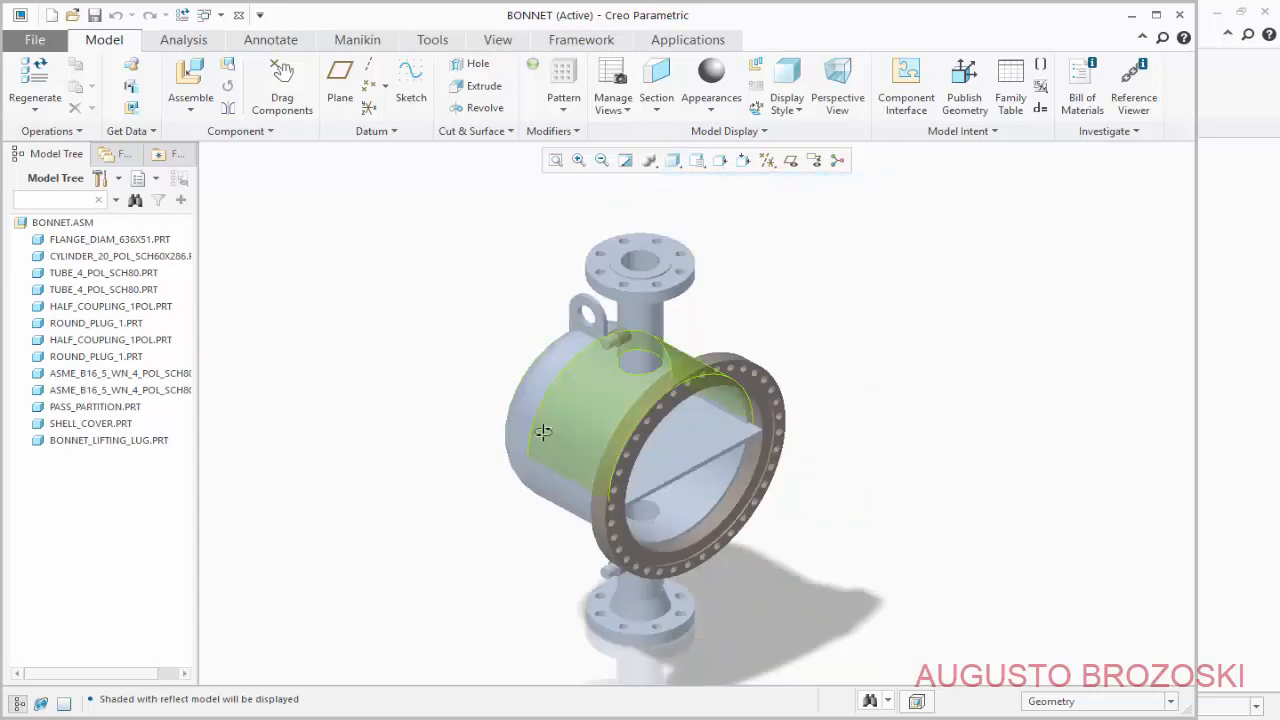
{"action": "middle_click_drag", "start_coordinate": [540, 432], "coordinate": [551, 401]}
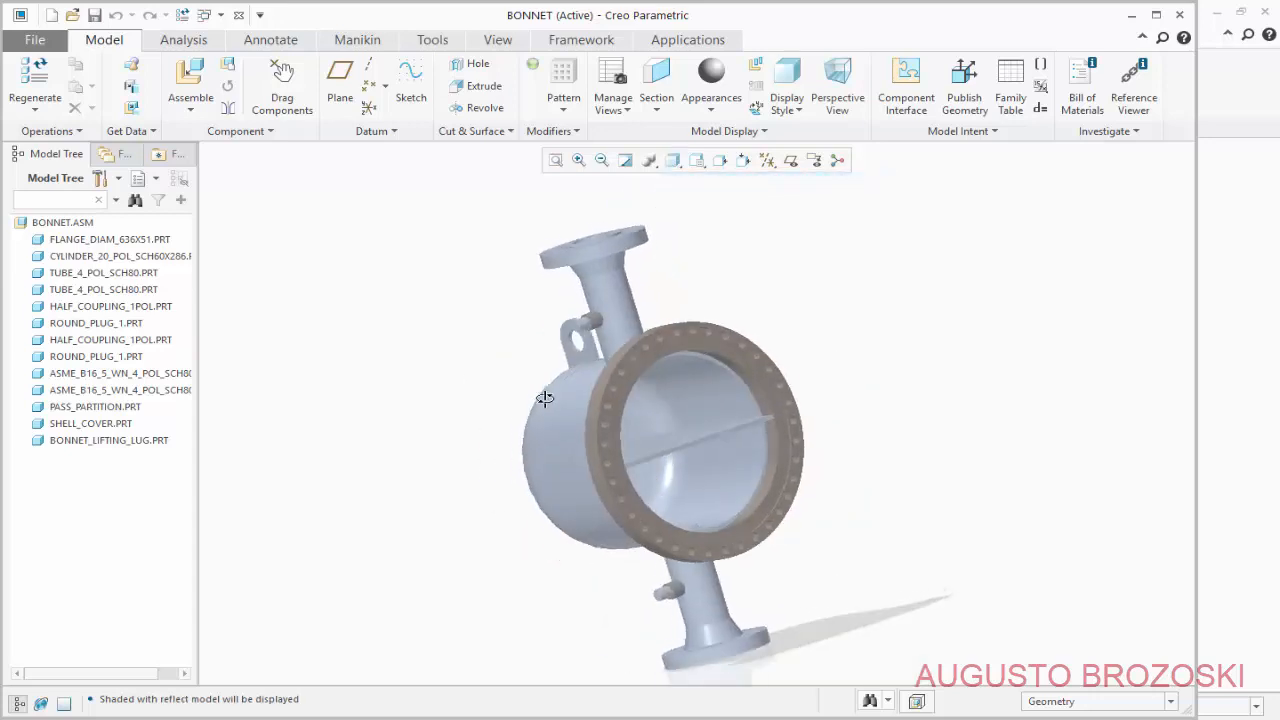
{"action": "scroll", "coordinate": [601, 443], "scroll_direction": "up", "scroll_amount": 2}
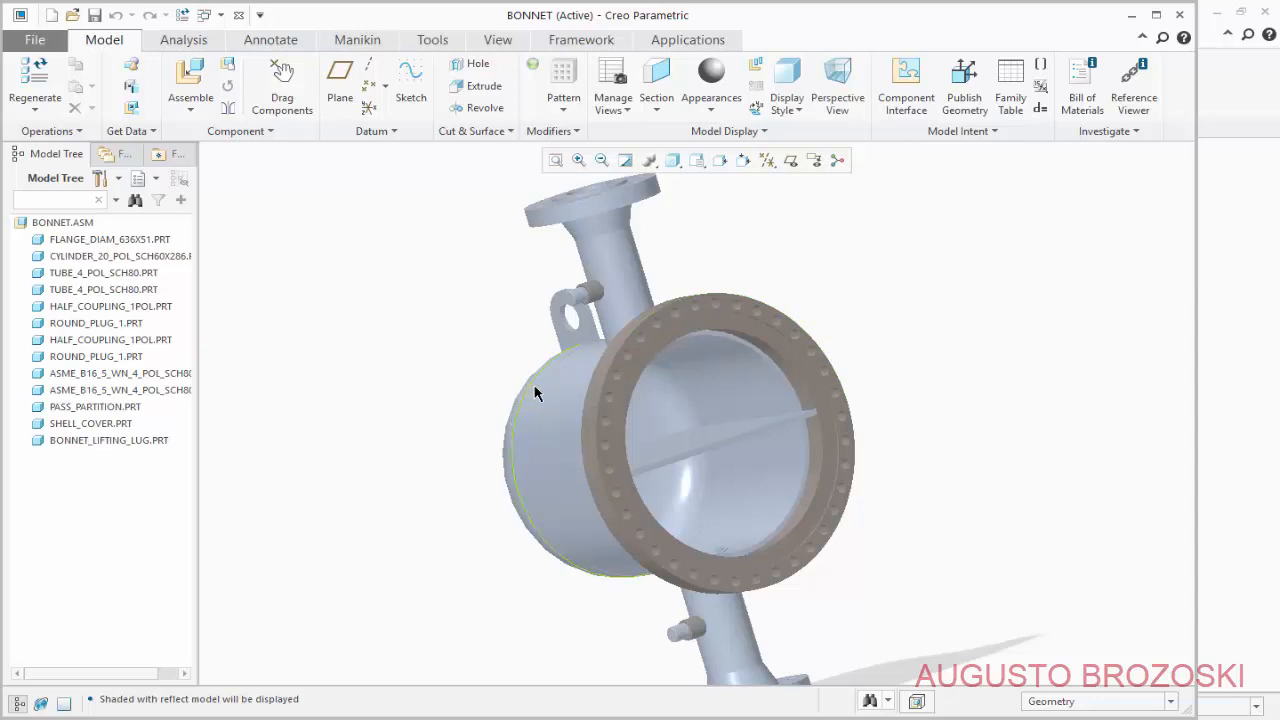
{"action": "scroll", "coordinate": [458, 400], "scroll_direction": "down", "scroll_amount": 2}
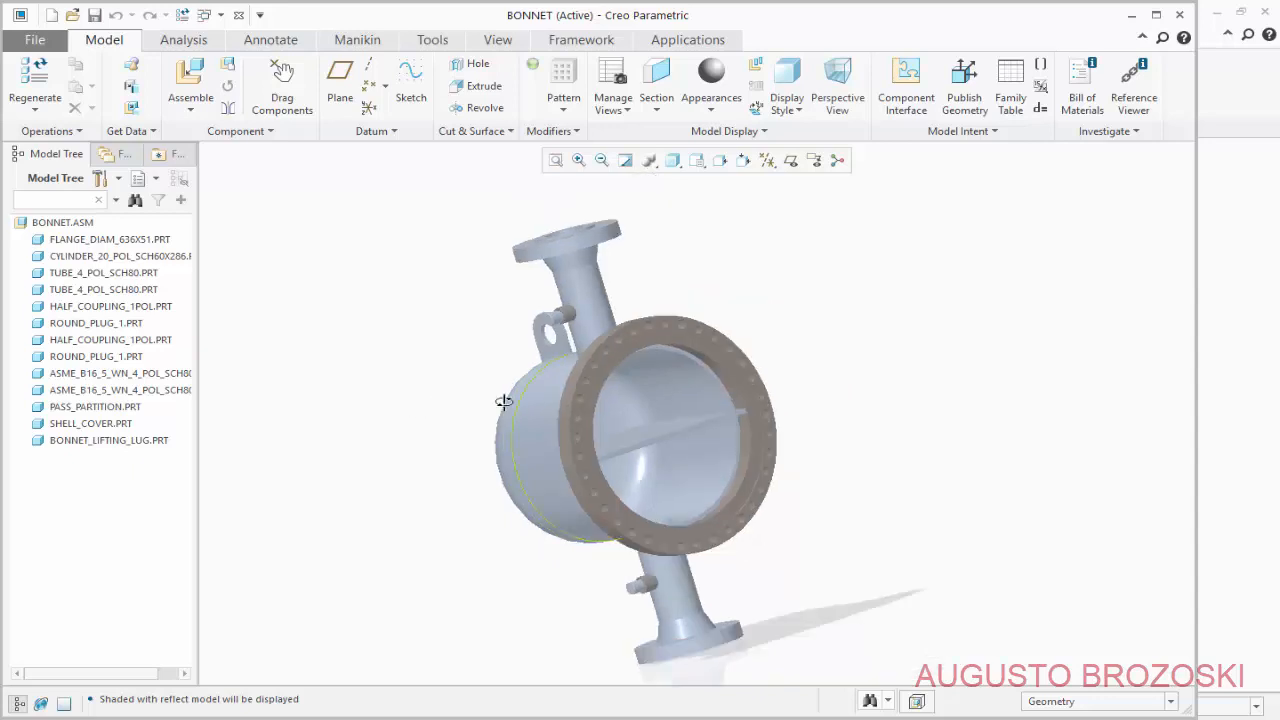
{"action": "middle_click_drag", "start_coordinate": [504, 402], "coordinate": [547, 418]}
{"action": "left_click", "coordinate": [701, 162]}
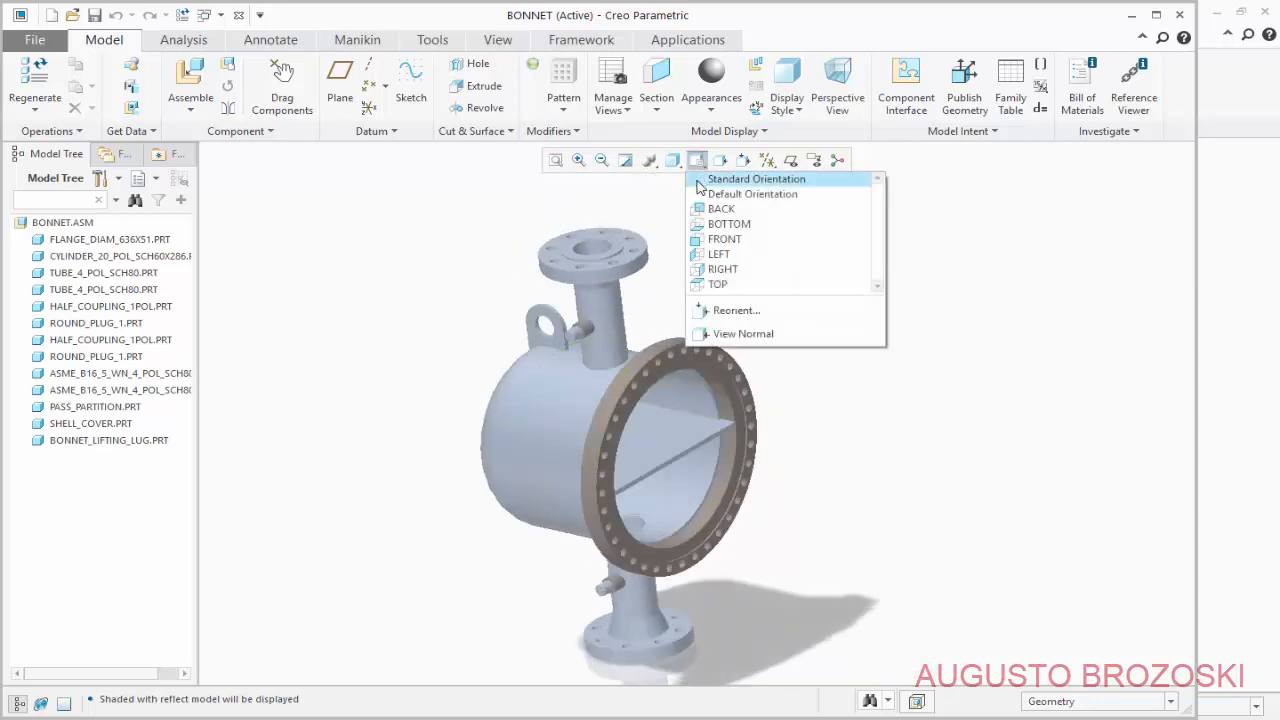
{"action": "left_click", "coordinate": [700, 181]}
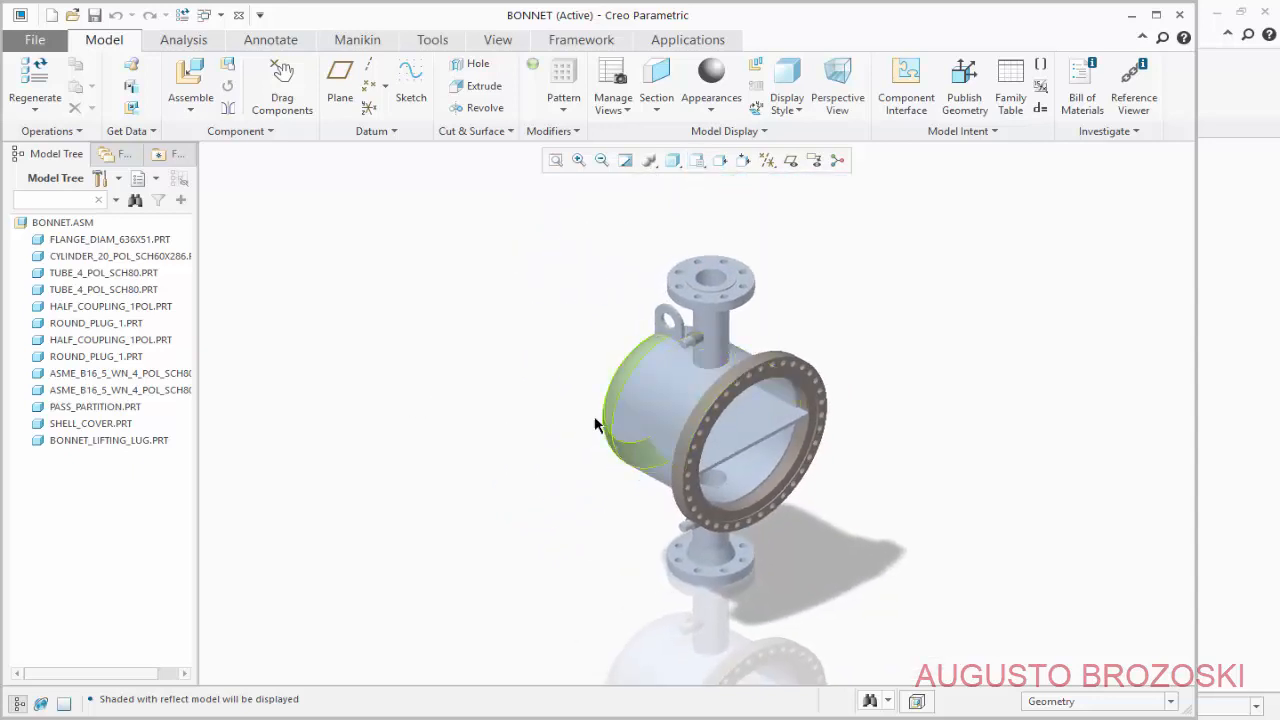